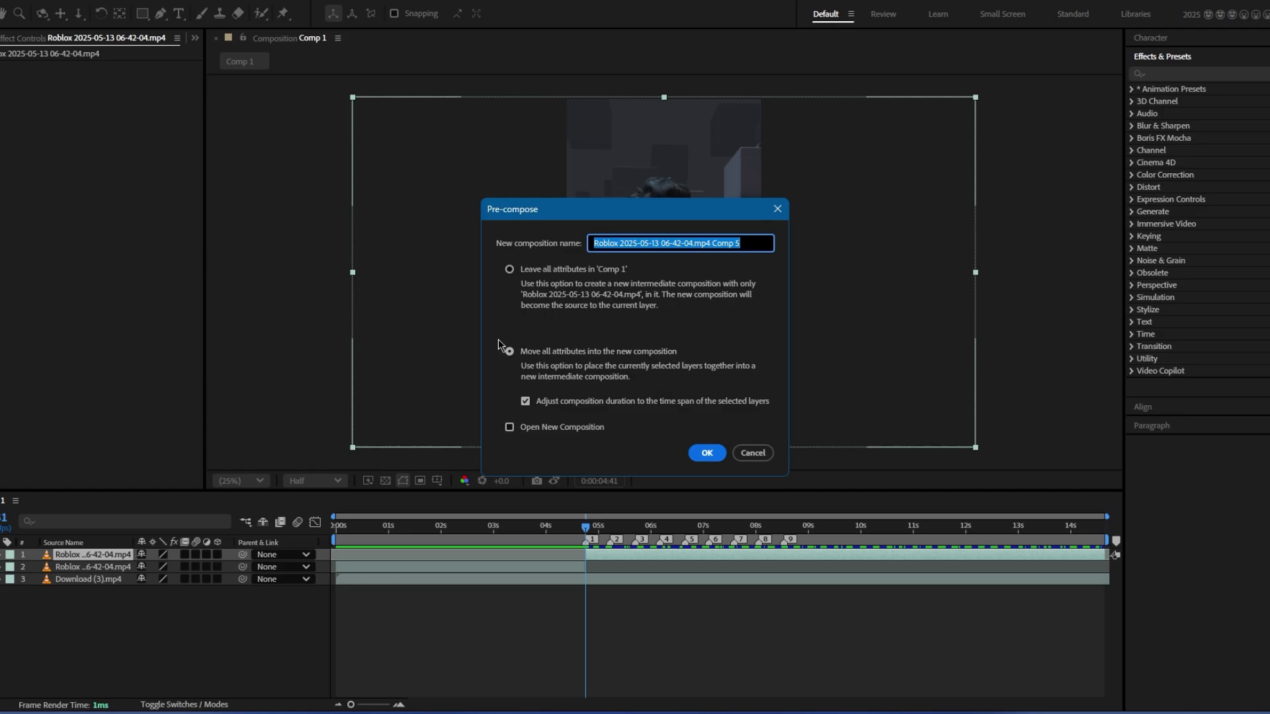
# Step: Pre-compose the top clip with all attributes moved into the new composition, and apply the Timewarp effect to it
pyautogui.click(705, 452)
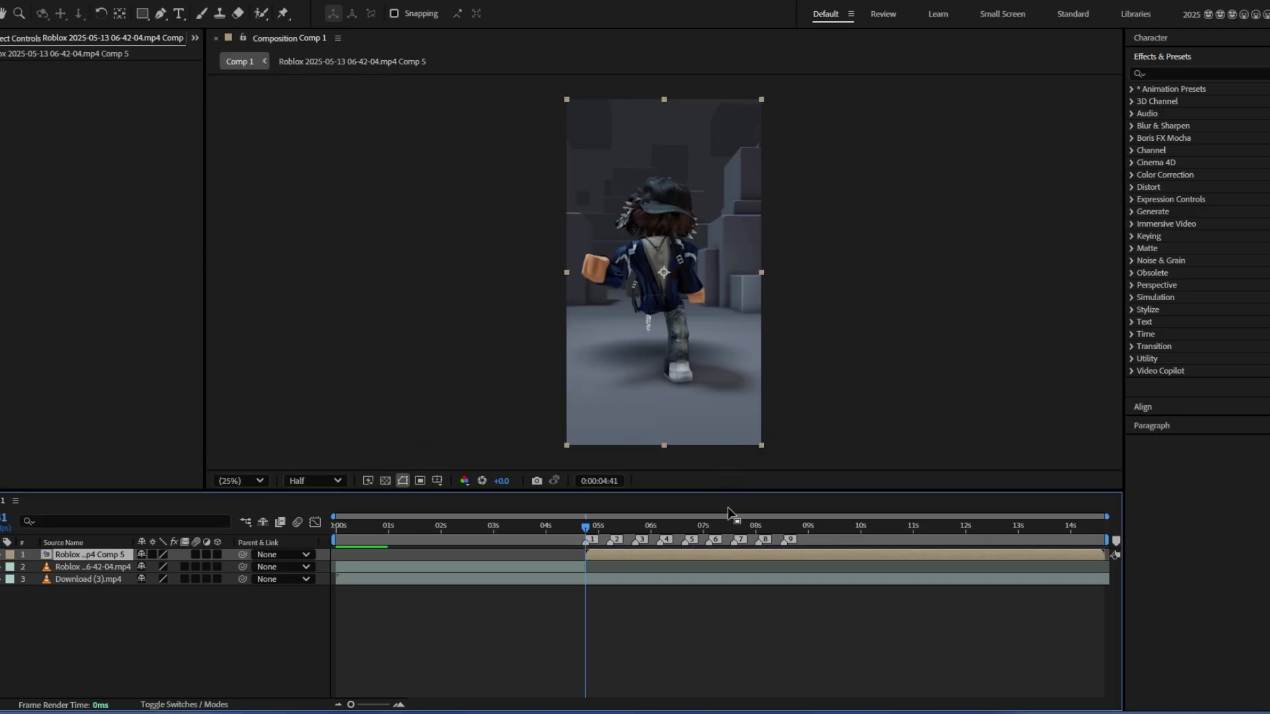
pyautogui.click(949, 167)
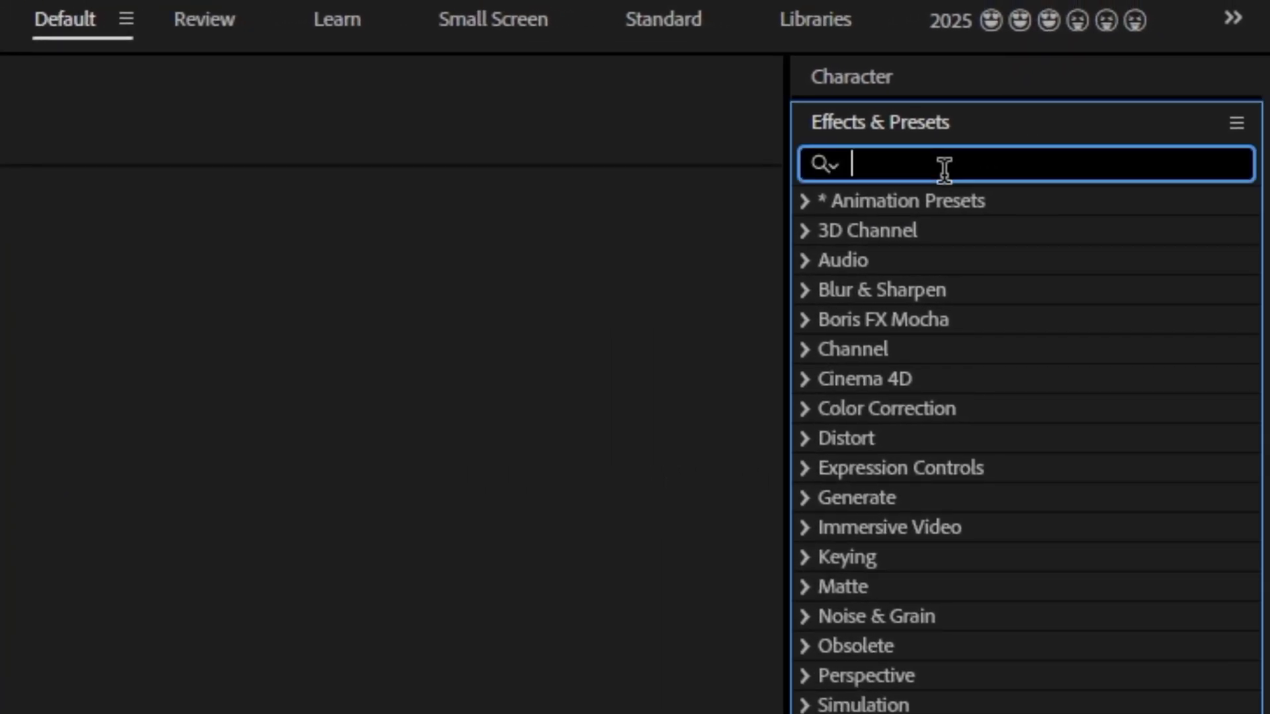
pyautogui.write('timewa')
pyautogui.doubleClick(938, 228)
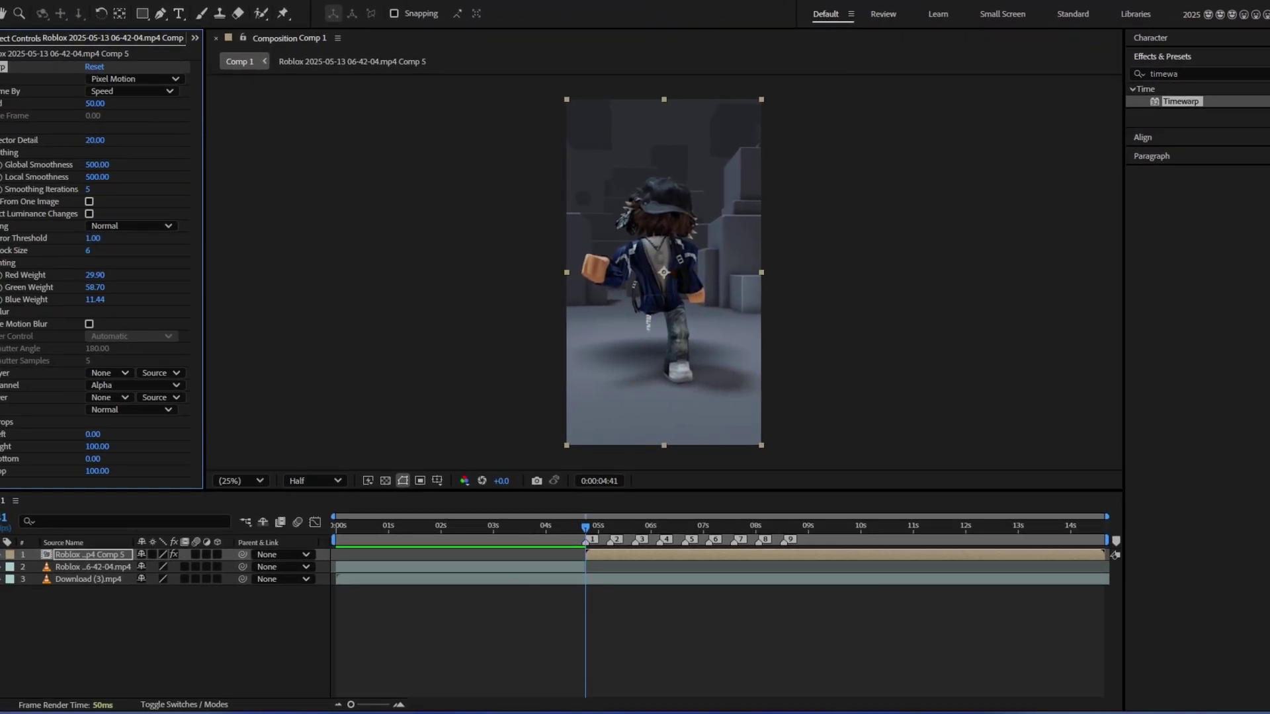
# Step: Enable keyframing for Timewarp Speed at marker 2 (0:00:05:11) and reveal the layer's keyframes in the timeline
pyautogui.moveTo(593, 531); pyautogui.dragTo(610, 526)
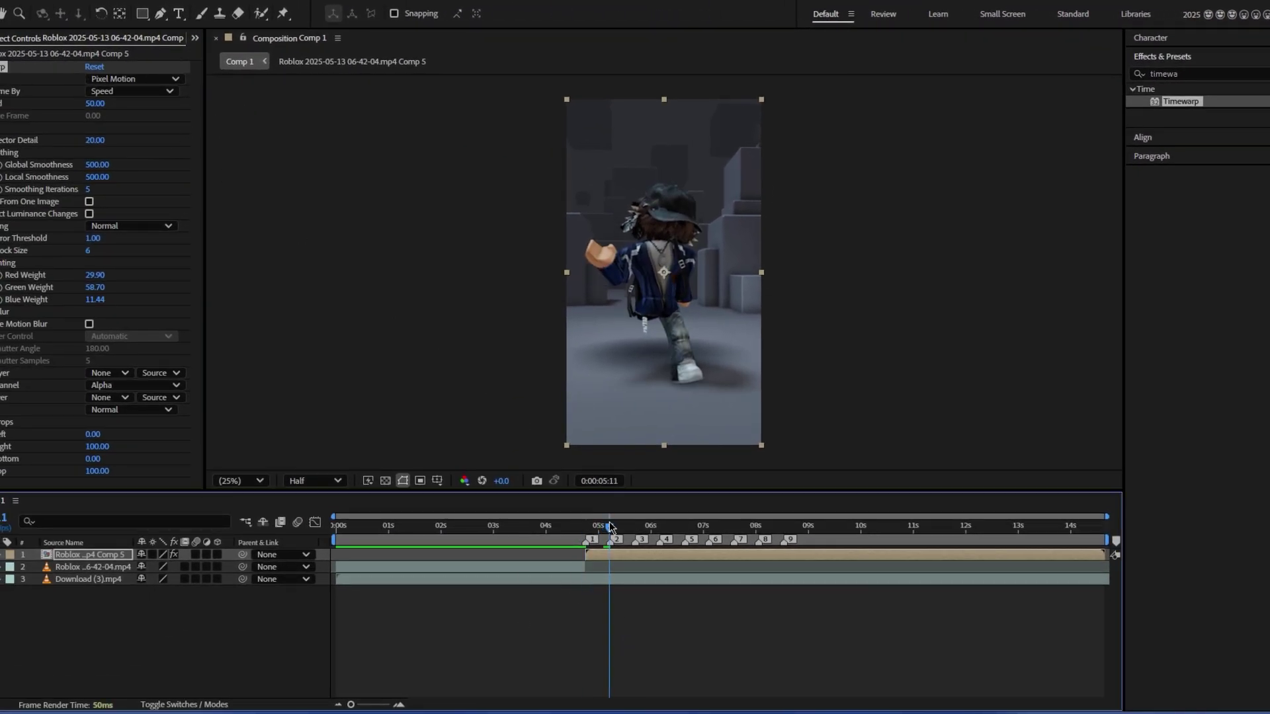
pyautogui.moveTo(351, 704); pyautogui.dragTo(383, 704)
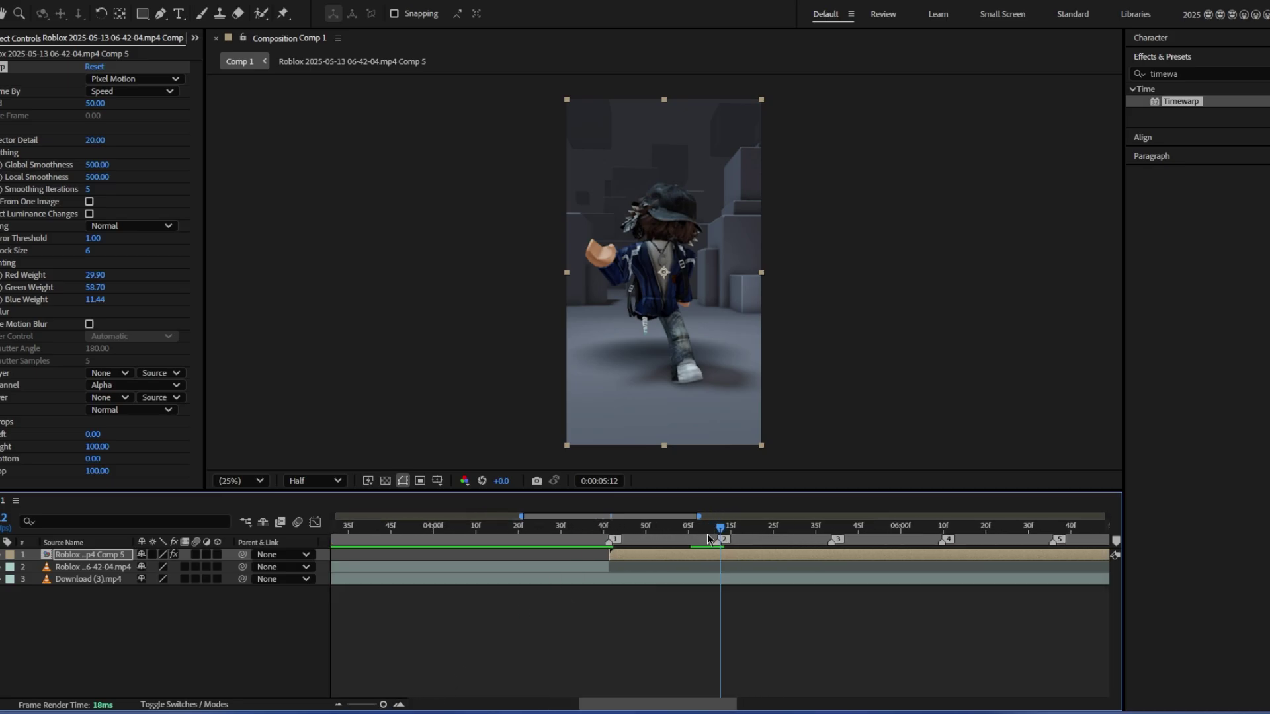
pyautogui.moveTo(723, 531); pyautogui.dragTo(720, 533)
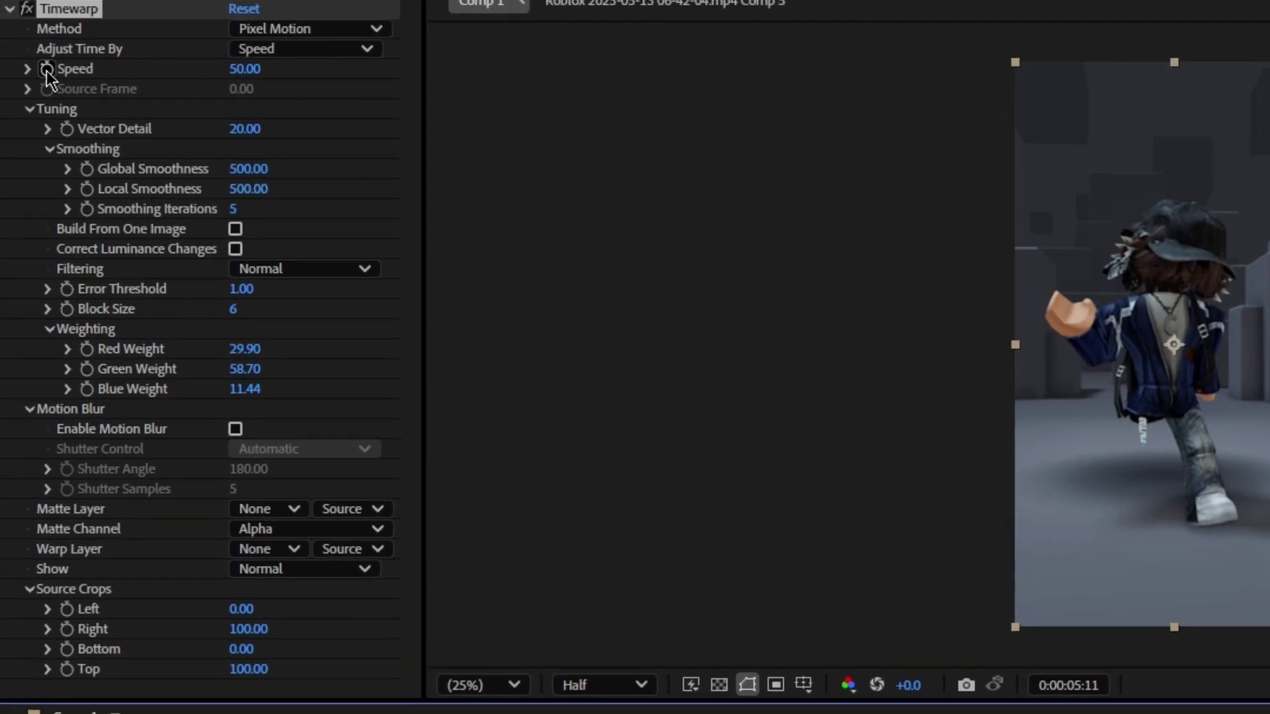
pyautogui.click(46, 70)
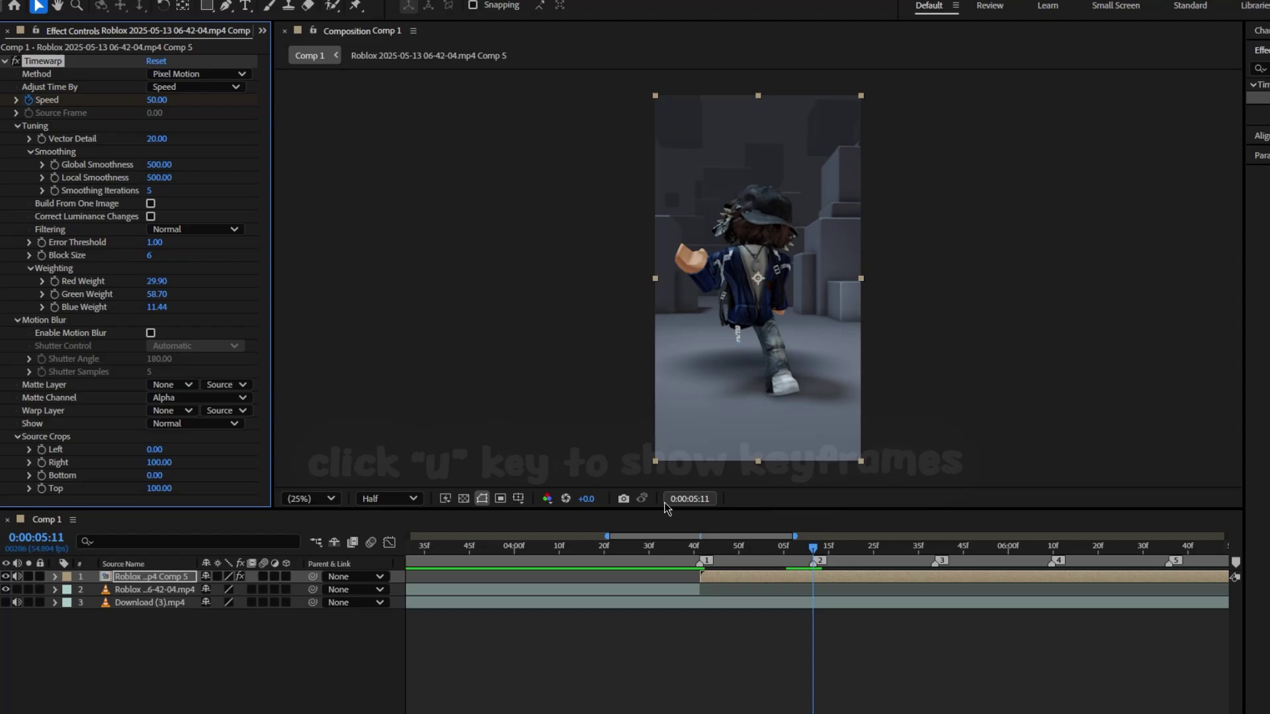
pyautogui.press('u')
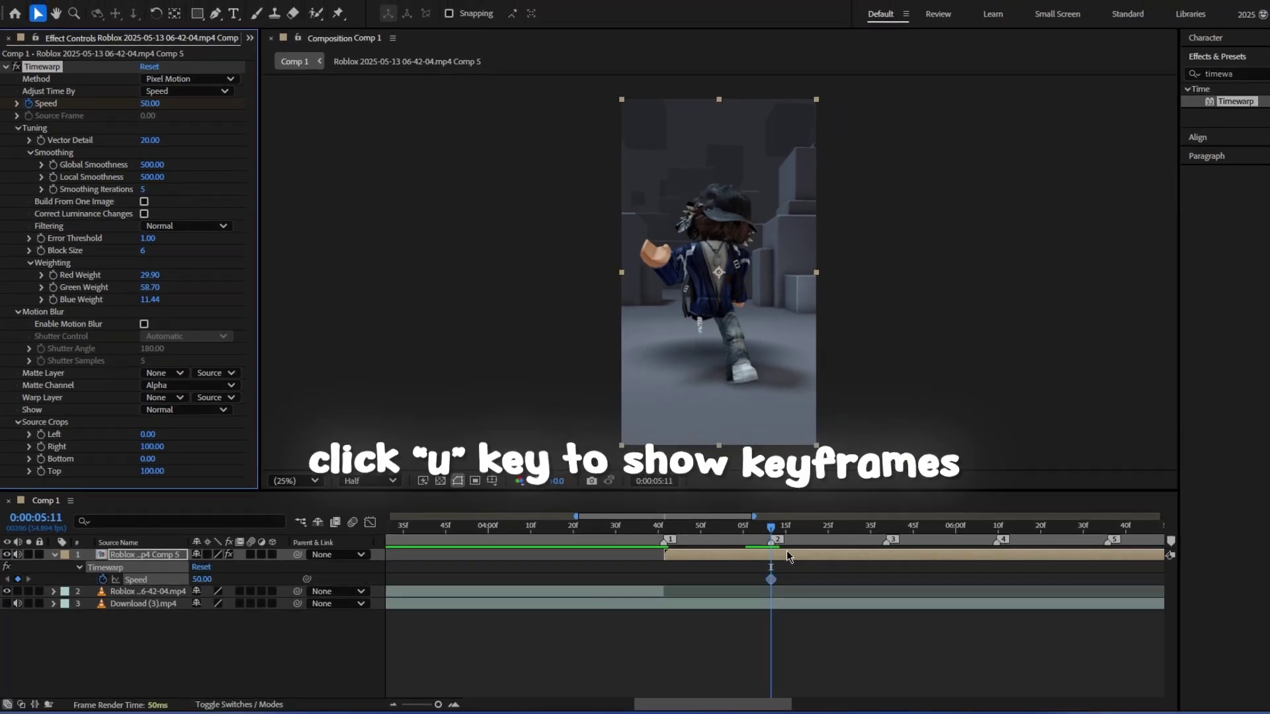
# Step: Add Speed keyframes three frames before and three frames after the marker 2 keyframe, at 0:00:05:08 and 0:00:05:14
pyautogui.click(762, 528)
pyautogui.moveTo(762, 530); pyautogui.dragTo(780, 532)
pyautogui.click(17, 579)
pyautogui.click(18, 579)
pyautogui.click(793, 690)
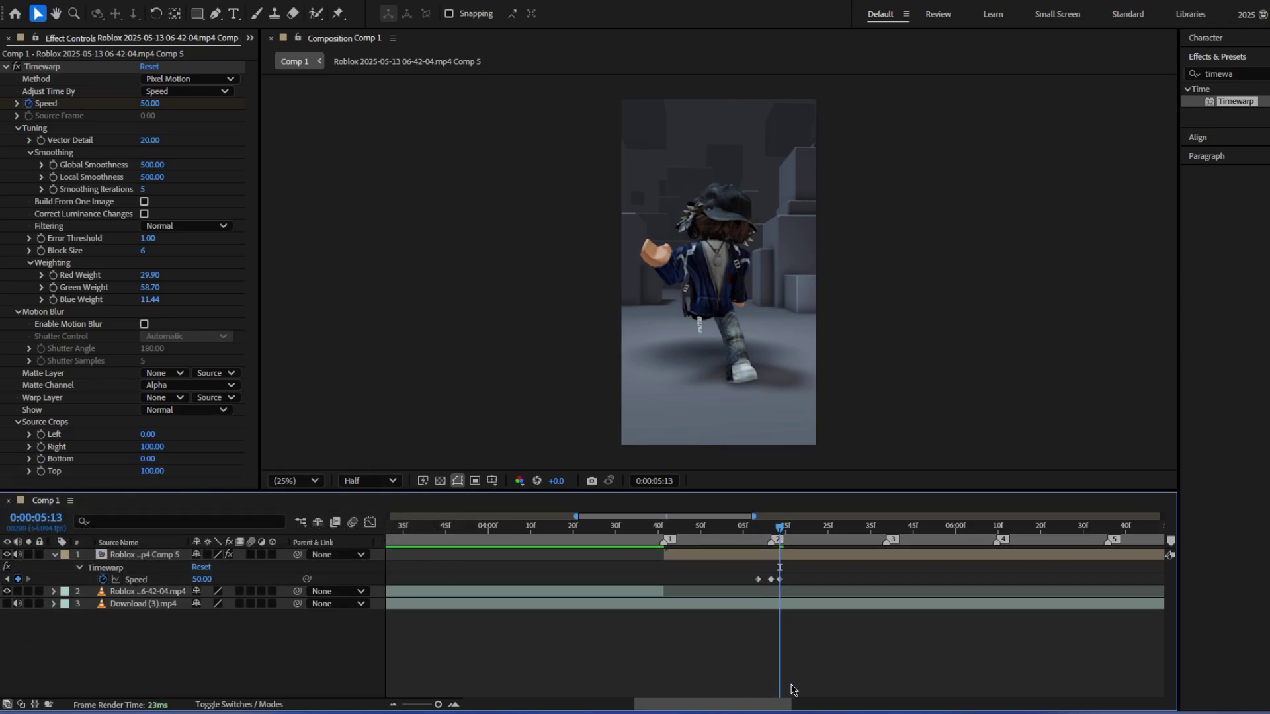
pyautogui.moveTo(779, 580); pyautogui.dragTo(784, 582)
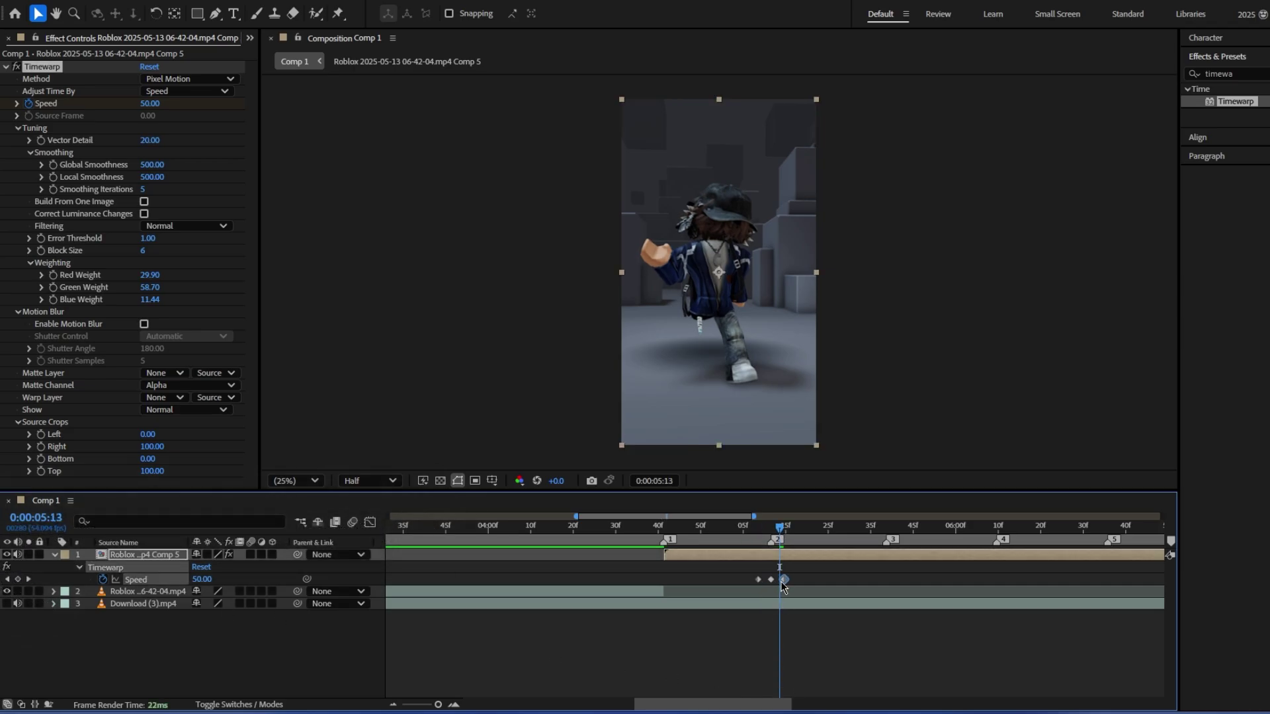
pyautogui.click(457, 706)
pyautogui.press('j')
pyautogui.click(299, 613)
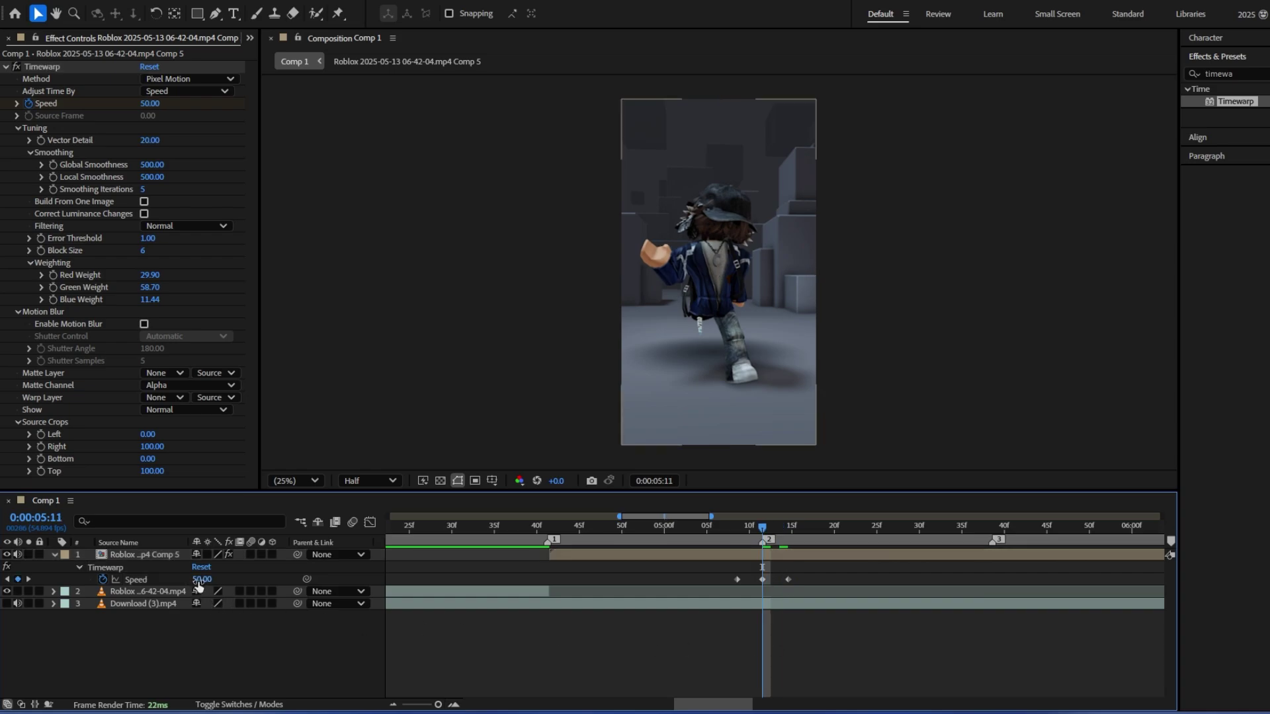
# Step: Set the Speed keyframe at marker 2 to 125 and the keyframe before it to 30
pyautogui.click(200, 579)
pyautogui.press('Return')
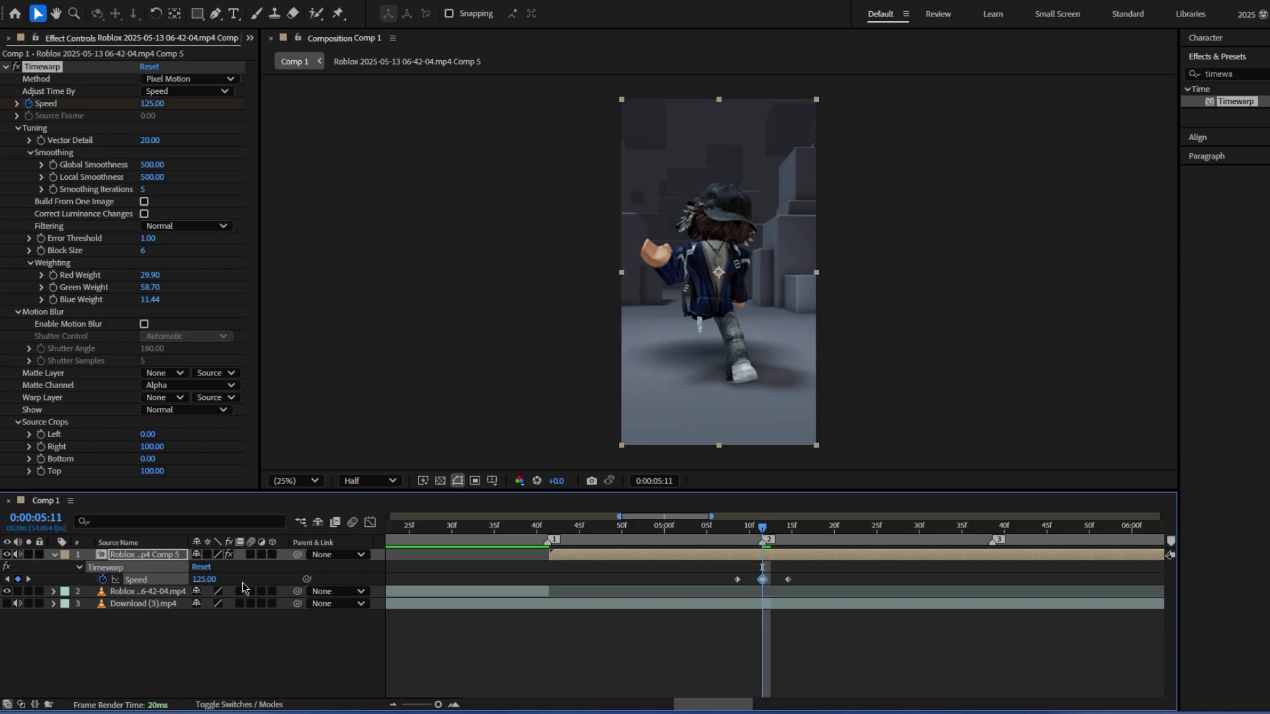
pyautogui.click(7, 580)
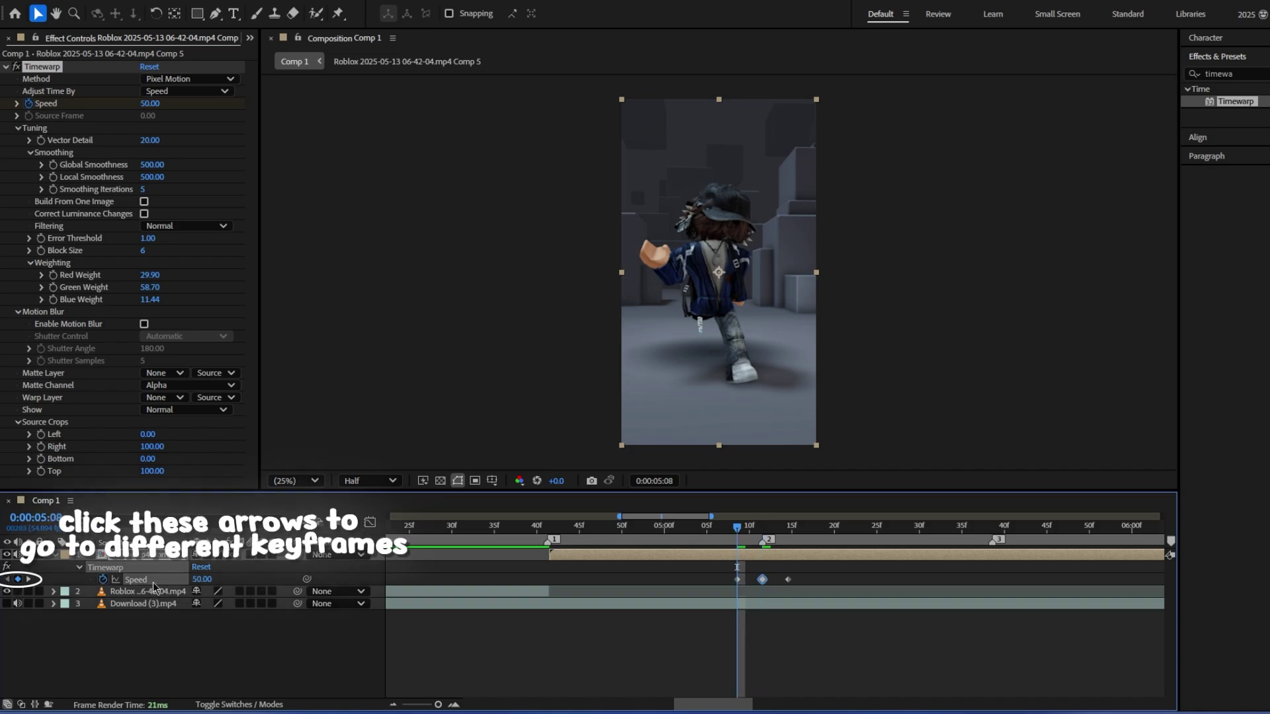
pyautogui.click(202, 580)
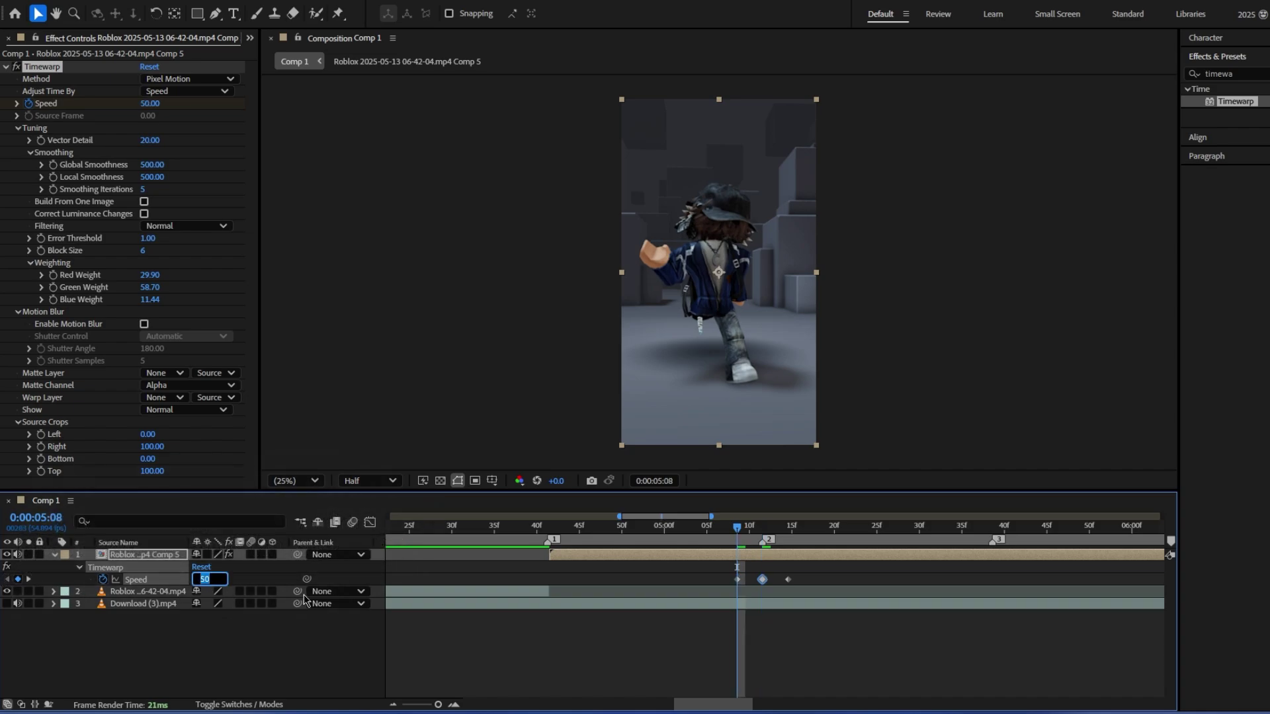
pyautogui.write('30')
pyautogui.press('Return')
# Step: Set the Speed keyframe after marker 2 to 30 and preview the speed ramp
pyautogui.moveTo(754, 535); pyautogui.dragTo(789, 558)
pyautogui.click(731, 661)
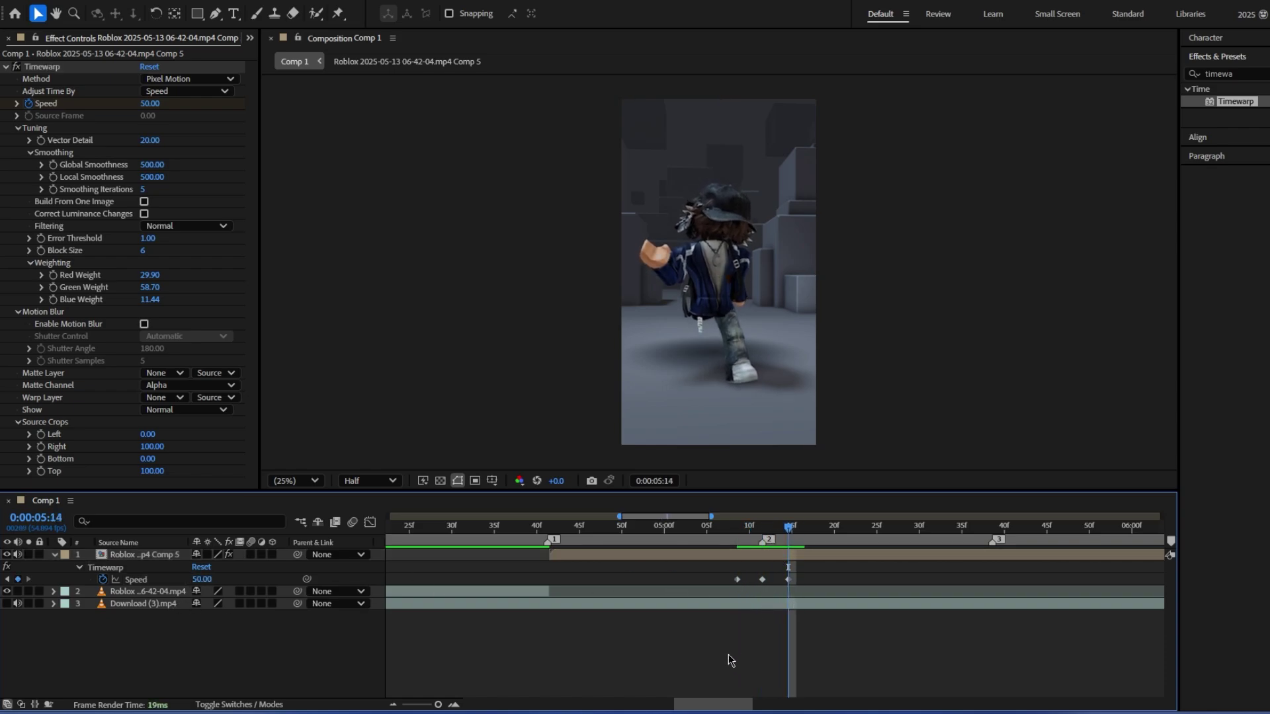
pyautogui.click(197, 582)
pyautogui.press('Return')
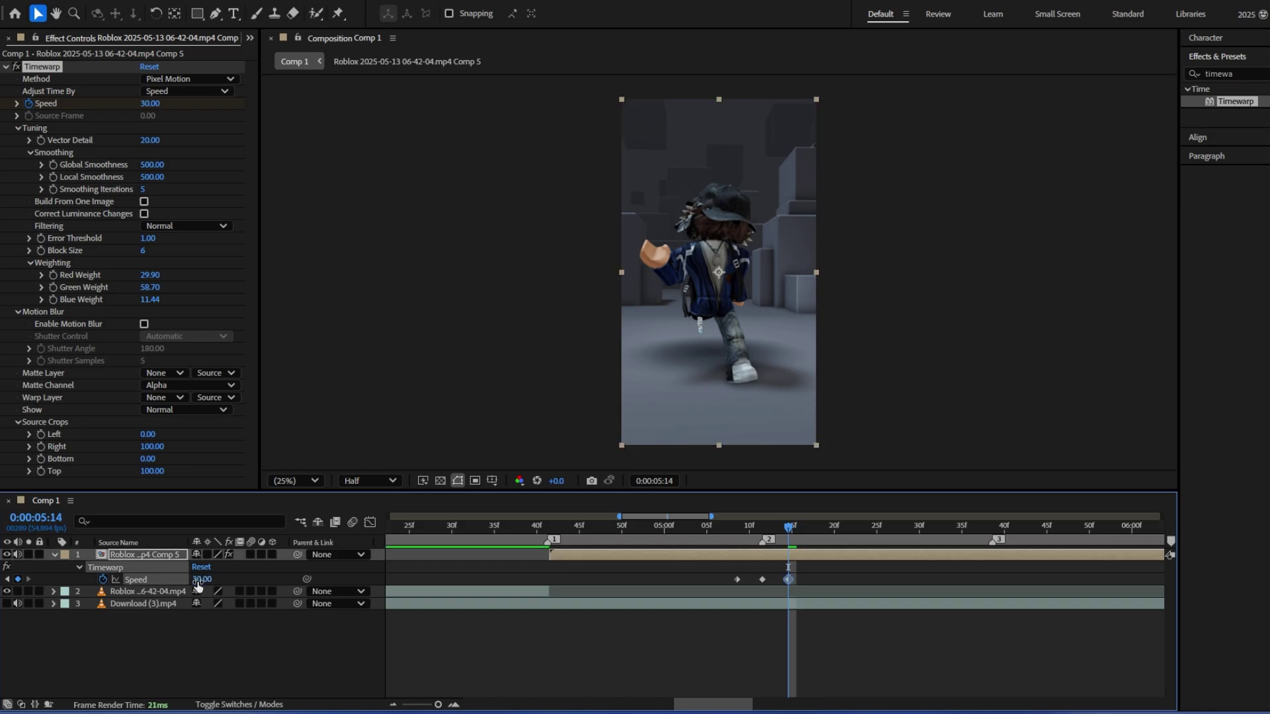
pyautogui.click(720, 527)
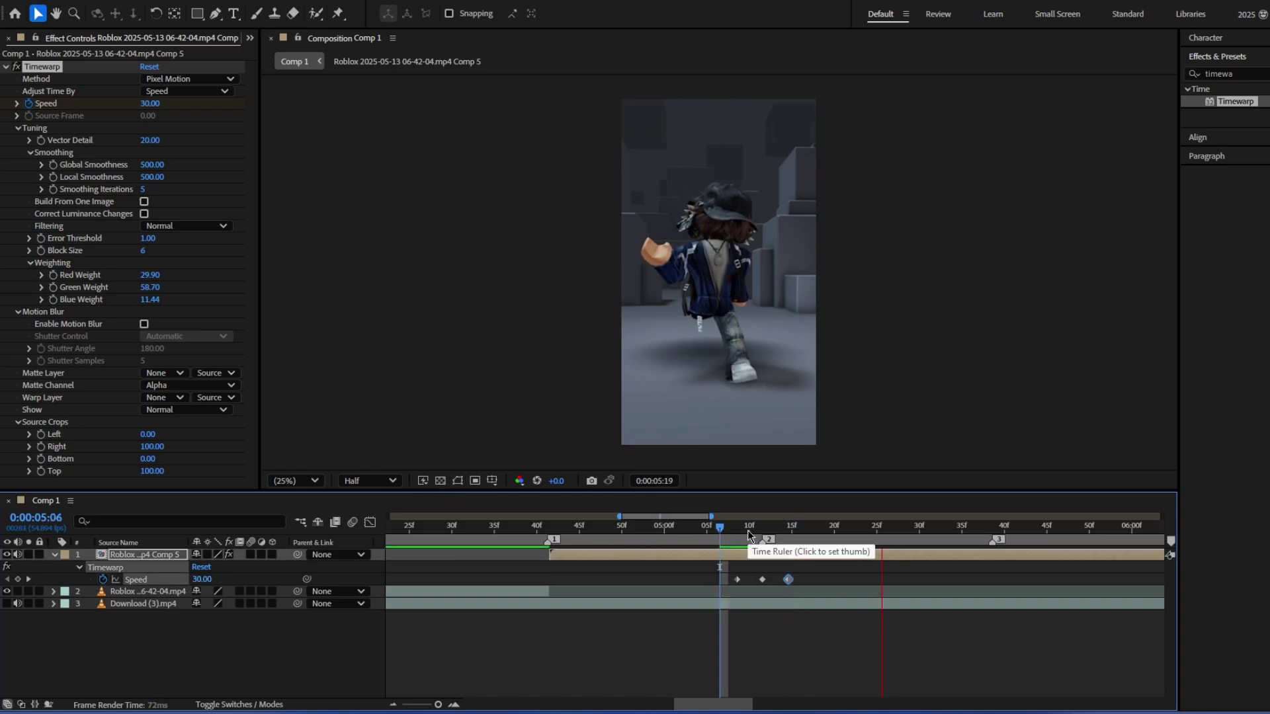
pyautogui.moveTo(720, 527); pyautogui.dragTo(817, 586)
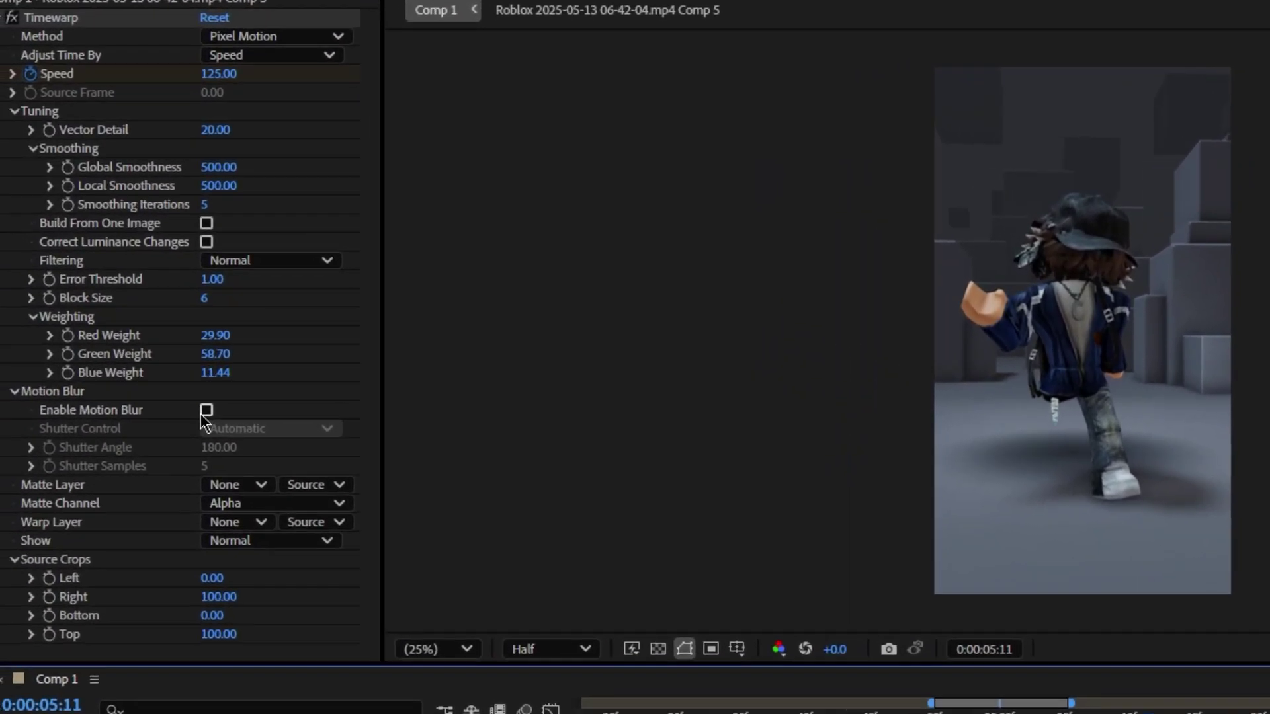
# Step: Enable Timewarp's motion blur with manual shutter control and a shutter angle of 300
pyautogui.click(235, 430)
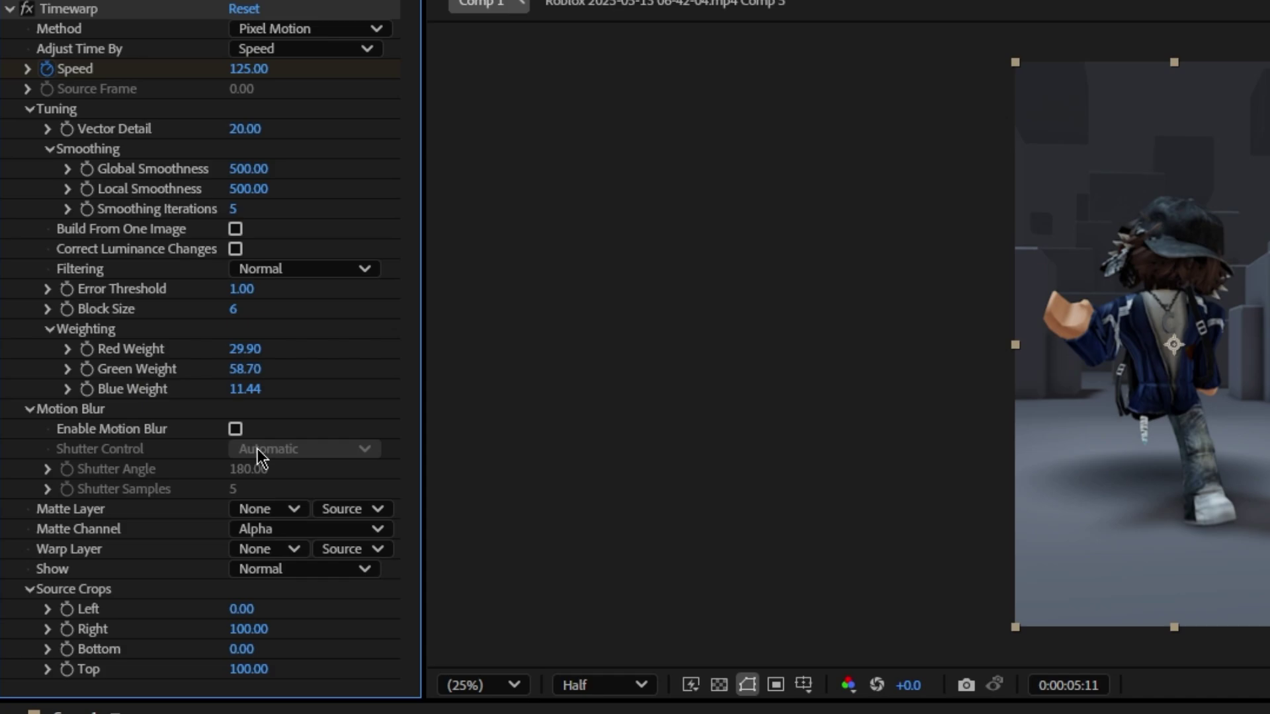
pyautogui.click(236, 428)
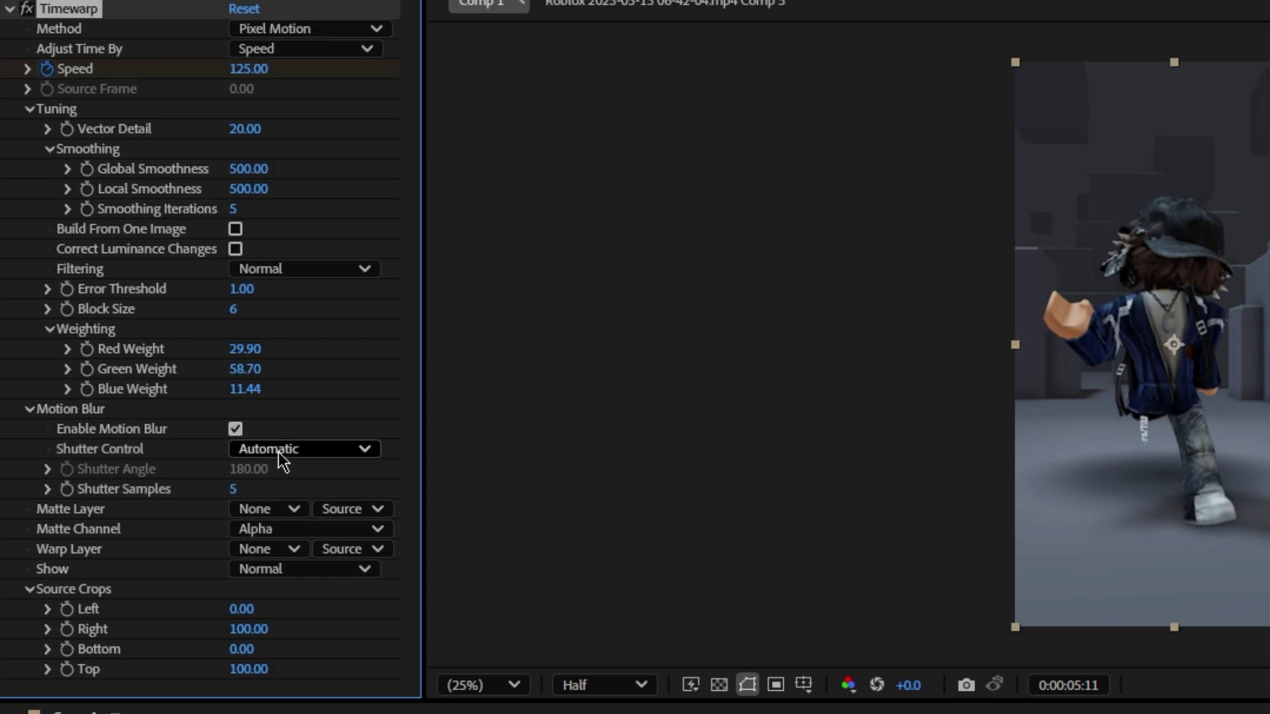
pyautogui.click(279, 451)
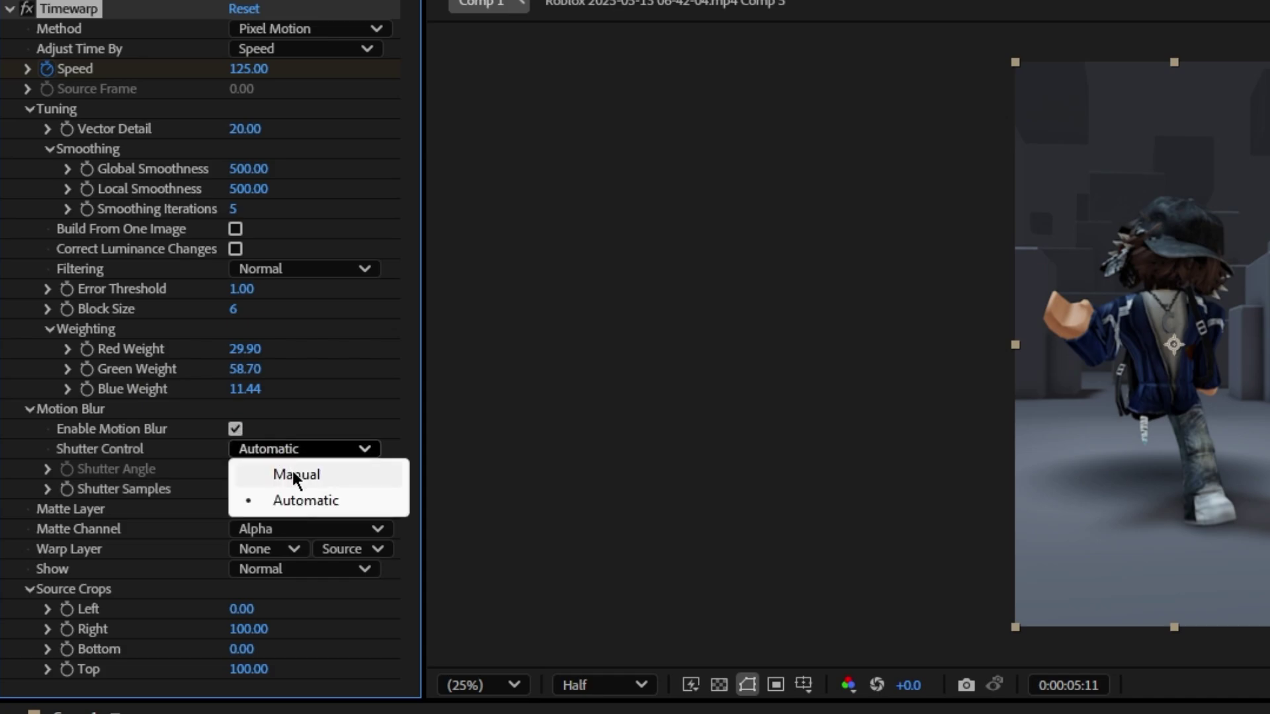
pyautogui.click(292, 474)
pyautogui.click(250, 470)
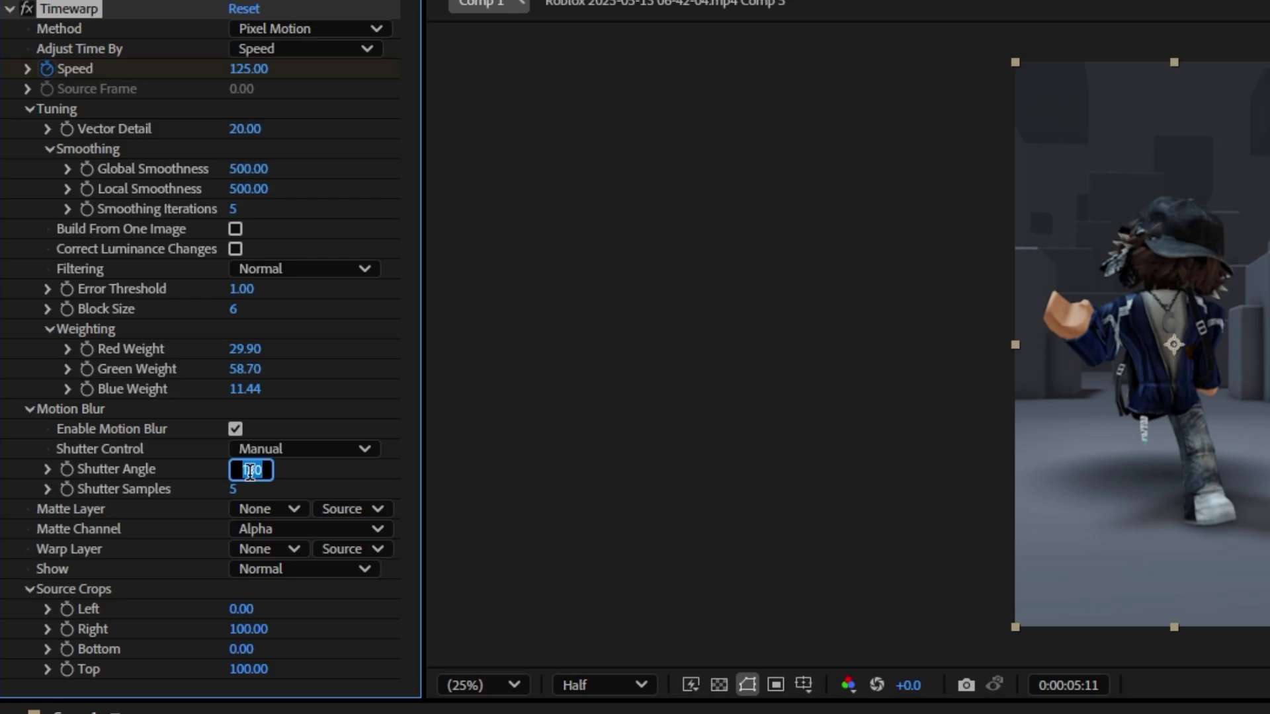
pyautogui.write('300')
pyautogui.press('Return')
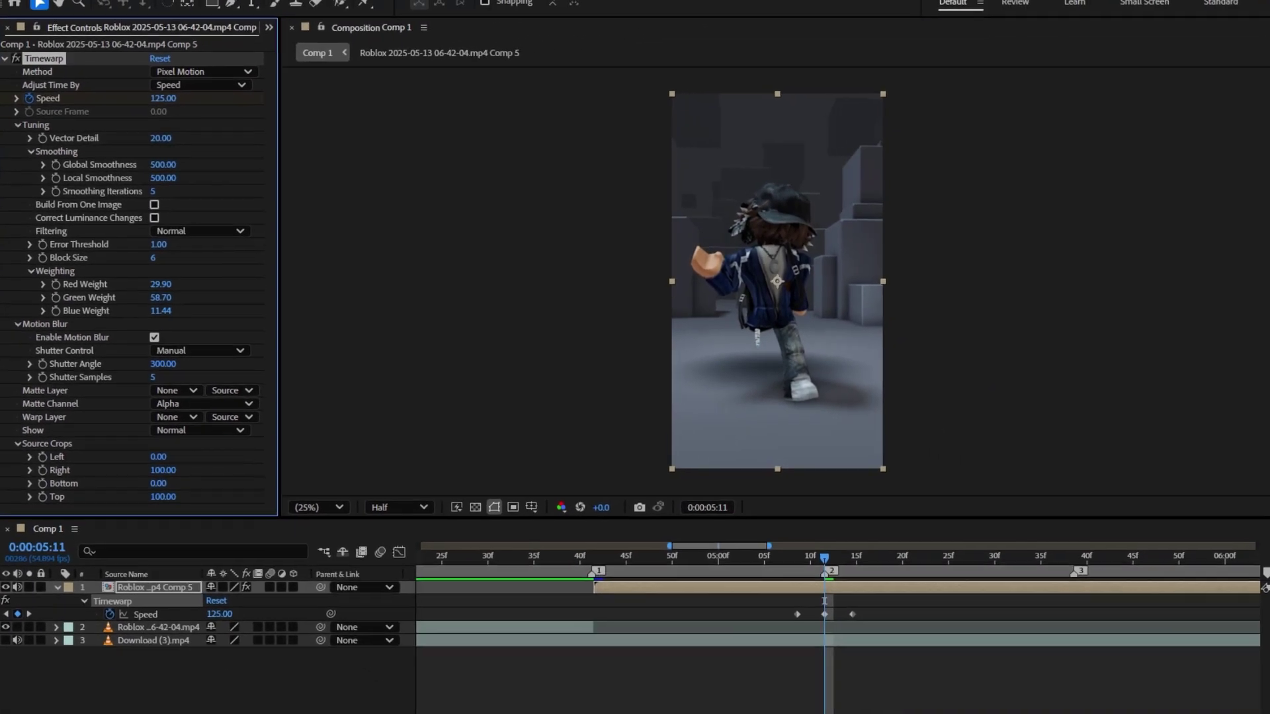
# Step: Copy the three Speed keyframes to the clip's start and shift them so the middle one sits on marker 1
pyautogui.click(395, 705)
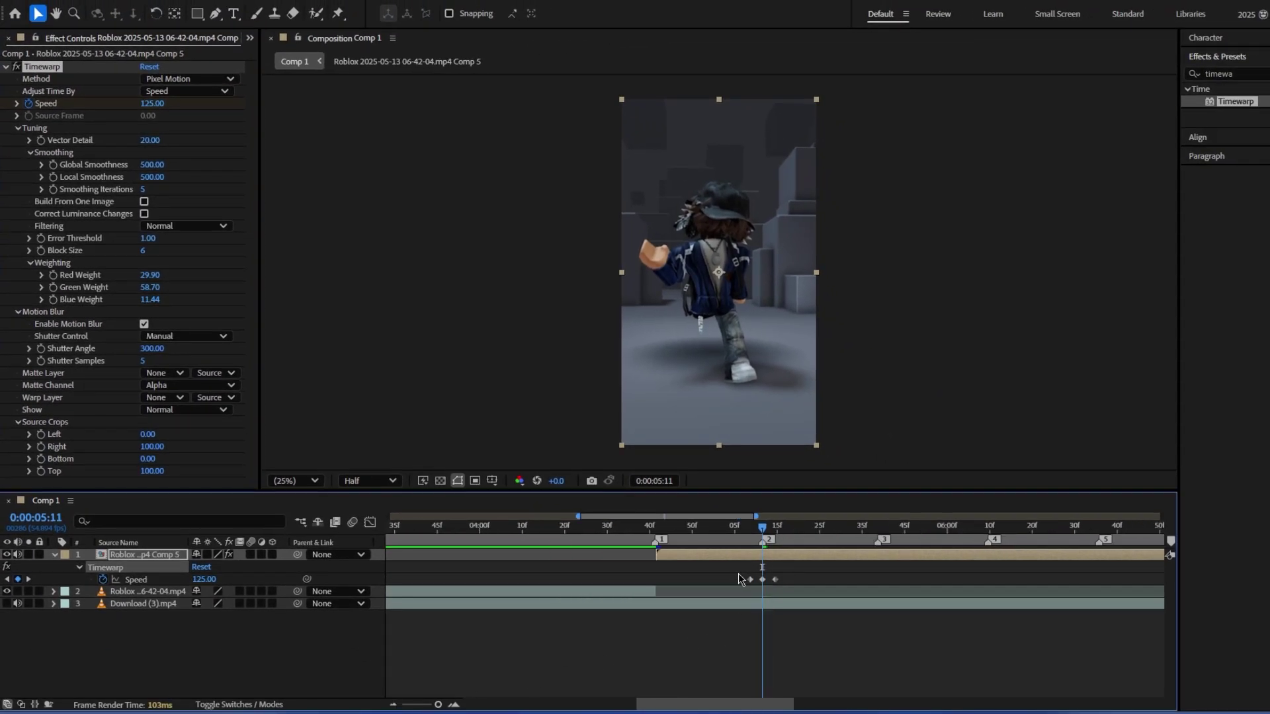
pyautogui.moveTo(738, 574); pyautogui.dragTo(788, 586)
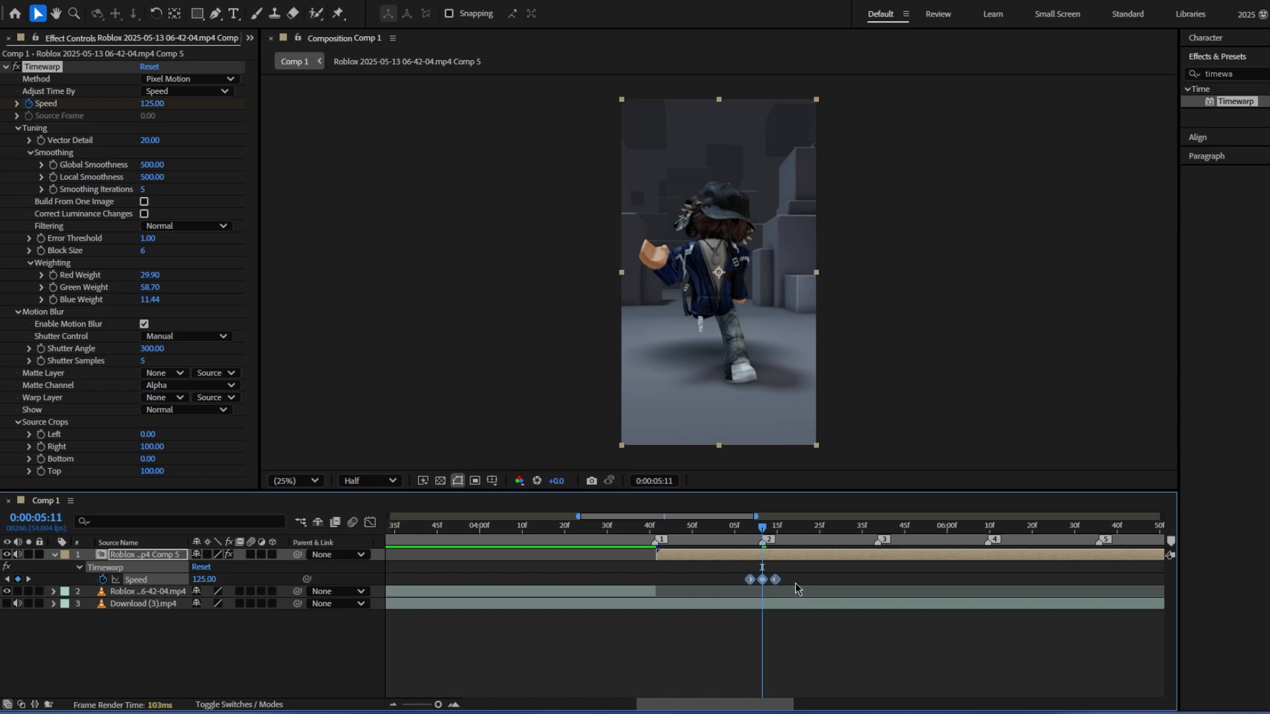
pyautogui.press('i')
pyautogui.hotkey('ctrl', 'v')
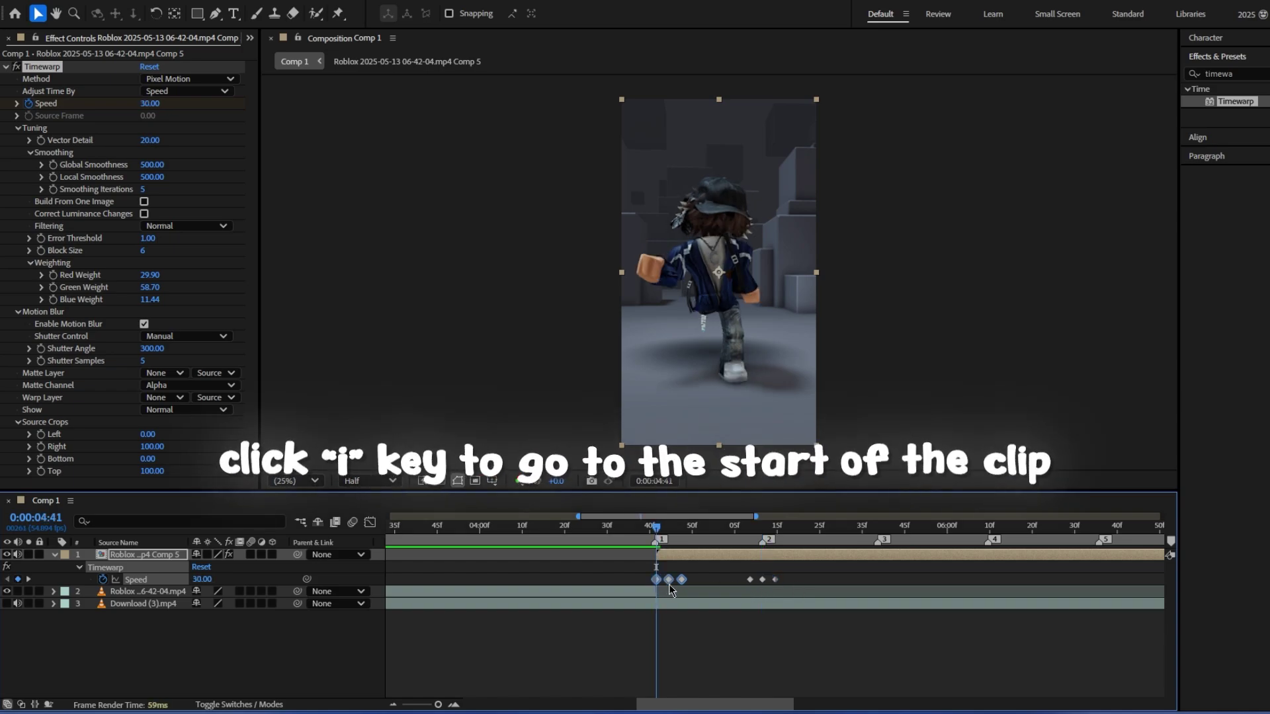
pyautogui.moveTo(669, 585); pyautogui.dragTo(657, 585)
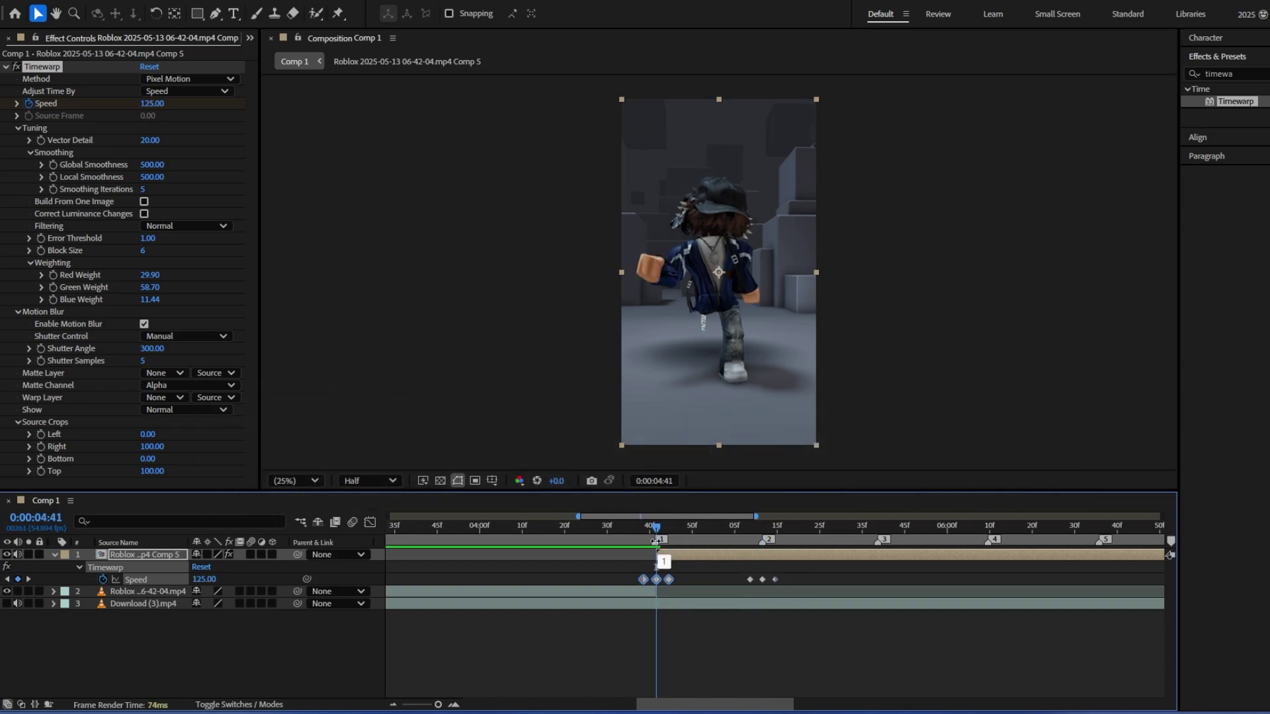
# Step: Paste the three Speed keyframes at markers 3 through 8, with the middle keyframe of each set on its marker
pyautogui.hscroll(2, 640, 578)
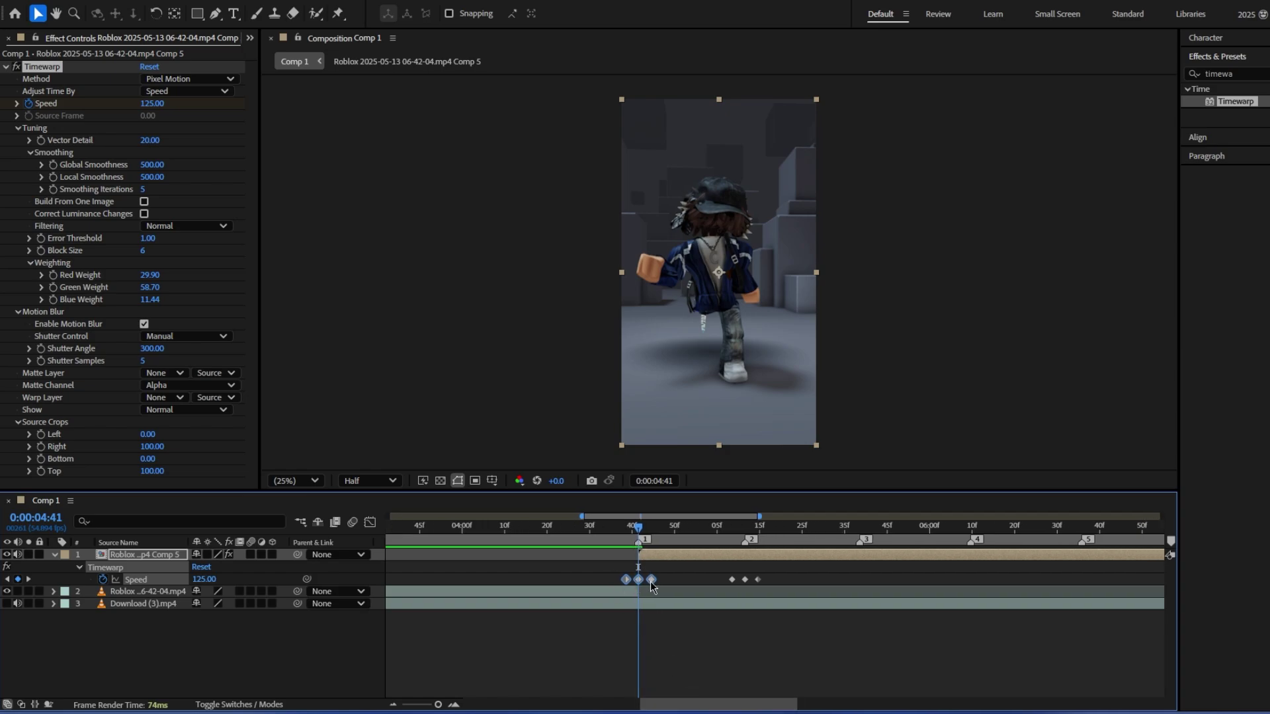
pyautogui.click(860, 537)
pyautogui.hotkey('ctrl', 'v')
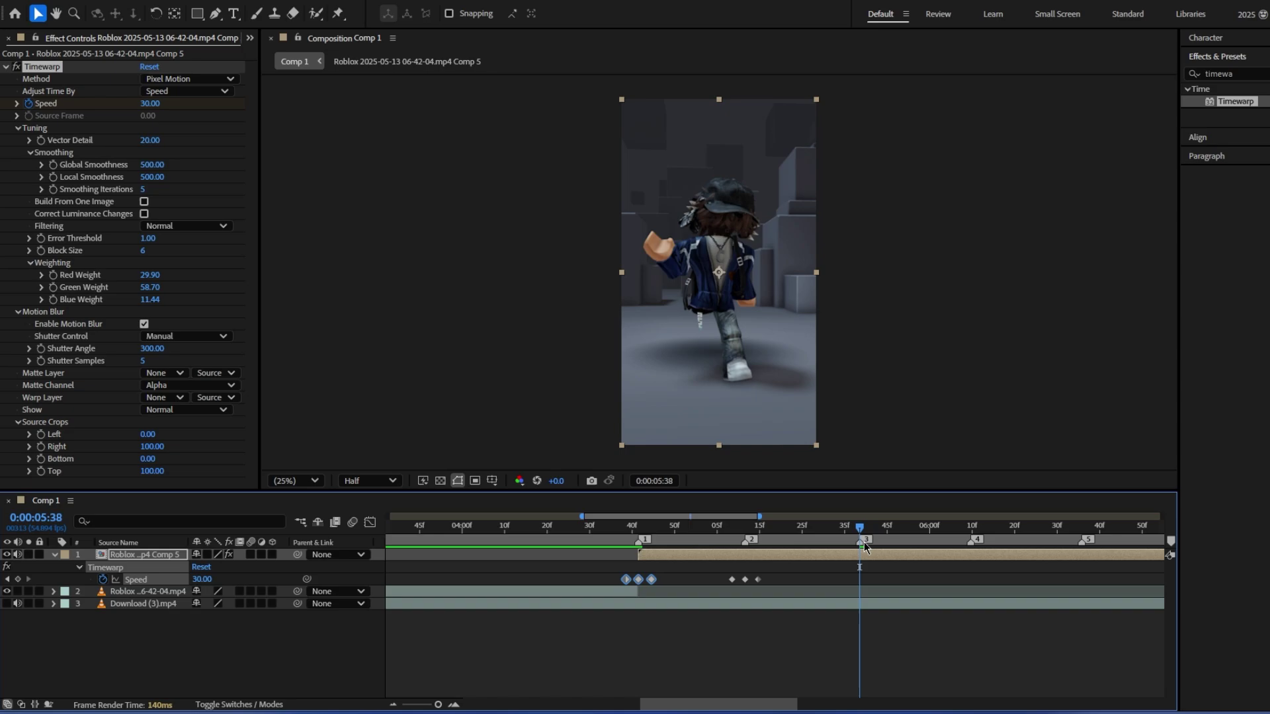
pyautogui.click(967, 539)
pyautogui.hotkey('ctrl', 'v')
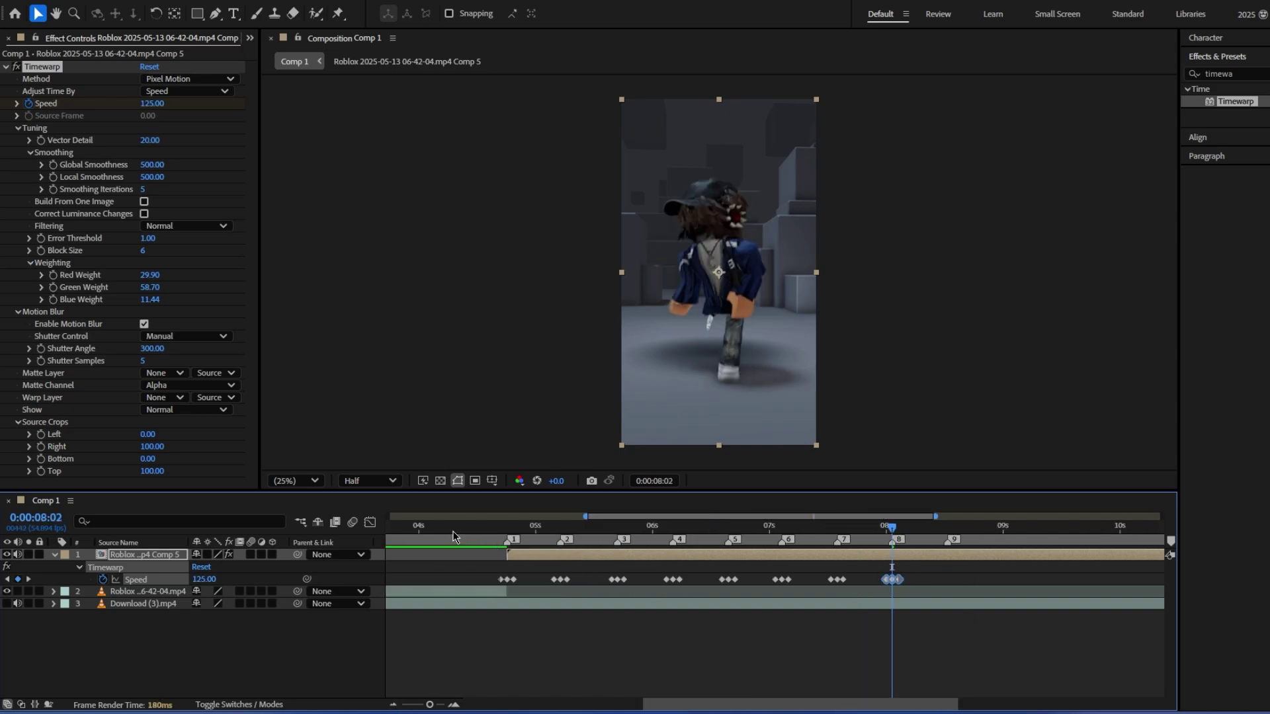
# Step: Preview the speed-ramped clip, split it at marker 9 (0:00:08:28) and delete the part after the split
pyautogui.moveTo(417, 526); pyautogui.dragTo(508, 529)
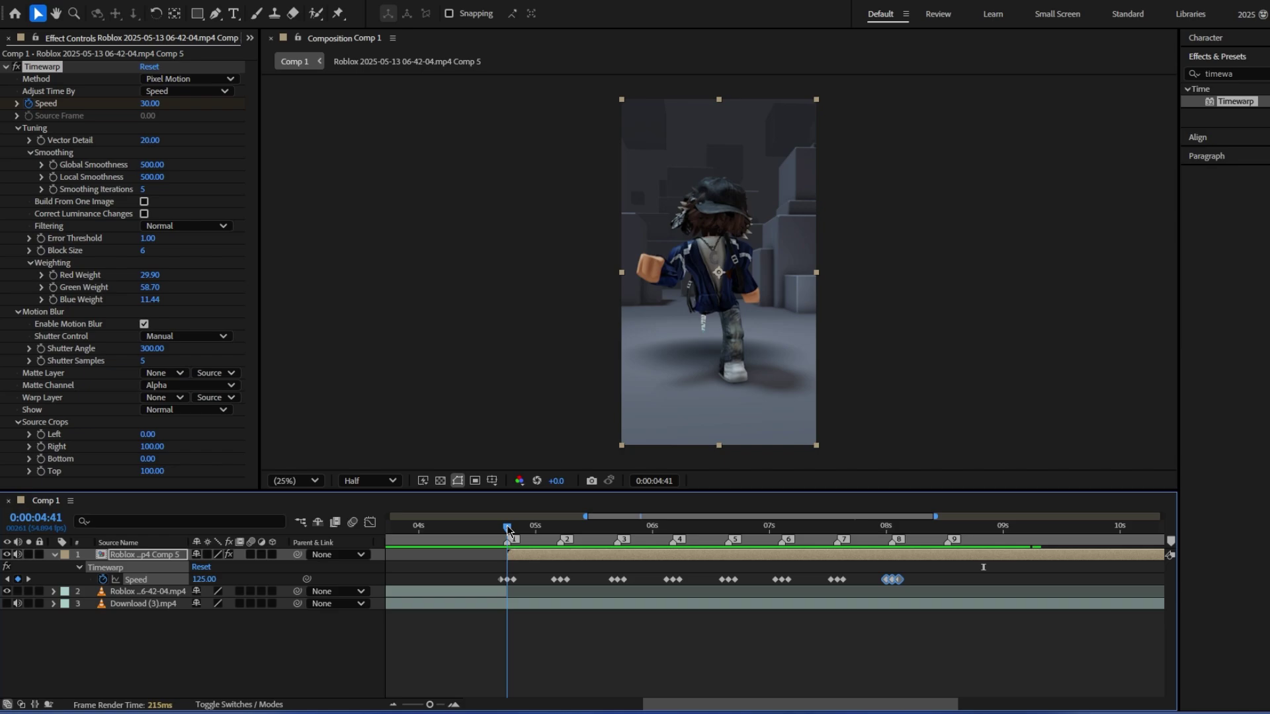
pyautogui.click(946, 529)
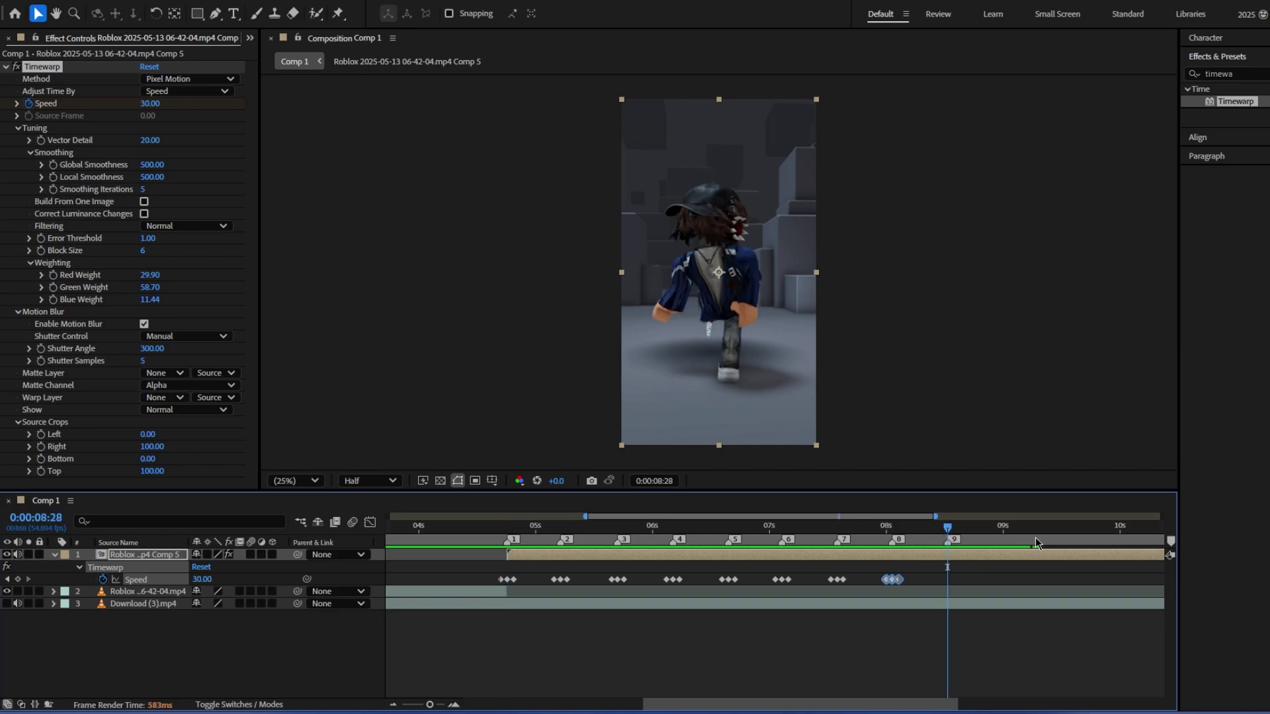
pyautogui.hotkey('ctrl', 'shift', 'd')
pyautogui.click(957, 552)
pyautogui.press('Delete')
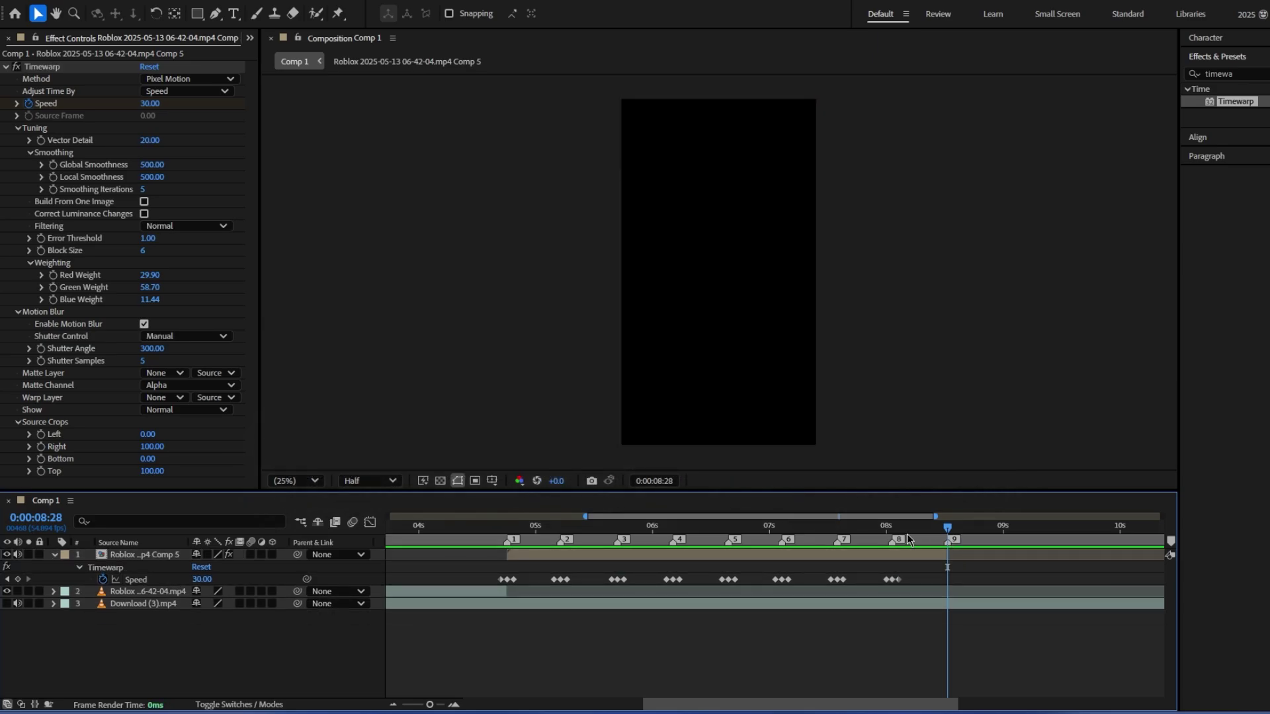
# Step: Pre-compose the trimmed Timewarp clip into a new composition
pyautogui.click(804, 527)
pyautogui.rightClick(783, 553)
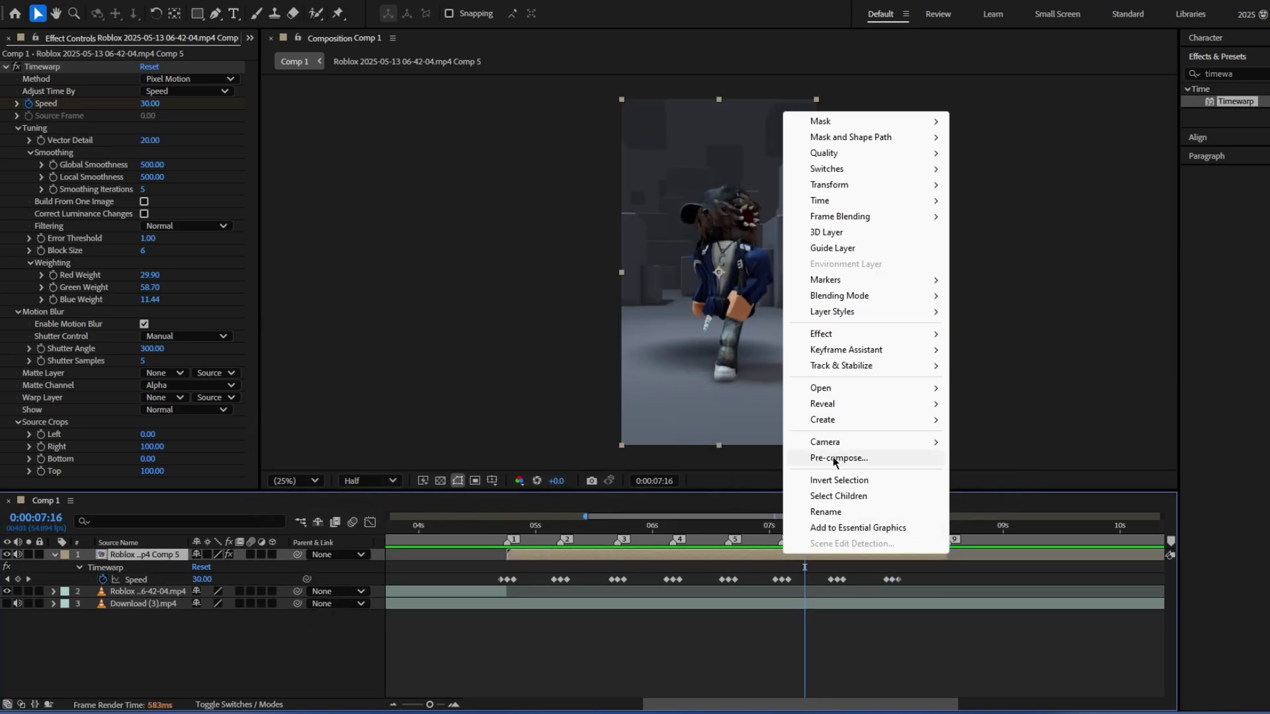
pyautogui.click(837, 458)
pyautogui.press('Return')
# Step: Apply the Motion Tile effect to the pre-composed Comp 6 layer and enable Mirror Edges
pyautogui.click(1186, 73)
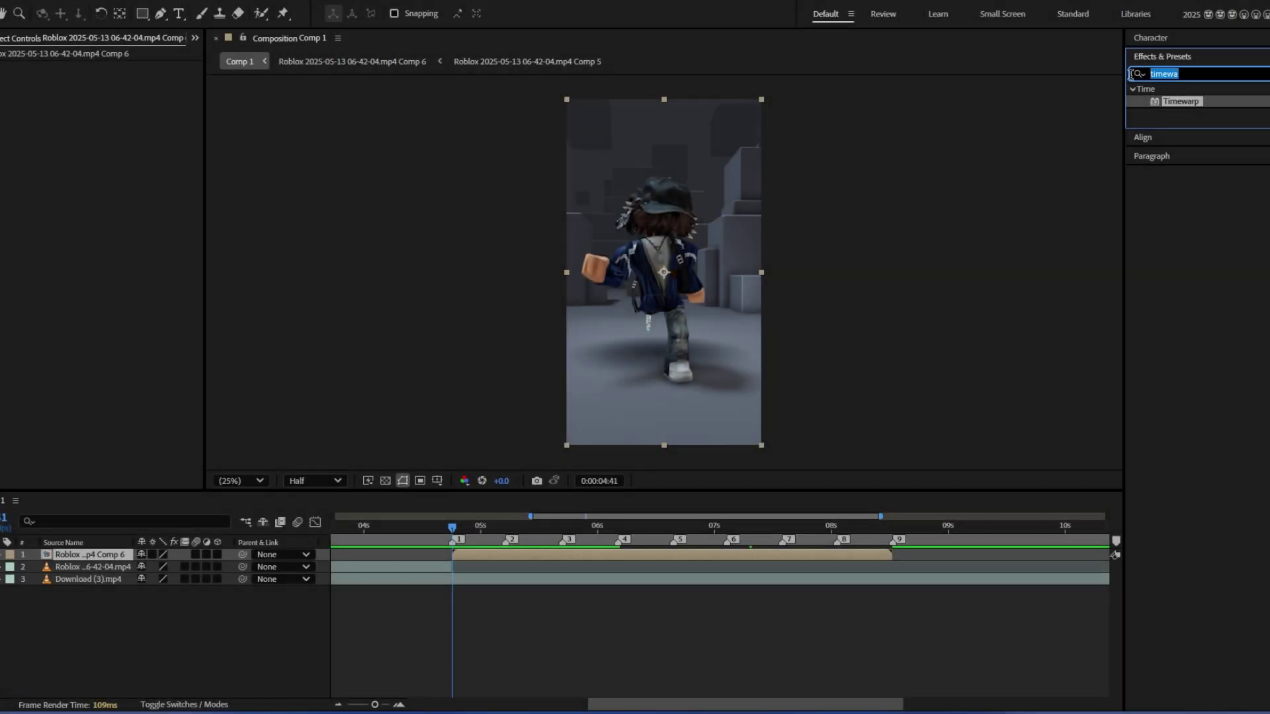
pyautogui.write('motion')
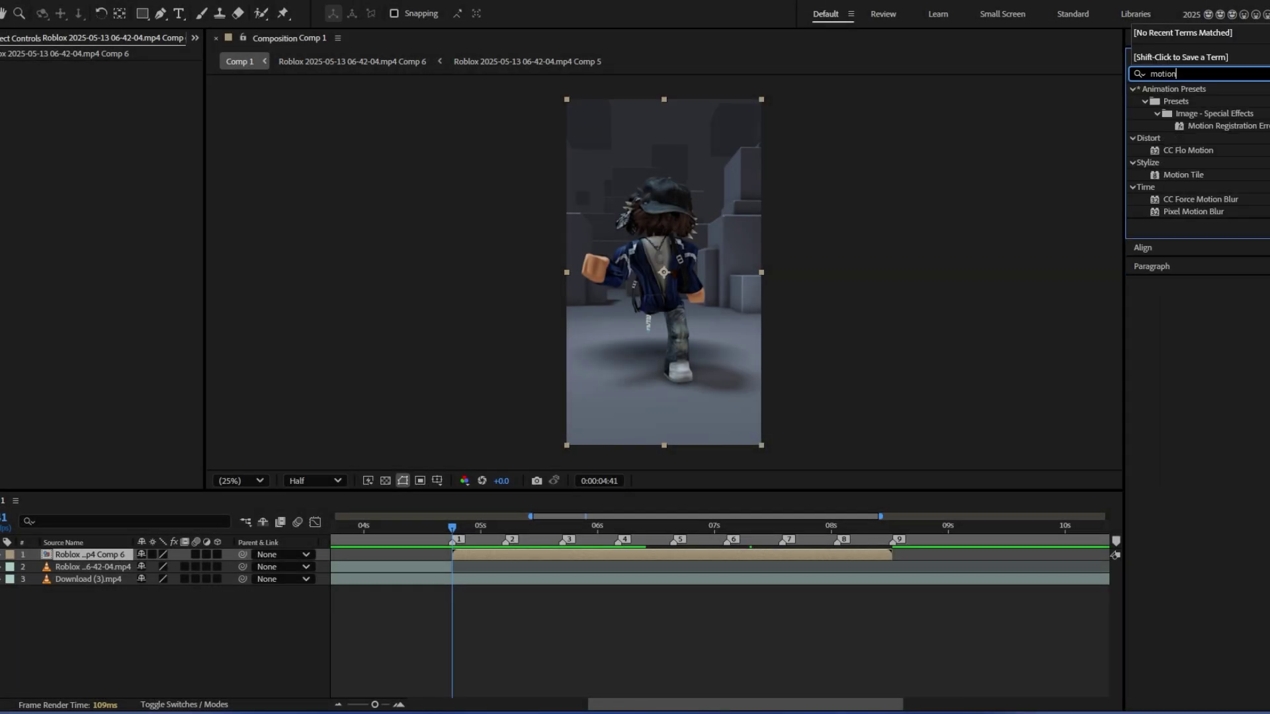
pyautogui.doubleClick(1184, 176)
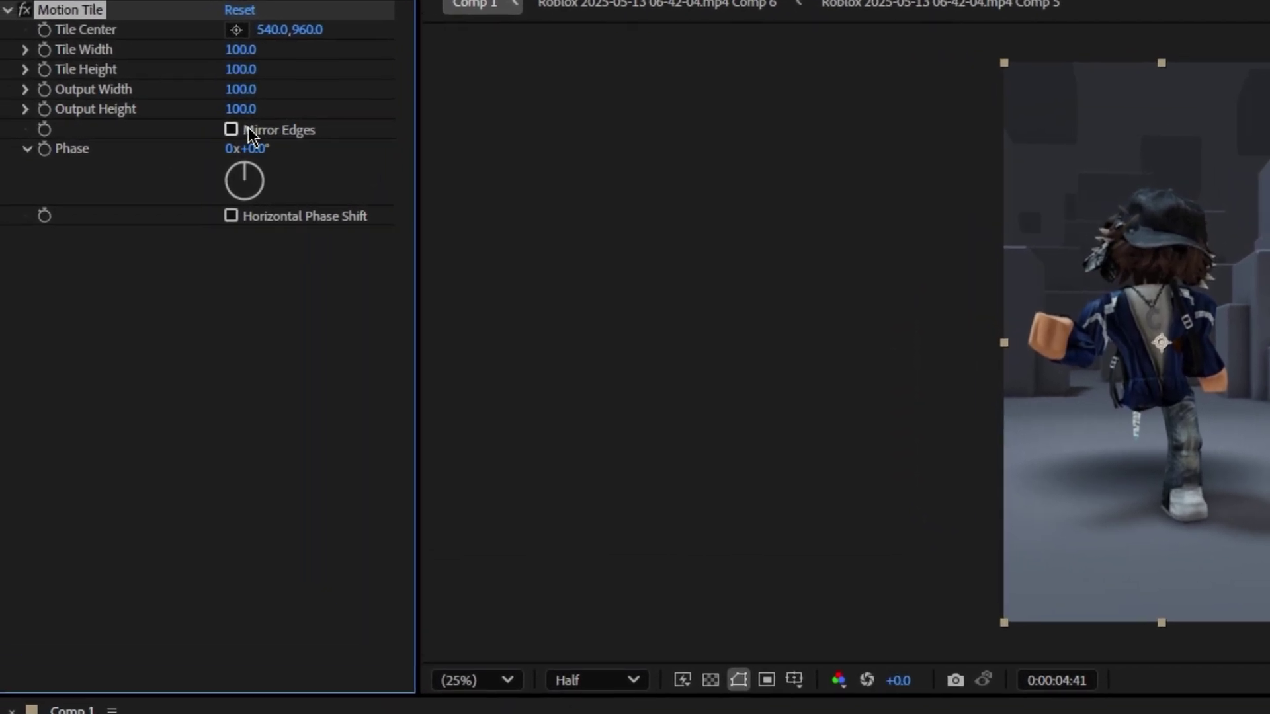
pyautogui.click(94, 140)
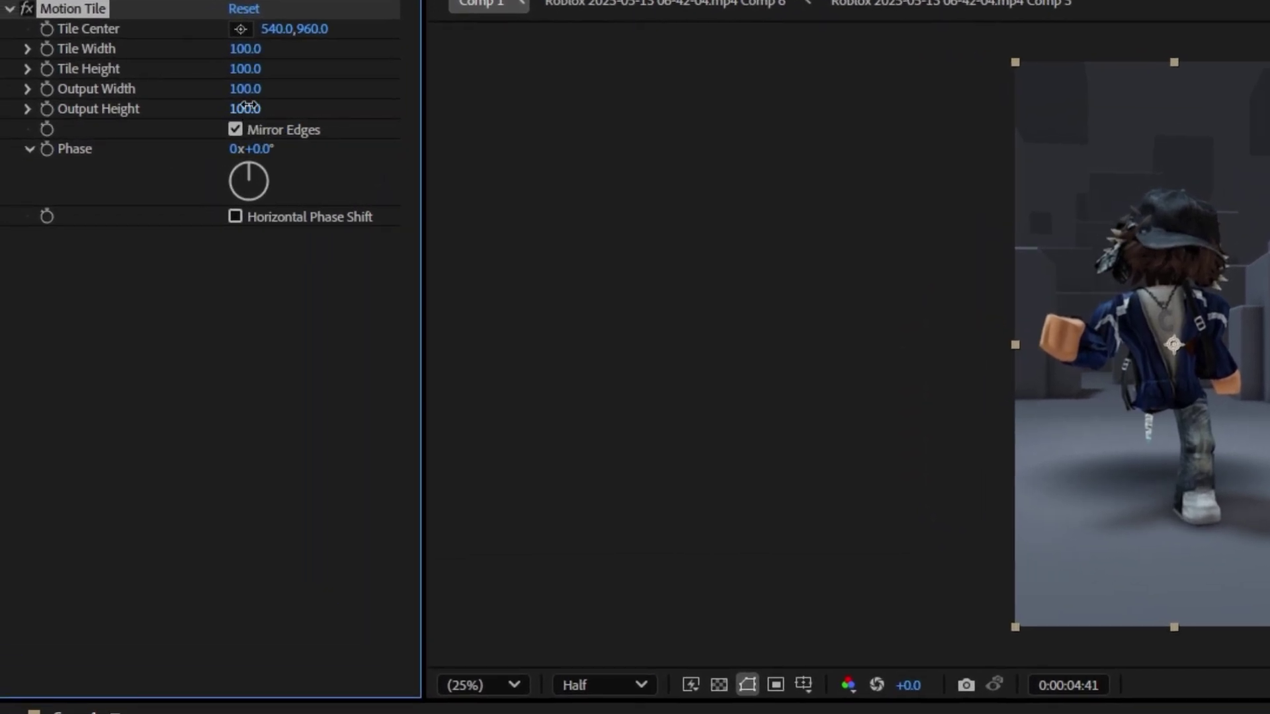
# Step: Set Motion Tile's Output Height and Output Width to 200
pyautogui.click(250, 111)
pyautogui.write('200')
pyautogui.press('Return')
pyautogui.click(247, 89)
pyautogui.write('200')
pyautogui.press('Return')
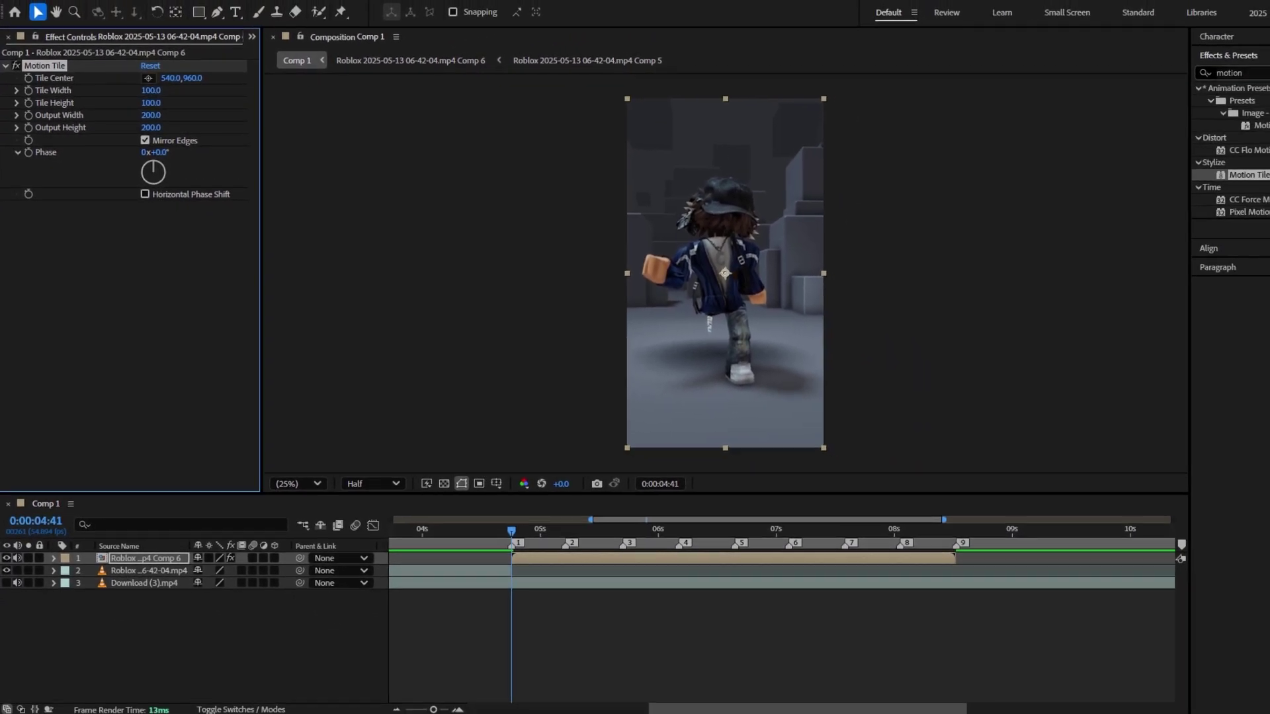
# Step: Apply the Wiggle - position preset to the pre-composed layer and move the current time to marker 2 (0:00:05:11)
pyautogui.moveTo(1244, 73); pyautogui.dragTo(1172, 75)
pyautogui.write('wiggle')
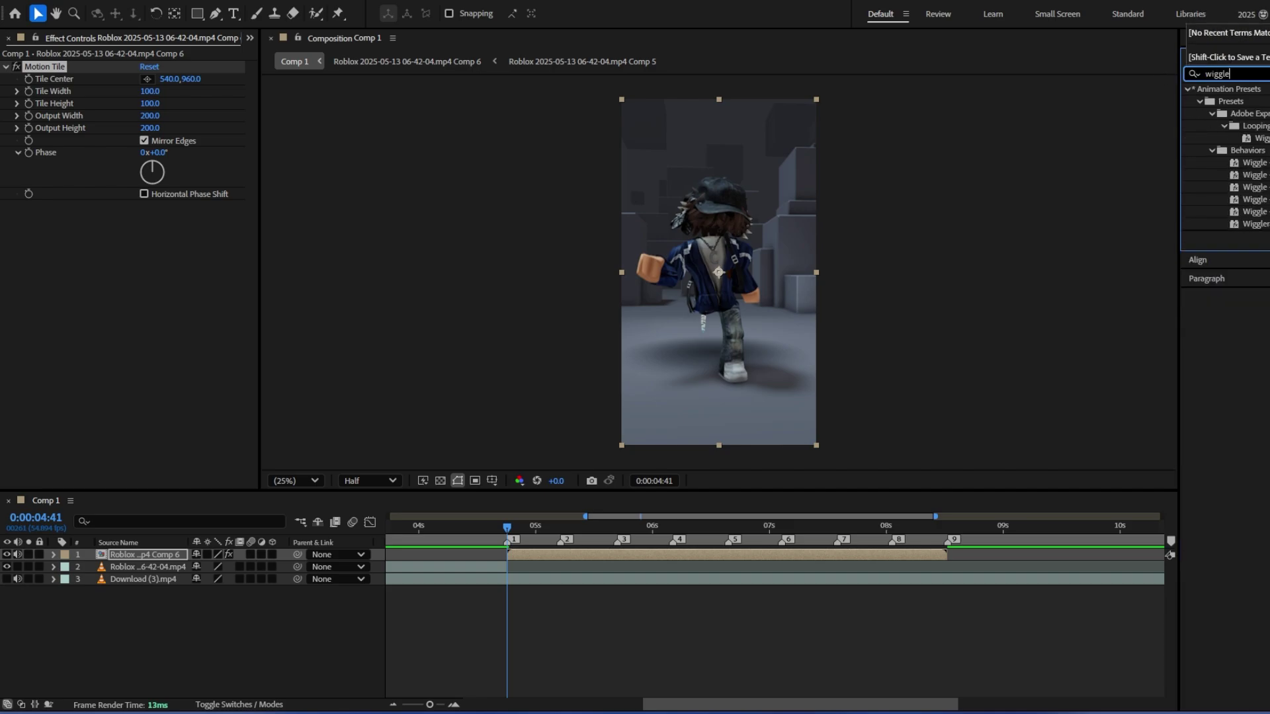
pyautogui.doubleClick(1254, 175)
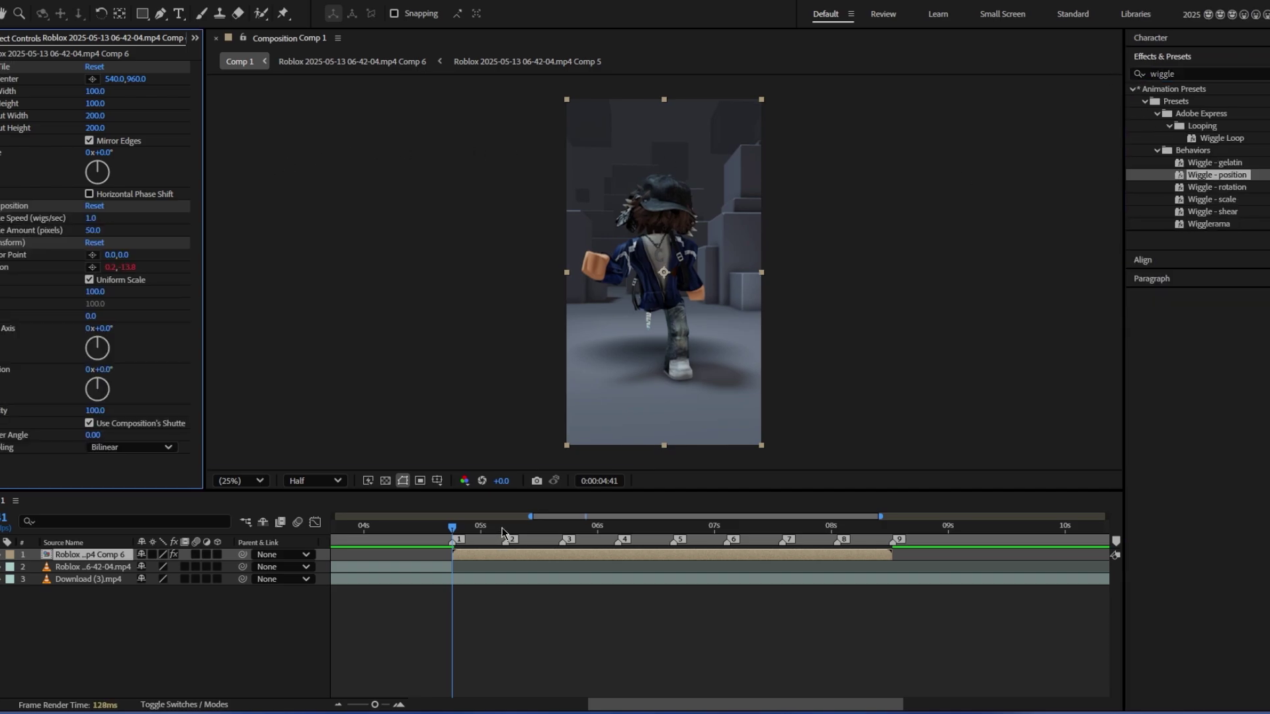
pyautogui.click(560, 528)
pyautogui.moveTo(375, 707); pyautogui.dragTo(381, 707)
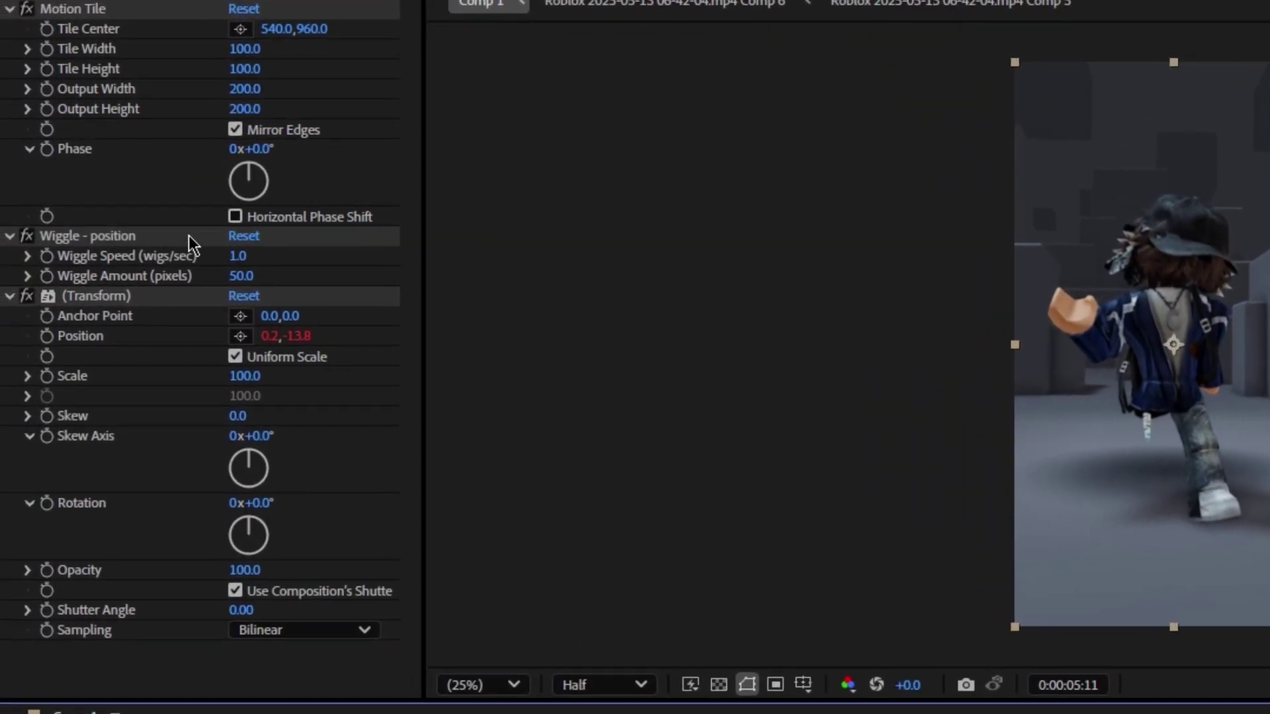
# Step: Keyframe the wiggle at marker 2 with Wiggle Speed 4 and Wiggle Amount 20
pyautogui.moveTo(93, 220); pyautogui.dragTo(97, 220)
pyautogui.moveTo(249, 259); pyautogui.dragTo(248, 262)
pyautogui.click(240, 275)
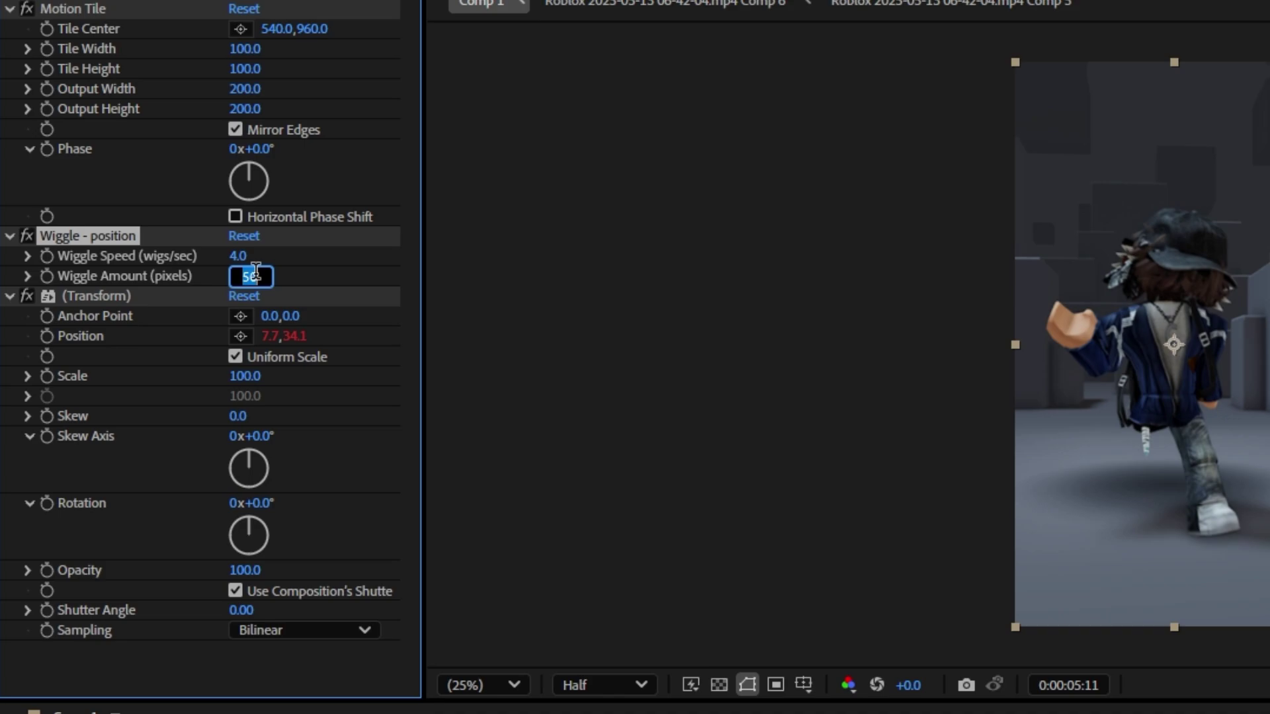
pyautogui.write('20')
pyautogui.press('Return')
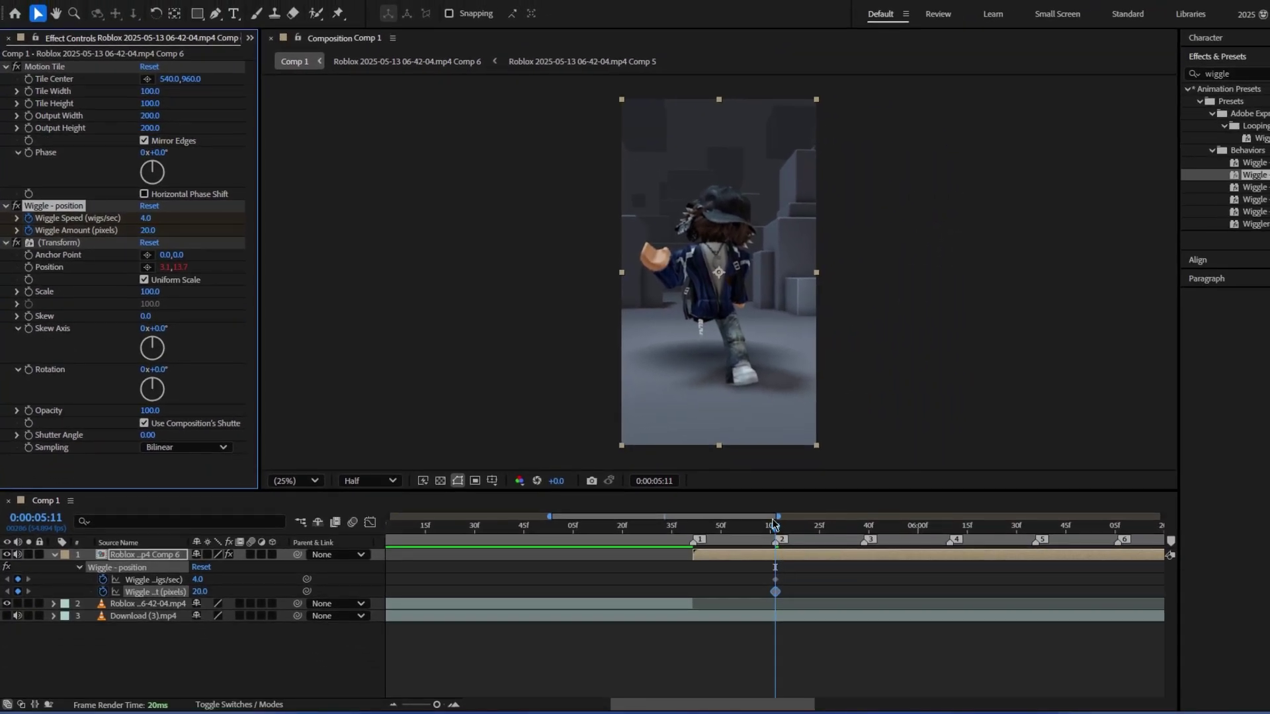
# Step: Add Wiggle Speed and Wiggle Amount keyframes one frame before marker 2, at 0:00:05:10
pyautogui.click(772, 525)
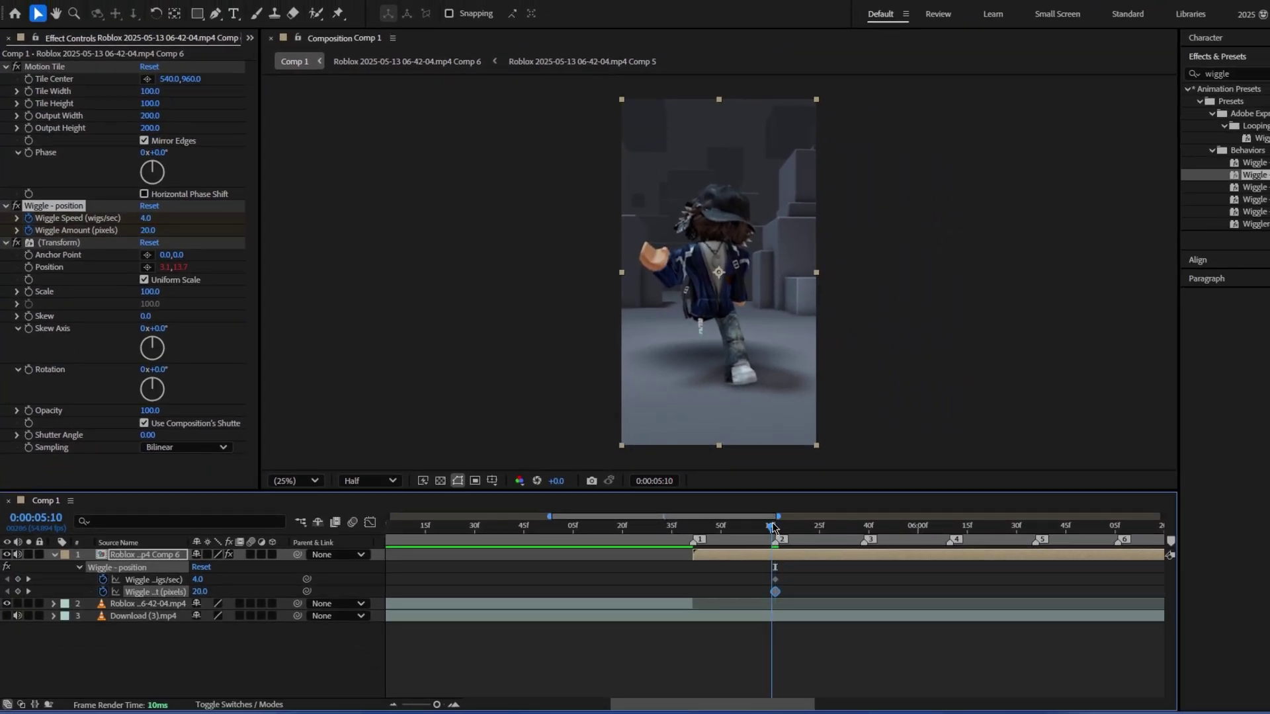
pyautogui.click(18, 579)
pyautogui.click(17, 592)
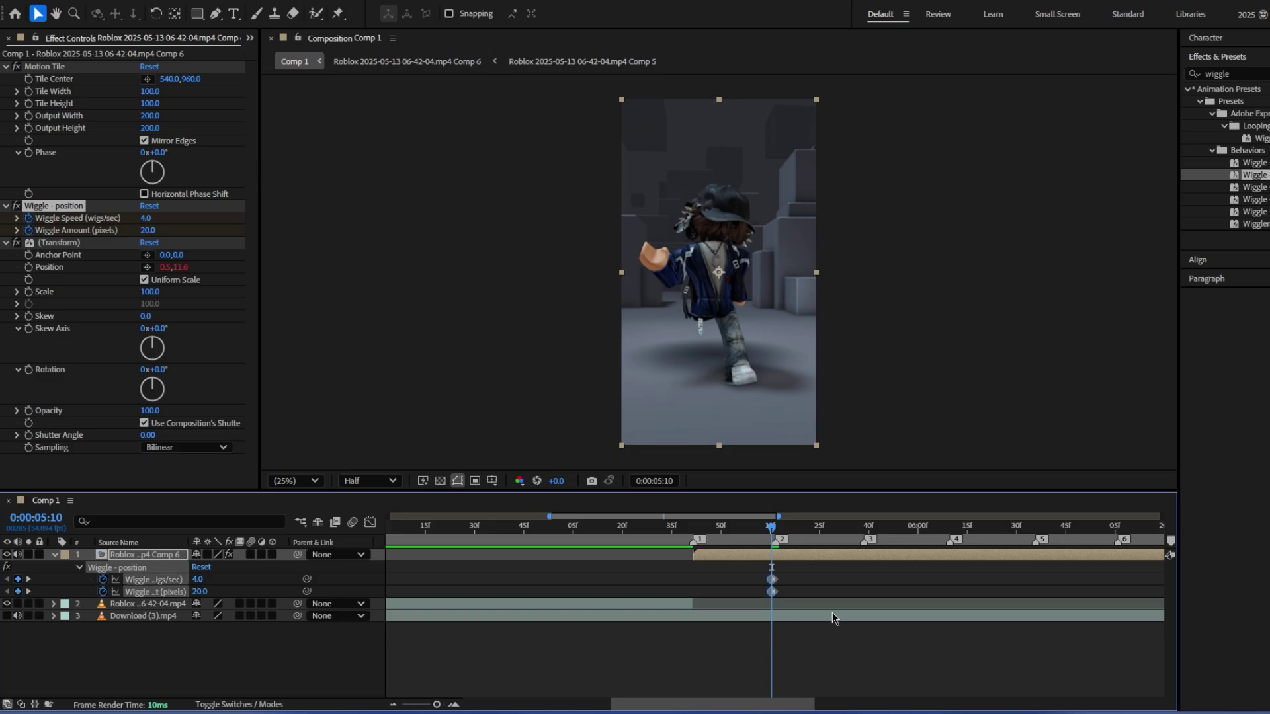
# Step: Add Wiggle Speed and Wiggle Amount keyframes at 0:00:05:21, both set to 0
pyautogui.click(454, 704)
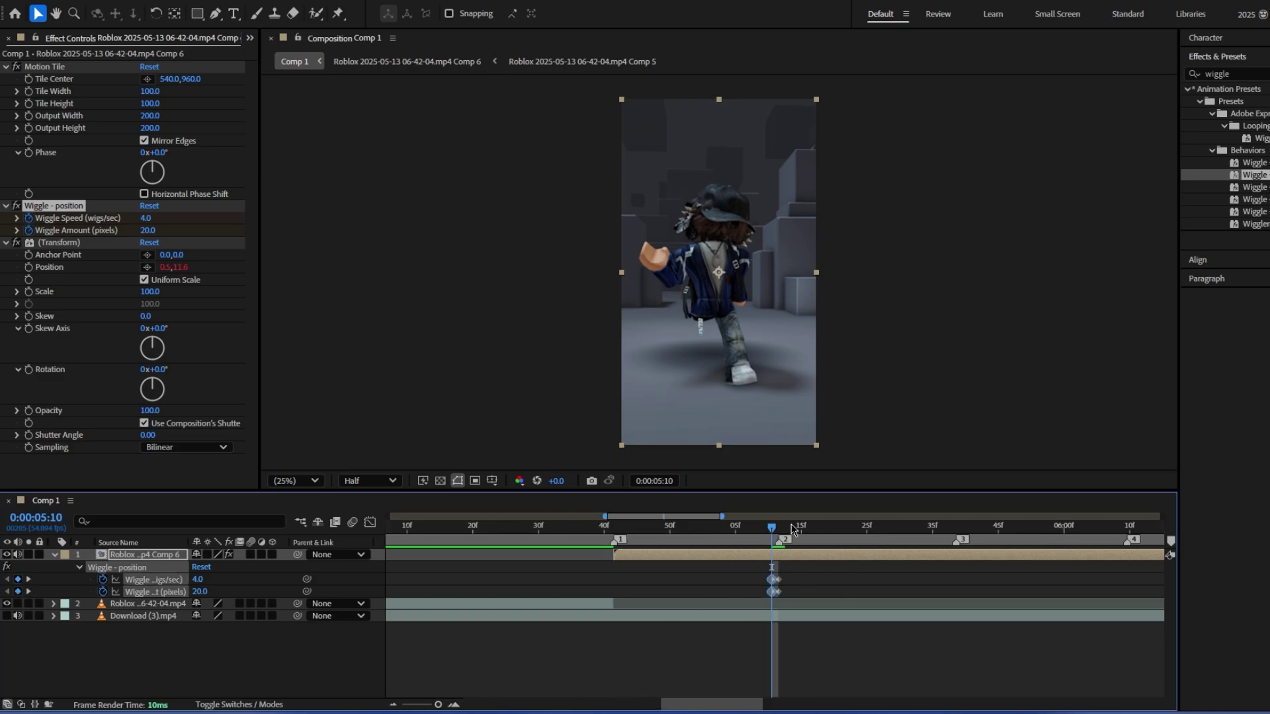
pyautogui.moveTo(793, 529); pyautogui.dragTo(848, 534)
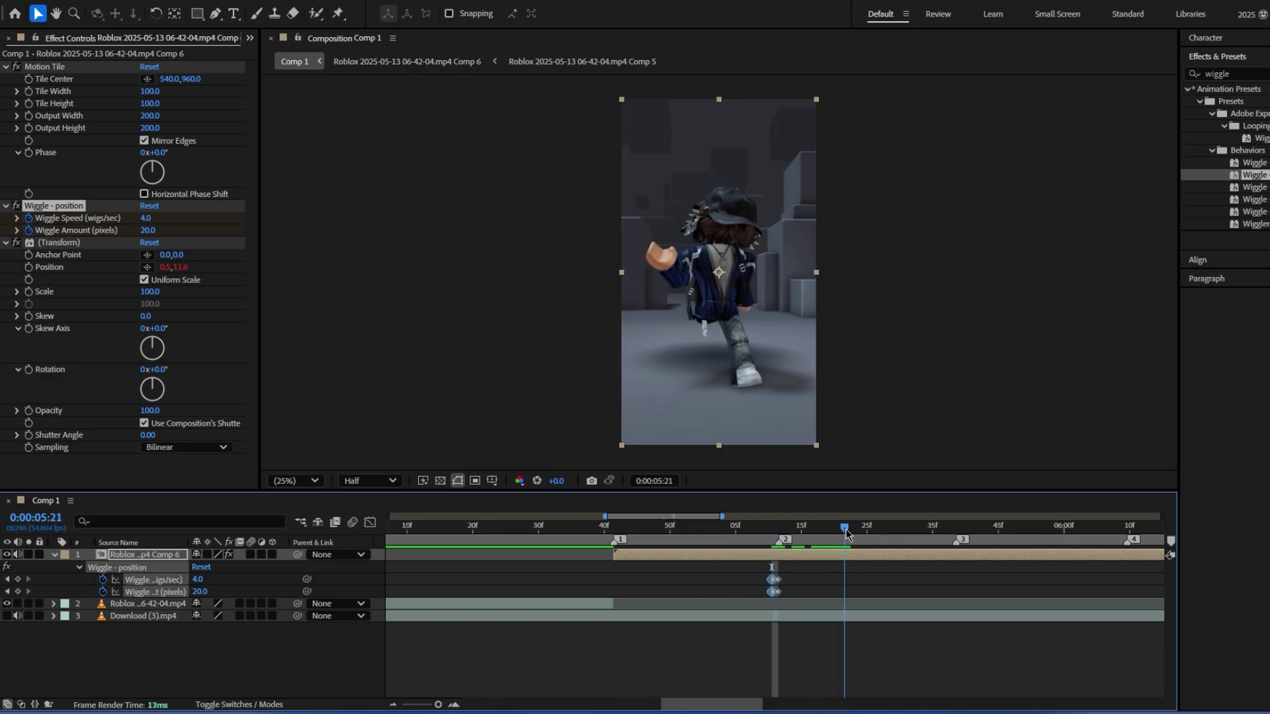
pyautogui.click(18, 579)
pyautogui.click(18, 591)
pyautogui.click(200, 592)
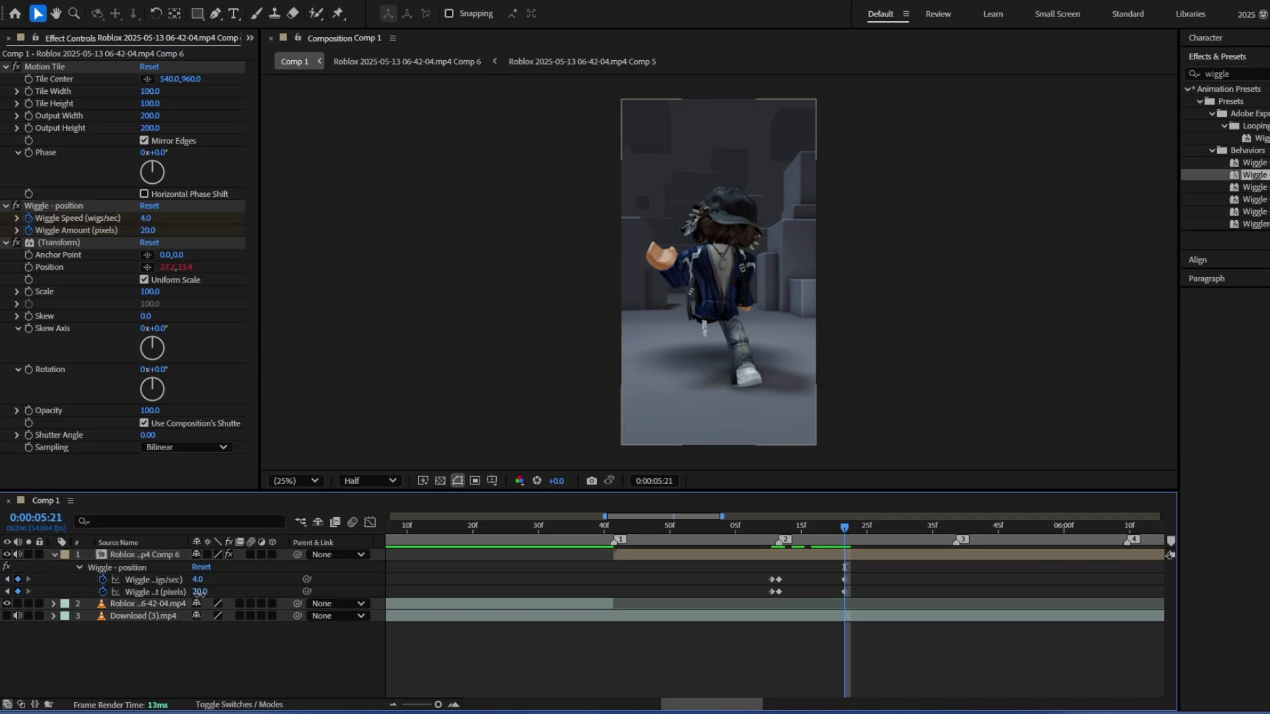
pyautogui.write('0')
pyautogui.click(198, 580)
pyautogui.write('0')
pyautogui.click(234, 583)
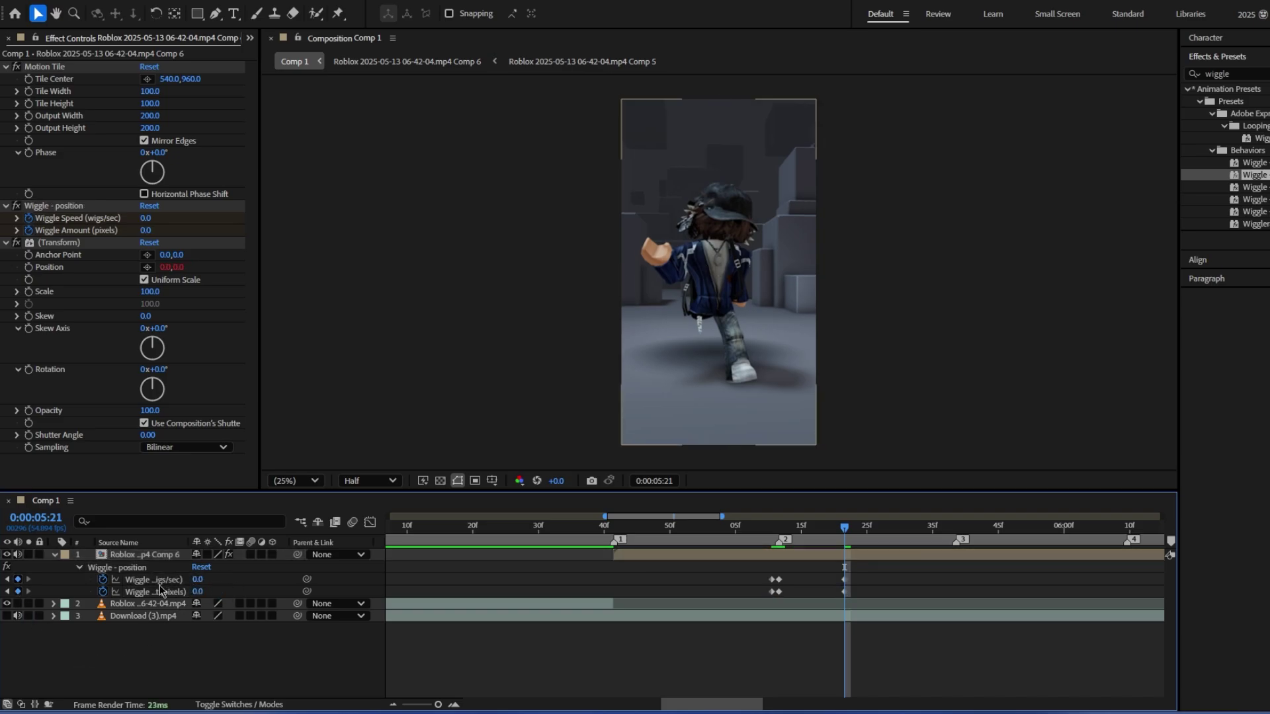
# Step: Set Wiggle Speed and Wiggle Amount to 0 on the first keyframes at 0:00:05:10
pyautogui.click(6, 579)
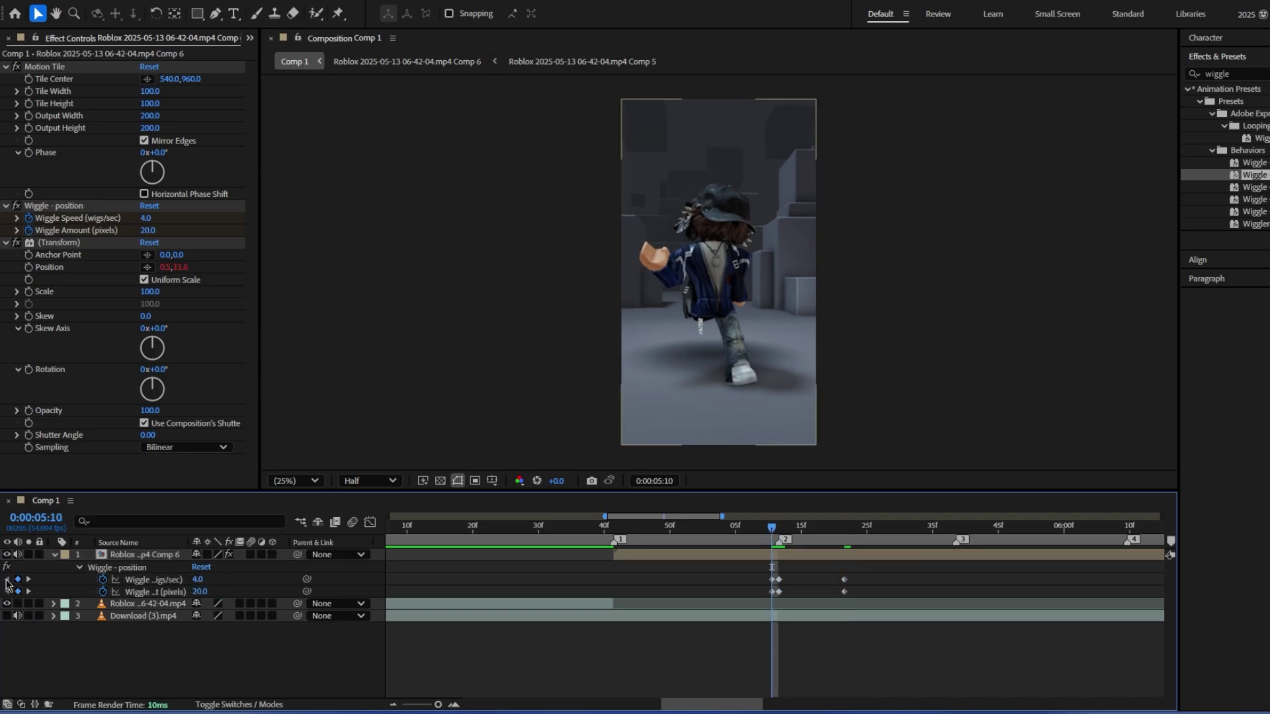
pyautogui.click(197, 580)
pyautogui.write('0')
pyautogui.click(198, 591)
pyautogui.write('0')
pyautogui.press('Return')
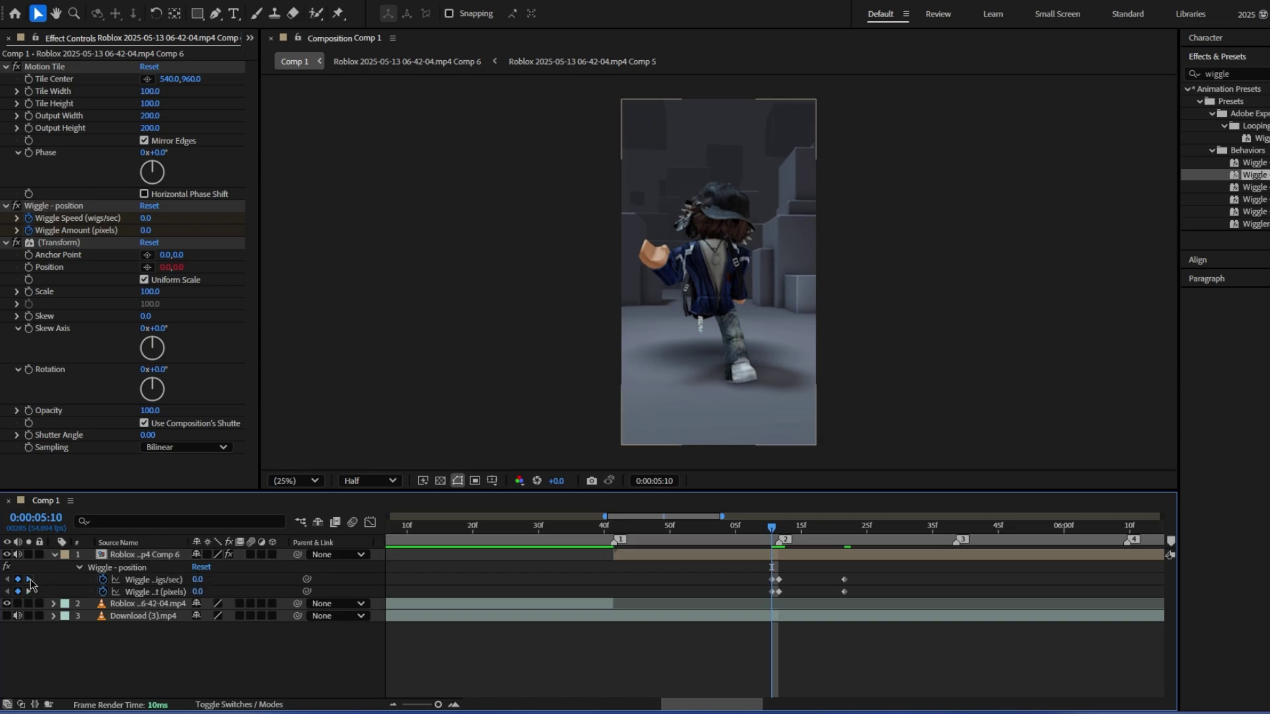
# Step: Enable motion blur for the wiggling layer and preview the shake from 0:00:05:06
pyautogui.click(28, 580)
pyautogui.click(252, 554)
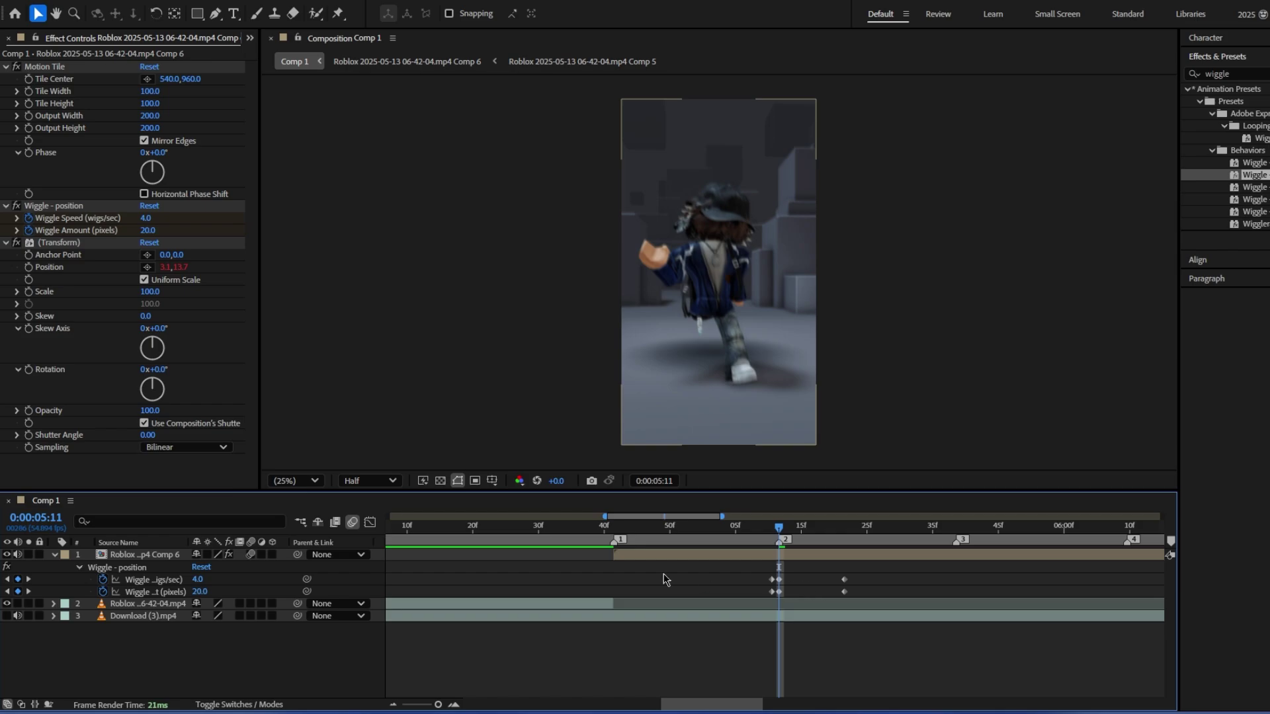
pyautogui.click(746, 537)
pyautogui.press('space')
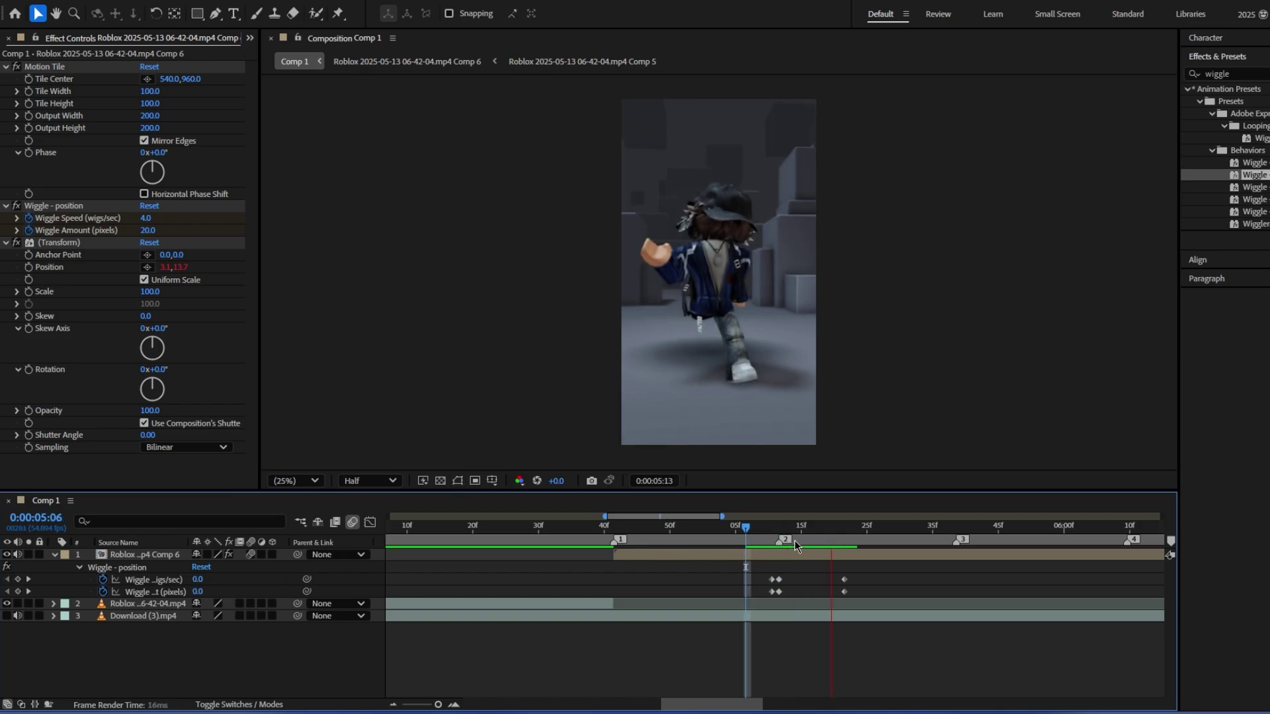
# Step: Try Wiggle Amount 79 and Wiggle Speed 2 on the marker 2 keyframes and preview the shake
pyautogui.click(779, 529)
pyautogui.click(236, 593)
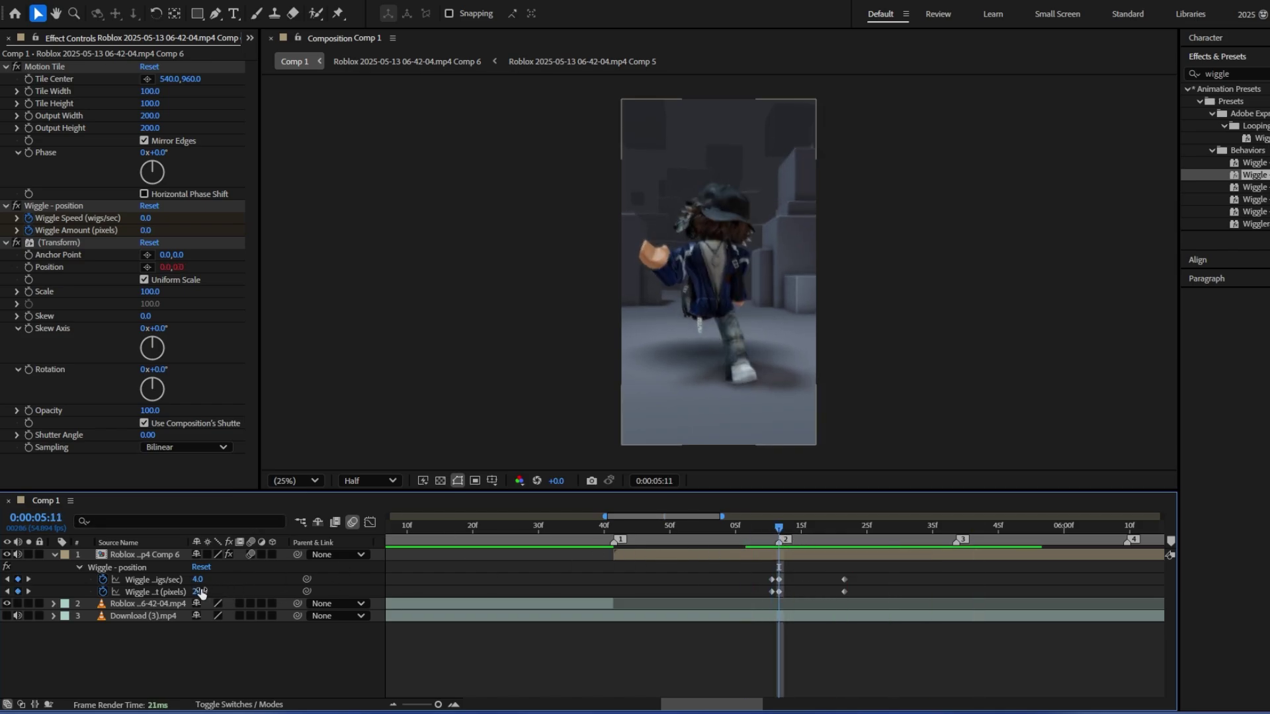
pyautogui.moveTo(237, 596); pyautogui.dragTo(244, 596)
pyautogui.click(199, 579)
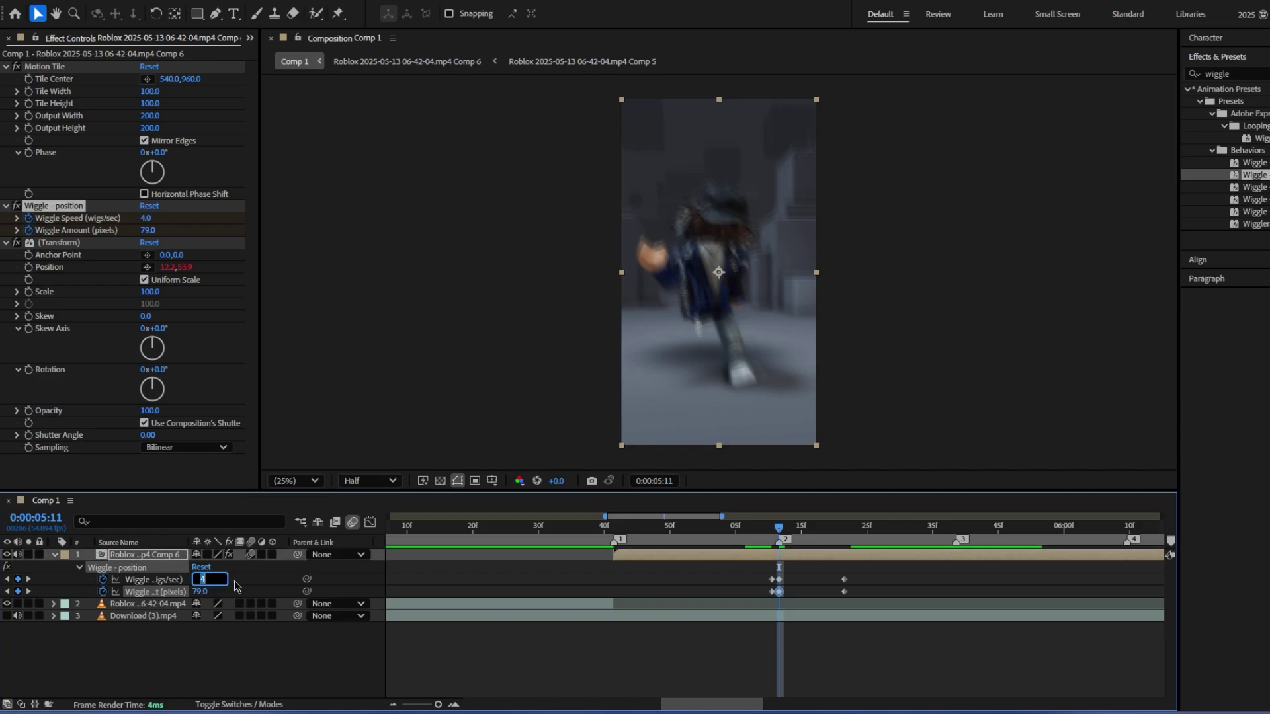
pyautogui.write('2')
pyautogui.press('Return')
pyautogui.click(200, 580)
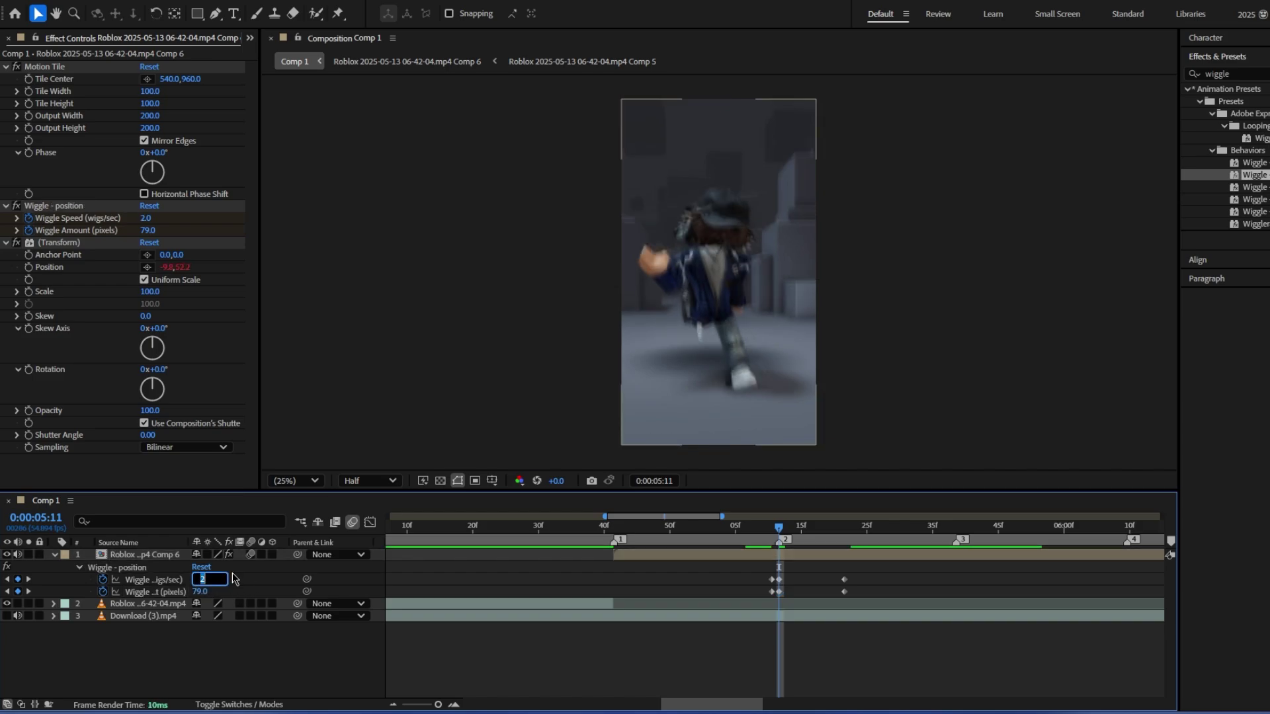
pyautogui.press('Return')
pyautogui.click(748, 532)
pyautogui.press('space')
pyautogui.click(765, 532)
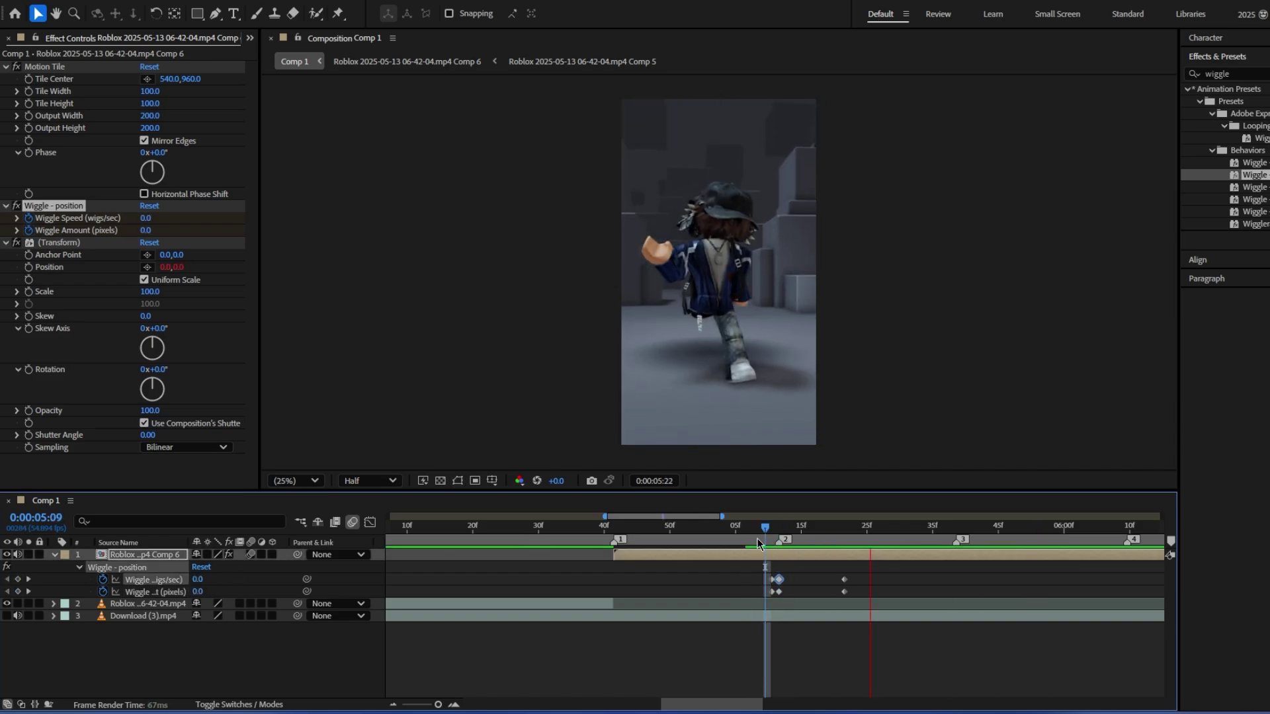
# Step: Set the marker 2 keyframes to Wiggle Speed 1.1 and Wiggle Amount 108
pyautogui.click(759, 532)
pyautogui.moveTo(760, 536); pyautogui.dragTo(780, 534)
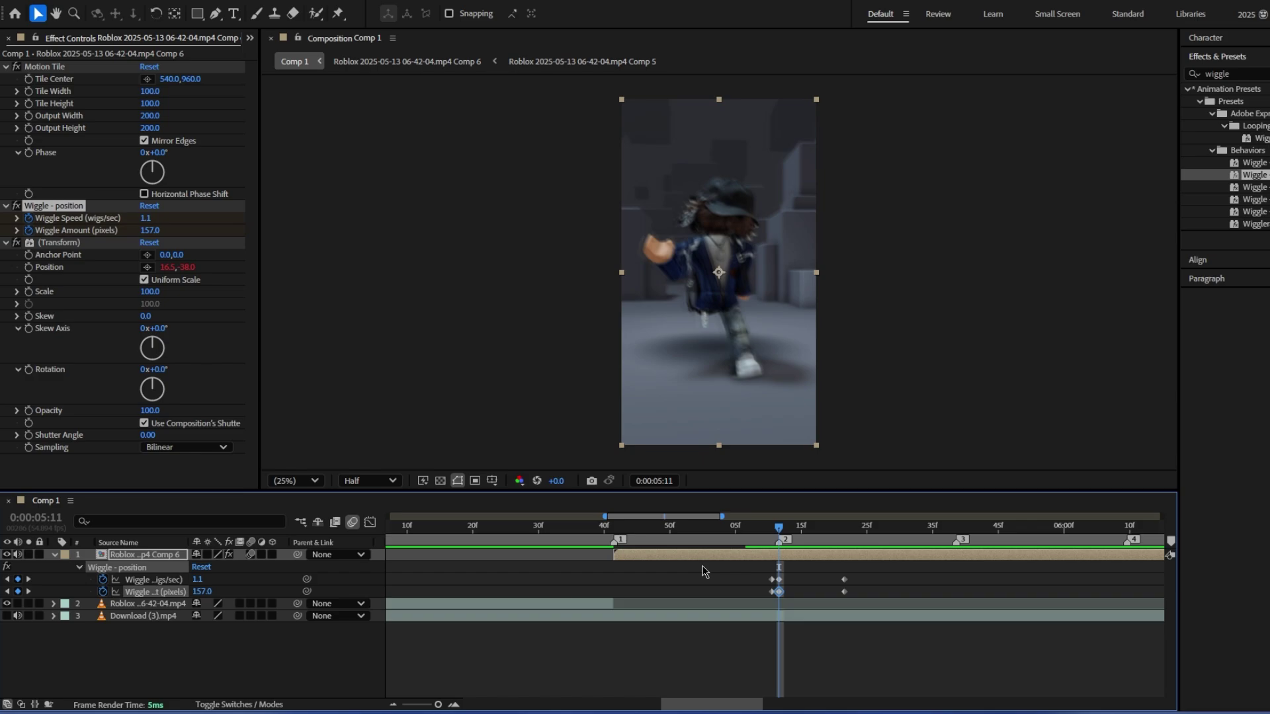
pyautogui.moveTo(202, 591); pyautogui.dragTo(162, 594)
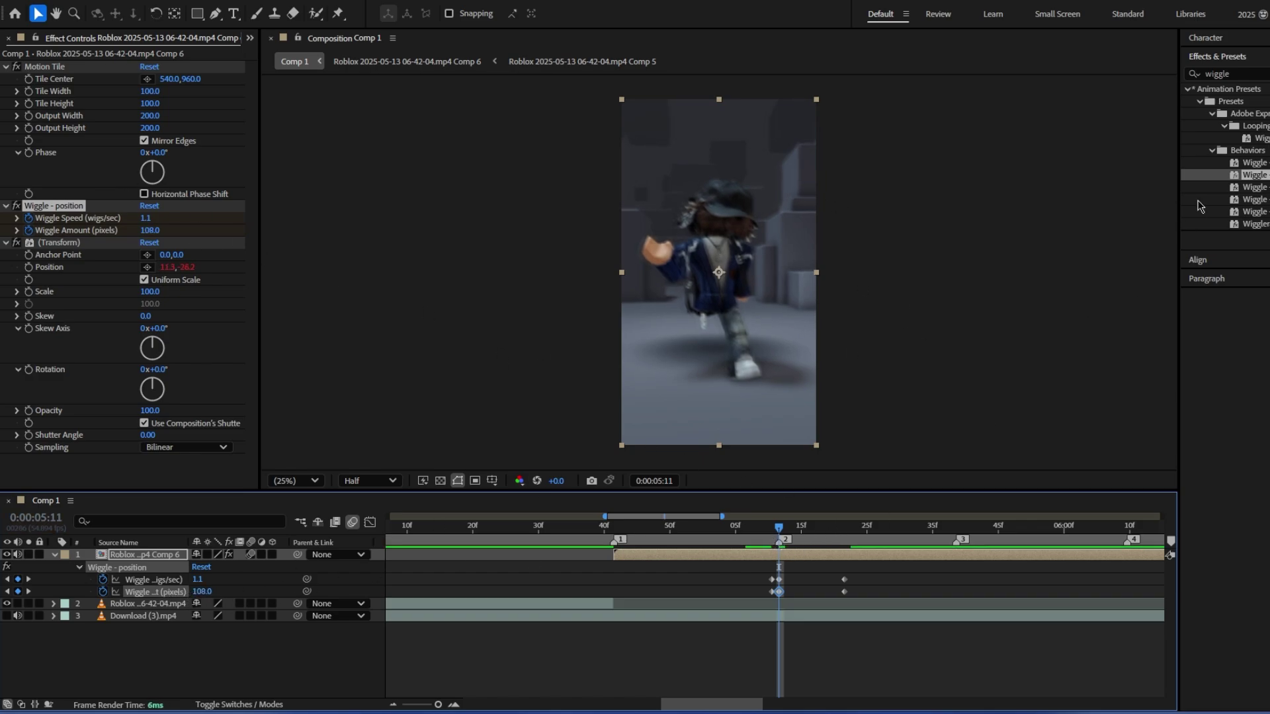
# Step: Find the Distort Transform effect and apply it to the pre-composed layer
pyautogui.click(1241, 74)
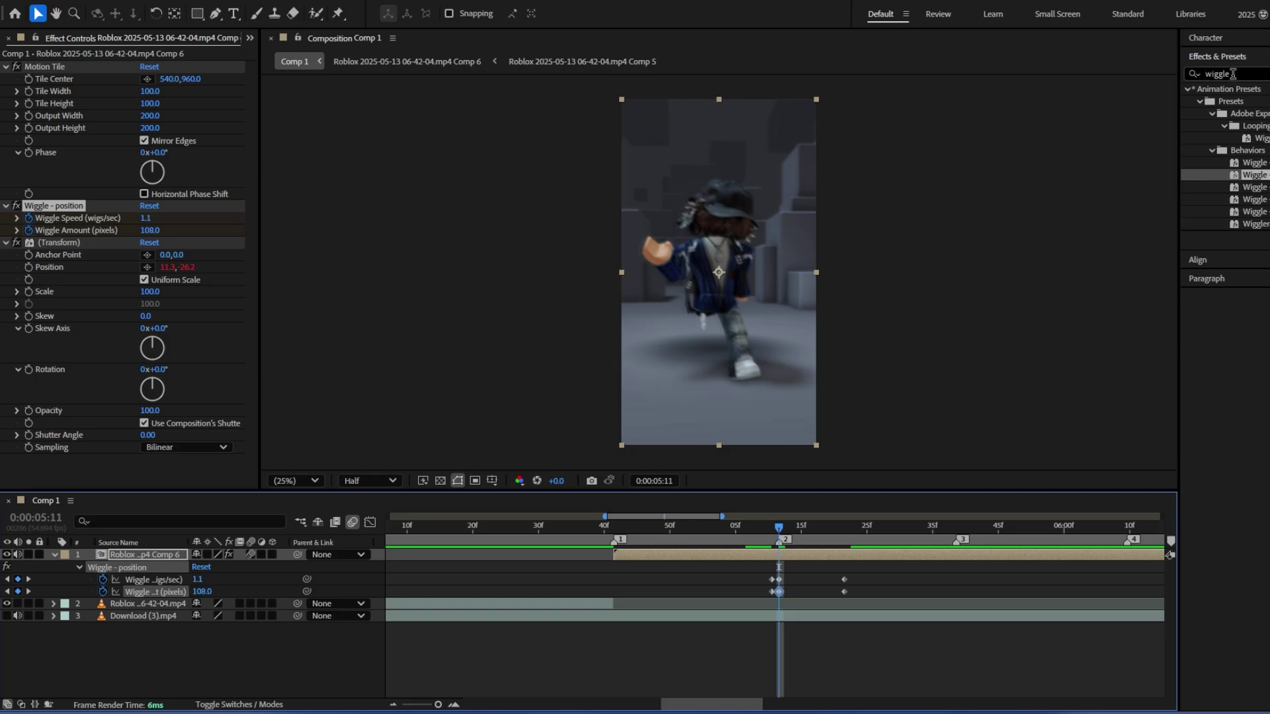
pyautogui.write('tran')
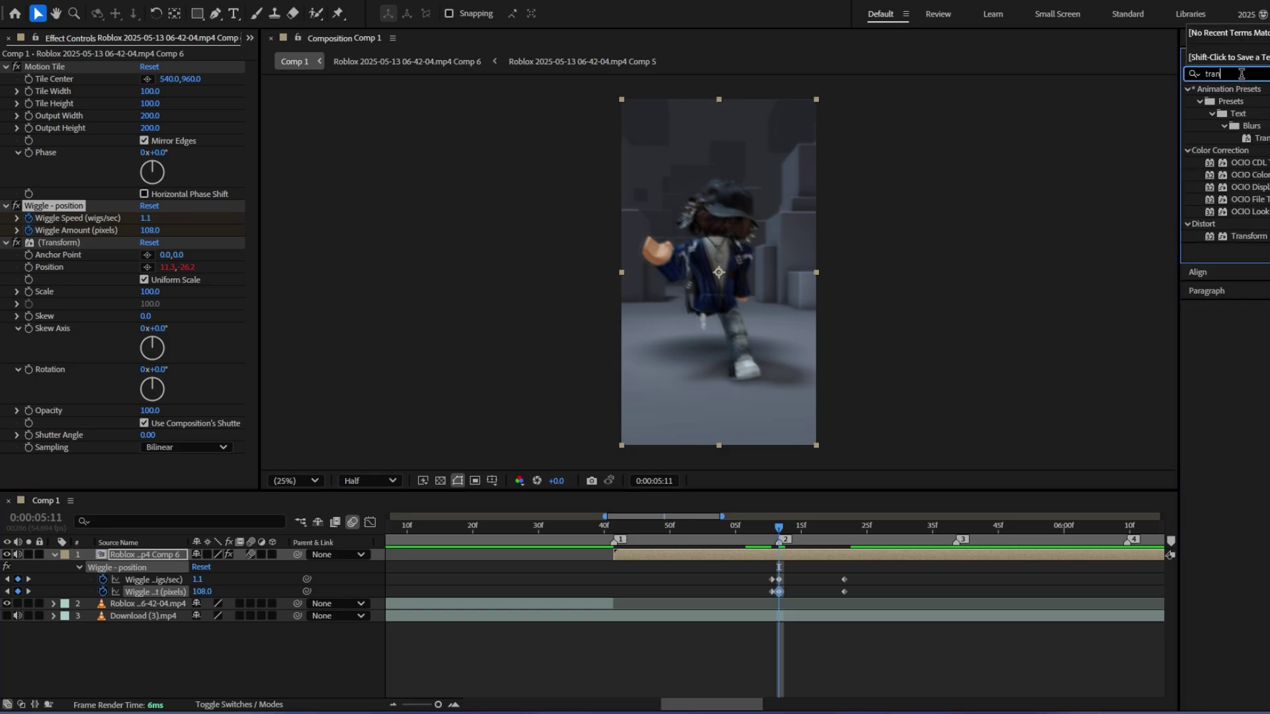
pyautogui.write('sf')
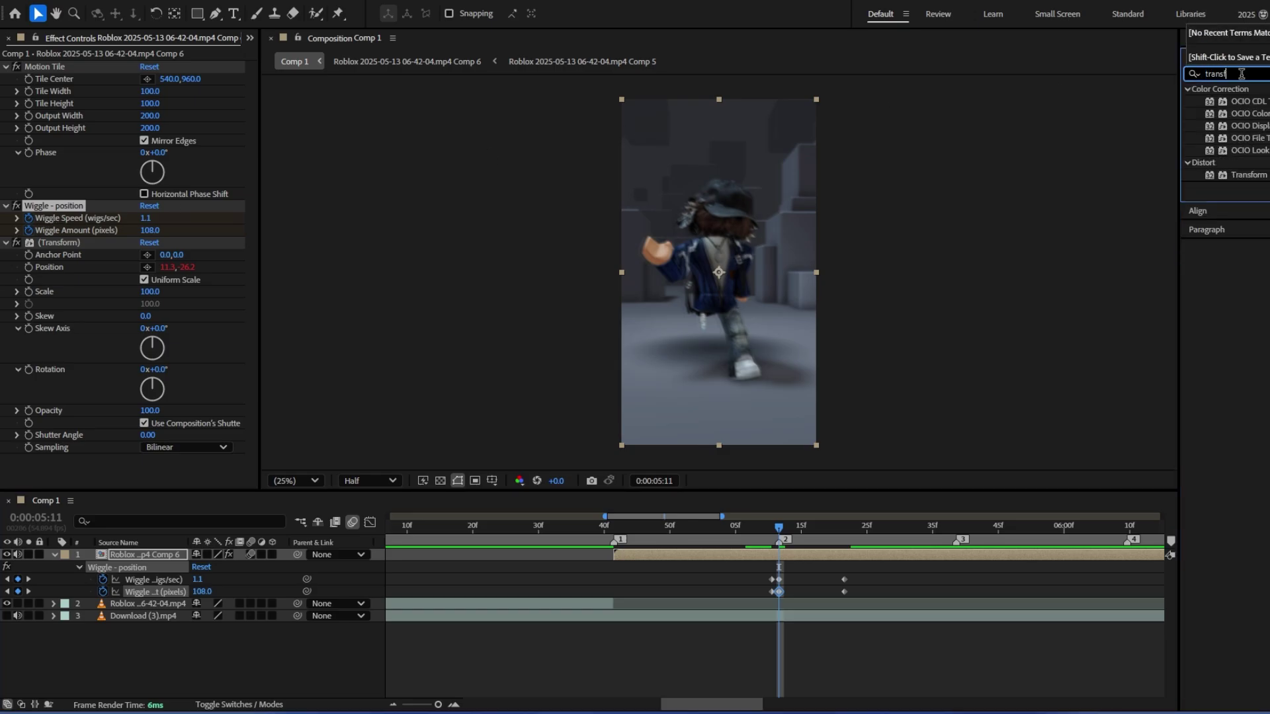
pyautogui.doubleClick(1257, 176)
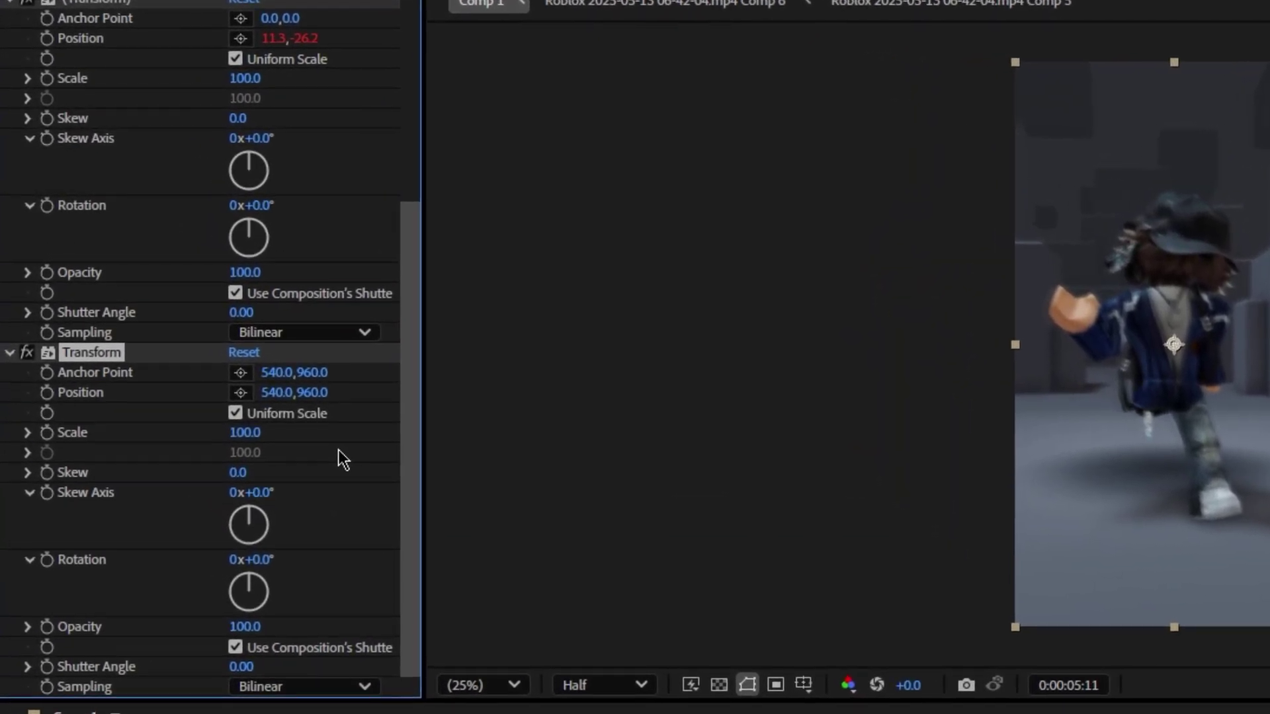
# Step: Keyframe the new Transform effect's Position at marker 2 and one frame earlier, at 0:00:05:10
pyautogui.click(46, 392)
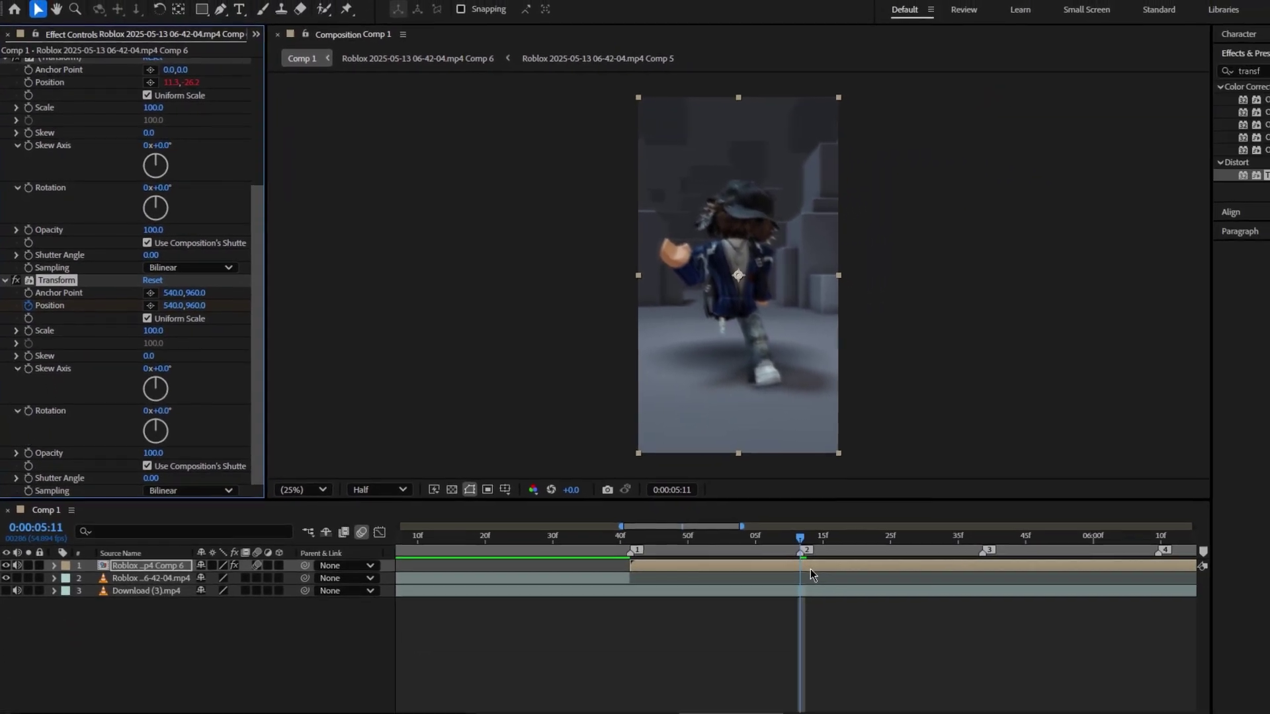
pyautogui.click(1090, 706)
pyautogui.press('u')
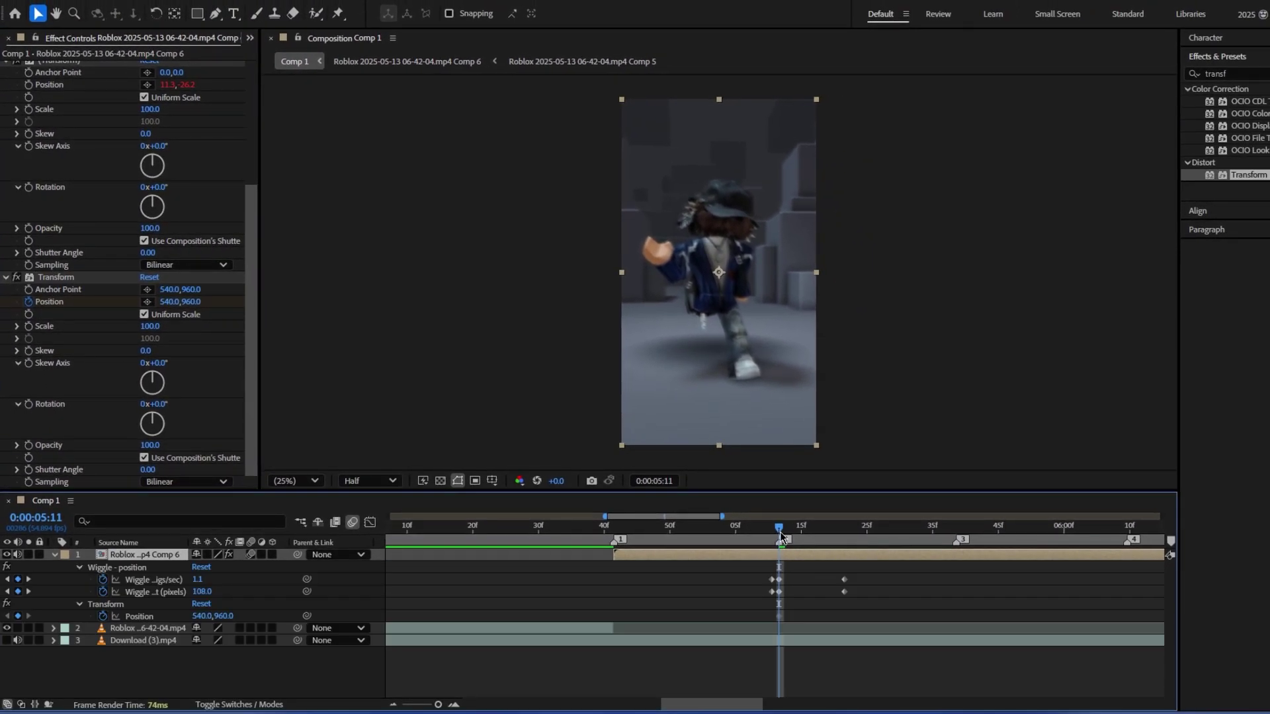
pyautogui.moveTo(779, 533); pyautogui.dragTo(770, 533)
pyautogui.click(17, 616)
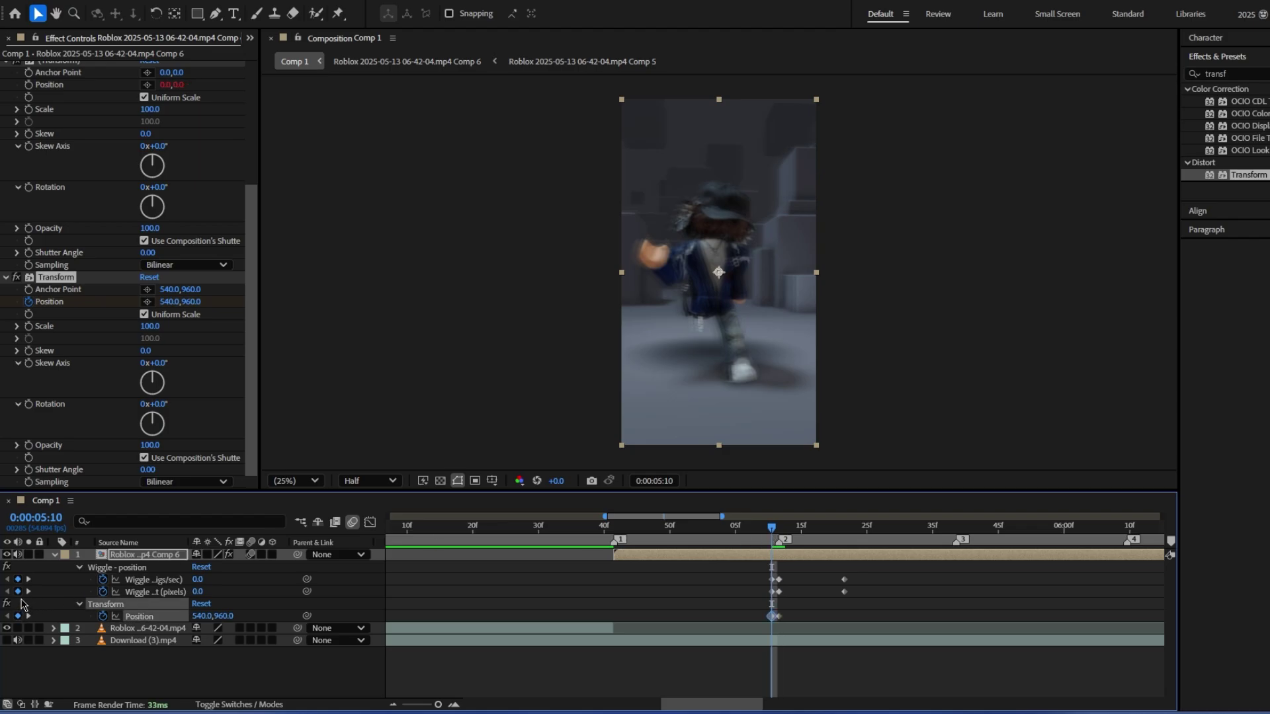
# Step: Set the Transform Position to 540, 1217 at marker 2 and to 540, 770 two frames after it, at 0:00:05:13
pyautogui.click(28, 592)
pyautogui.click(801, 602)
pyautogui.moveTo(221, 617); pyautogui.dragTo(388, 645)
pyautogui.press('pagedown')
pyautogui.press('pagedown')
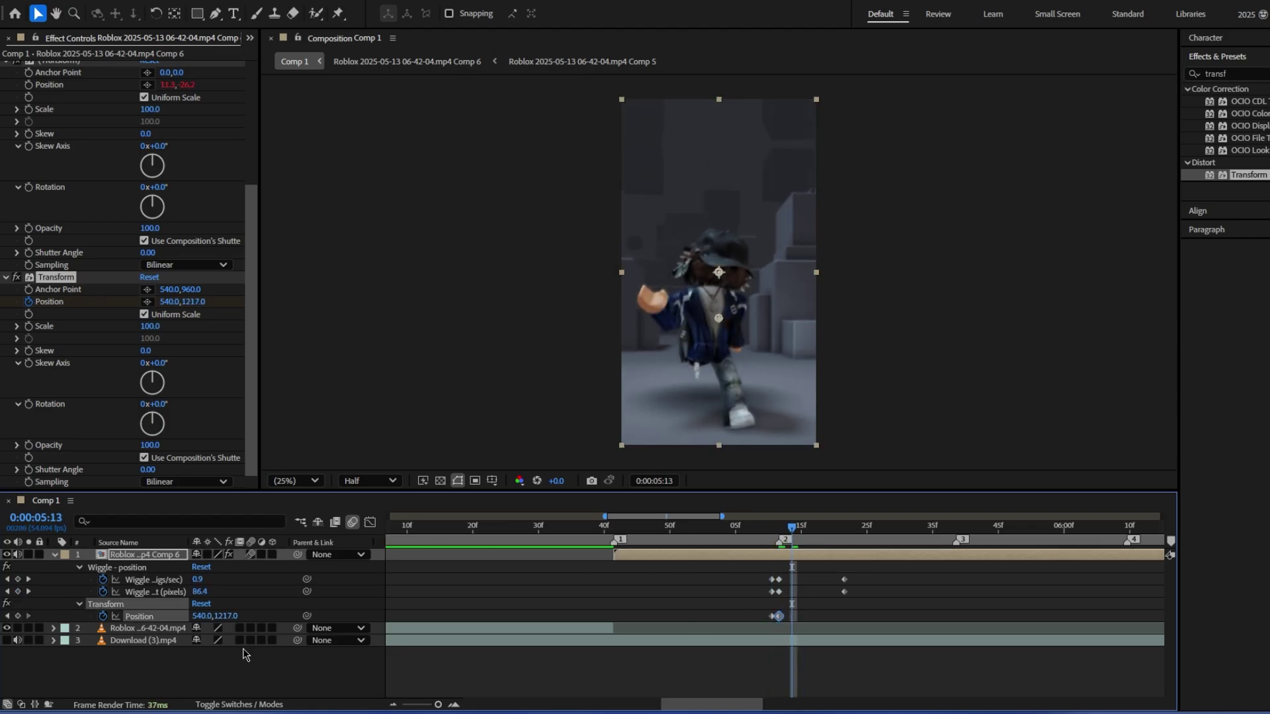
pyautogui.moveTo(225, 616); pyautogui.dragTo(0, 621)
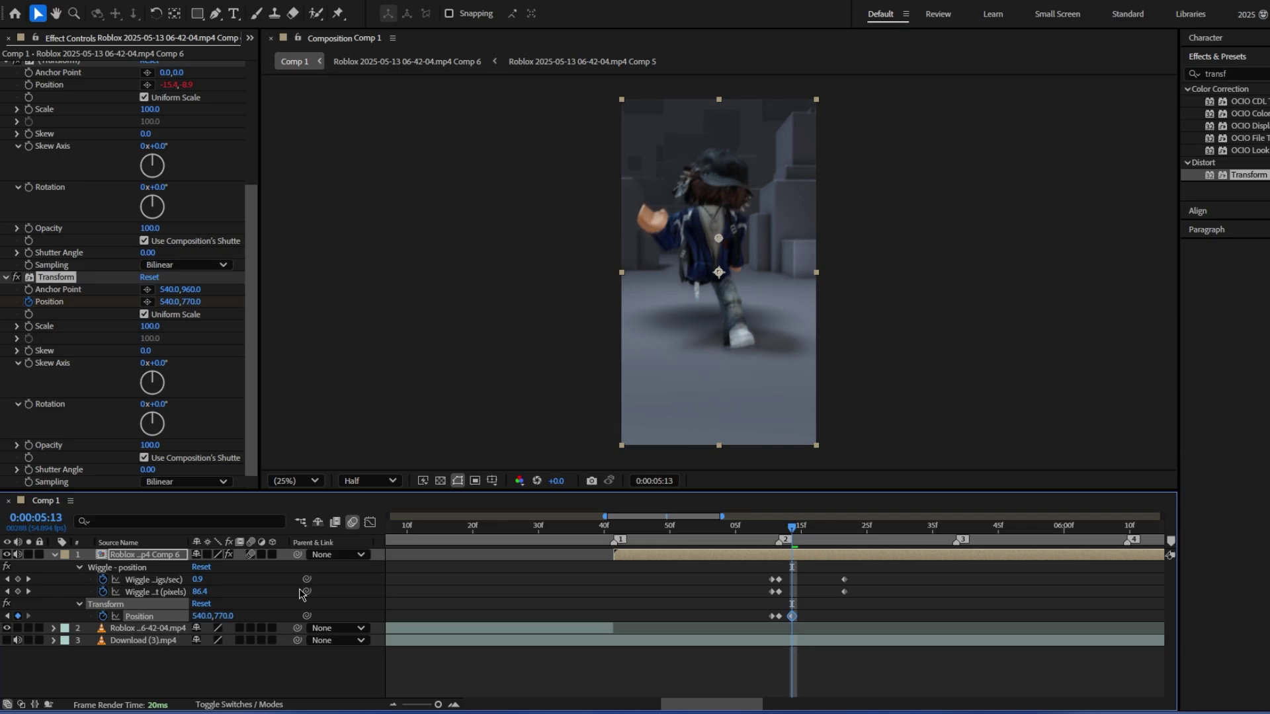
# Step: Set the Transform Position to 540, 960 at 0:00:05:15
pyautogui.click(803, 538)
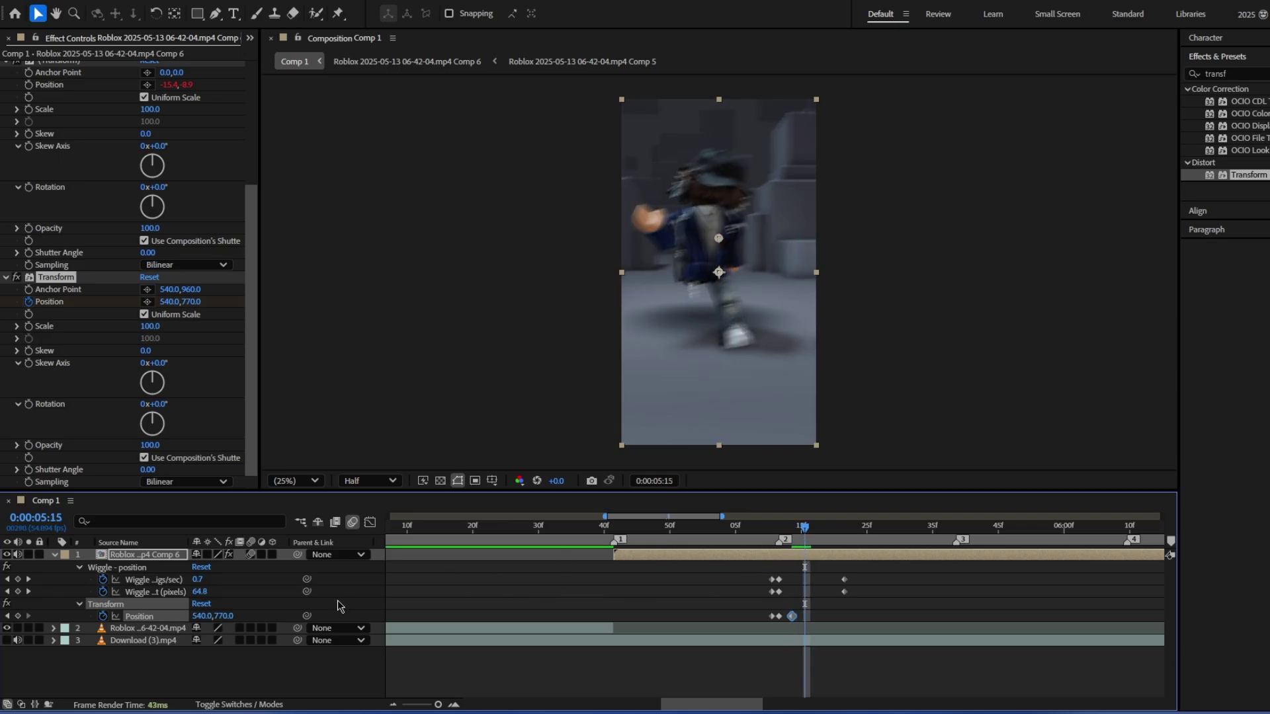
pyautogui.click(225, 615)
pyautogui.write('960')
pyautogui.press('Return')
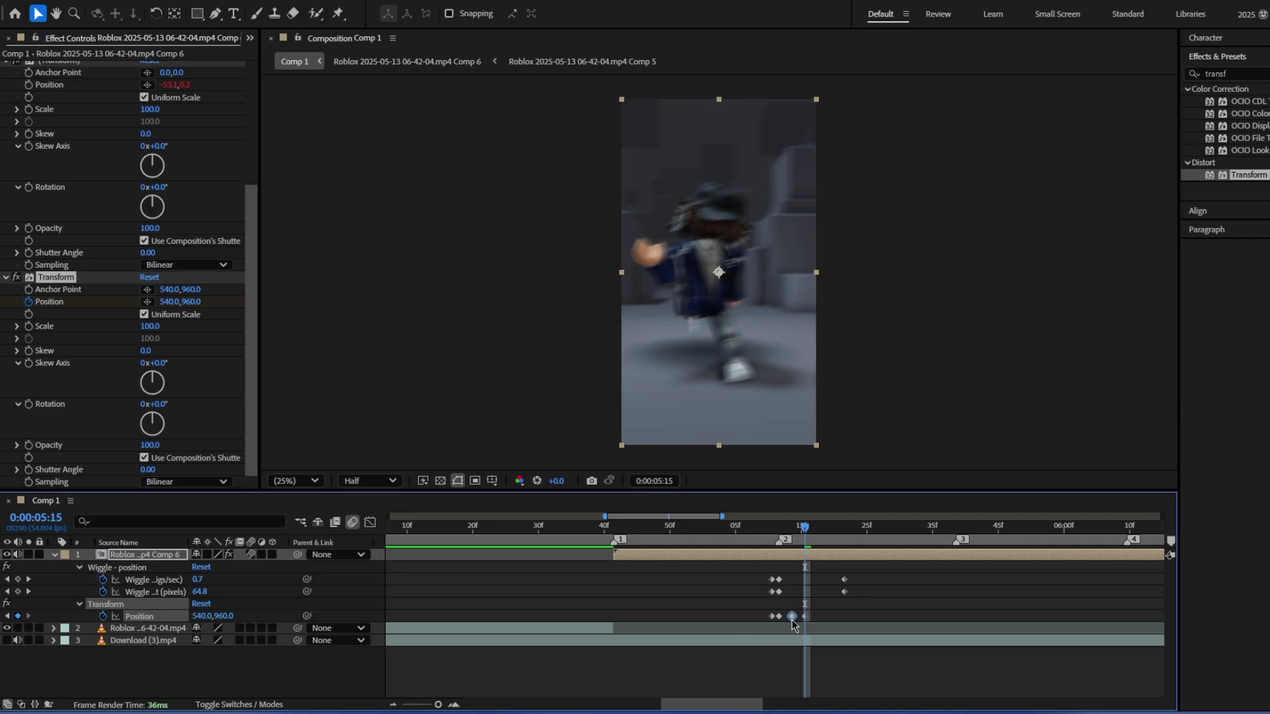
# Step: Space out the last two Transform Position keyframes, moving the 770 keyframe one frame later and the final 960 keyframe to 0:00:05:18, and scrub through the result
pyautogui.click(810, 610)
pyautogui.moveTo(786, 617); pyautogui.dragTo(791, 616)
pyautogui.moveTo(771, 535); pyautogui.dragTo(804, 535)
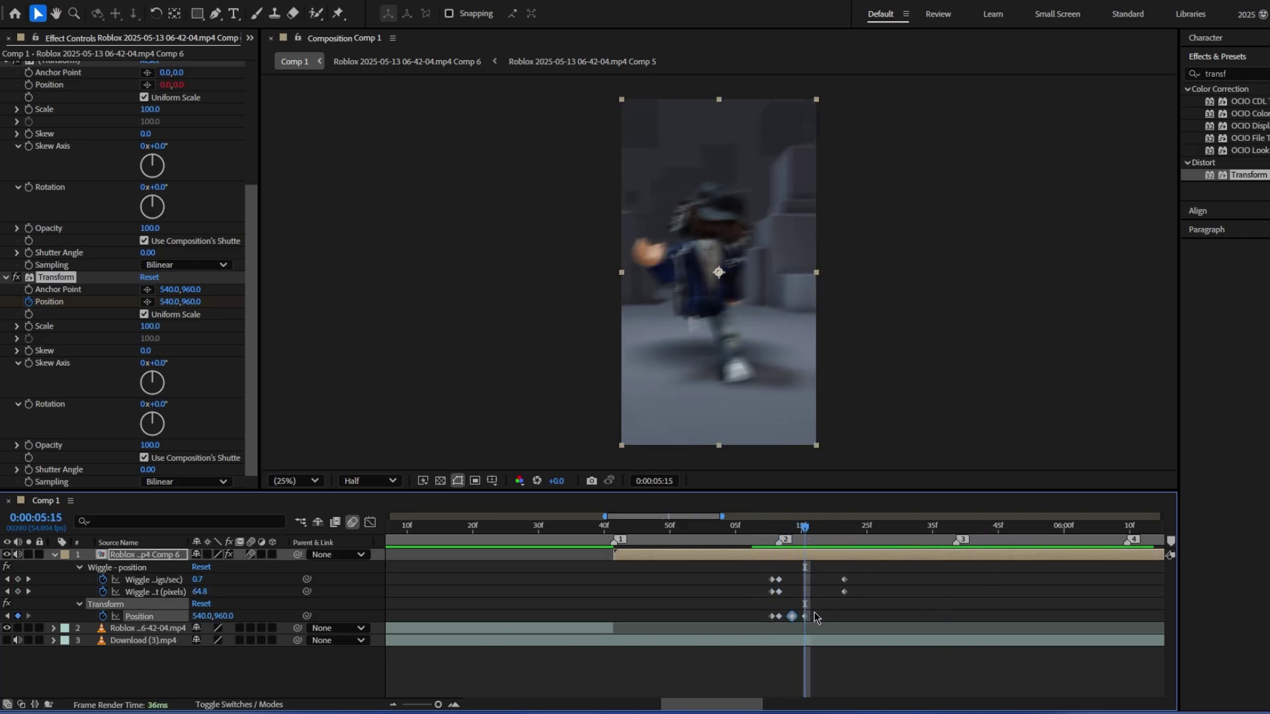
pyautogui.moveTo(816, 617)
pyautogui.mouseDown()
pyautogui.moveTo(764, 624)
pyautogui.moveTo(827, 622)
pyautogui.mouseUp()
pyautogui.click(846, 620)
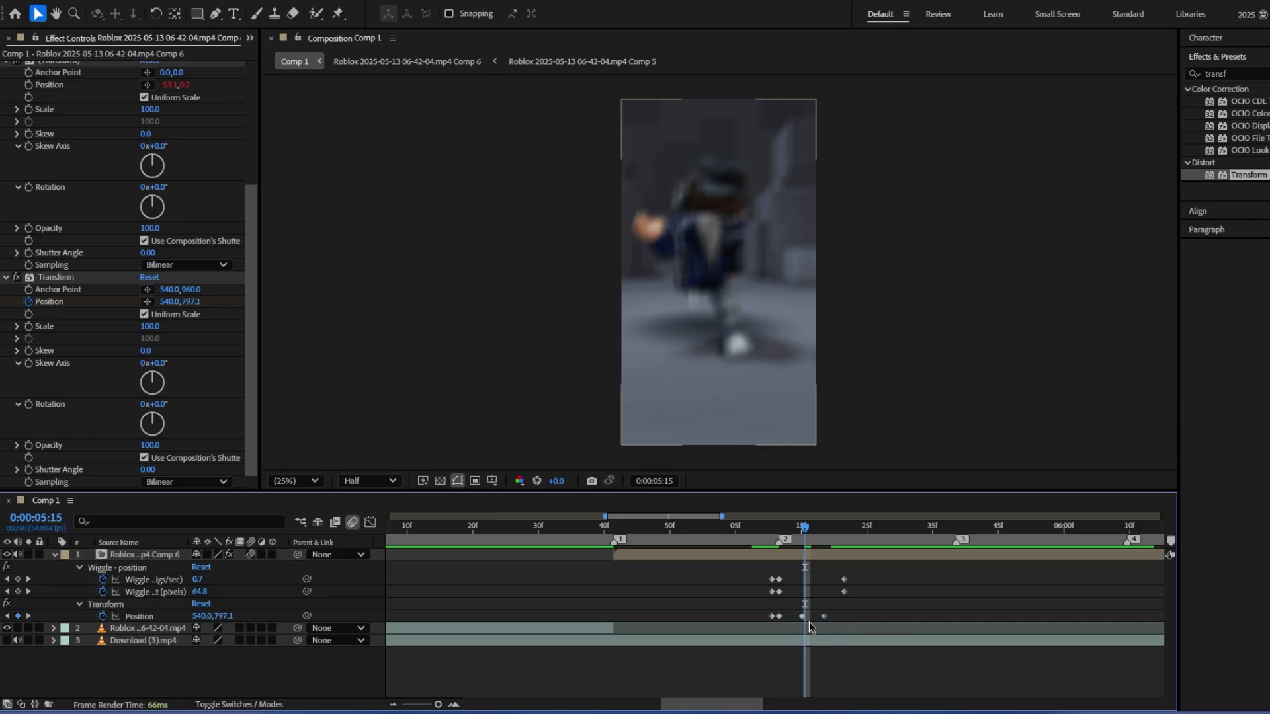
pyautogui.click(802, 619)
pyautogui.click(864, 618)
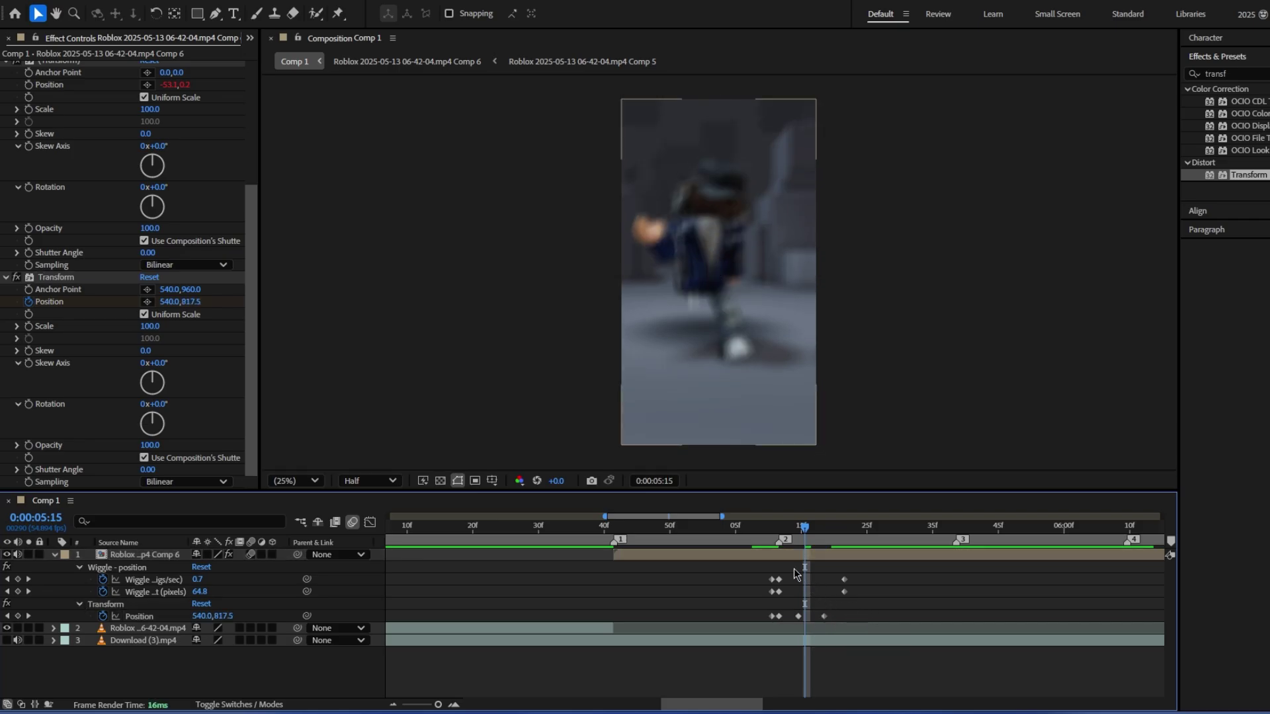
pyautogui.click(760, 526)
pyautogui.moveTo(761, 526); pyautogui.dragTo(799, 537)
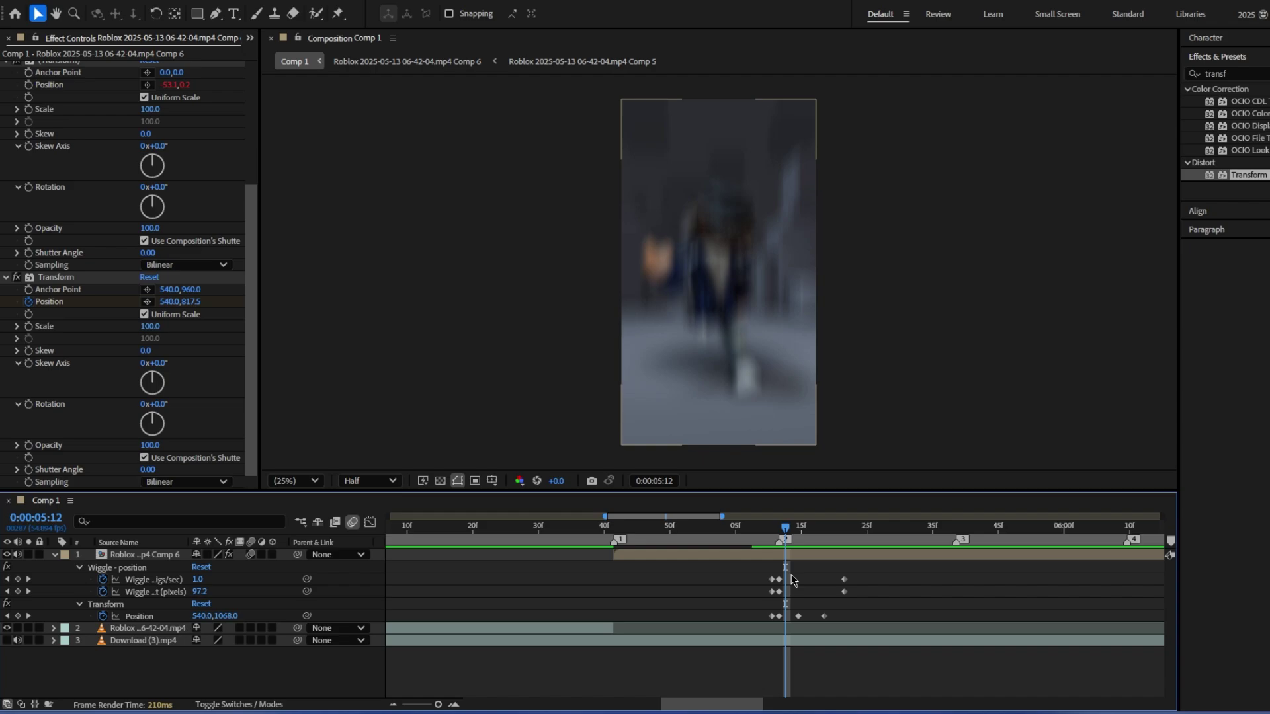
# Step: Set the Transform Position to 540, 1126 at 0:00:05:18 and to 540, 960 two frames after it
pyautogui.click(824, 535)
pyautogui.moveTo(229, 616); pyautogui.dragTo(265, 616)
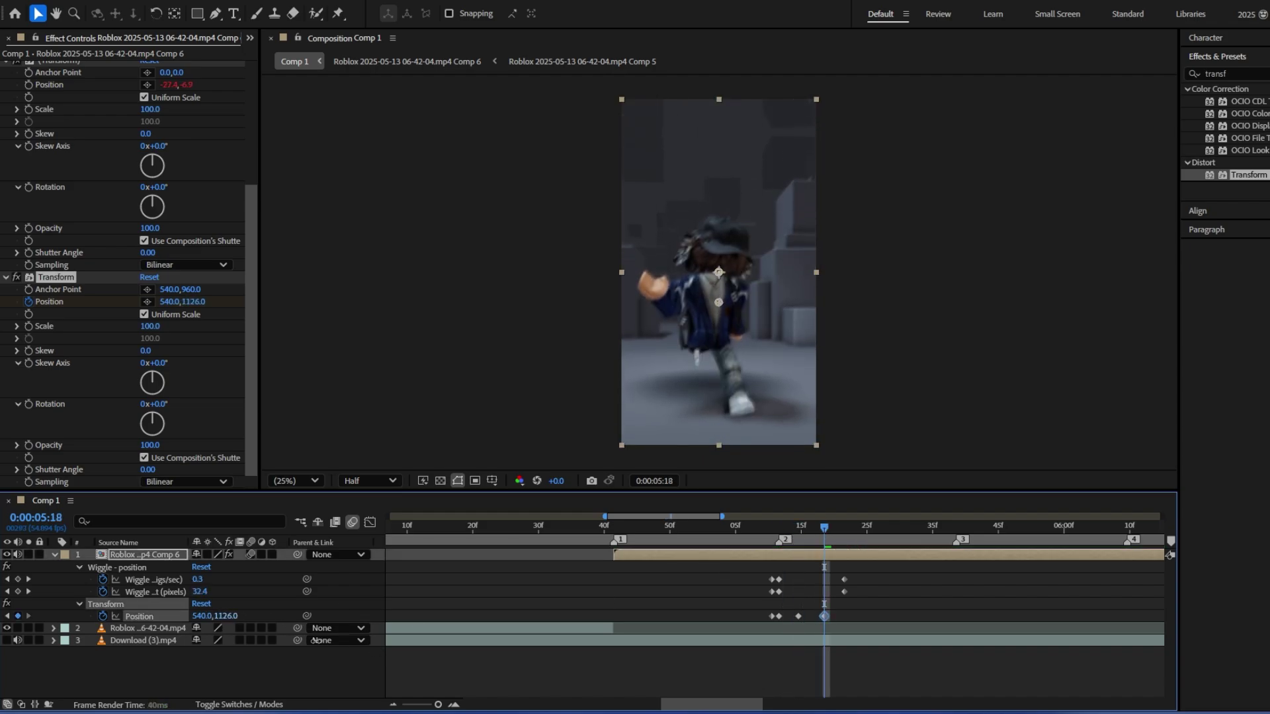
pyautogui.click(838, 529)
pyautogui.click(227, 616)
pyautogui.write('960')
pyautogui.press('Return')
# Step: Move the 540, 1126 Position keyframe one frame earlier and preview the shake from just before marker 2
pyautogui.moveTo(824, 616); pyautogui.dragTo(817, 616)
pyautogui.click(759, 531)
pyautogui.press('space')
pyautogui.click(765, 530)
pyautogui.press('space')
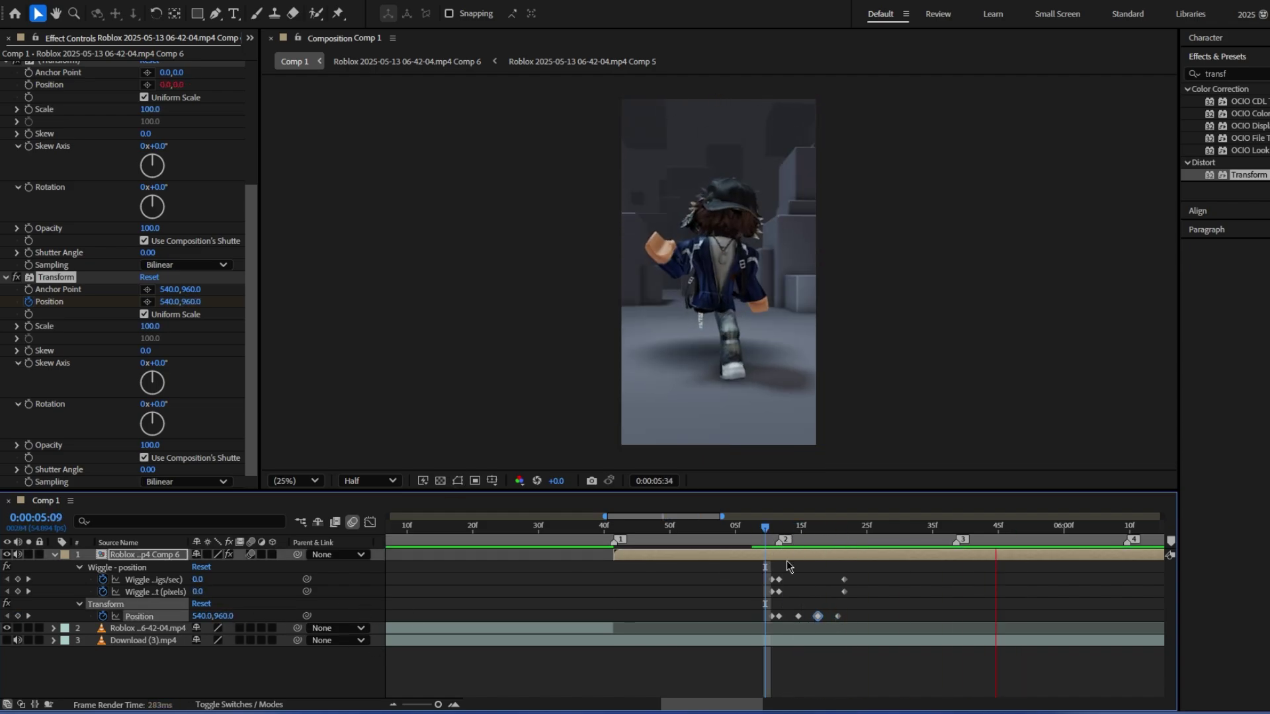
pyautogui.click(763, 532)
pyautogui.press('space')
# Step: Set the Wiggle Amount keyframe at marker 2 to 90 and preview the shake
pyautogui.moveTo(763, 531); pyautogui.dragTo(779, 533)
pyautogui.click(795, 571)
pyautogui.click(202, 592)
pyautogui.press('Return')
pyautogui.click(759, 534)
pyautogui.press('space')
pyautogui.press('space')
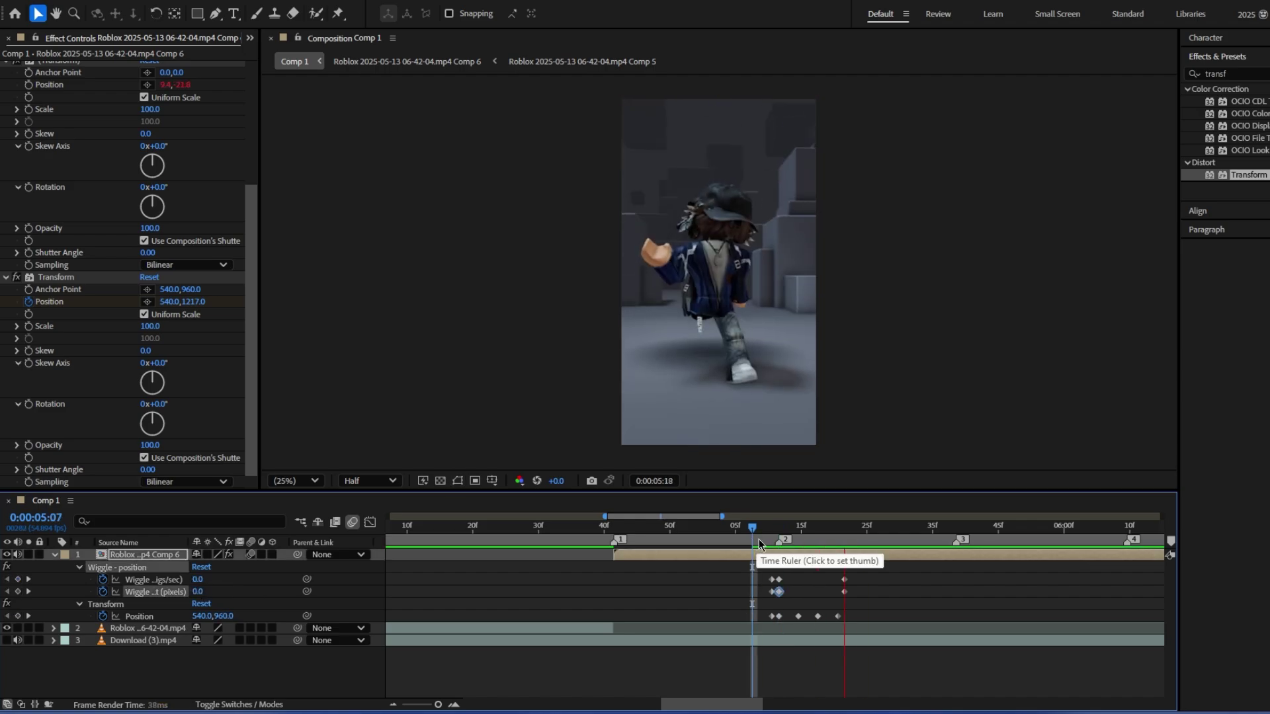
# Step: Try easing all the Transform Position keyframes, preview the motion, and undo the easing
pyautogui.moveTo(854, 620); pyautogui.dragTo(766, 611)
pyautogui.press('F9')
pyautogui.click(766, 534)
pyautogui.click(759, 530)
pyautogui.press('space')
pyautogui.press('space')
pyautogui.hotkey('ctrl', 'z')
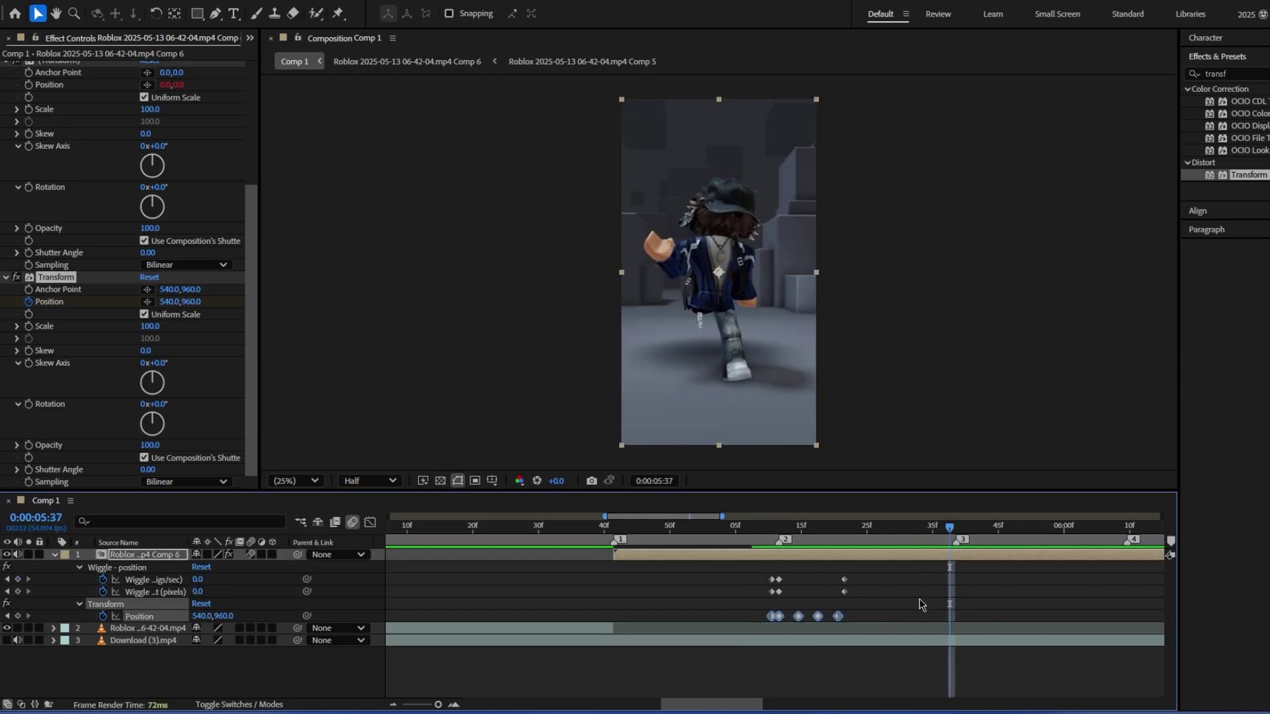
# Step: Move the final Wiggle Speed and Wiggle Amount keyframes earlier so the wiggle ends sooner, and preview the shake
pyautogui.click(922, 601)
pyautogui.click(770, 530)
pyautogui.press('space')
pyautogui.press('space')
pyautogui.moveTo(859, 573); pyautogui.dragTo(834, 597)
pyautogui.moveTo(846, 582); pyautogui.dragTo(813, 583)
pyautogui.click(867, 595)
pyautogui.click(760, 530)
pyautogui.press('space')
pyautogui.press('space')
pyautogui.moveTo(760, 532); pyautogui.dragTo(806, 597)
# Step: Align the ending Wiggle keyframes and the 540, 1126 Position keyframe at 0:00:05:18, move the final Position keyframe two frames later, and preview
pyautogui.moveTo(811, 580); pyautogui.dragTo(824, 617)
pyautogui.moveTo(838, 617); pyautogui.dragTo(851, 617)
pyautogui.click(764, 533)
pyautogui.press('space')
pyautogui.press('space')
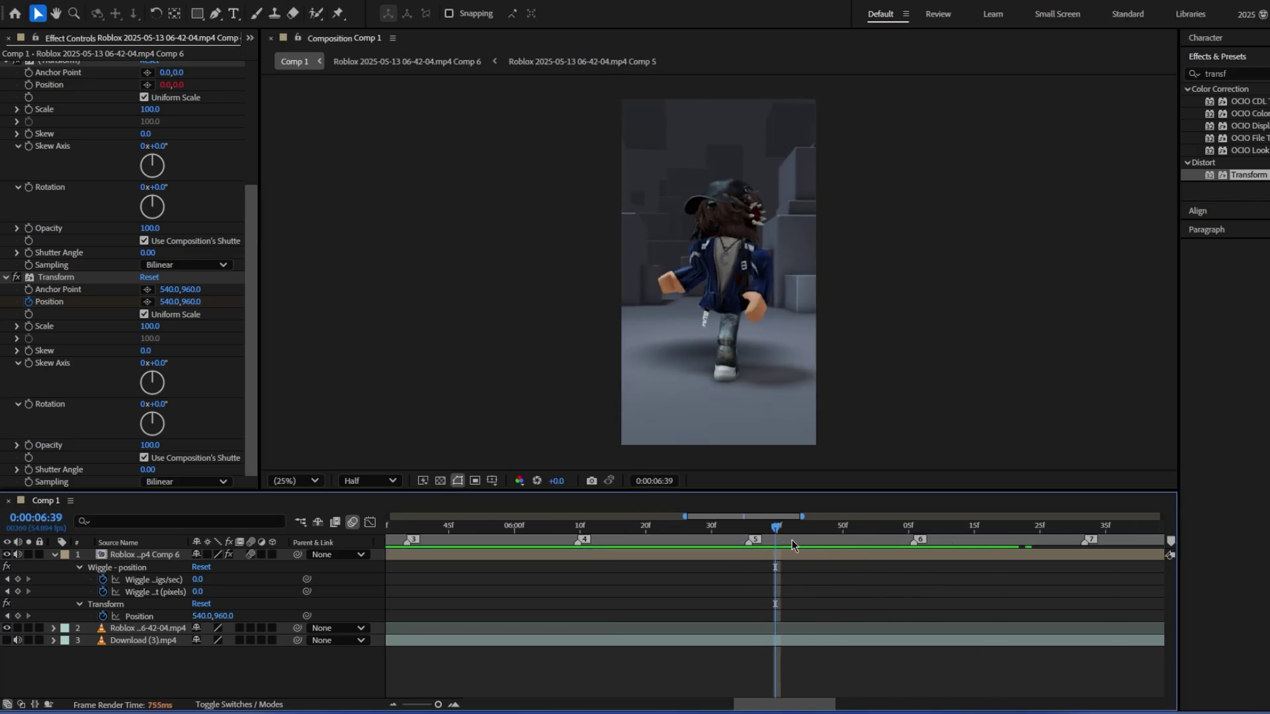
# Step: Copy all Wiggle and Transform keyframes around marker 2 and paste them at marker 3, with the second keyframes on the marker
pyautogui.moveTo(783, 534); pyautogui.dragTo(871, 532)
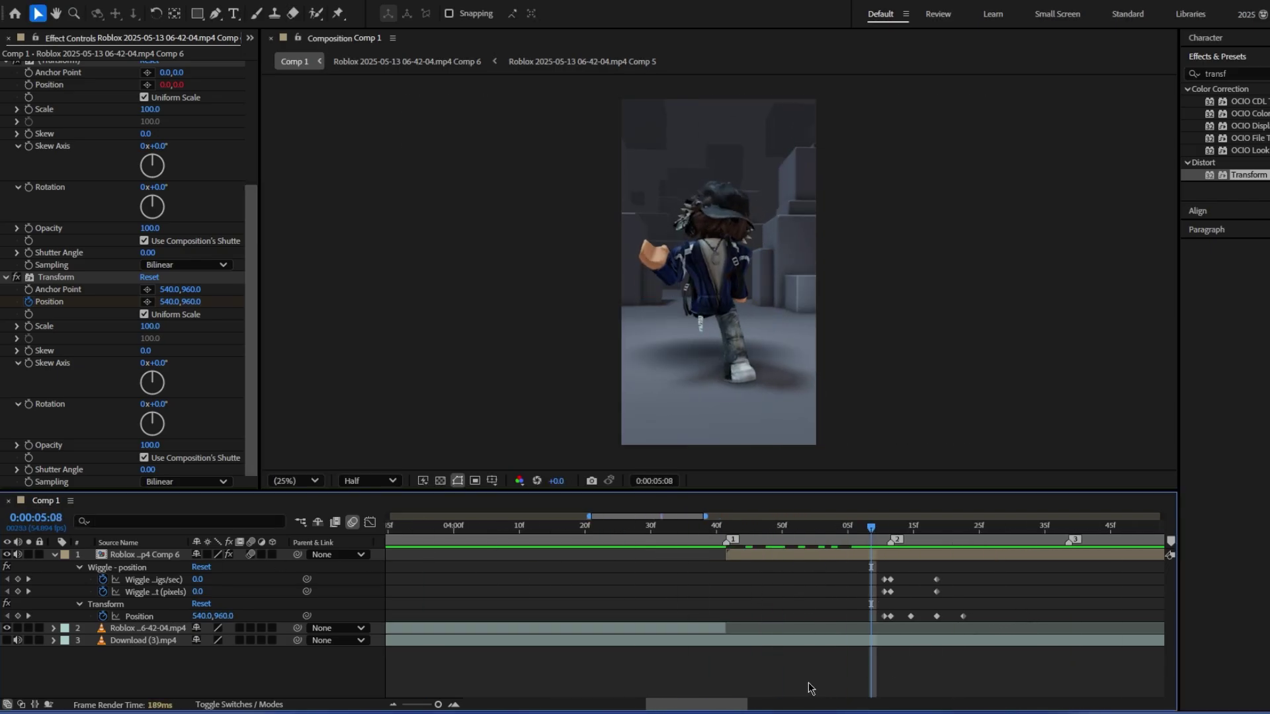
pyautogui.hscroll(5, 808, 686)
pyautogui.moveTo(651, 573); pyautogui.dragTo(775, 632)
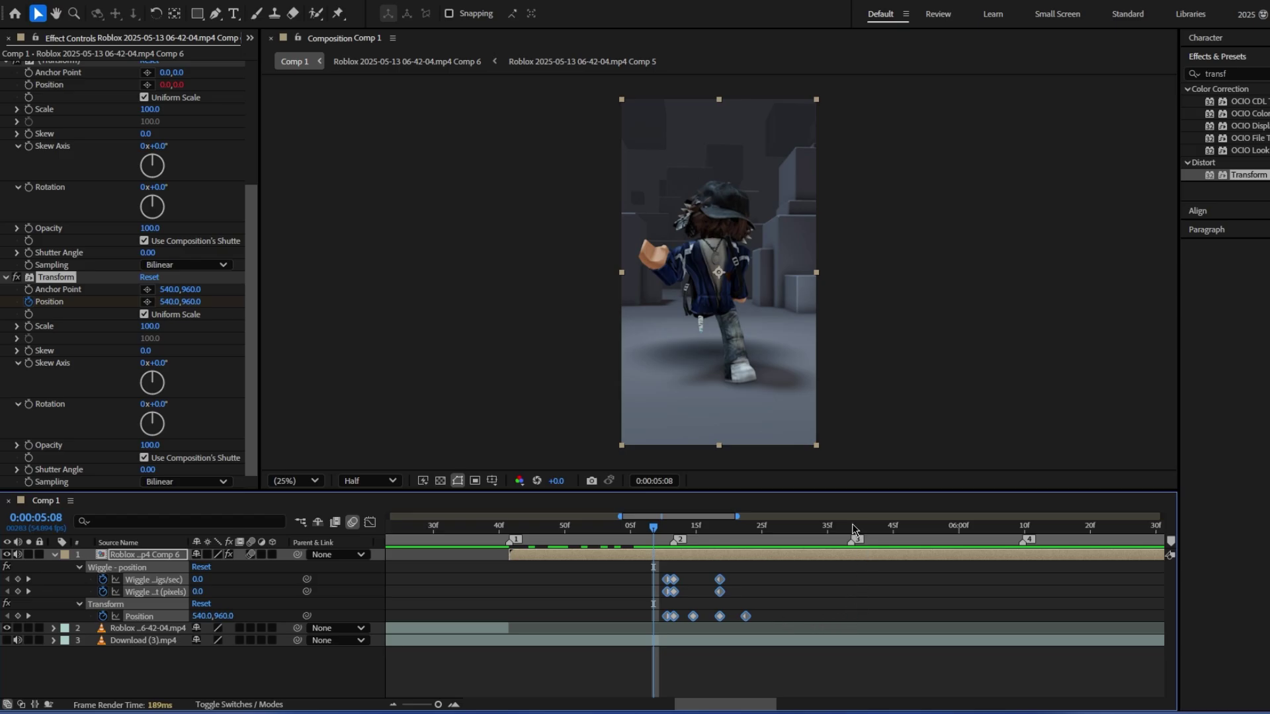
pyautogui.click(851, 526)
pyautogui.hotkey('ctrl', 'v')
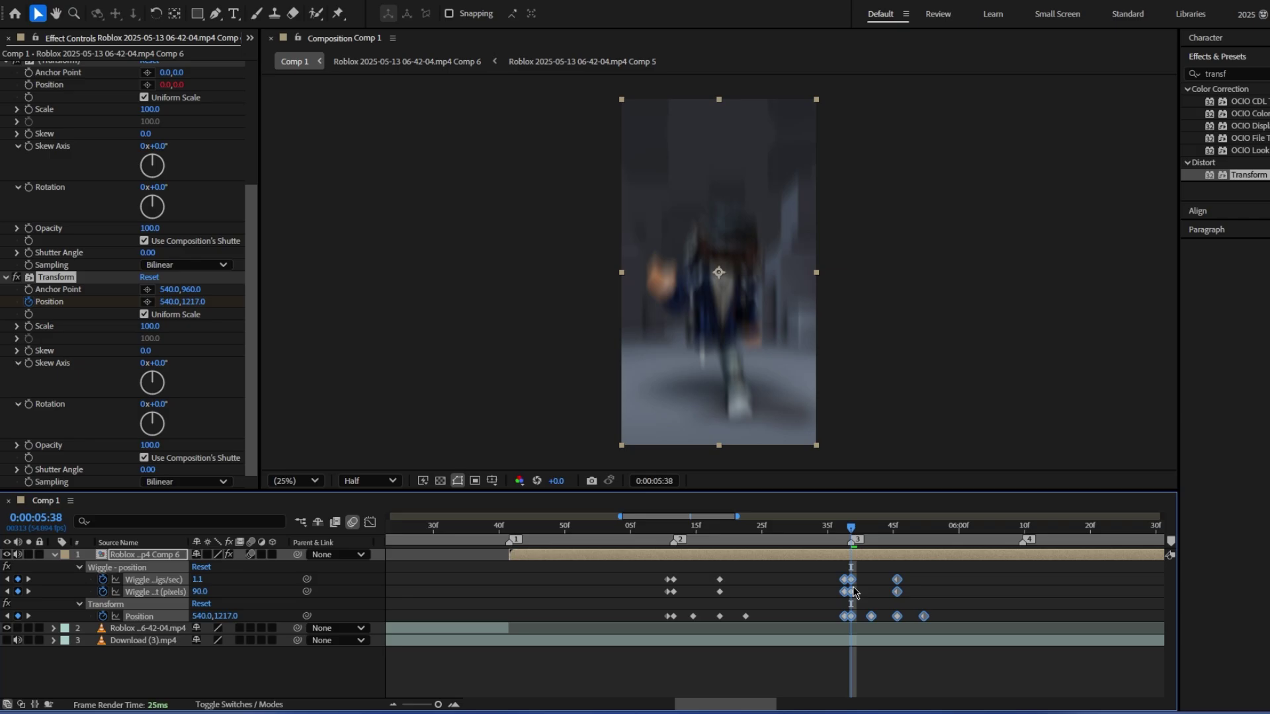
pyautogui.moveTo(858, 591); pyautogui.dragTo(851, 590)
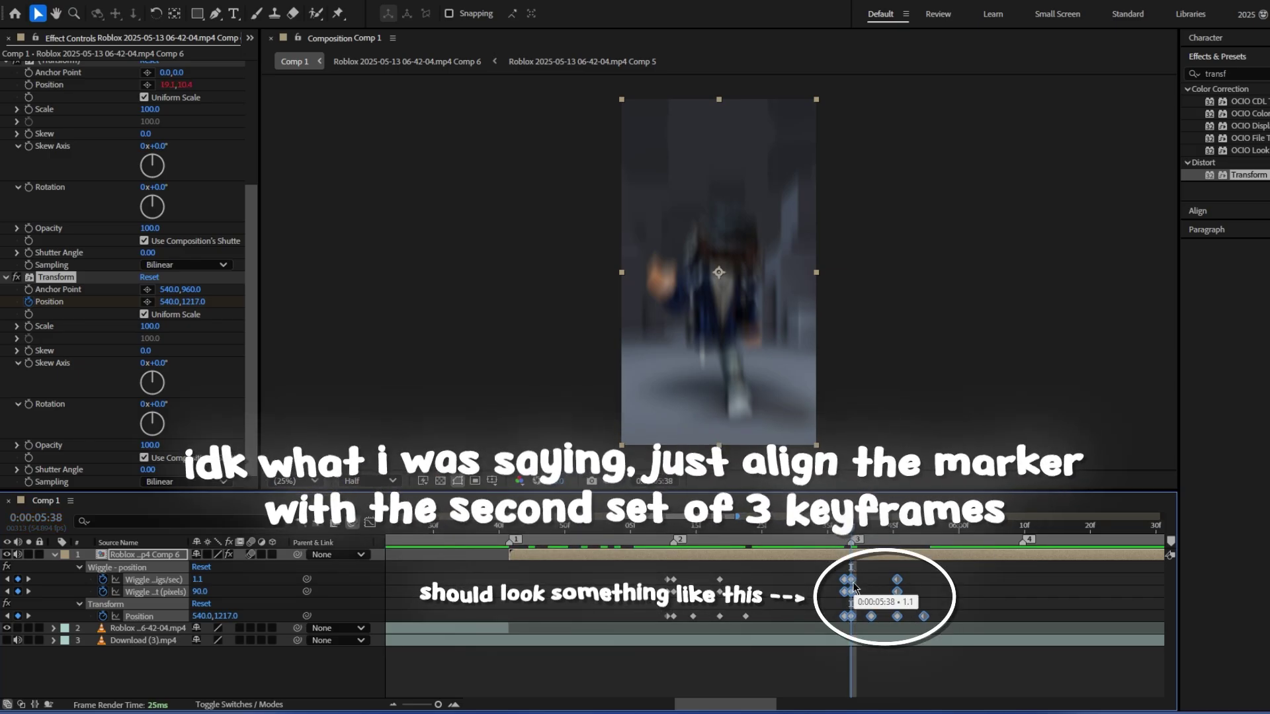
# Step: Paste the copied shake keyframes at marker 4, marker 1 and the remaining markers up to 8
pyautogui.click(1024, 526)
pyautogui.hotkey('ctrl', 'v')
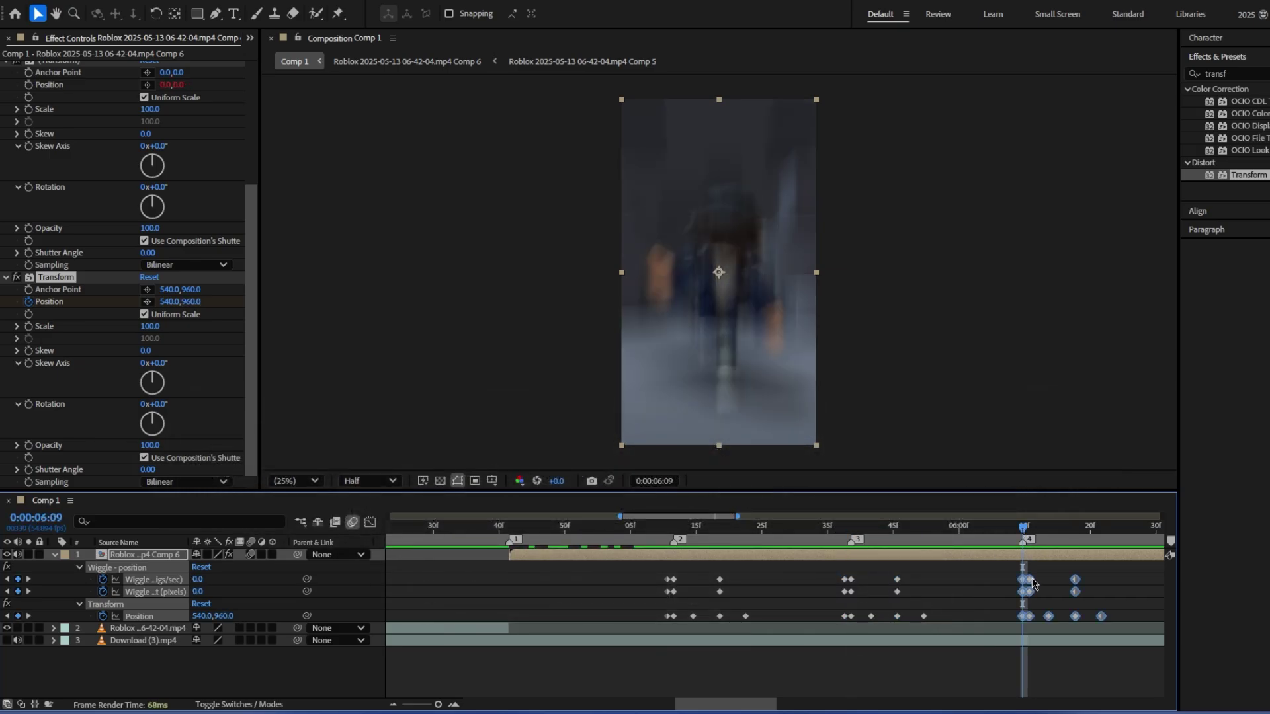
pyautogui.click(510, 527)
pyautogui.hotkey('ctrl', 'v')
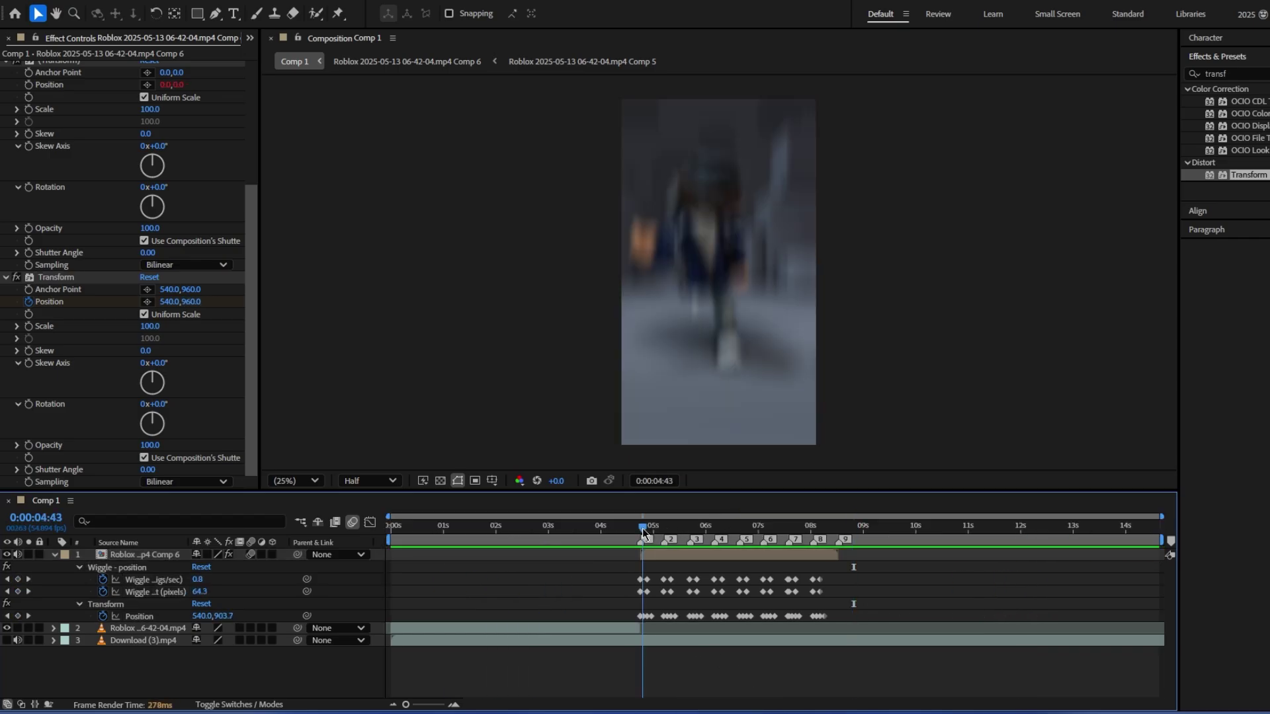
pyautogui.rightClick(663, 554)
pyautogui.click(728, 456)
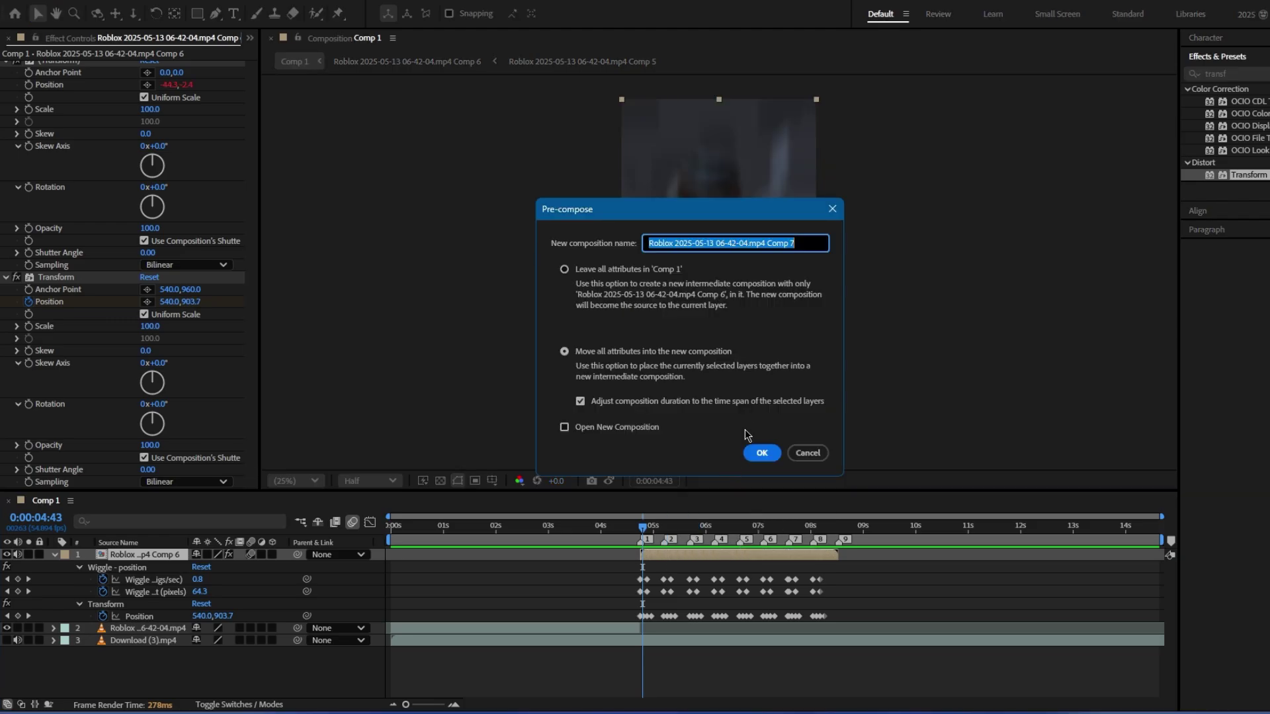
pyautogui.click(759, 454)
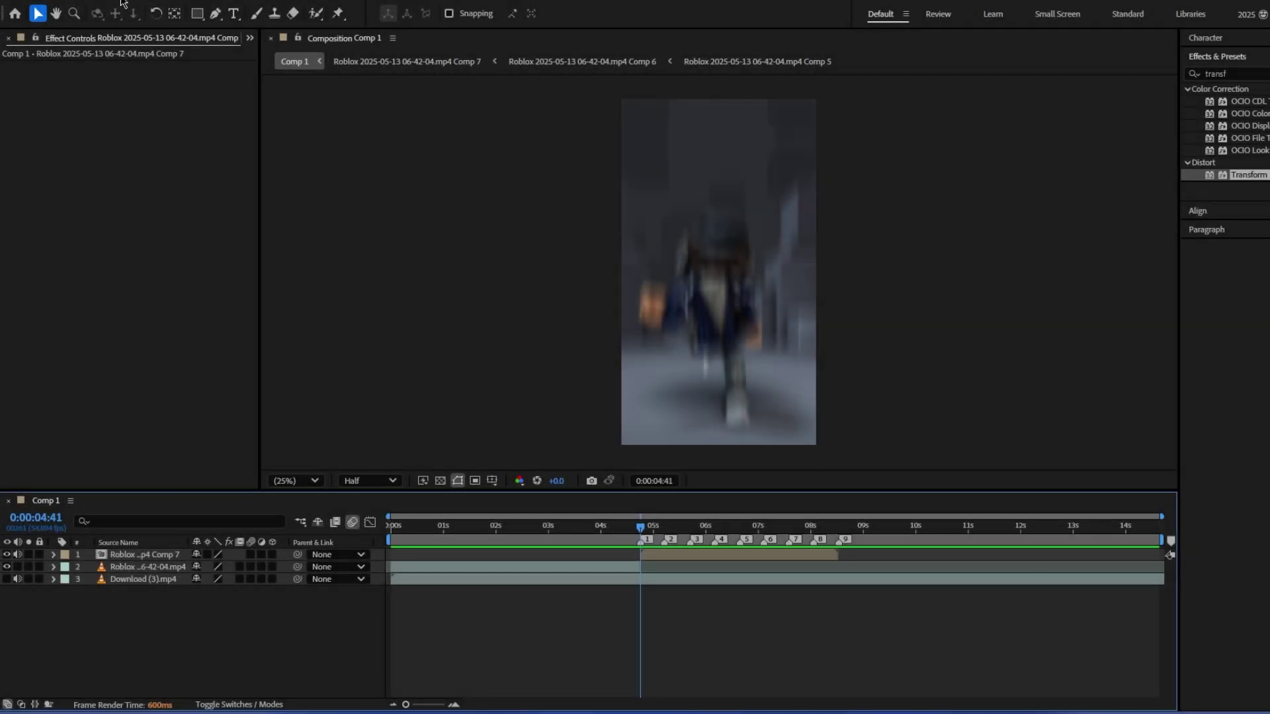
# Step: Add an adjustment layer, split it at marker 1 (0:00:04:41), and delete the part before the marker
pyautogui.click(121, 0)
pyautogui.moveTo(139, 8)
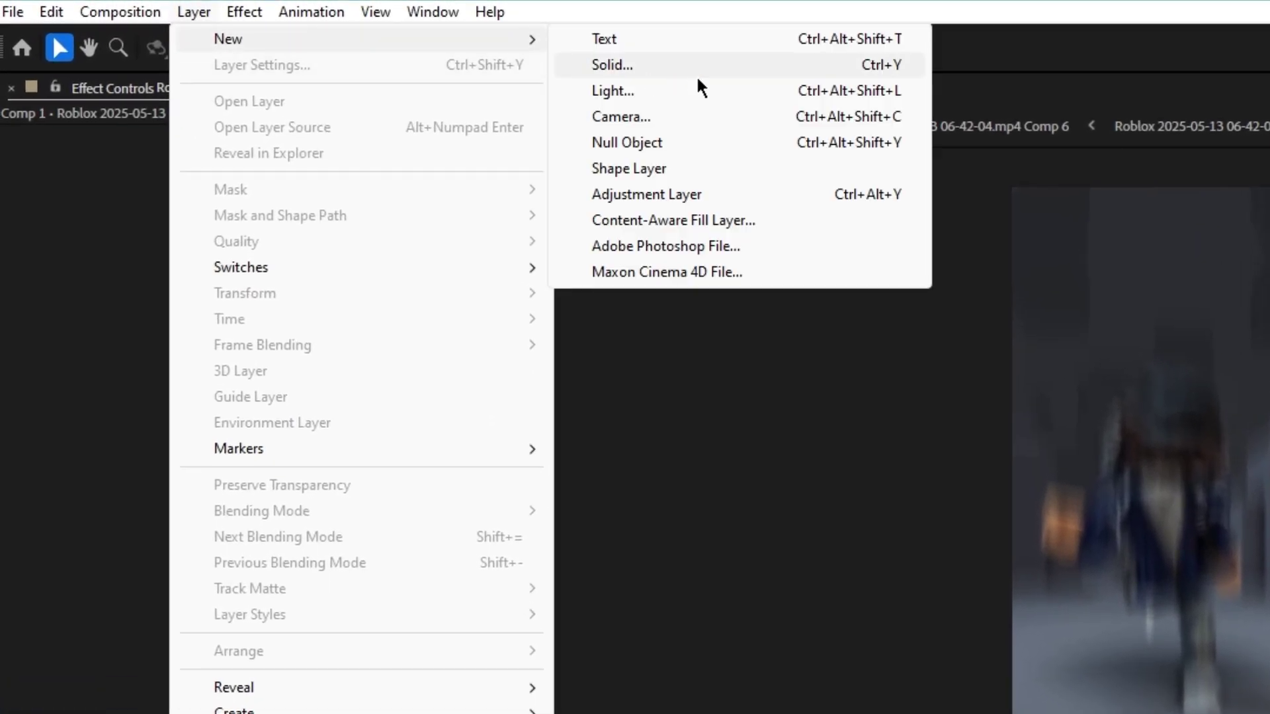
pyautogui.click(654, 192)
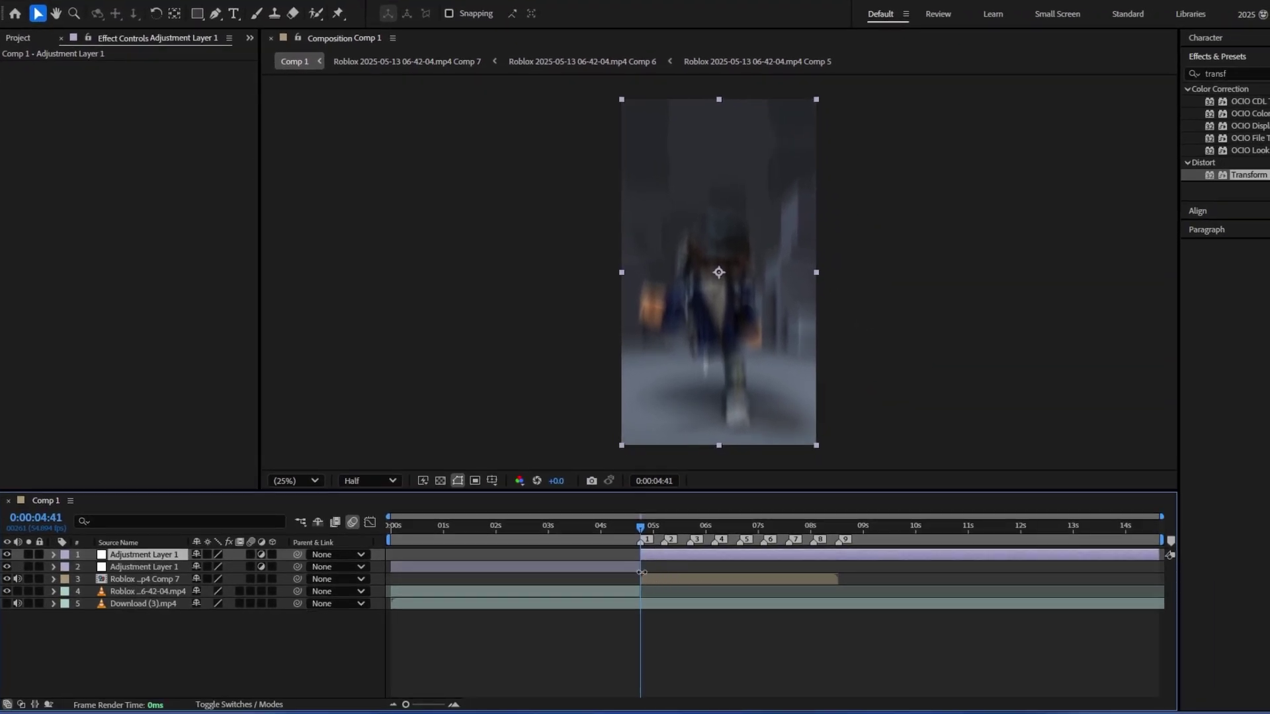
pyautogui.click(628, 571)
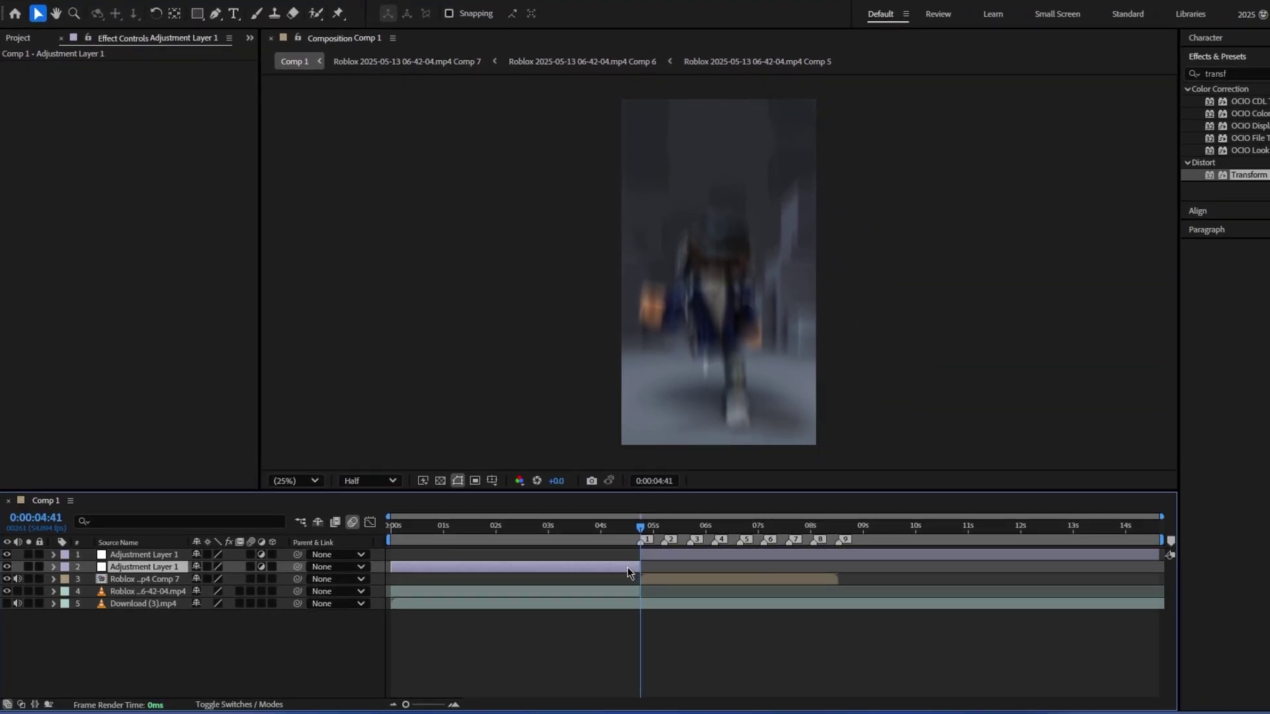
pyautogui.press('Delete')
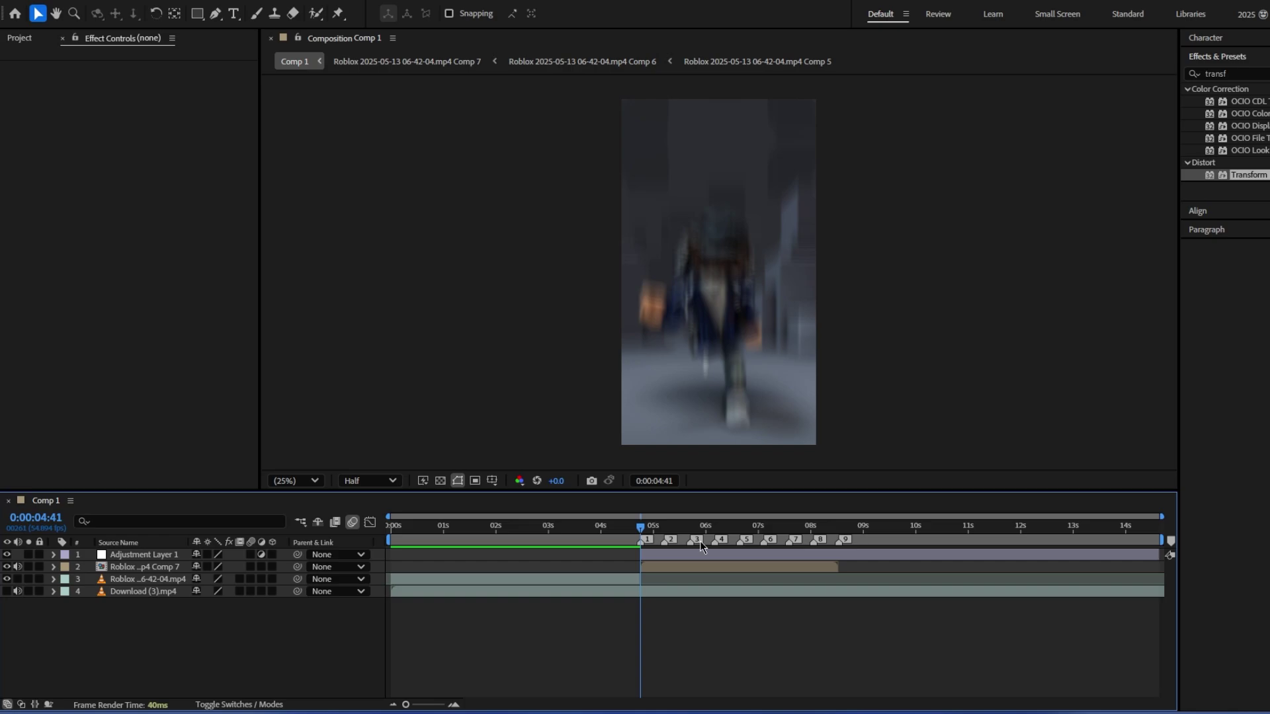
# Step: Trim the adjustment layer to end just before marker 2 and apply the Brightness & Contrast effect to it
pyautogui.moveTo(1234, 72); pyautogui.dragTo(1120, 85)
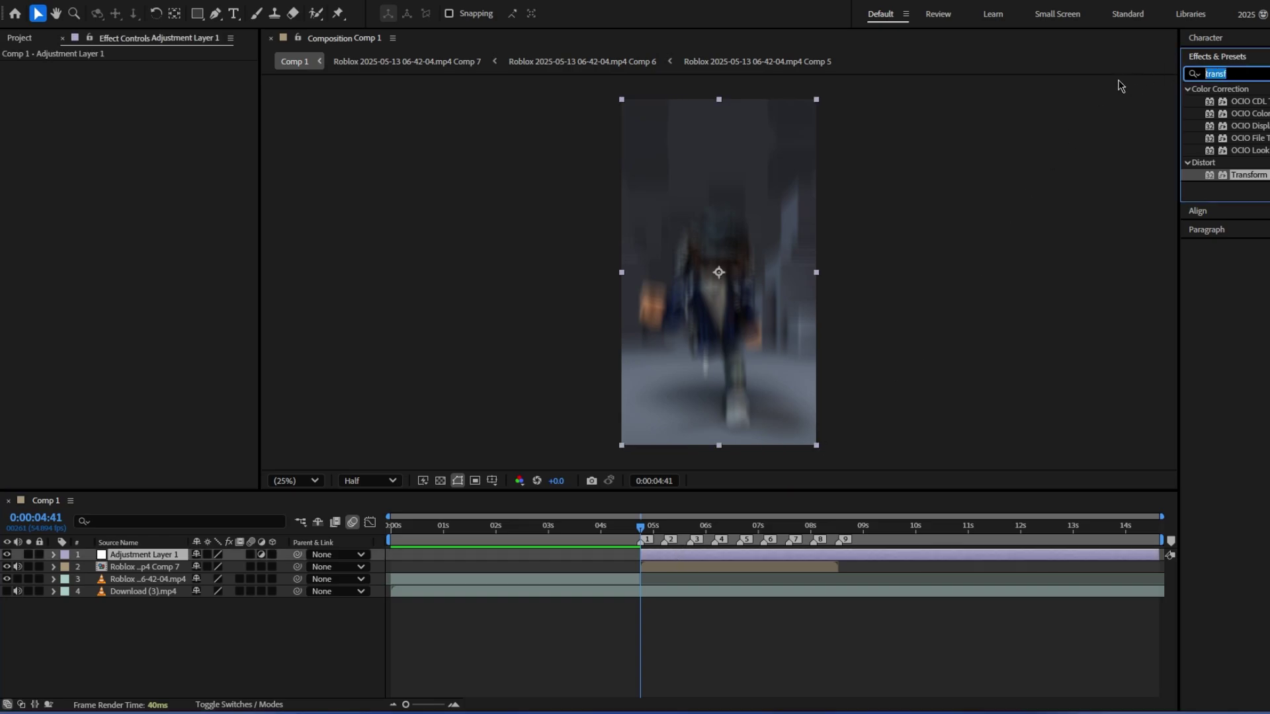
pyautogui.write('bright')
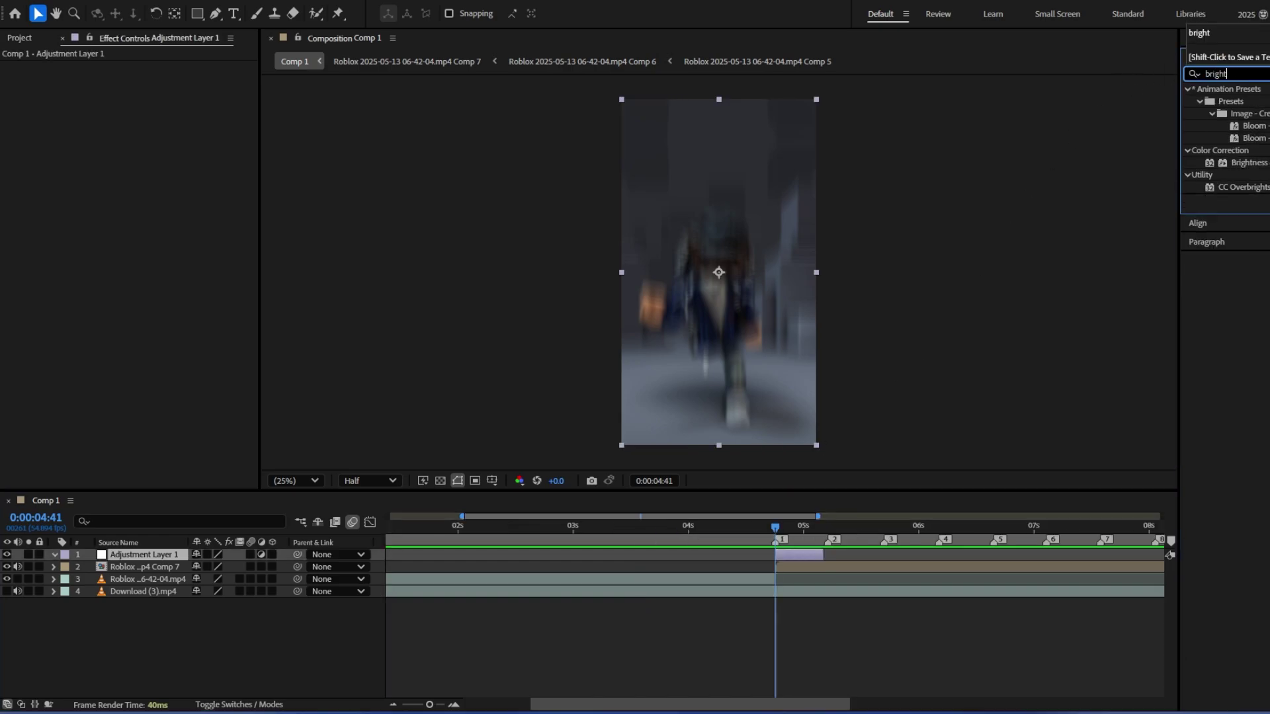
pyautogui.doubleClick(1248, 164)
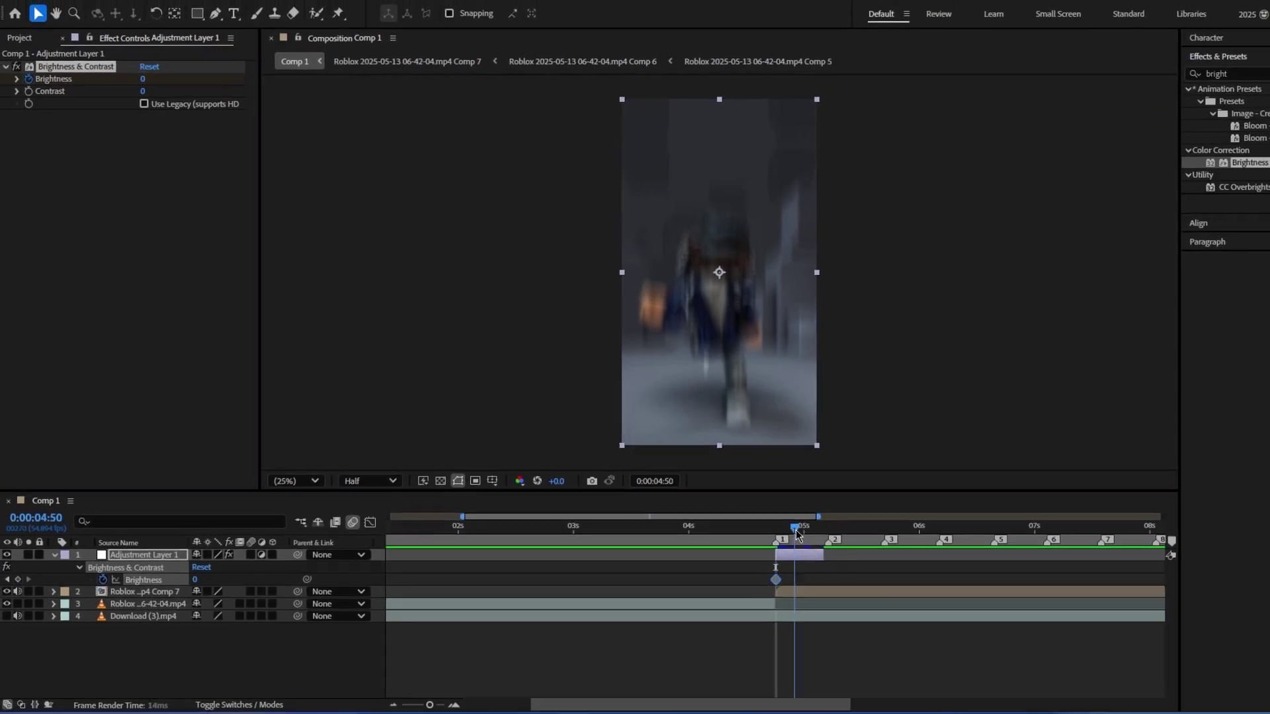
# Step: Keyframe the adjustment layer's Brightness at 84 on marker 1 and 0 at 0:00:05:09, and preview the flash
pyautogui.moveTo(795, 530); pyautogui.dragTo(824, 529)
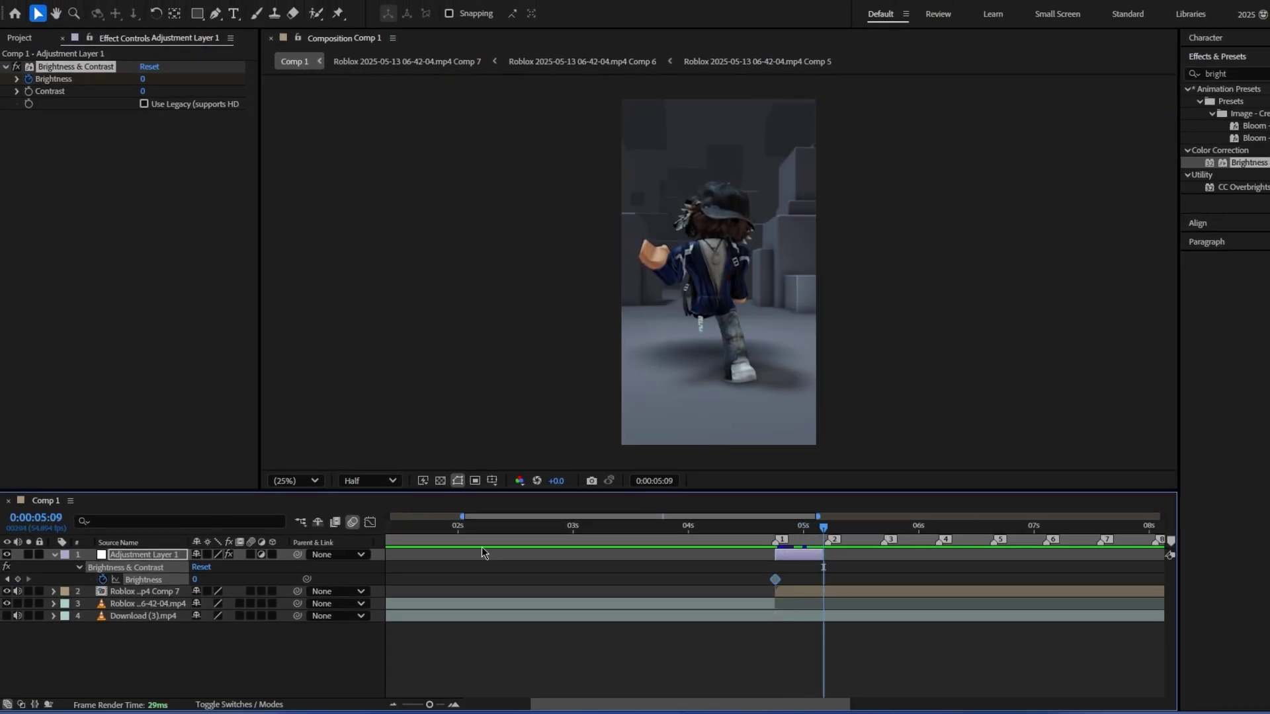
pyautogui.click(8, 580)
pyautogui.moveTo(196, 581); pyautogui.dragTo(252, 581)
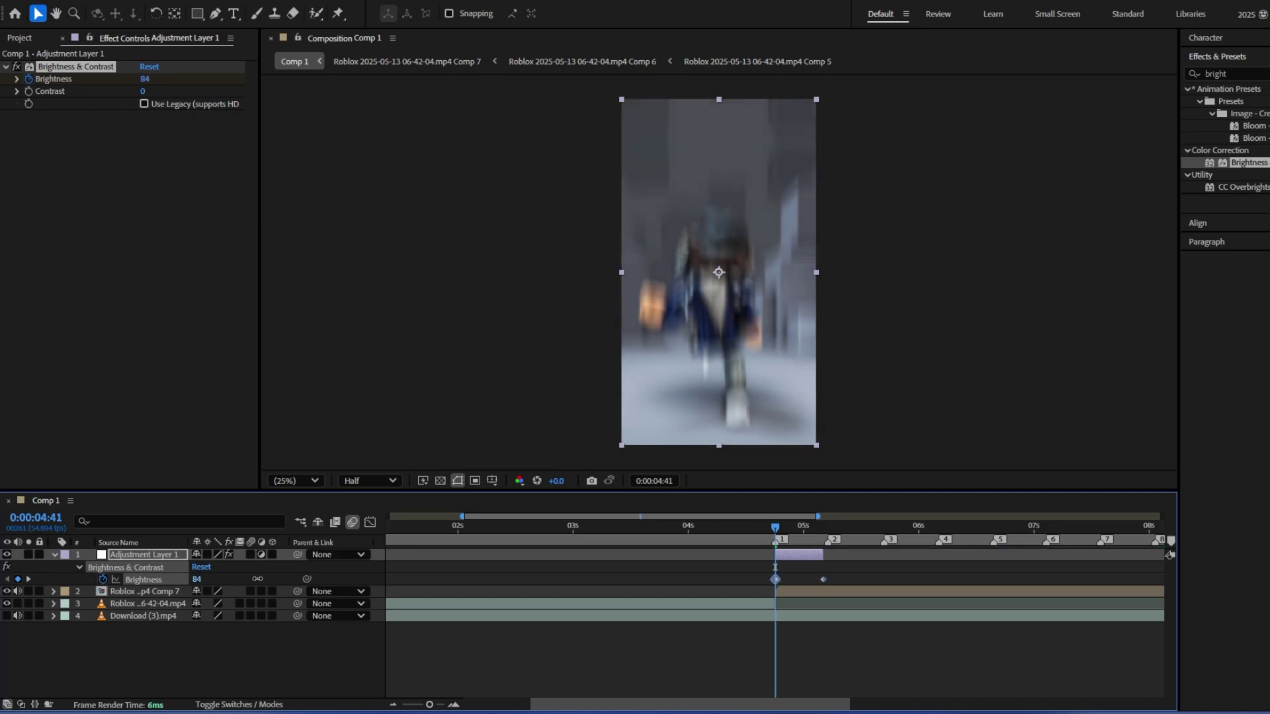
pyautogui.click(751, 533)
pyautogui.press('space')
pyautogui.click(754, 533)
pyautogui.press('space')
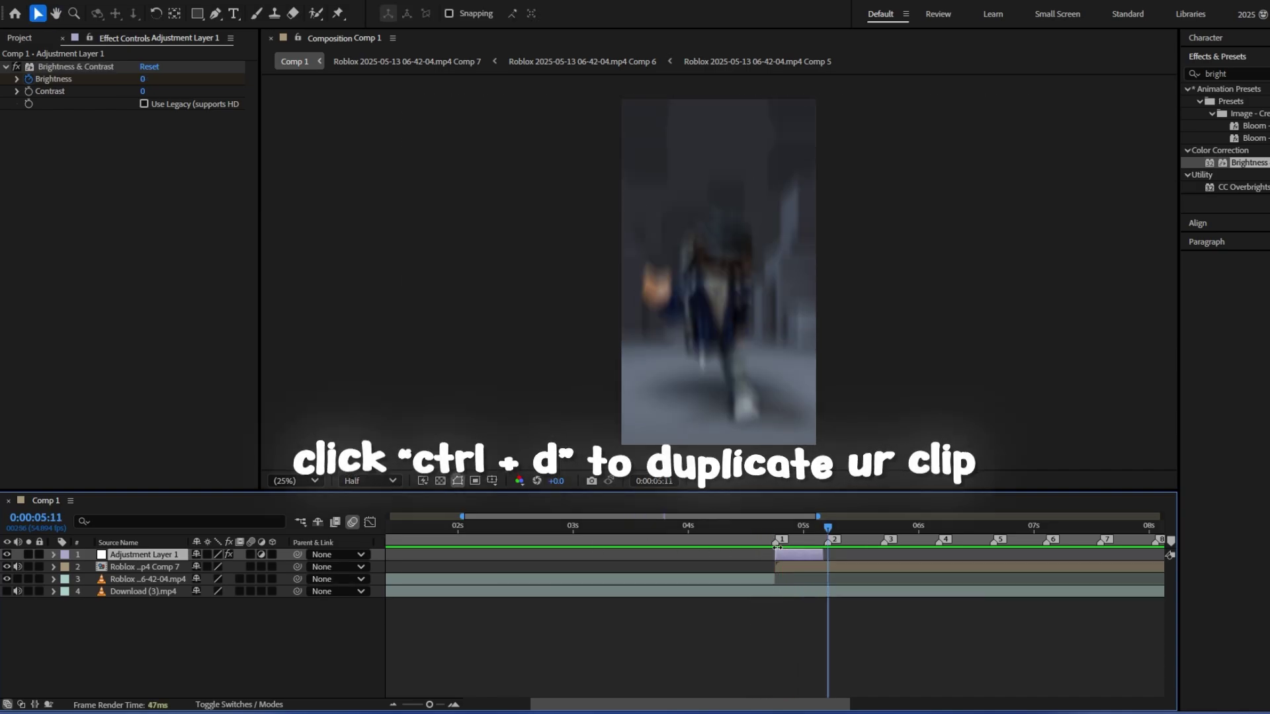
# Step: Duplicate the brightness flash adjustment layer so that a copy starts at each marker from 2 to 8, and review the result
pyautogui.hotkey('ctrl', 'd')
pyautogui.moveTo(799, 559); pyautogui.dragTo(840, 565)
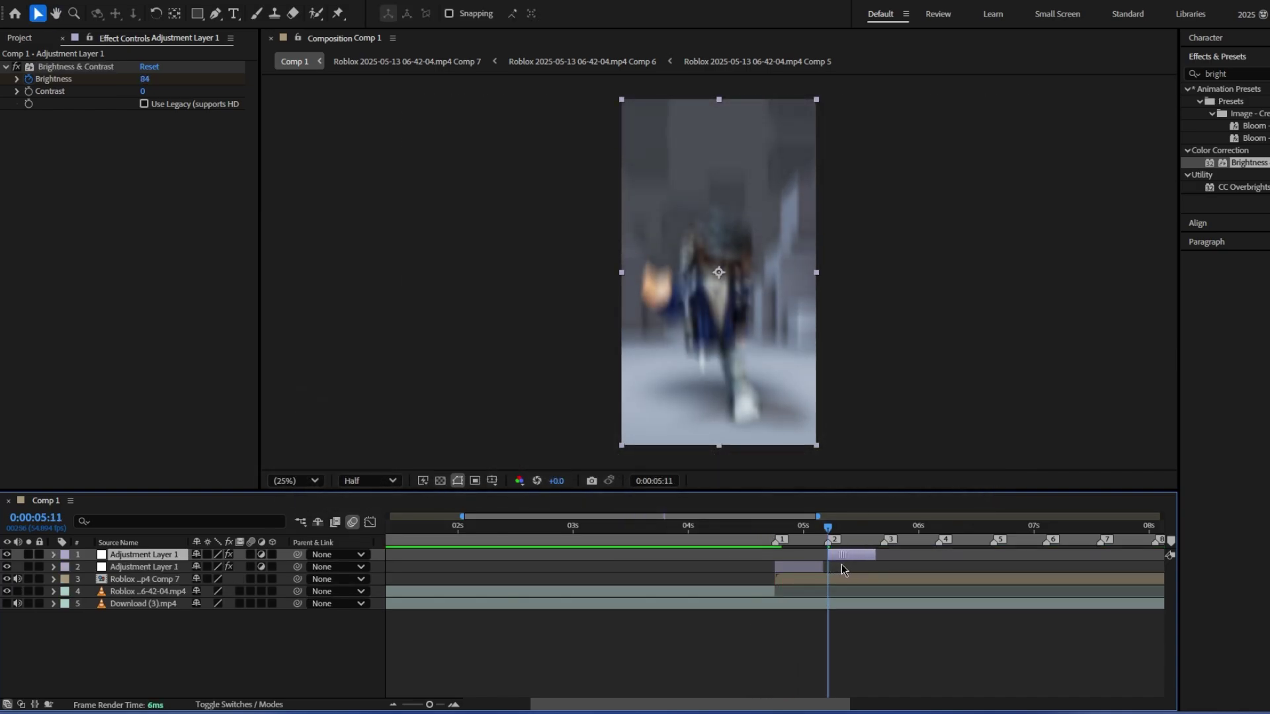
pyautogui.click(454, 705)
pyautogui.moveTo(663, 708); pyautogui.dragTo(708, 710)
pyautogui.moveTo(437, 708); pyautogui.dragTo(435, 709)
pyautogui.click(871, 534)
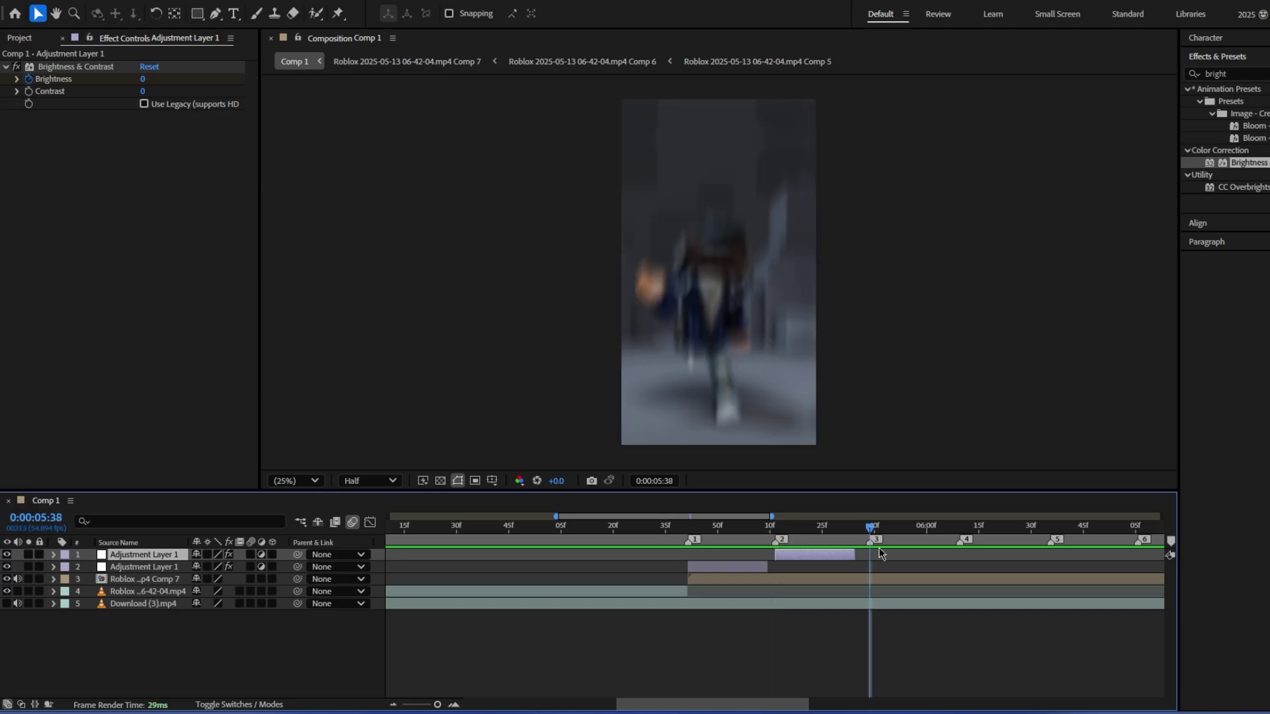
pyautogui.hotkey('ctrl', 'd')
pyautogui.moveTo(788, 553); pyautogui.dragTo(884, 561)
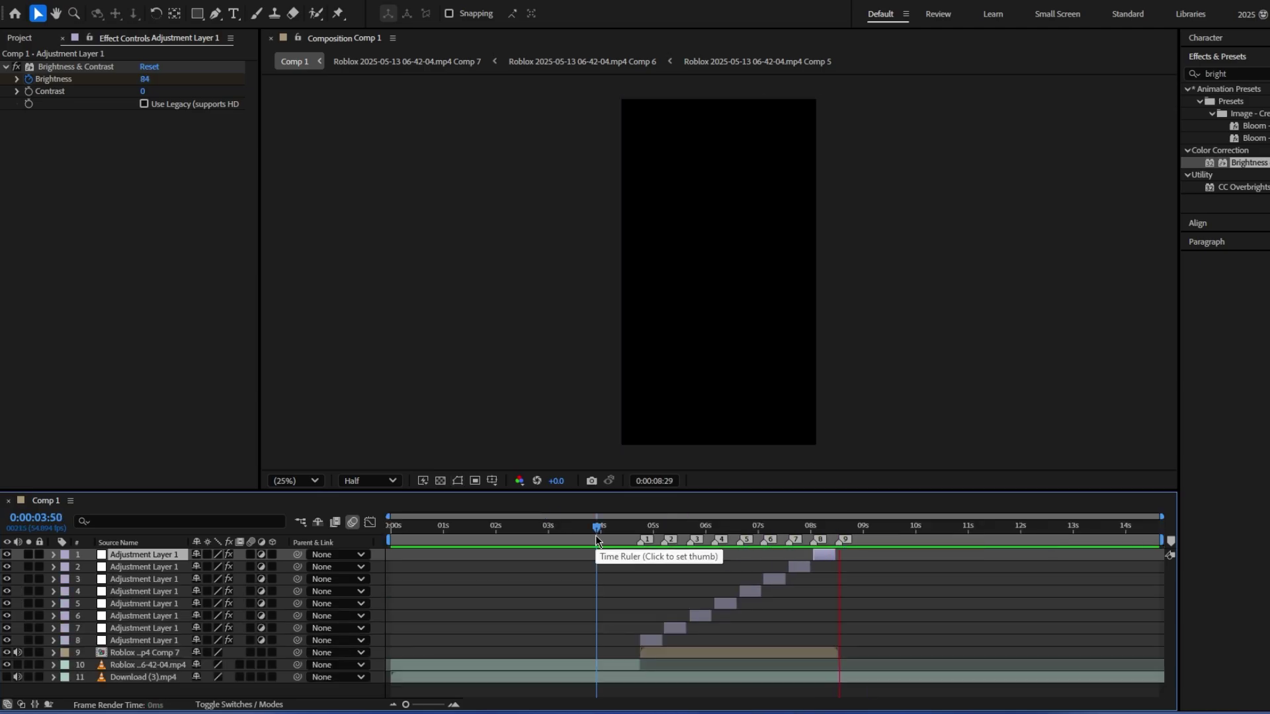
pyautogui.click(840, 527)
pyautogui.click(882, 612)
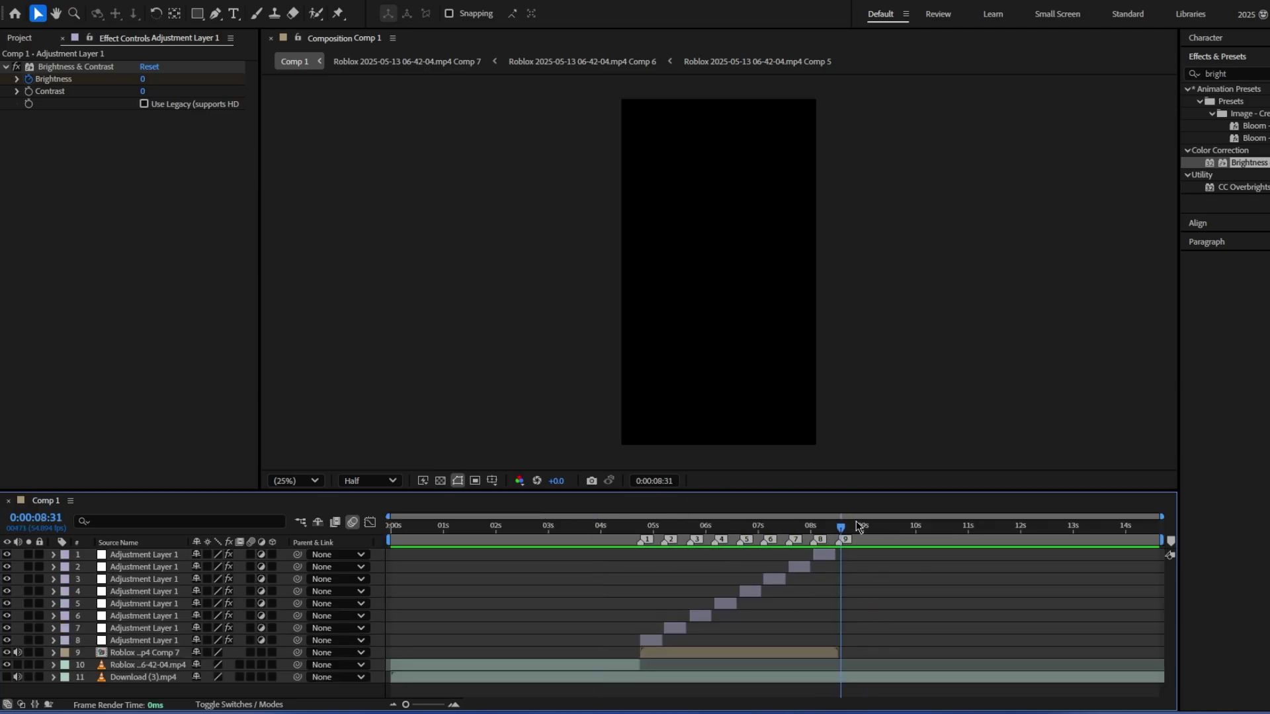
# Step: Pre-compose the Roblox Comp 7 clip together with all eight flash adjustment layers, moving all attributes into the new composition
pyautogui.click(784, 526)
pyautogui.click(768, 651)
pyautogui.keyDown('shift'); pyautogui.click(824, 555); pyautogui.keyUp('shift')
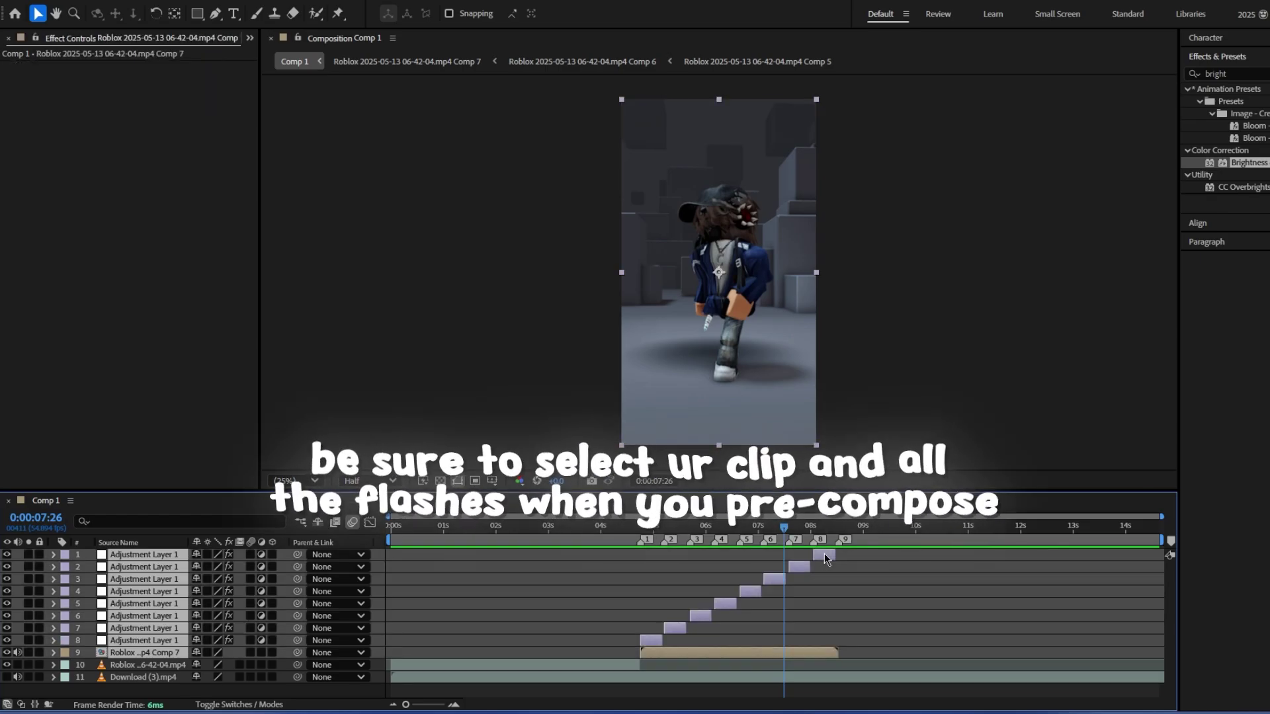
pyautogui.rightClick(788, 651)
pyautogui.click(824, 547)
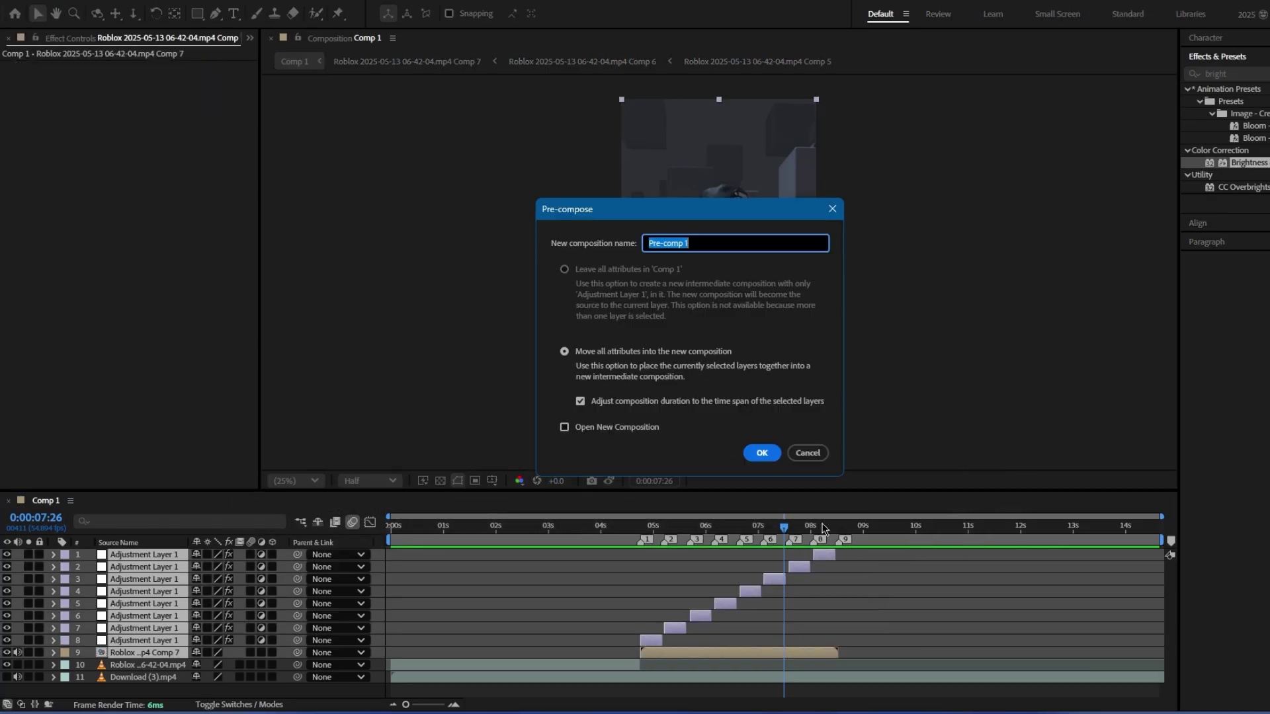
pyautogui.click(761, 454)
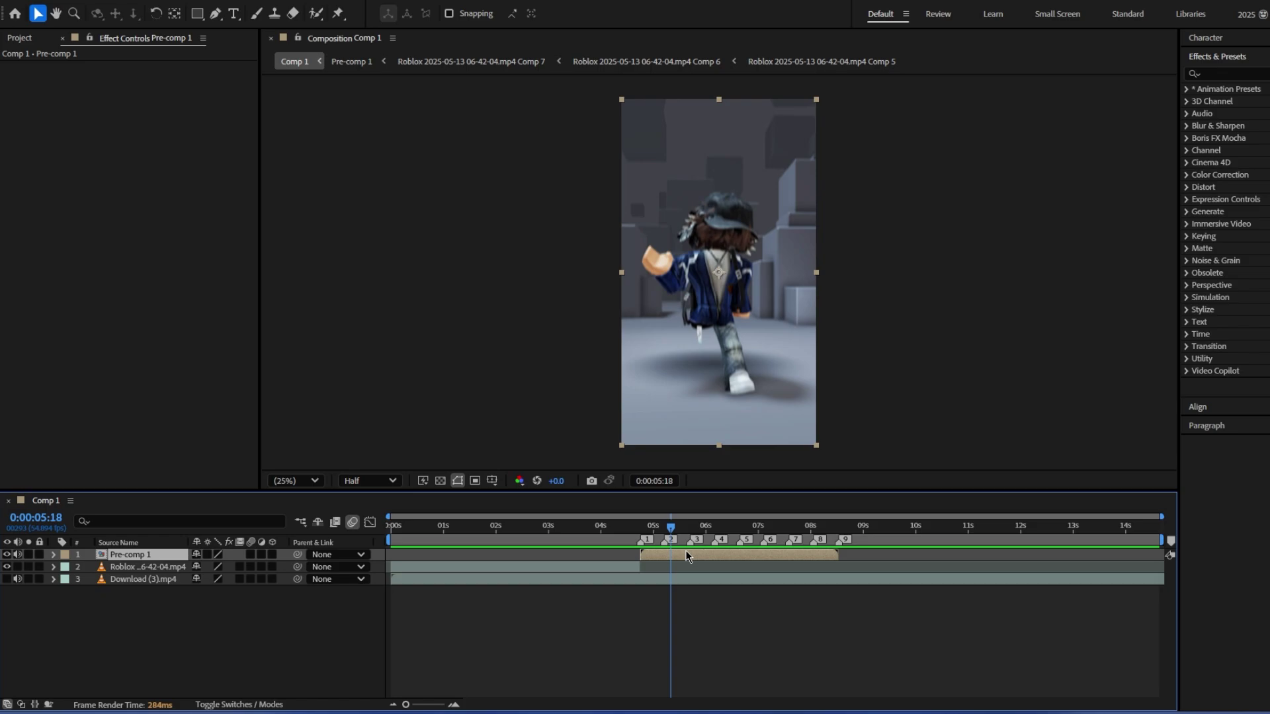
# Step: Duplicate the pre-comp and keyframe the upper copy's Opacity from 100% at 0:00:04:41 to 0% at 0:00:05:21
pyautogui.hotkey('ctrl', 'd')
pyautogui.press('i')
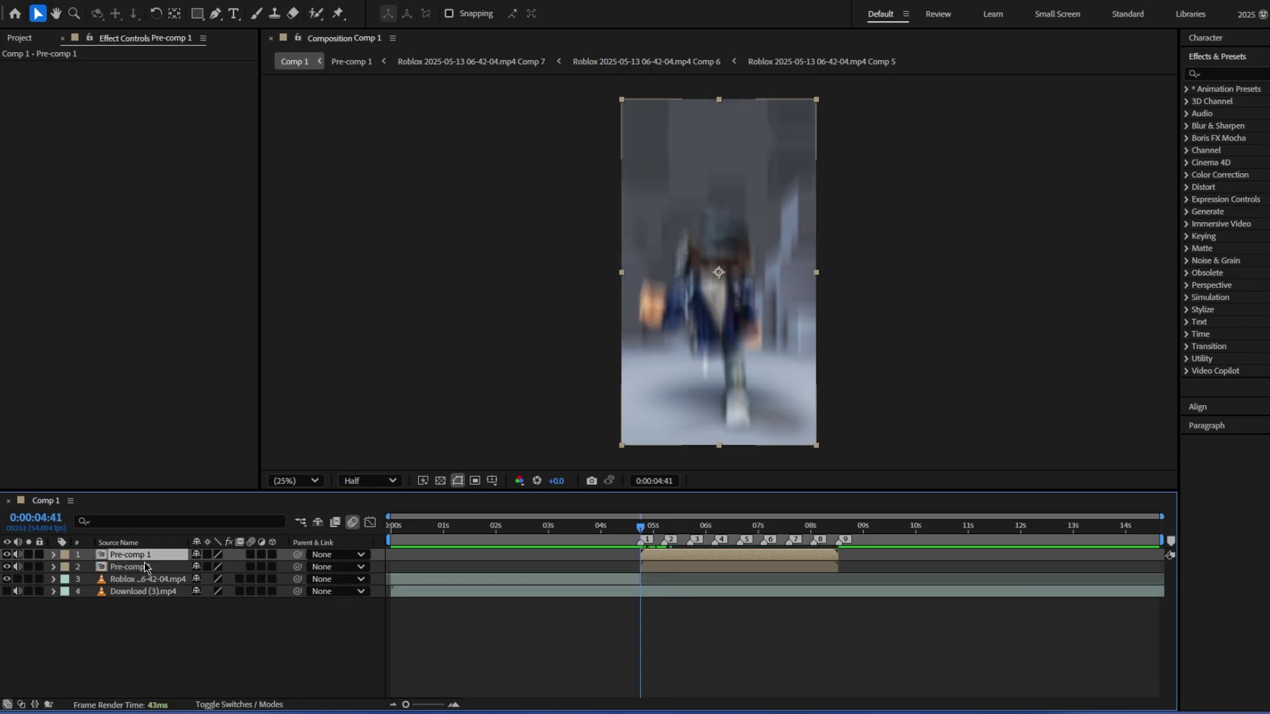
pyautogui.hotkey('alt', 'shift', 't')
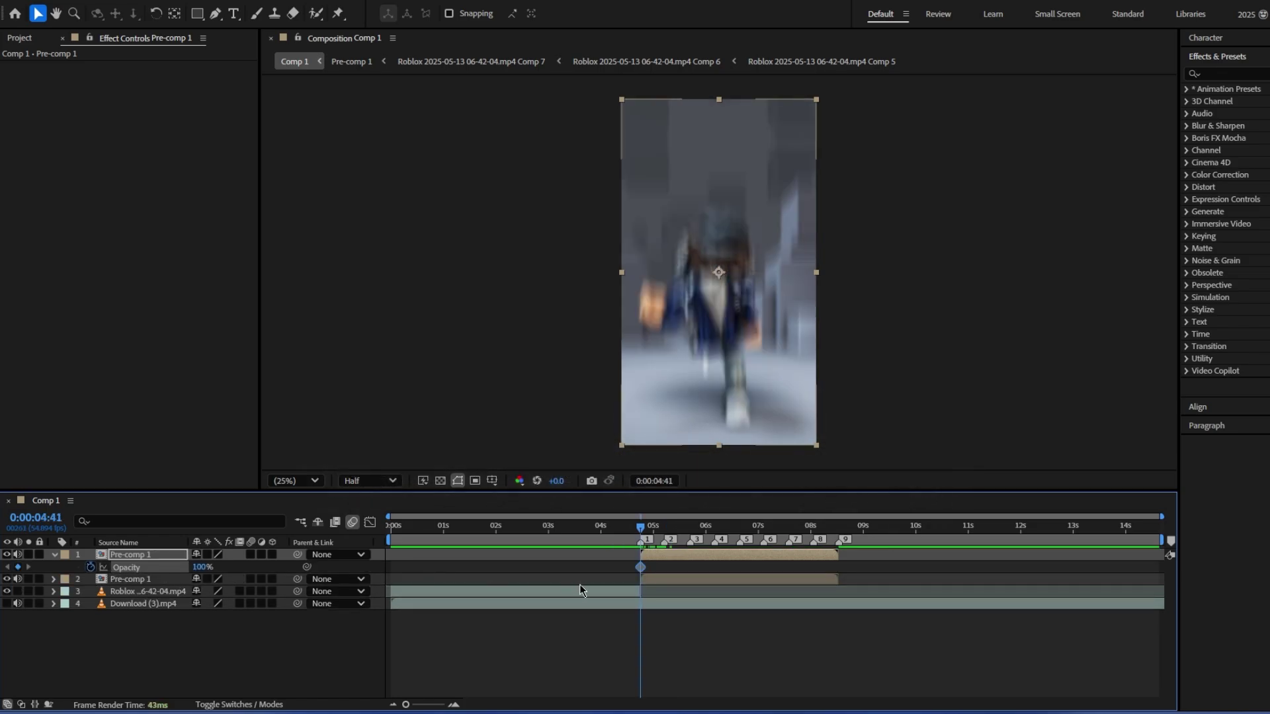
pyautogui.click(675, 531)
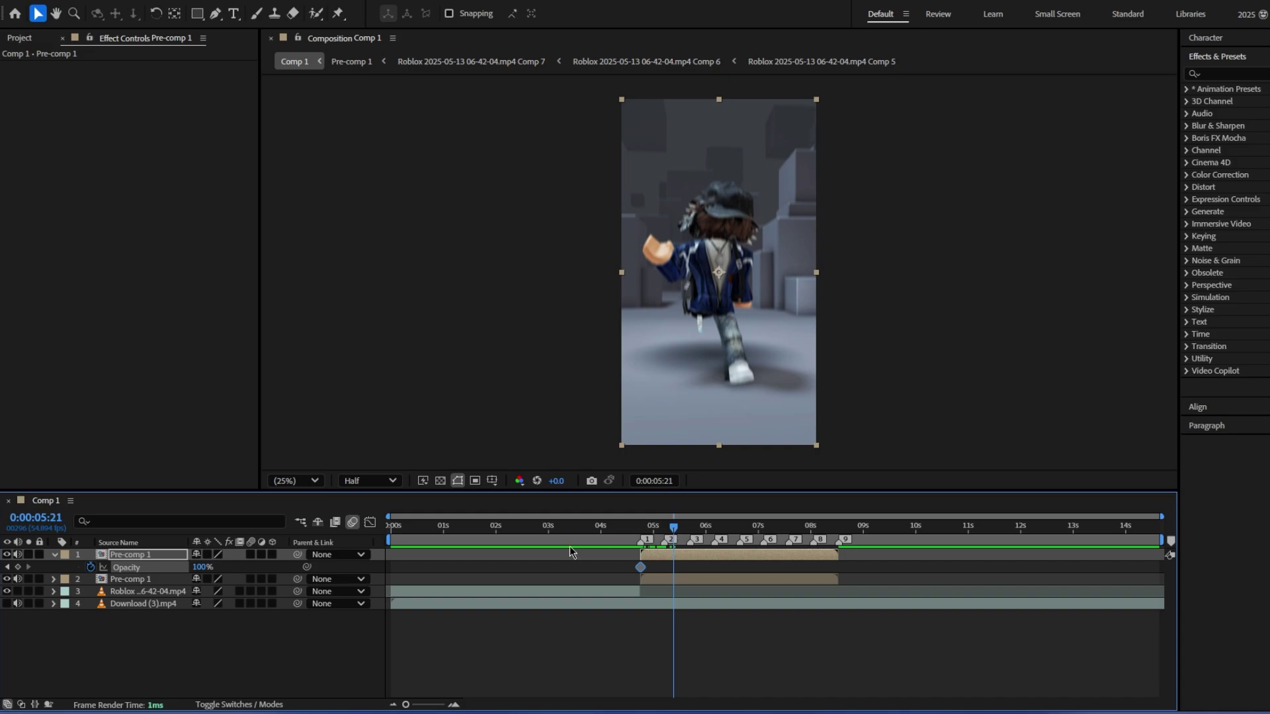
pyautogui.write('0')
pyautogui.press('Return')
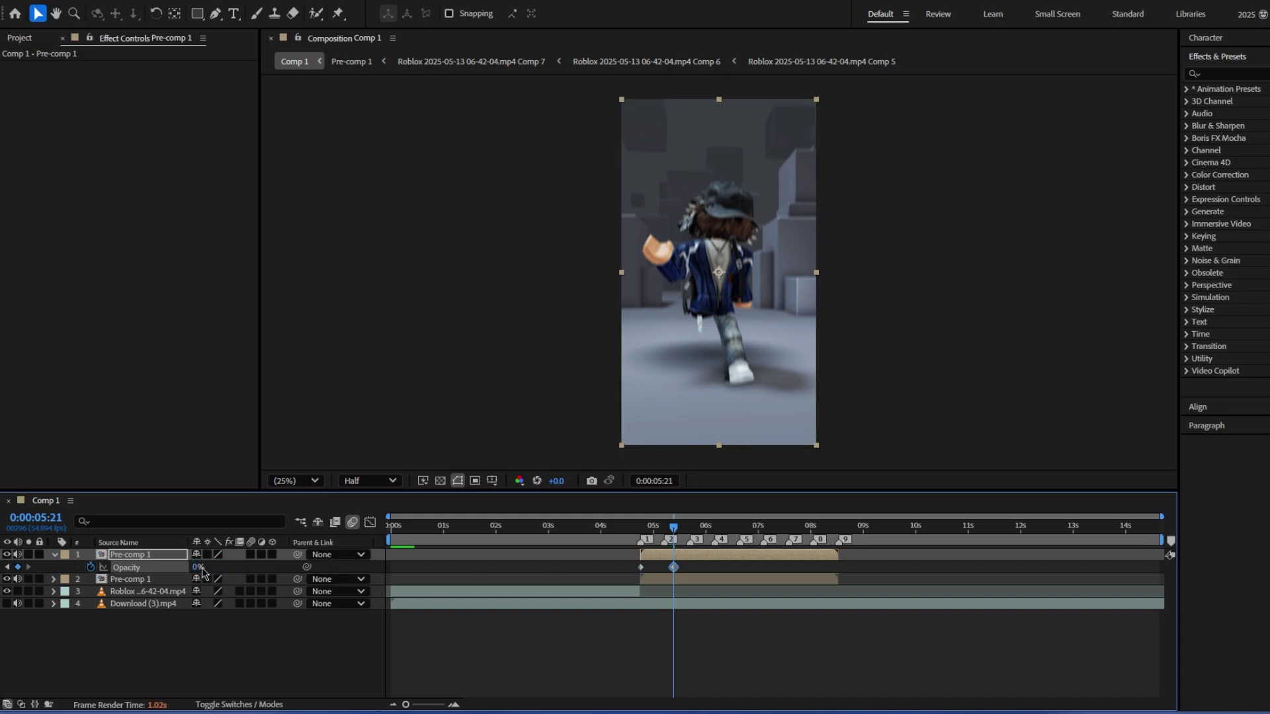
pyautogui.press('j')
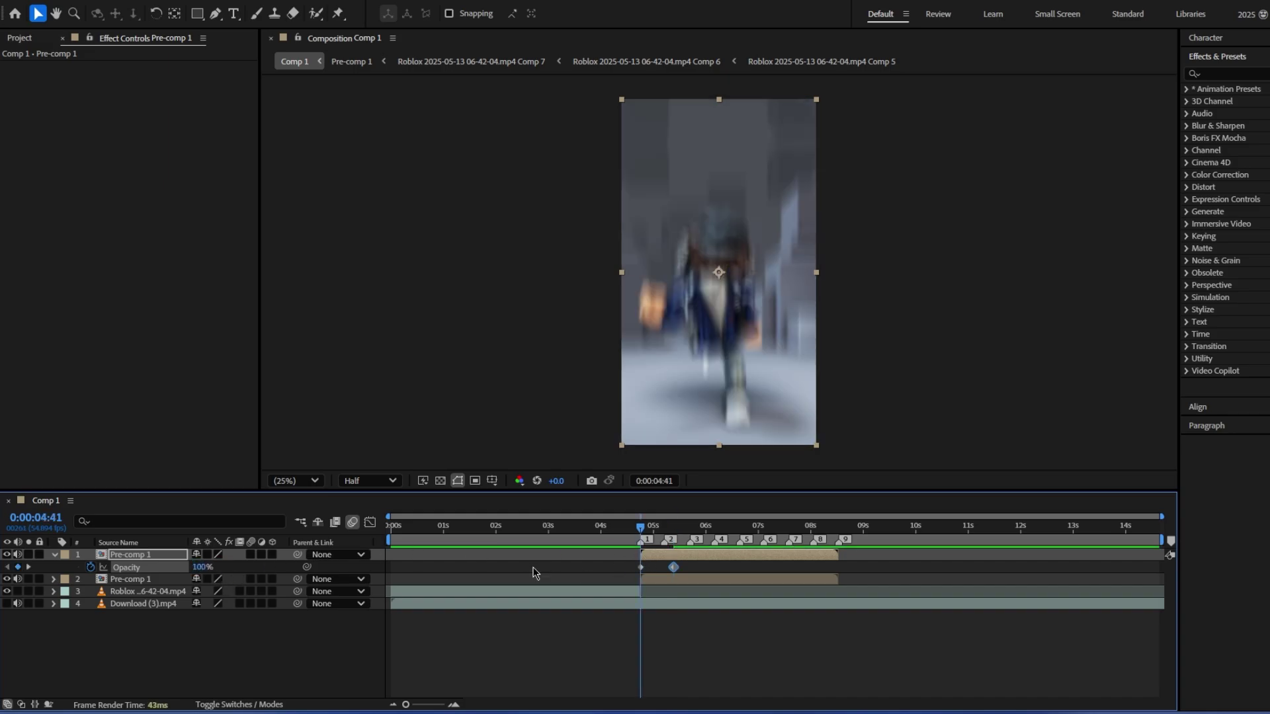
# Step: Keyframe the upper pre-comp's Scale from 100% at 0:00:04:41 to 163% at 0:00:05:21 and apply Easy Ease to both keyframes
pyautogui.press('s')
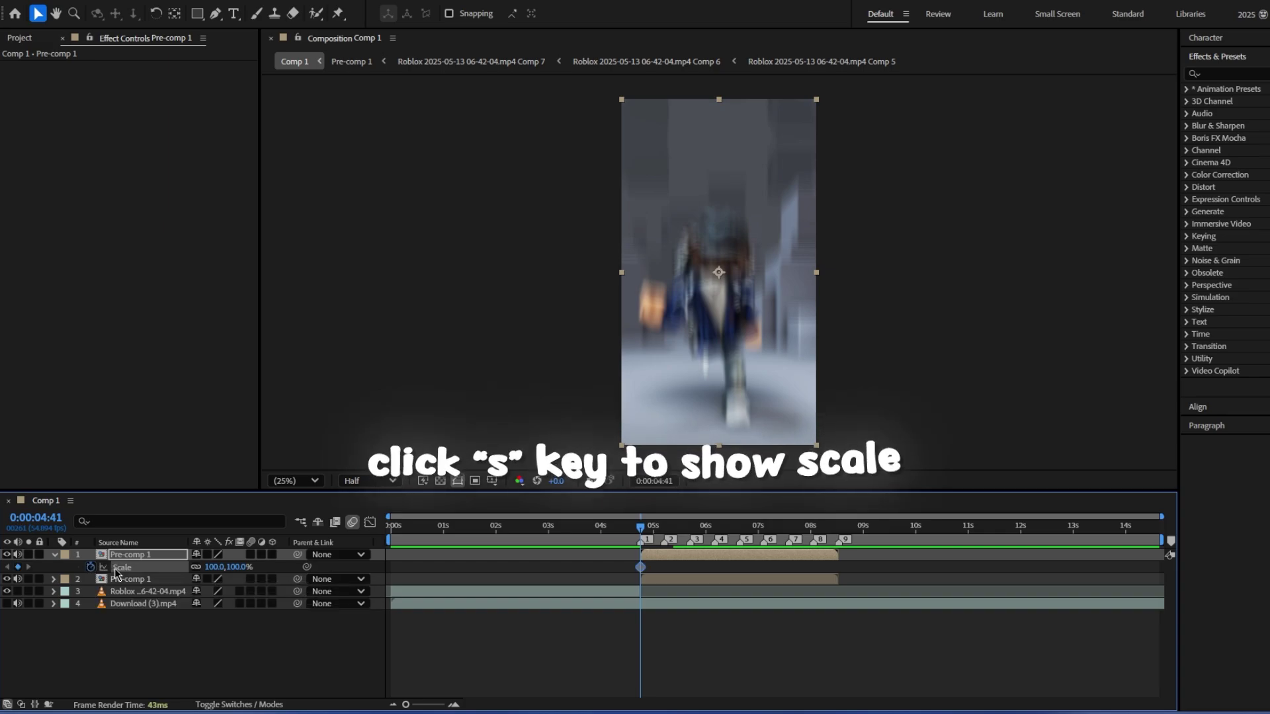
pyautogui.press('s')
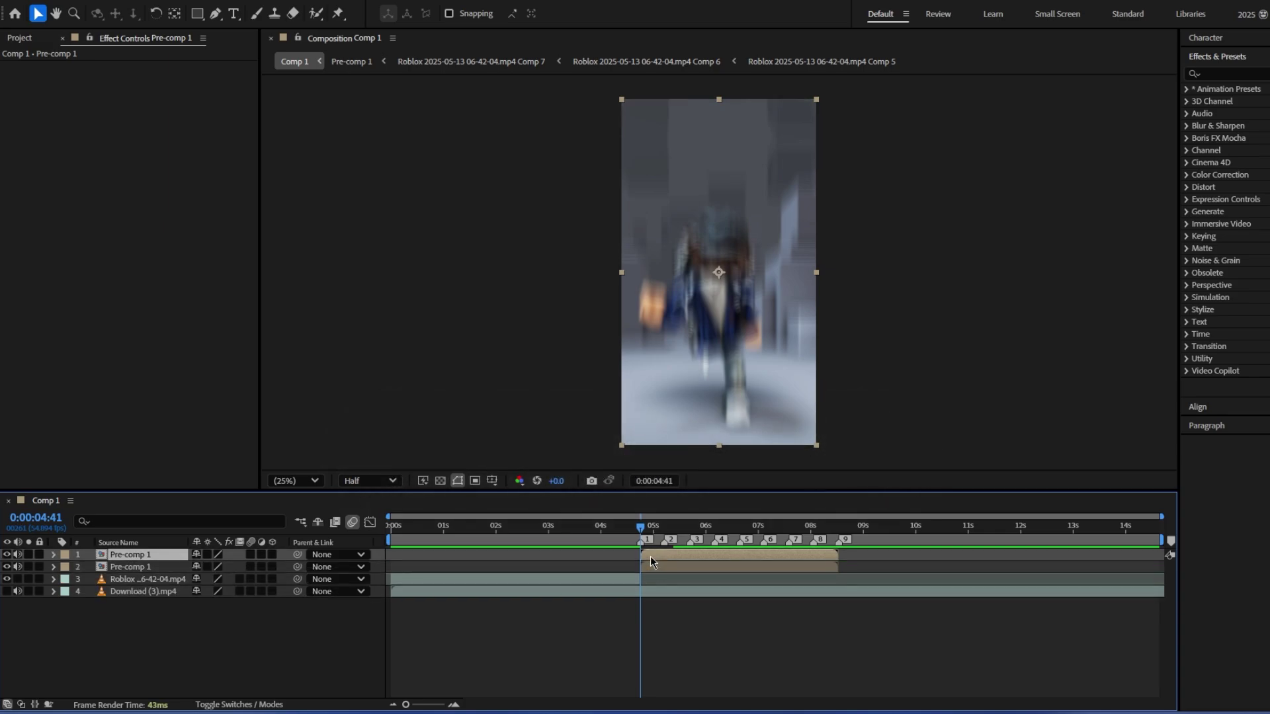
pyautogui.press('u')
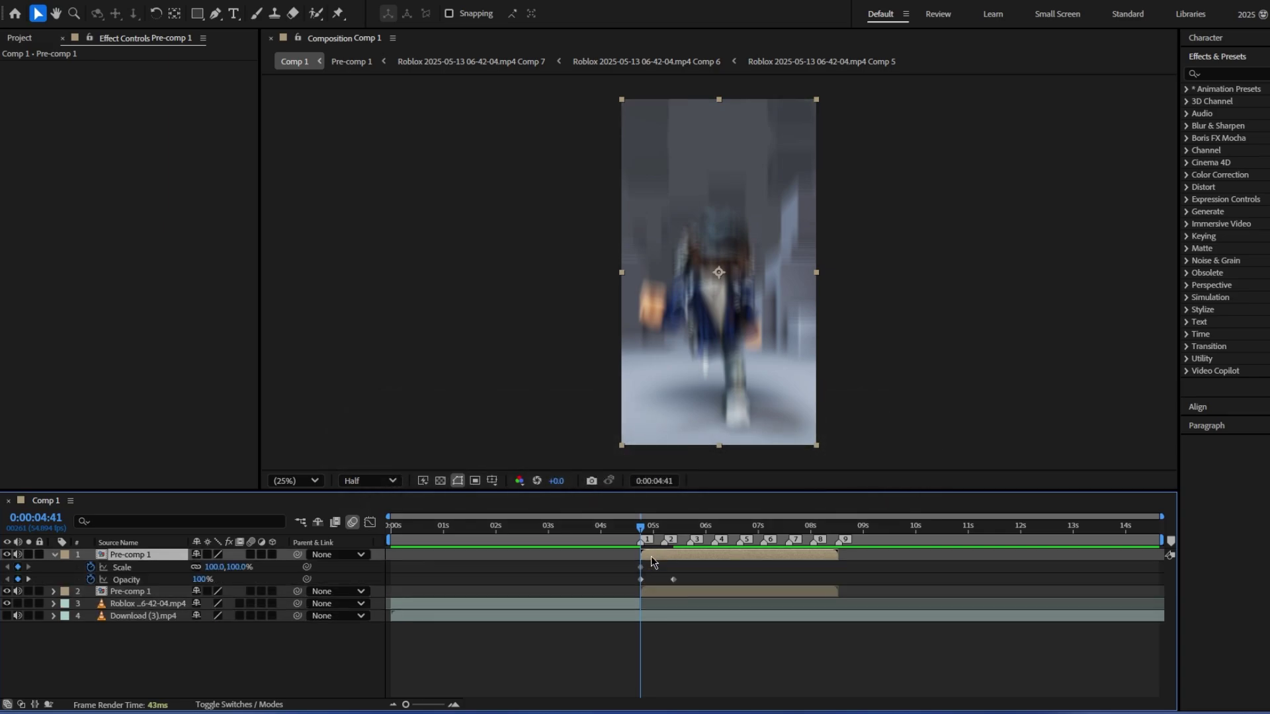
pyautogui.click(28, 579)
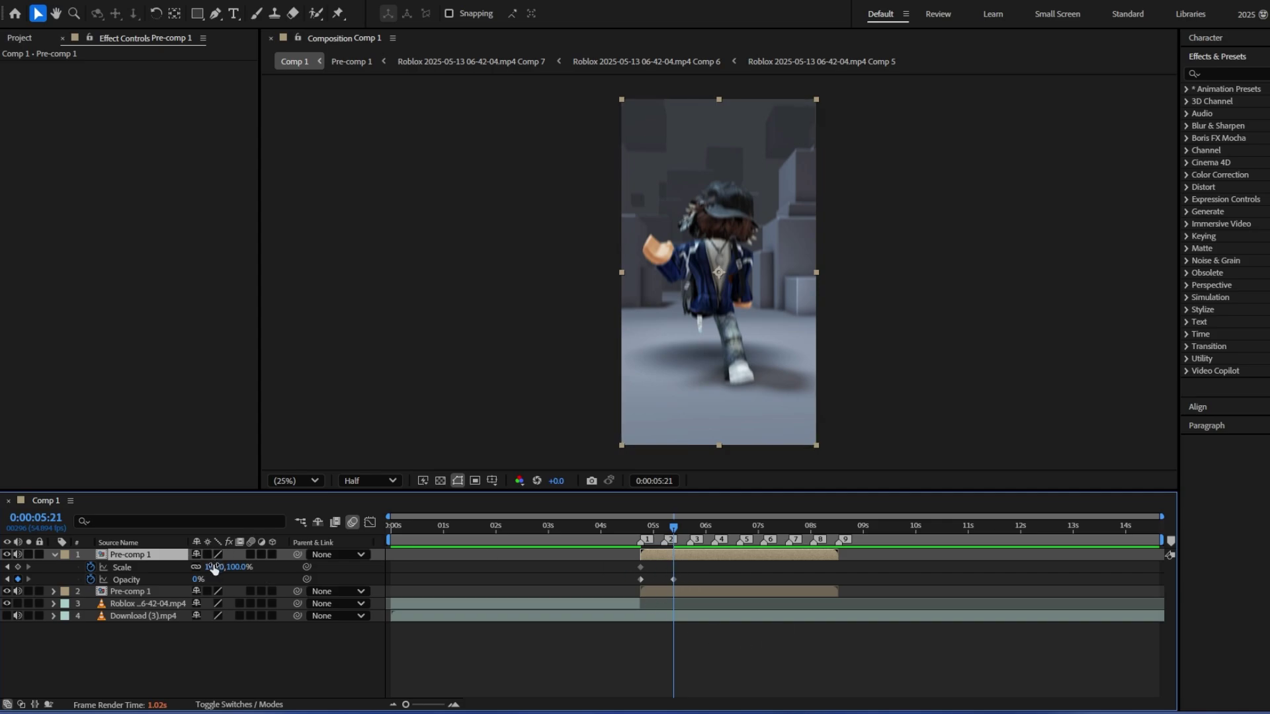
pyautogui.moveTo(213, 567); pyautogui.dragTo(261, 570)
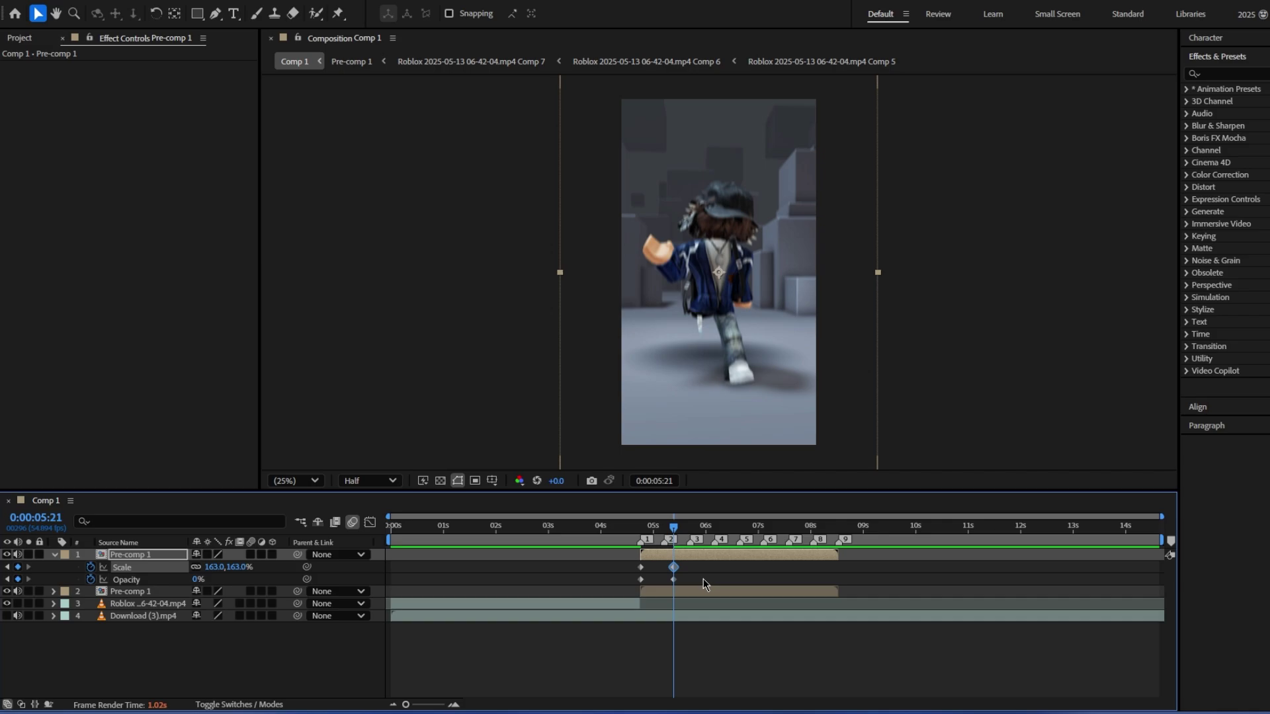
pyautogui.moveTo(687, 567); pyautogui.dragTo(626, 572)
pyautogui.press('F9')
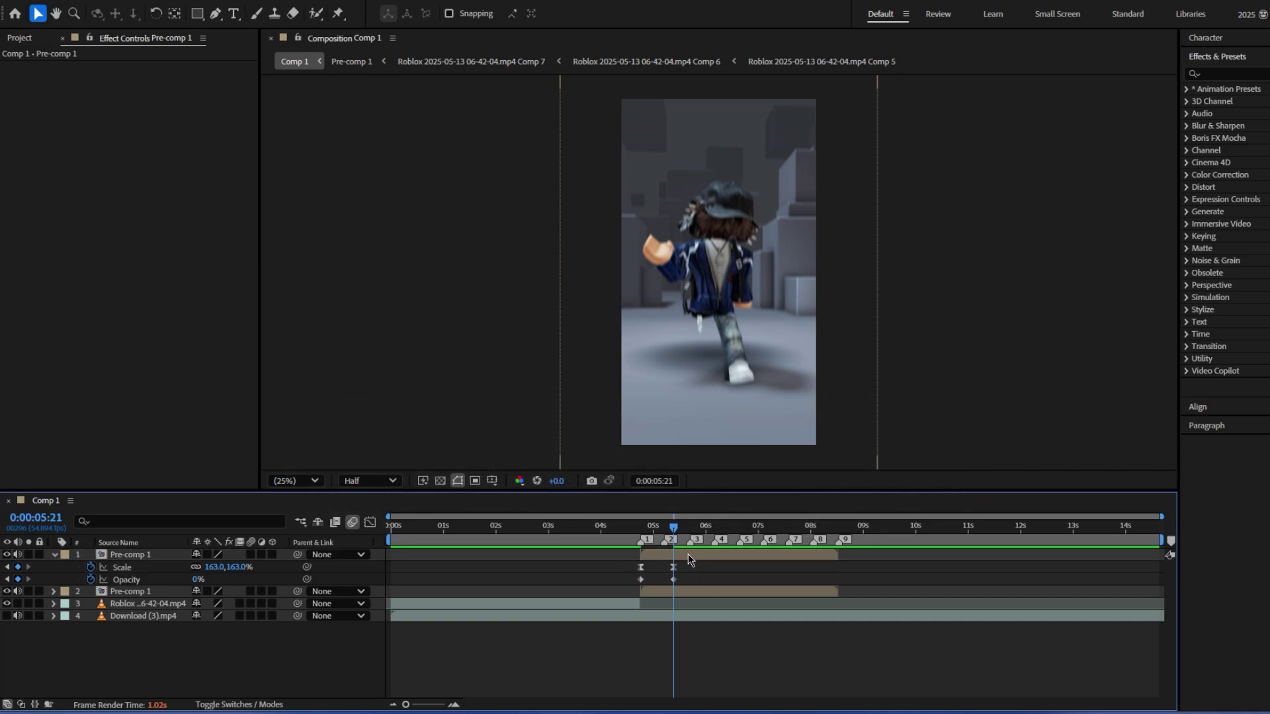
# Step: Reshape the upper pre-comp's Scale speed curve by shortening the first keyframe's ease handle, and preview the zoom-out fade from before marker 1
pyautogui.click(688, 554)
pyautogui.press('j')
pyautogui.click(641, 568)
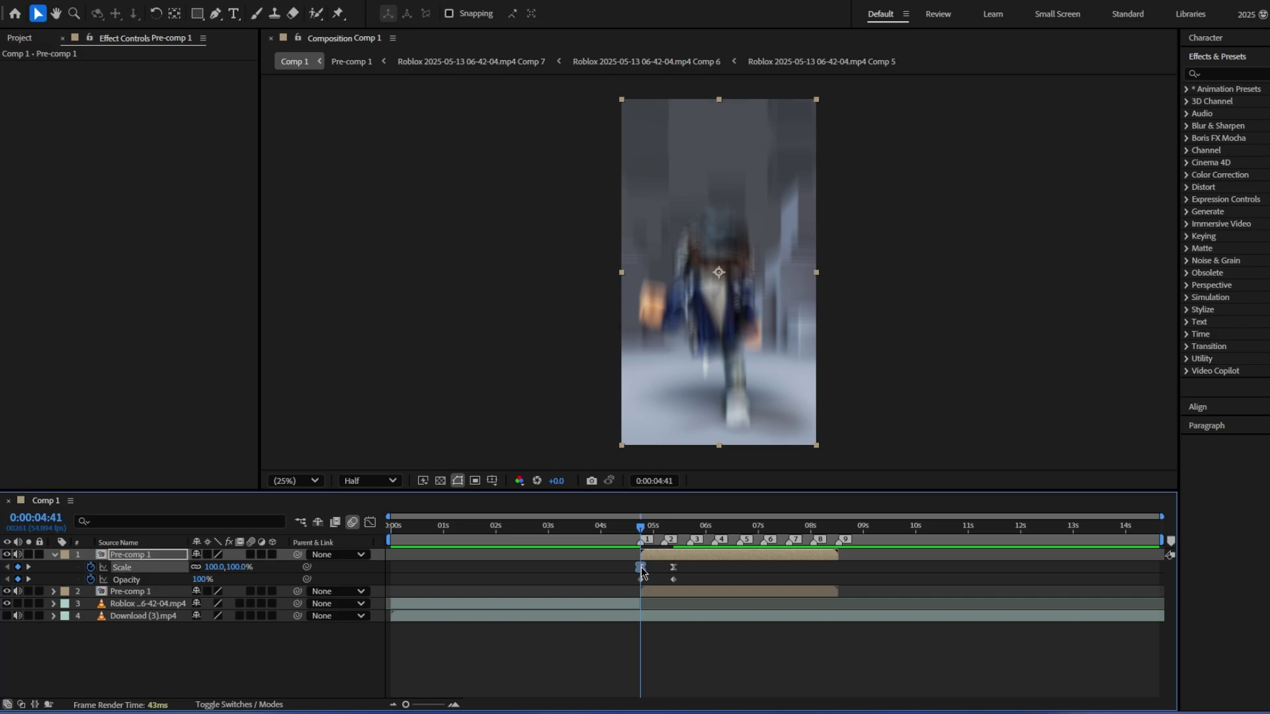
pyautogui.click(370, 522)
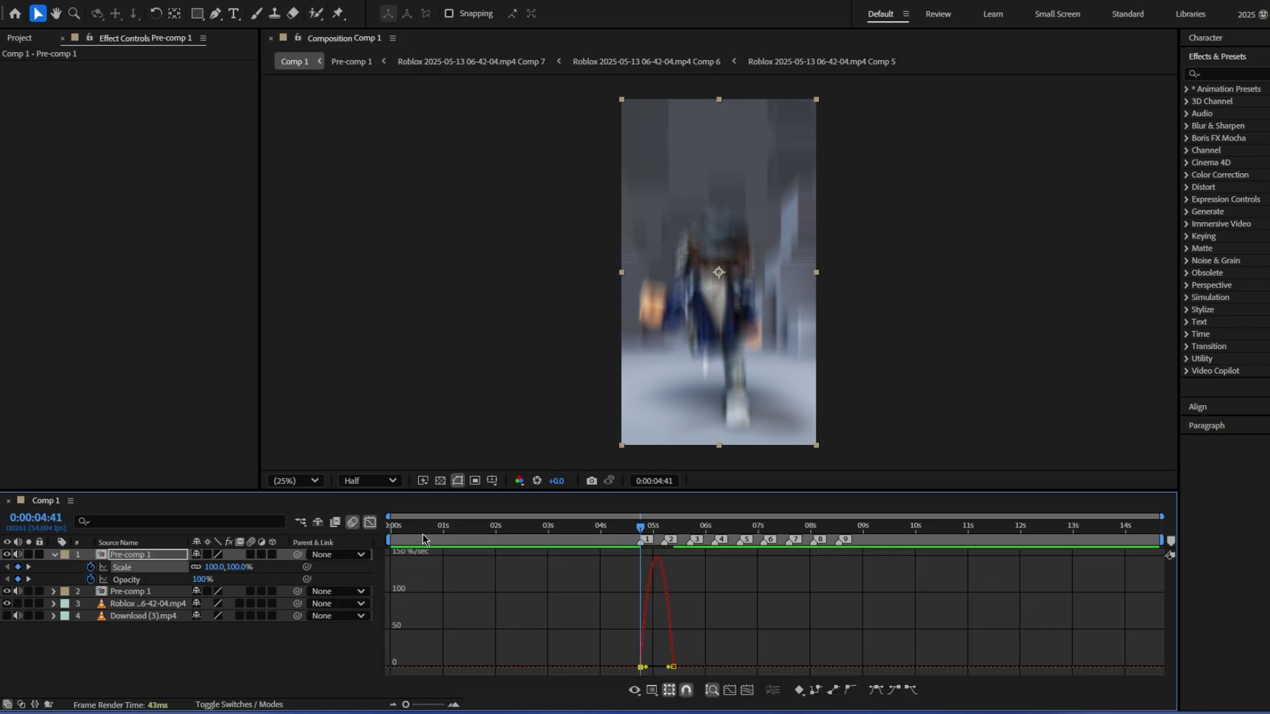
pyautogui.moveTo(646, 667)
pyautogui.mouseDown()
pyautogui.moveTo(629, 668)
pyautogui.moveTo(666, 668)
pyautogui.moveTo(640, 667)
pyautogui.mouseUp()
pyautogui.click(370, 523)
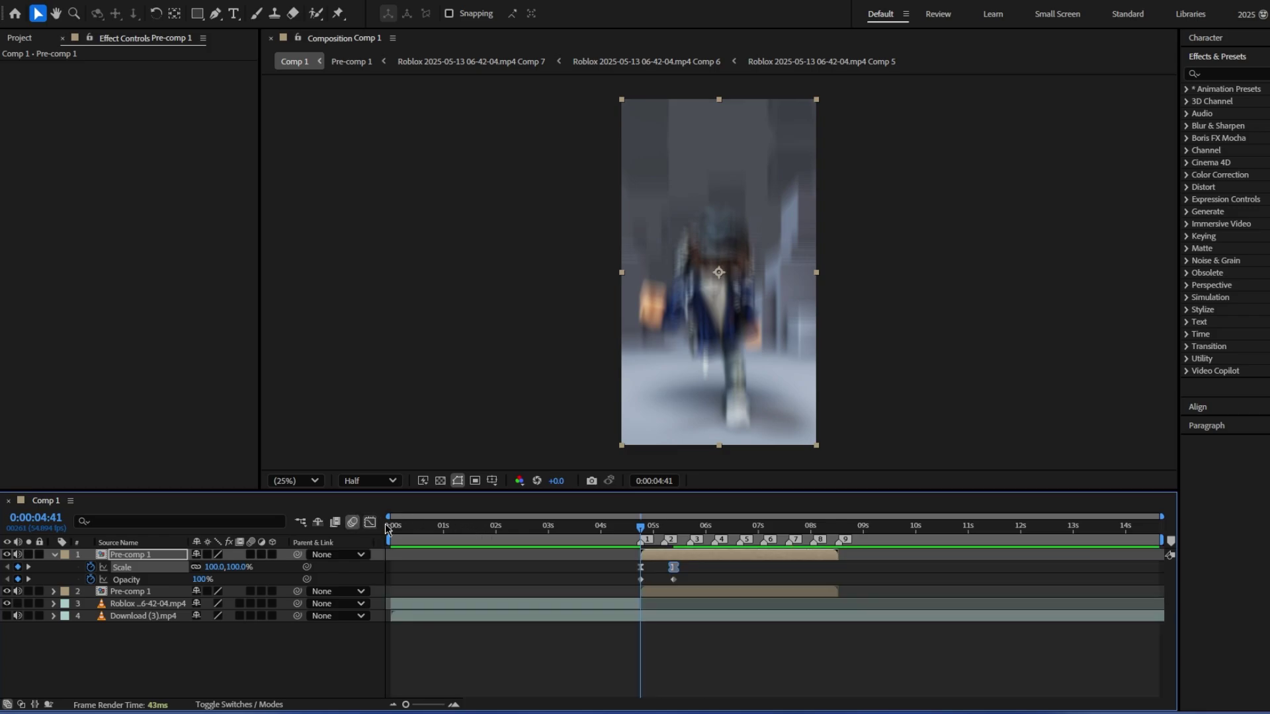
pyautogui.click(621, 529)
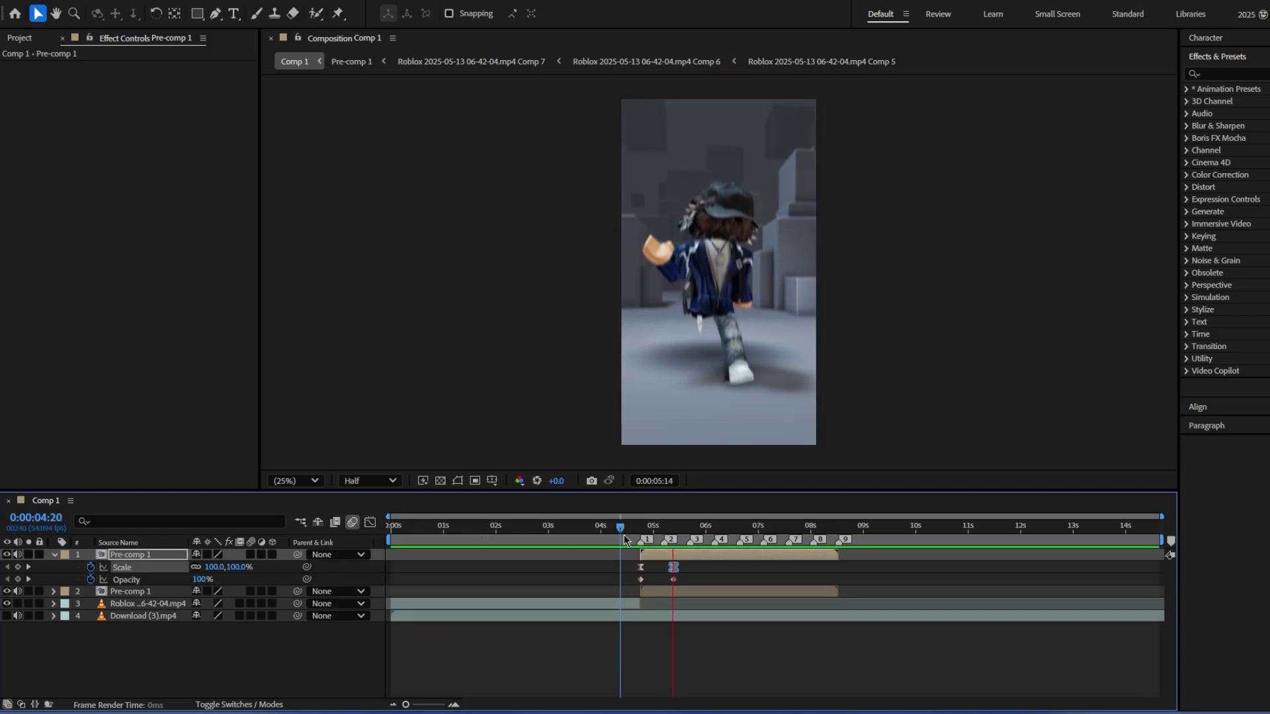
pyautogui.moveTo(626, 537); pyautogui.dragTo(637, 538)
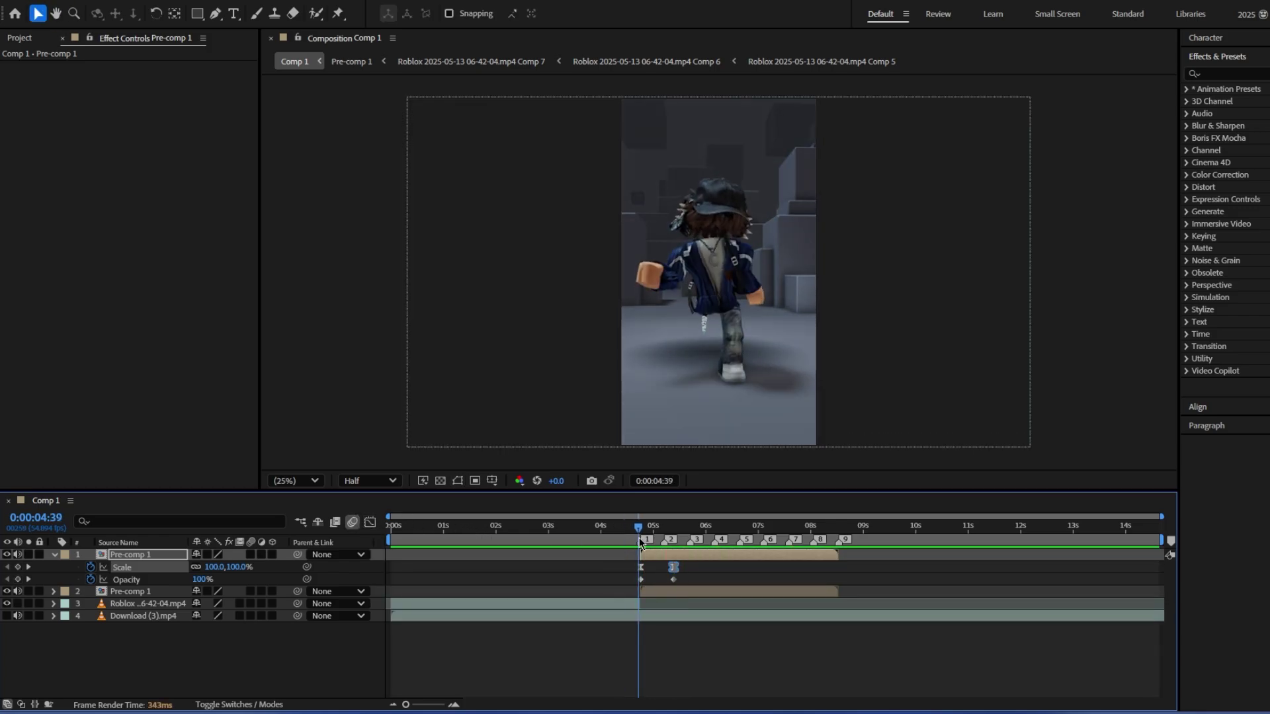
pyautogui.press('space')
pyautogui.press('space')
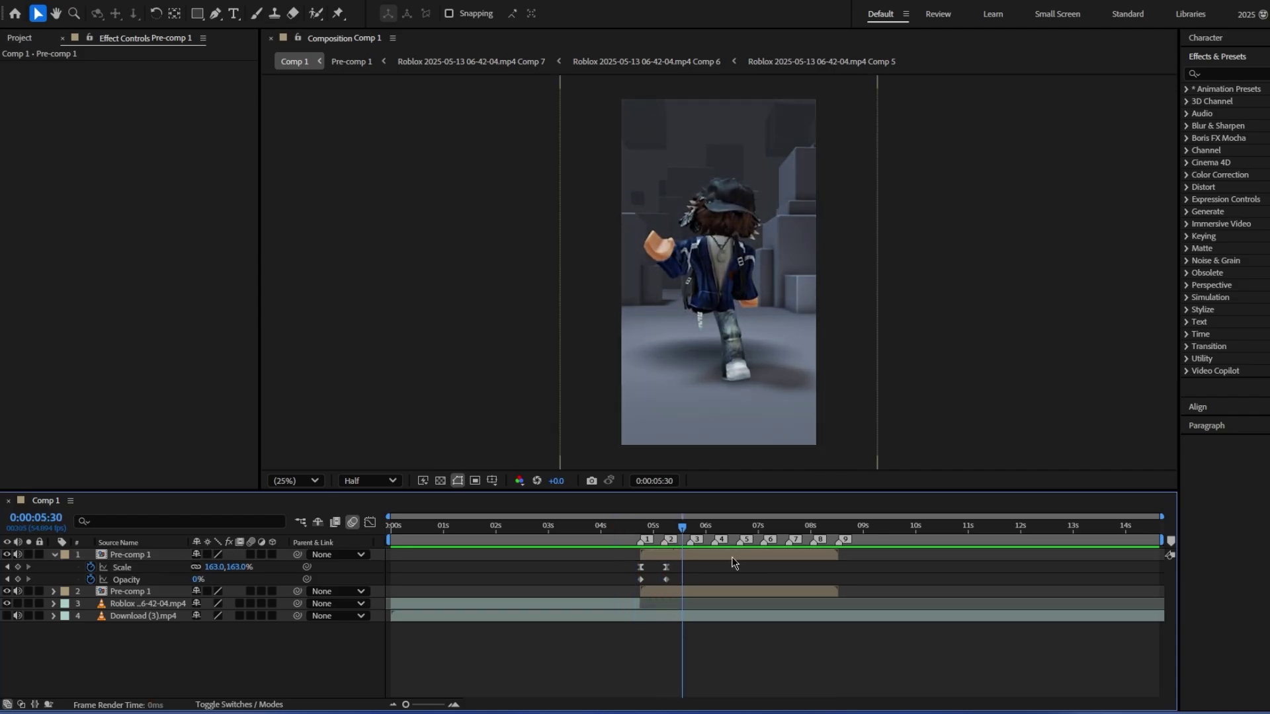
# Step: Pre-compose the two stacked Pre-comp 1 layers into a single composition
pyautogui.click(669, 556)
pyautogui.keyDown('shift'); pyautogui.click(676, 592); pyautogui.keyUp('shift')
pyautogui.rightClick(676, 593)
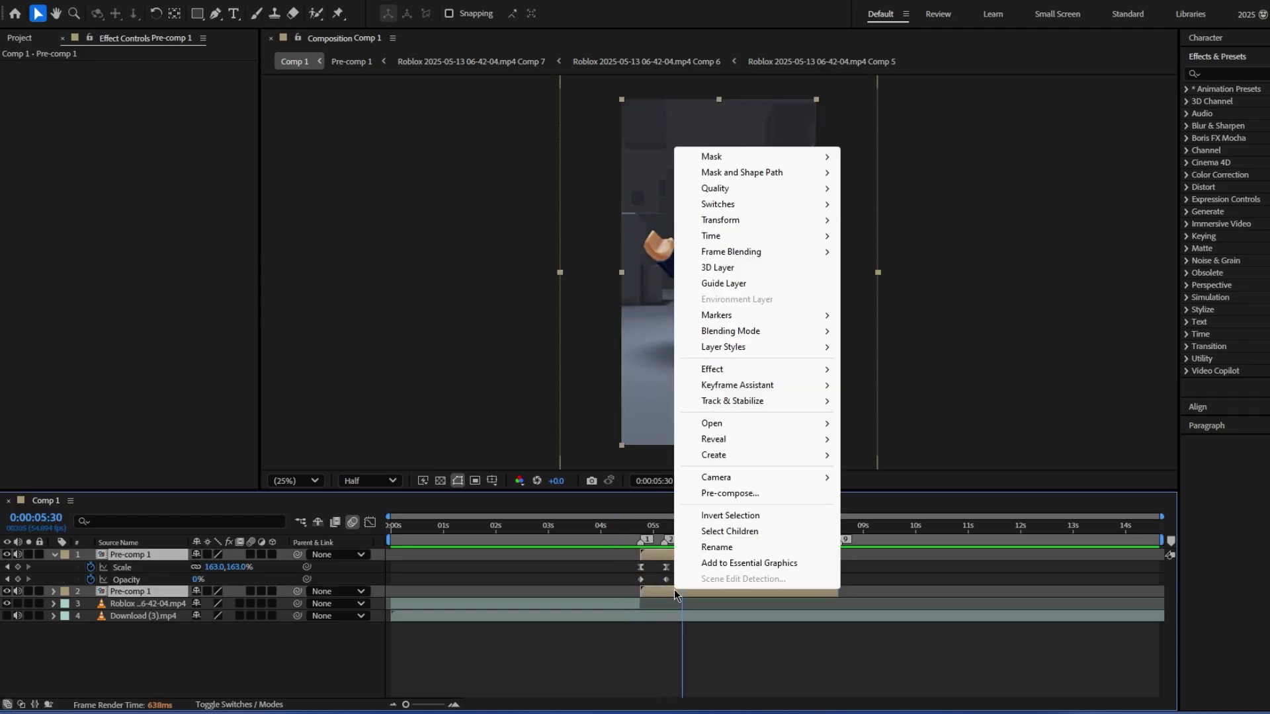
pyautogui.click(734, 495)
pyautogui.click(762, 449)
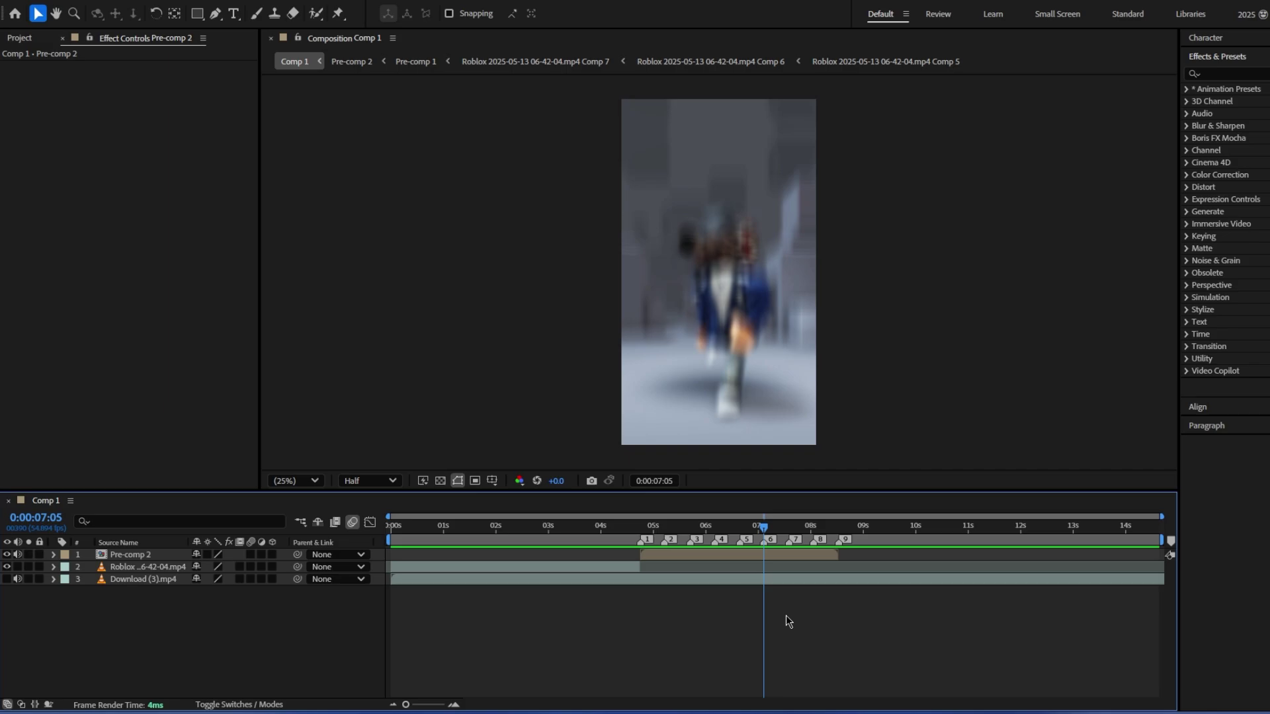
# Step: Add an adjustment layer, split it at marker 6 (0:00:07:05), and delete the part before the marker
pyautogui.click(132, 2)
pyautogui.moveTo(141, 8)
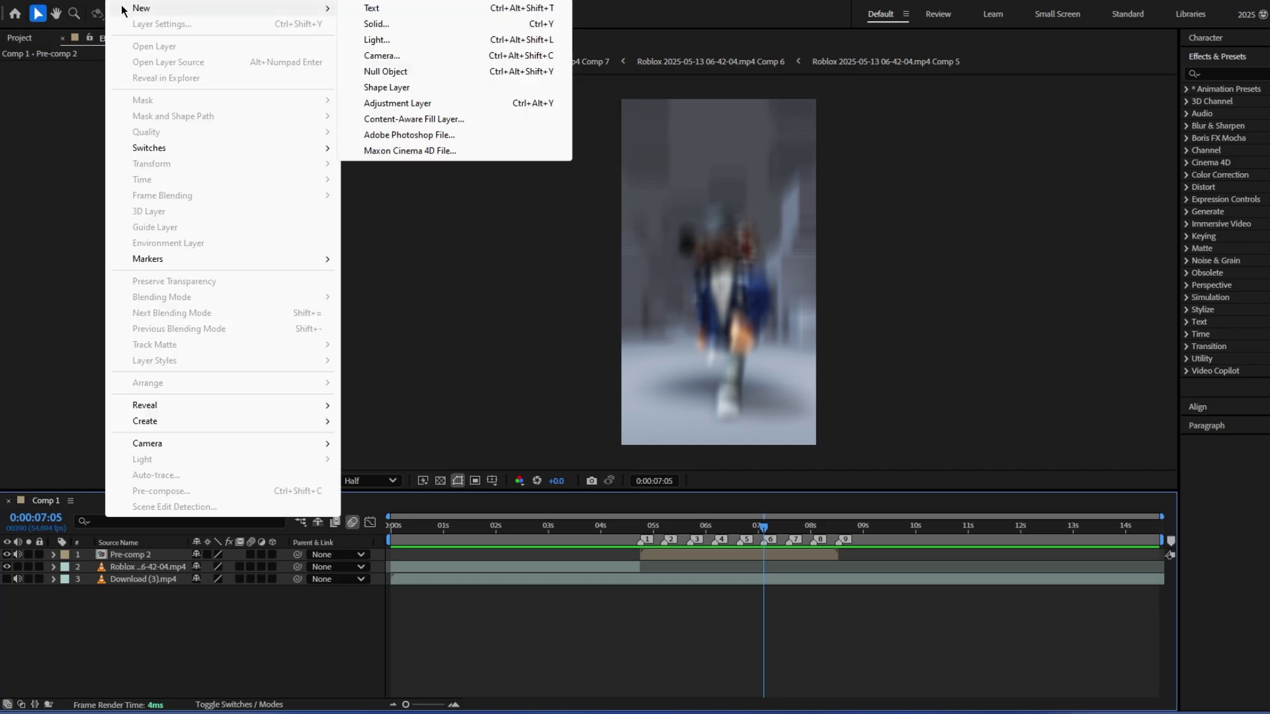
pyautogui.click(395, 104)
pyautogui.hotkey('ctrl', 'shift', 'd')
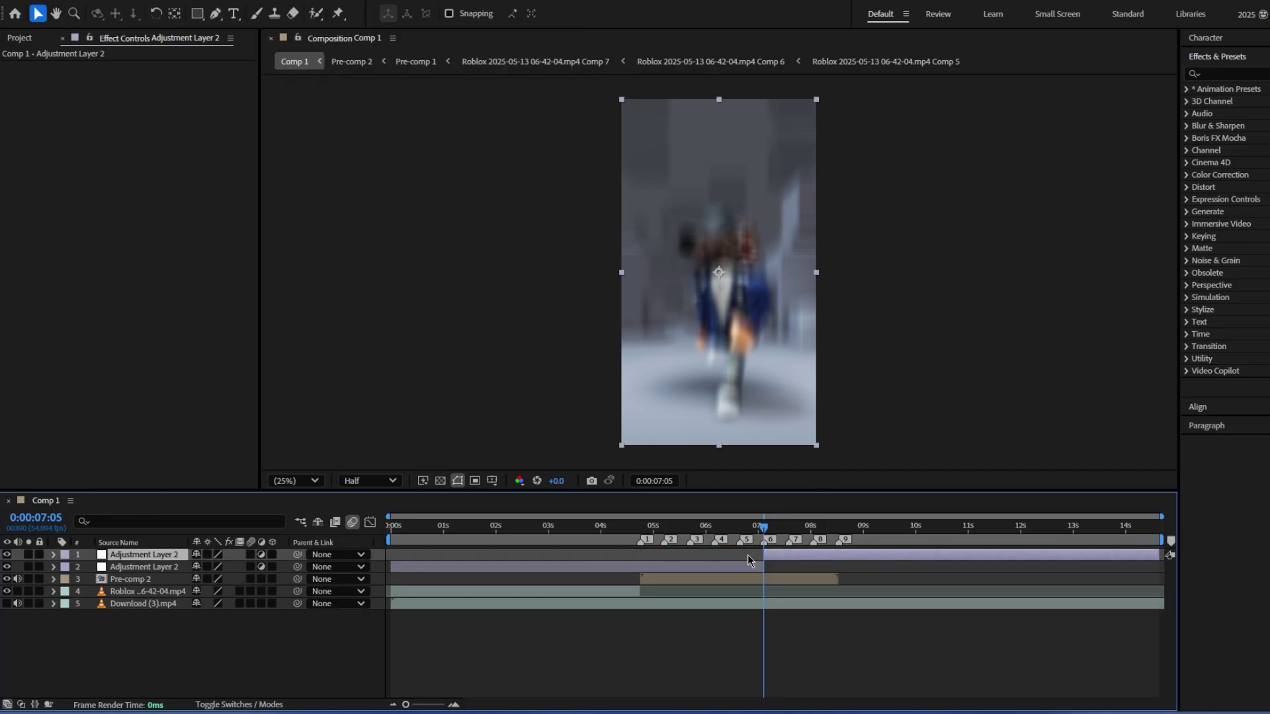
pyautogui.click(746, 566)
pyautogui.press('Delete')
pyautogui.click(783, 559)
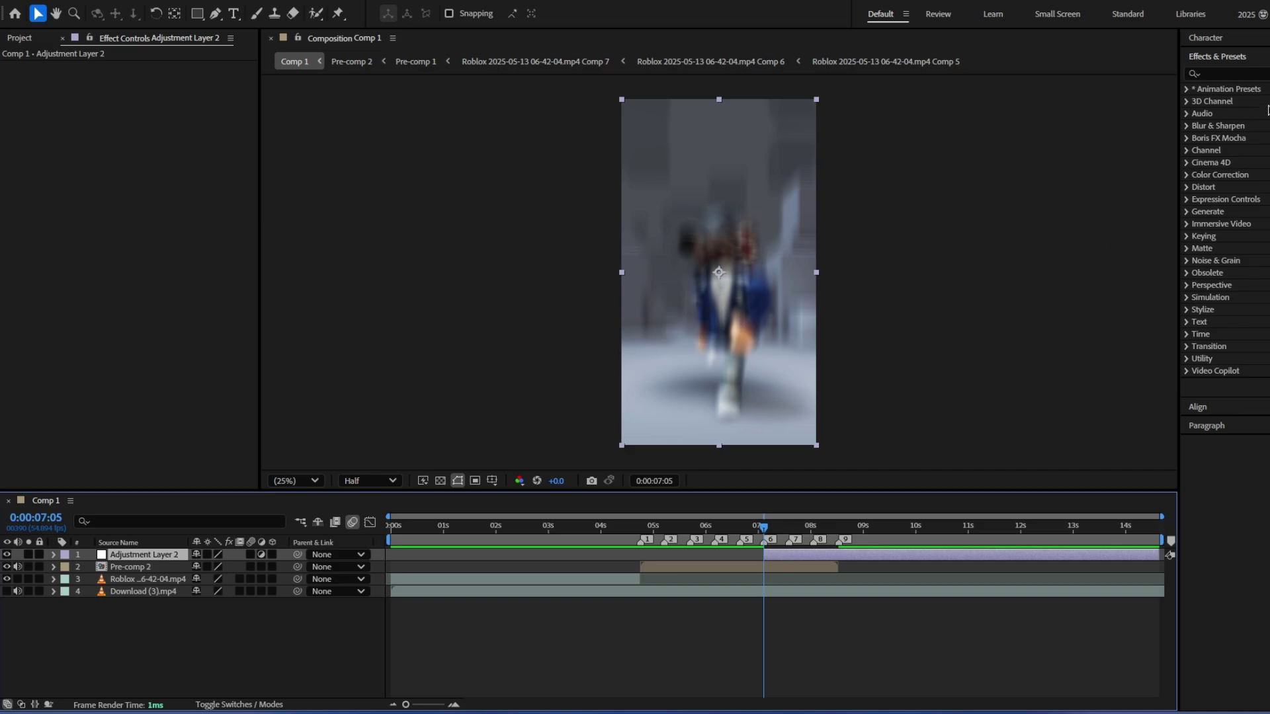
# Step: Find the Invert effect and apply it to the adjustment layer
pyautogui.click(1235, 72)
pyautogui.write('invert')
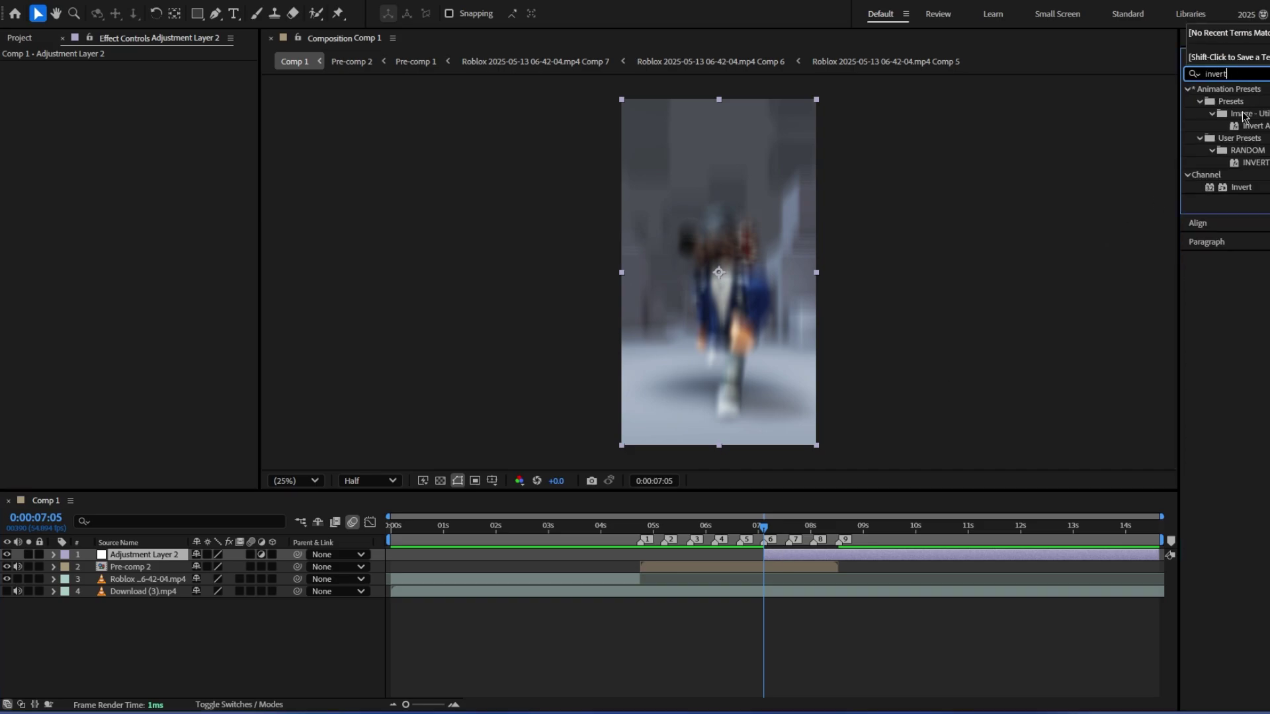
pyautogui.doubleClick(1243, 188)
# Step: Try the Black & White effect on the adjustment layer
pyautogui.click(1233, 73)
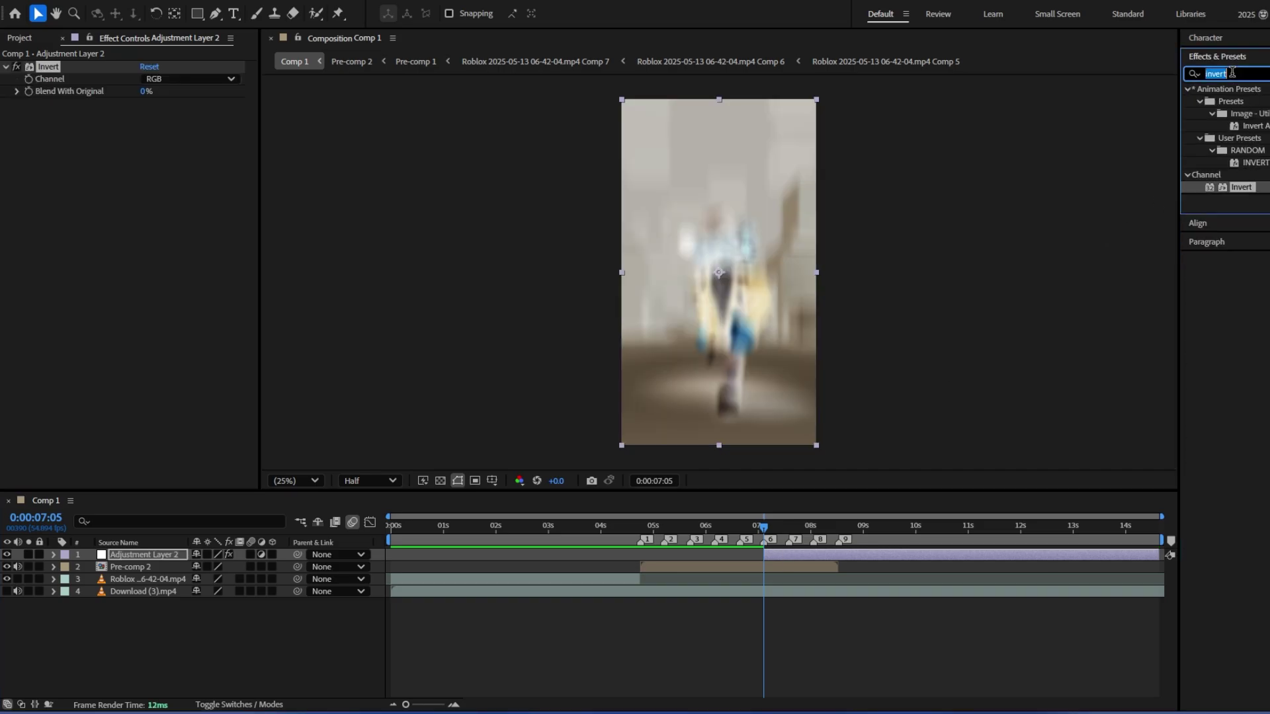
pyautogui.write('black')
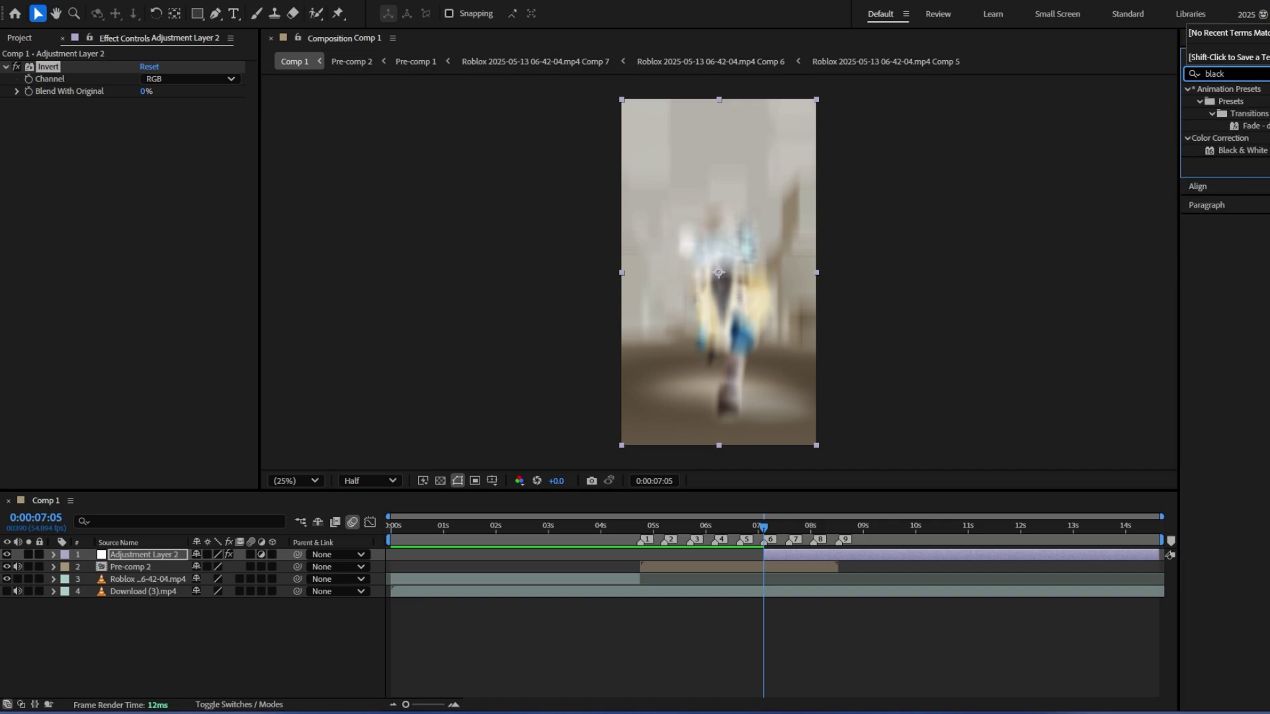
pyautogui.doubleClick(1248, 151)
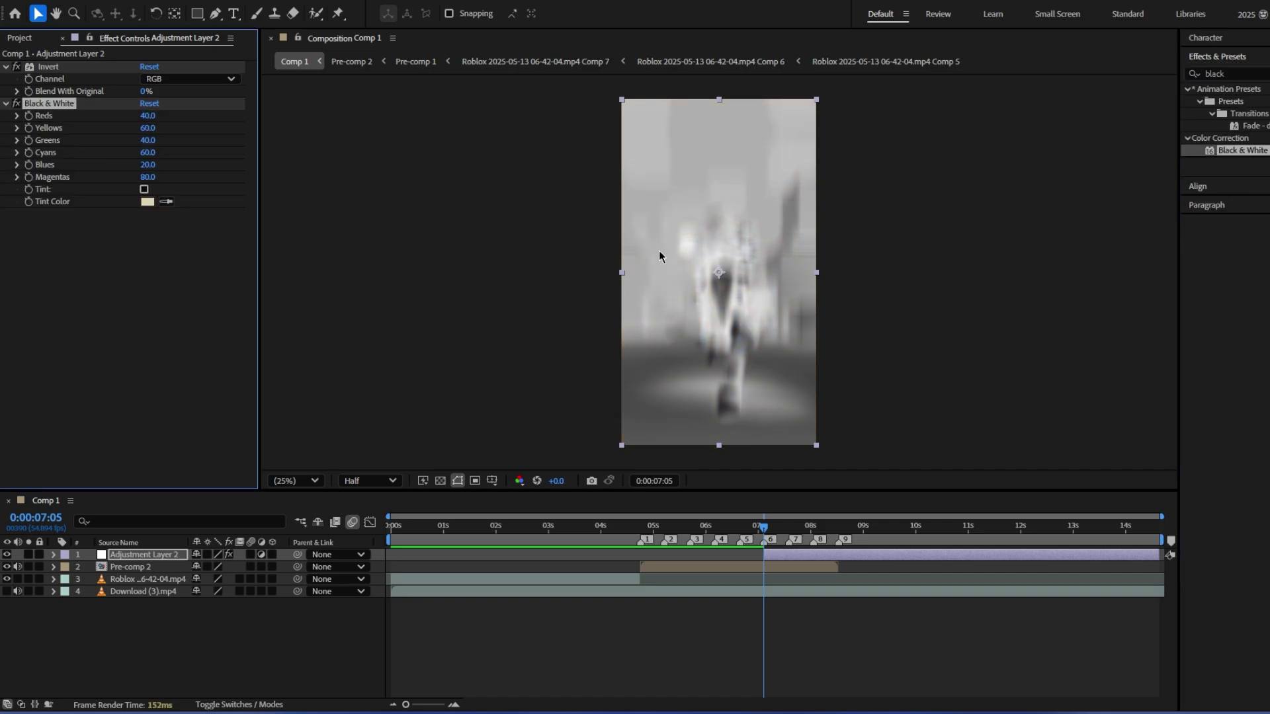
# Step: Apply the Change to Color effect to the adjustment layer and remove its Black & White effect
pyautogui.click(1221, 73)
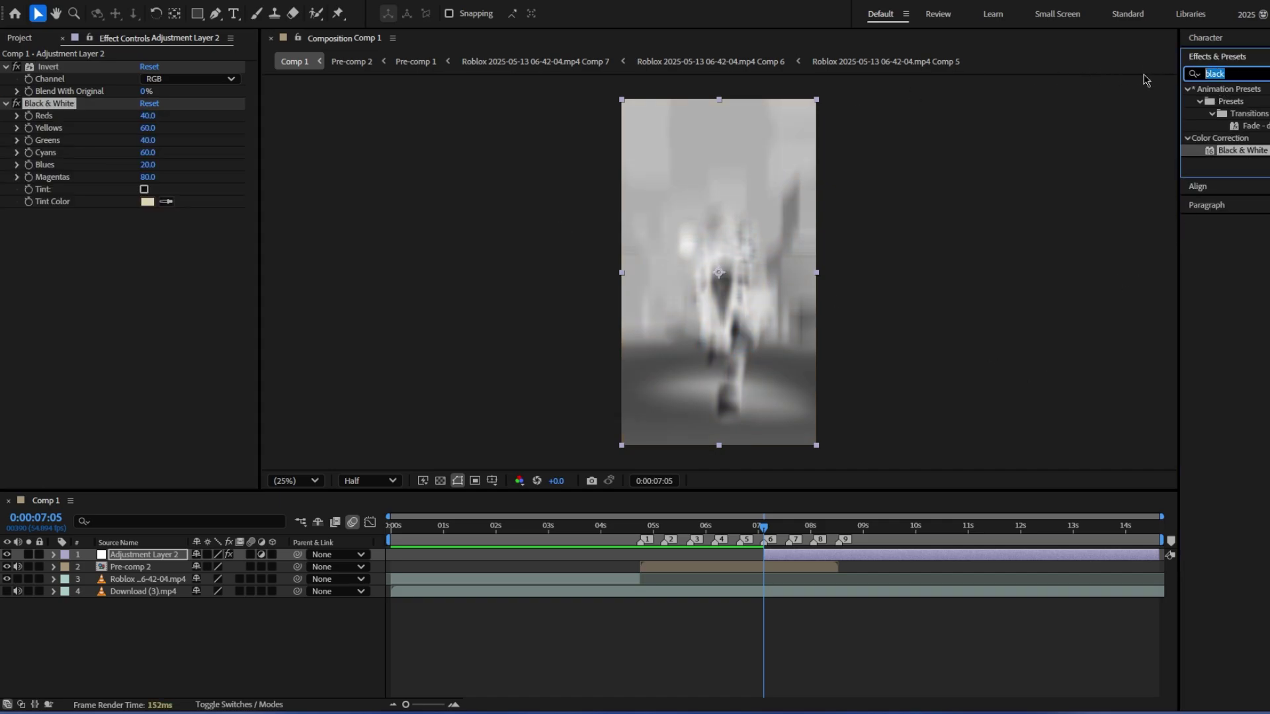
pyautogui.write('change')
pyautogui.doubleClick(1259, 176)
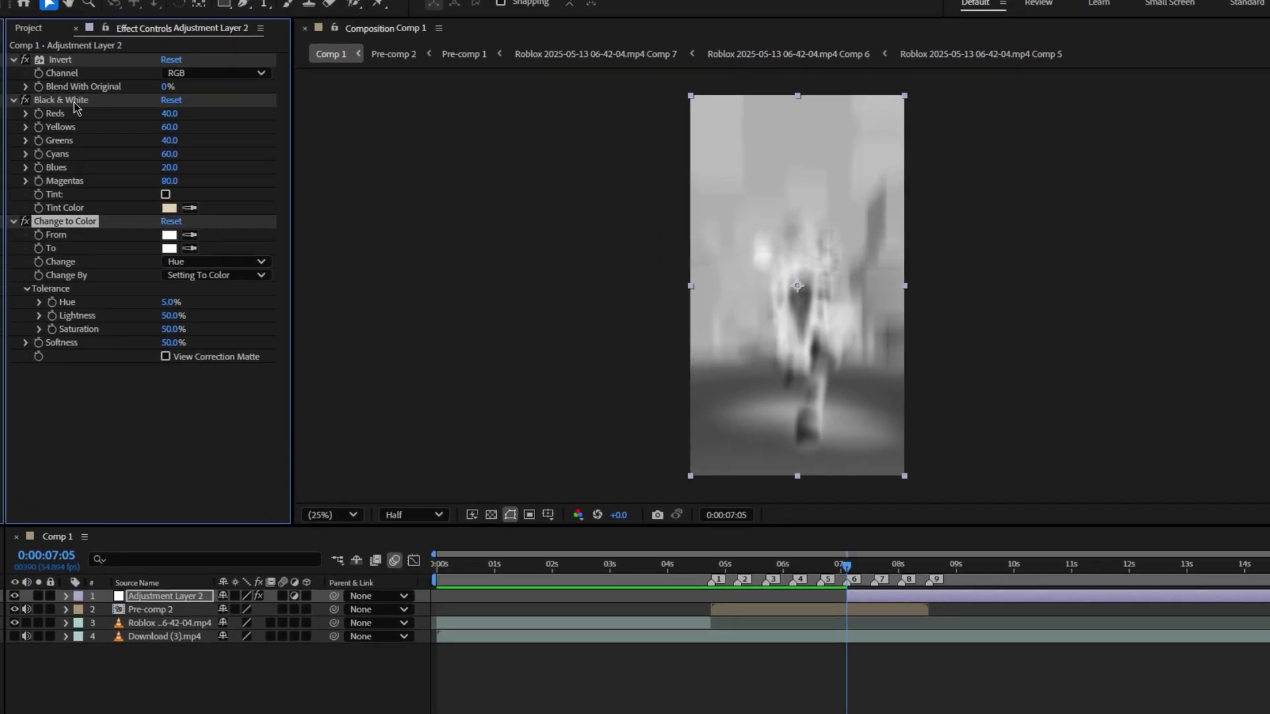
pyautogui.click(50, 103)
pyautogui.press('Delete')
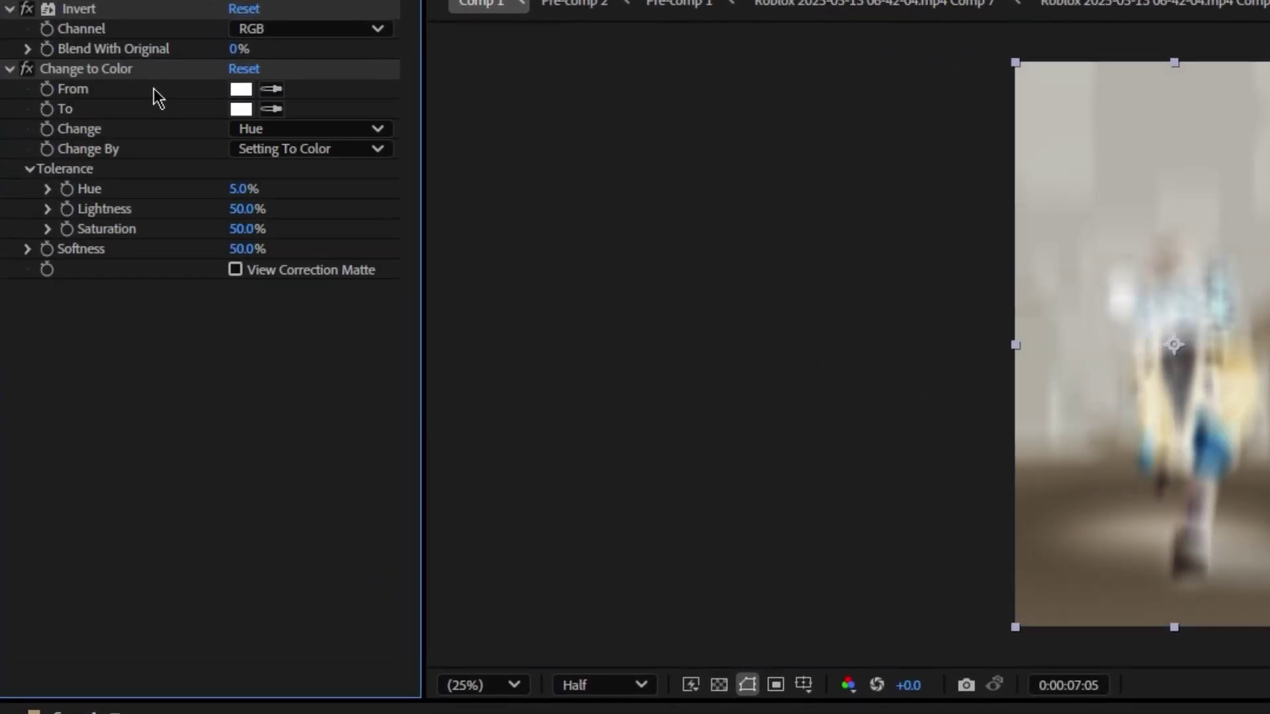
# Step: Set Change to Color's Hue, Lightness and Saturation tolerances to 100%, Softness to 0%, and the To color to bright red
pyautogui.moveTo(241, 190); pyautogui.dragTo(731, 180)
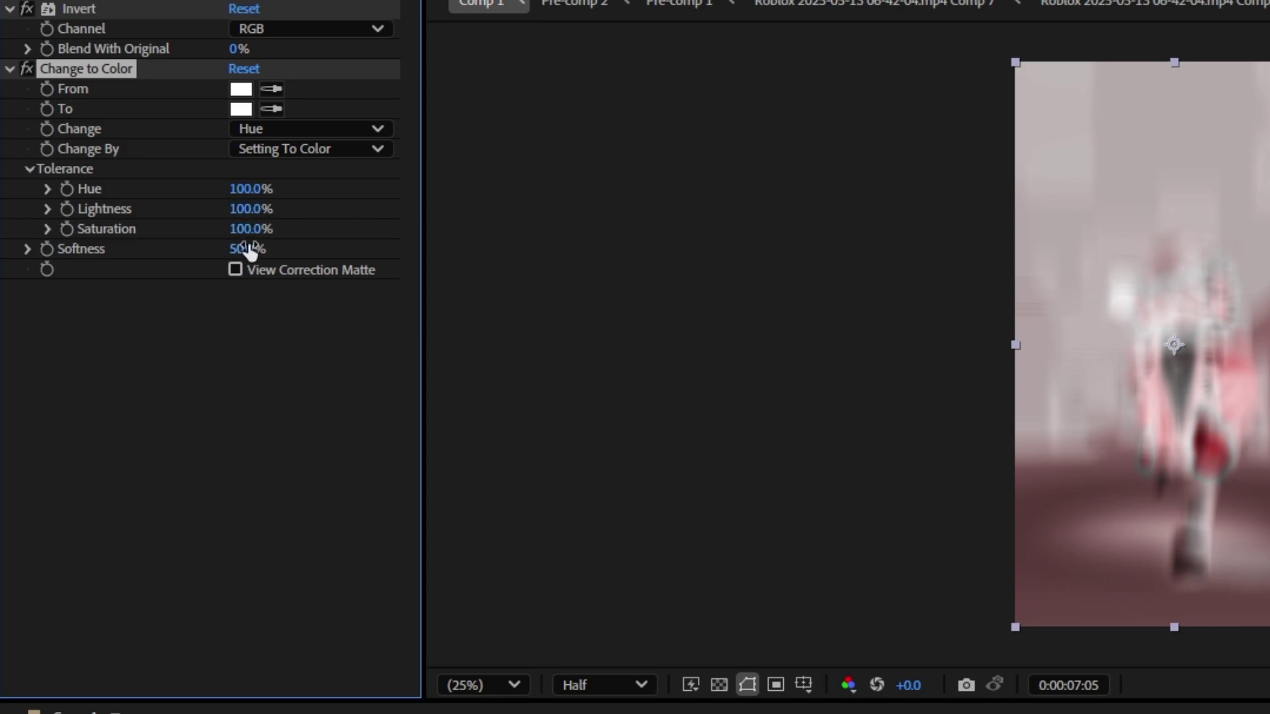
pyautogui.click(237, 109)
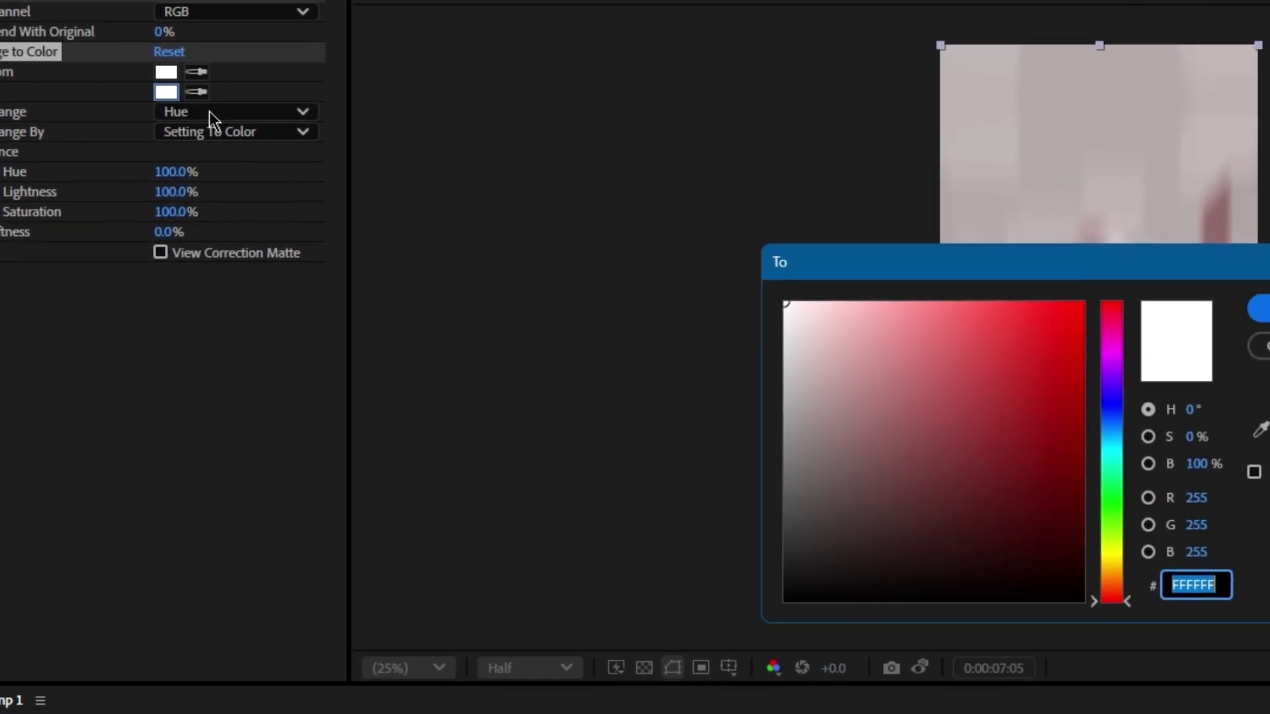
pyautogui.moveTo(649, 272); pyautogui.dragTo(944, 165)
pyautogui.click(907, 217)
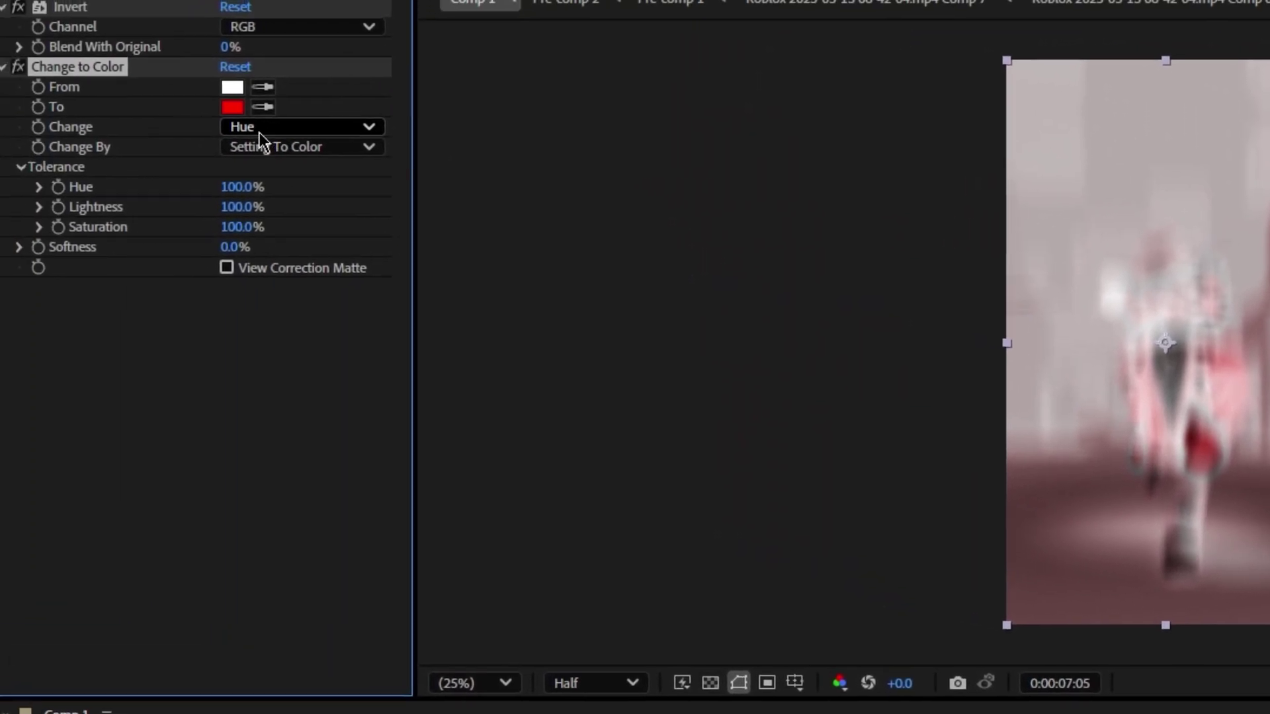
# Step: Try Hue & Saturation for Change to Color, and replace that effect with Black & White on Adjustment Layer 2
pyautogui.click(268, 130)
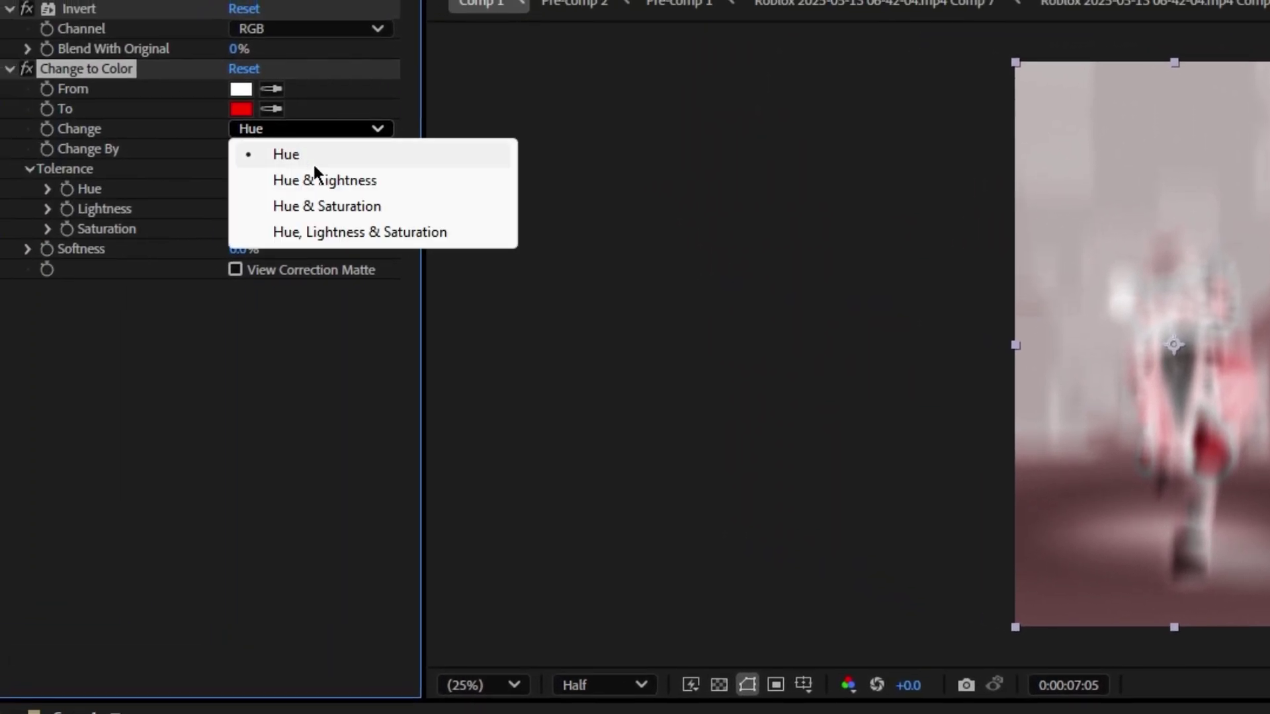
pyautogui.click(316, 205)
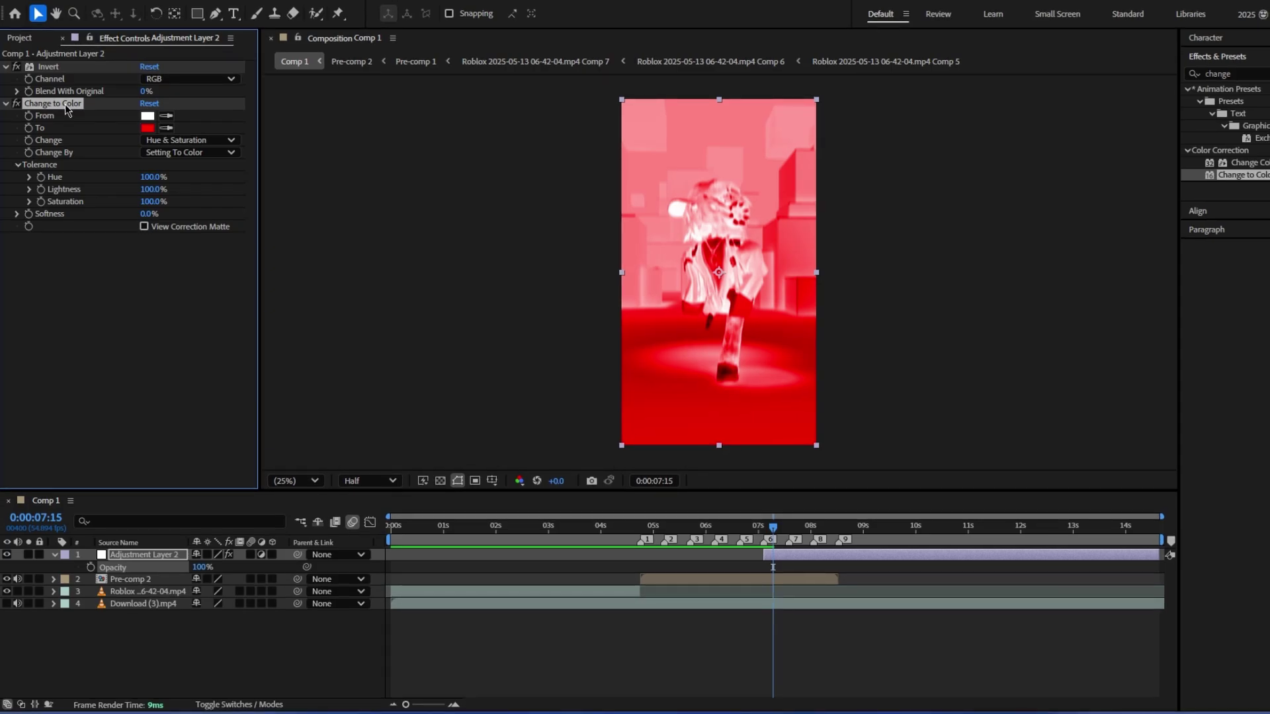
pyautogui.press('Delete')
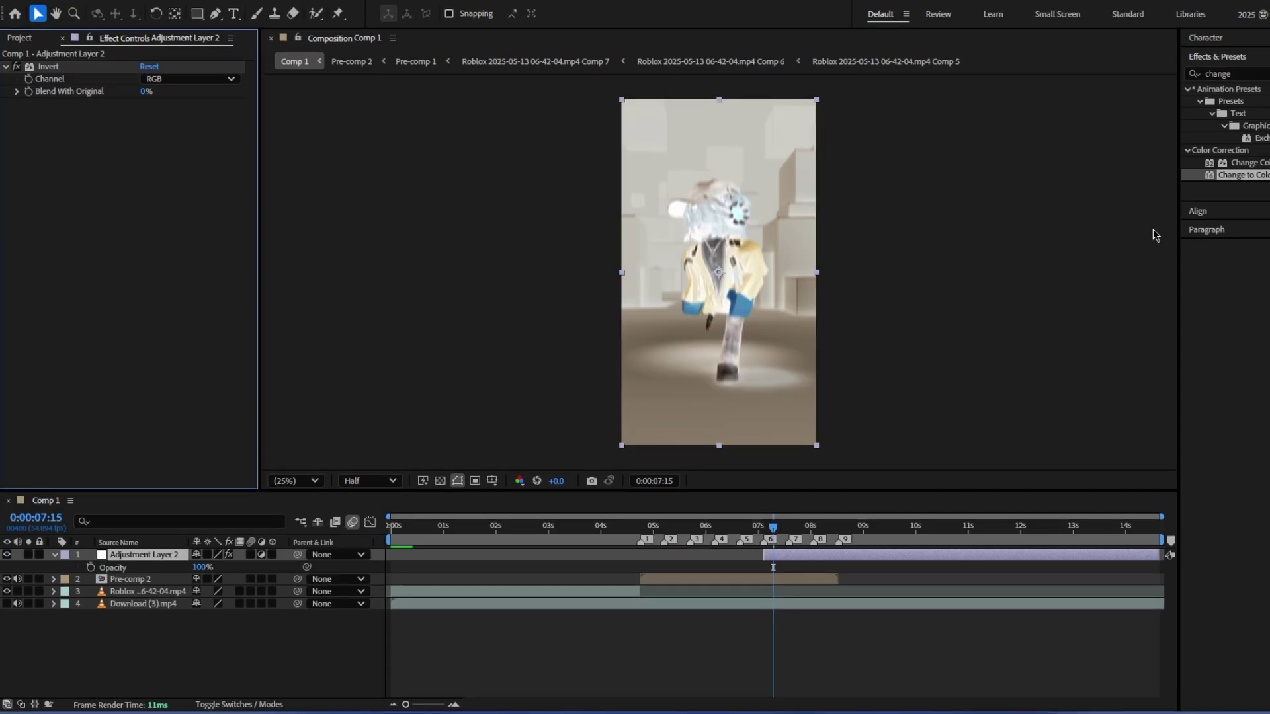
pyautogui.click(1238, 74)
pyautogui.write('black')
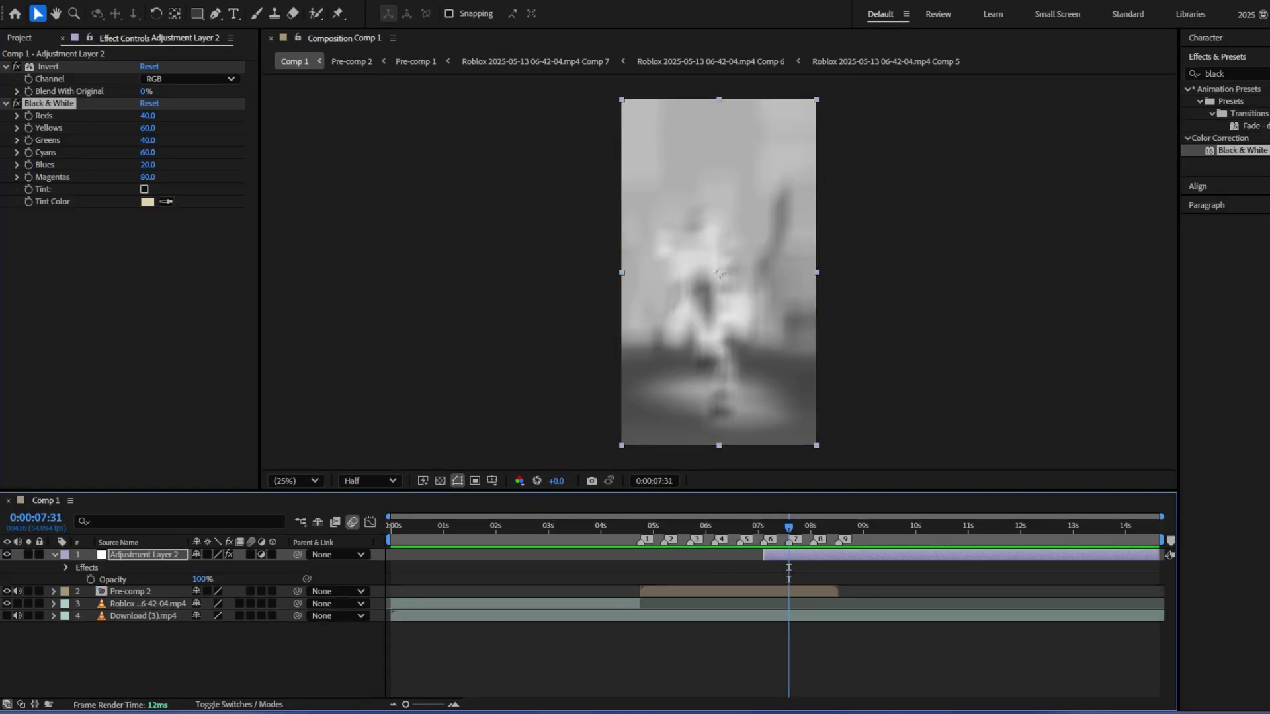
# Step: Split Adjustment Layer 2 at marker 7 (0:00:07:31), delete the part after it, and play back the inverted section
pyautogui.moveTo(405, 704)
pyautogui.mouseDown()
pyautogui.moveTo(465, 708)
pyautogui.moveTo(402, 707)
pyautogui.mouseUp()
pyautogui.hotkey('ctrl', 'shift', 'd')
pyautogui.press('Delete')
pyautogui.click(756, 527)
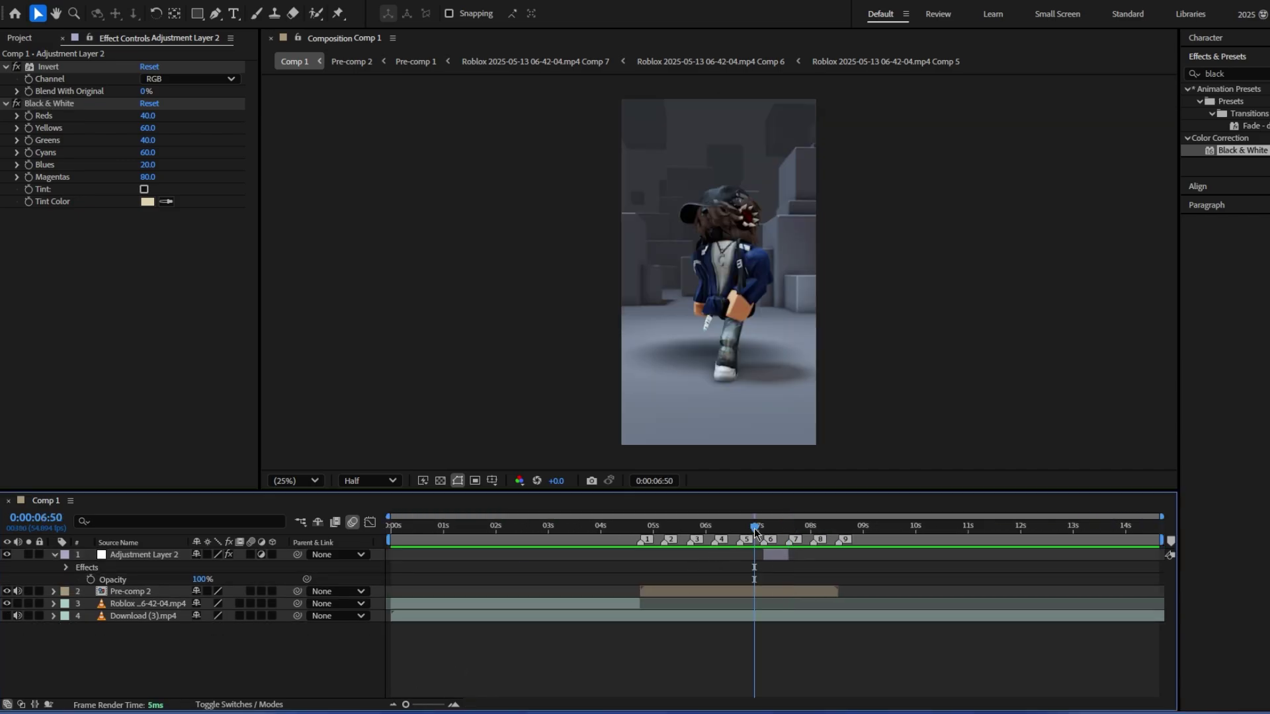
pyautogui.press('space')
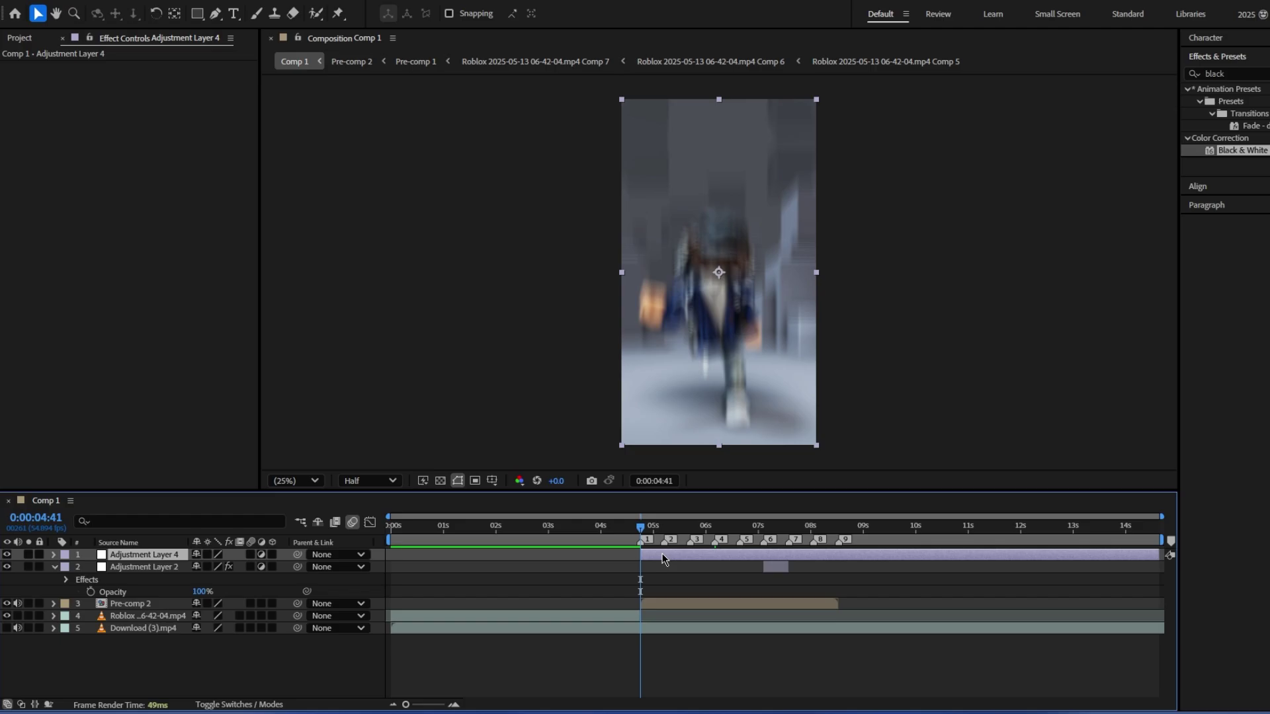
# Step: Find the Change to Color effect and apply it to Adjustment Layer 4
pyautogui.click(1247, 74)
pyautogui.write('change')
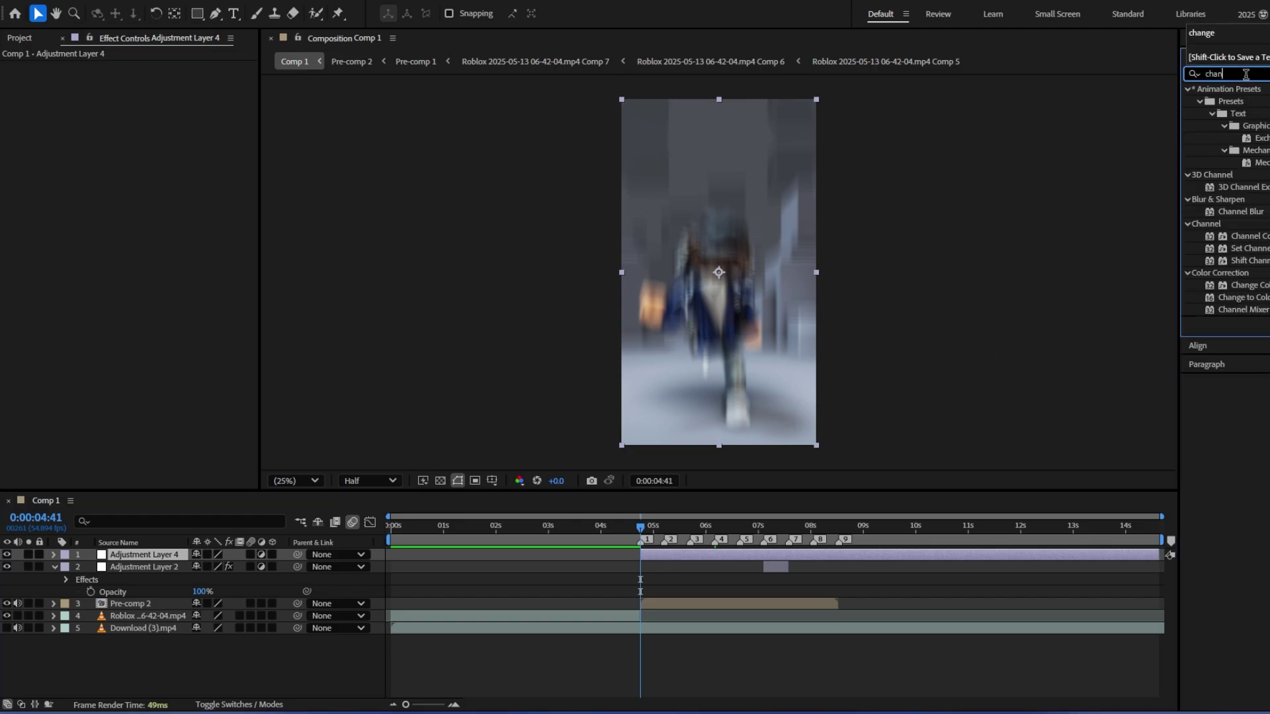
pyautogui.moveTo(1236, 175); pyautogui.dragTo(791, 144)
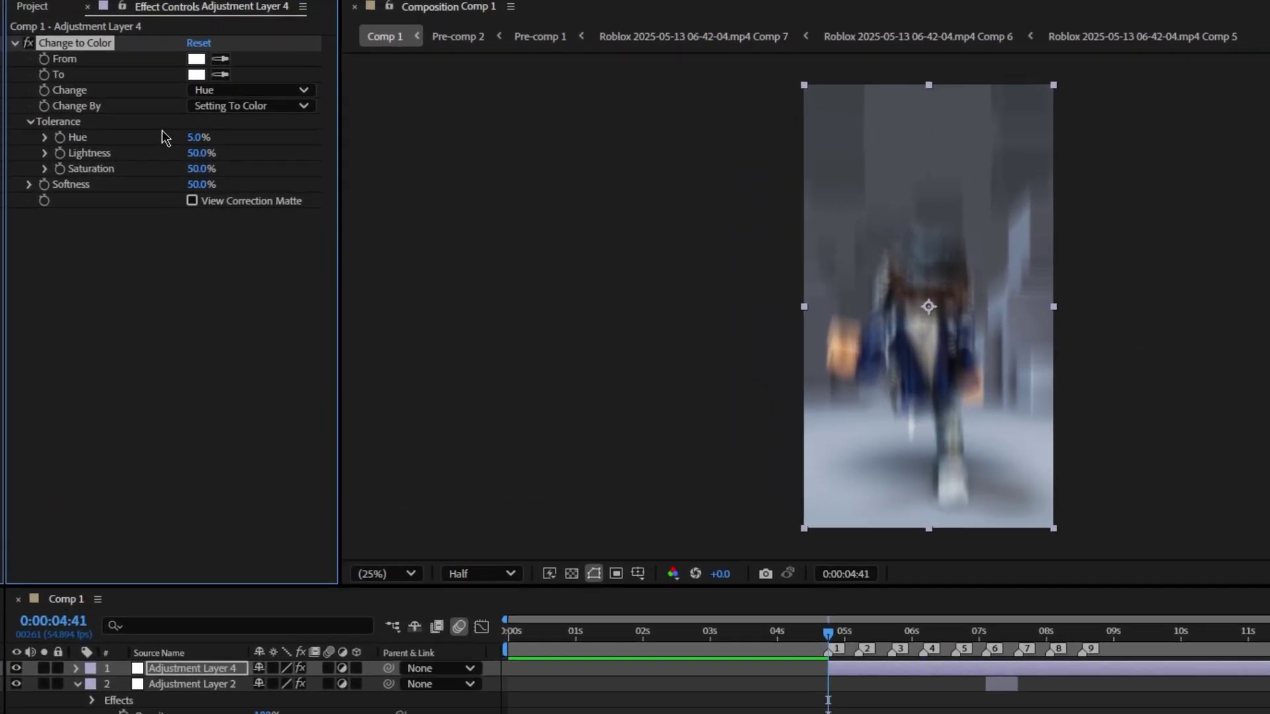
# Step: Set Change to Color's three tolerances to 100%, Softness to 0%, Change to Hue & Saturation, and the To color to bright red
pyautogui.moveTo(151, 140); pyautogui.dragTo(255, 169)
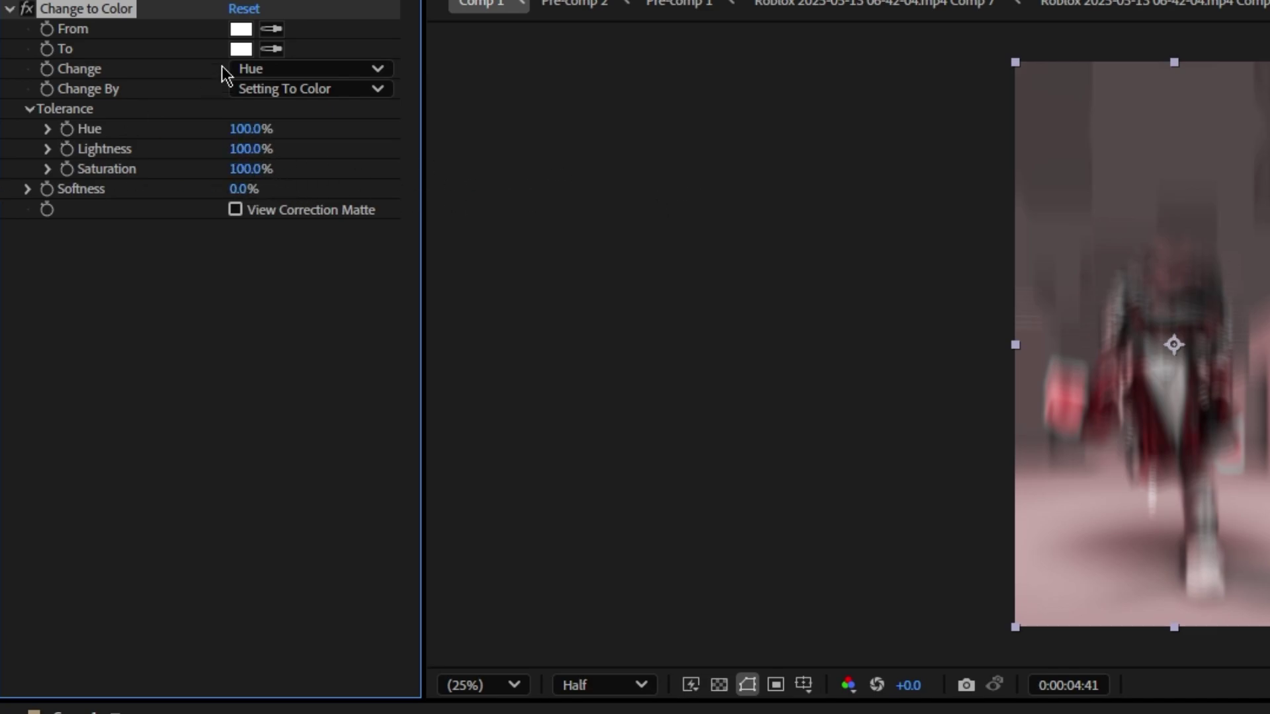
pyautogui.click(250, 70)
pyautogui.click(224, 45)
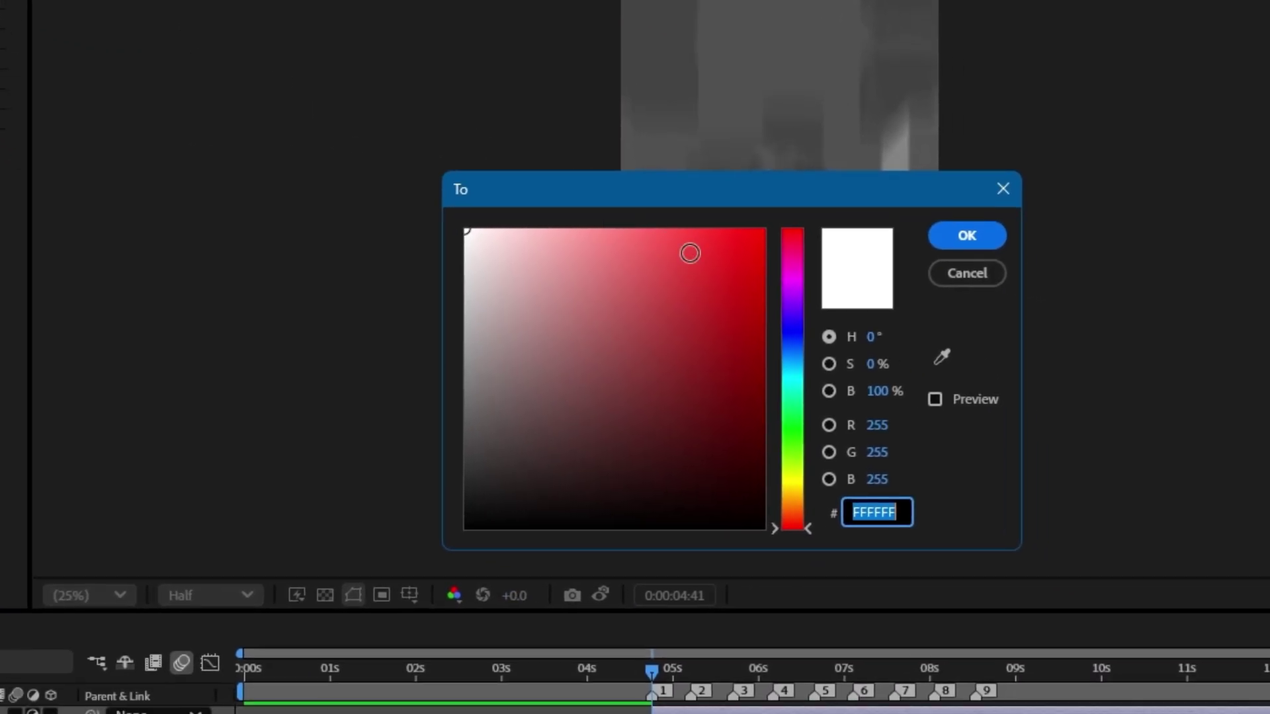
pyautogui.write('FF0000')
pyautogui.click(893, 213)
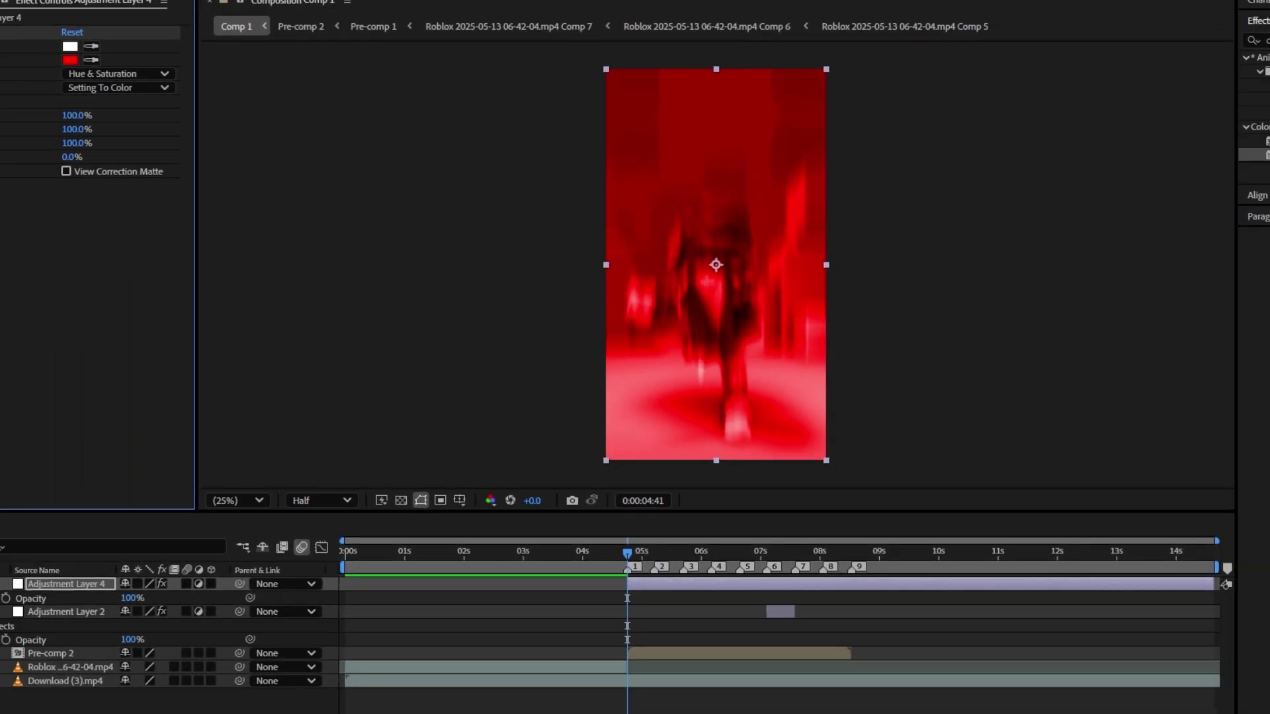
# Step: Start keyframing Adjustment Layer 4's opacity at 100% and make the layer begin at marker 2 (0:00:05:11)
pyautogui.click(90, 567)
pyautogui.click(665, 531)
pyautogui.moveTo(666, 531); pyautogui.dragTo(689, 560)
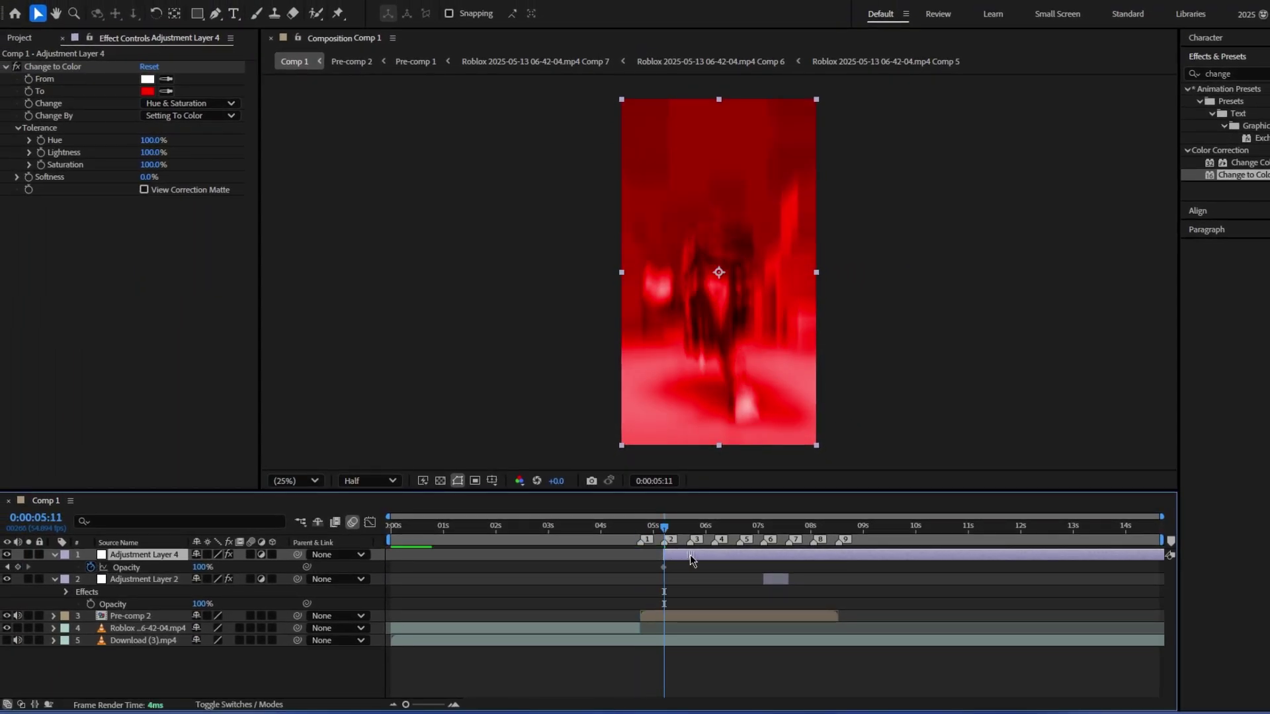
# Step: Keyframe Adjustment Layer 4's opacity to 0% at 0:00:05:35 and trim off the rest of the layer after that point
pyautogui.moveTo(422, 704); pyautogui.dragTo(434, 707)
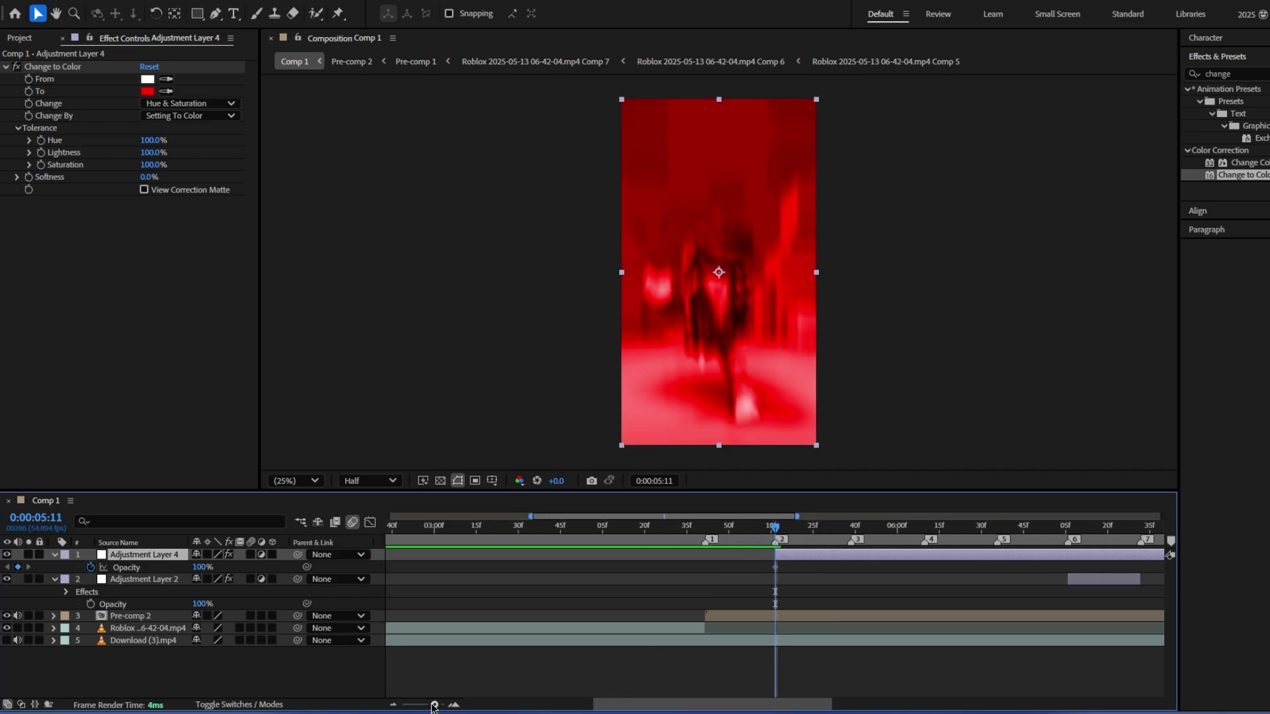
pyautogui.moveTo(832, 529); pyautogui.dragTo(843, 530)
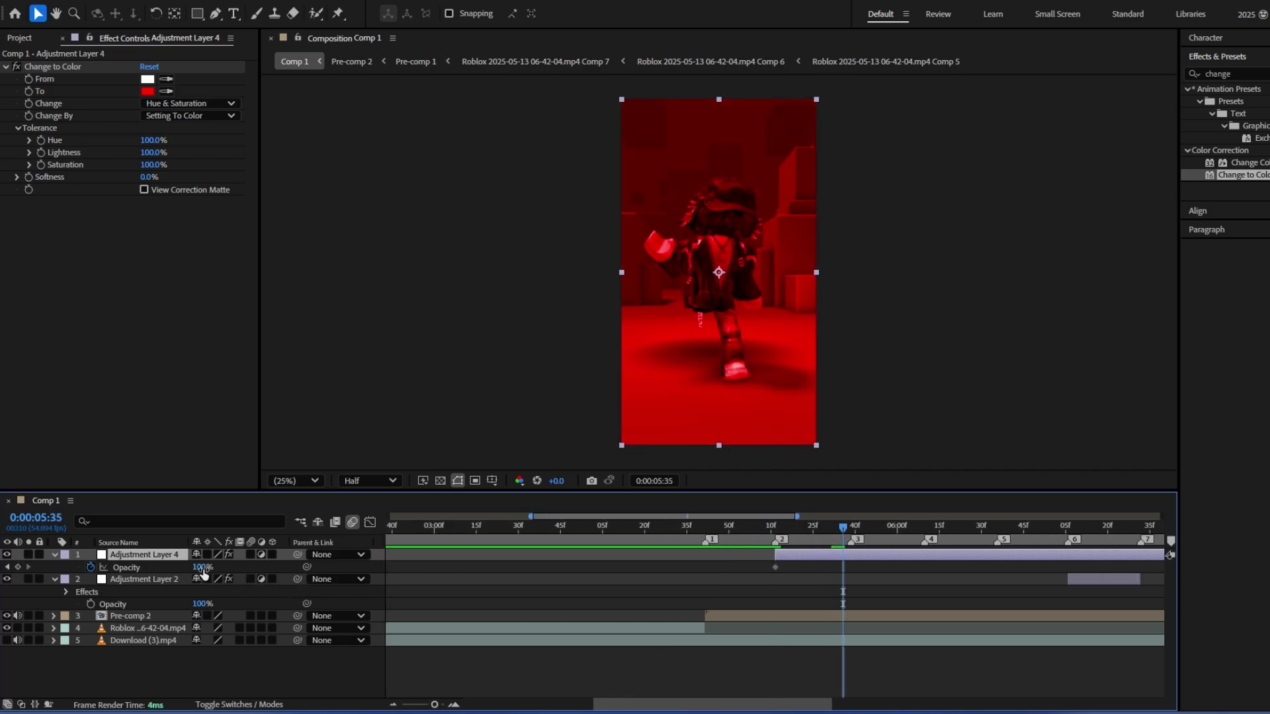
pyautogui.moveTo(203, 570); pyautogui.dragTo(132, 573)
pyautogui.hotkey('ctrl', 'shift', 'd')
pyautogui.press('Delete')
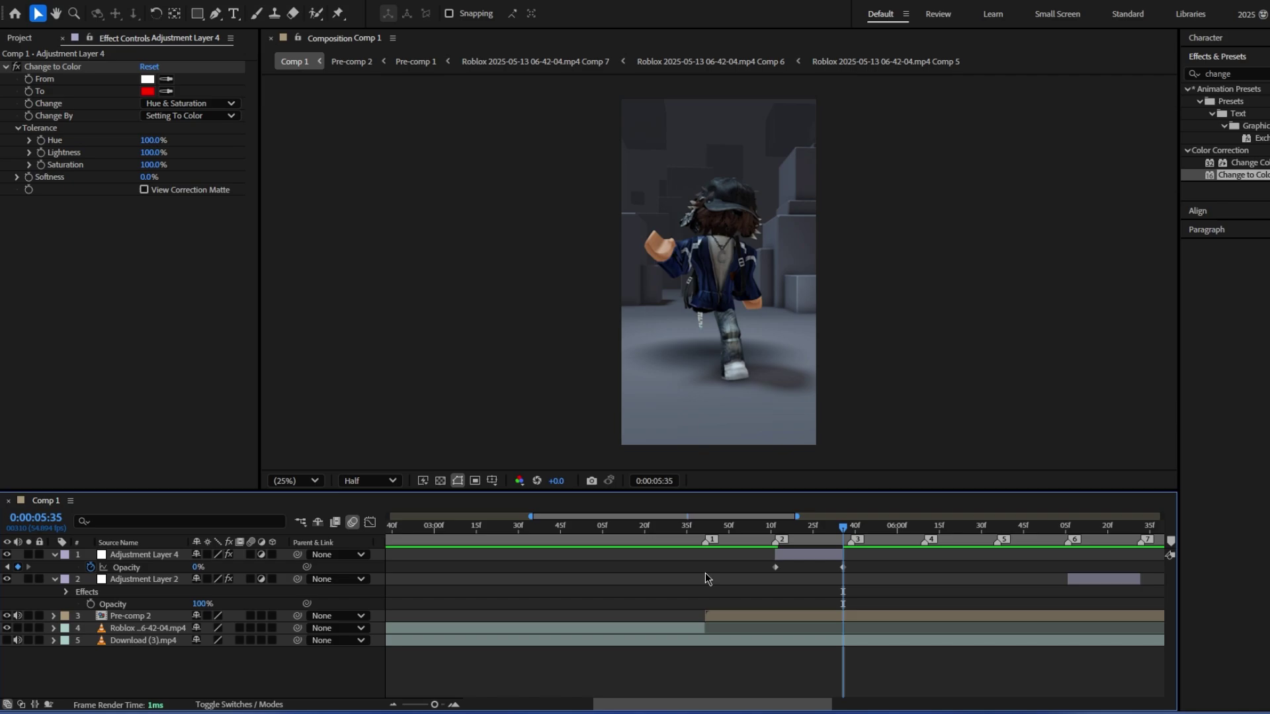
pyautogui.click(735, 537)
pyautogui.press('space')
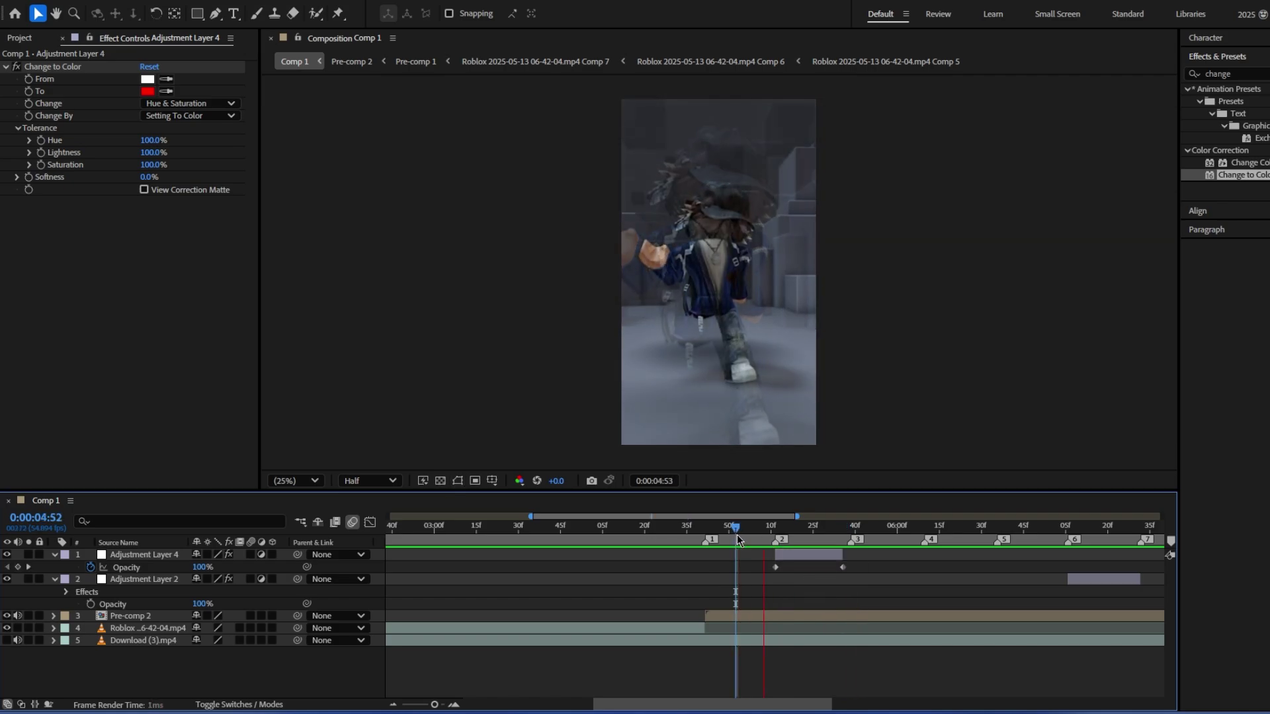
pyautogui.press('space')
# Step: Change the To color of Adjustment Layer 4's Change to Color effect to a slightly muted blue with a 215° hue
pyautogui.click(812, 557)
pyautogui.press('i')
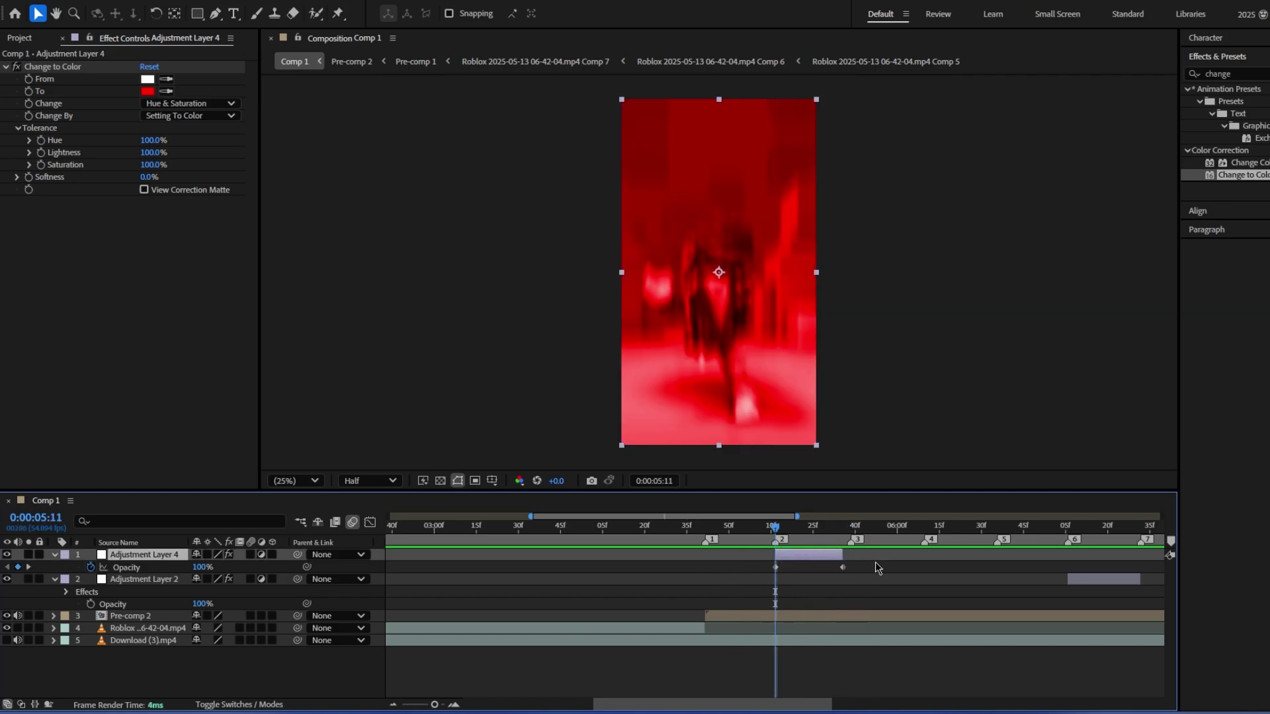
pyautogui.click(148, 91)
pyautogui.click(726, 332)
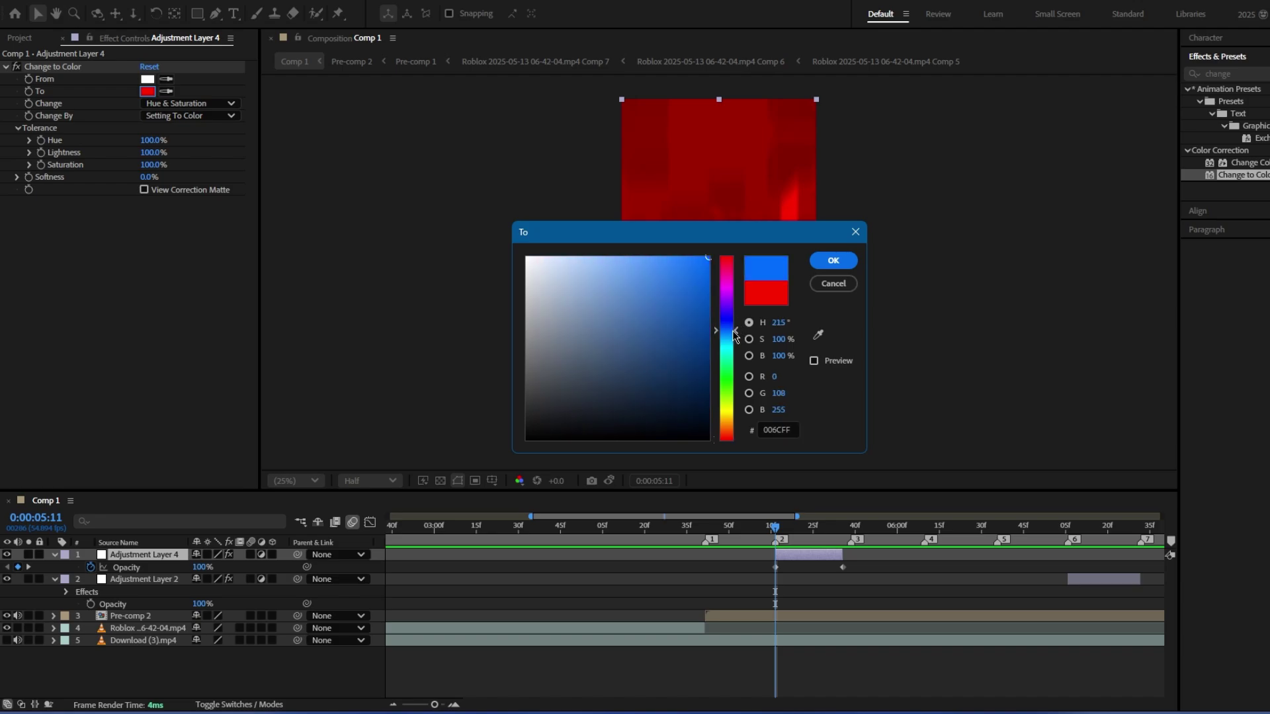
pyautogui.click(698, 318)
pyautogui.moveTo(698, 318); pyautogui.dragTo(692, 299)
pyautogui.click(833, 260)
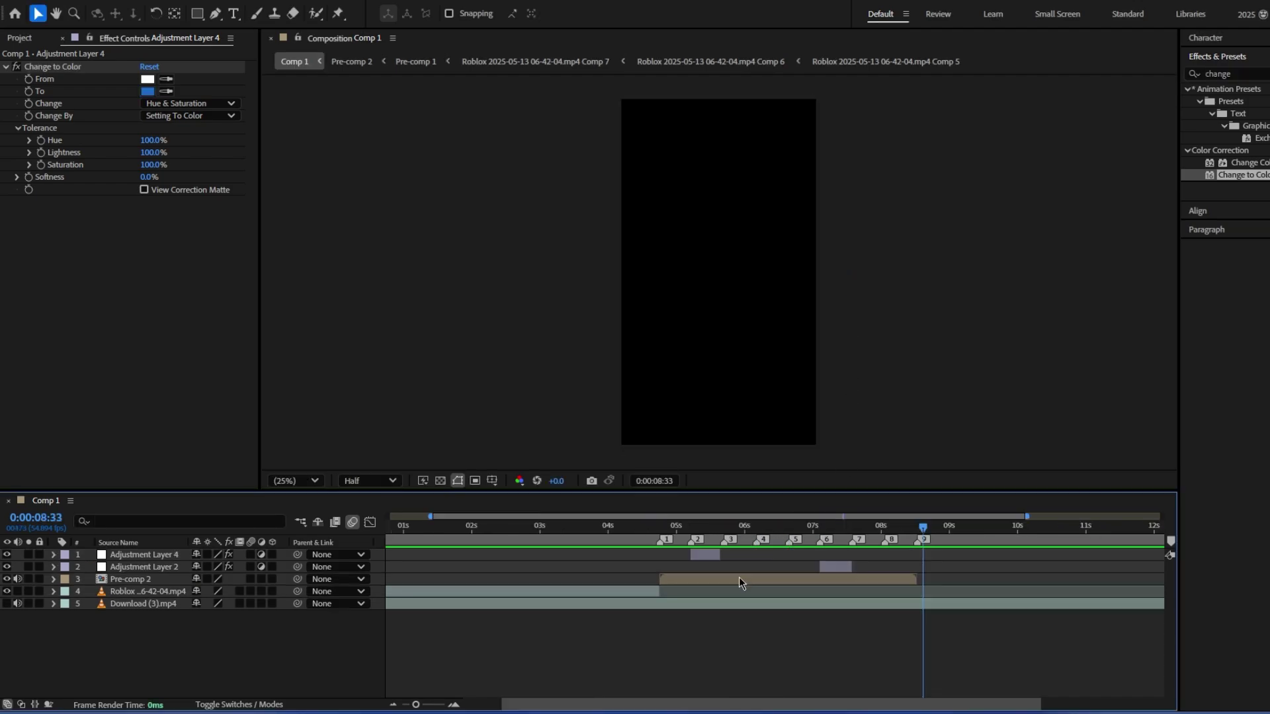
# Step: Pre-compose Adjustment Layer 4, Adjustment Layer 2 and Pre-comp 2 together
pyautogui.click(739, 581)
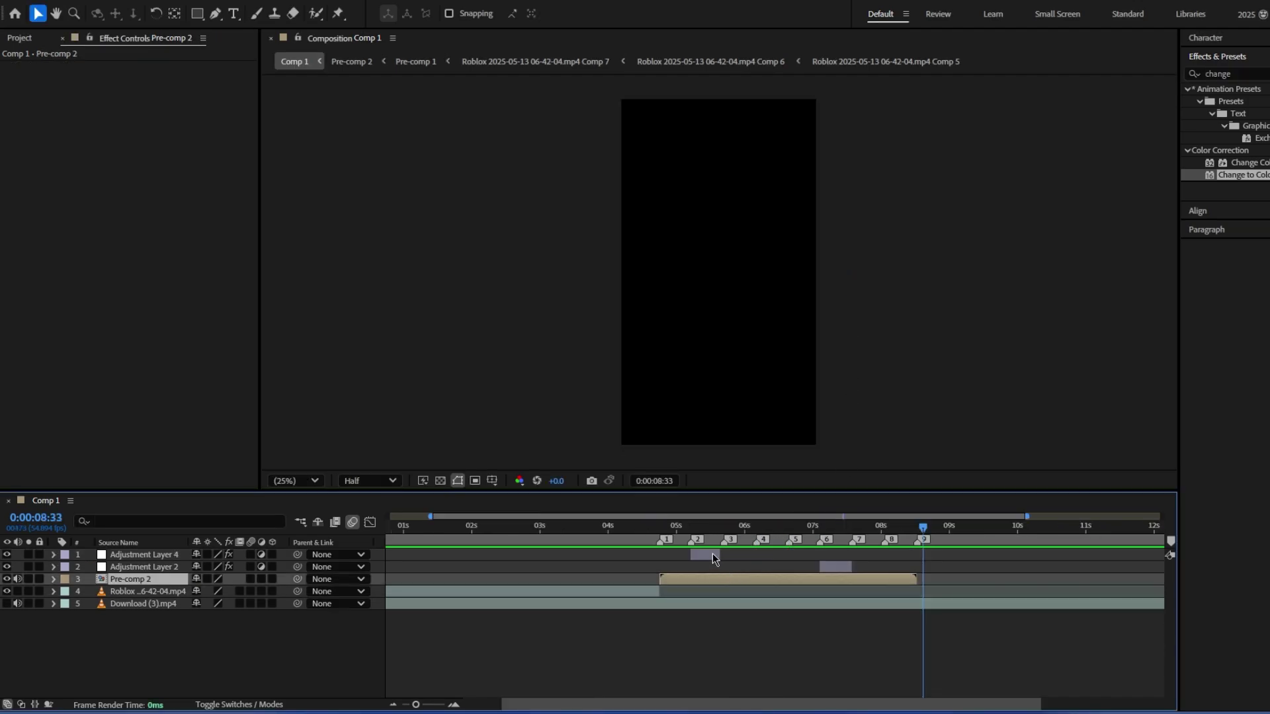
pyautogui.keyDown('shift'); pyautogui.click(713, 554); pyautogui.keyUp('shift')
pyautogui.rightClick(768, 577)
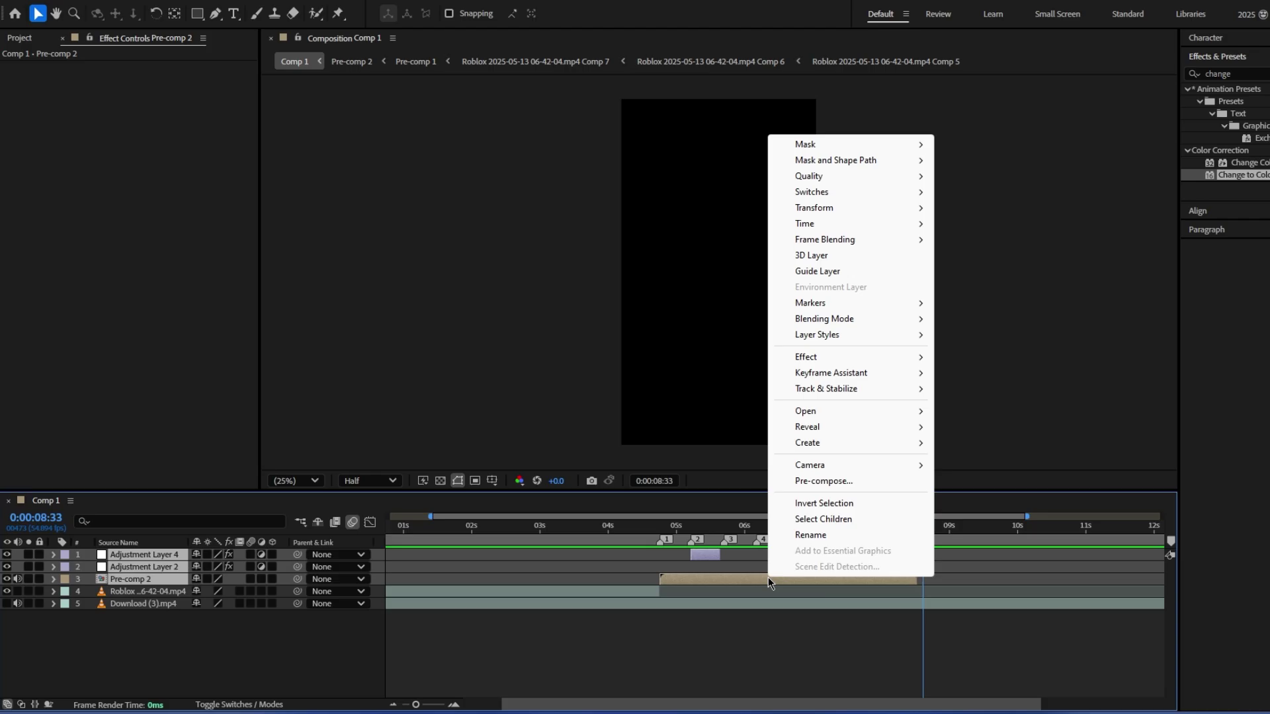
pyautogui.click(839, 487)
pyautogui.click(754, 450)
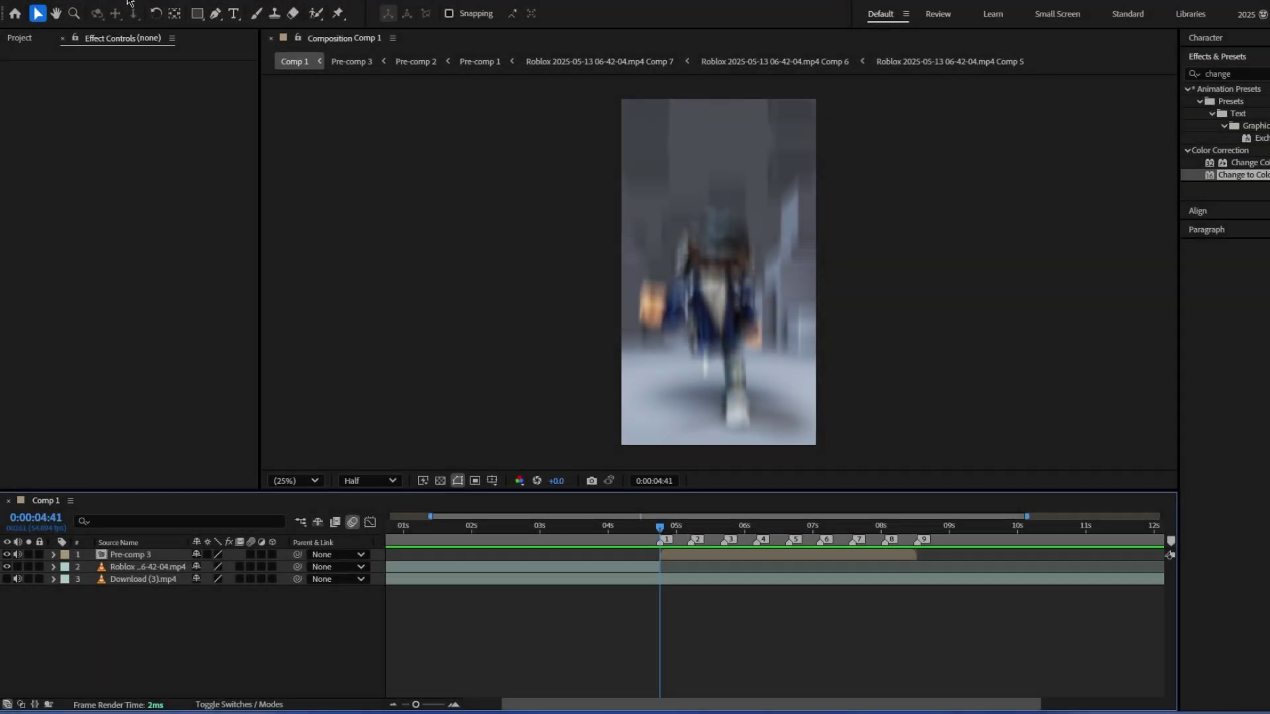
# Step: Create an adjustment layer above Pre-comp 3, trimmed and moved so that it starts at marker 4 (0:00:06:09)
pyautogui.click(129, 2)
pyautogui.click(404, 98)
pyautogui.hotkey('ctrl', 'shift', 'd')
pyautogui.click(643, 568)
pyautogui.press('Delete')
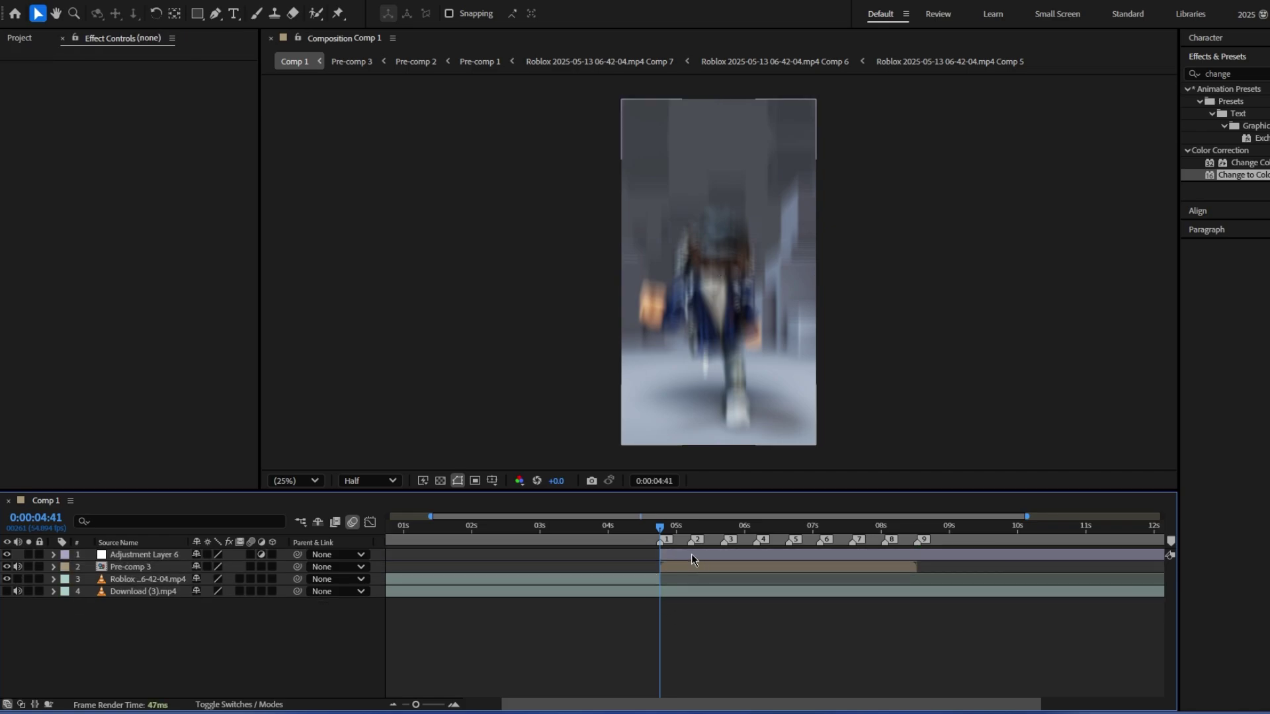
pyautogui.moveTo(692, 554); pyautogui.dragTo(769, 558)
pyautogui.click(756, 527)
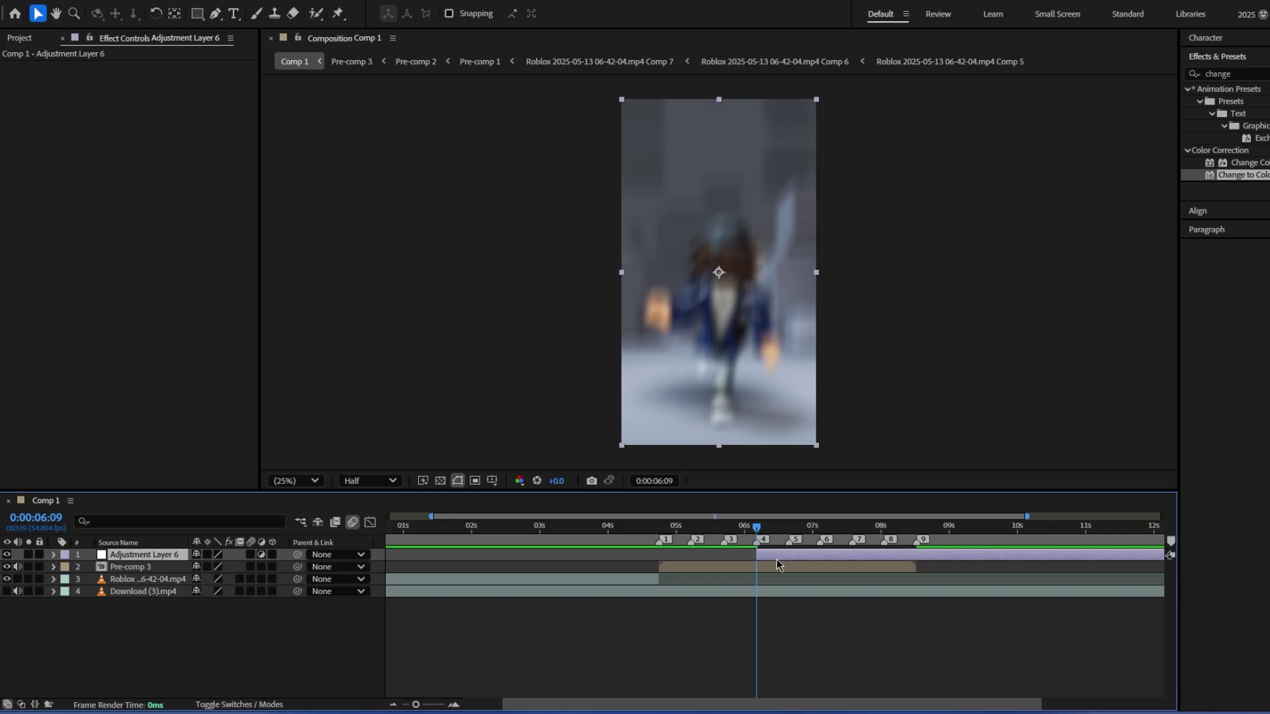
# Step: Apply the Warp effect to Adjustment Layer 6 and set its Warp Style to FishEye
pyautogui.click(1250, 73)
pyautogui.write('warp')
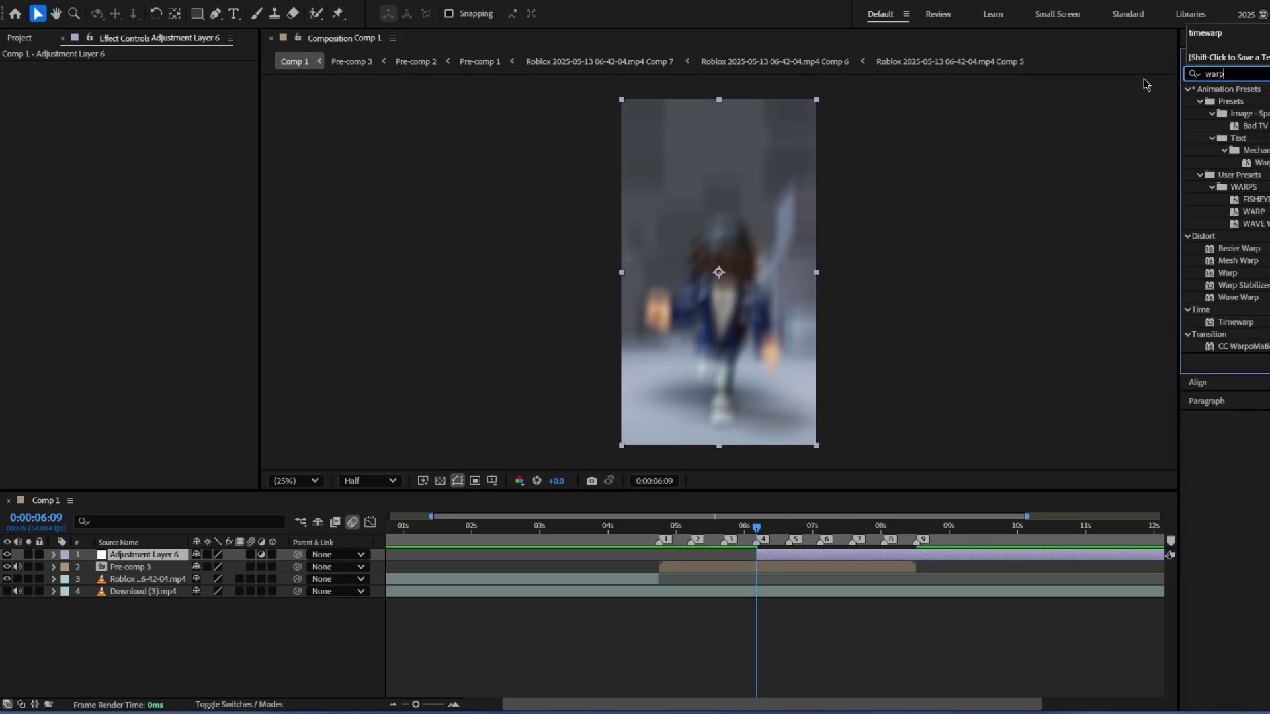
pyautogui.doubleClick(1228, 274)
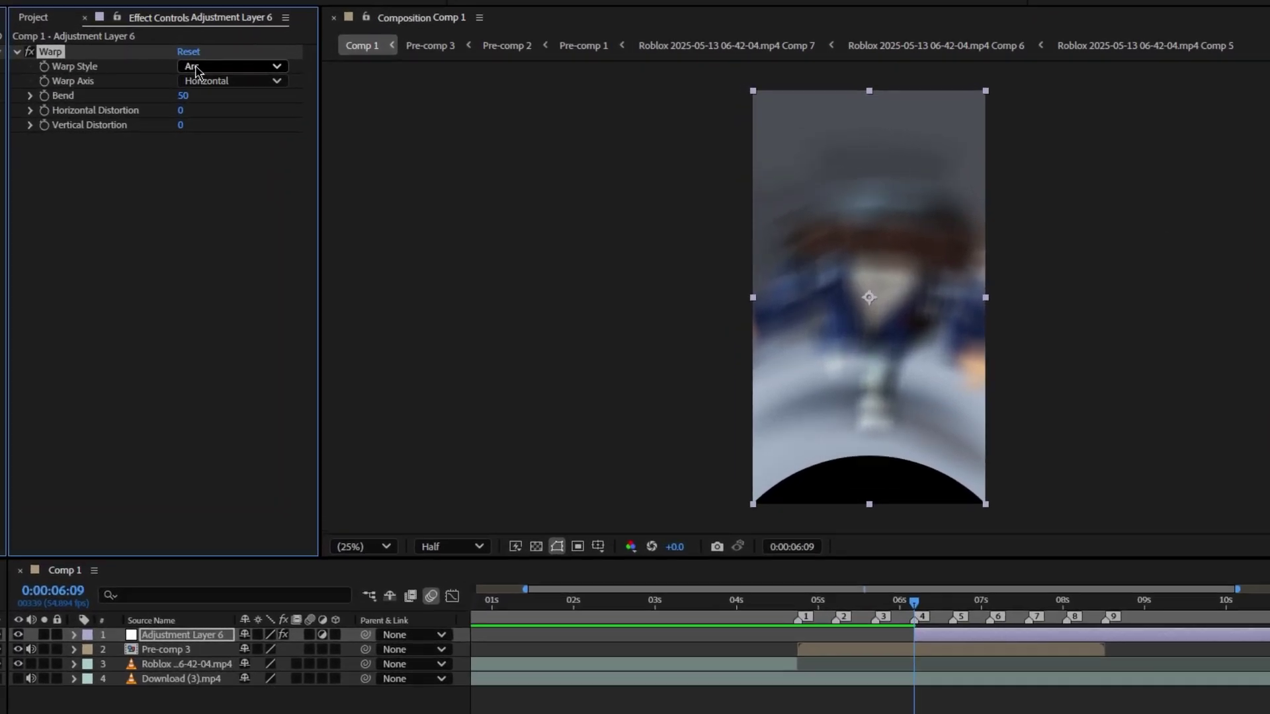
pyautogui.click(157, 80)
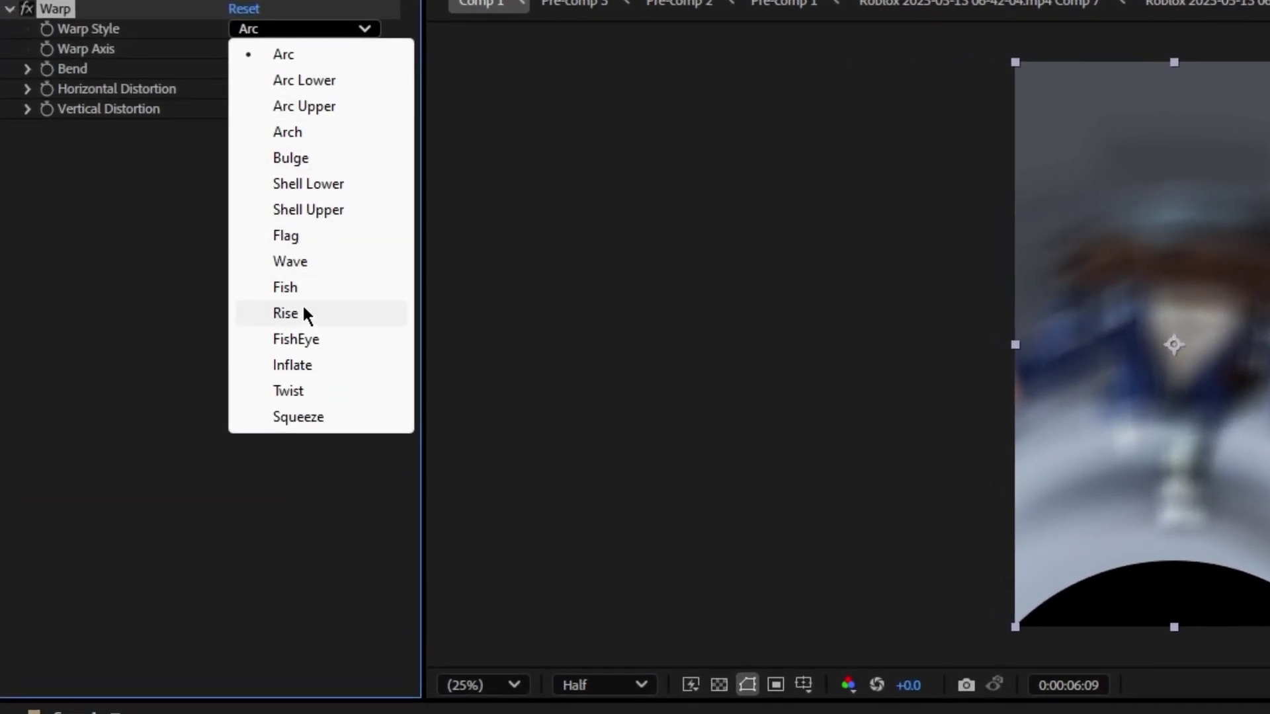
pyautogui.click(291, 335)
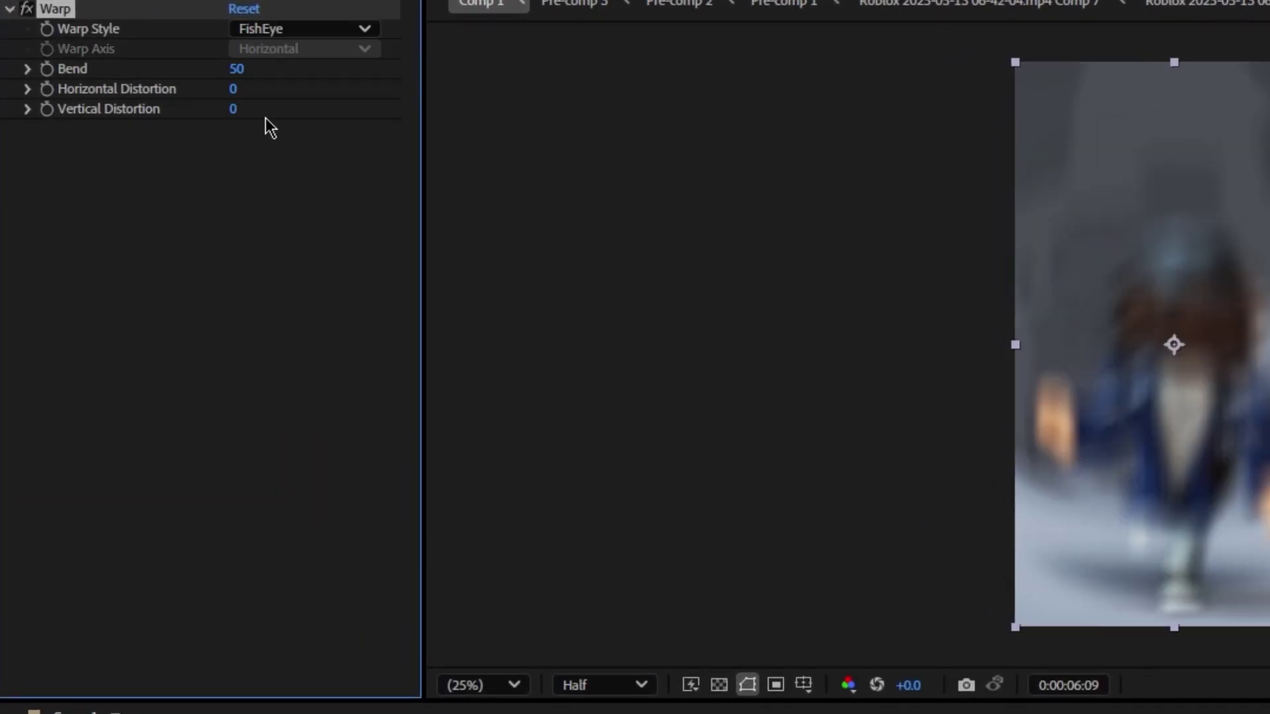
# Step: Set the Warp effect's Bend to 0 and start keyframing it at 0:00:06:09
pyautogui.click(240, 69)
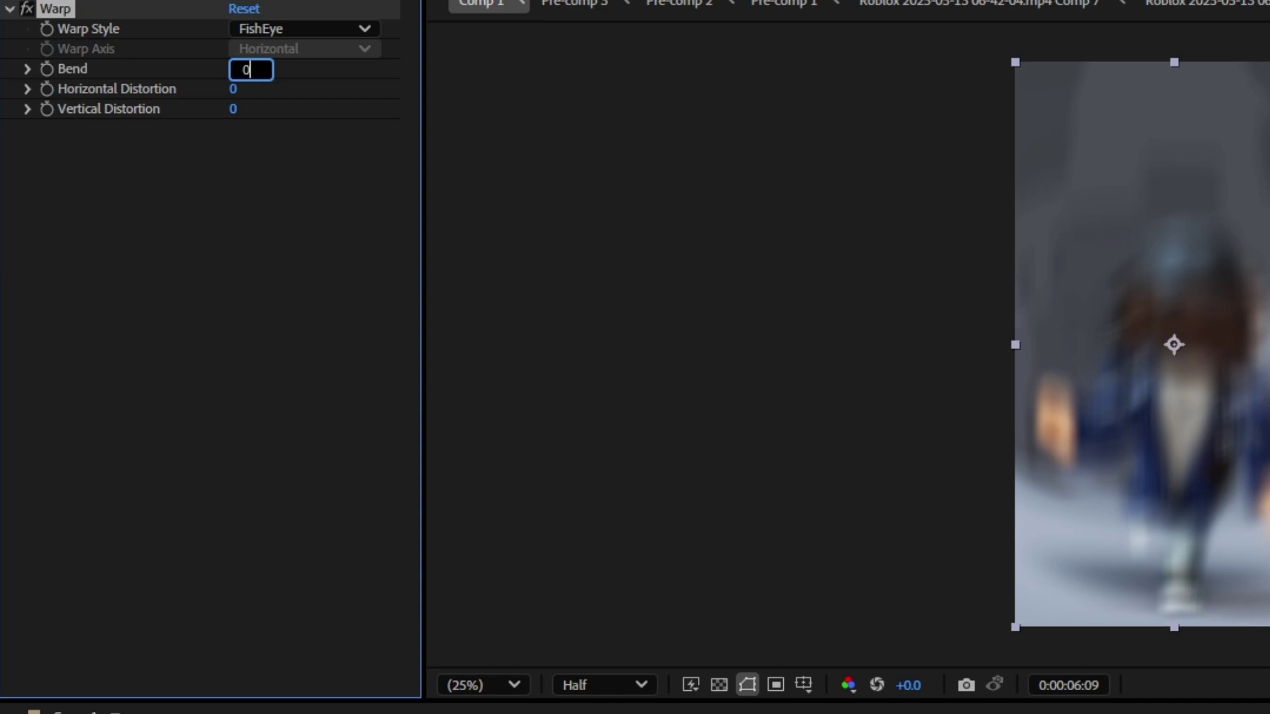
pyautogui.press('Return')
pyautogui.click(47, 69)
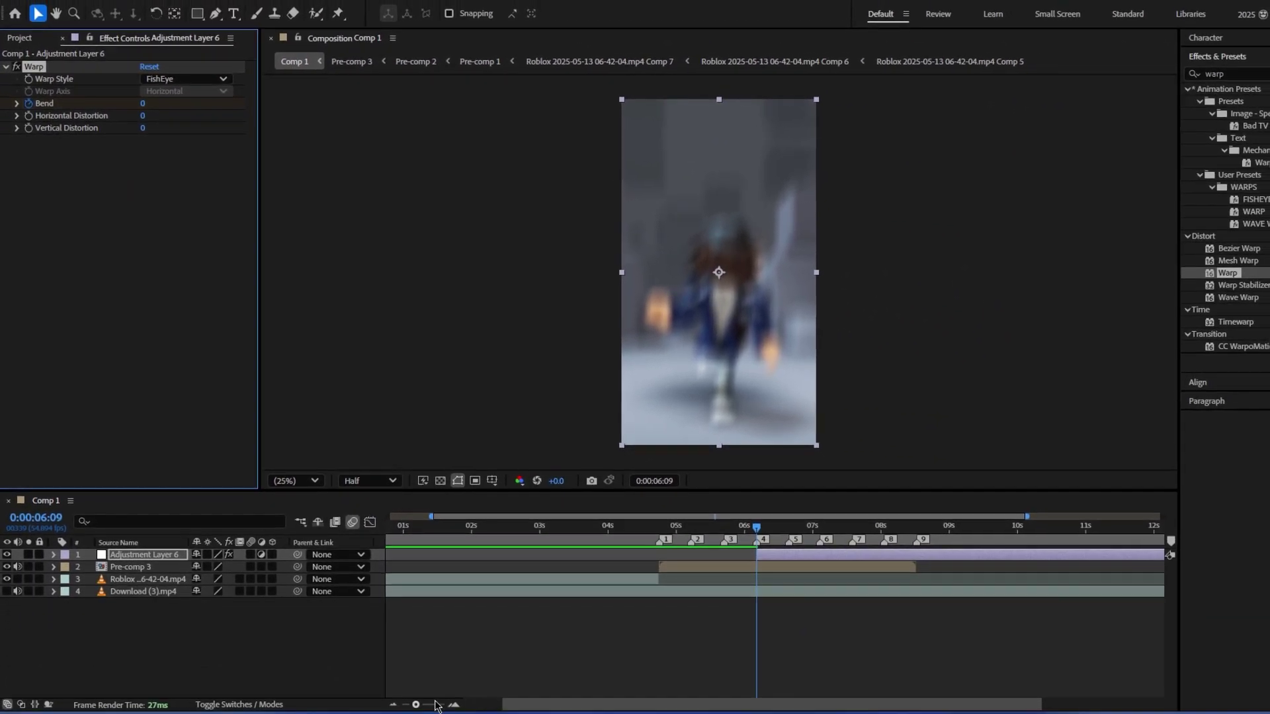
# Step: Extend the start of Adjustment Layer 6 to before marker 4 and shift its first Bend keyframe slightly earlier than 0:00:06:09
pyautogui.click(429, 705)
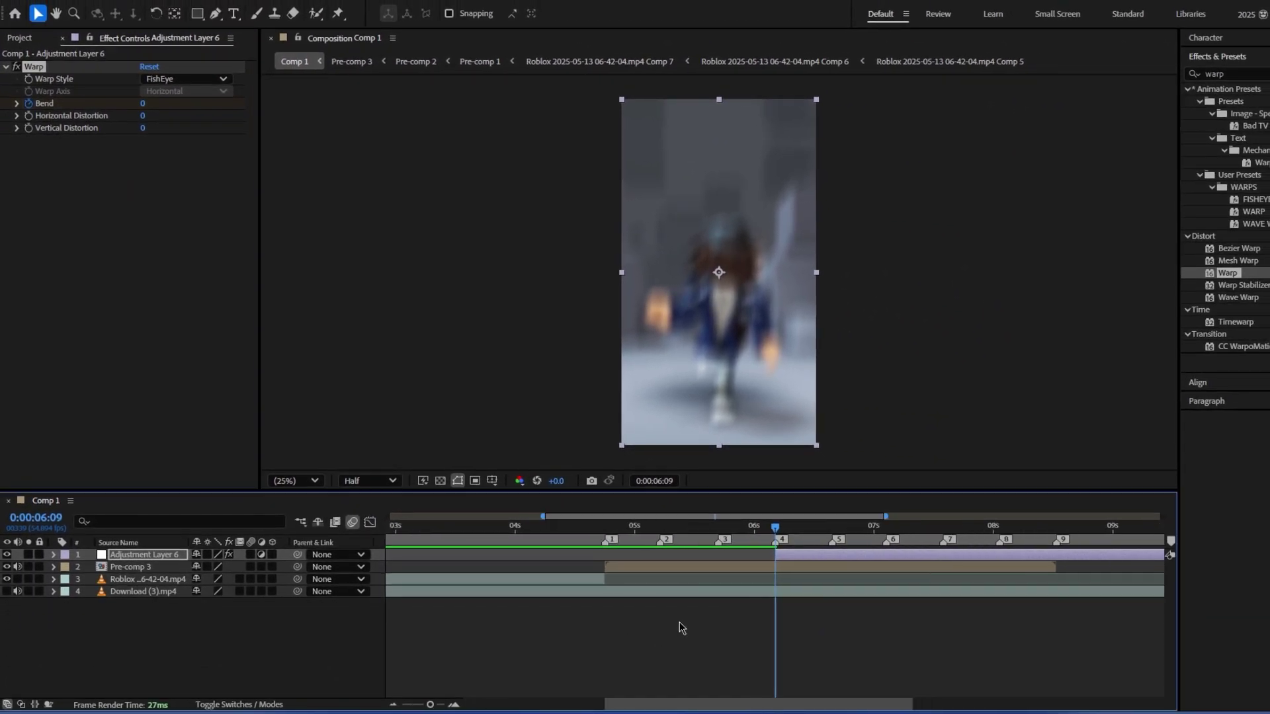
pyautogui.press('u')
pyautogui.click(794, 564)
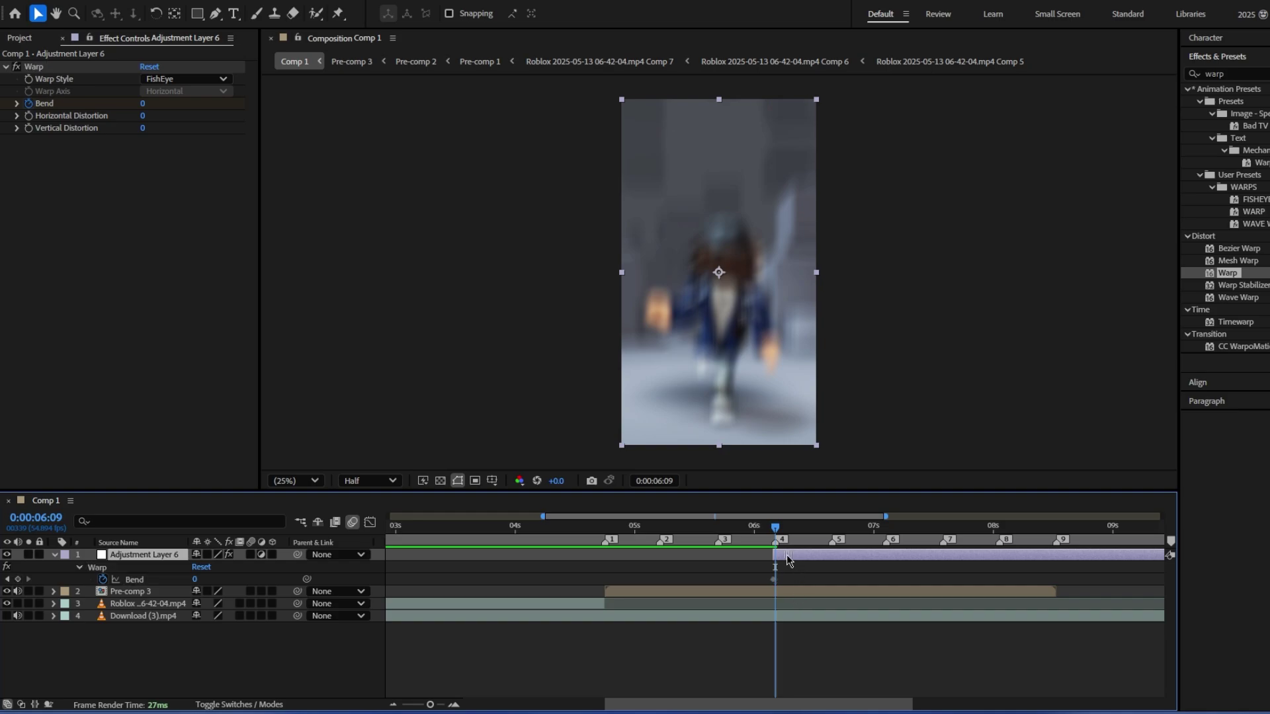
pyautogui.moveTo(786, 554); pyautogui.dragTo(769, 586)
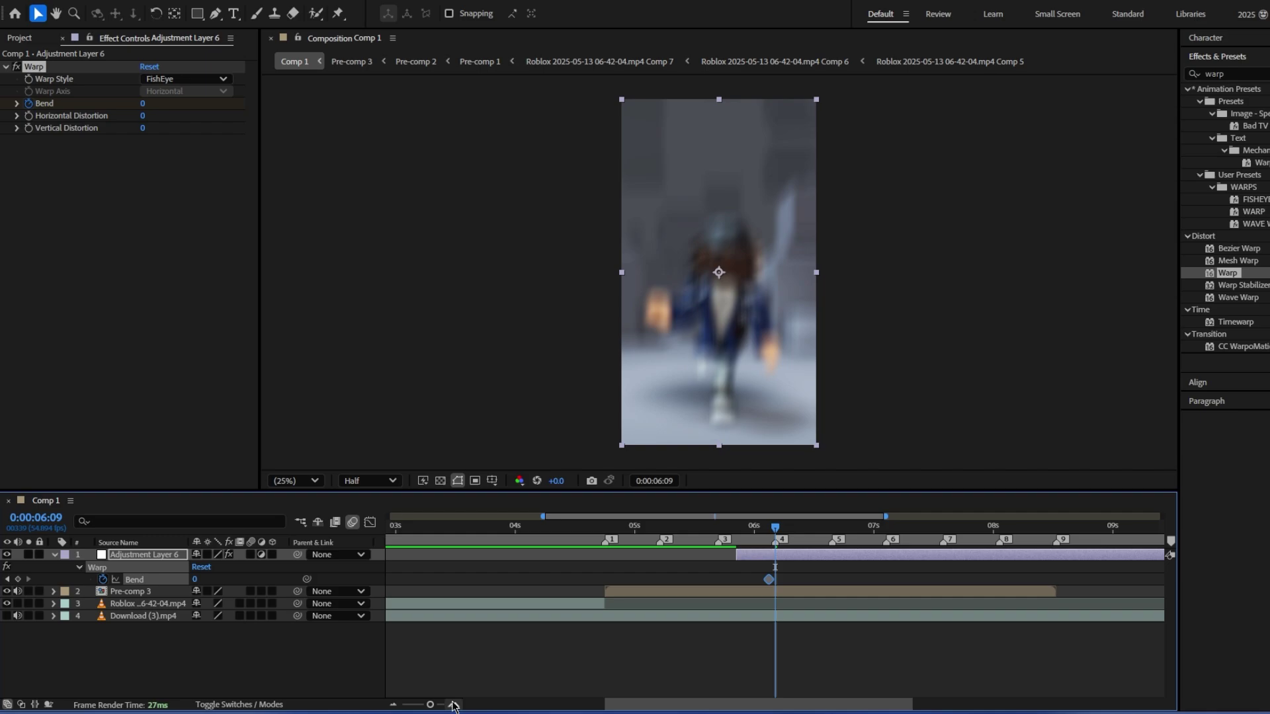
# Step: Set the Warp effect's Bend to -100 at 0:00:06:09
pyautogui.moveTo(631, 707); pyautogui.dragTo(635, 708)
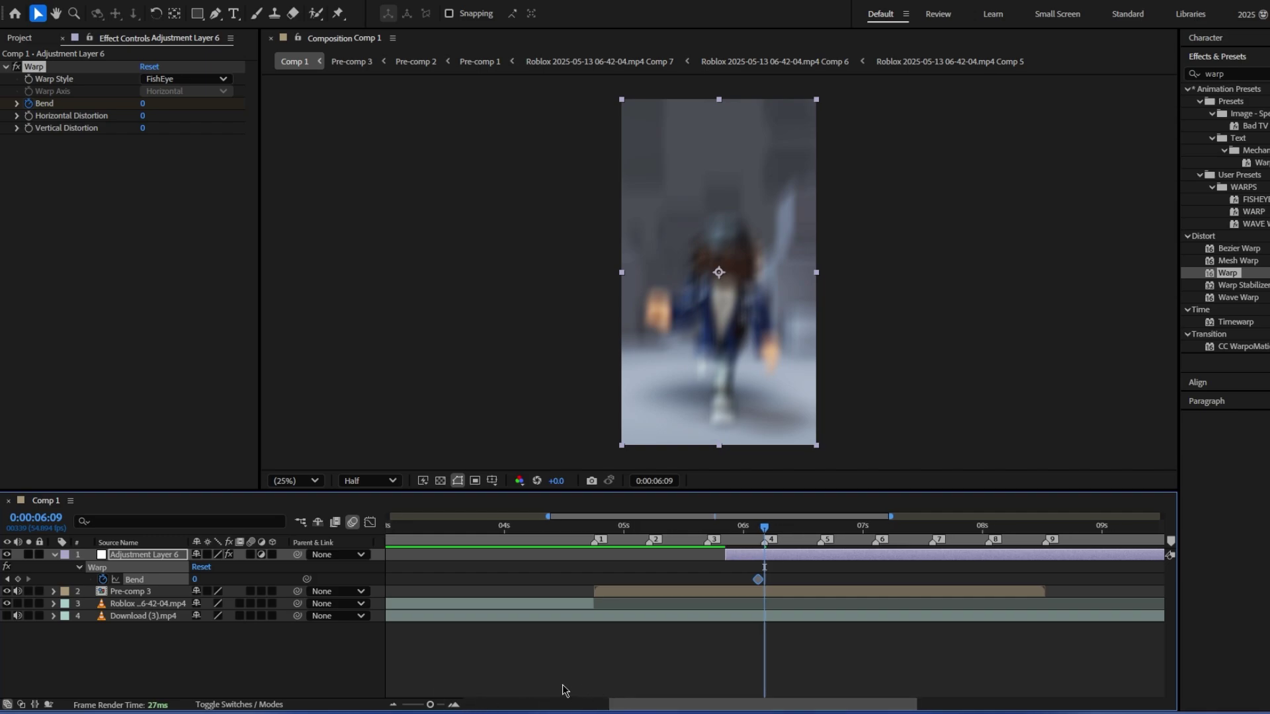
pyautogui.click(453, 705)
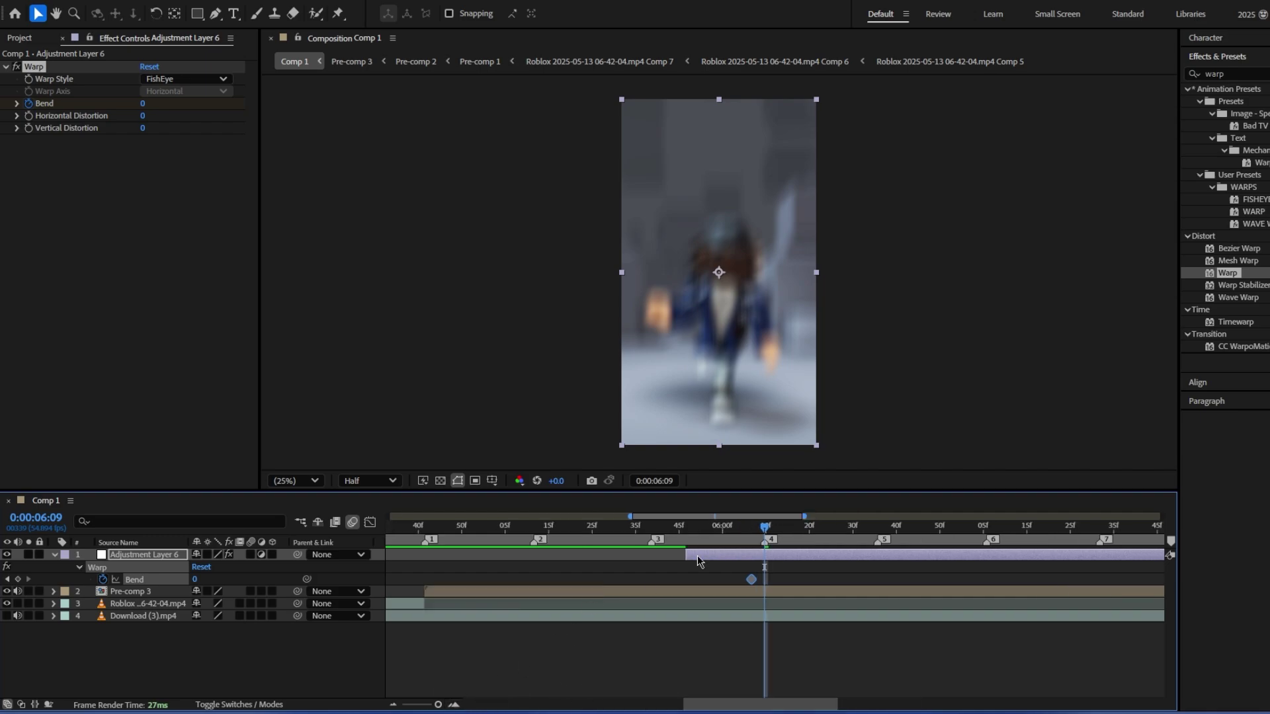
pyautogui.click(196, 580)
pyautogui.press('Return')
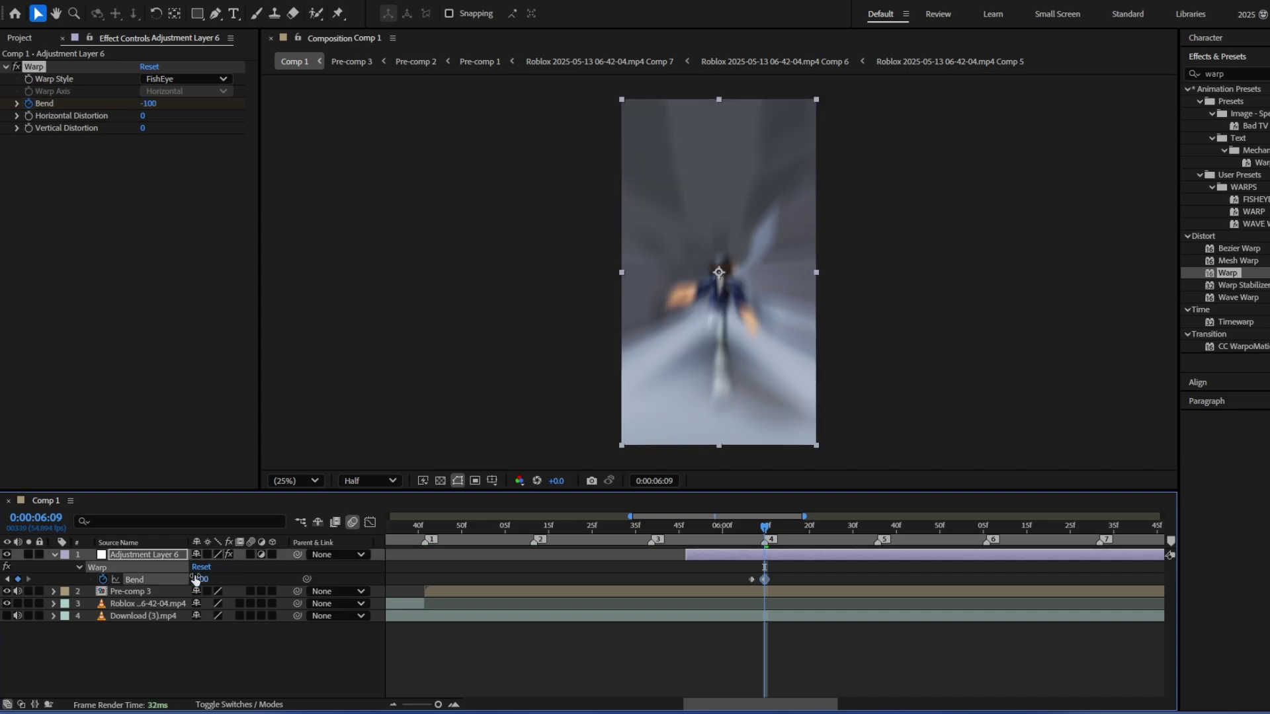
pyautogui.click(251, 551)
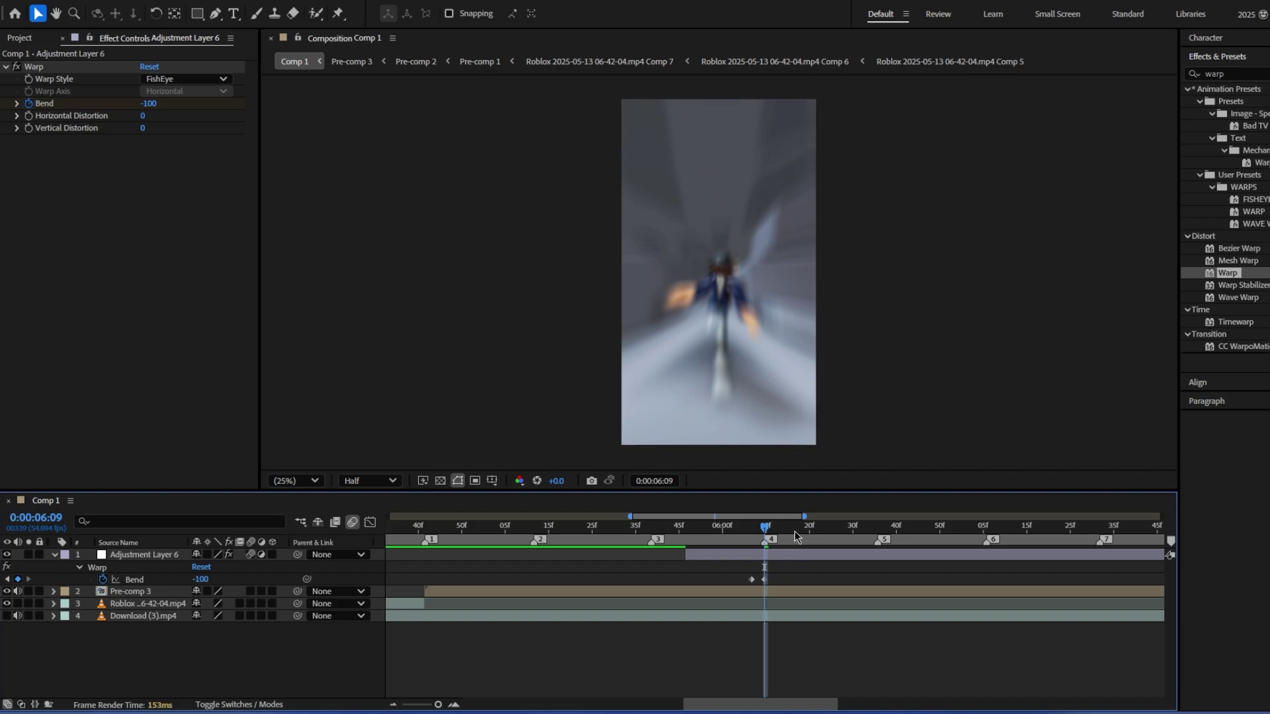
# Step: Set the Warp effect's Bend back to 0 at 0:00:06:21
pyautogui.moveTo(795, 527); pyautogui.dragTo(817, 527)
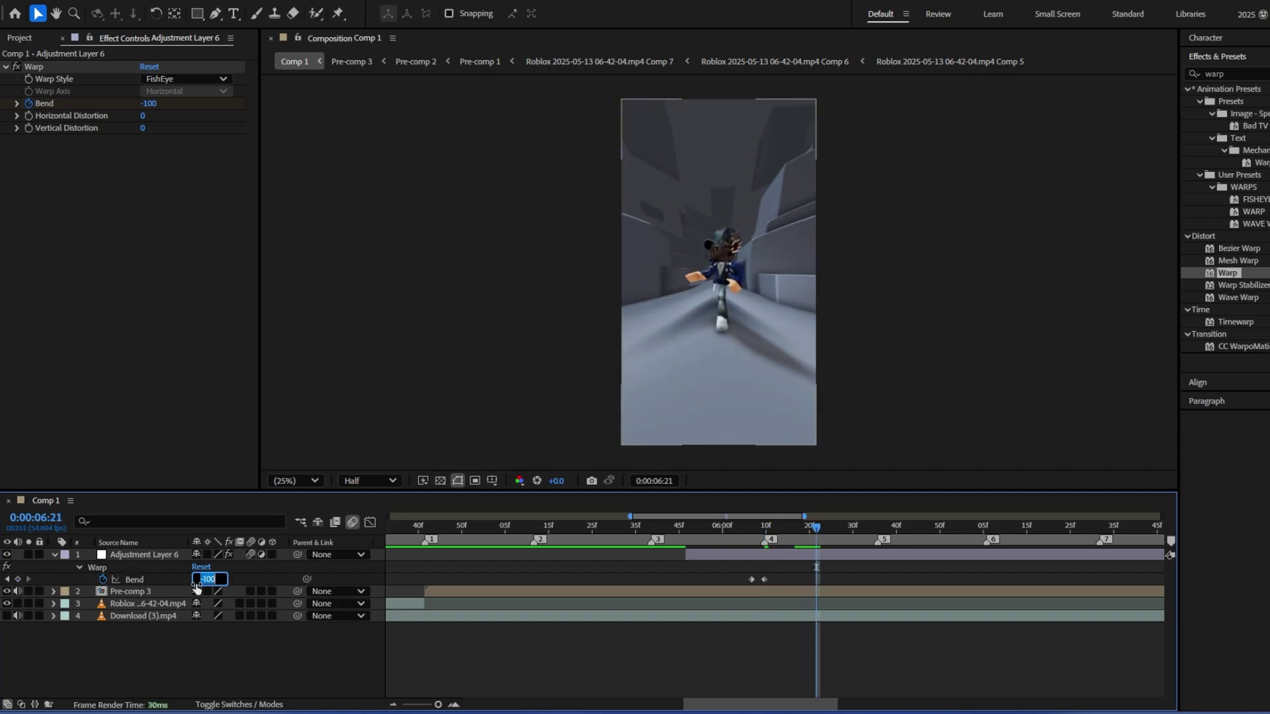
pyautogui.write('0')
pyautogui.press('Return')
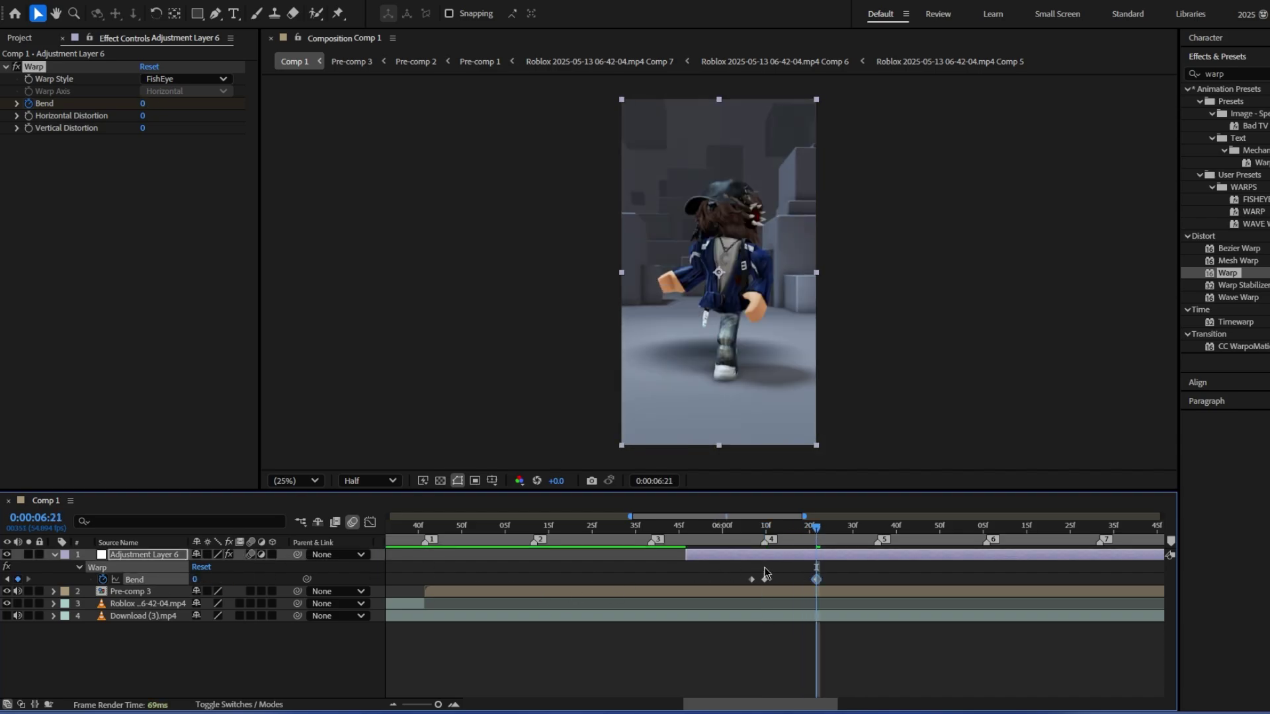
# Step: Apply Easy Ease to the three Bend keyframes and move the first one earlier, to just before 0:00:06:00
pyautogui.moveTo(724, 572); pyautogui.dragTo(858, 587)
pyautogui.press('F9')
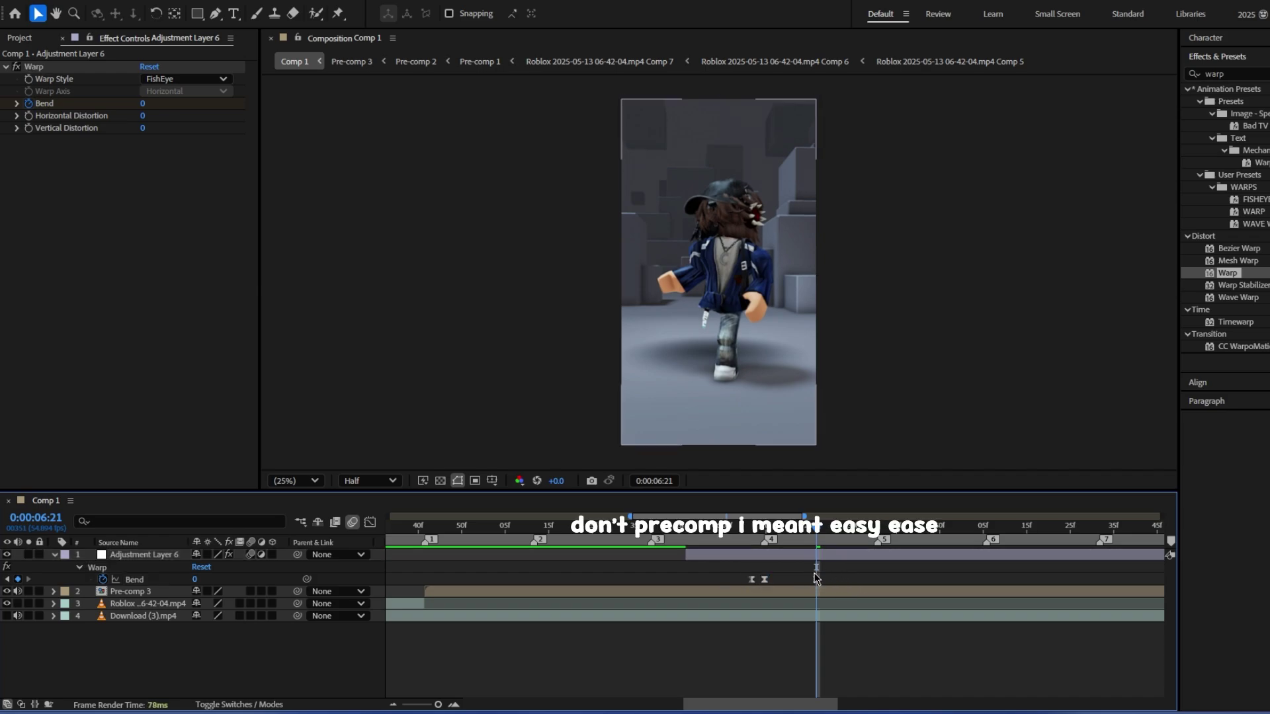
pyautogui.moveTo(752, 579); pyautogui.dragTo(716, 581)
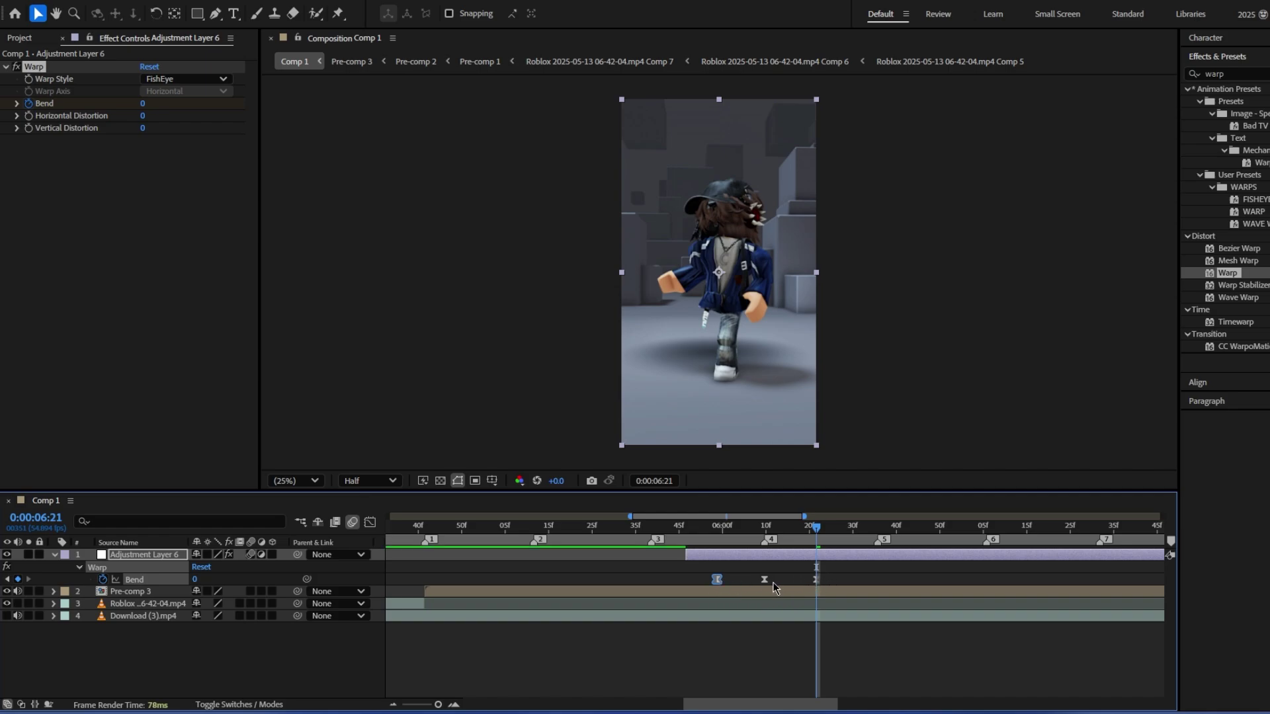
# Step: Shape the Bend speed curve into a sharp spike on both sides of the middle keyframe, and play back the result
pyautogui.click(370, 522)
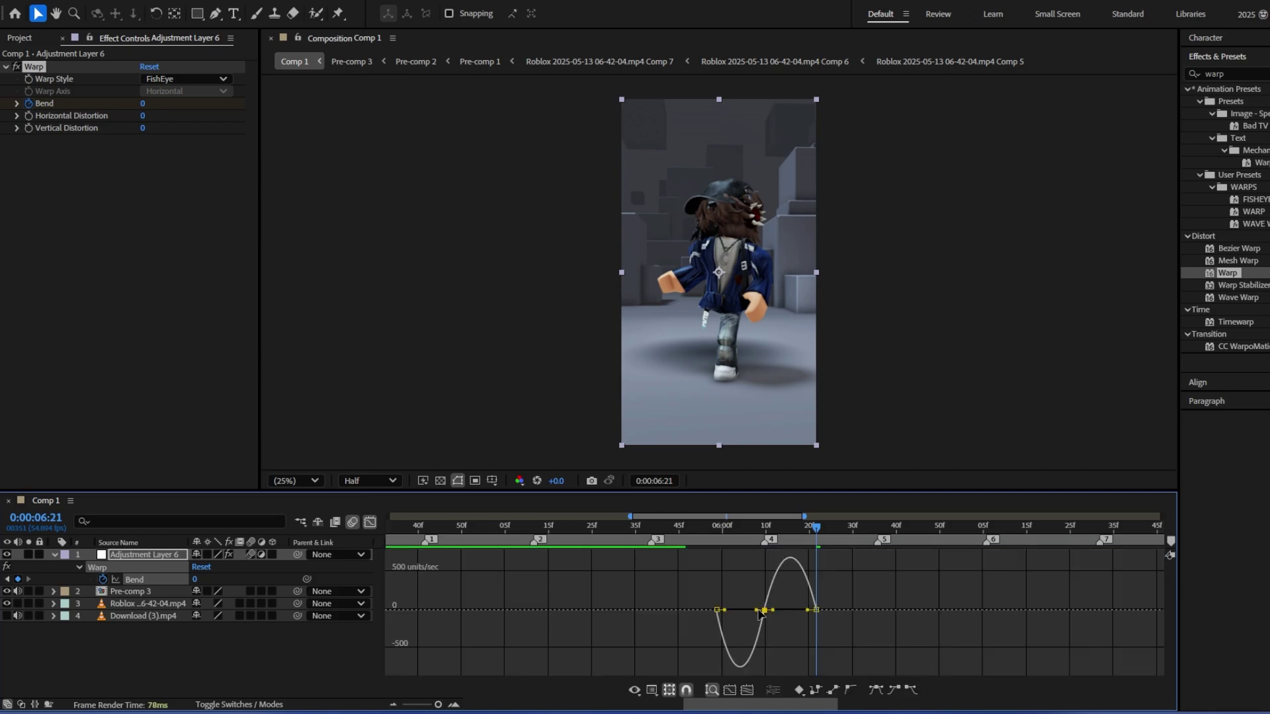
pyautogui.moveTo(773, 610); pyautogui.dragTo(767, 610)
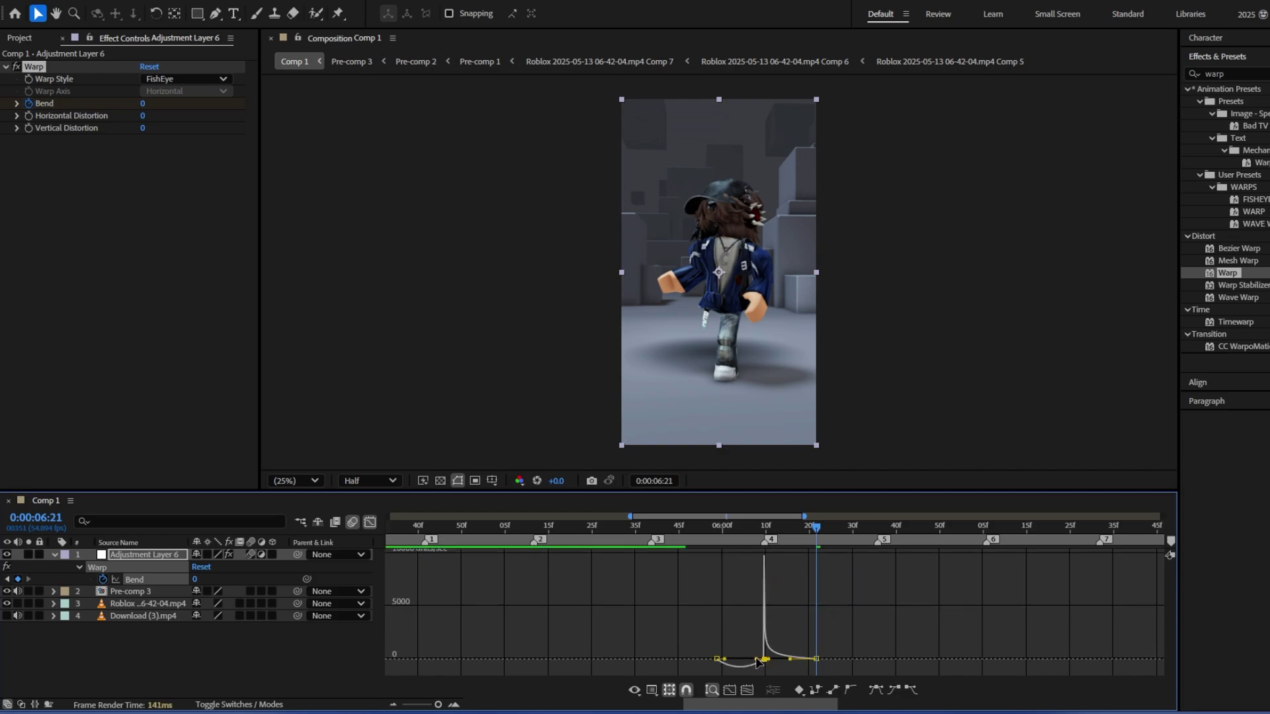
pyautogui.moveTo(756, 658)
pyautogui.mouseDown()
pyautogui.moveTo(772, 658)
pyautogui.moveTo(759, 658)
pyautogui.mouseUp()
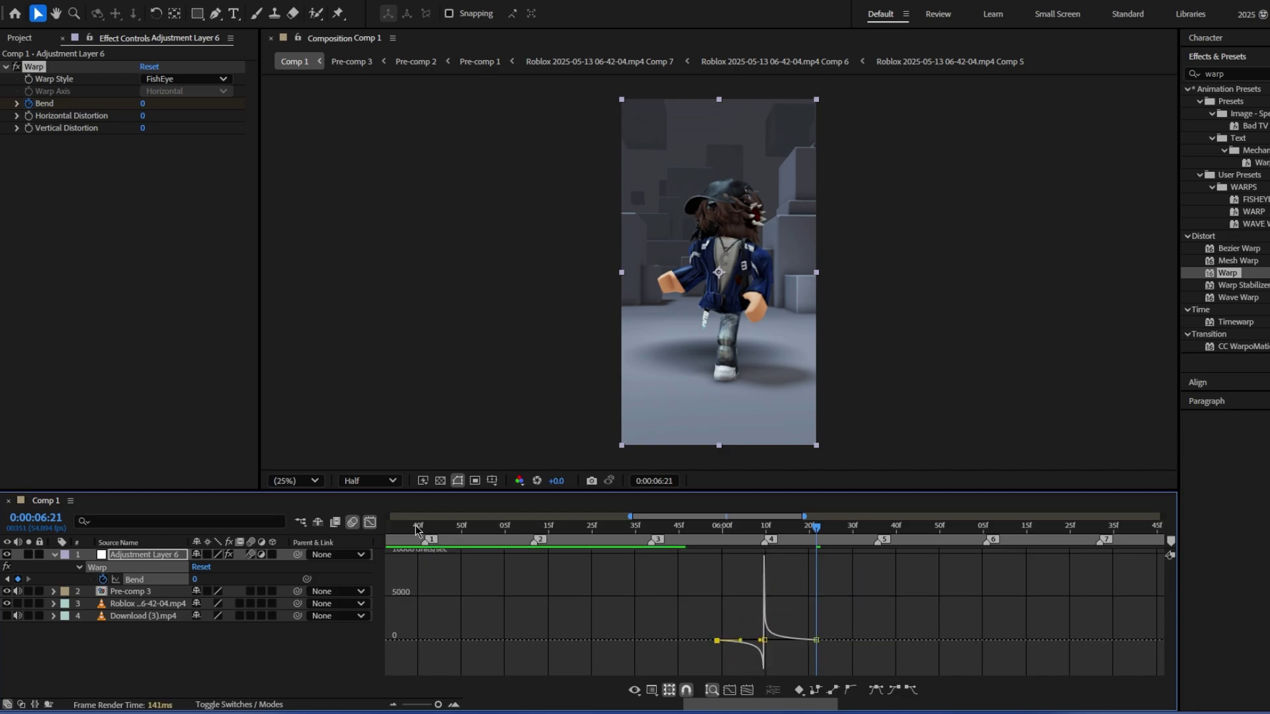
pyautogui.click(370, 522)
pyautogui.press('space')
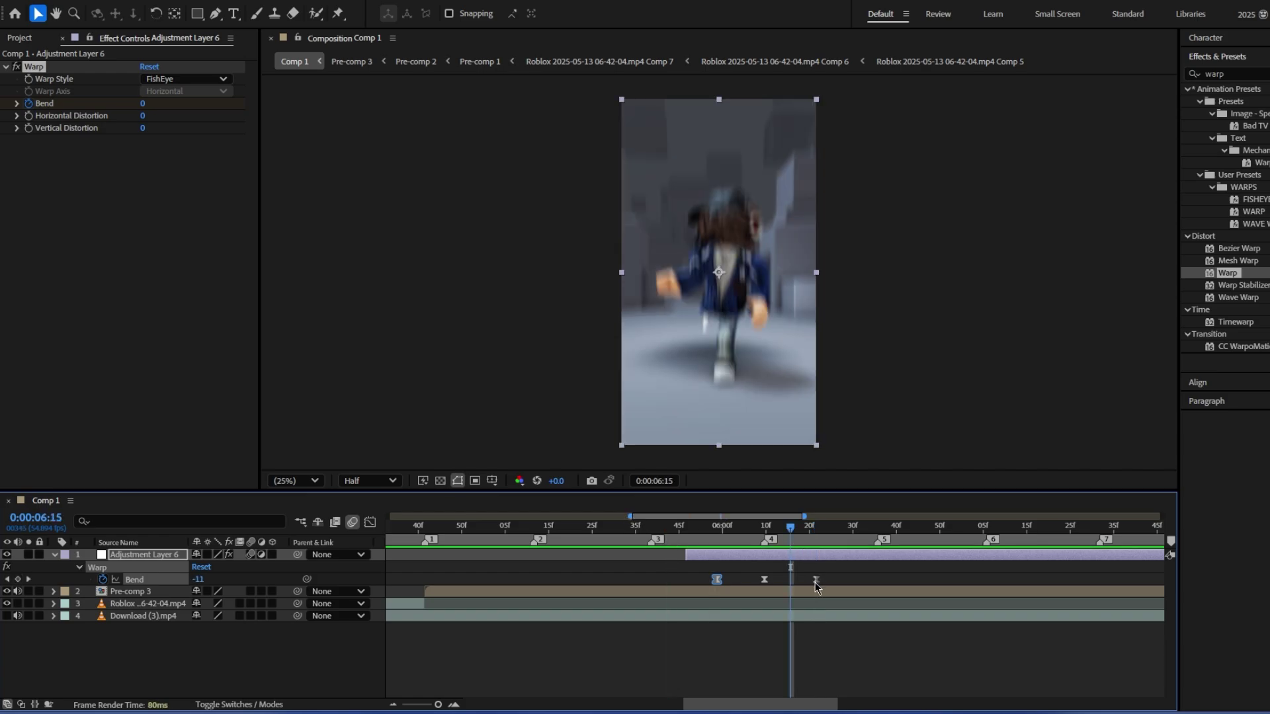
# Step: Move the last Bend keyframe to about 0:00:06:29 and set the Bend to 11 at 0:00:06:15
pyautogui.moveTo(816, 587); pyautogui.dragTo(852, 586)
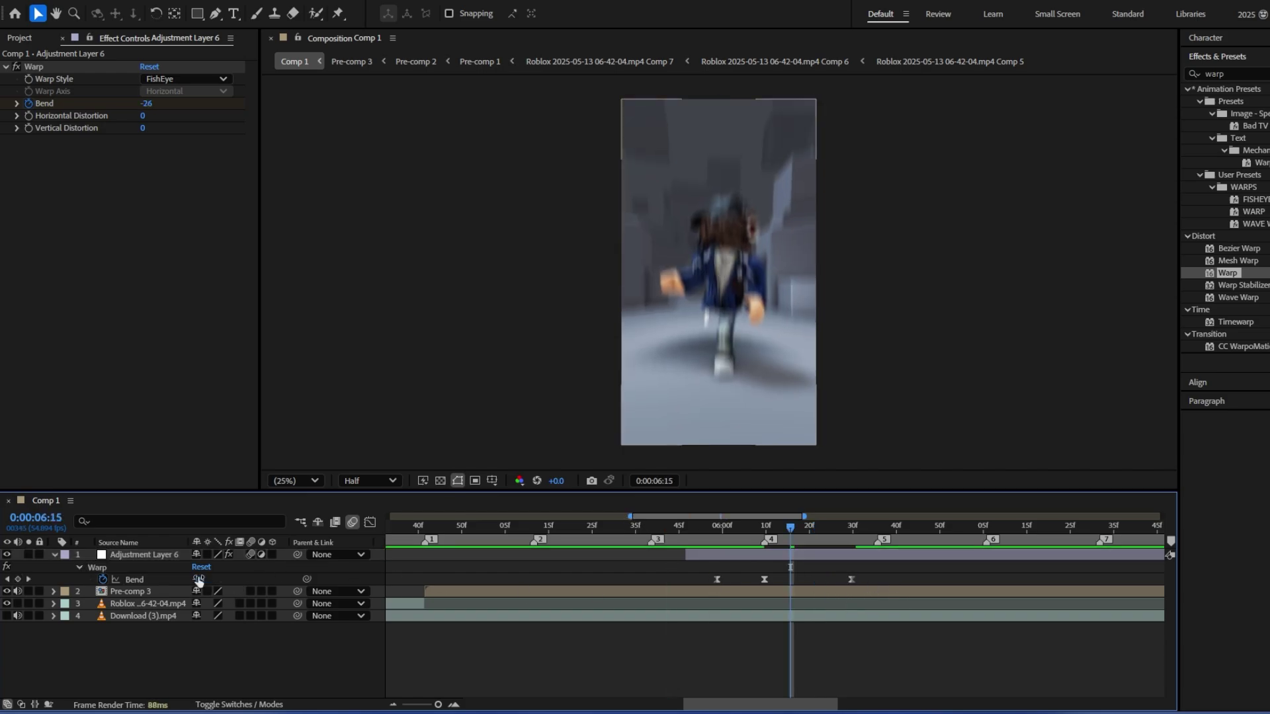
pyautogui.moveTo(198, 579); pyautogui.dragTo(231, 581)
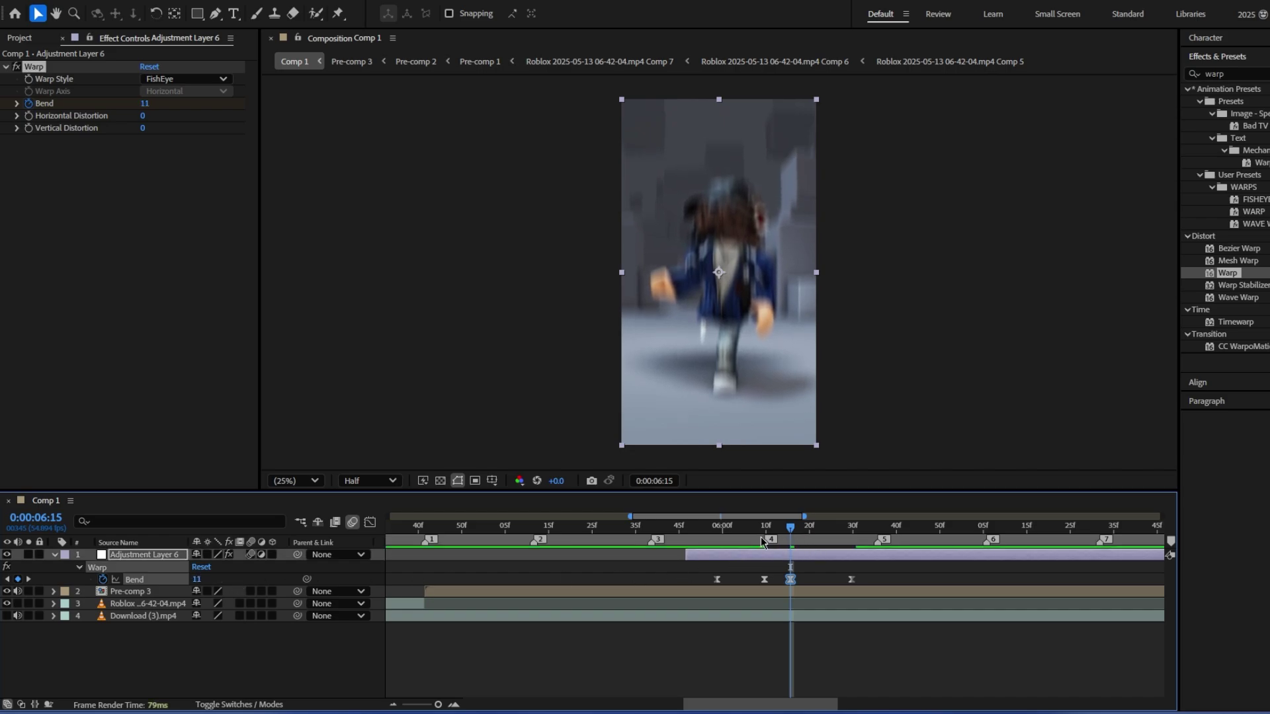
# Step: Add Bend keyframes of -19 at 0:00:06:19 and 0 at 0:00:06:24, and play back the warp
pyautogui.moveTo(787, 531); pyautogui.dragTo(806, 537)
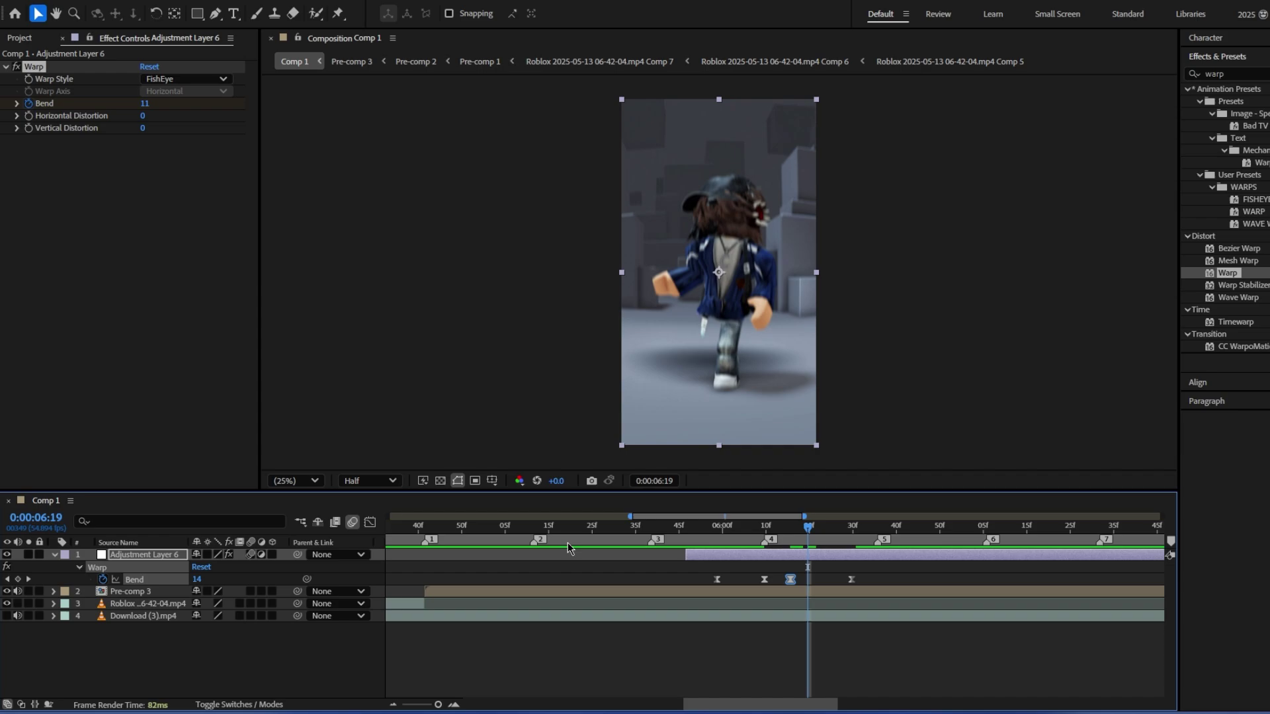
pyautogui.moveTo(200, 583); pyautogui.dragTo(175, 581)
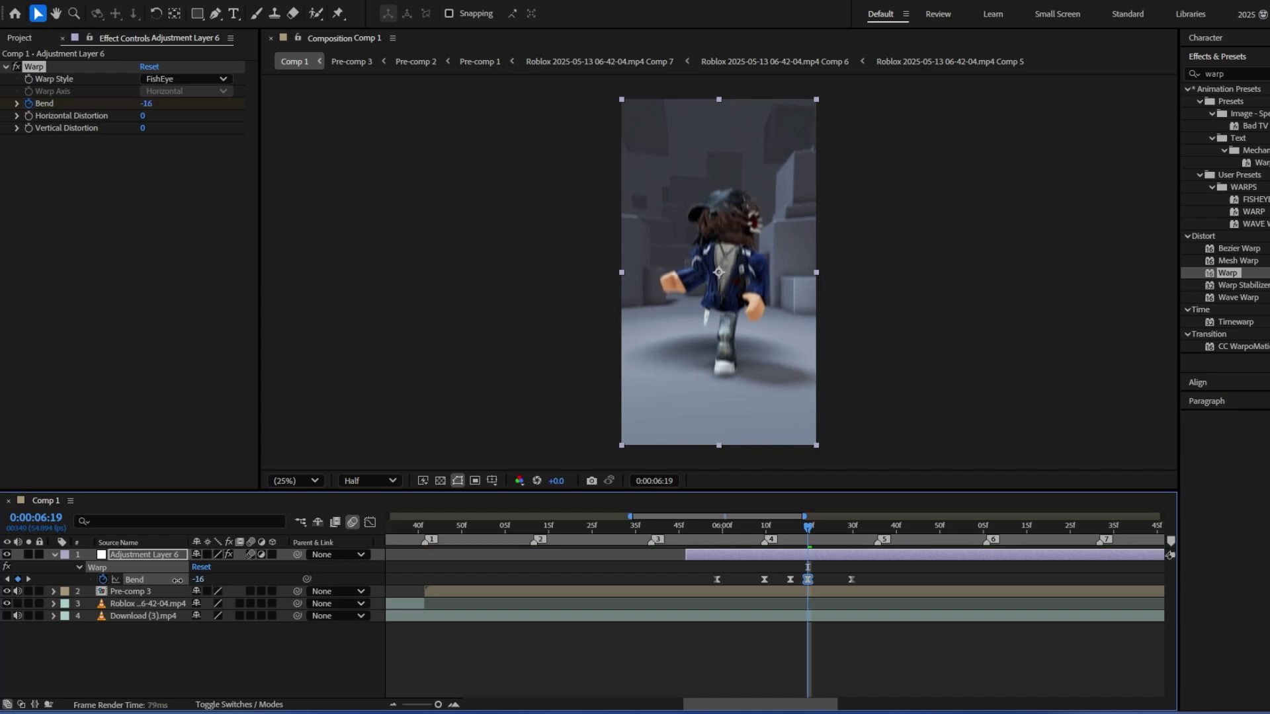
pyautogui.click(830, 536)
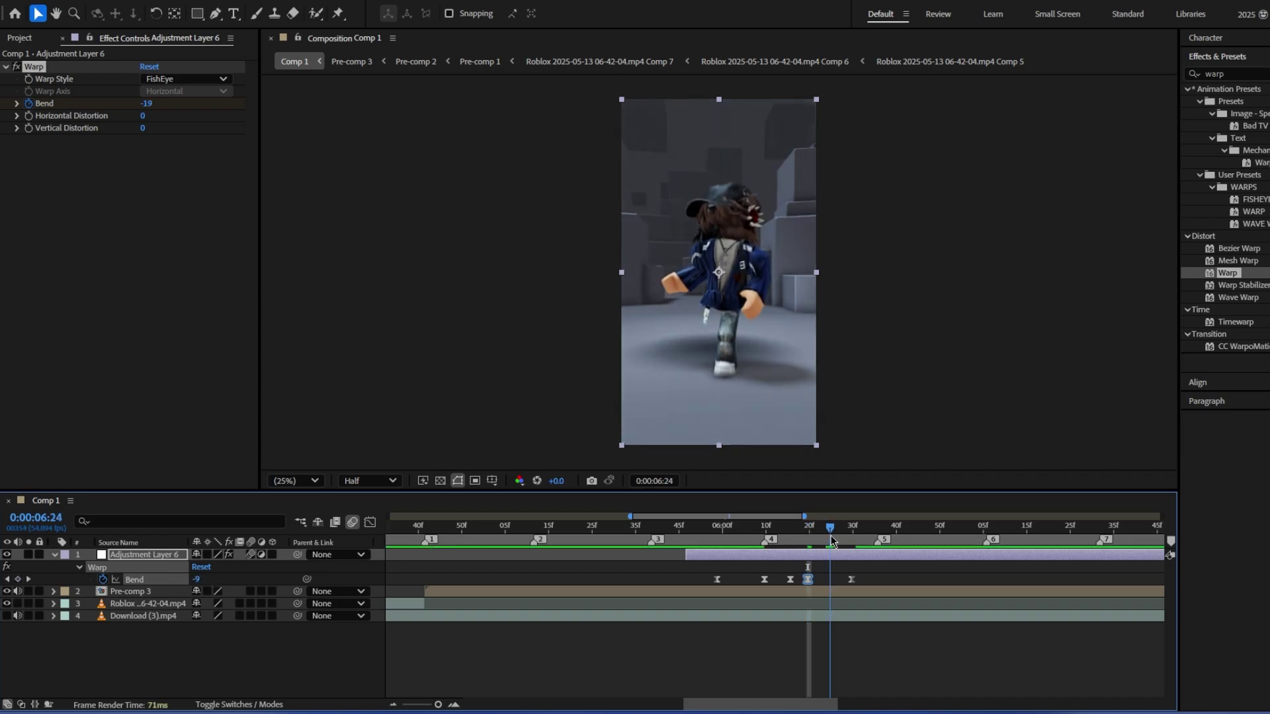
pyautogui.click(215, 579)
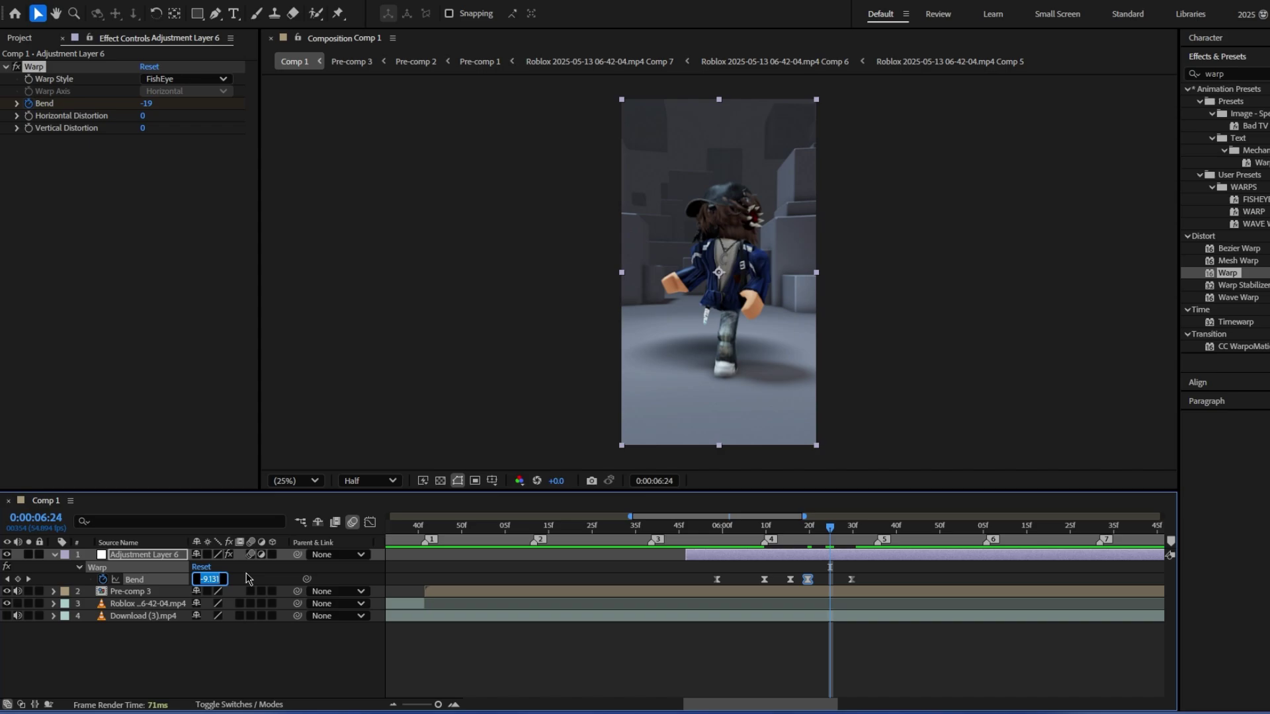
pyautogui.write('0')
pyautogui.press('Return')
pyautogui.click(705, 535)
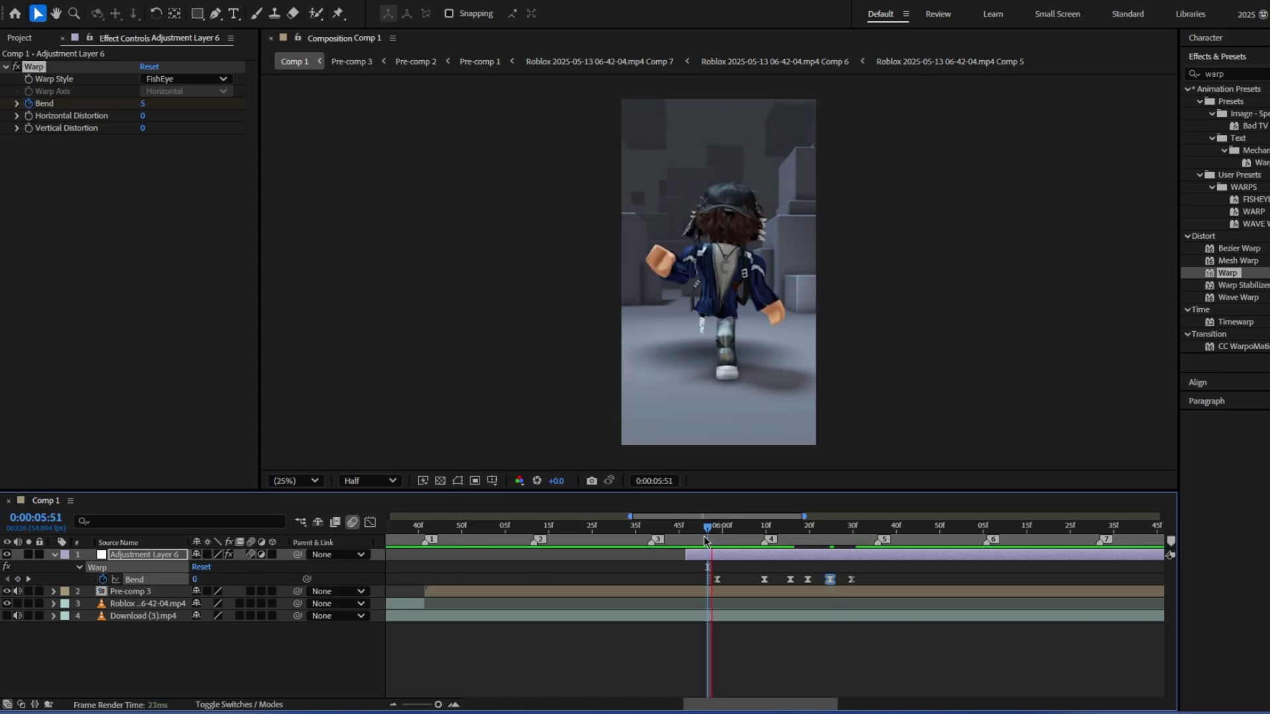
pyautogui.click(699, 533)
pyautogui.press('space')
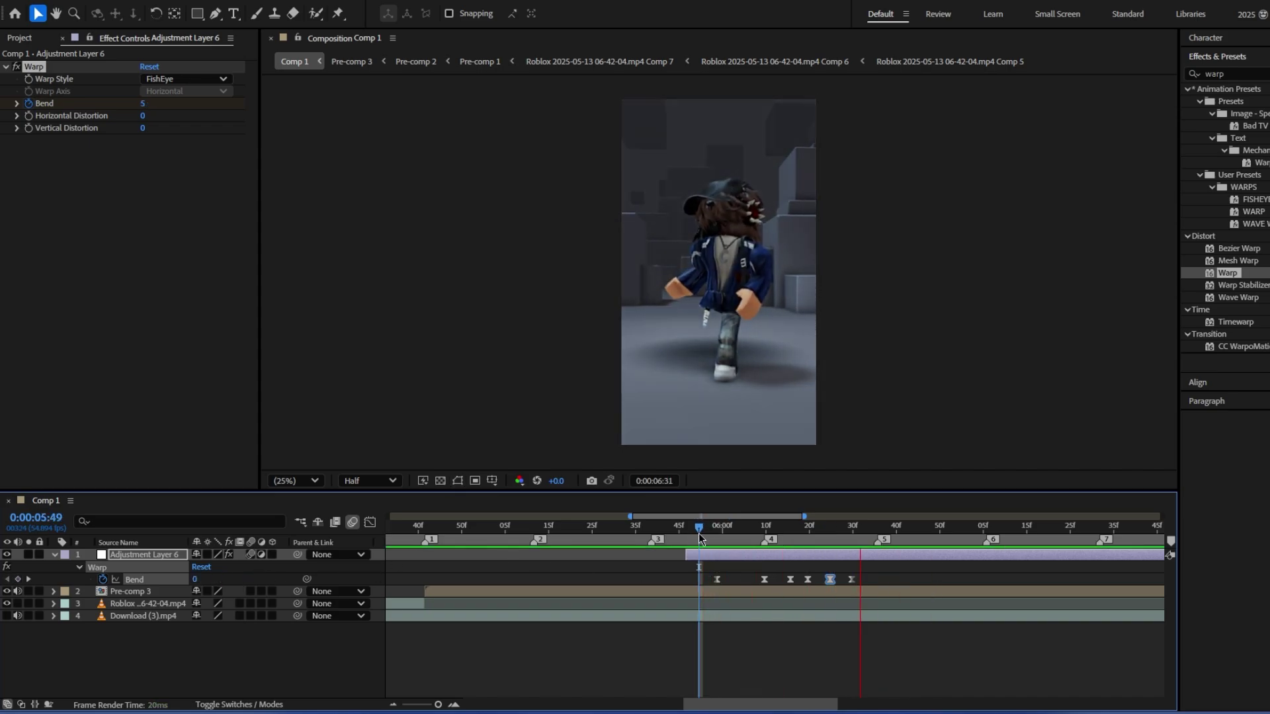
# Step: Spread out the last four Bend keyframes so the final one lands around marker 5, and play back the new timing
pyautogui.moveTo(881, 577); pyautogui.dragTo(767, 590)
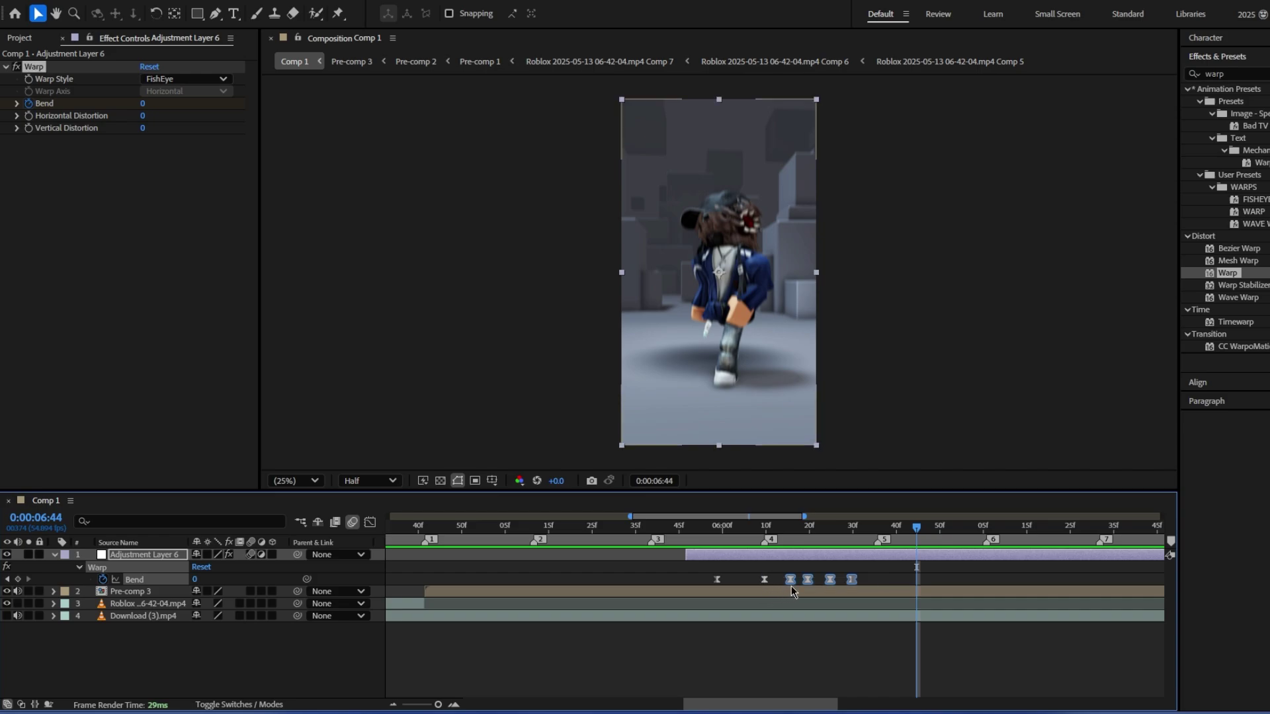
pyautogui.moveTo(883, 584); pyautogui.dragTo(888, 583)
pyautogui.click(930, 576)
pyautogui.click(700, 532)
pyautogui.press('space')
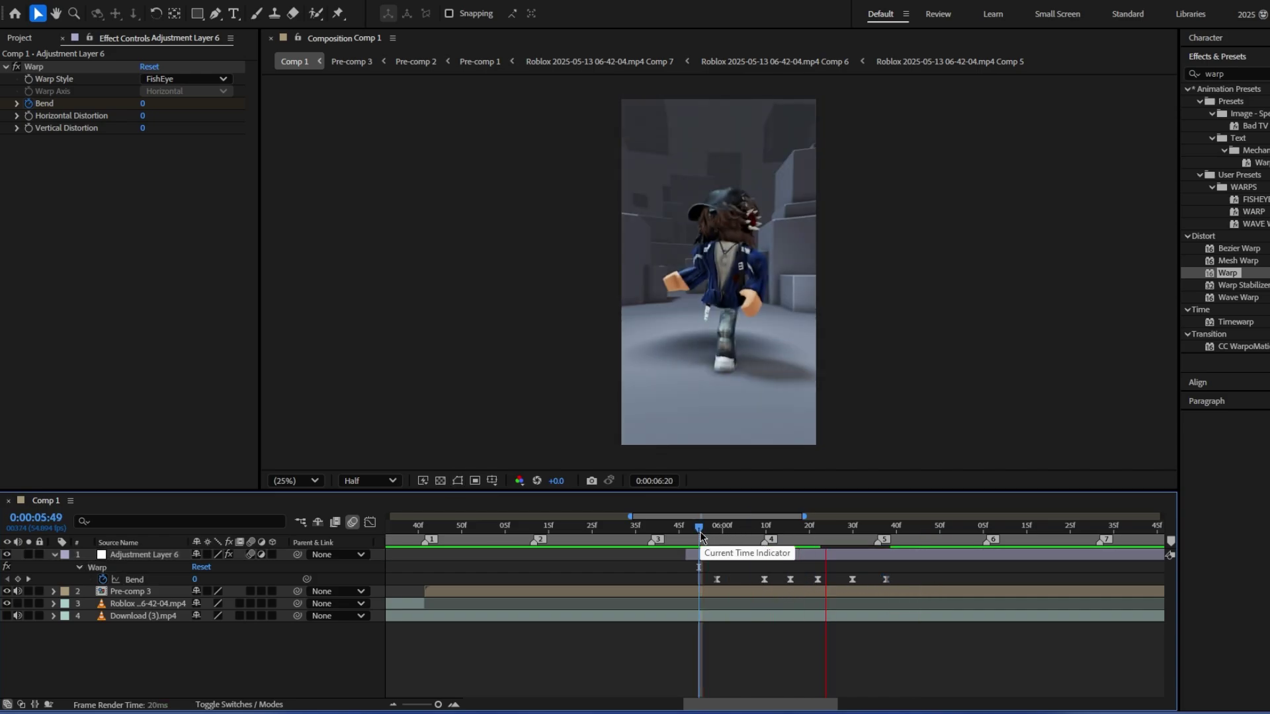
pyautogui.press('space')
pyautogui.click(692, 532)
pyautogui.press('space')
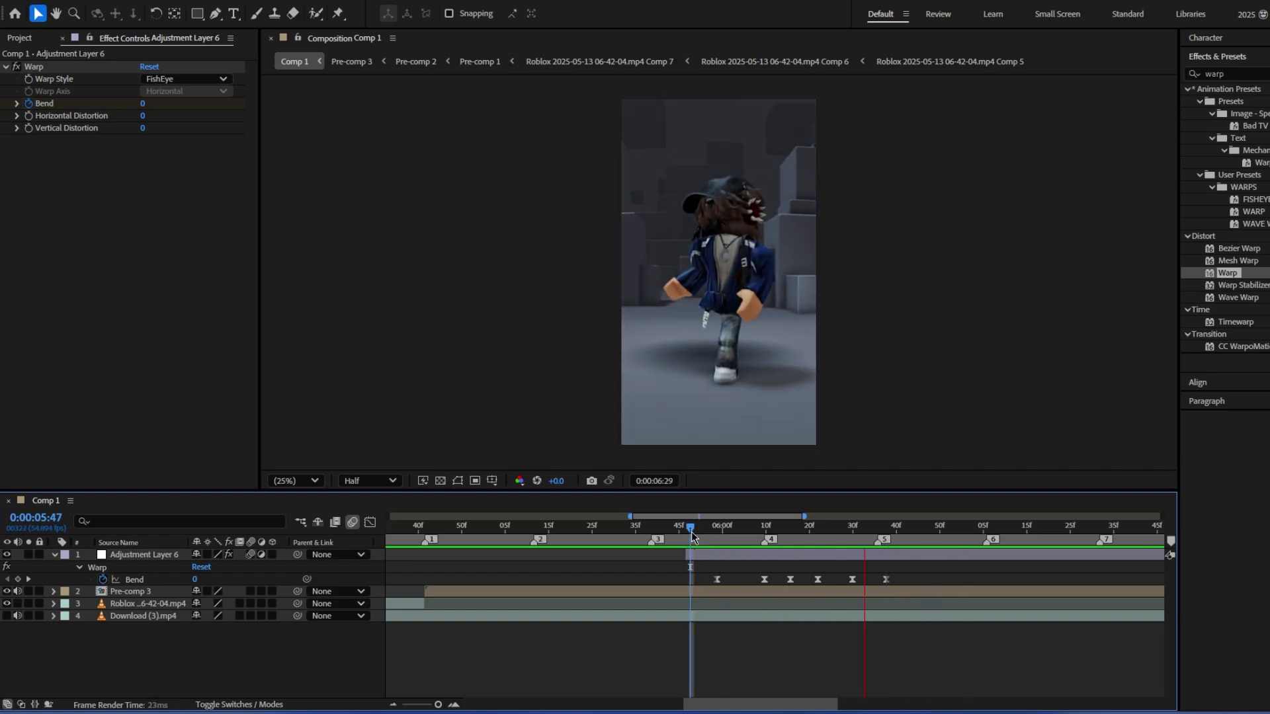
pyautogui.moveTo(692, 532); pyautogui.dragTo(673, 535)
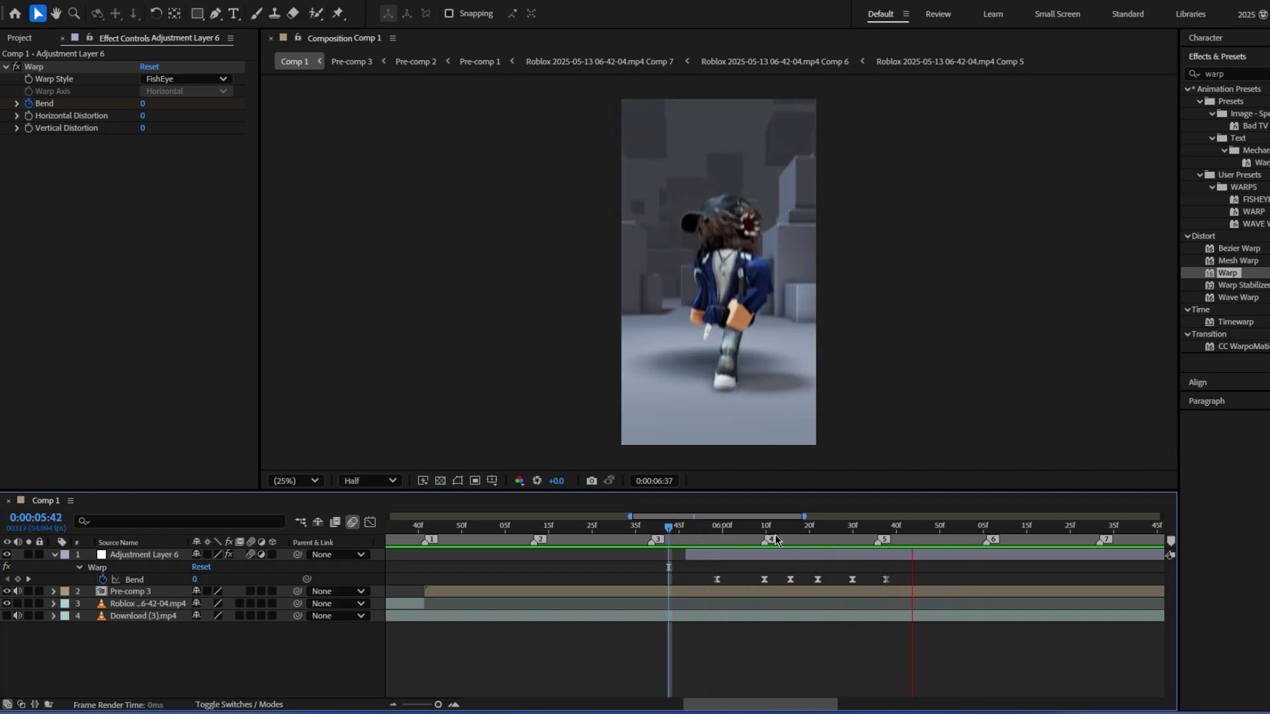
# Step: Increase the Bend at 0:00:06:15 and trim the end of Adjustment Layer 6 to just past 0:00:07:00
pyautogui.moveTo(781, 533); pyautogui.dragTo(792, 534)
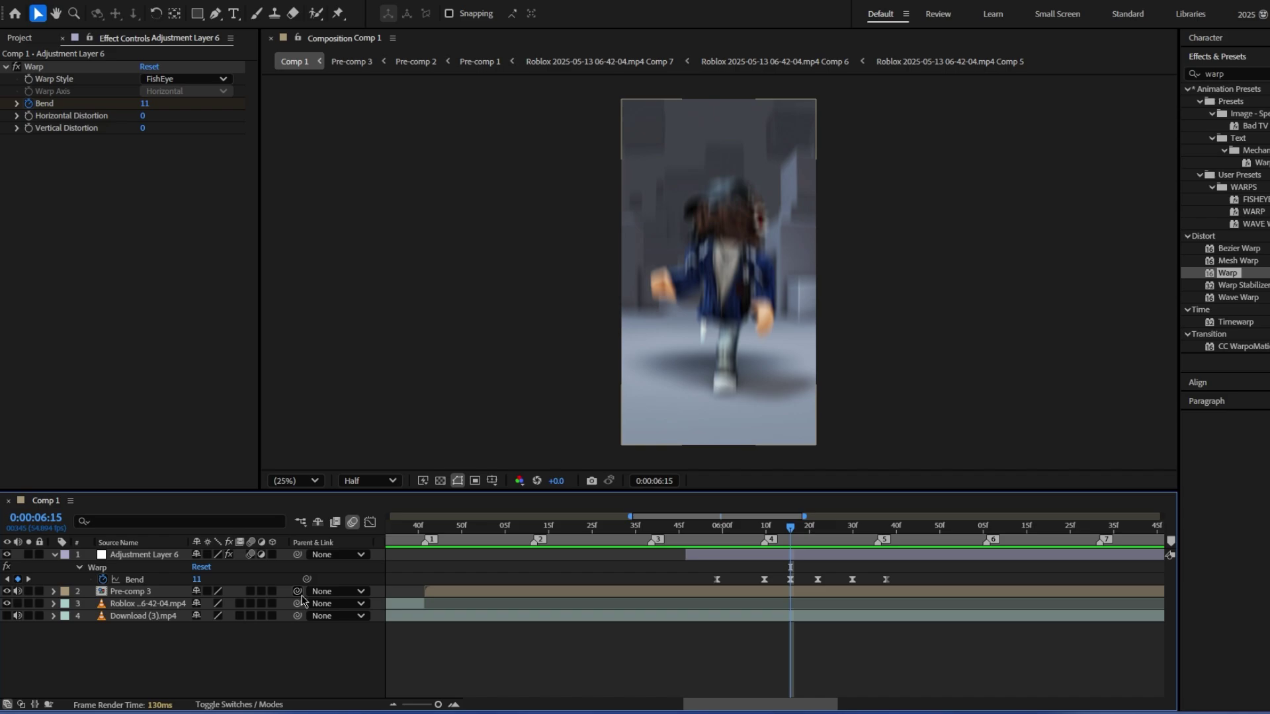
pyautogui.moveTo(198, 580); pyautogui.dragTo(211, 579)
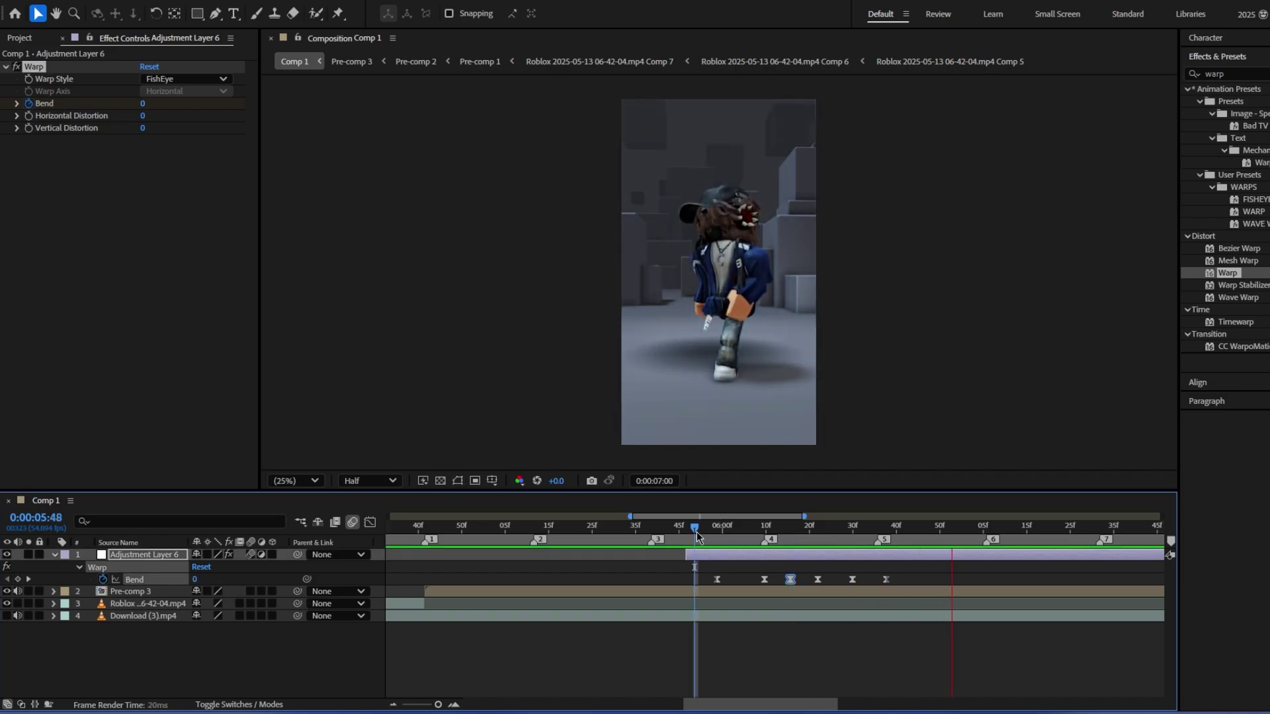
pyautogui.moveTo(695, 531); pyautogui.dragTo(836, 568)
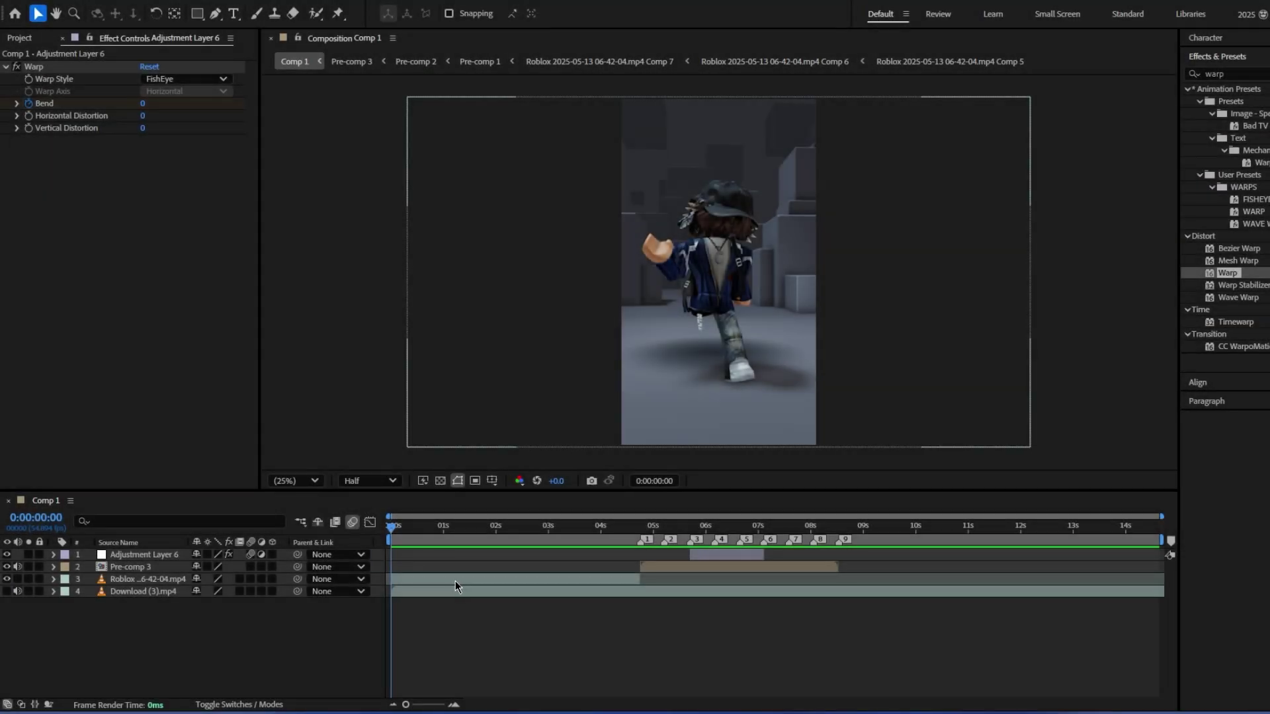
# Step: Pre-compose the Roblox clip layer that fills the timeline before Pre-comp 3
pyautogui.rightClick(455, 581)
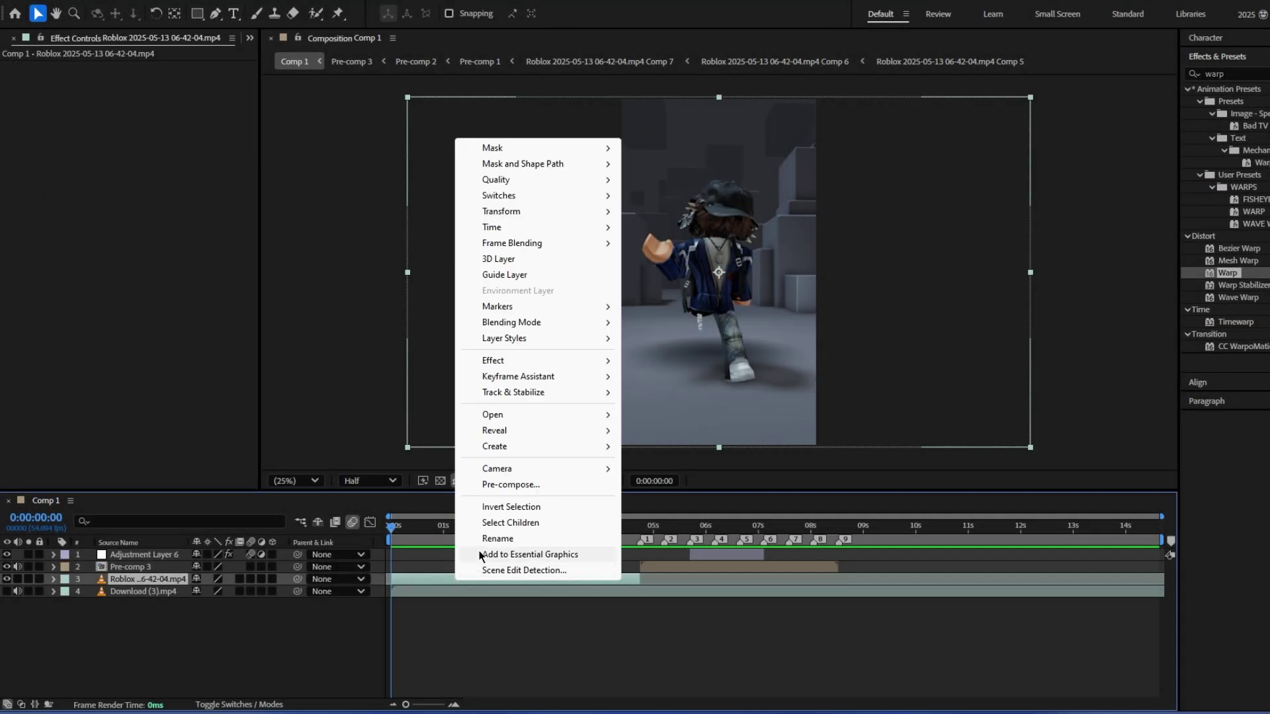
pyautogui.click(519, 486)
pyautogui.click(762, 453)
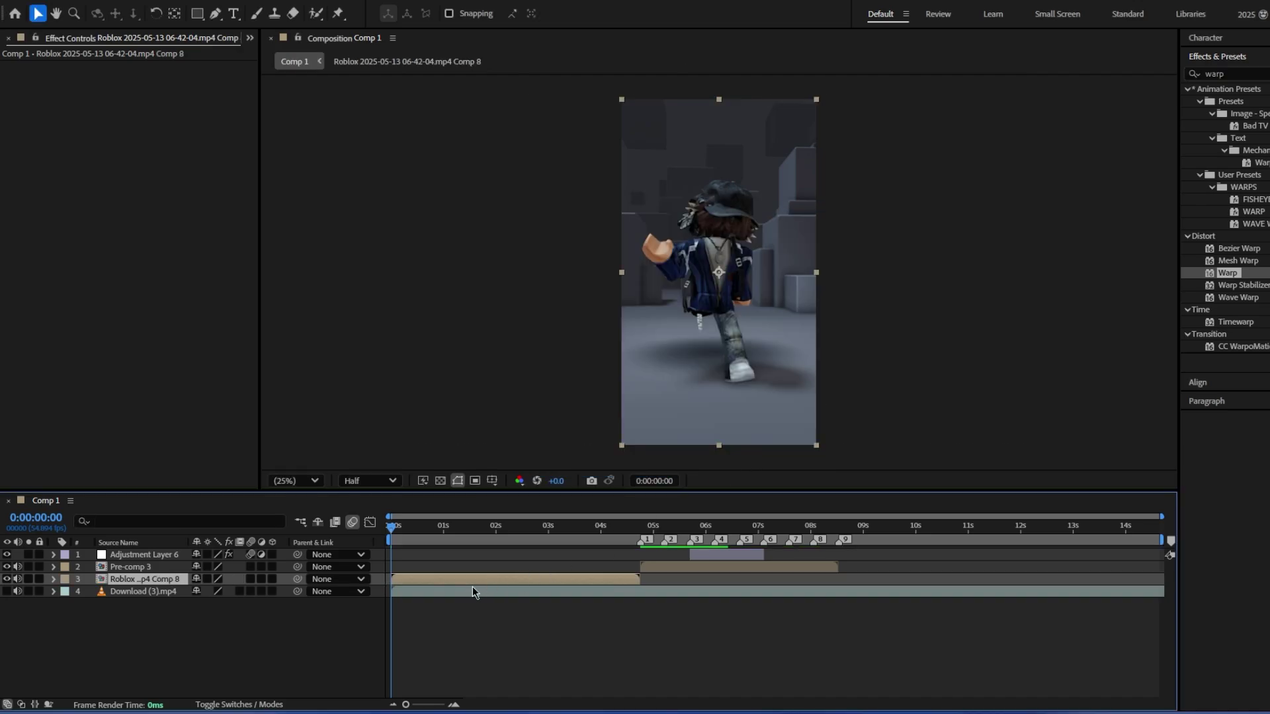
# Step: Fade in the pre-composed Roblox clip with Opacity keyframes, starting at 0:00:00:00 and reaching 100% at 0:00:01:26
pyautogui.press('t')
pyautogui.click(90, 593)
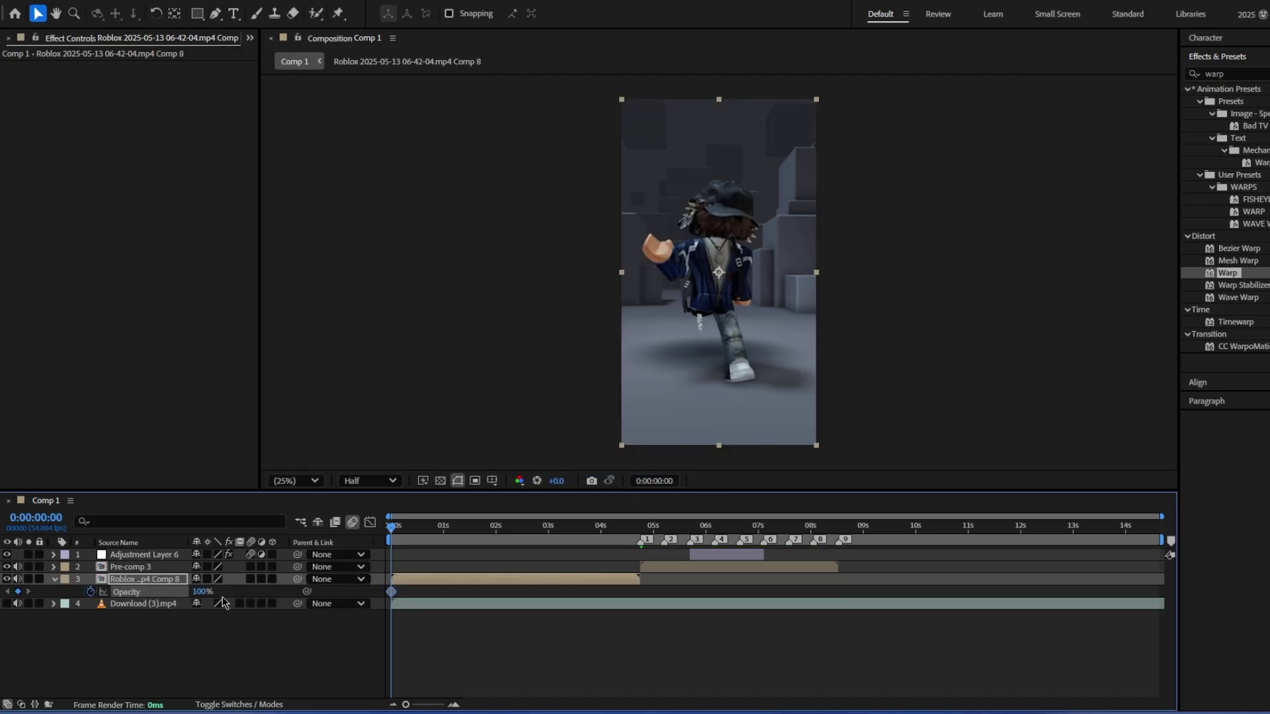
pyautogui.moveTo(208, 593); pyautogui.dragTo(343, 604)
pyautogui.click(466, 548)
pyautogui.click(620, 650)
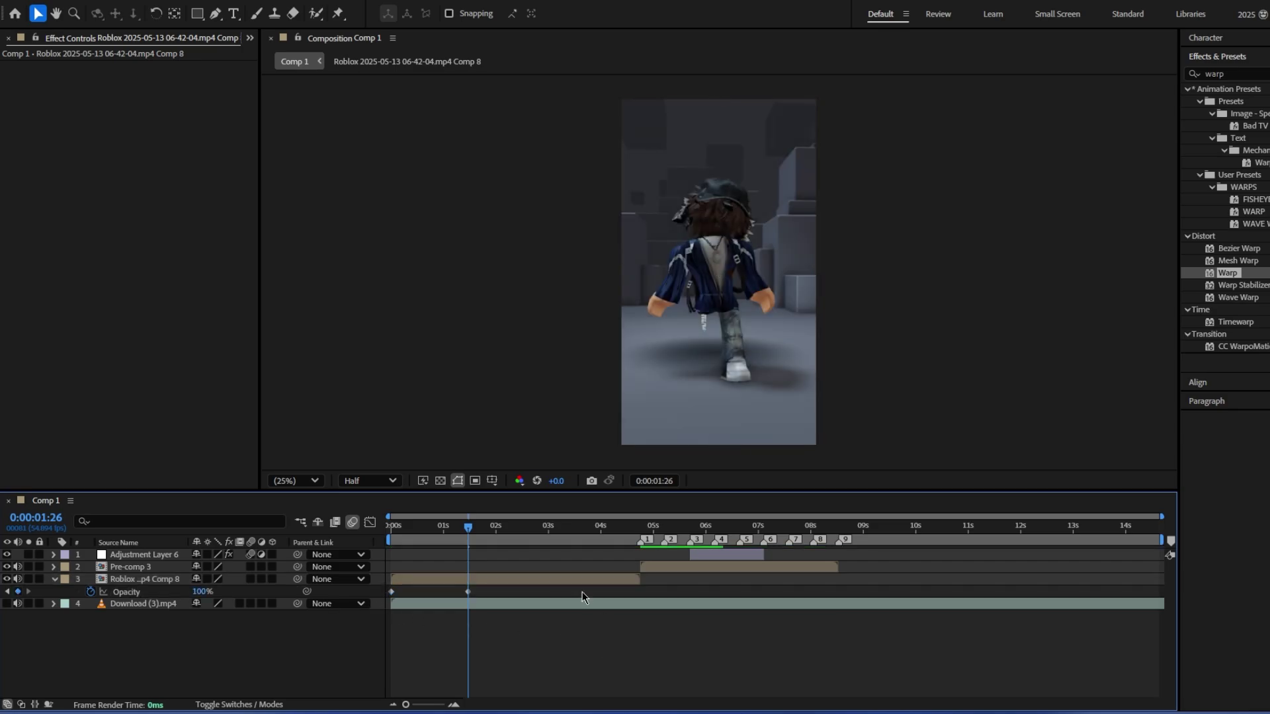
pyautogui.moveTo(493, 530); pyautogui.dragTo(501, 531)
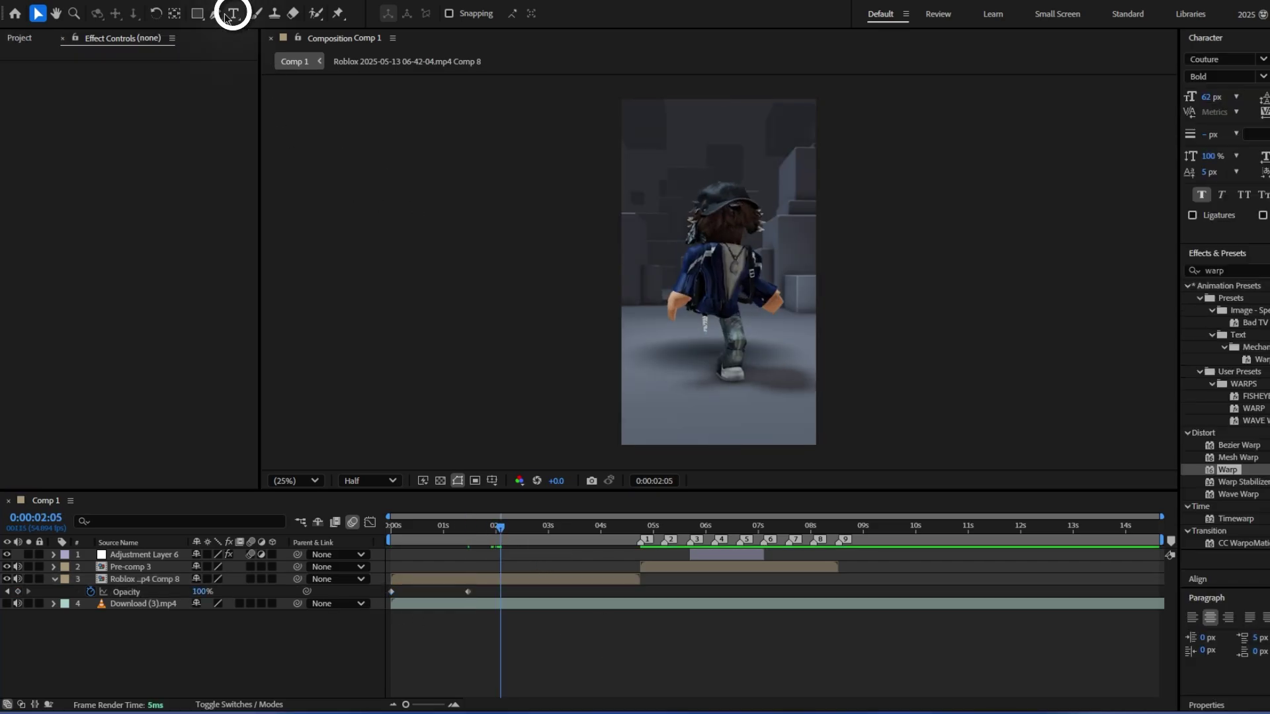
# Step: Add a two-line text layer over the Roblox character reading "this song screams" and "summer"
pyautogui.click(710, 259)
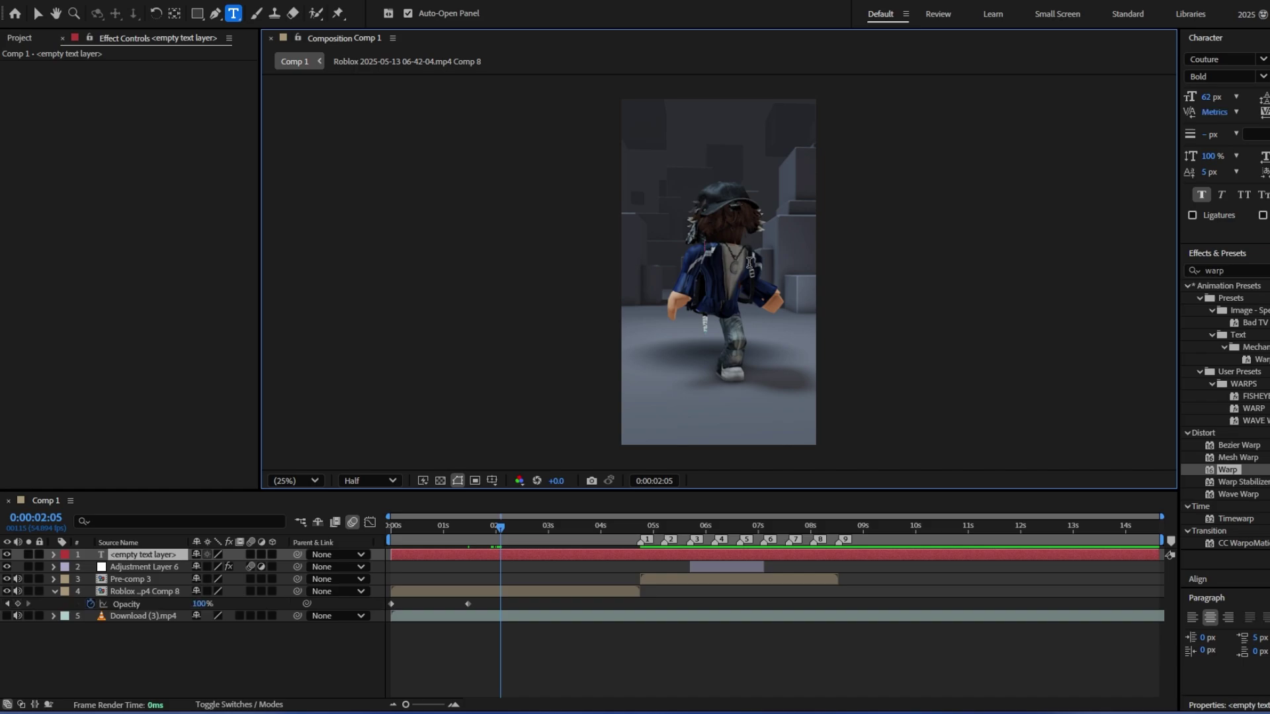
pyautogui.write('this song screams summer')
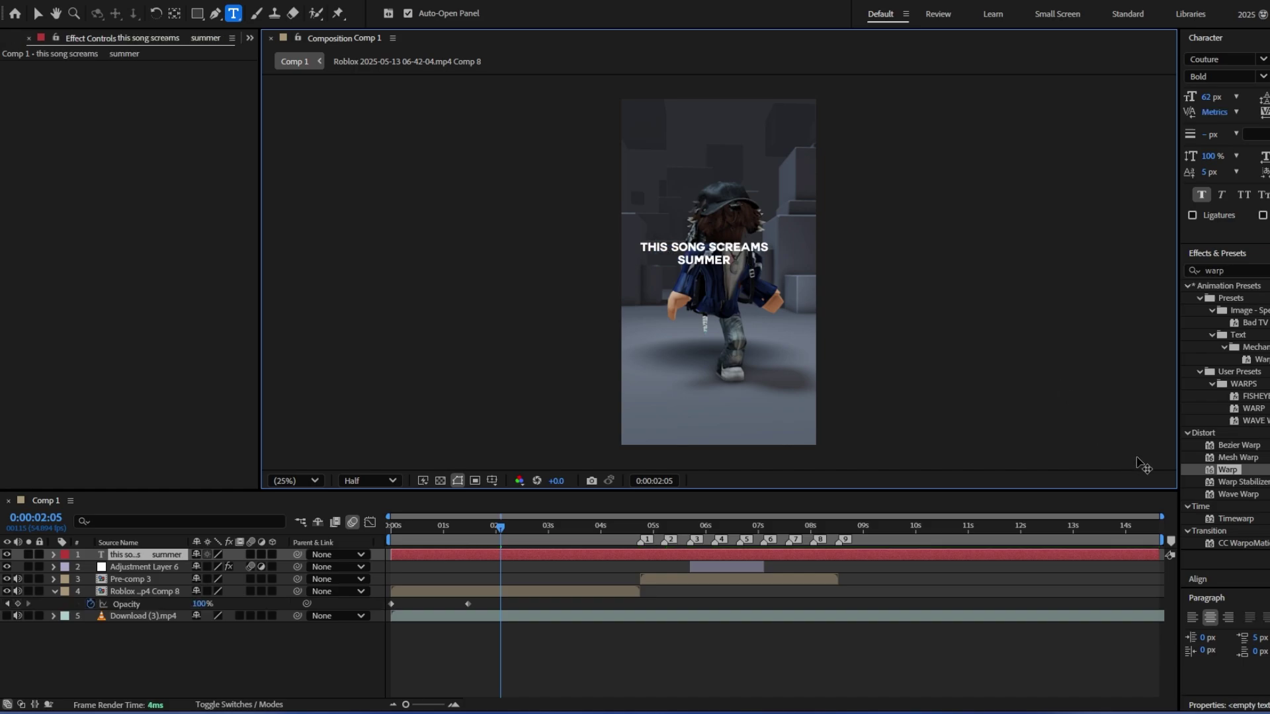
# Step: Close the Properties panel, collapse the Character, Effects & Presets and Paragraph panels, and look over the list of available panels
pyautogui.click(1228, 255)
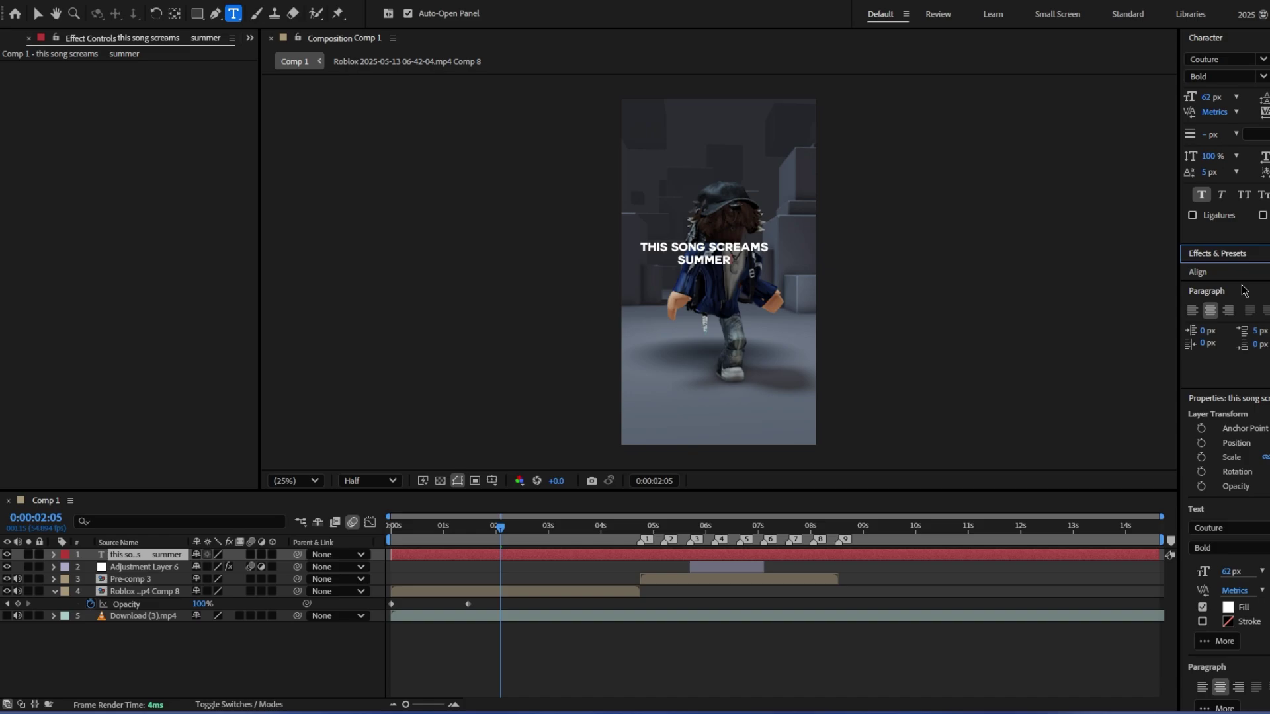
pyautogui.rightClick(1220, 399)
pyautogui.click(1224, 408)
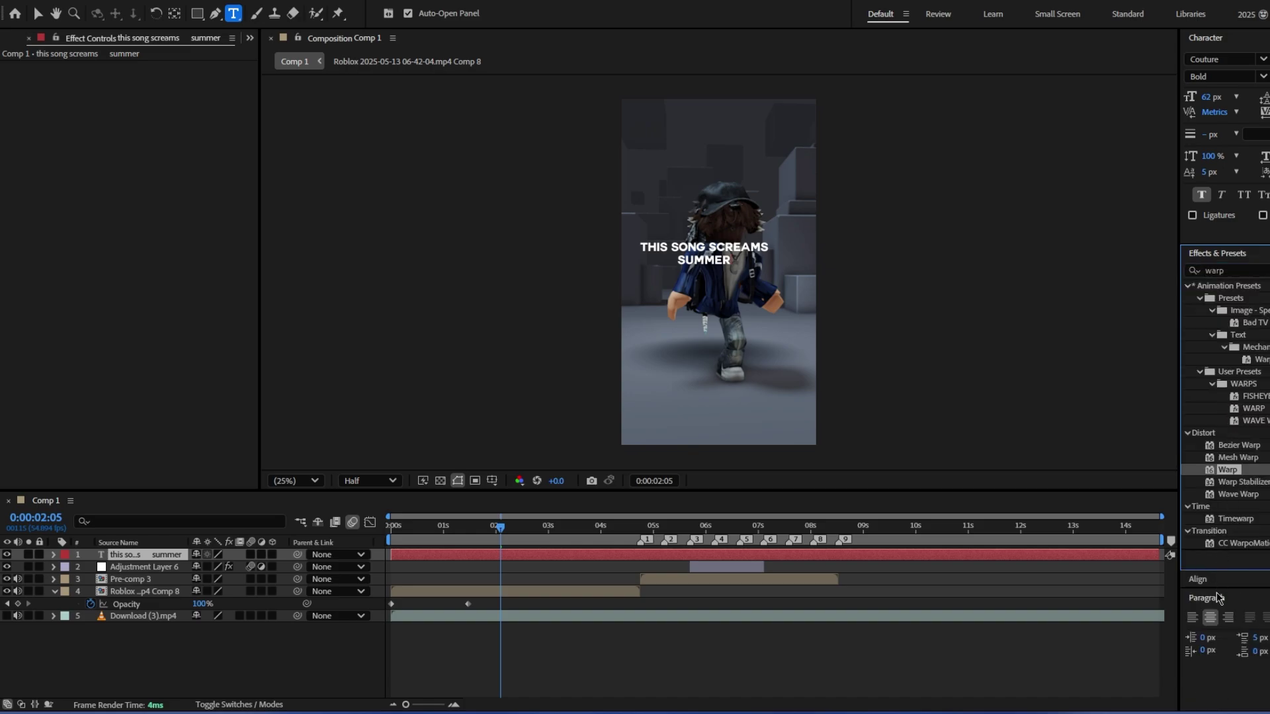
pyautogui.click(1218, 255)
pyautogui.click(1213, 38)
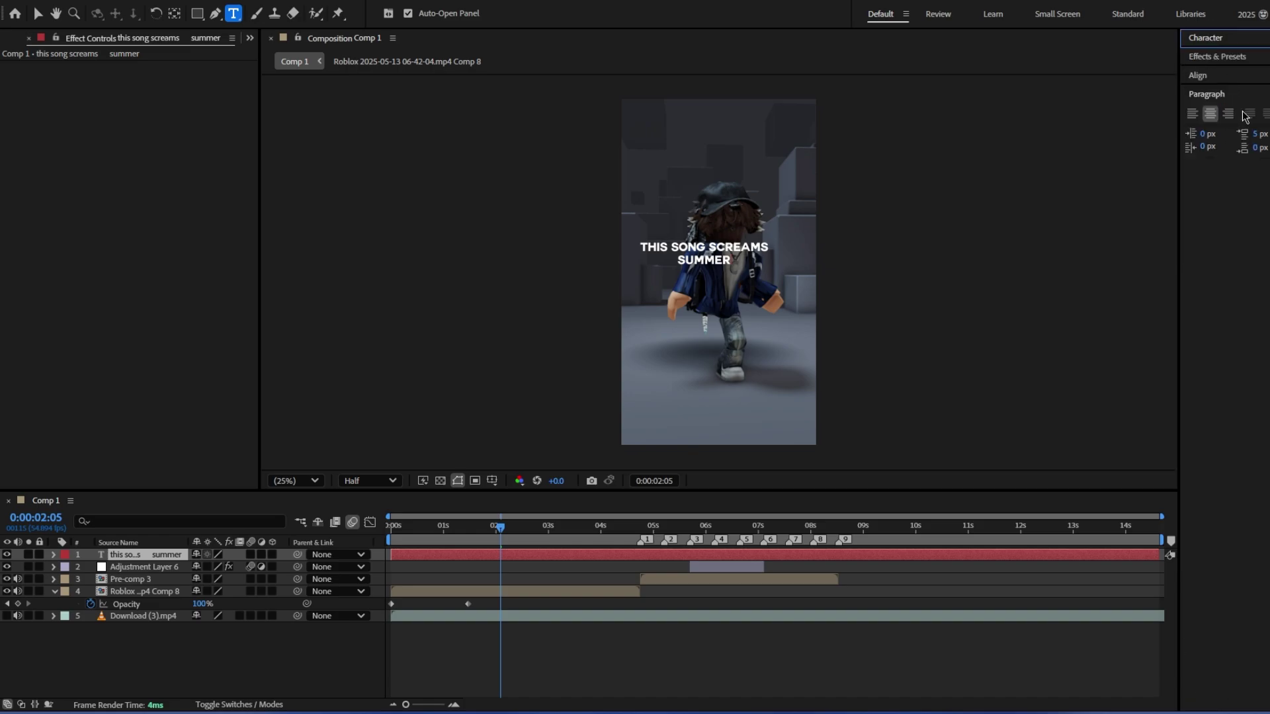
pyautogui.click(1214, 99)
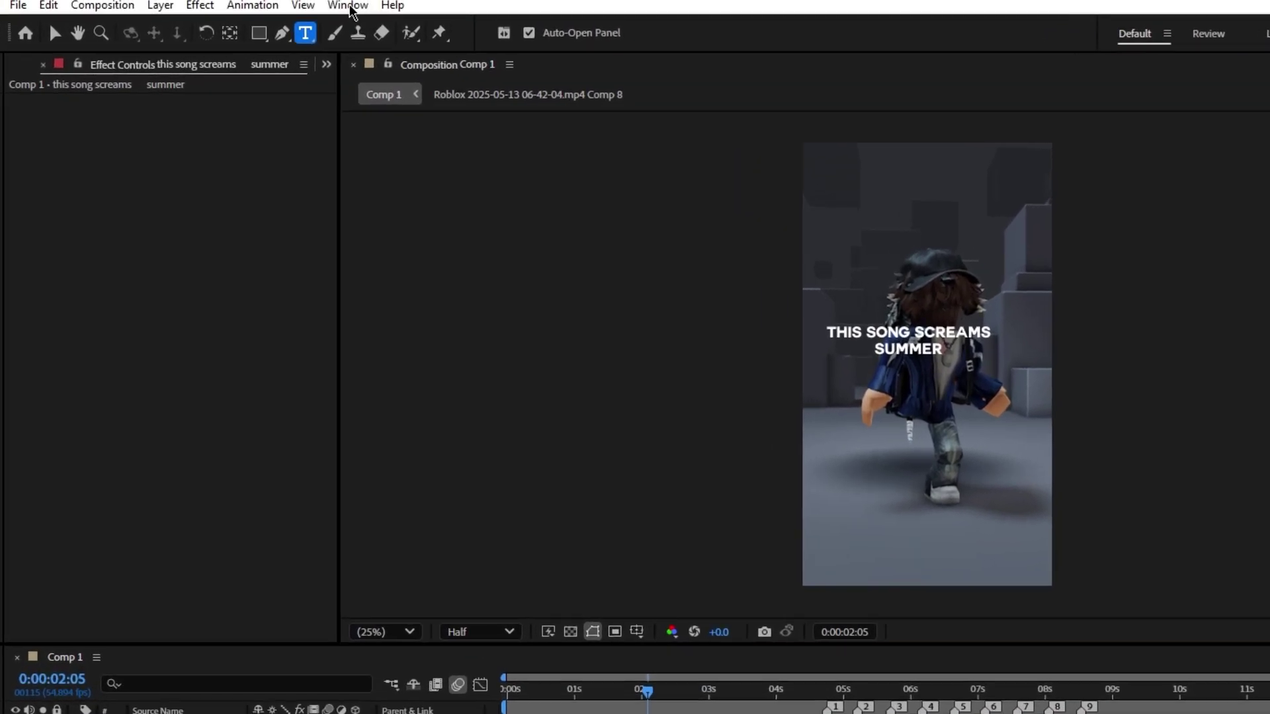
pyautogui.click(266, 0)
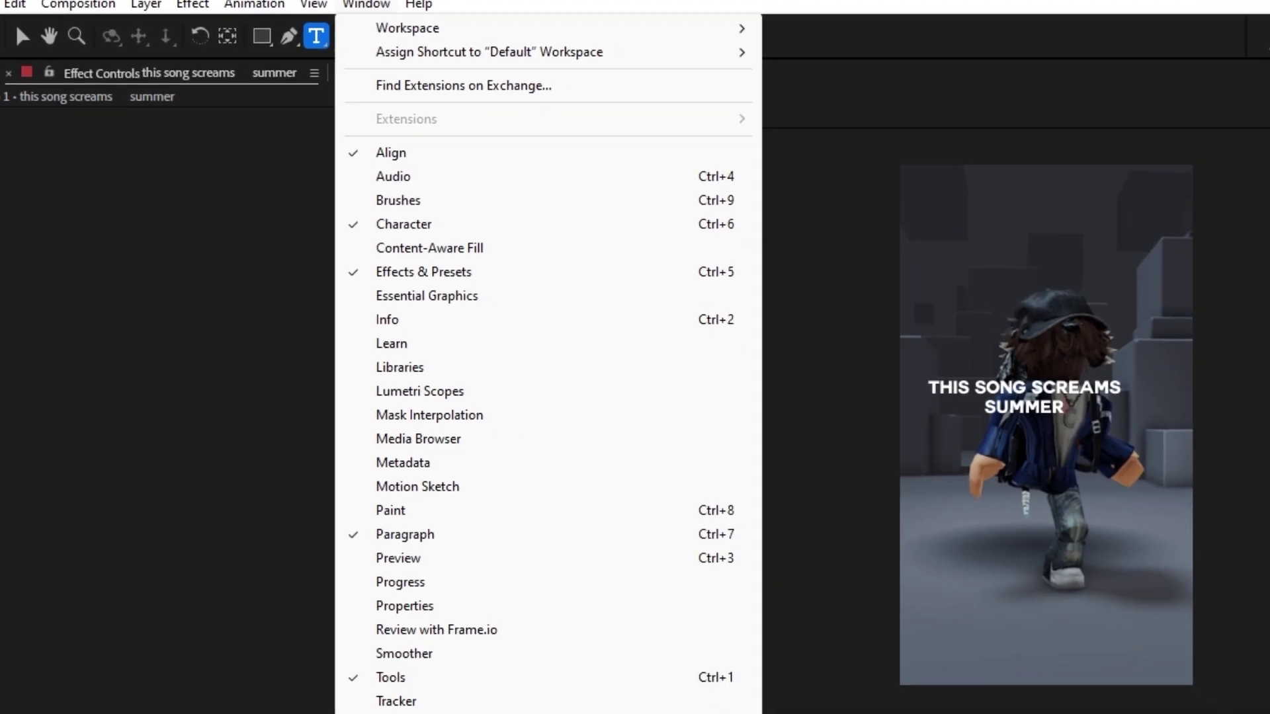
pyautogui.click(734, 672)
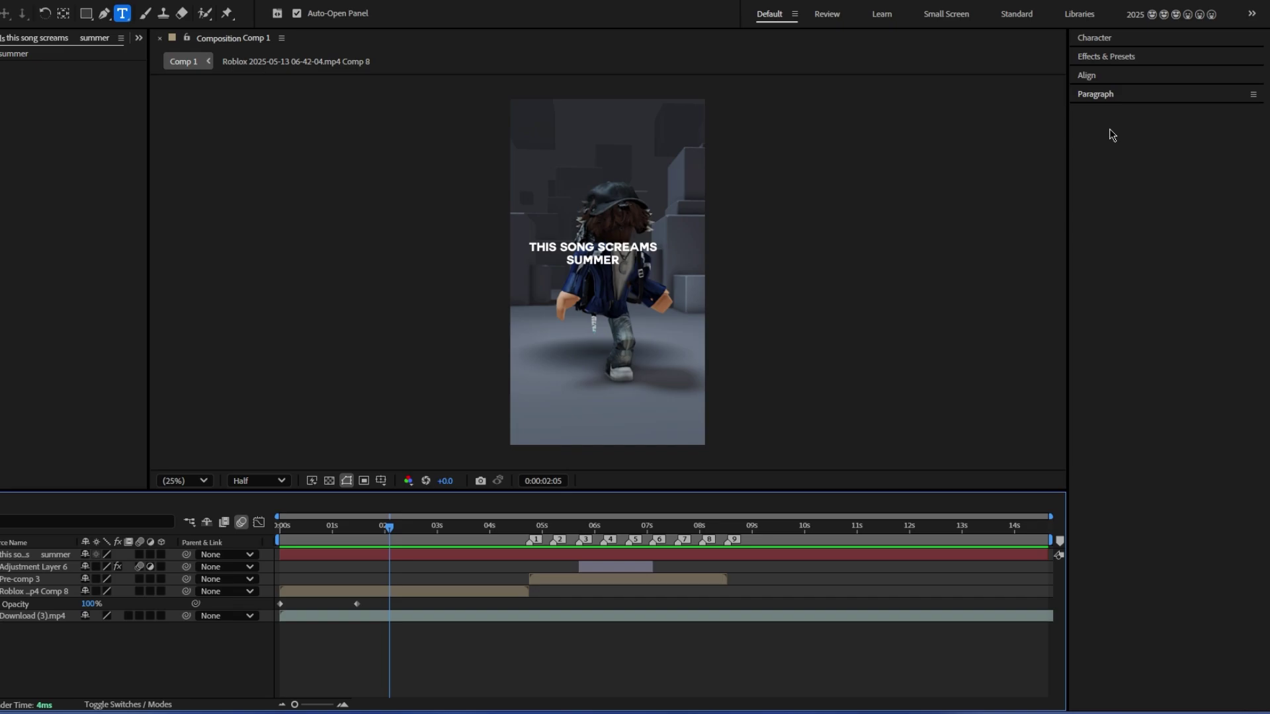
# Step: Select the text layer, try left paragraph alignment, and set the text to centre alignment
pyautogui.click(478, 554)
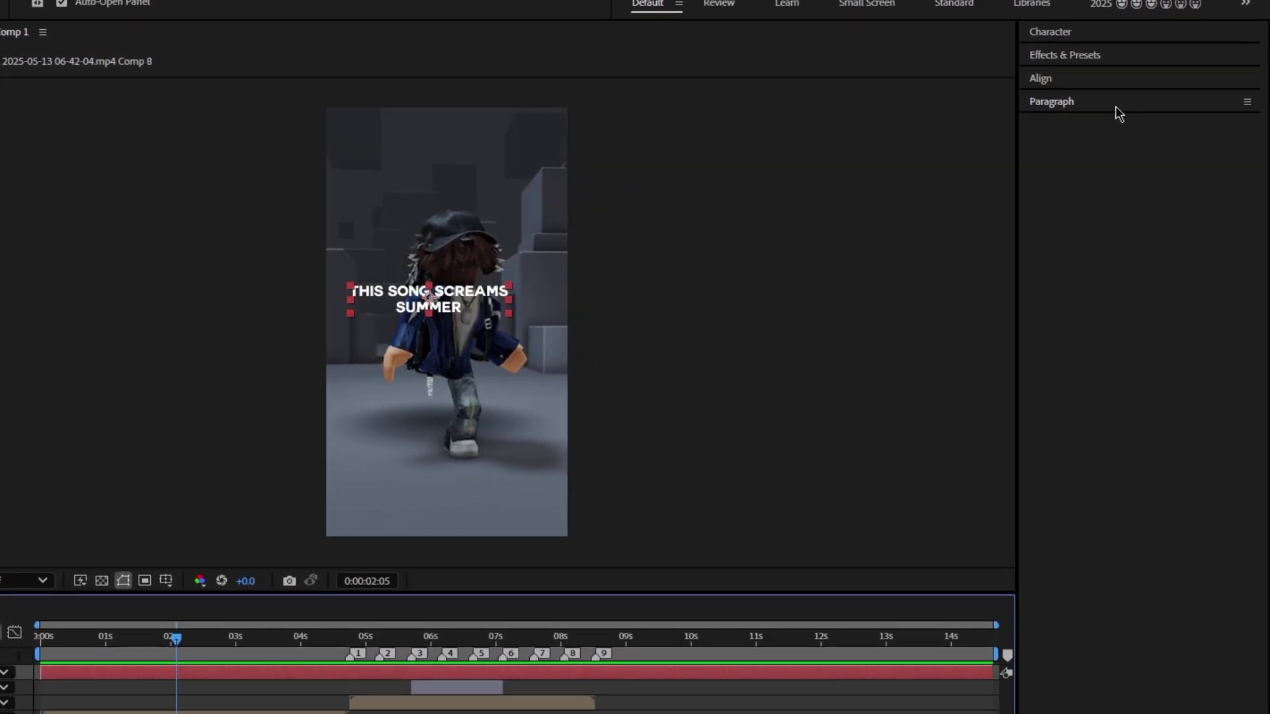
pyautogui.click(1133, 95)
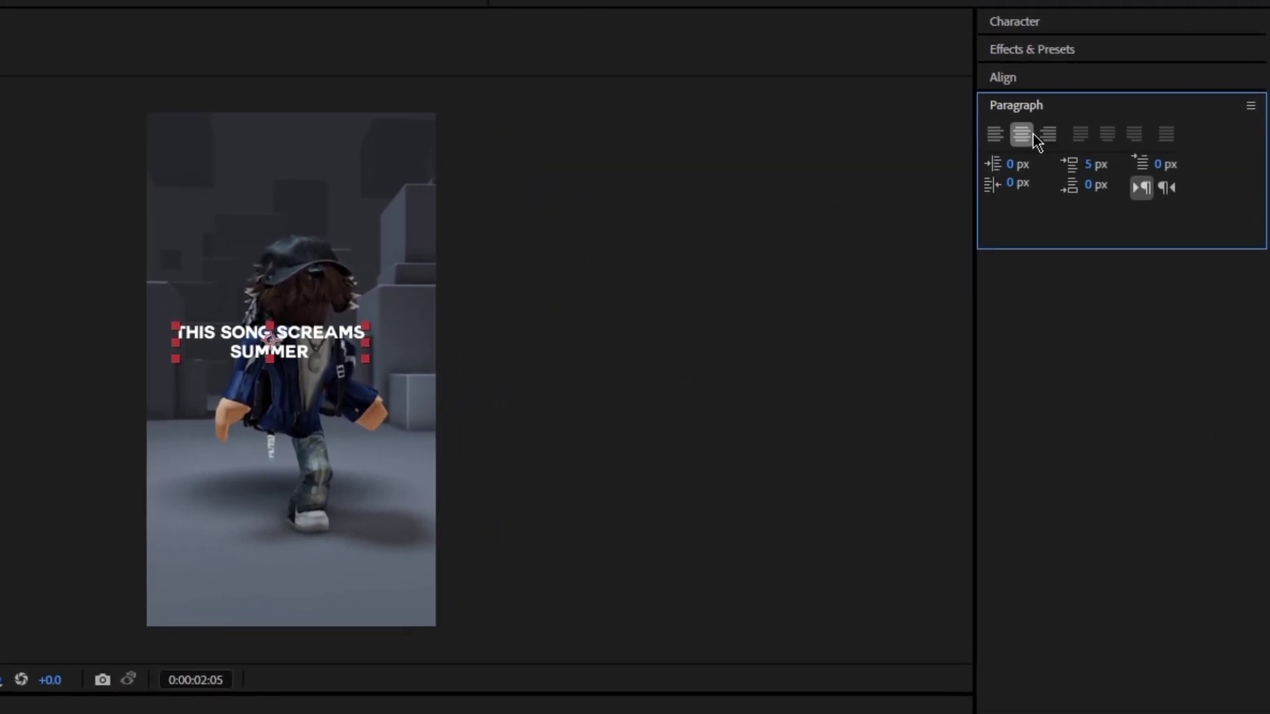
pyautogui.click(993, 136)
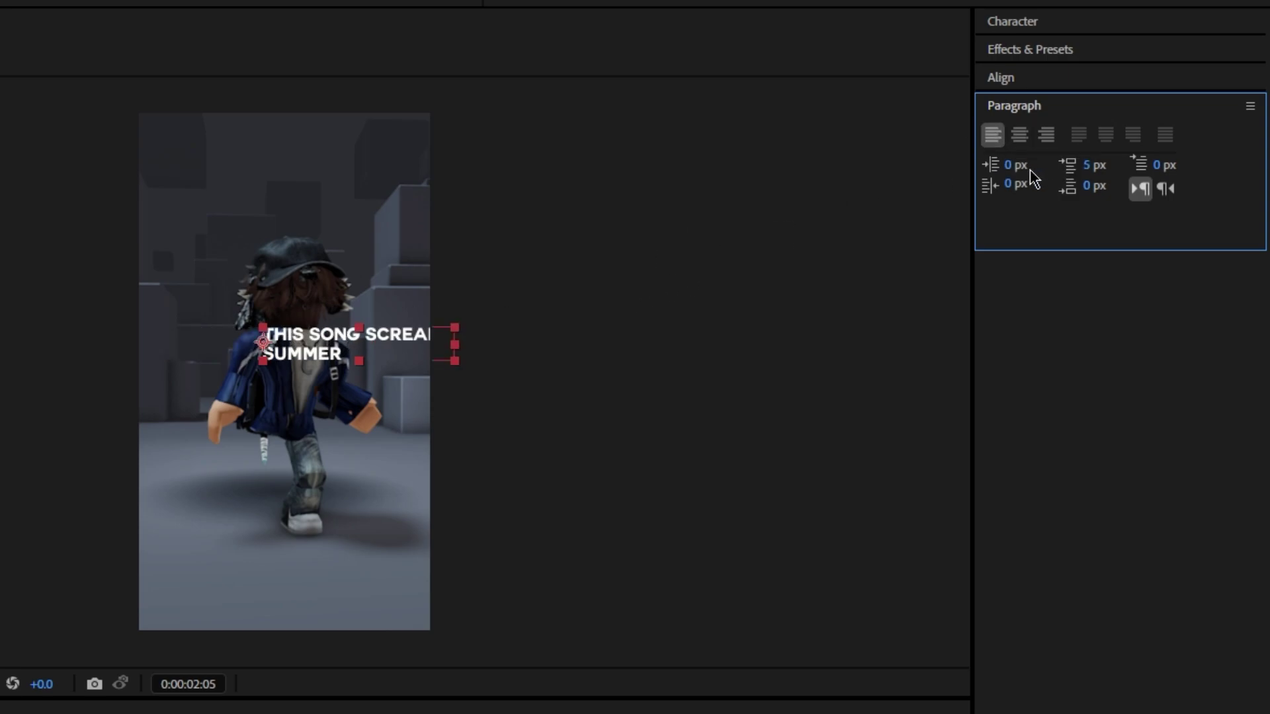
pyautogui.click(1019, 134)
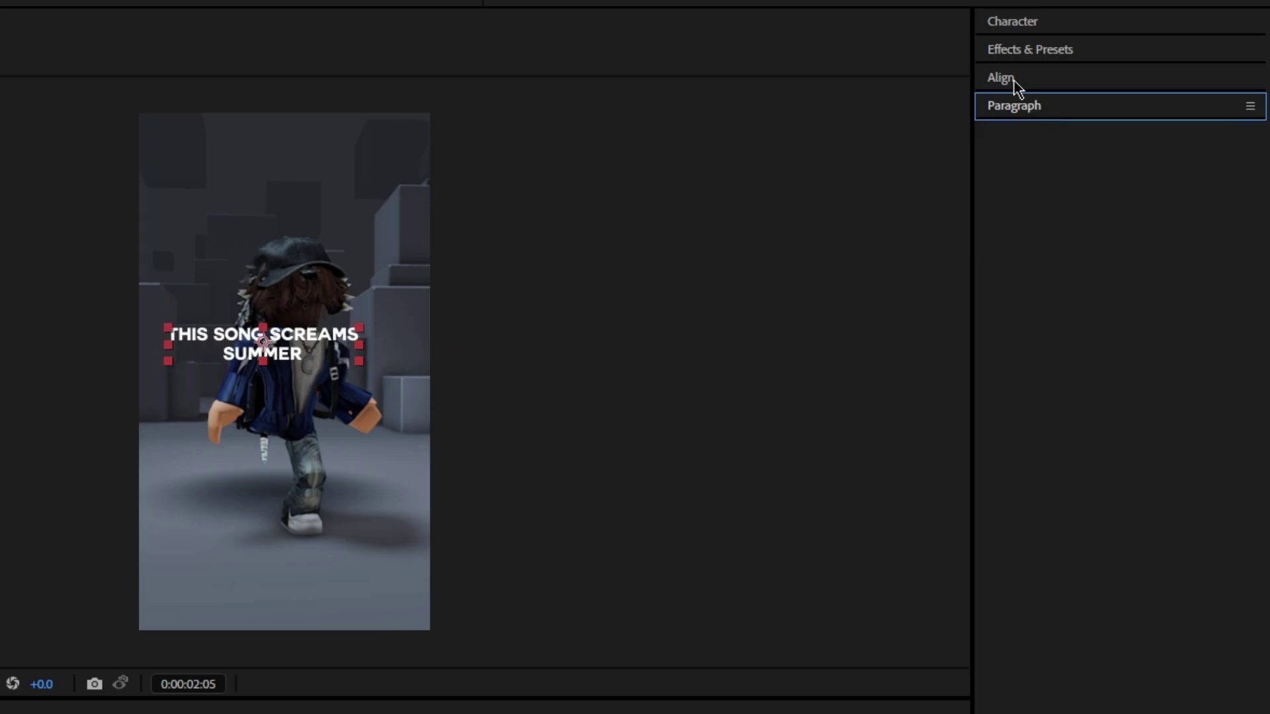
# Step: Centre the text layer horizontally and vertically in the composition
pyautogui.click(1014, 81)
pyautogui.click(1030, 147)
pyautogui.click(1140, 146)
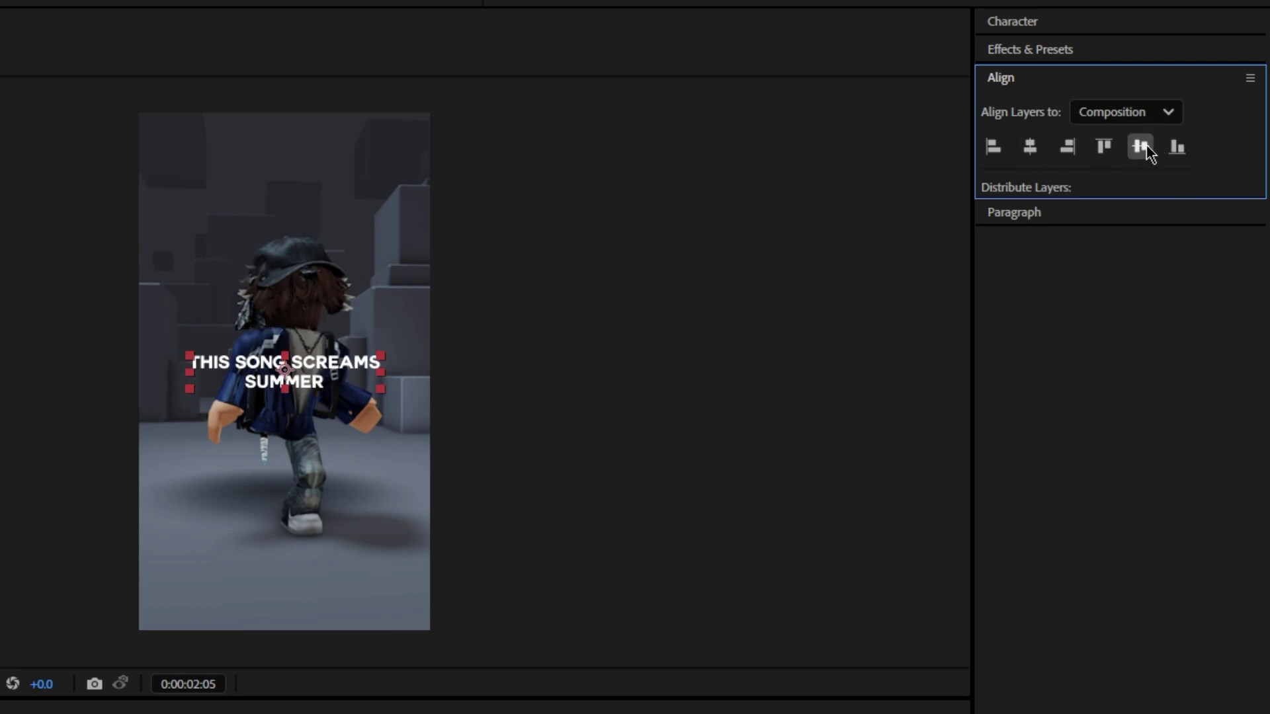
pyautogui.click(1033, 85)
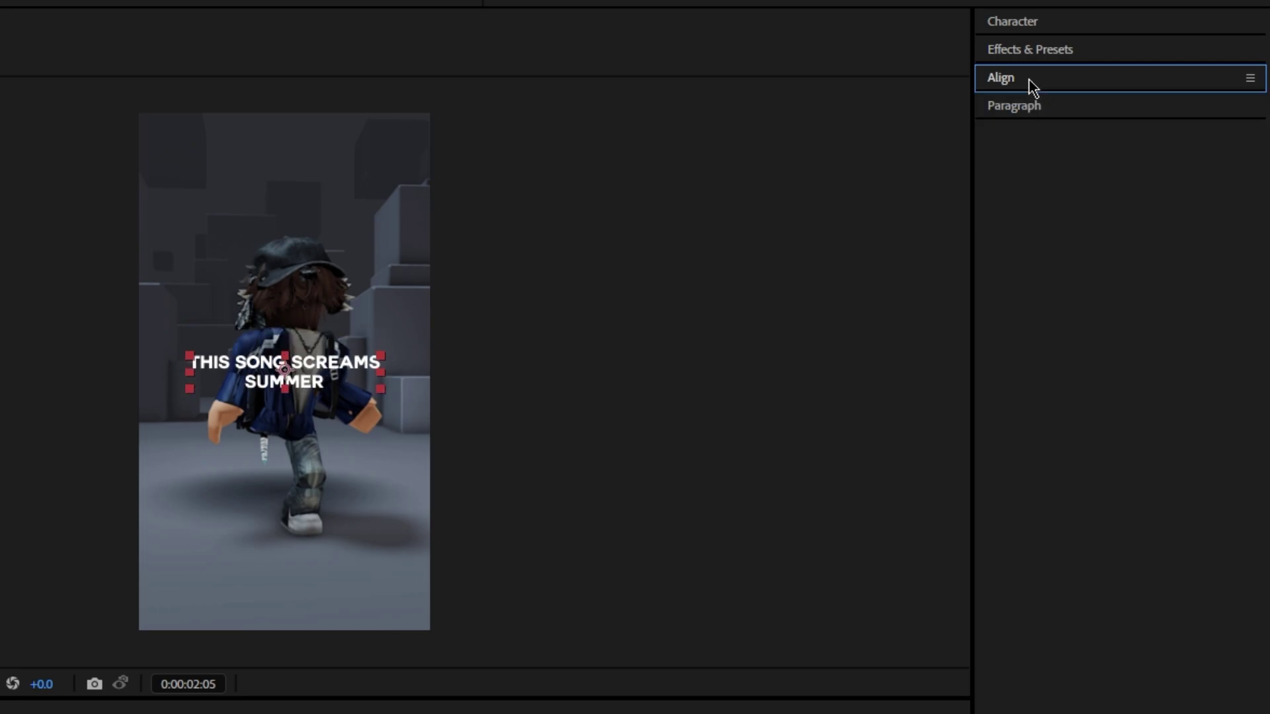
# Step: Set the caption's font size to 85 px and give it a 22 px stroke
pyautogui.click(1038, 26)
pyautogui.moveTo(1023, 108); pyautogui.dragTo(1040, 111)
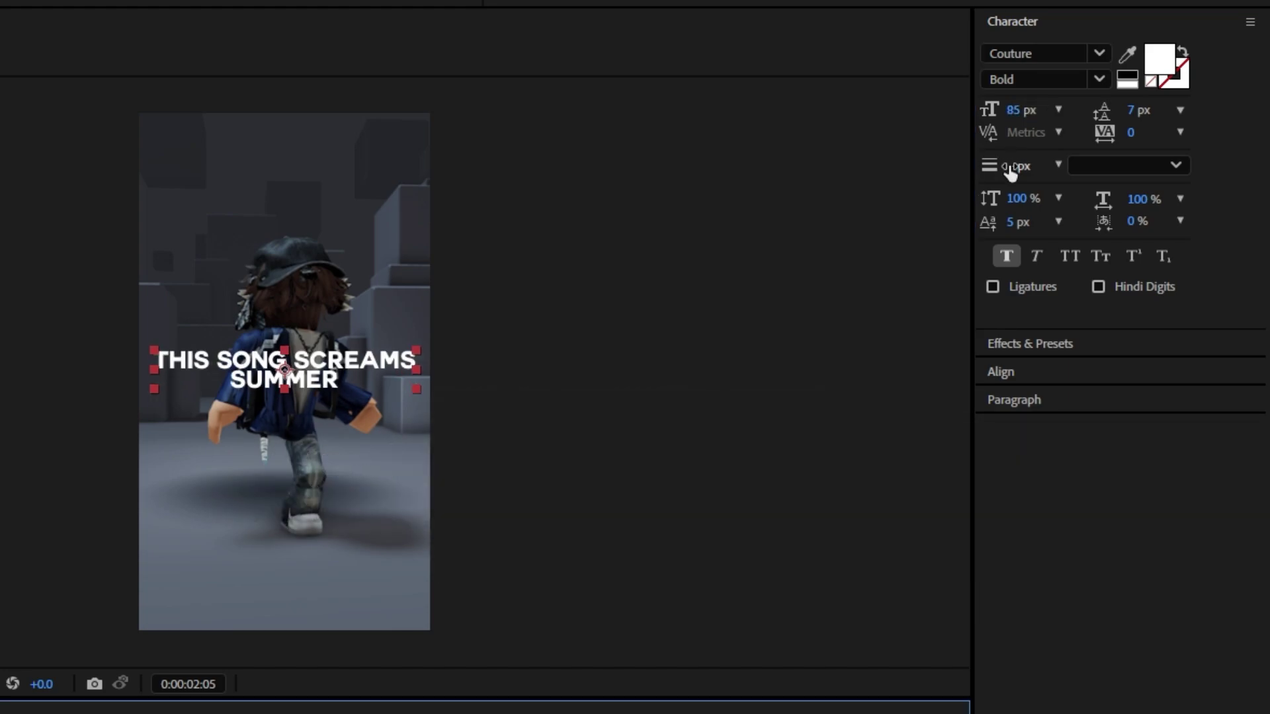
pyautogui.click(1011, 169)
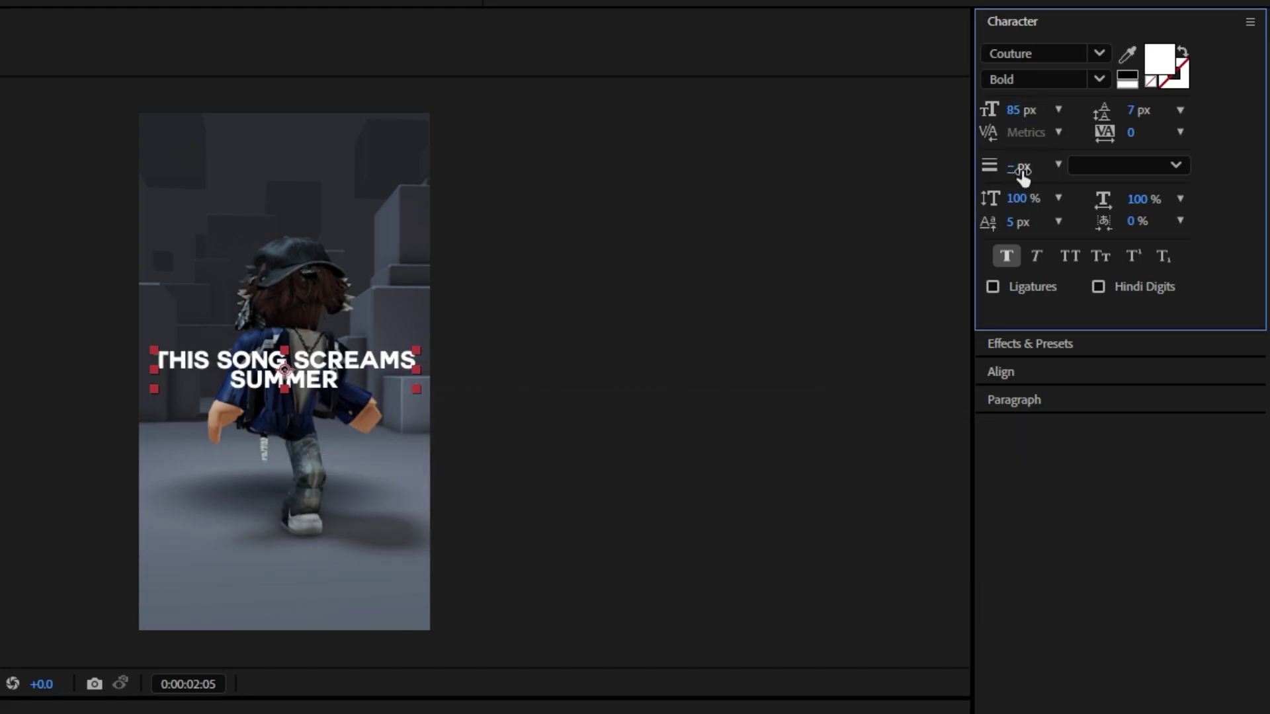
pyautogui.moveTo(1014, 169); pyautogui.dragTo(1043, 170)
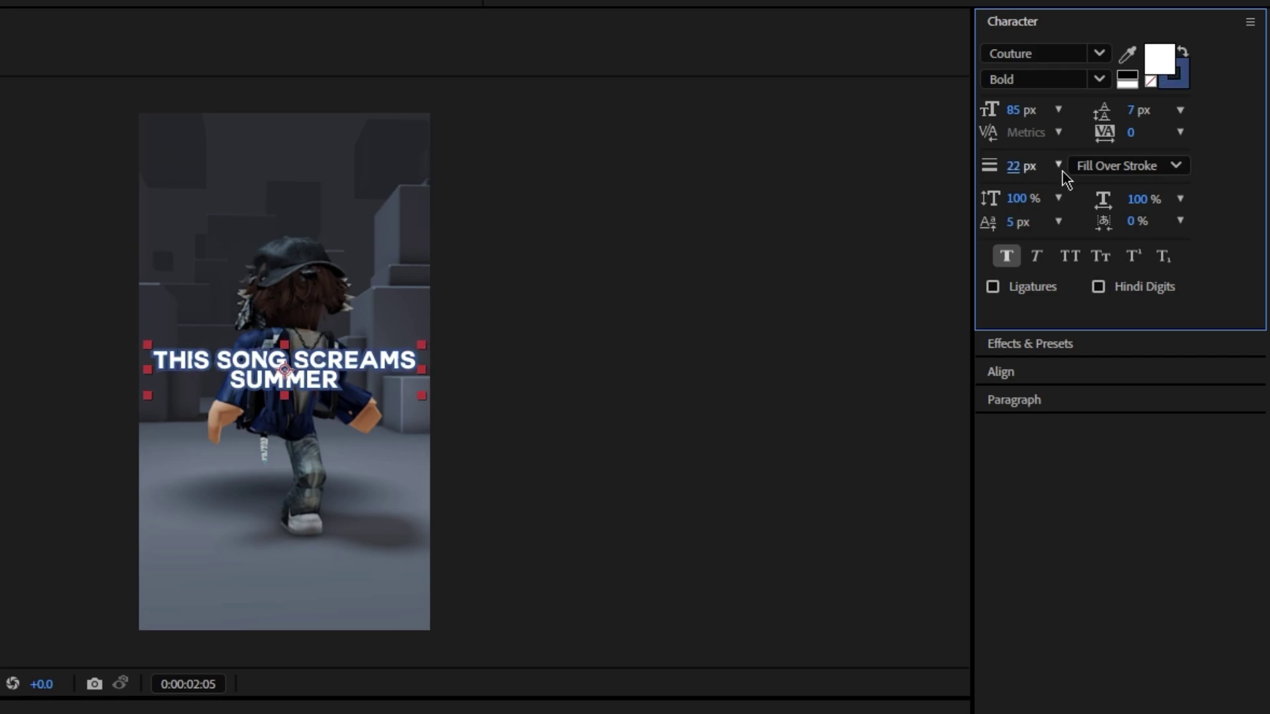
# Step: Try Stroke Over Fill on the caption with a 28 px stroke width
pyautogui.click(1103, 168)
pyautogui.click(1135, 226)
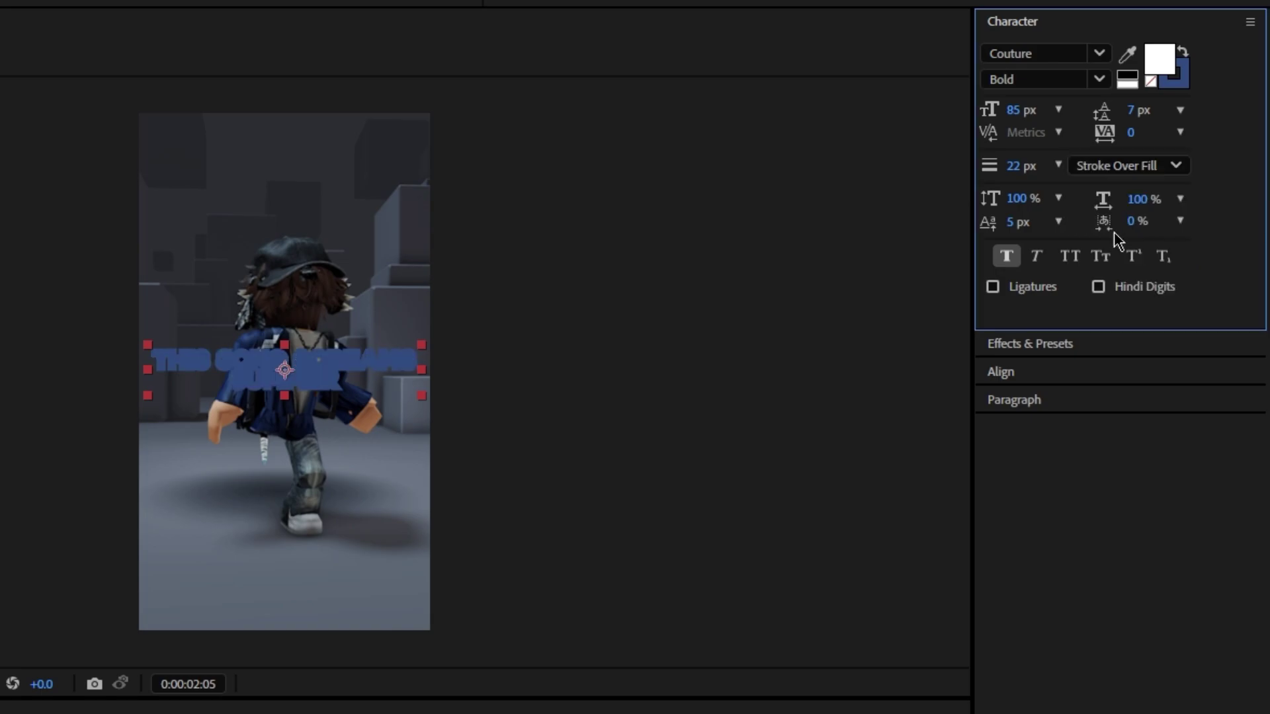
pyautogui.moveTo(1019, 165)
pyautogui.mouseDown()
pyautogui.moveTo(972, 164)
pyautogui.moveTo(1022, 170)
pyautogui.mouseUp()
# Step: Set the caption's outline to Fill Over Stroke with a stroke width of 18 px
pyautogui.click(1134, 169)
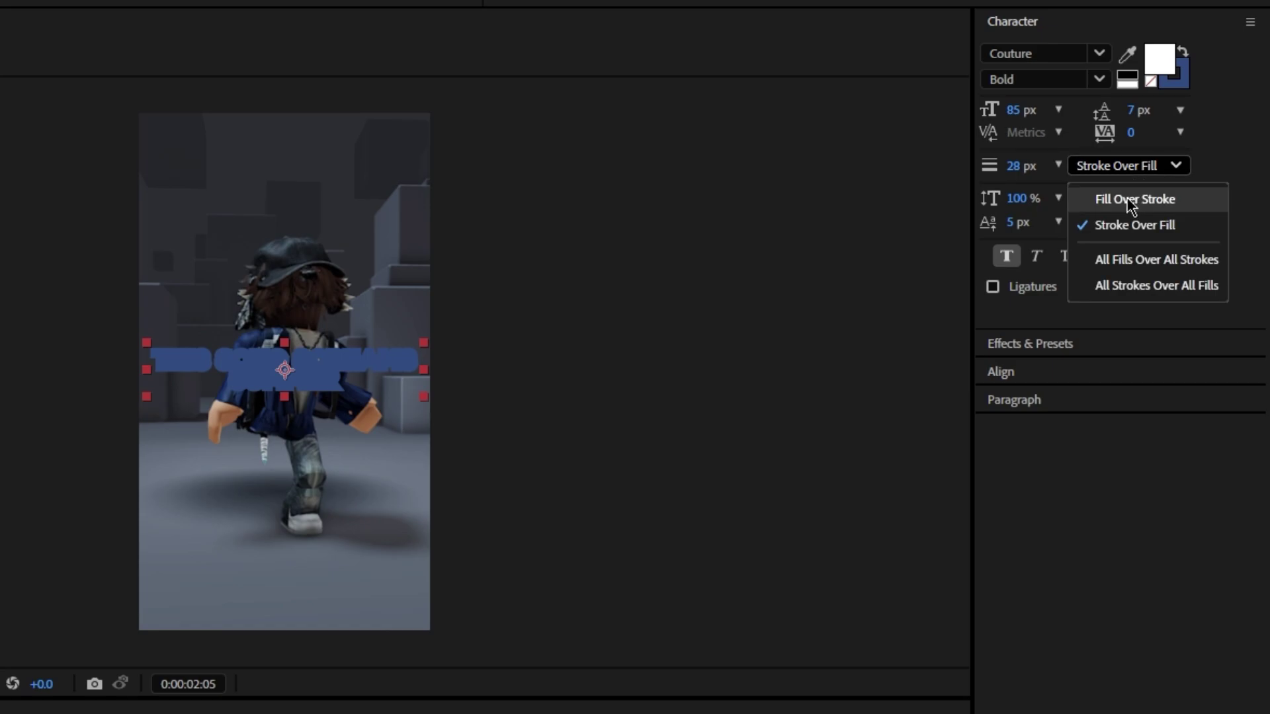
pyautogui.click(1127, 200)
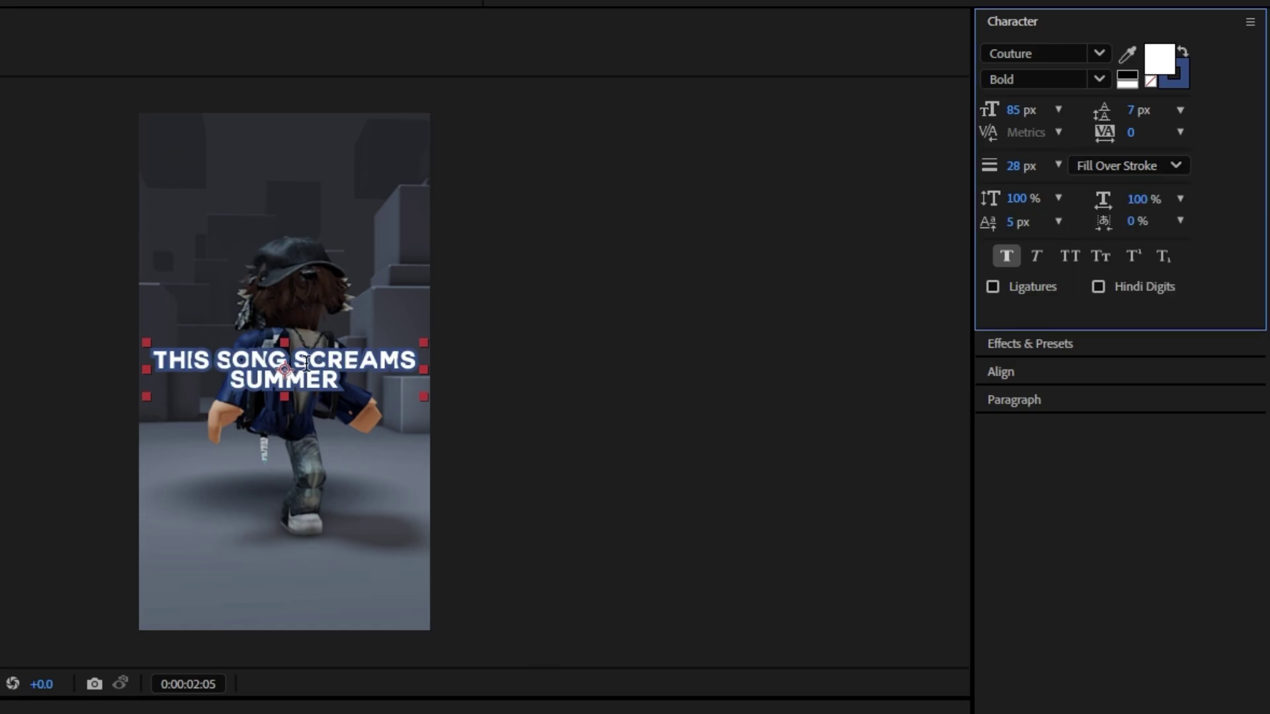
pyautogui.moveTo(1018, 166); pyautogui.dragTo(1003, 166)
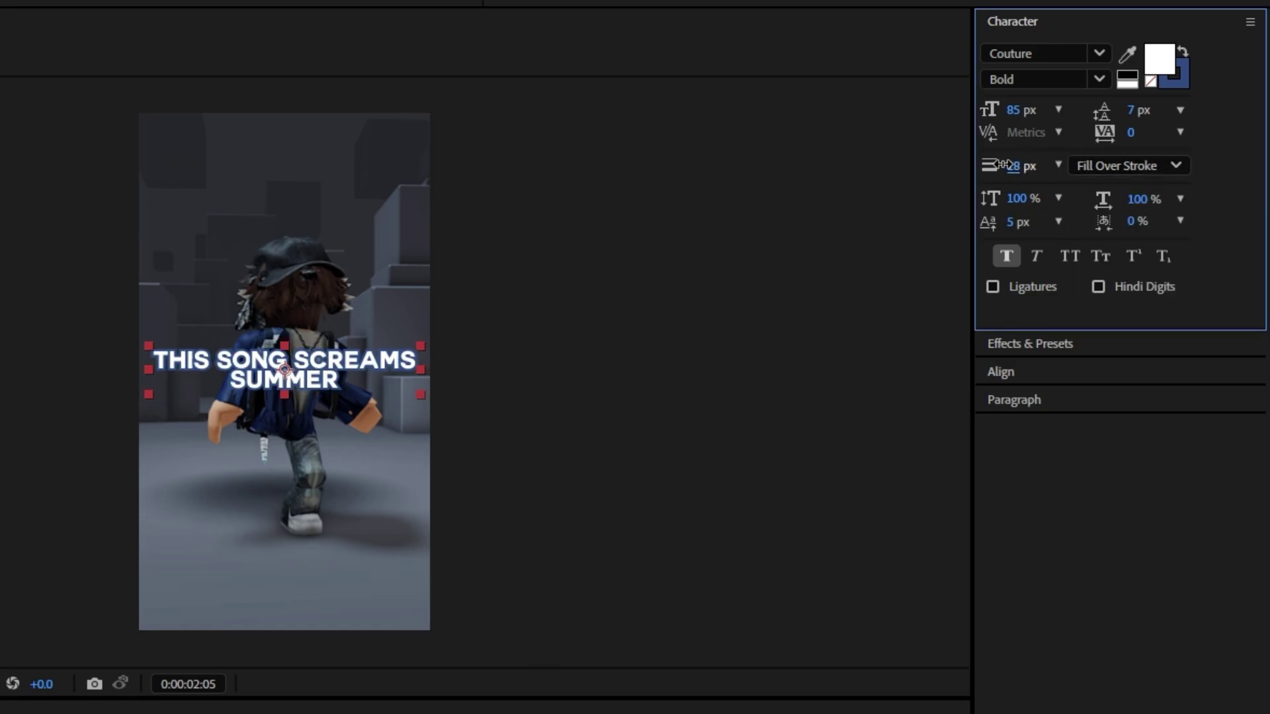
# Step: Change the caption's font to the favourite Good Matcha and set its size to 101 px
pyautogui.doubleClick(317, 357)
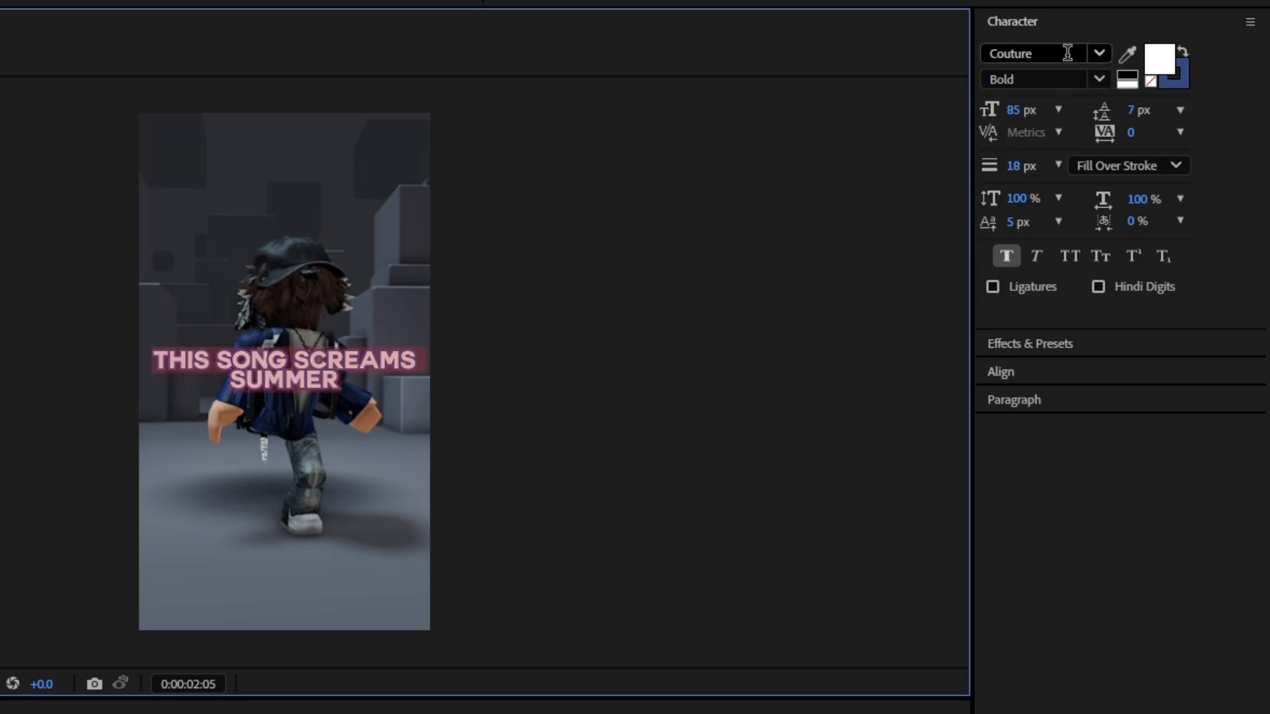
pyautogui.click(1016, 54)
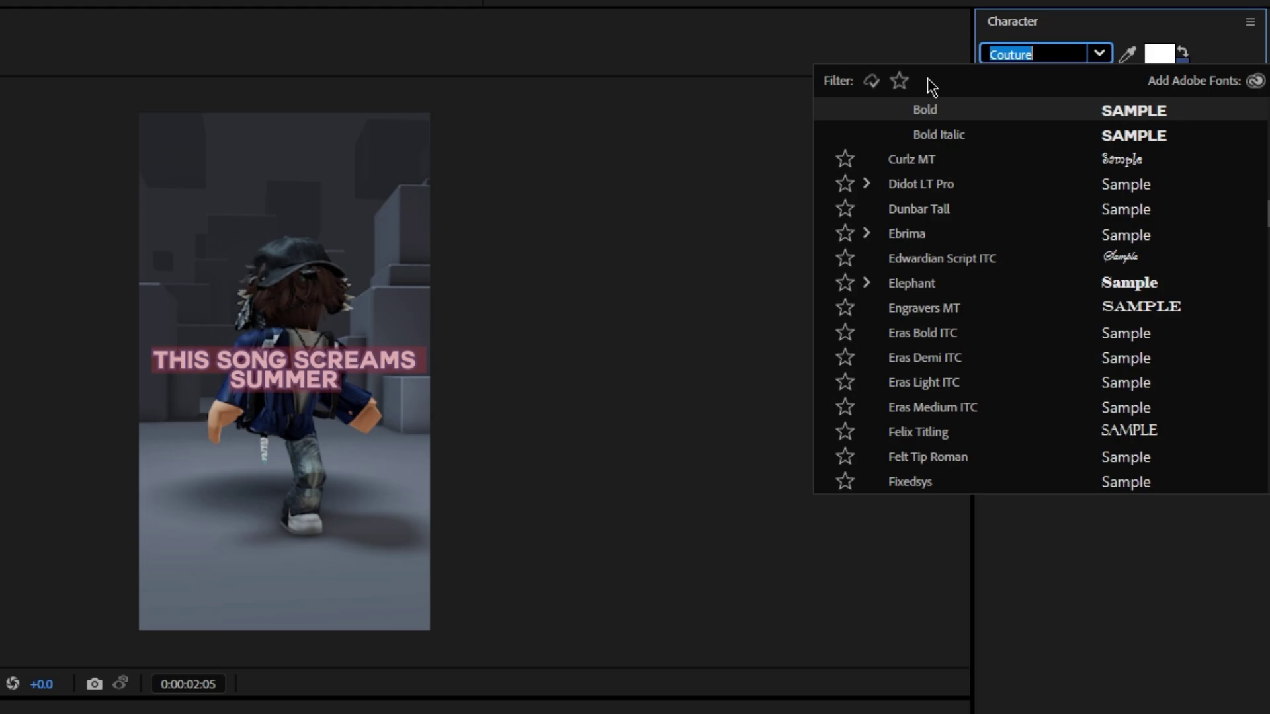
pyautogui.click(901, 81)
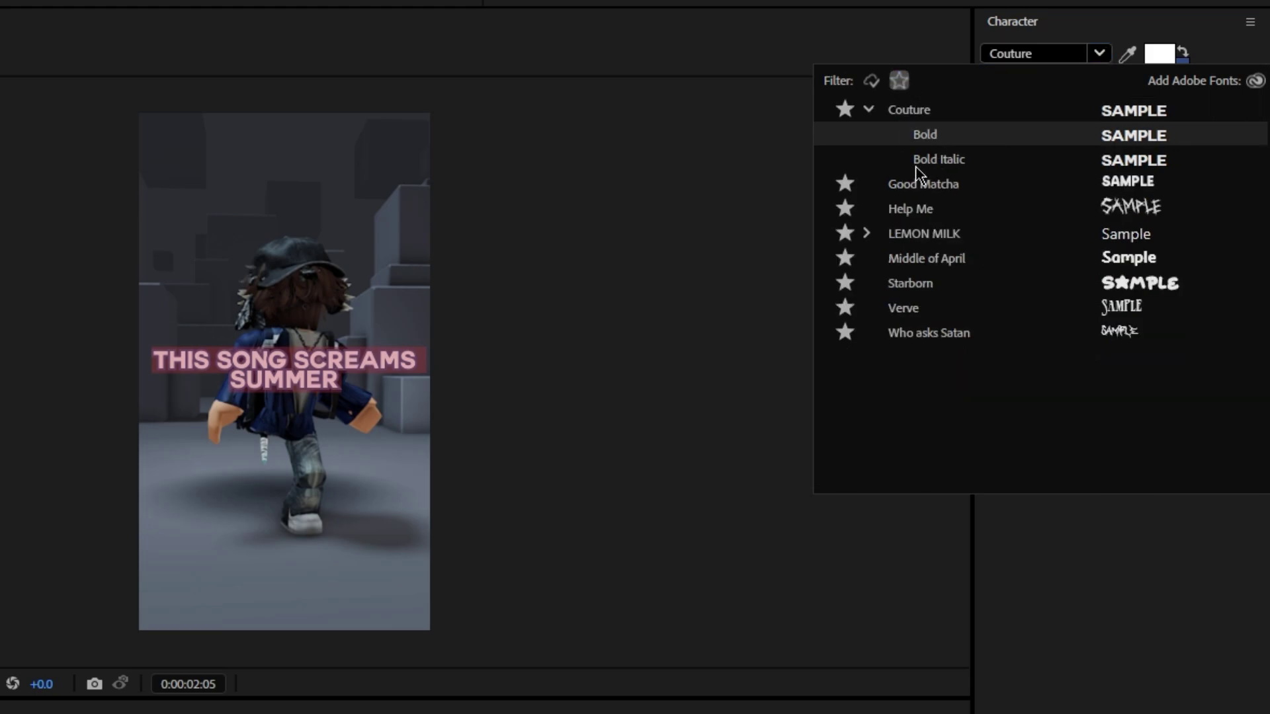
pyautogui.click(941, 190)
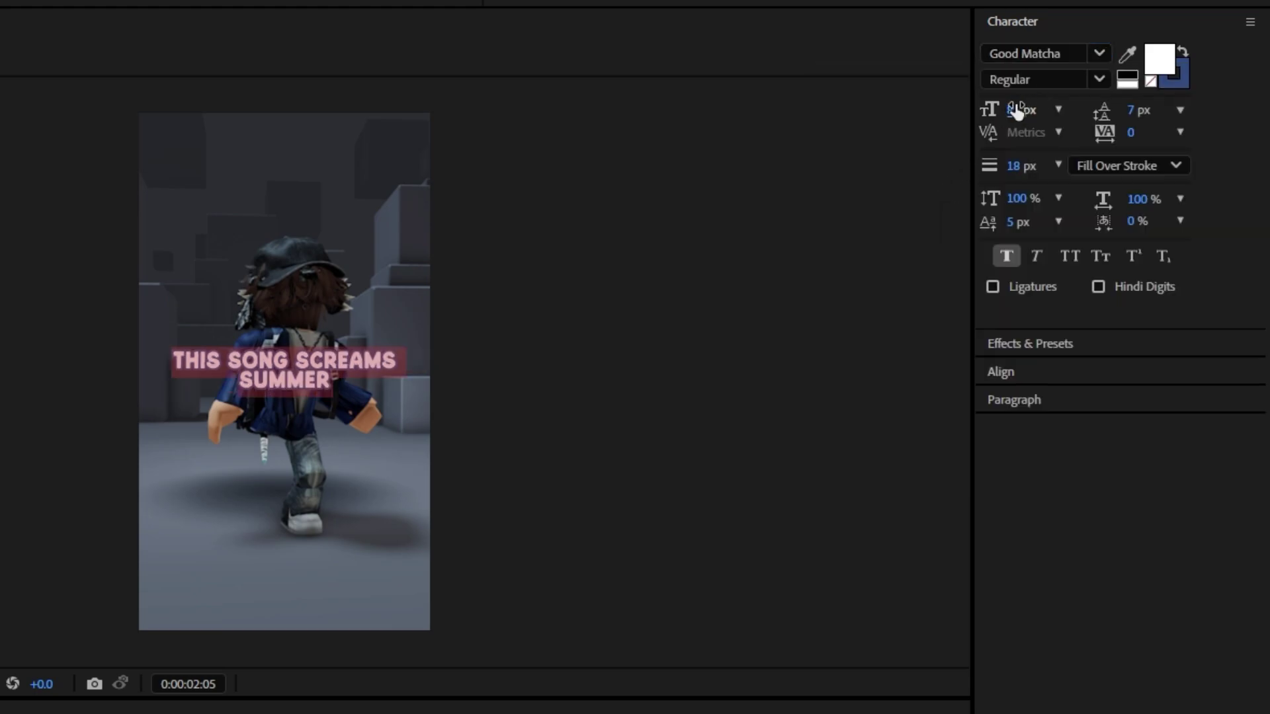
pyautogui.moveTo(1016, 109); pyautogui.dragTo(1036, 107)
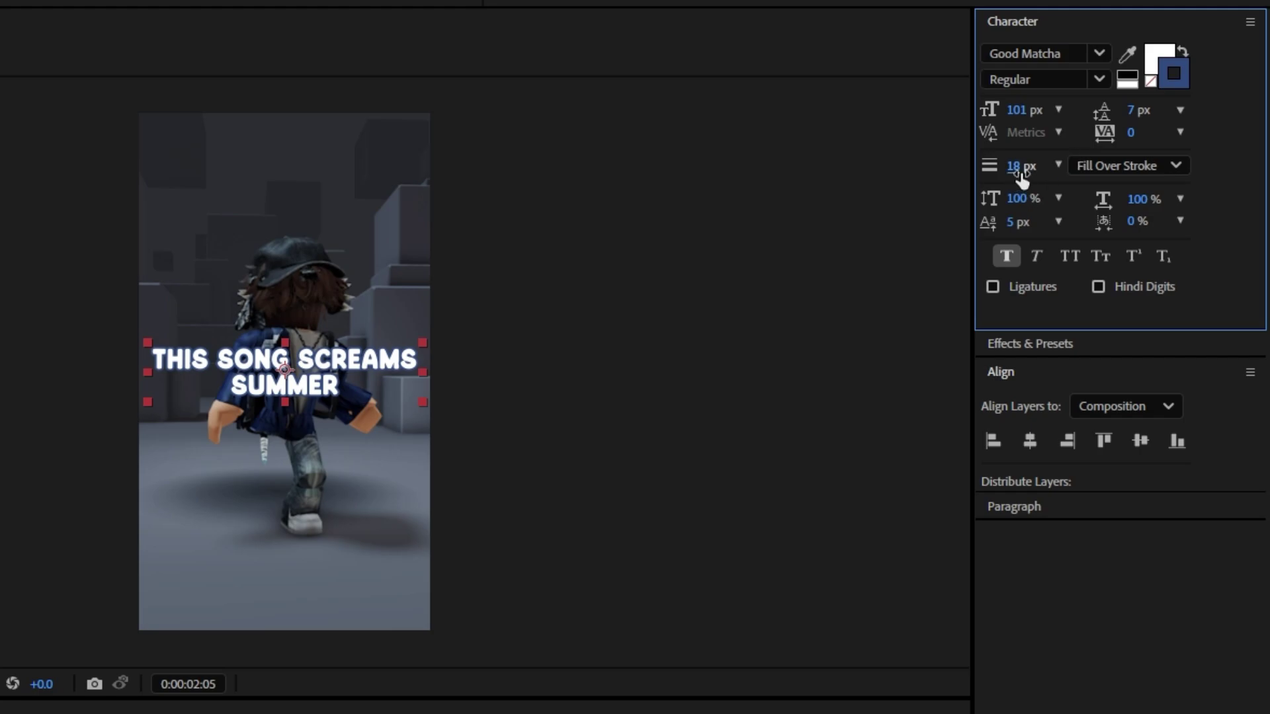
# Step: Try the caption with its fill and stroke colours swapped
pyautogui.click(1180, 78)
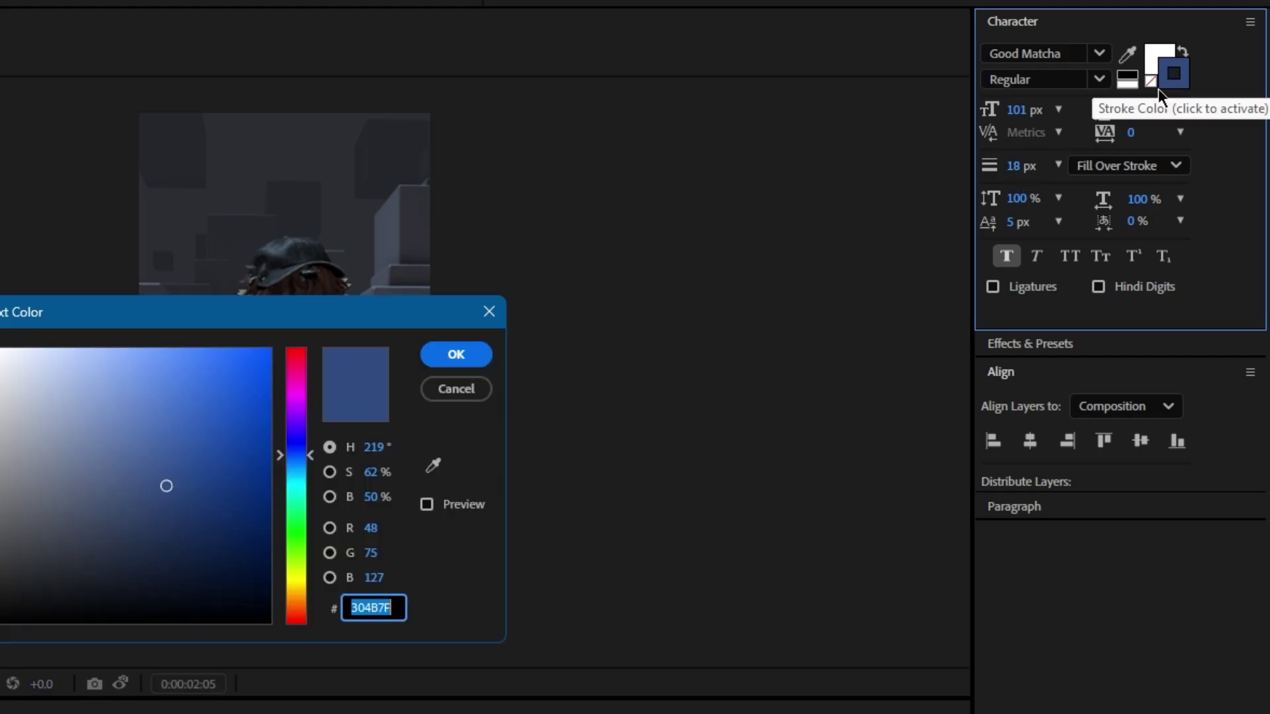
pyautogui.click(447, 390)
pyautogui.click(1149, 50)
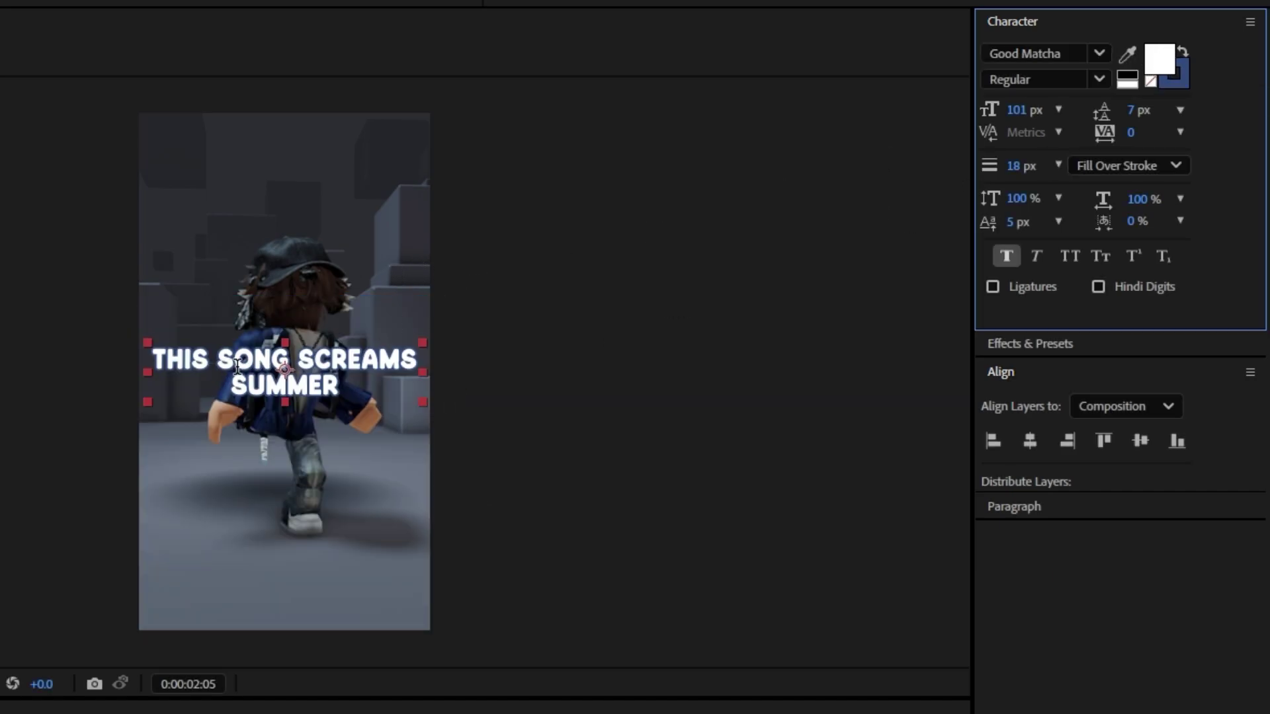
pyautogui.click(1183, 53)
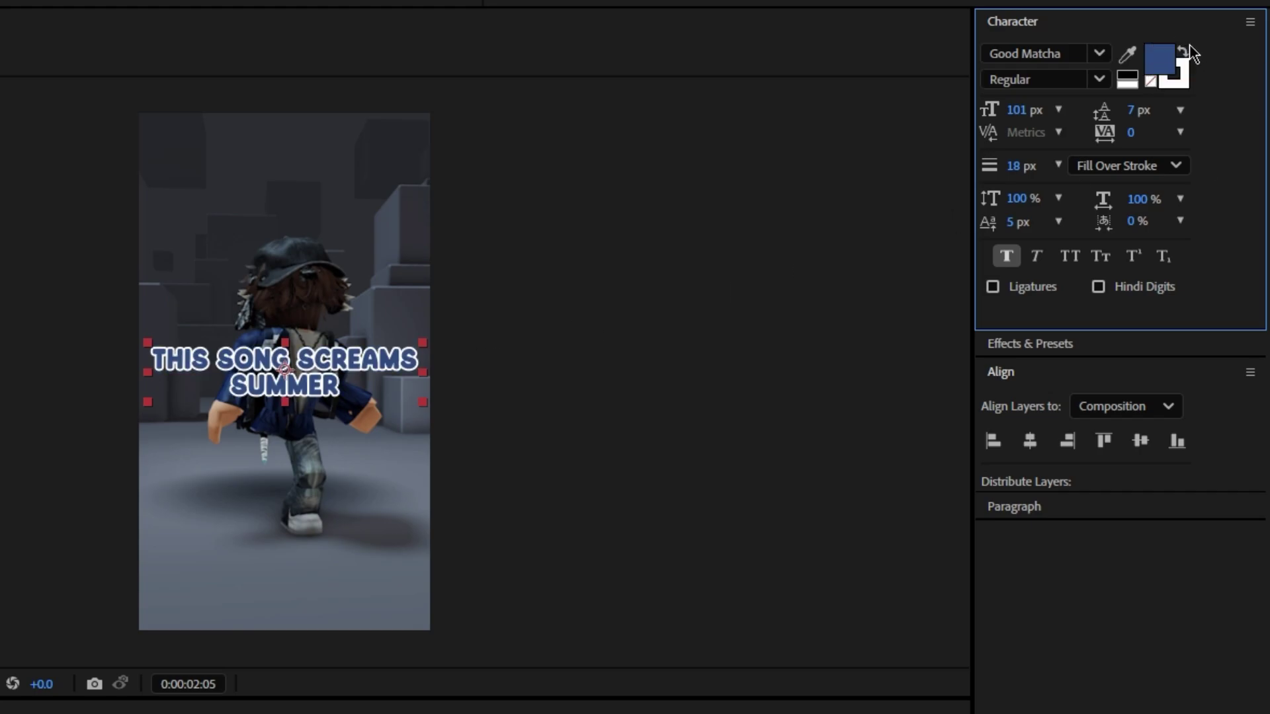
pyautogui.click(1182, 53)
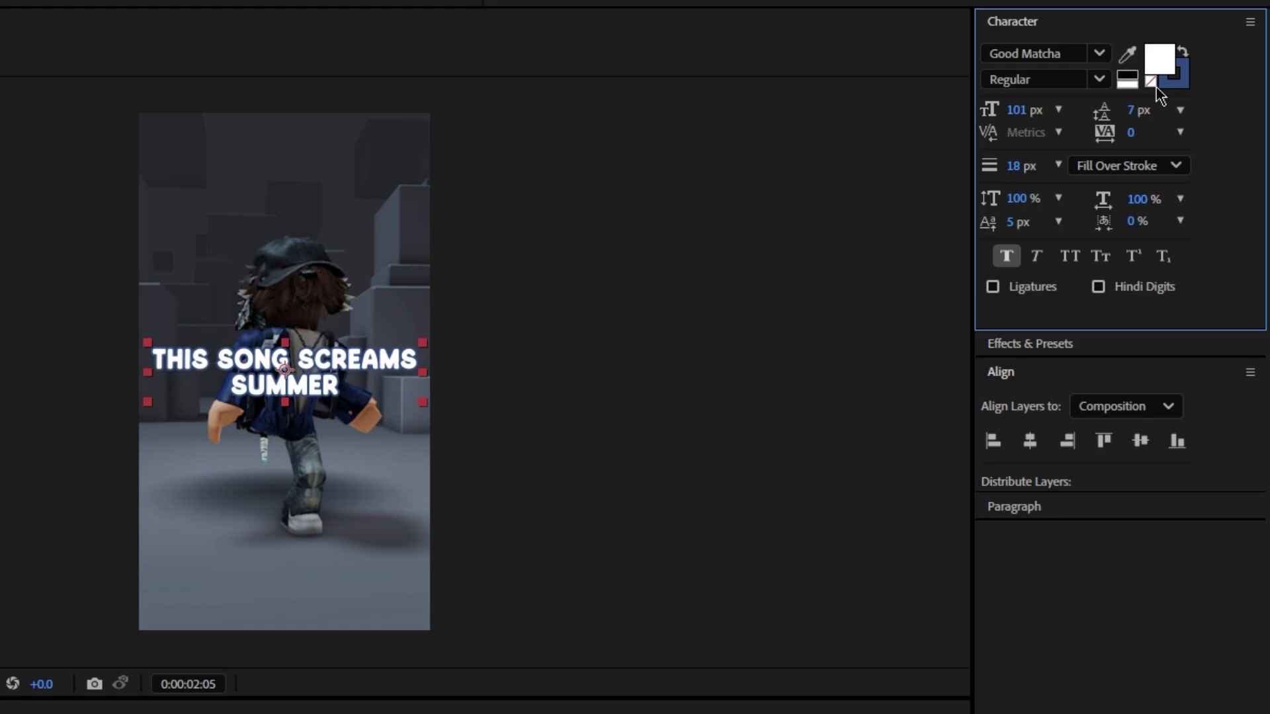
# Step: Remove the caption's stroke and reapply it in the blue colour 304B7F
pyautogui.click(1174, 76)
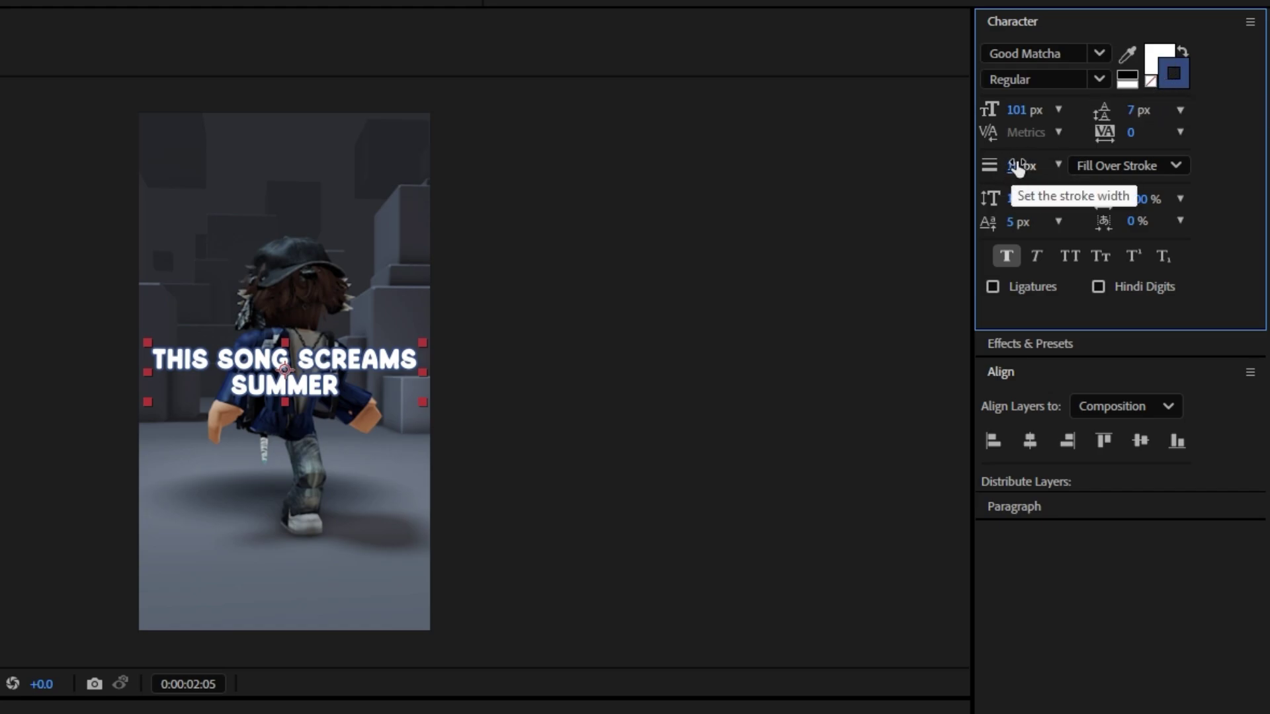
pyautogui.click(1151, 84)
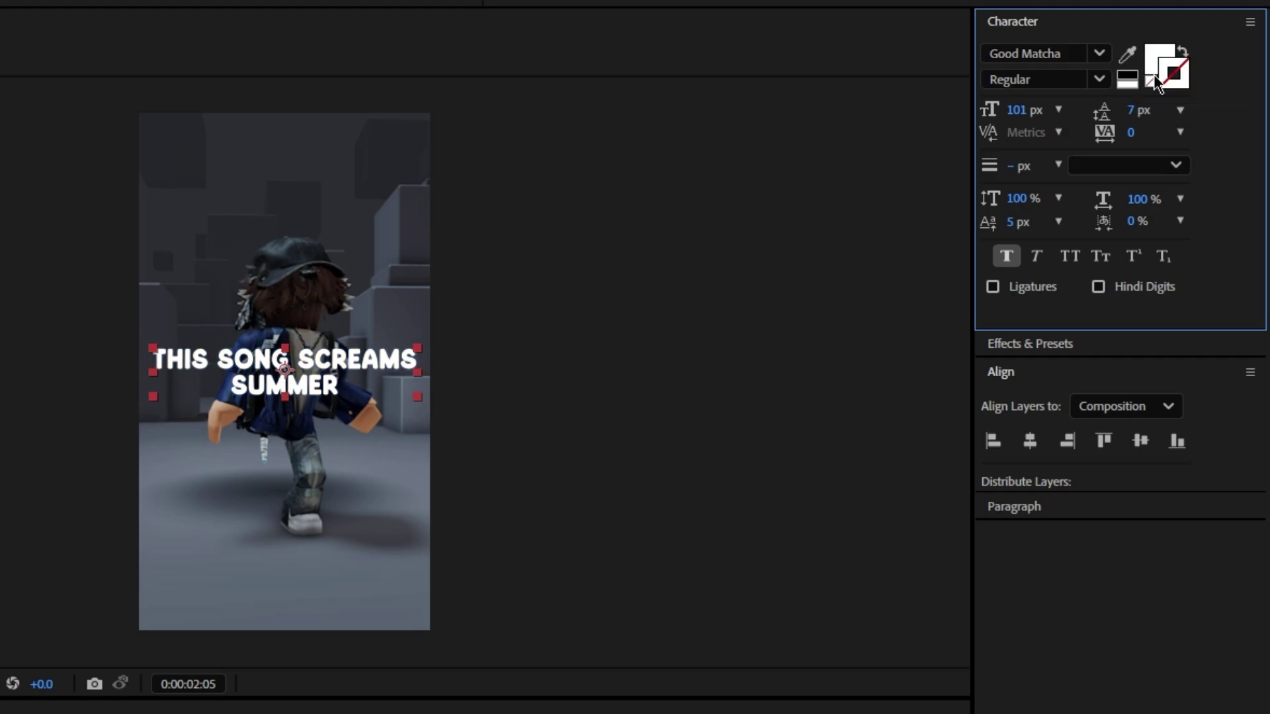
pyautogui.click(1156, 55)
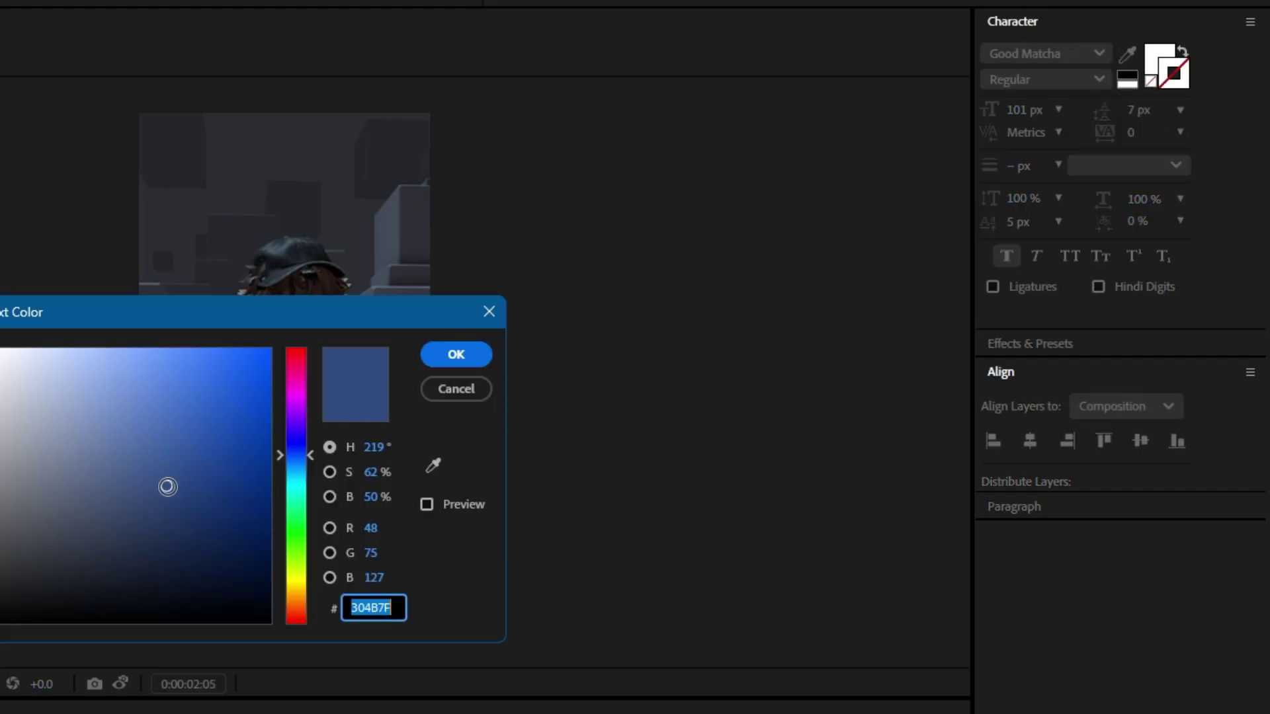
pyautogui.click(167, 487)
pyautogui.click(456, 354)
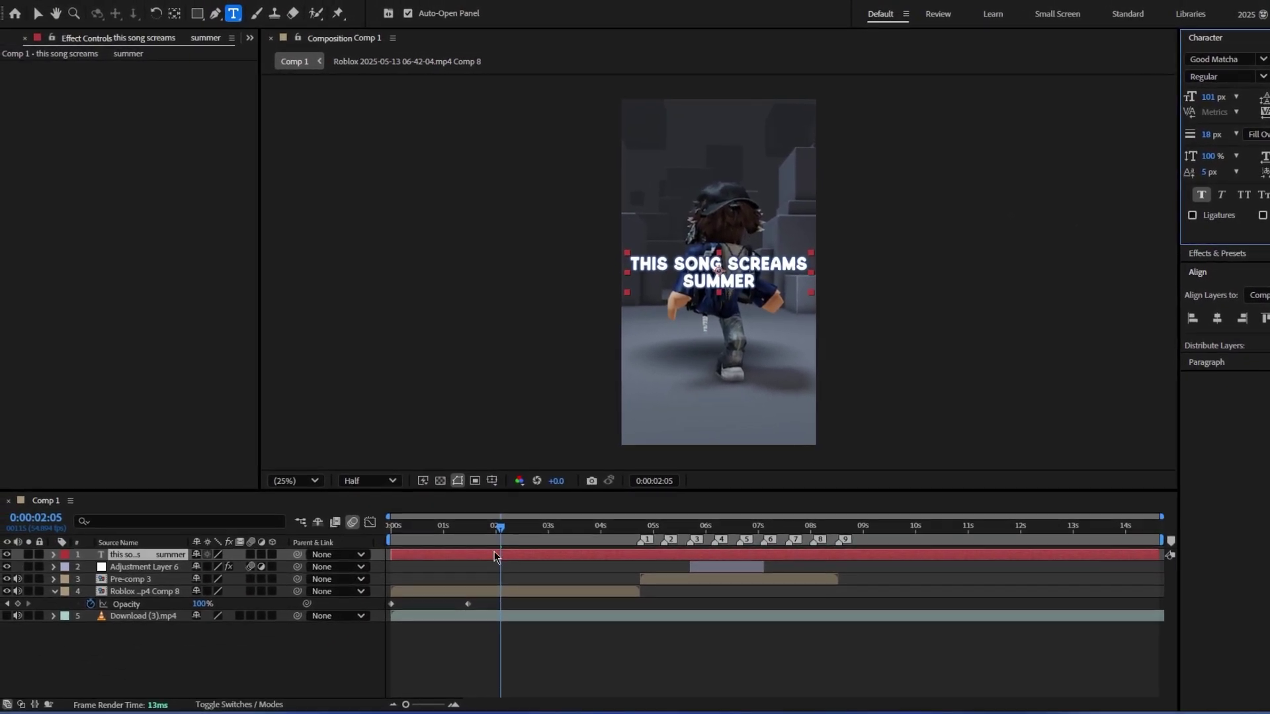
# Step: Split the caption layer at 0:00:02:05 and delete the part before that time
pyautogui.click(131, 711)
pyautogui.hotkey('ctrl', 'shift', 'd')
pyautogui.click(496, 567)
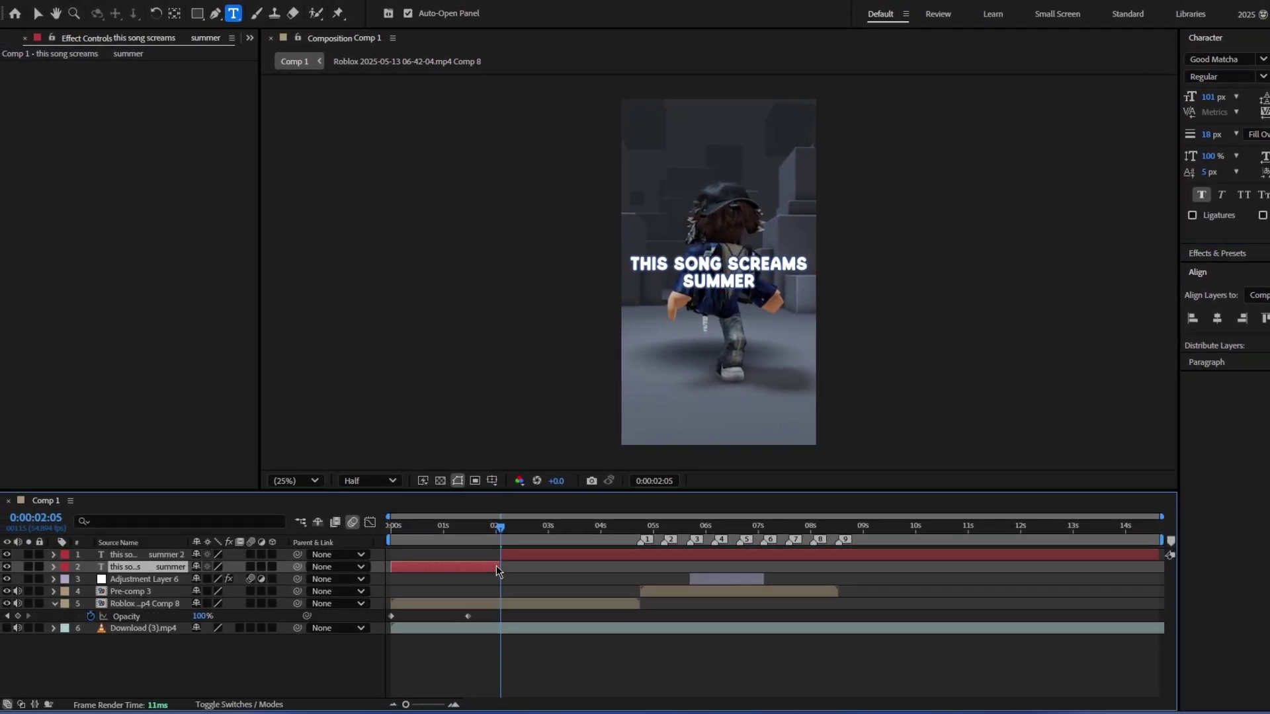
pyautogui.press('Delete')
# Step: Find the text animation user preset with the search term "animation" and apply it to the caption layer
pyautogui.click(549, 554)
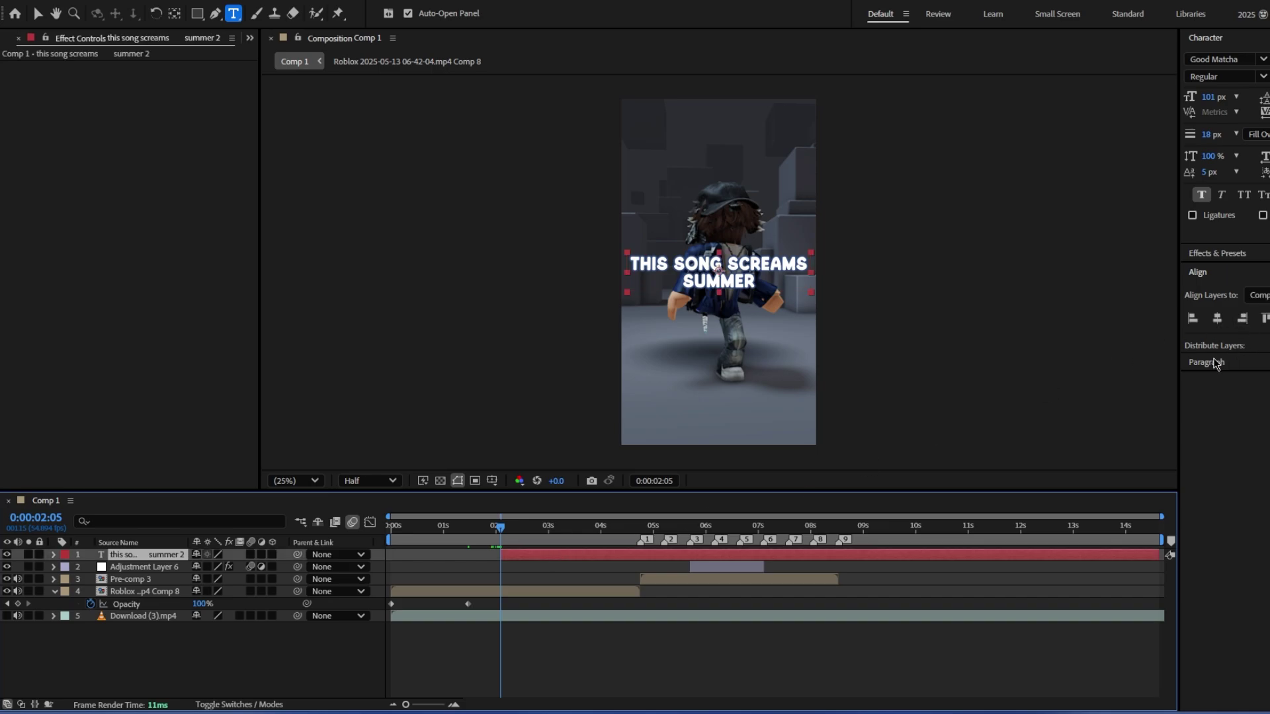
pyautogui.click(1205, 274)
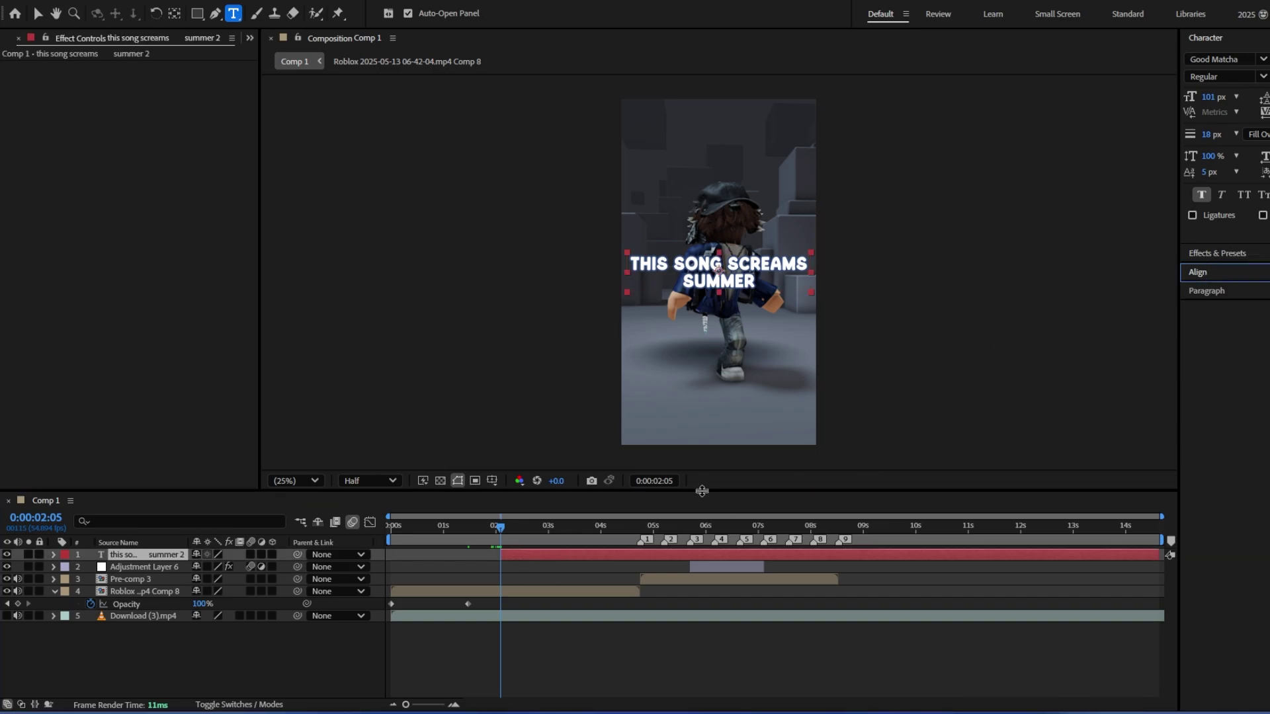
pyautogui.click(1207, 255)
pyautogui.doubleClick(1229, 269)
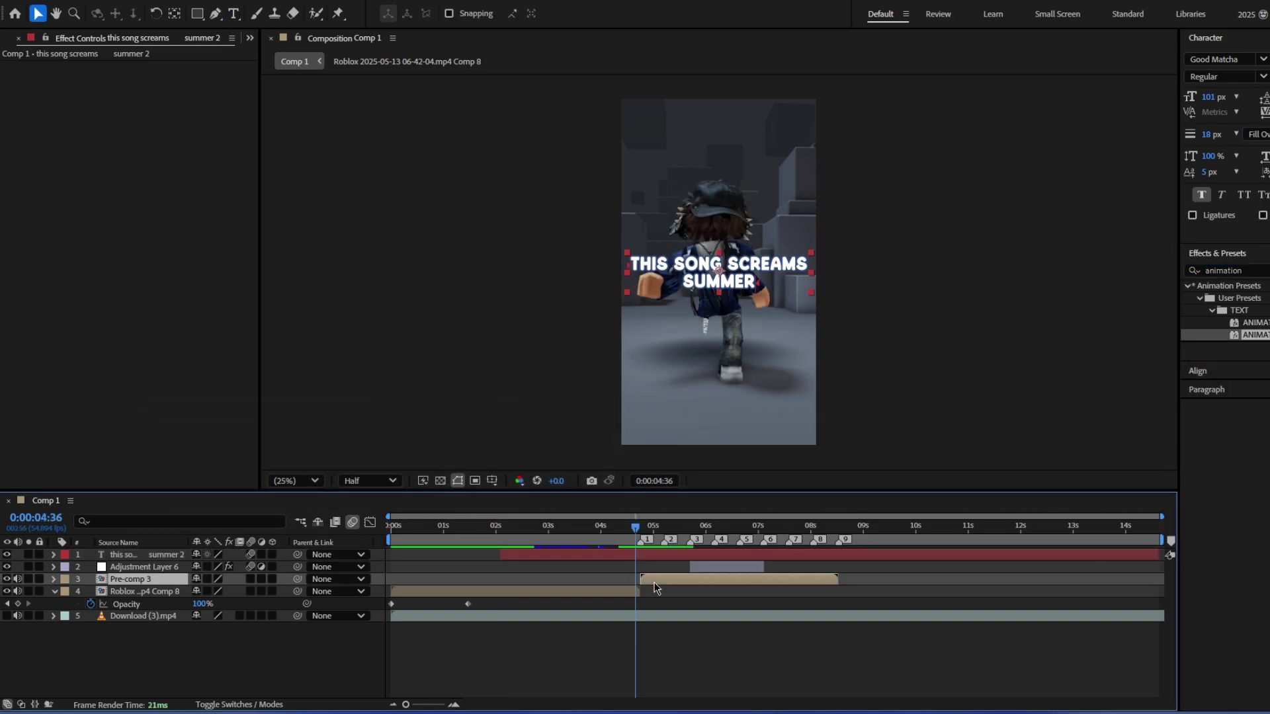
# Step: Split the caption layer at the start of Pre-comp 3, 0:00:04:41, and delete the part after it
pyautogui.press('i')
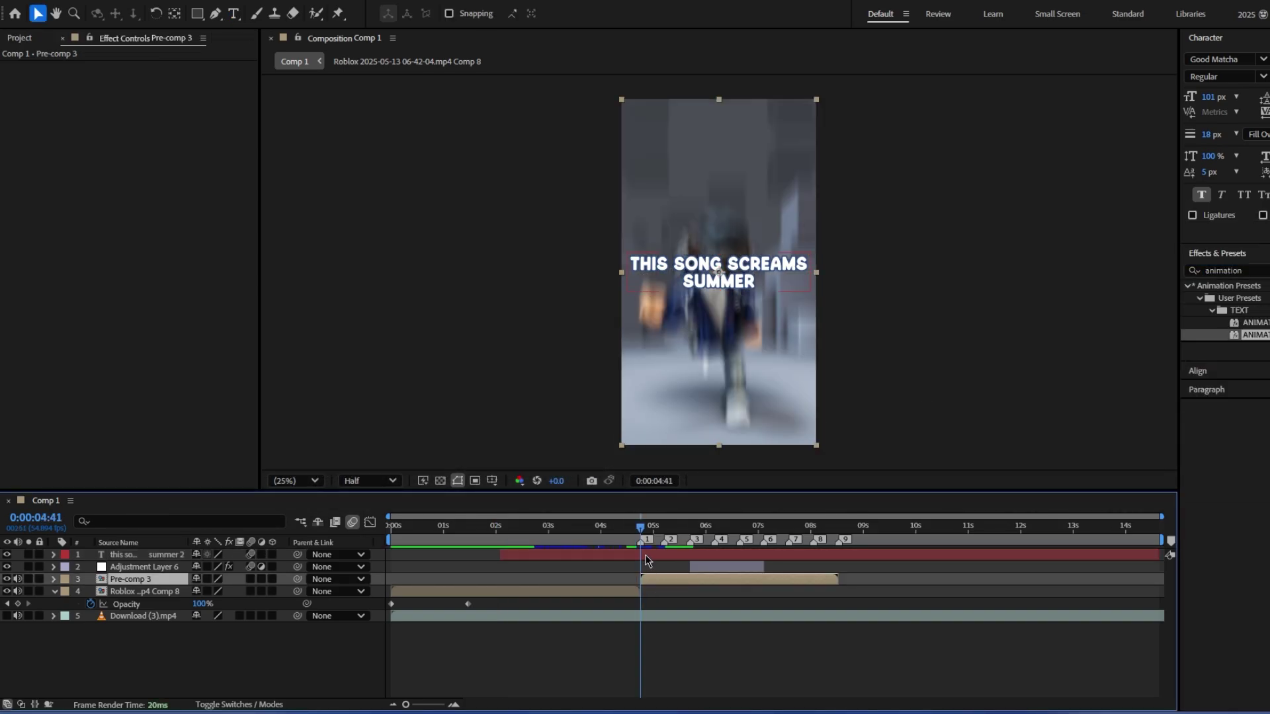
pyautogui.click(645, 555)
pyautogui.hotkey('ctrl', 'shift', 'd')
pyautogui.press('Delete')
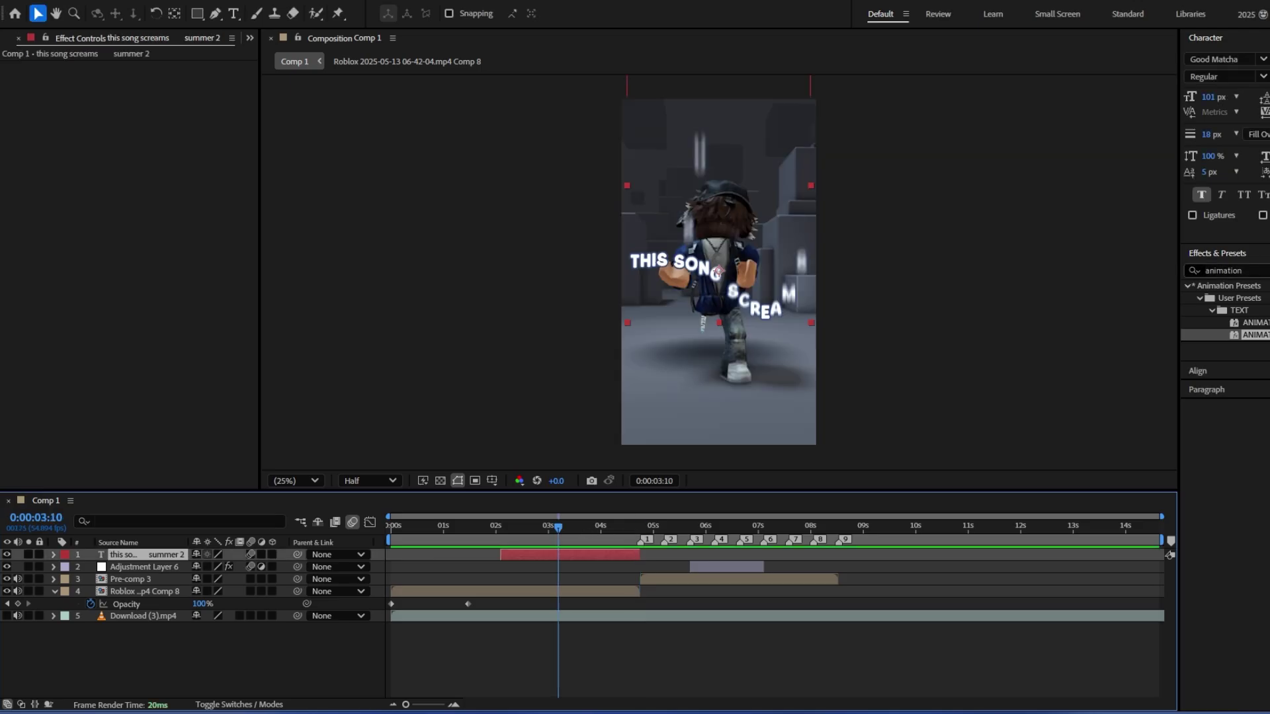
# Step: Search the effects for "glow" and apply the Stylize Glow effect to the caption layer
pyautogui.moveTo(1251, 270); pyautogui.dragTo(1099, 271)
pyautogui.write('glow')
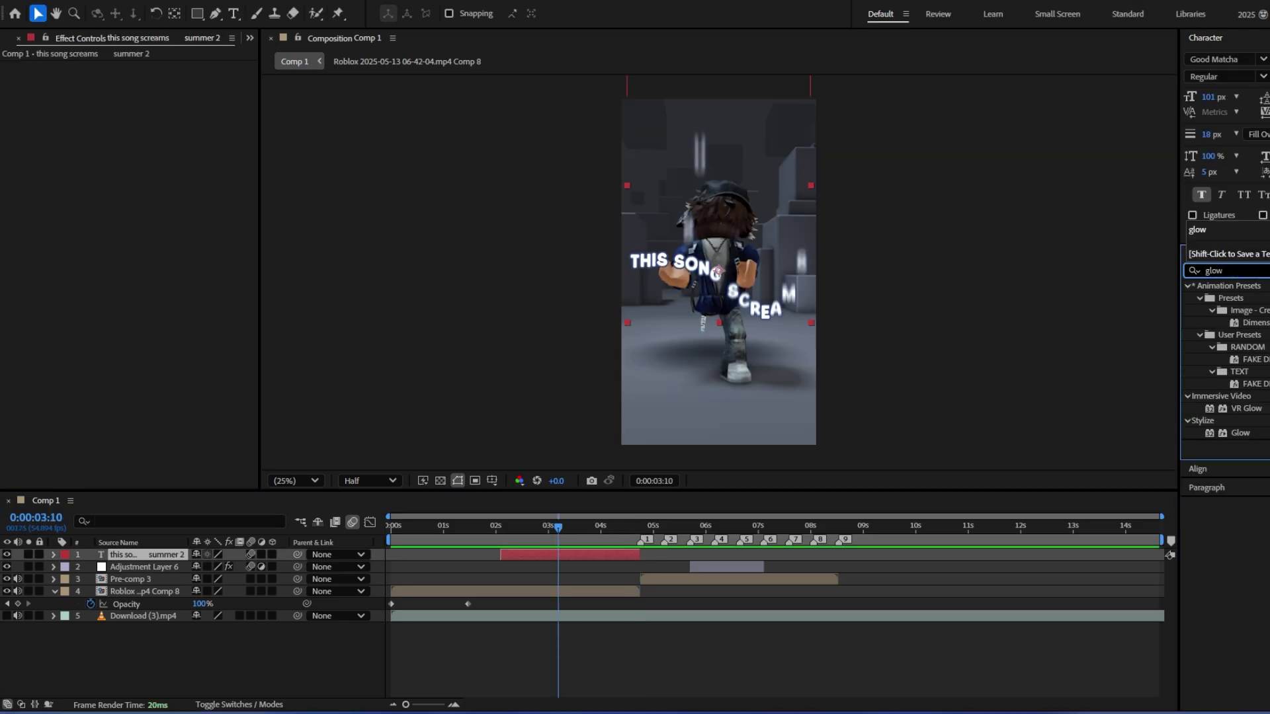
pyautogui.doubleClick(1240, 433)
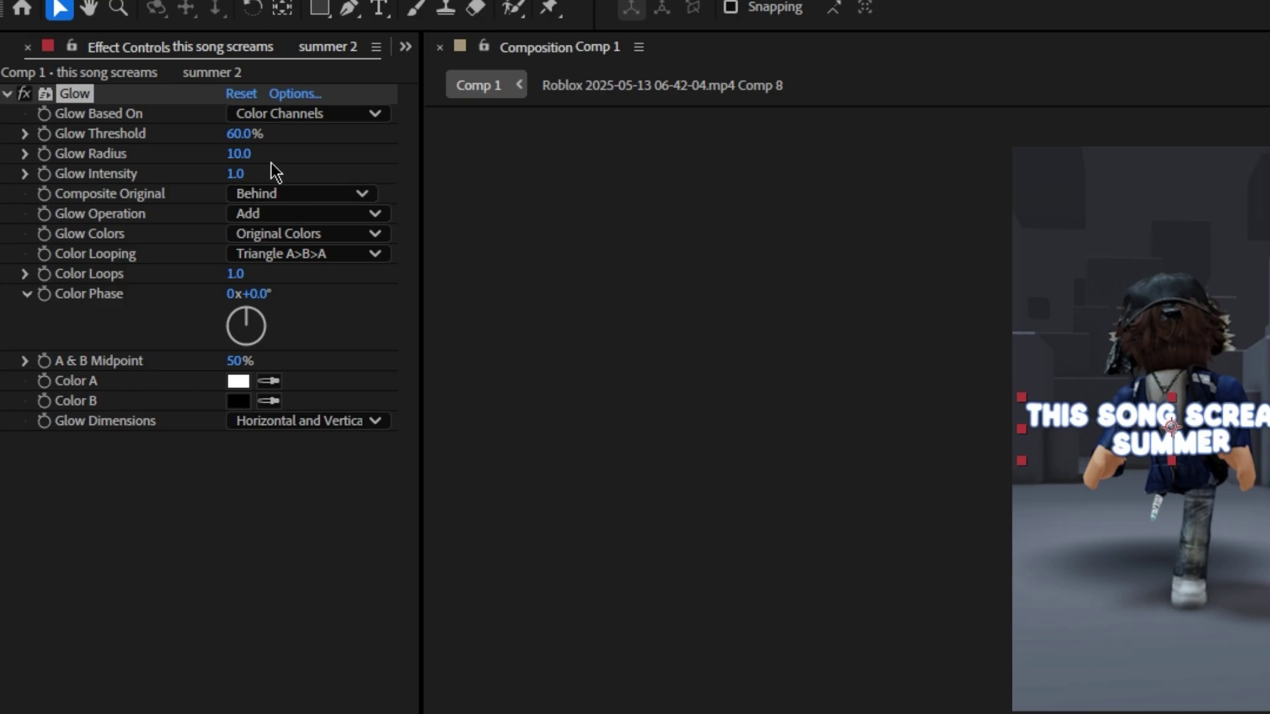
# Step: Set the caption's Glow threshold to 67.8%, radius to 59 and Composite Original to On Top
pyautogui.moveTo(239, 154); pyautogui.dragTo(507, 183)
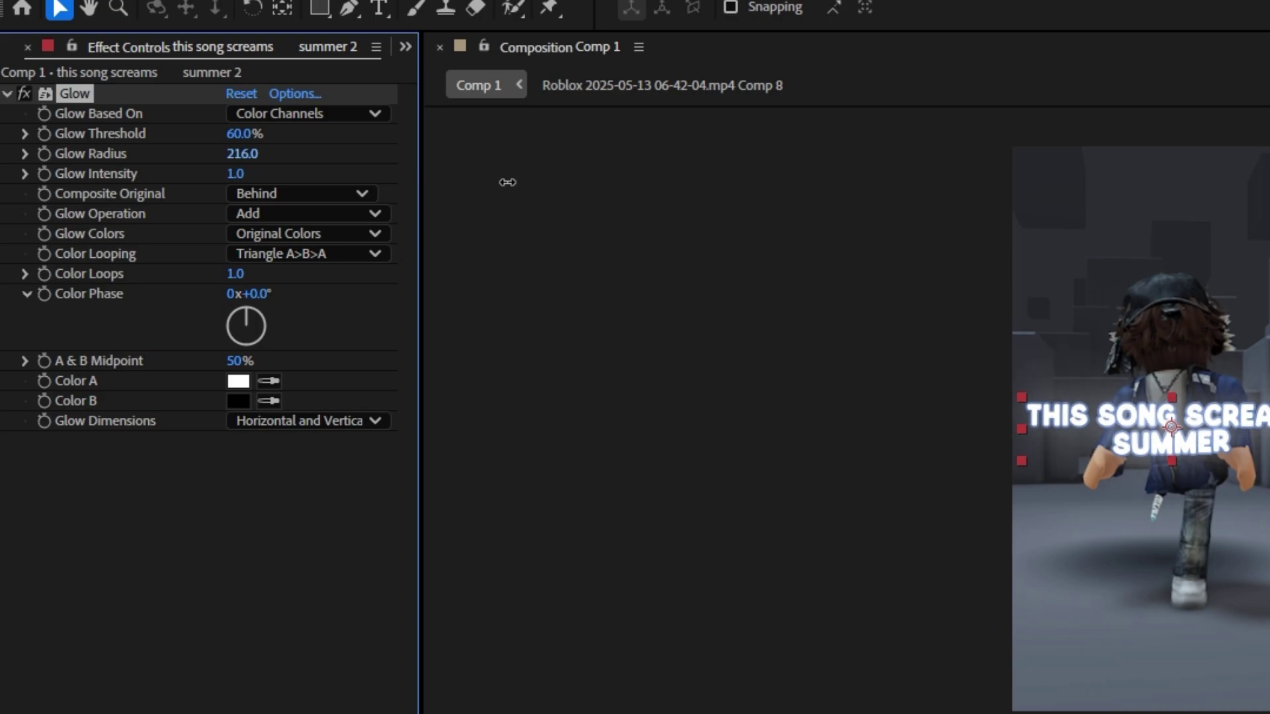
pyautogui.click(274, 195)
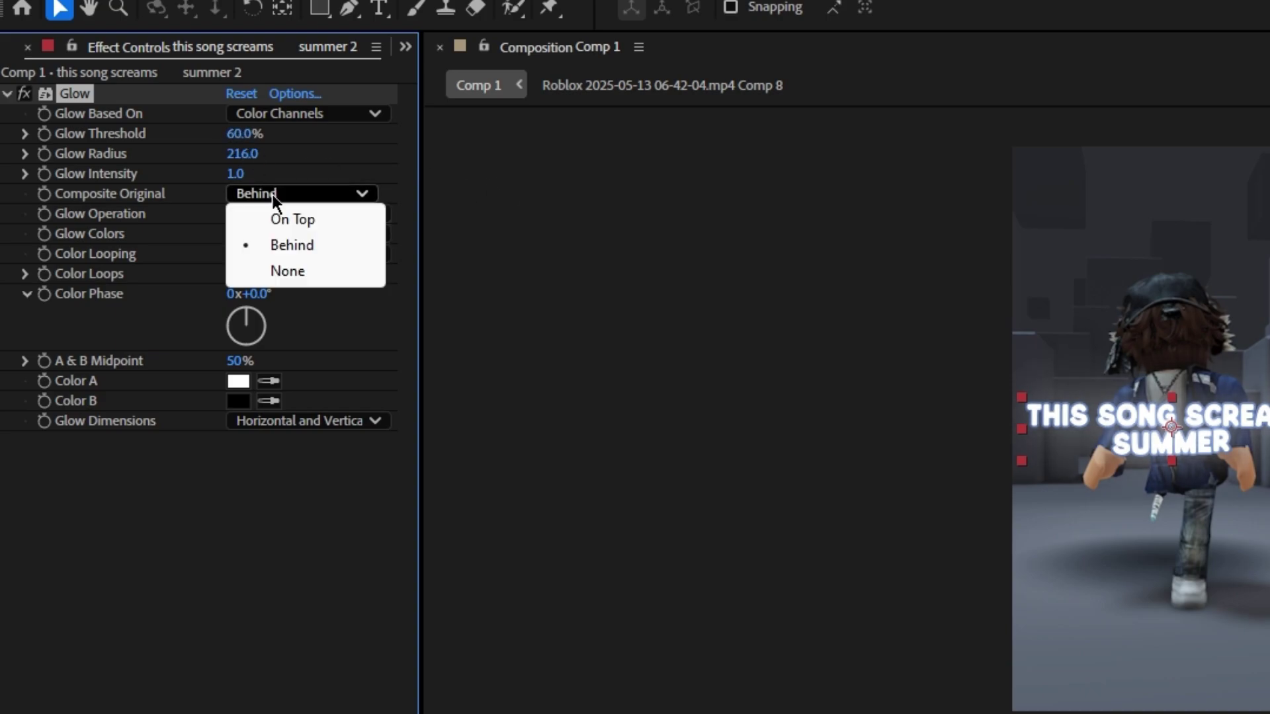
pyautogui.click(299, 217)
pyautogui.moveTo(242, 154); pyautogui.dragTo(66, 169)
pyautogui.moveTo(232, 134); pyautogui.dragTo(119, 134)
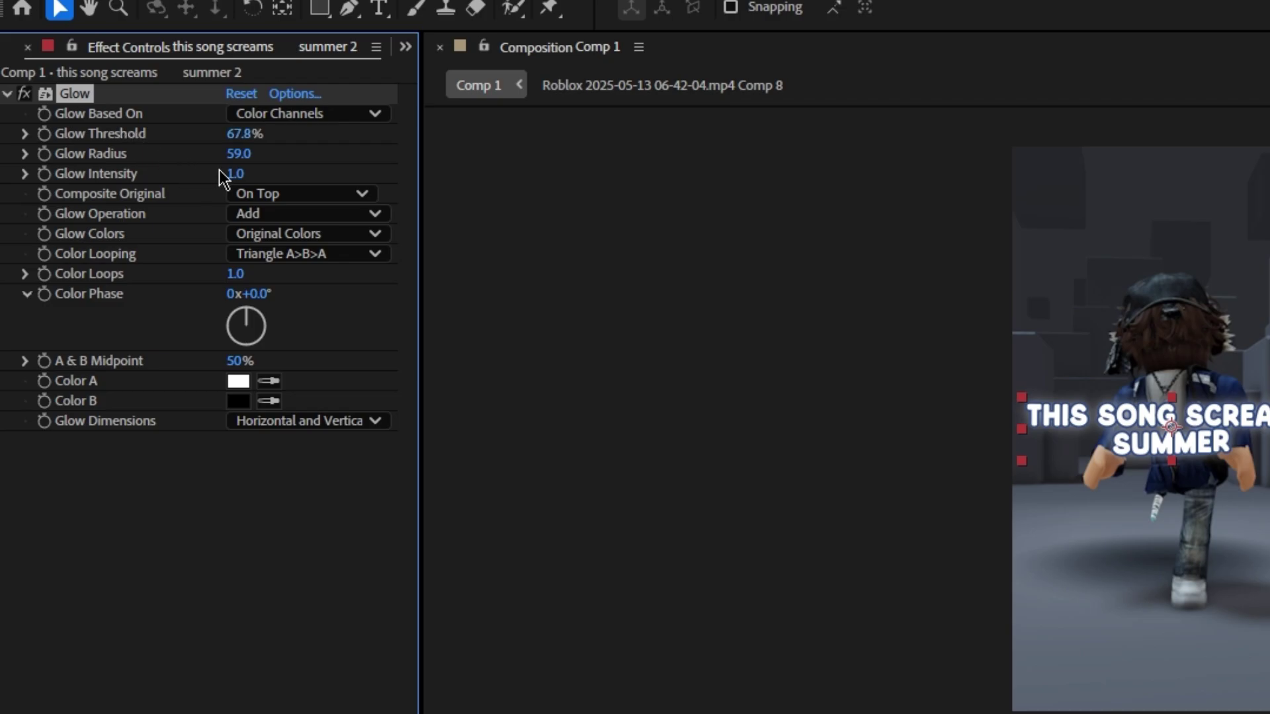
# Step: Set the caption glow's Composite Original to Behind, its radius to 187 and its intensity to 0.7
pyautogui.click(252, 190)
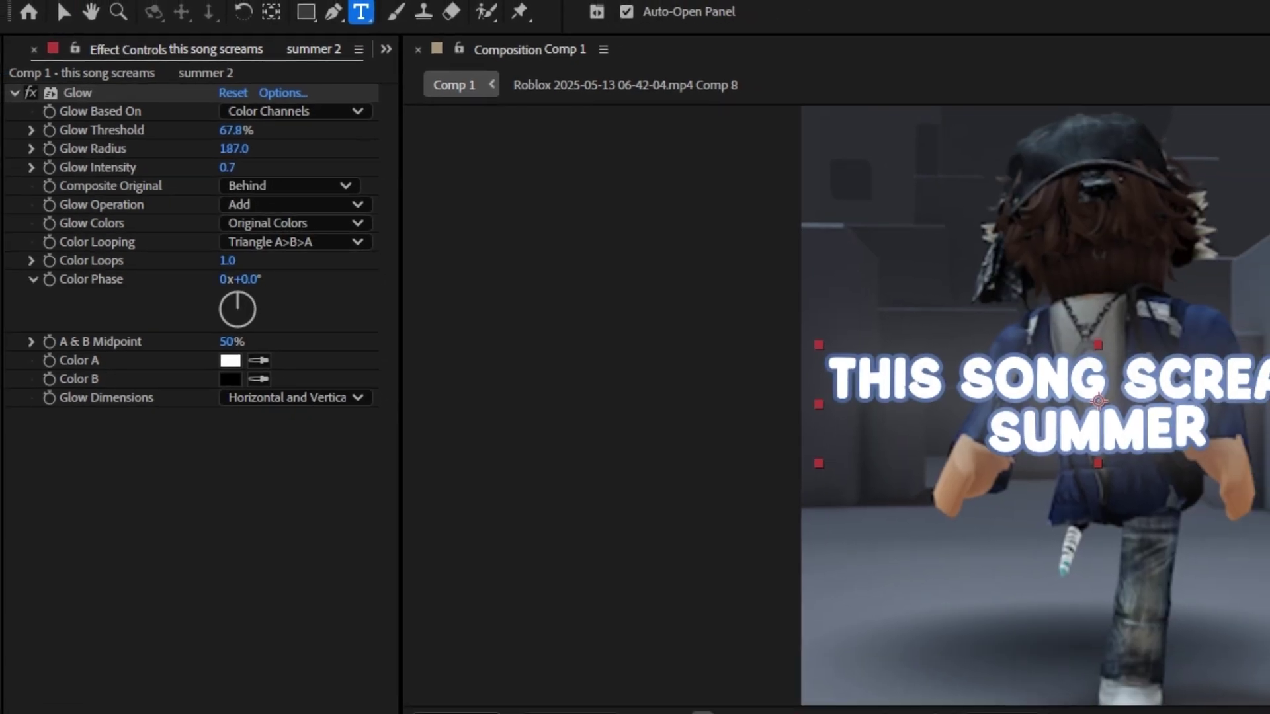
pyautogui.click(302, 500)
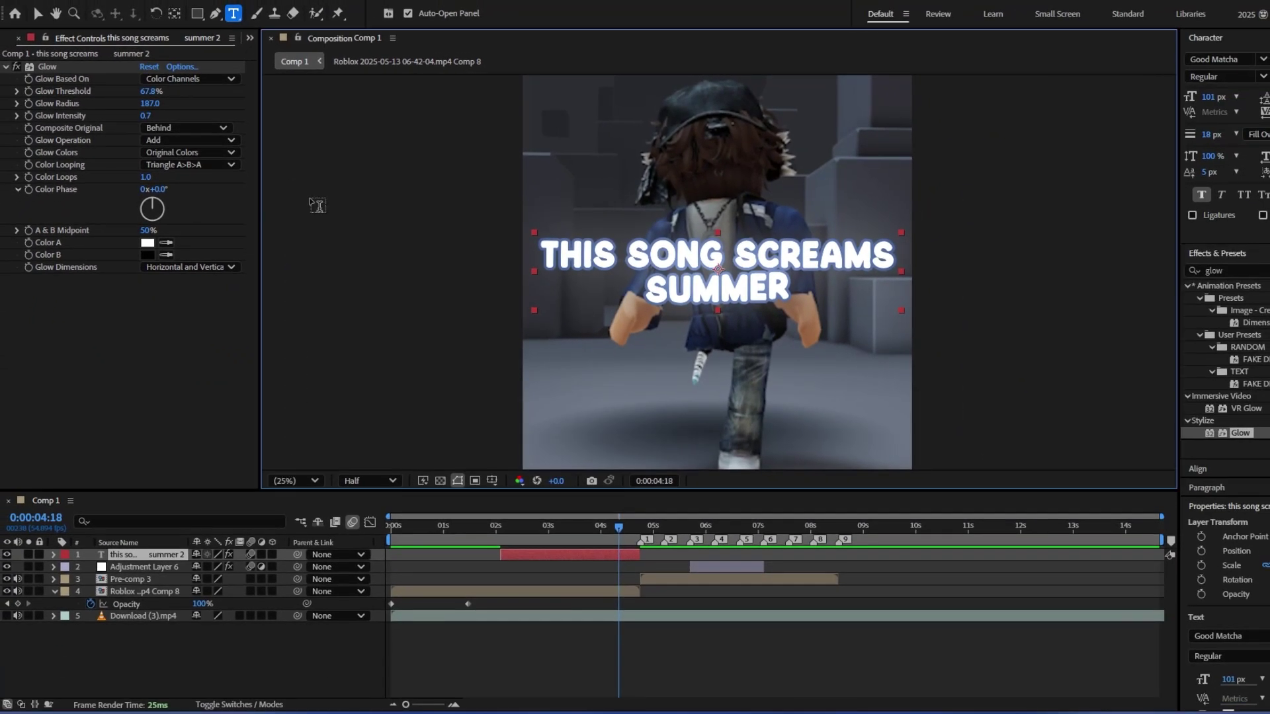
# Step: Search the effects for "drop" and apply the Drop Shadow effect to the caption layer
pyautogui.click(319, 215)
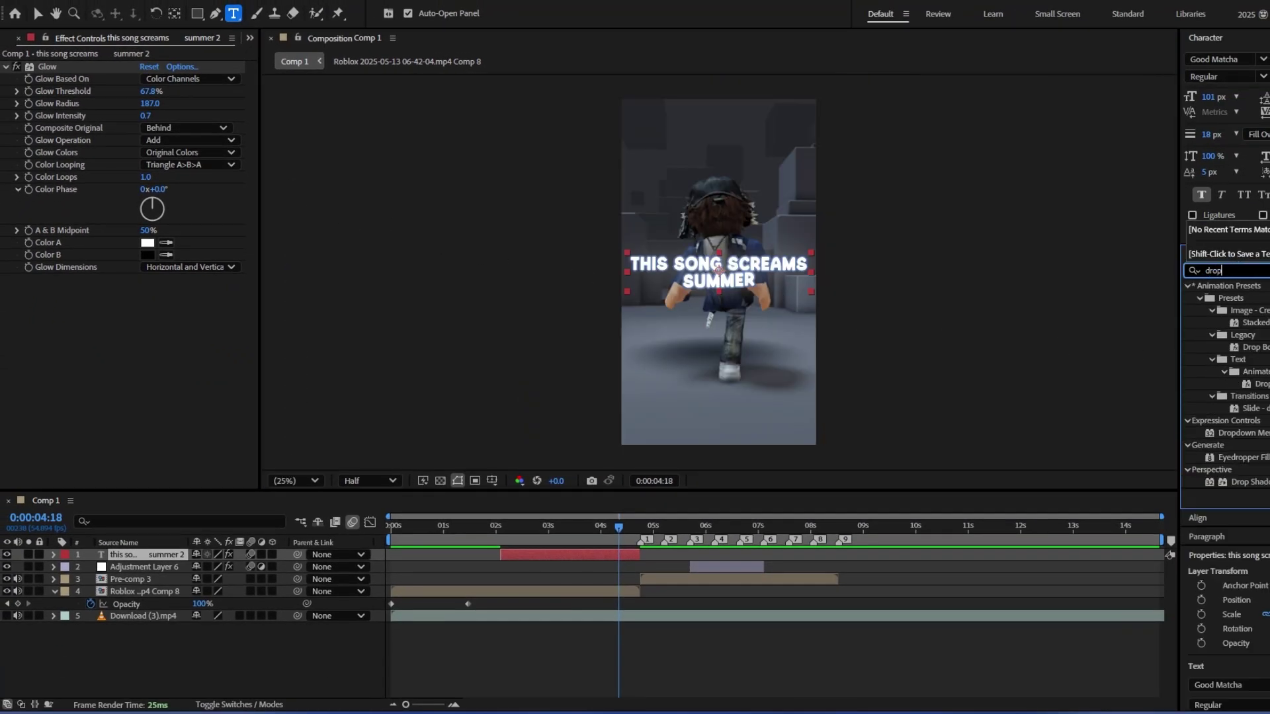
pyautogui.doubleClick(1245, 482)
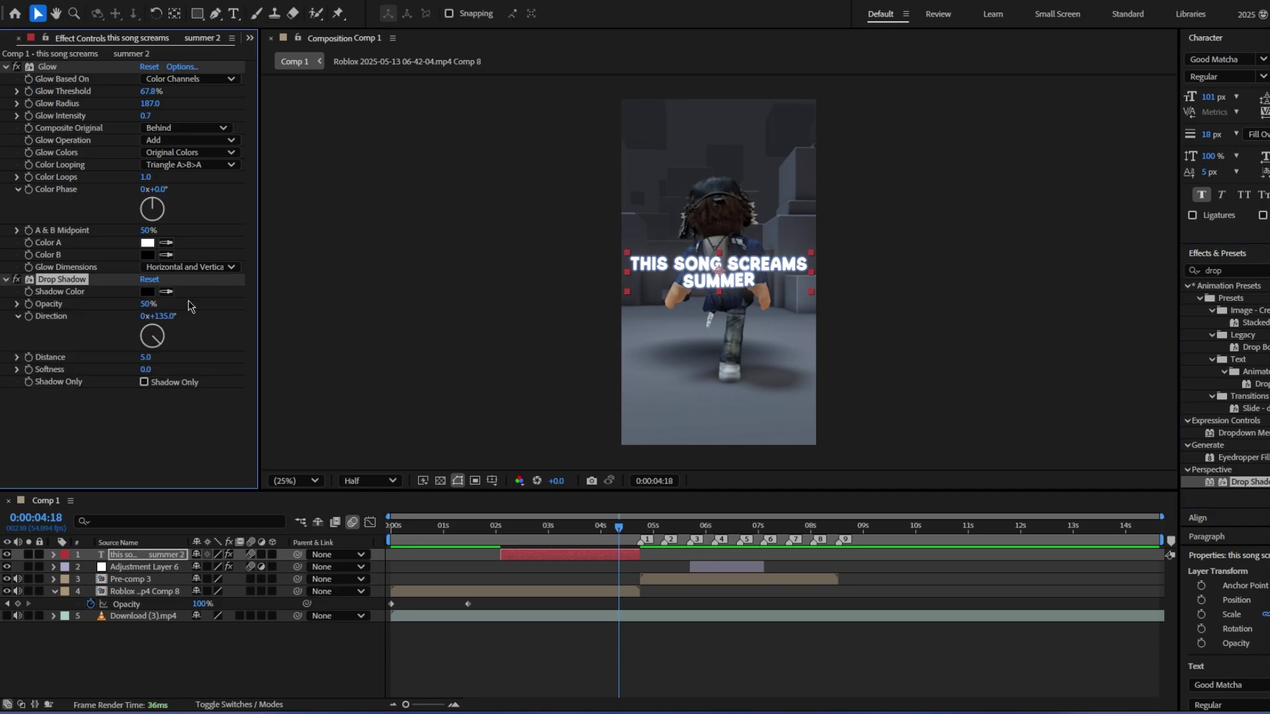
# Step: Set the caption's drop shadow distance to 7, search the effects for "bev" and apply Bevel Alpha to the caption layer
pyautogui.click(148, 357)
pyautogui.click(201, 345)
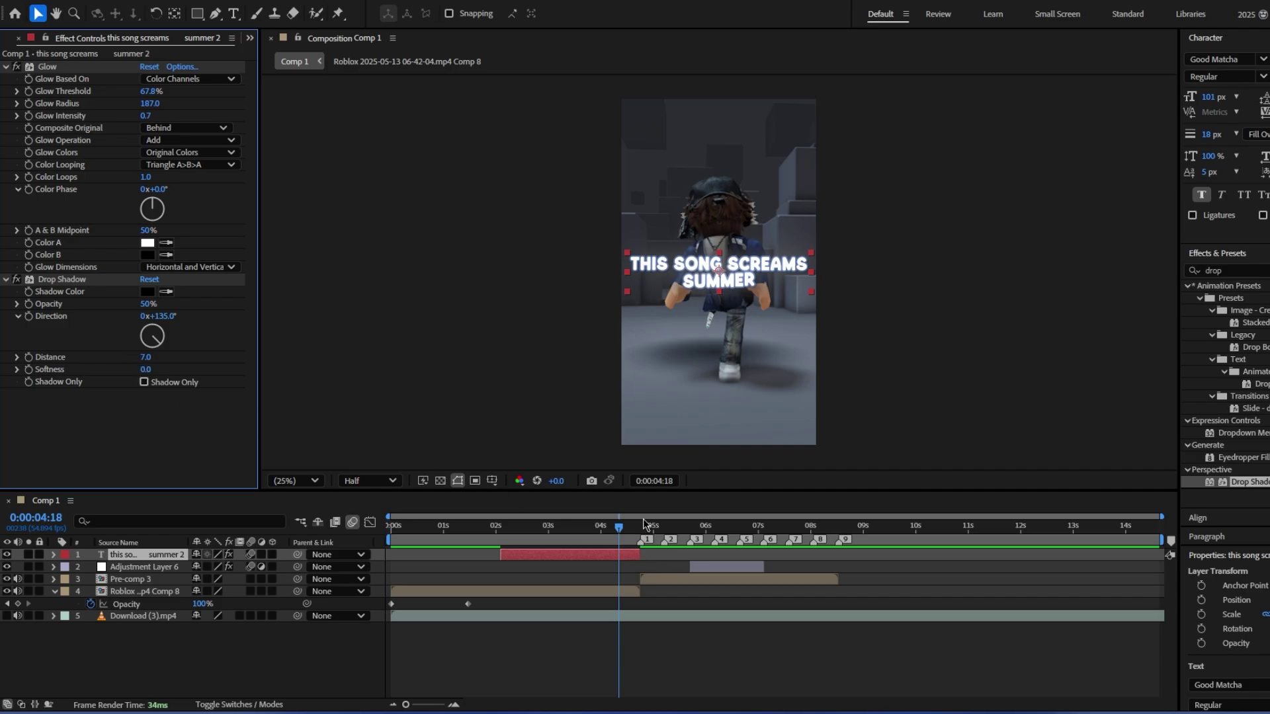
pyautogui.click(1237, 270)
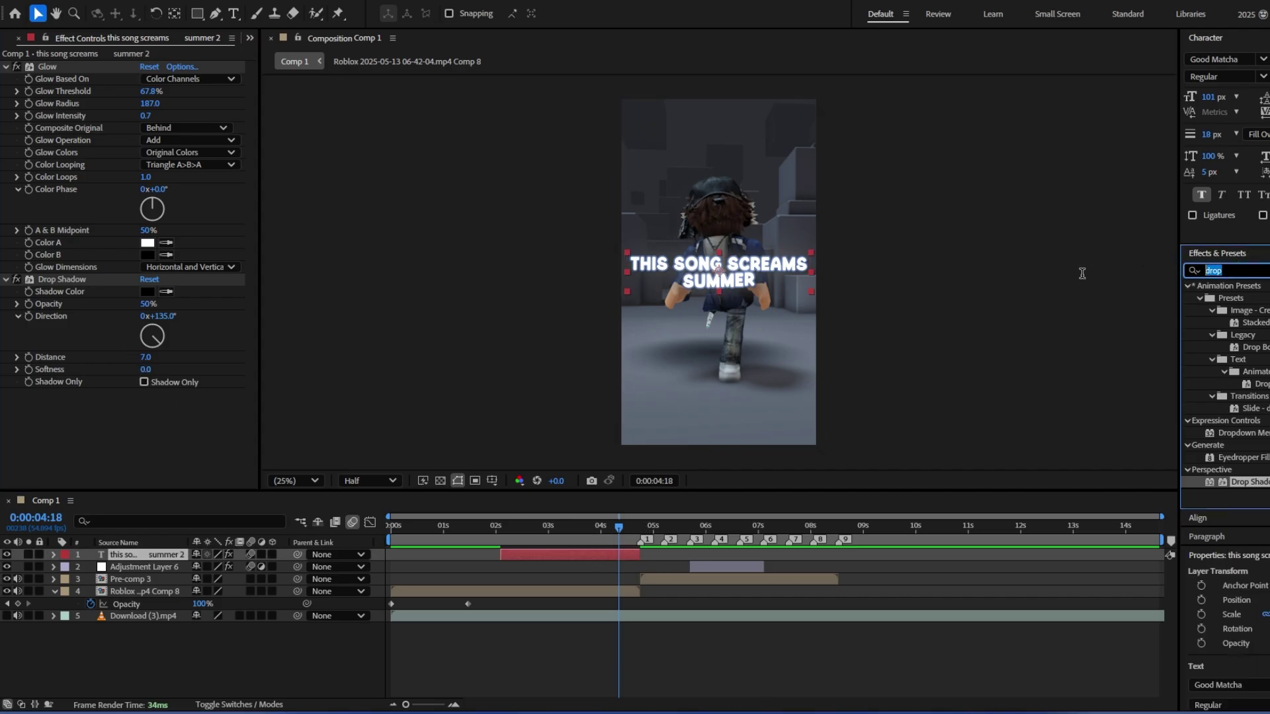
pyautogui.write('bev')
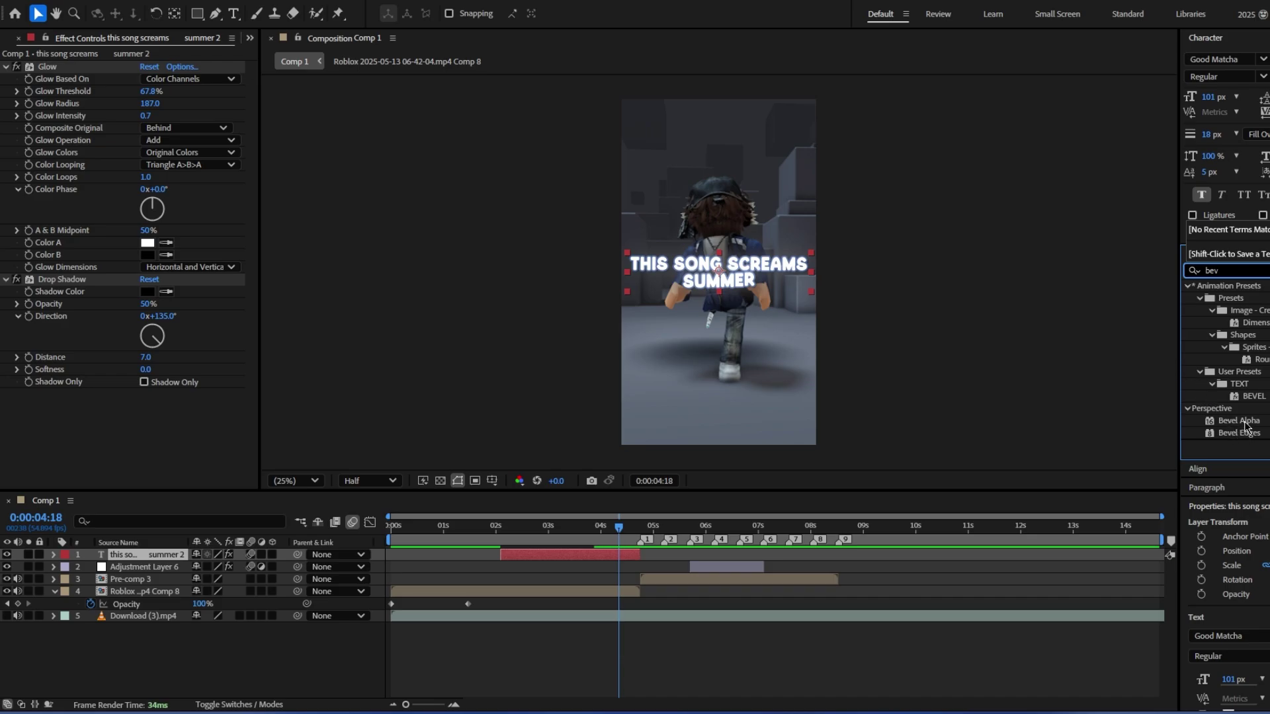
pyautogui.moveTo(1244, 424); pyautogui.dragTo(132, 318)
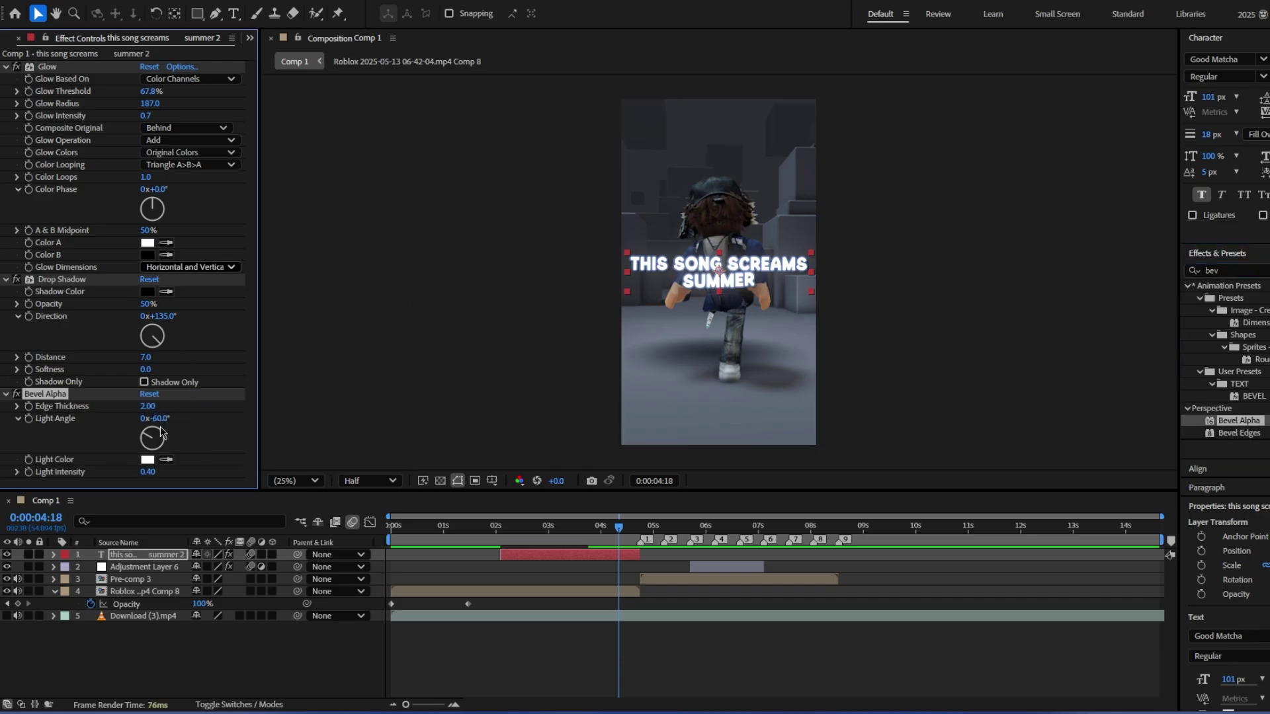
# Step: Set the caption's Bevel Alpha light intensity to 1, edge thickness to 3 and light angle to -45°
pyautogui.click(148, 473)
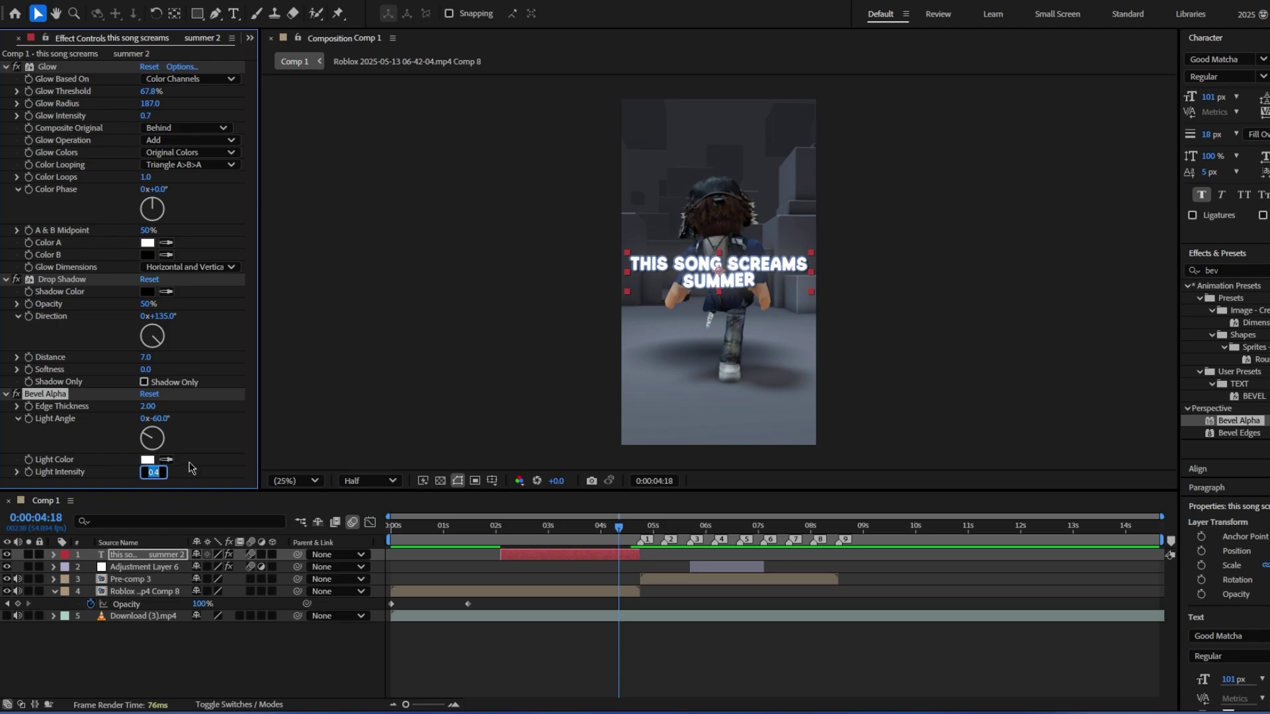
pyautogui.click(186, 446)
pyautogui.click(149, 407)
pyautogui.write('3')
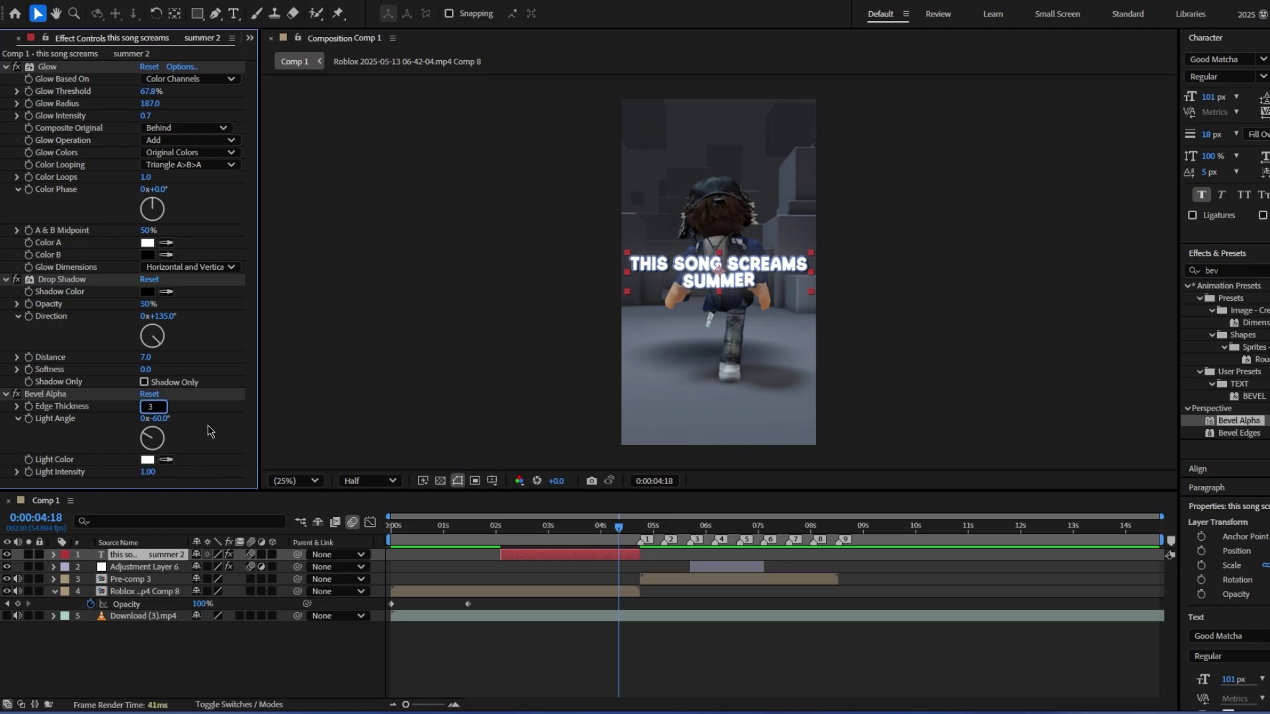
pyautogui.click(210, 432)
pyautogui.click(163, 418)
pyautogui.write('-45')
pyautogui.press('Return')
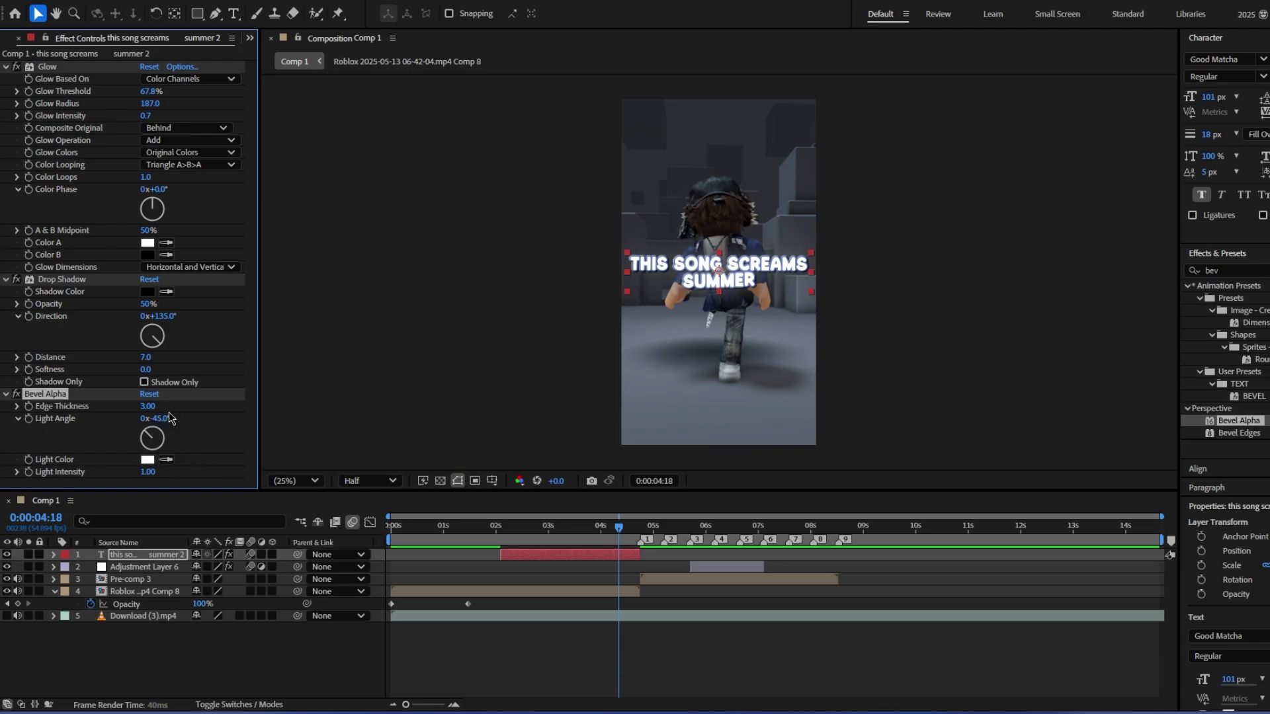
pyautogui.scroll(4, 712, 258)
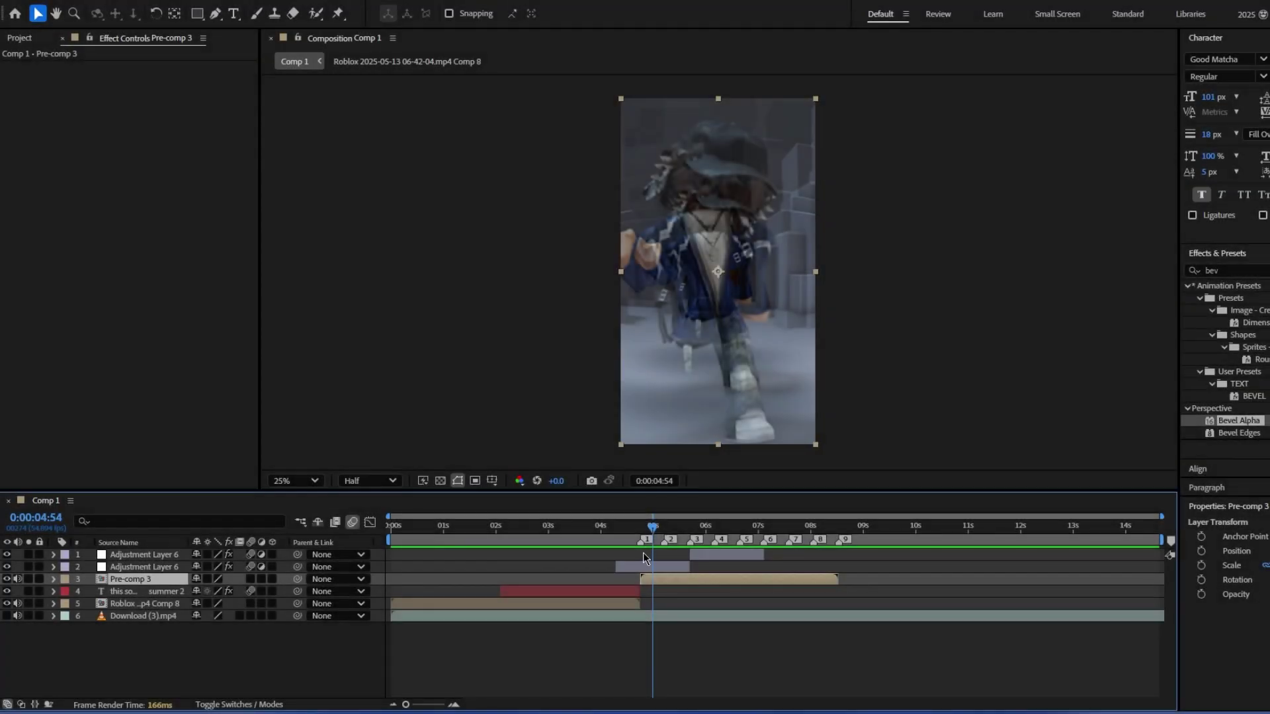
# Step: Add a 100% Scale keyframe to Pre-comp 3 at 0:00:04:54, between beat markers 1 and 2
pyautogui.moveTo(639, 535)
pyautogui.mouseDown()
pyautogui.moveTo(604, 534)
pyautogui.moveTo(653, 536)
pyautogui.mouseUp()
pyautogui.press('=')
pyautogui.press('=')
pyautogui.click(780, 580)
pyautogui.press('s')
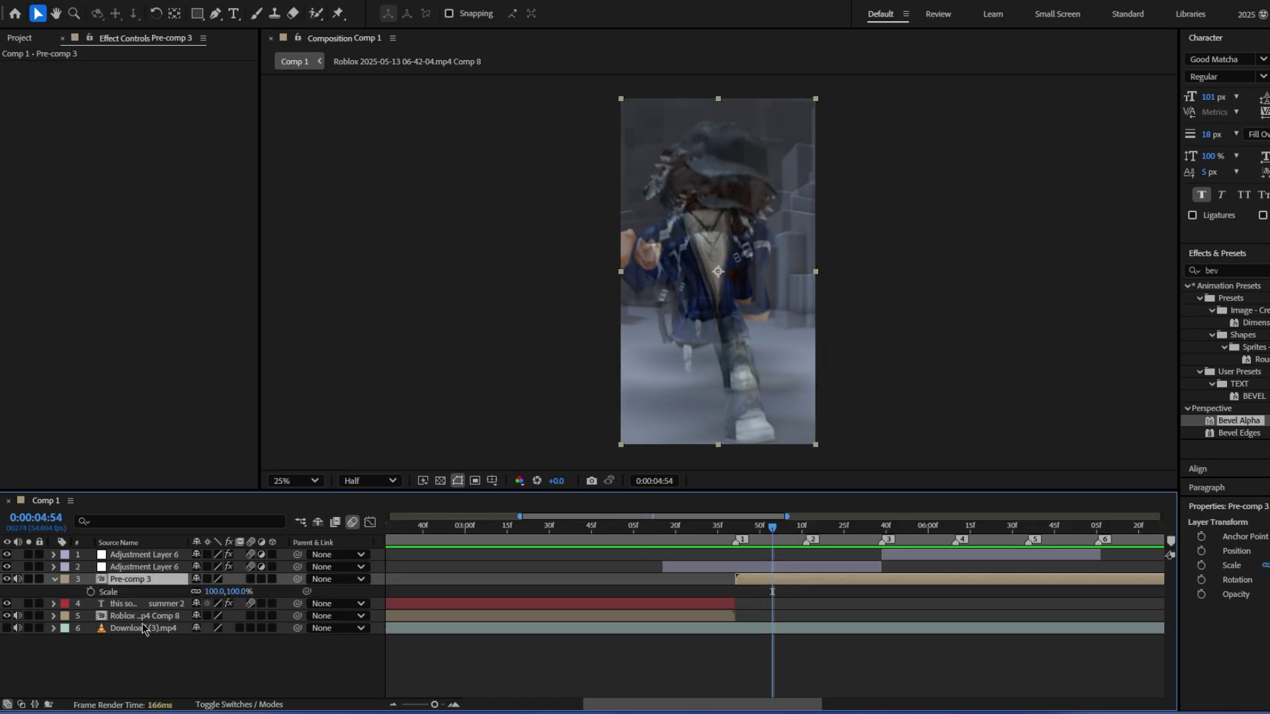
pyautogui.click(91, 591)
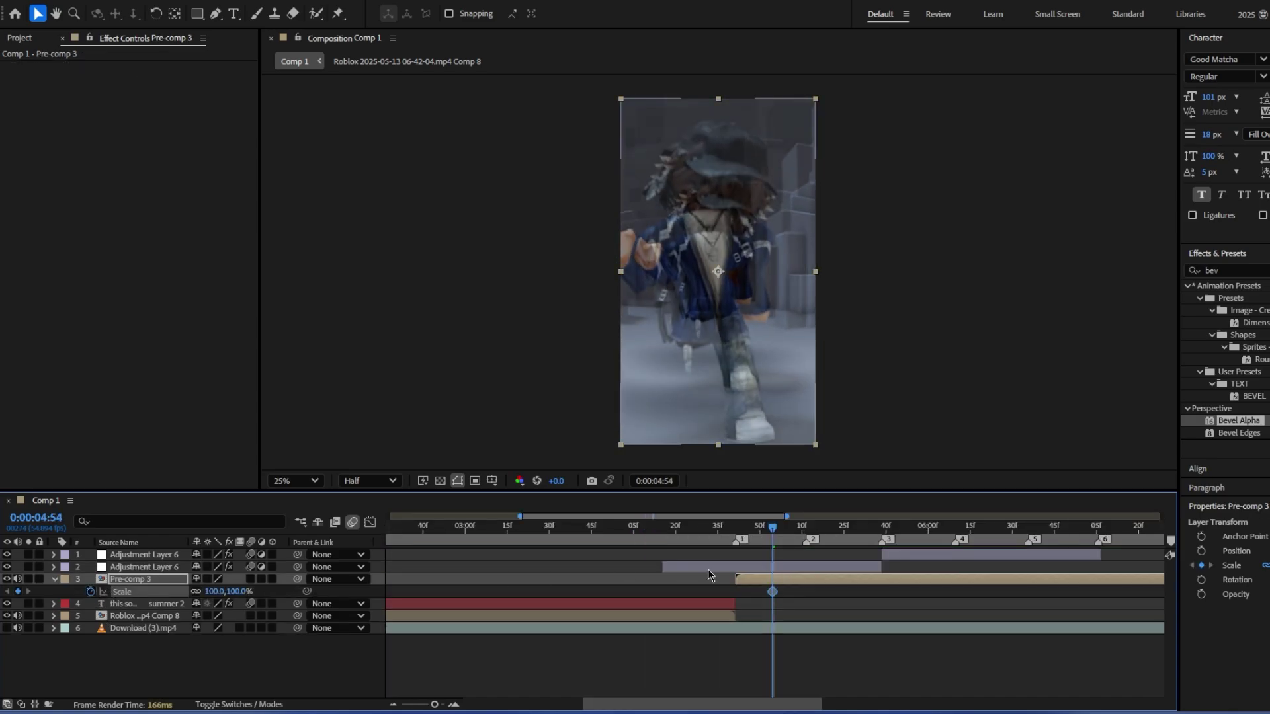
# Step: Set Pre-comp 3's Scale to 120% at 0:00:05:26, between beat markers 2 and 3
pyautogui.click(848, 527)
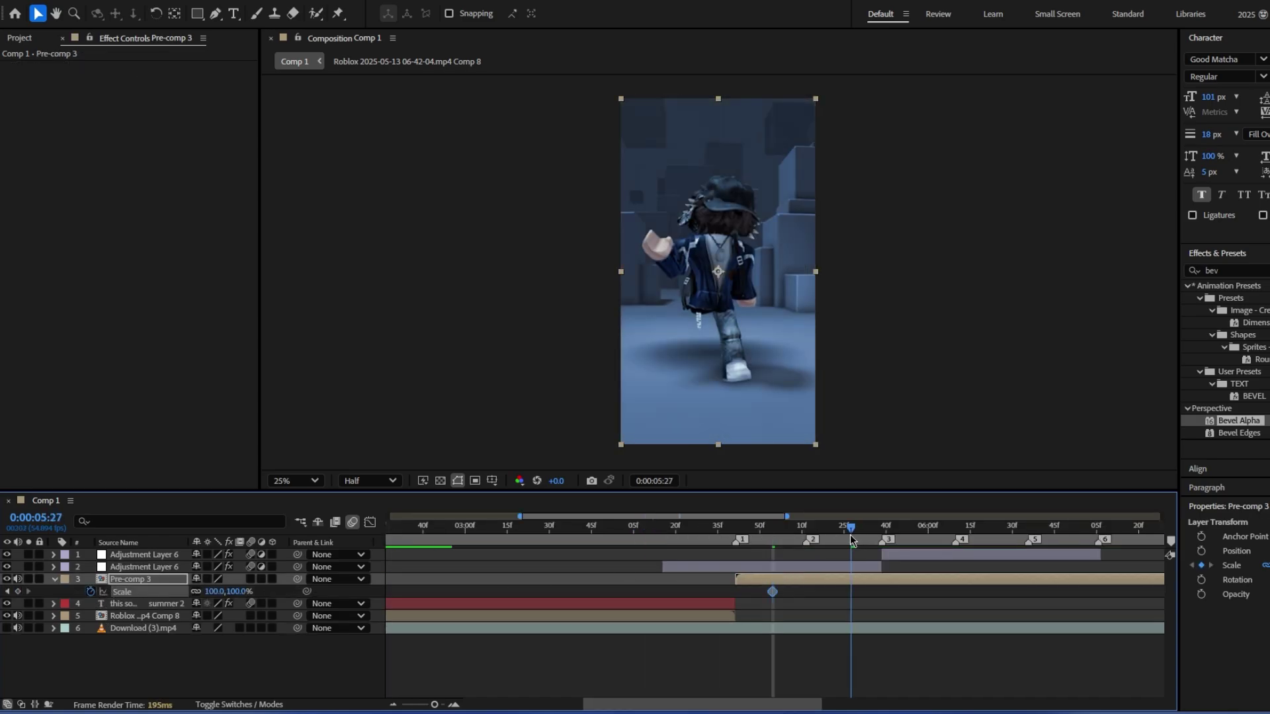
pyautogui.click(213, 591)
pyautogui.write('120')
pyautogui.press('Return')
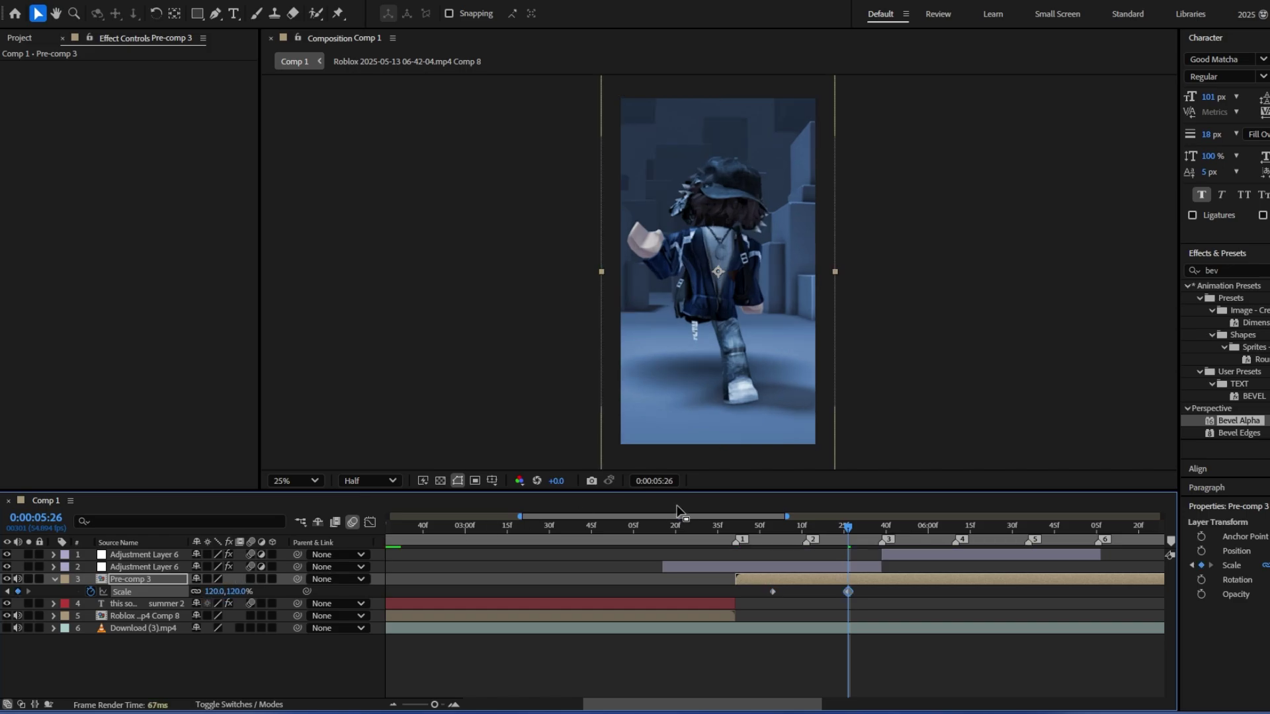
# Step: Copy Pre-comp 3's first 100% Scale keyframe and paste it at 0:00:05:52 and about 0:00:06:24
pyautogui.click(922, 529)
pyautogui.click(772, 592)
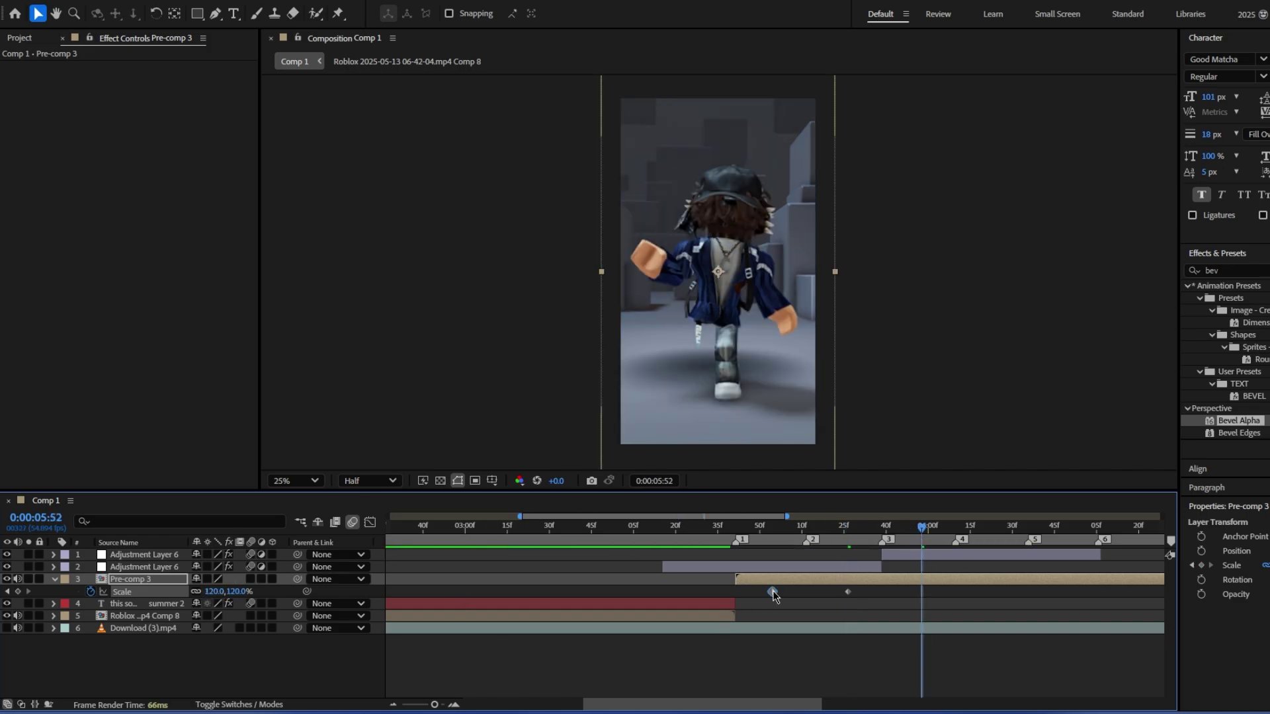
pyautogui.hotkey('ctrl', 'c')
pyautogui.hotkey('ctrl', 'v')
pyautogui.click(998, 528)
pyautogui.hotkey('ctrl', 'v')
# Step: Paste the 100% Scale keyframe on Pre-comp 3 at 0:00:06:49, about 0:00:07:20, 0:00:07:46 and 0:00:08:16
pyautogui.click(1065, 528)
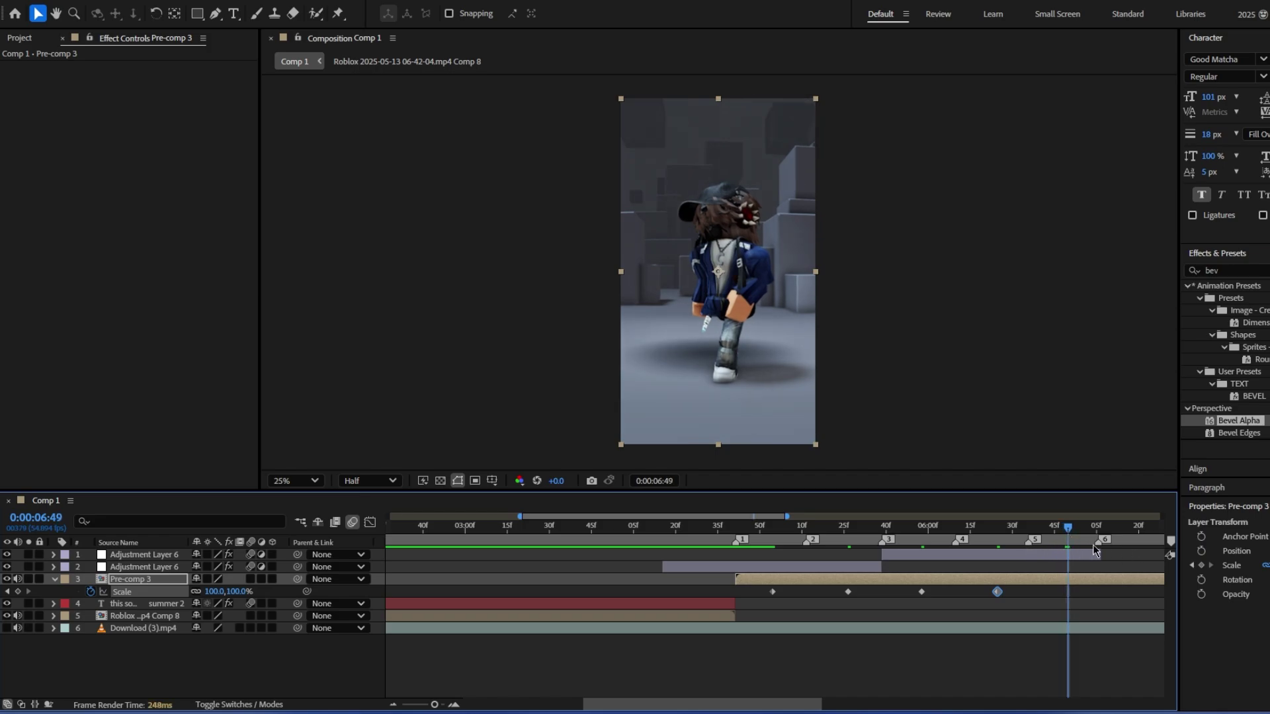
pyautogui.moveTo(745, 705); pyautogui.dragTo(855, 704)
pyautogui.hotkey('ctrl', 'v')
pyautogui.click(781, 529)
pyautogui.hotkey('ctrl', 'v')
pyautogui.click(856, 529)
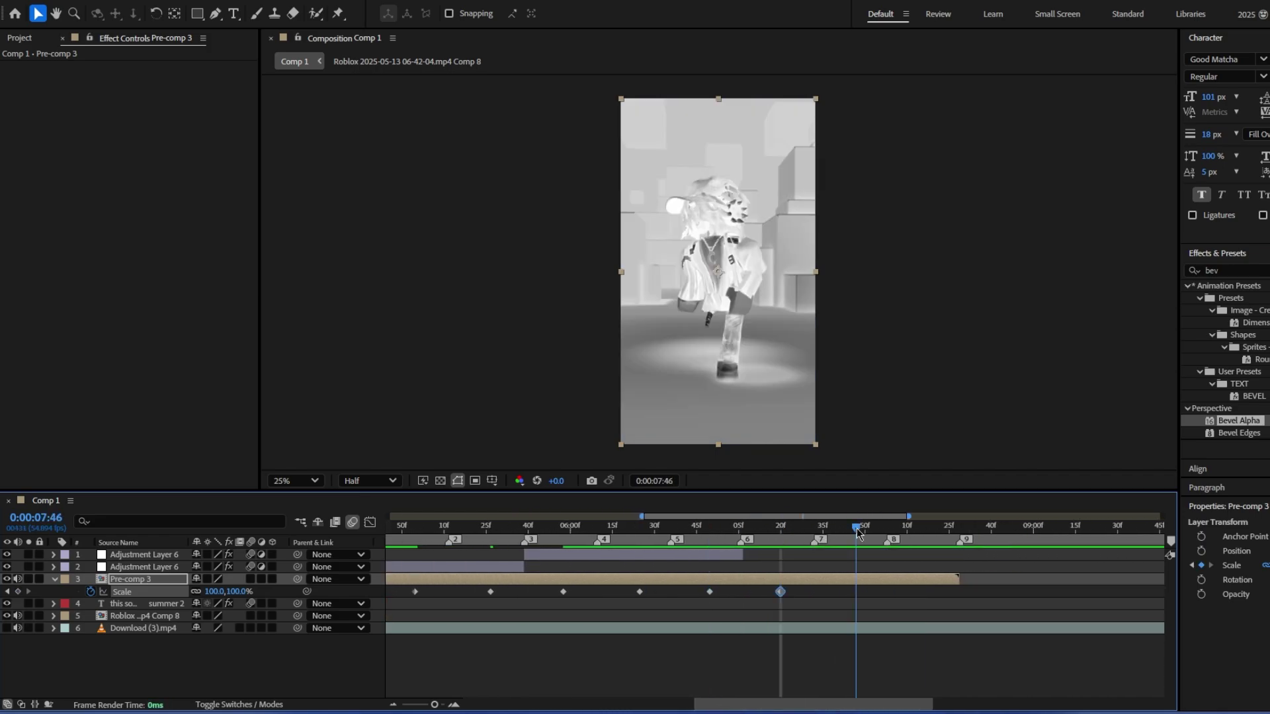
pyautogui.hotkey('ctrl', 'v')
pyautogui.click(926, 532)
pyautogui.hotkey('ctrl', 'v')
# Step: Set Pre-comp 3's Scale to 120% on the keyframes at 0:00:06:24 and about 0:00:07:20
pyautogui.moveTo(926, 532); pyautogui.dragTo(437, 529)
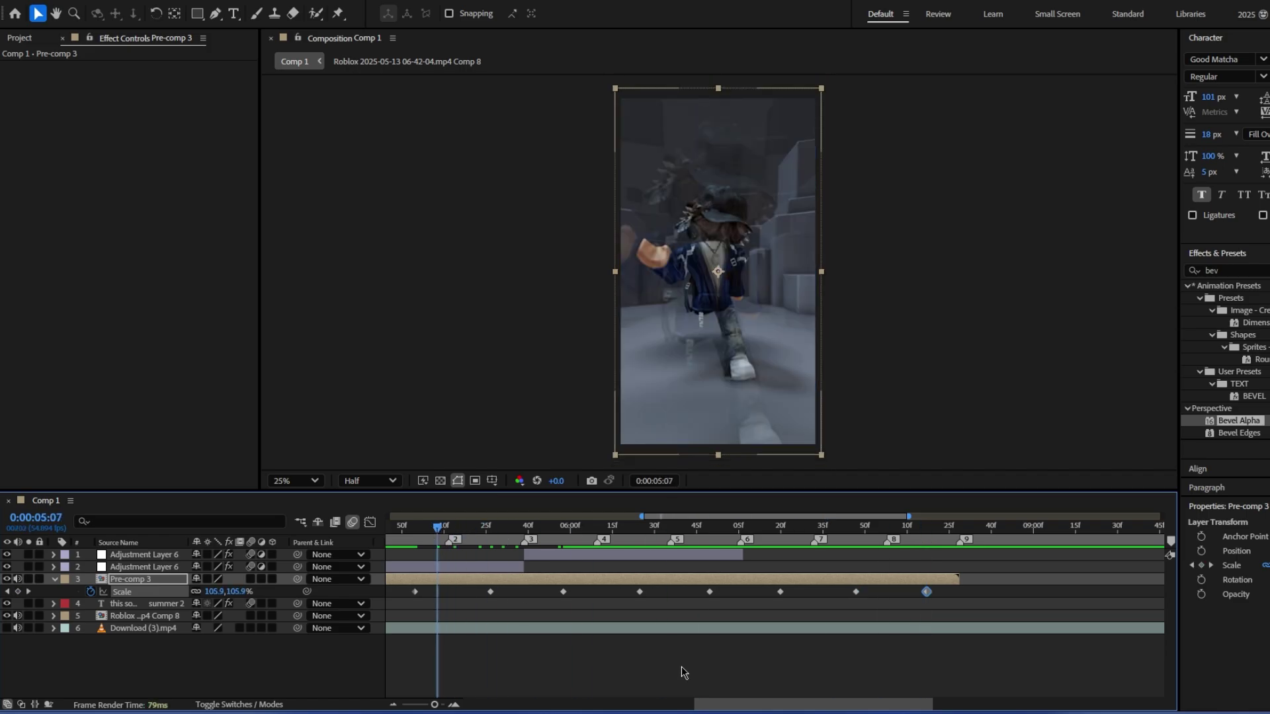
pyautogui.moveTo(726, 706); pyautogui.dragTo(693, 707)
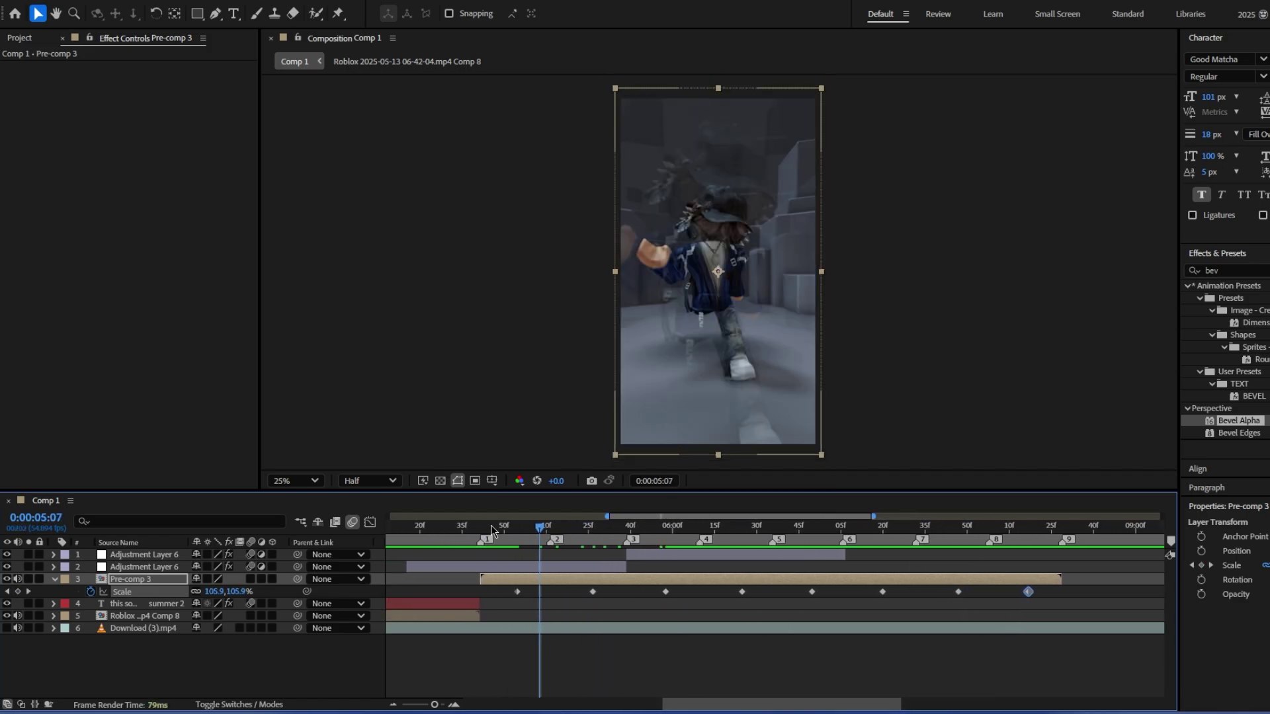
pyautogui.click(519, 533)
pyautogui.click(554, 691)
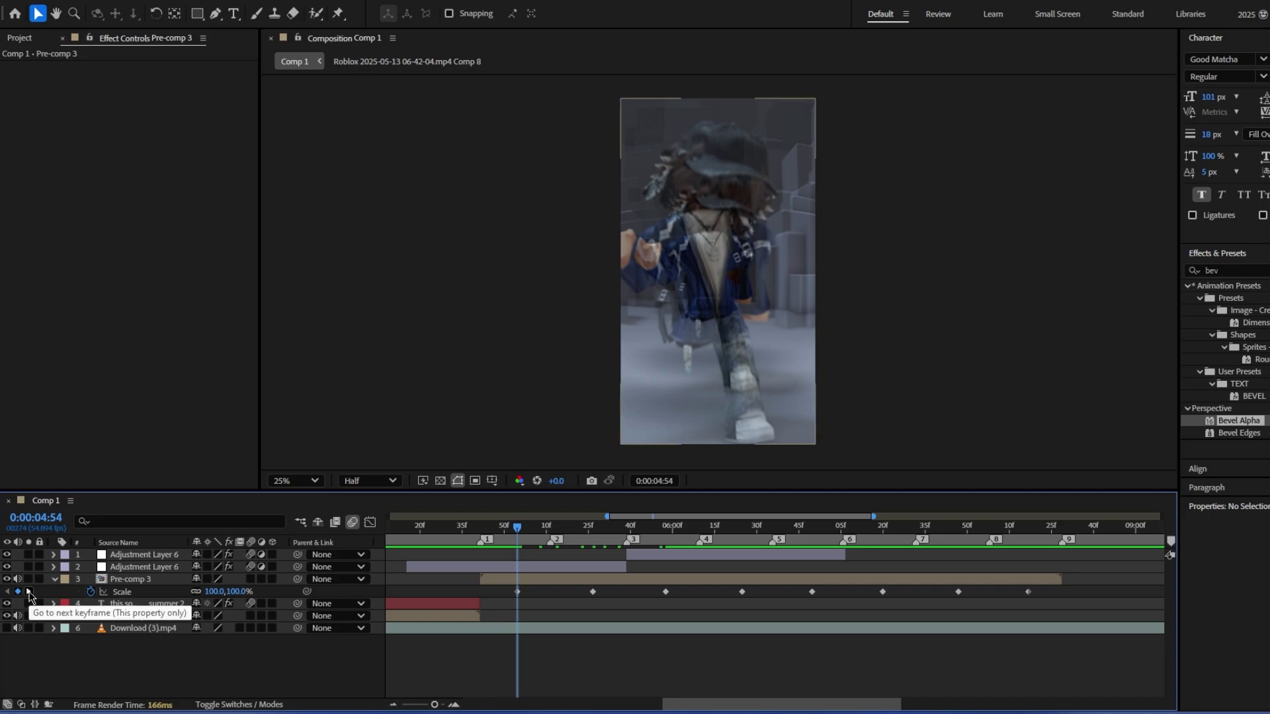
pyautogui.click(29, 592)
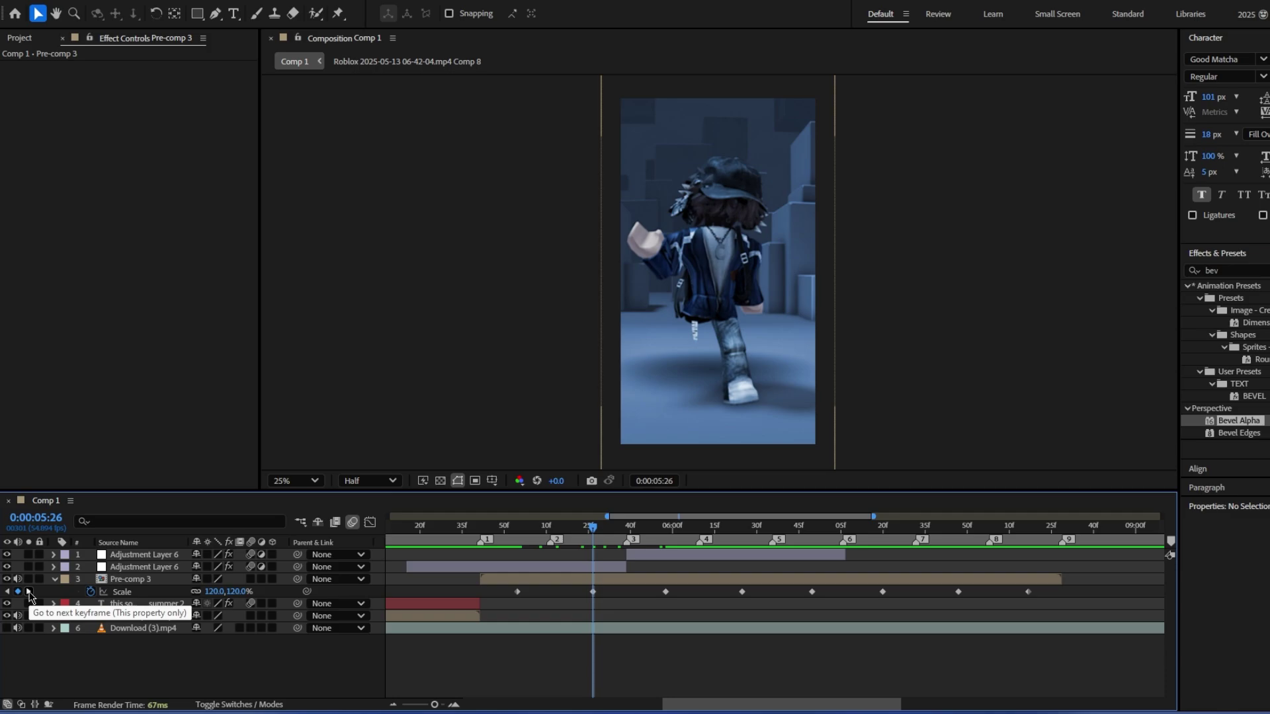
pyautogui.click(29, 592)
pyautogui.click(29, 592)
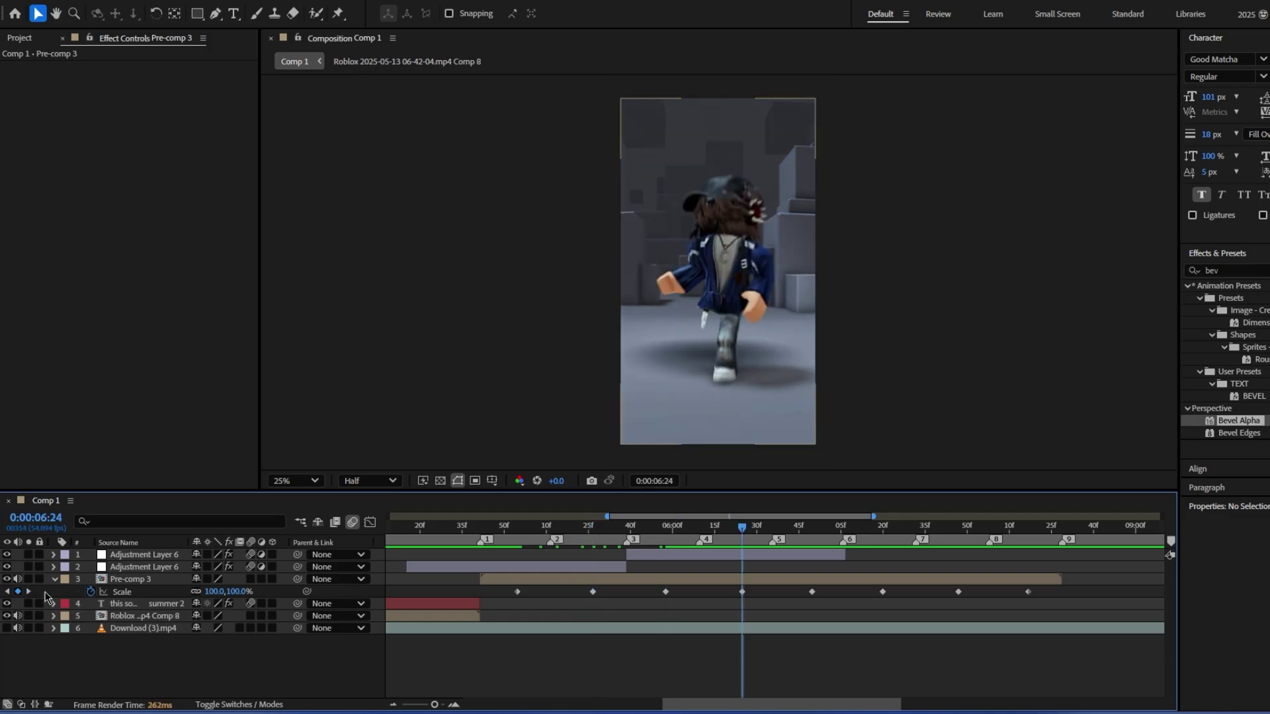
pyautogui.click(209, 595)
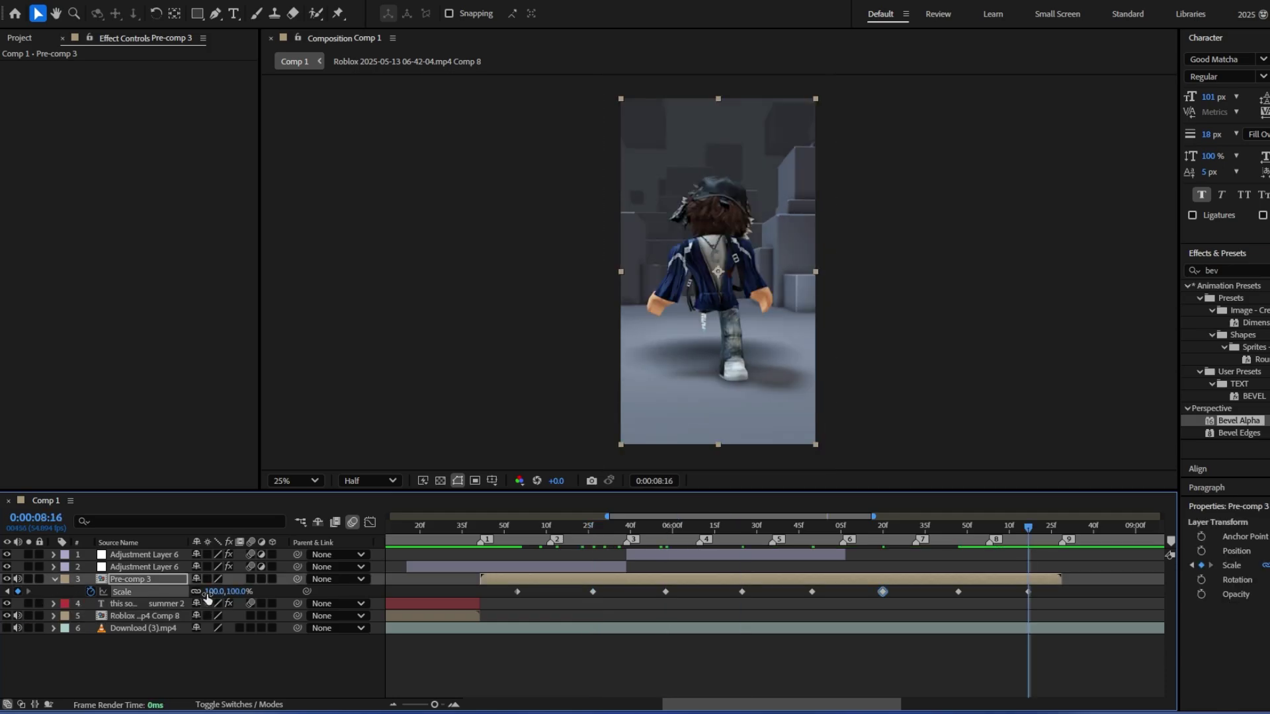
# Step: Set the last Scale keyframe at 0:00:08:16 to 120% and delete that keyframe
pyautogui.click(209, 594)
pyautogui.press('Return')
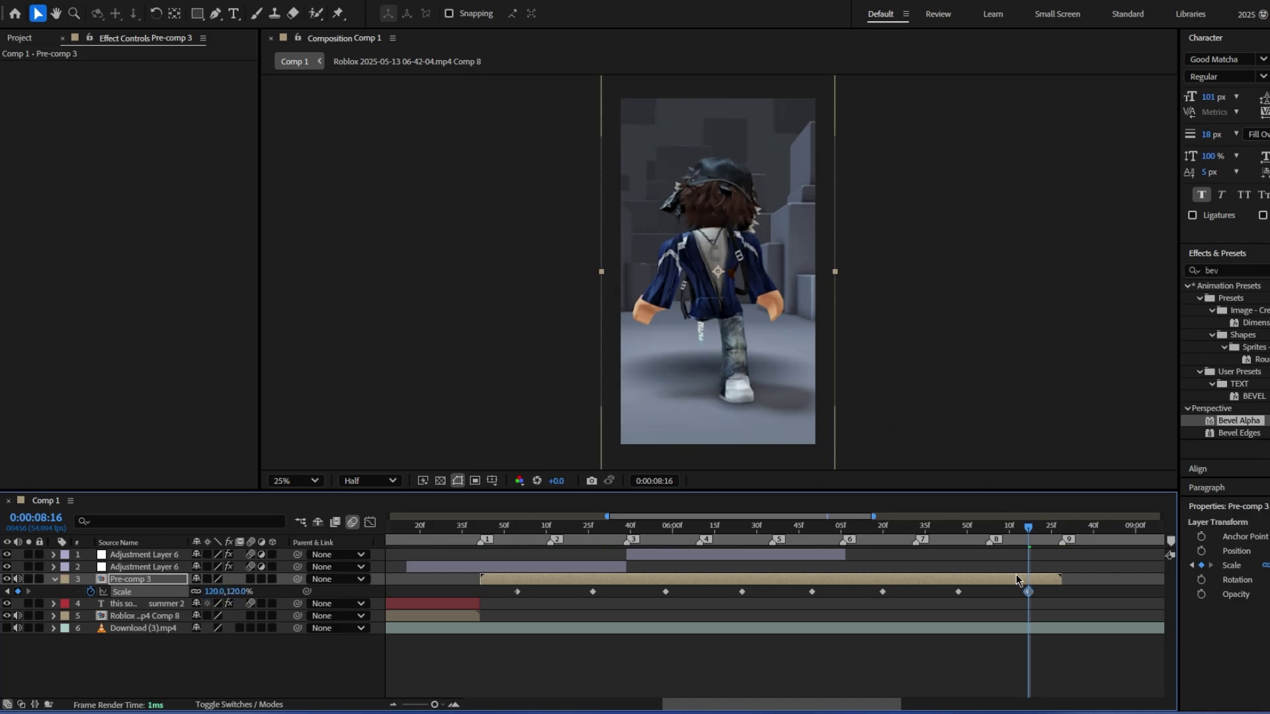
pyautogui.press('Delete')
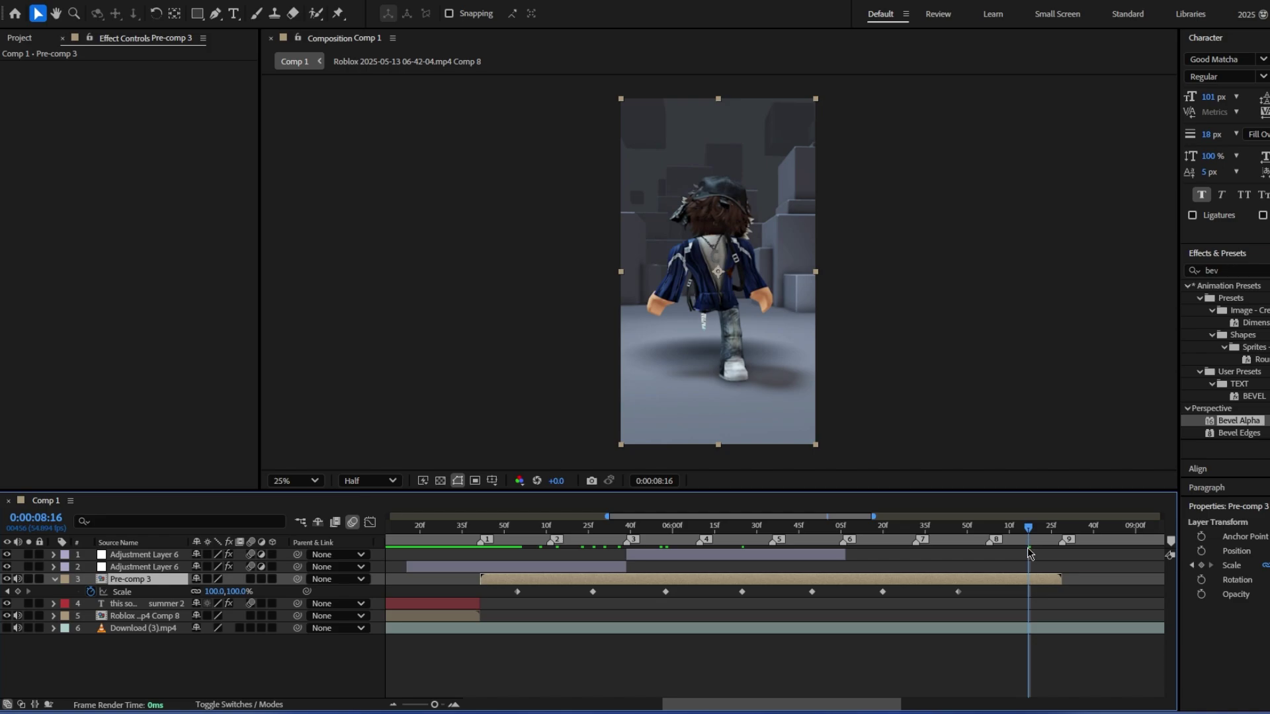
# Step: Apply Easy Ease to all of Pre-comp 3's Scale keyframes
pyautogui.click(547, 526)
pyautogui.moveTo(499, 591); pyautogui.dragTo(983, 609)
pyautogui.press('F9')
pyautogui.click(983, 609)
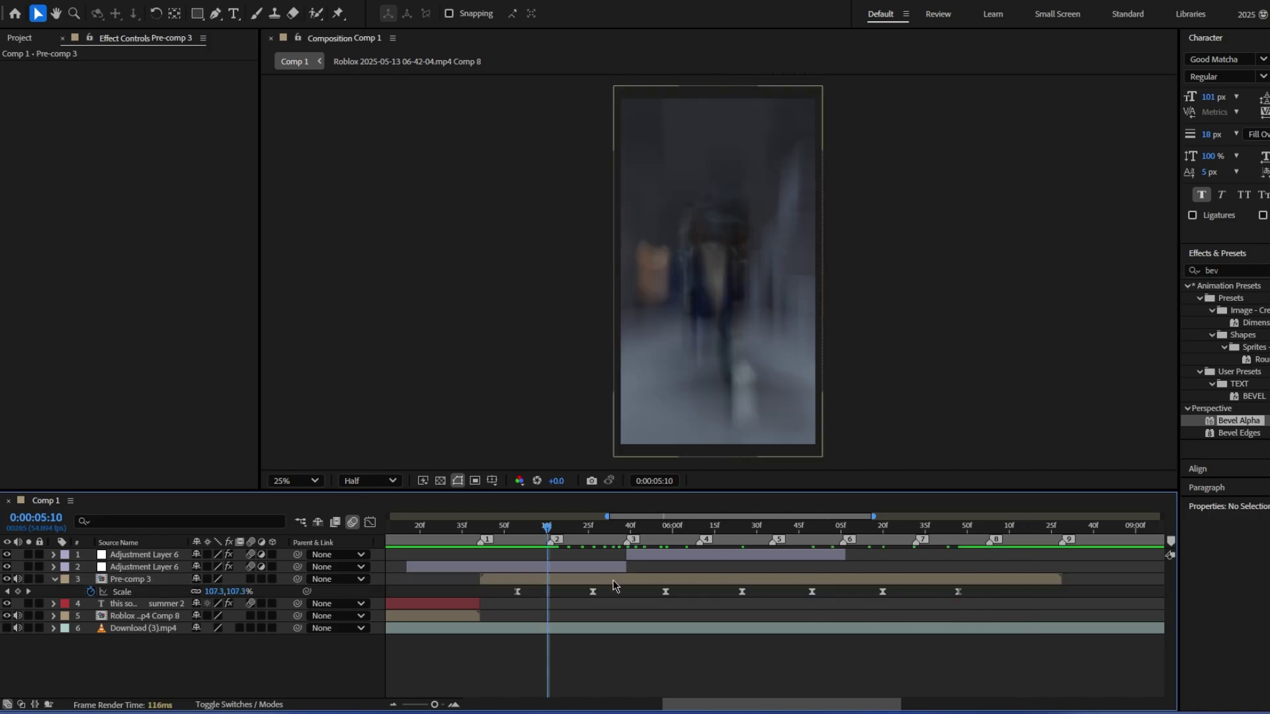
# Step: Show Pre-comp 3's Scale speed graph and shape the first curve into a sharp peak at beat marker 2
pyautogui.click(593, 592)
pyautogui.click(369, 523)
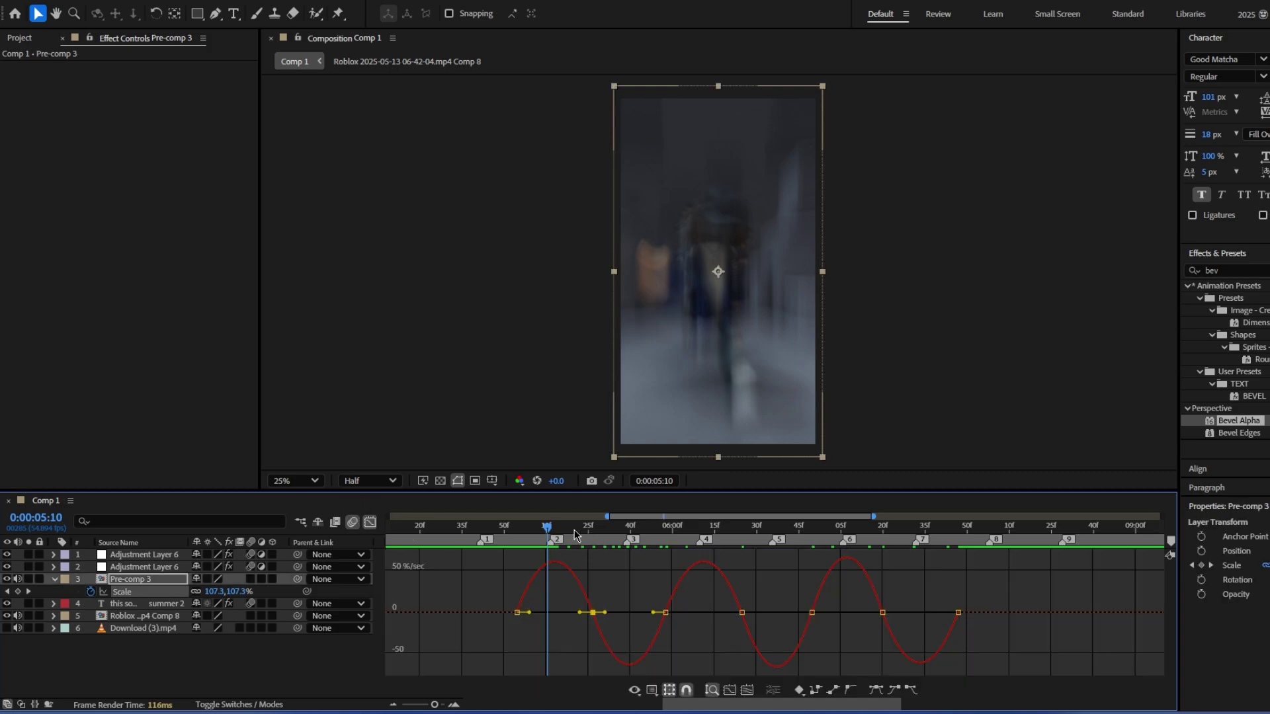
pyautogui.click(549, 530)
pyautogui.moveTo(580, 614); pyautogui.dragTo(539, 621)
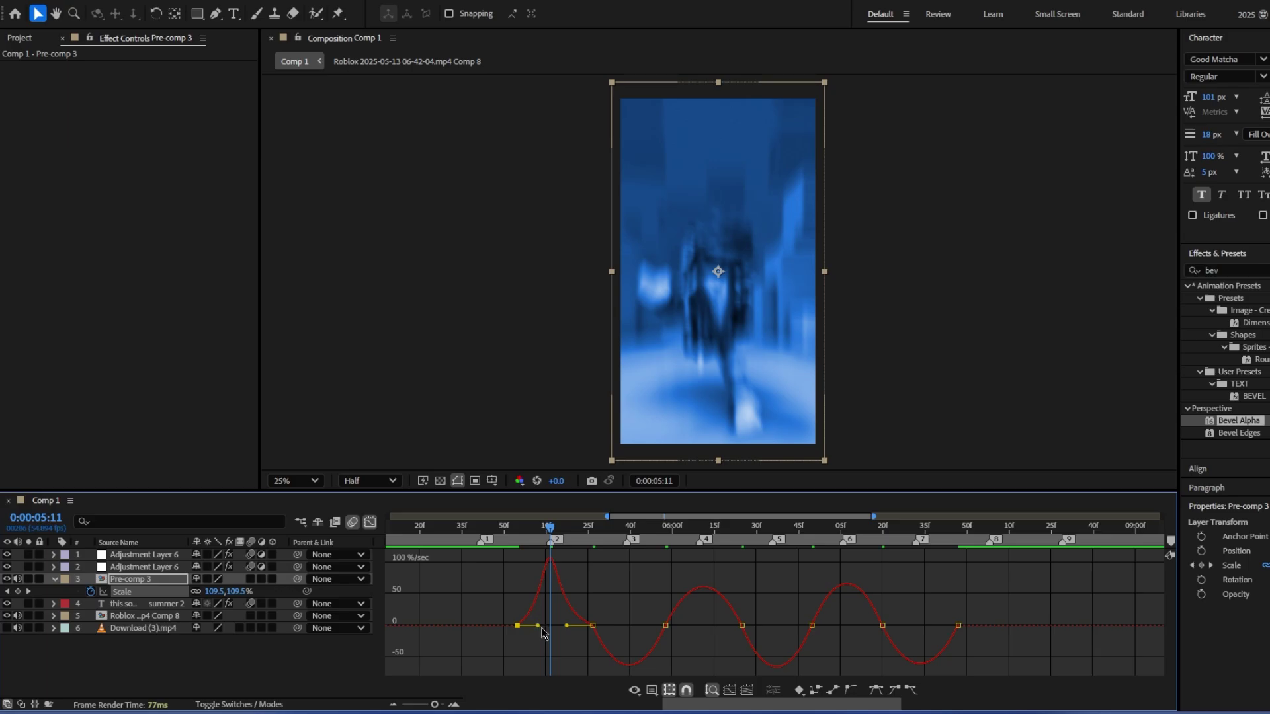
# Step: Adjust the Scale speed handles to form a sharp dip at beat marker 3 and a sharp peak at marker 4
pyautogui.click(629, 530)
pyautogui.click(665, 625)
pyautogui.moveTo(653, 625); pyautogui.dragTo(615, 625)
pyautogui.moveTo(605, 617); pyautogui.dragTo(639, 618)
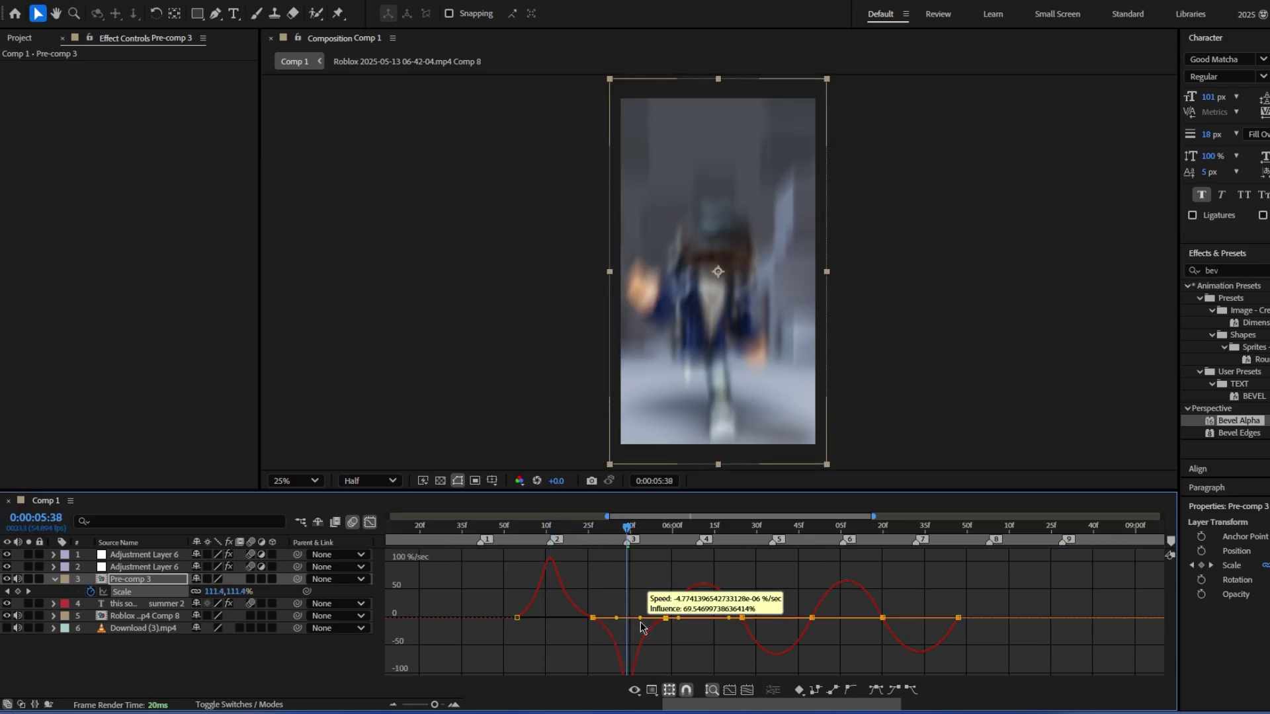
pyautogui.click(699, 530)
pyautogui.click(742, 607)
pyautogui.moveTo(729, 608)
pyautogui.mouseDown()
pyautogui.moveTo(692, 609)
pyautogui.moveTo(714, 610)
pyautogui.mouseUp()
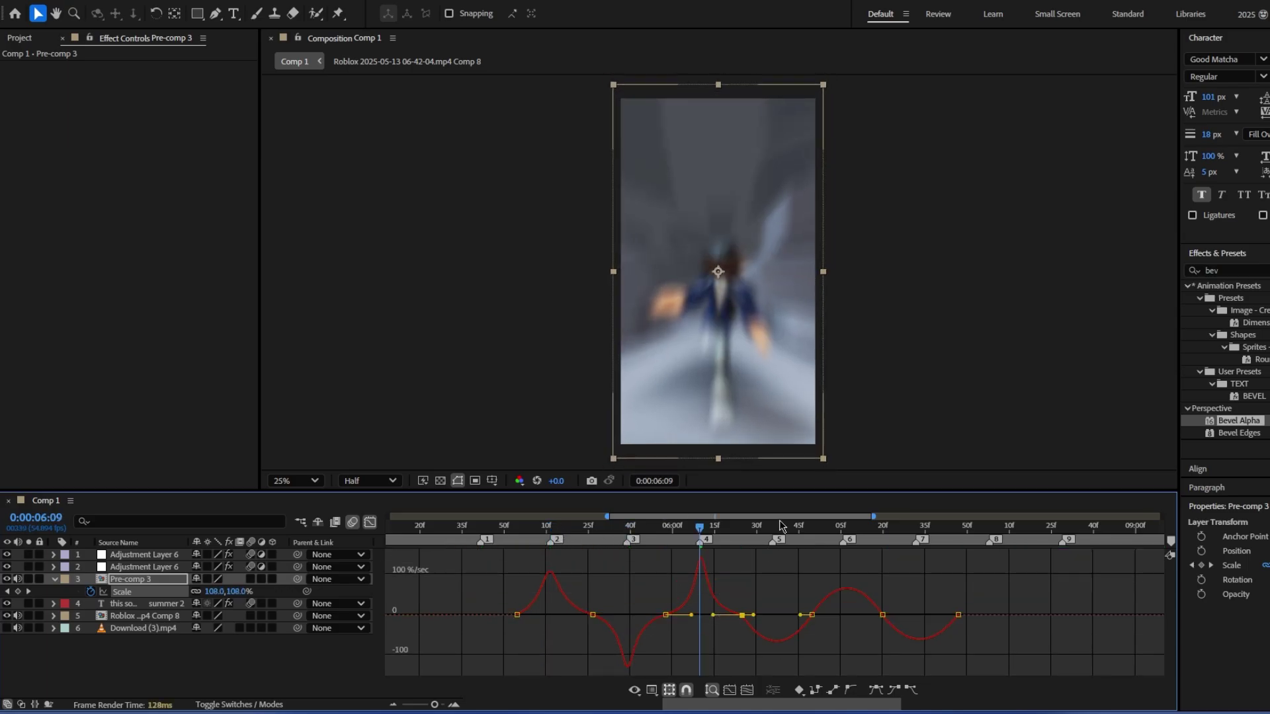
# Step: Sharpen the remaining Scale speed curves at beat markers 5, 6 and 7, and close the graph view
pyautogui.click(773, 528)
pyautogui.click(812, 615)
pyautogui.moveTo(801, 615); pyautogui.dragTo(763, 617)
pyautogui.moveTo(752, 615); pyautogui.dragTo(787, 623)
pyautogui.click(842, 525)
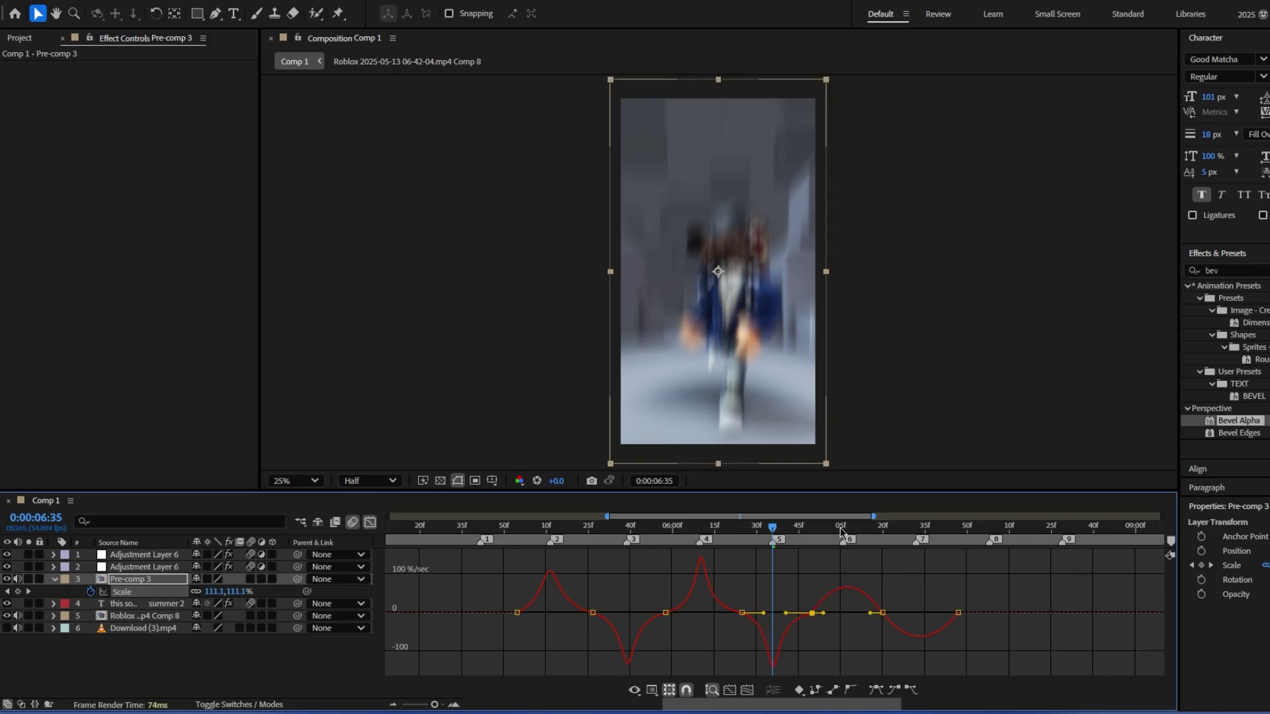
pyautogui.click(915, 526)
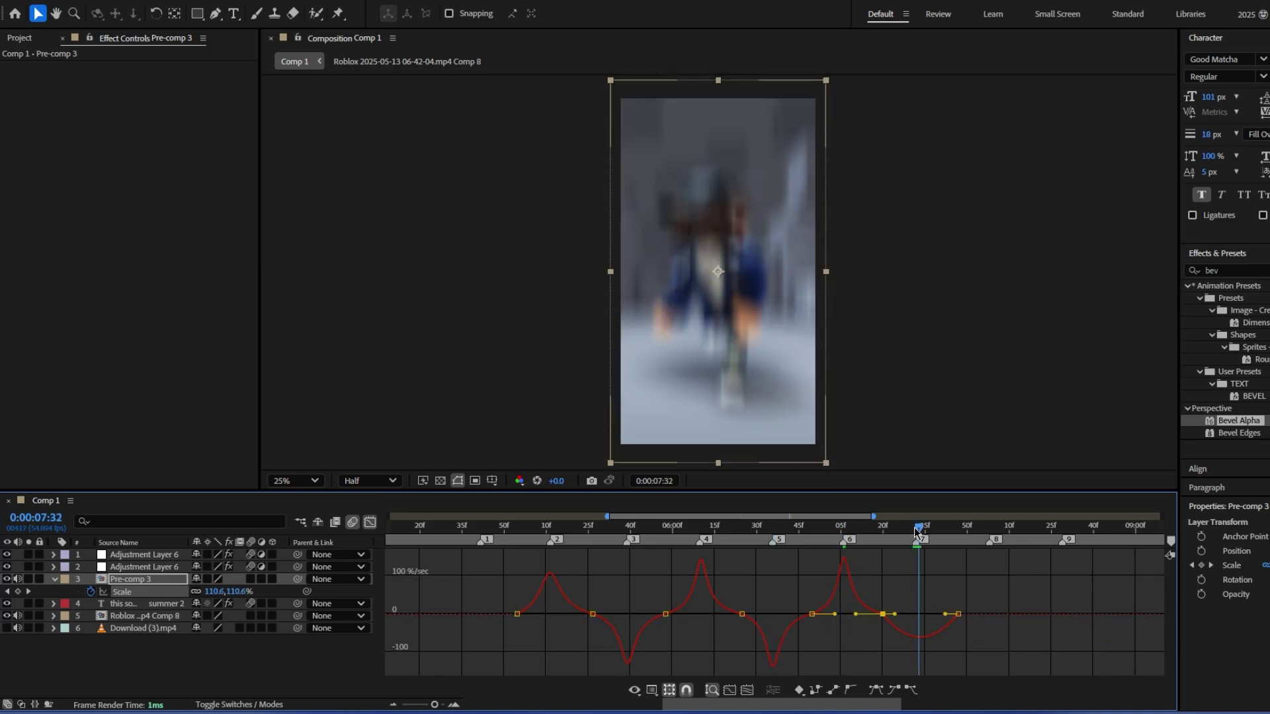
pyautogui.moveTo(894, 615); pyautogui.dragTo(932, 622)
pyautogui.click(370, 523)
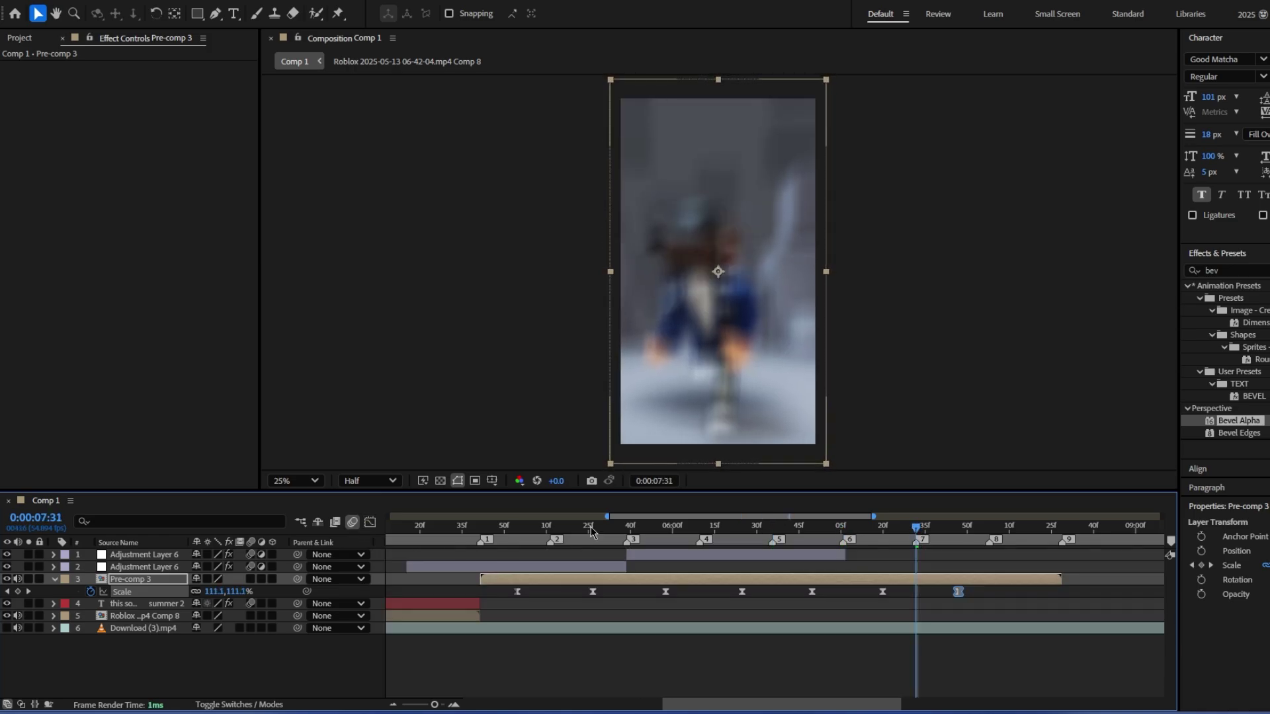
# Step: Play back the composition from 0:00:04:17 to check Pre-comp 3's scale pulses against the beat markers
pyautogui.click(412, 527)
pyautogui.moveTo(433, 705)
pyautogui.mouseDown()
pyautogui.moveTo(450, 703)
pyautogui.moveTo(425, 705)
pyautogui.mouseUp()
pyautogui.click(414, 527)
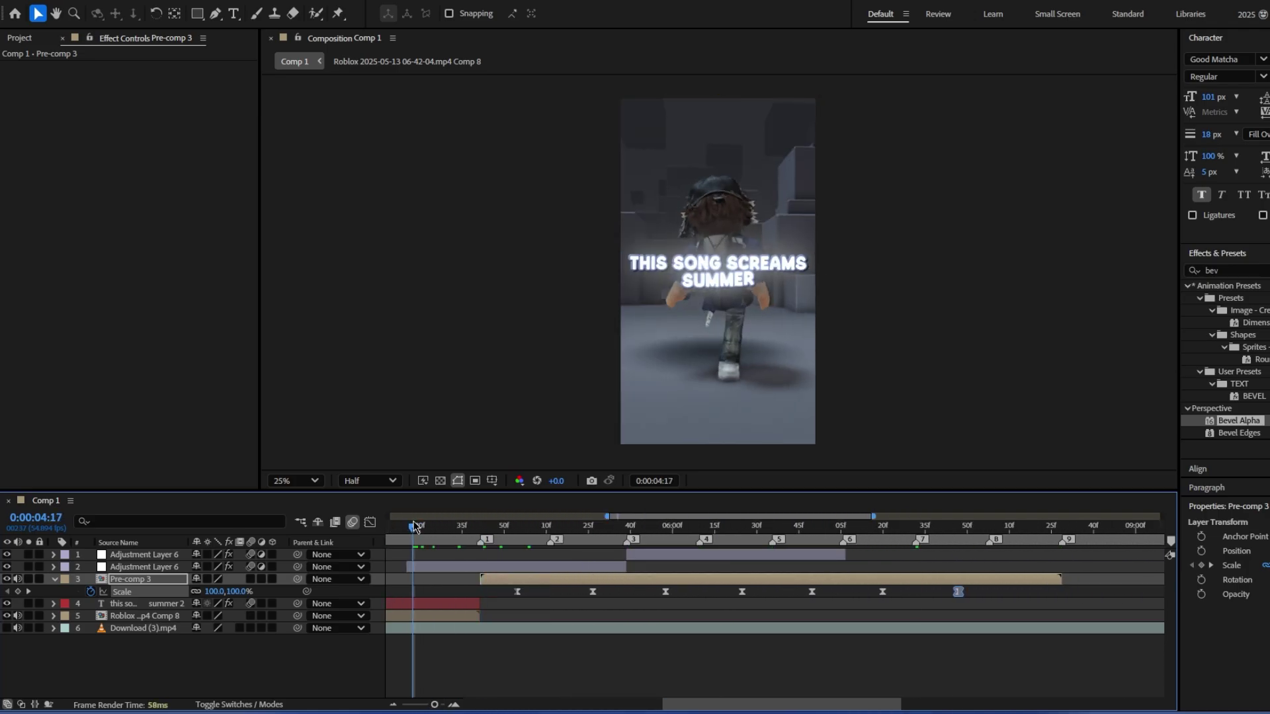
pyautogui.moveTo(435, 705); pyautogui.dragTo(438, 705)
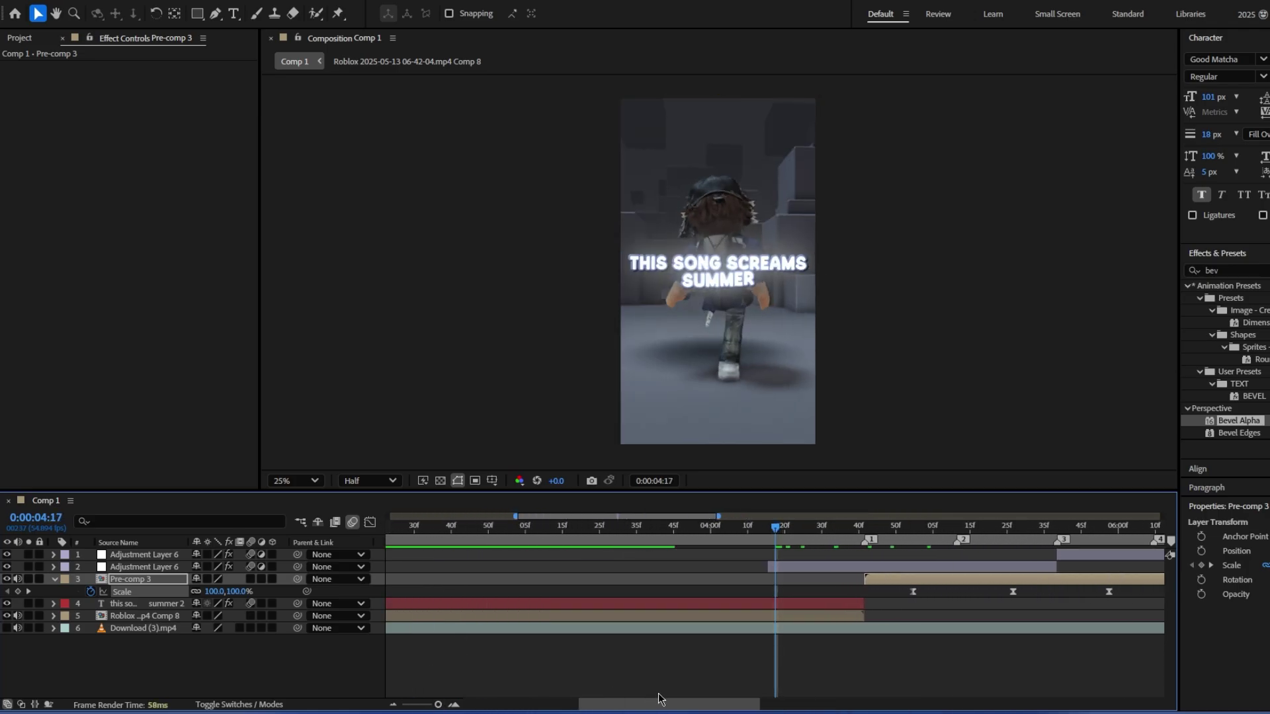
pyautogui.moveTo(434, 708); pyautogui.dragTo(425, 707)
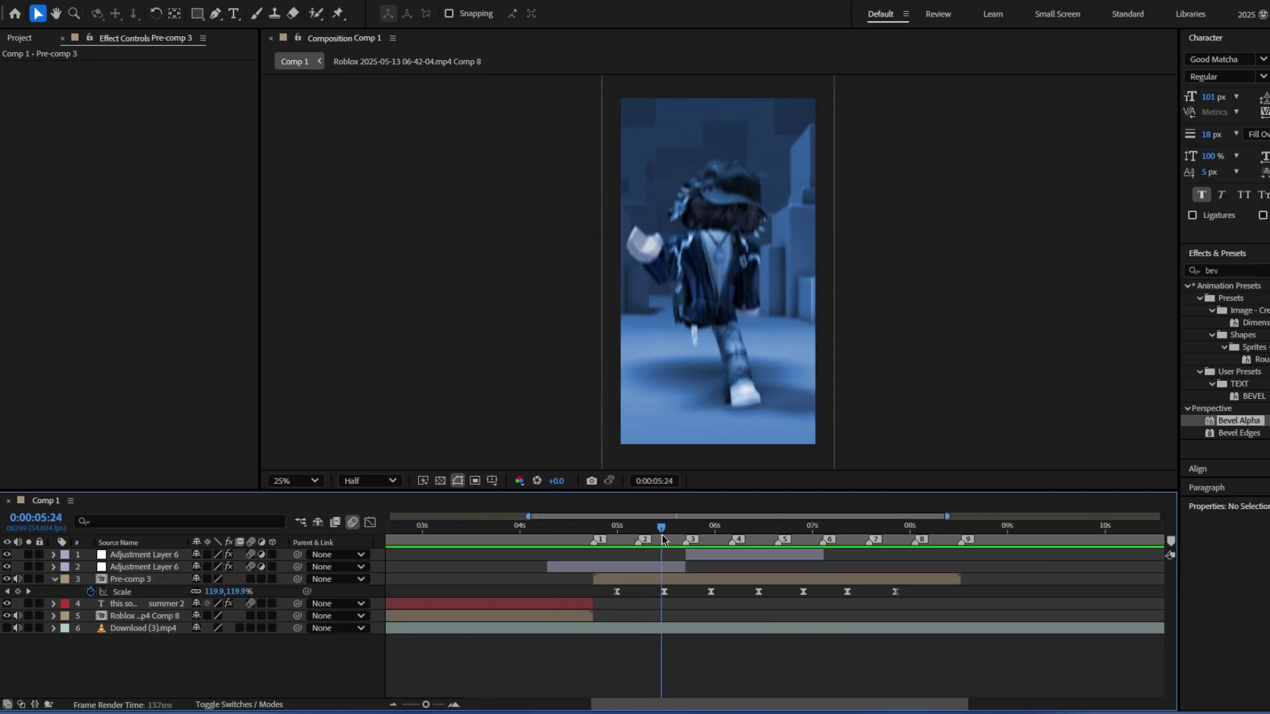
pyautogui.moveTo(663, 527); pyautogui.dragTo(616, 527)
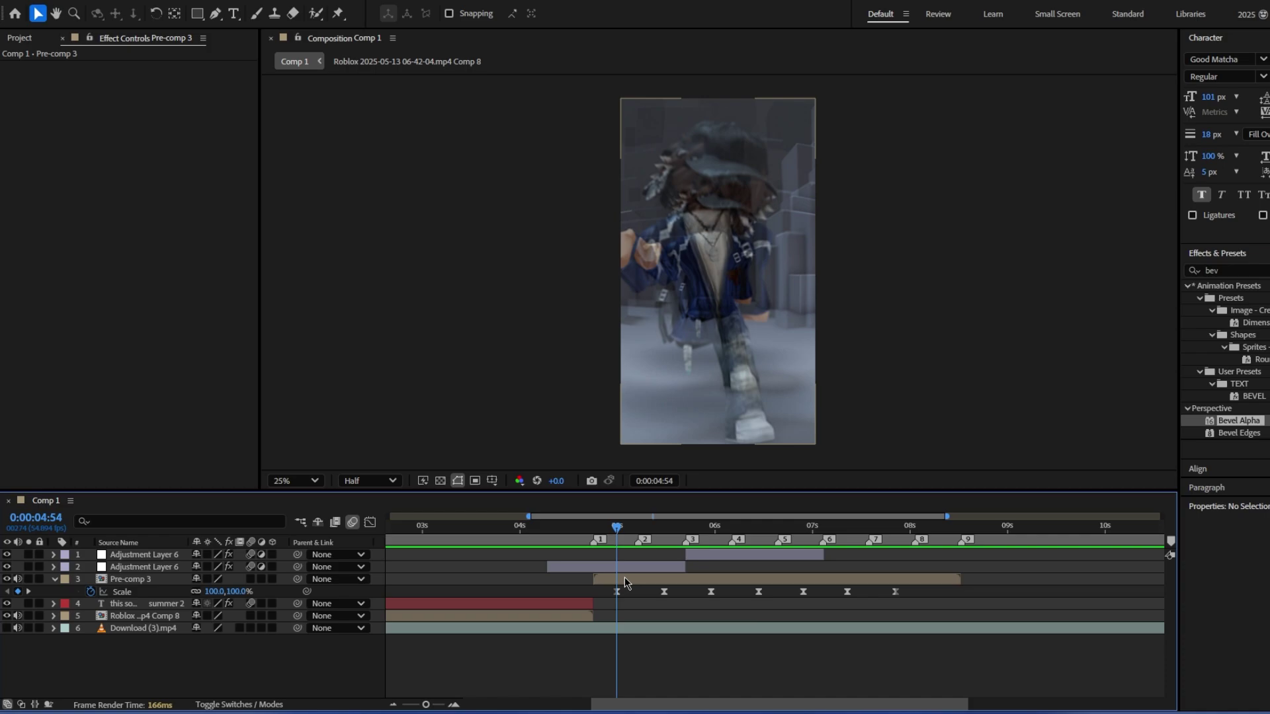
# Step: Keyframe Pre-comp 3's Rotation at 0° at 0:00:04:54 and at -12° at 0:00:05:26
pyautogui.click(624, 577)
pyautogui.press('r')
pyautogui.click(91, 592)
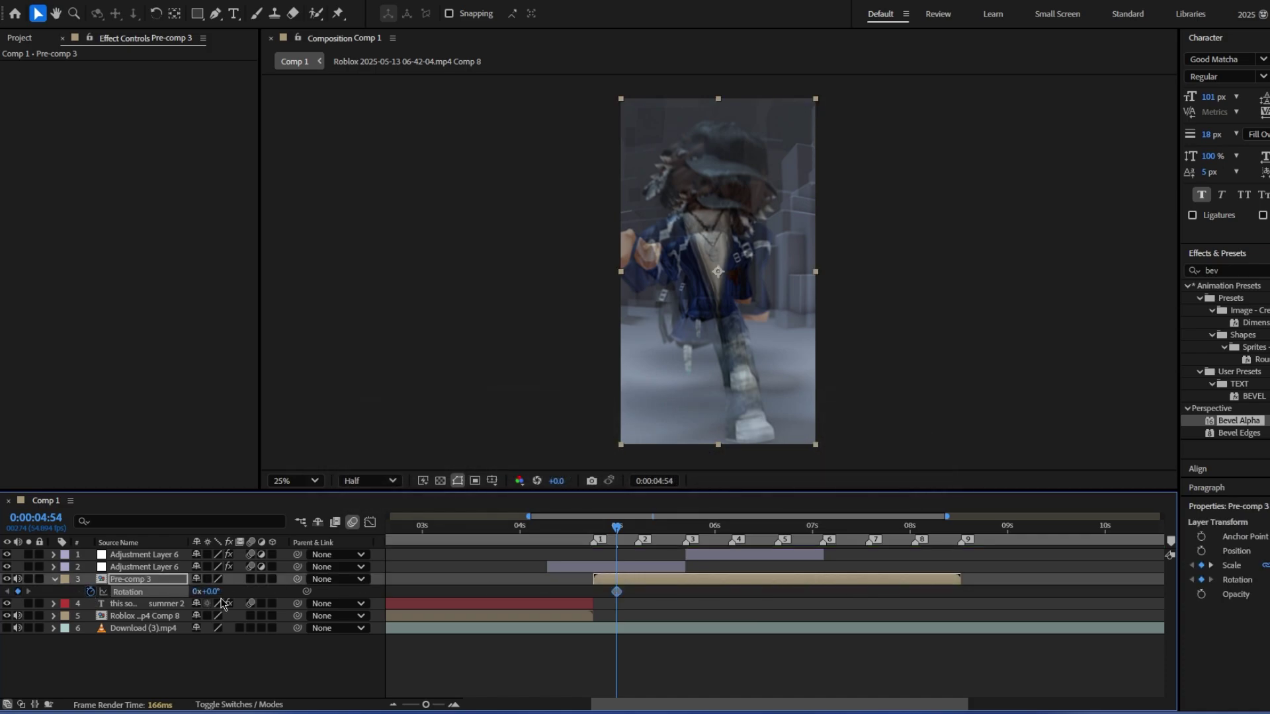
pyautogui.press('u')
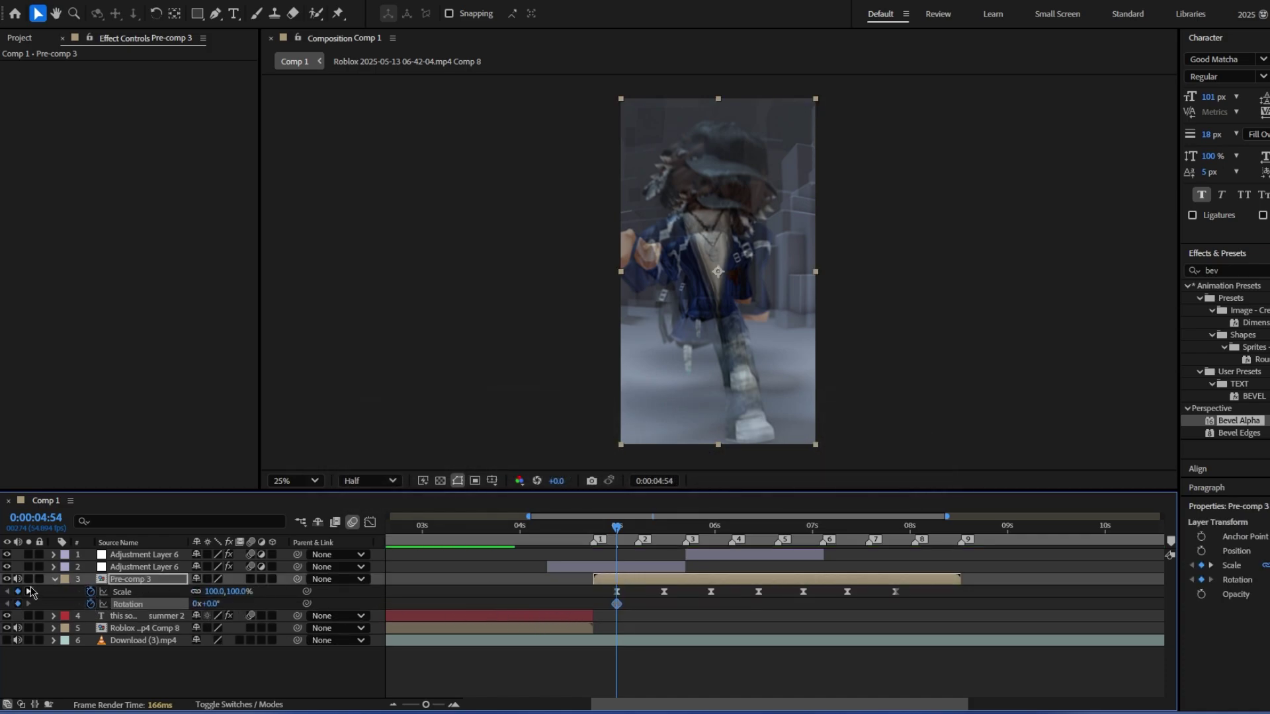
pyautogui.click(28, 592)
pyautogui.click(213, 604)
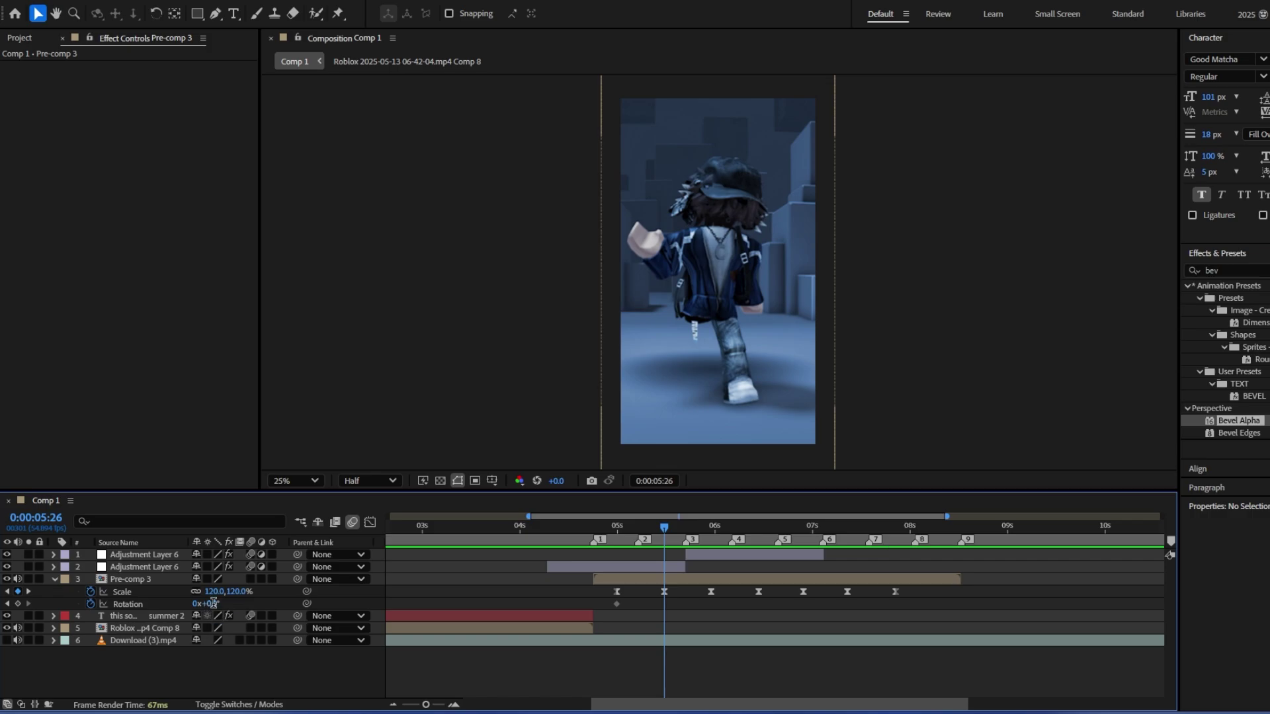
pyautogui.write('-12')
pyautogui.press('Return')
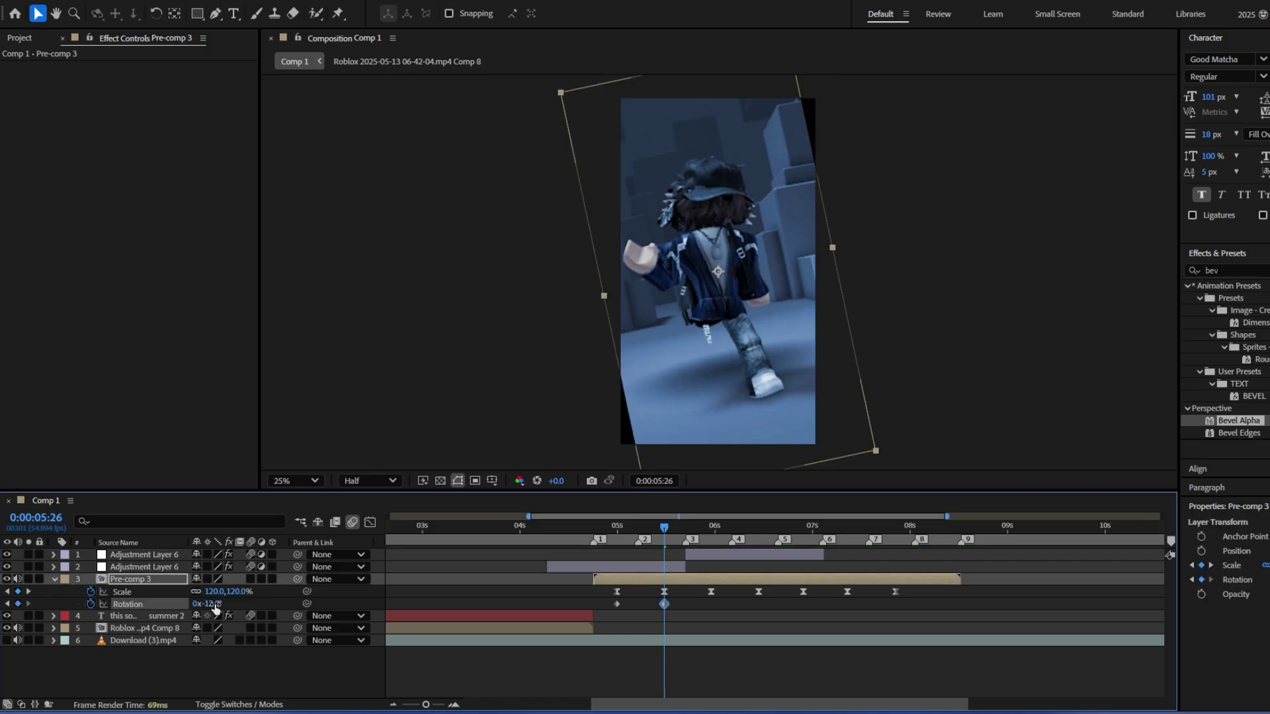
# Step: Add Motion Tile to Pre-comp 3 with Mirror Edges on and Output Width and Output Height at 200
pyautogui.moveTo(1250, 268); pyautogui.dragTo(1058, 278)
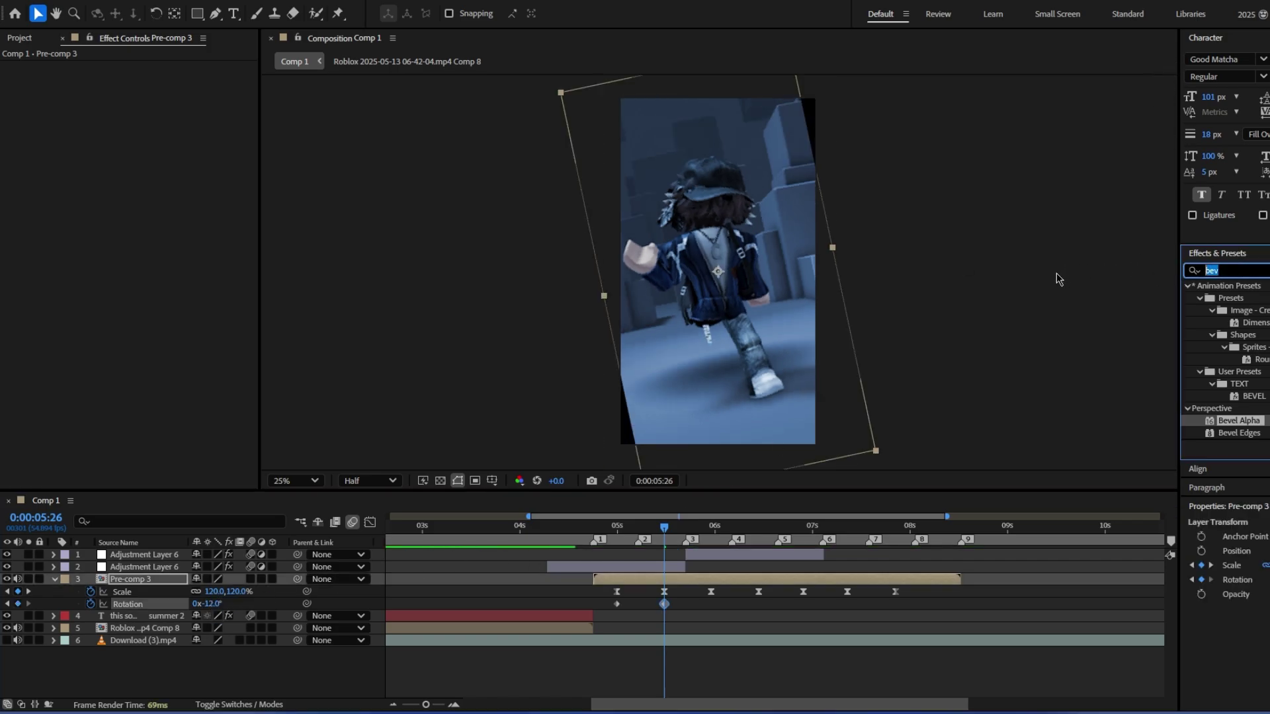
pyautogui.write('motion')
pyautogui.doubleClick(1220, 372)
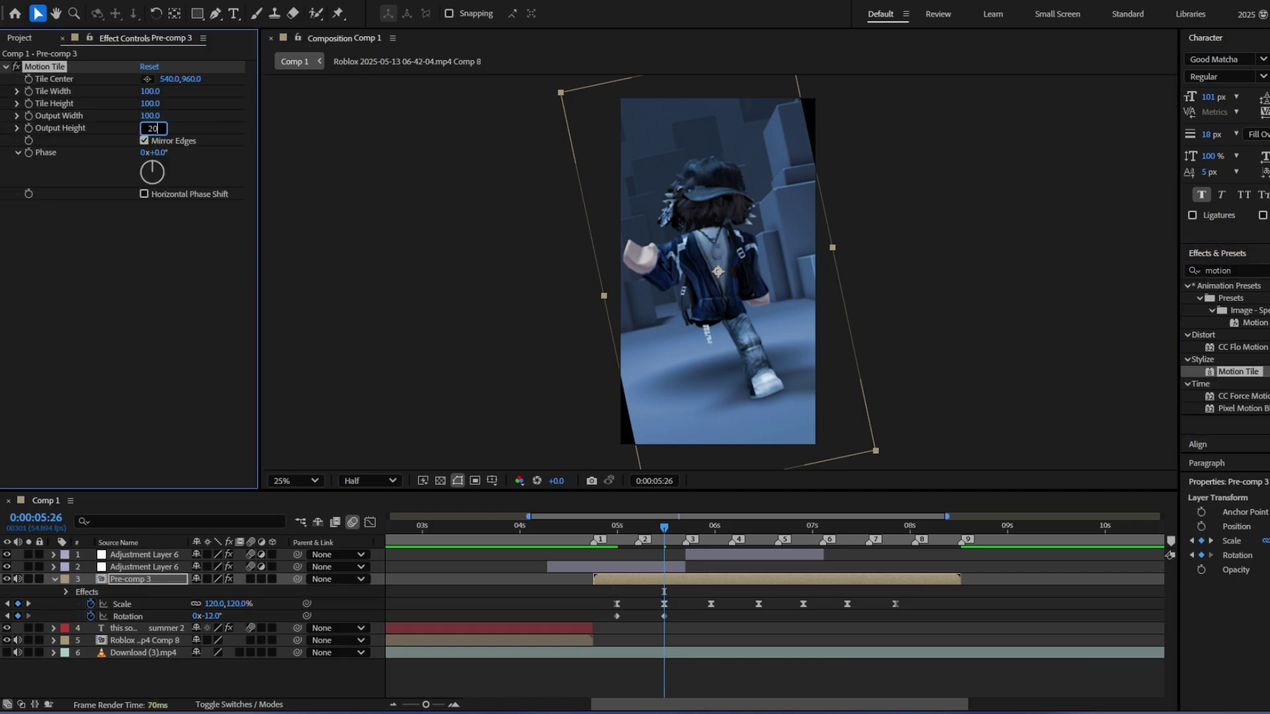
pyautogui.write('0')
pyautogui.press('Return')
pyautogui.click(147, 116)
pyautogui.write('200')
pyautogui.press('Return')
# Step: Keyframe Pre-comp 3's Rotation at 12° at 0:00:05:52 and at 0° at 0:00:06:24
pyautogui.hscroll(1, 90, 602)
pyautogui.click(28, 604)
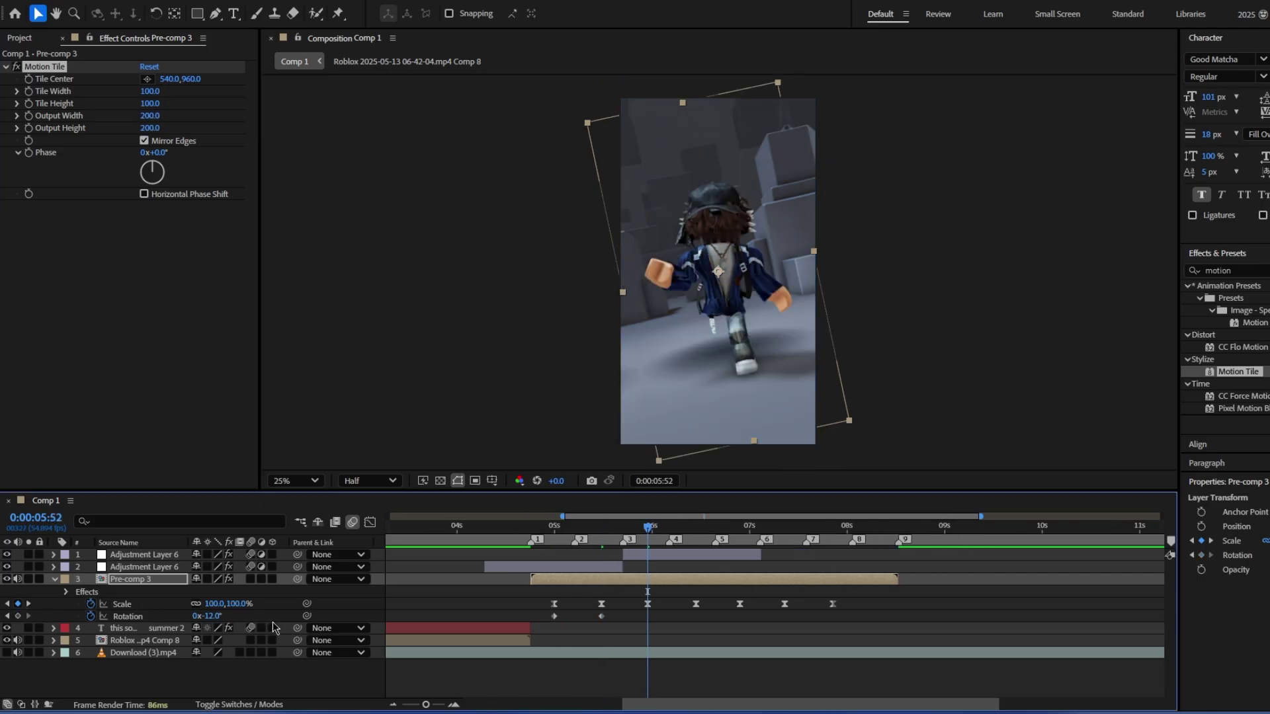
pyautogui.click(210, 616)
pyautogui.write('12')
pyautogui.press('Return')
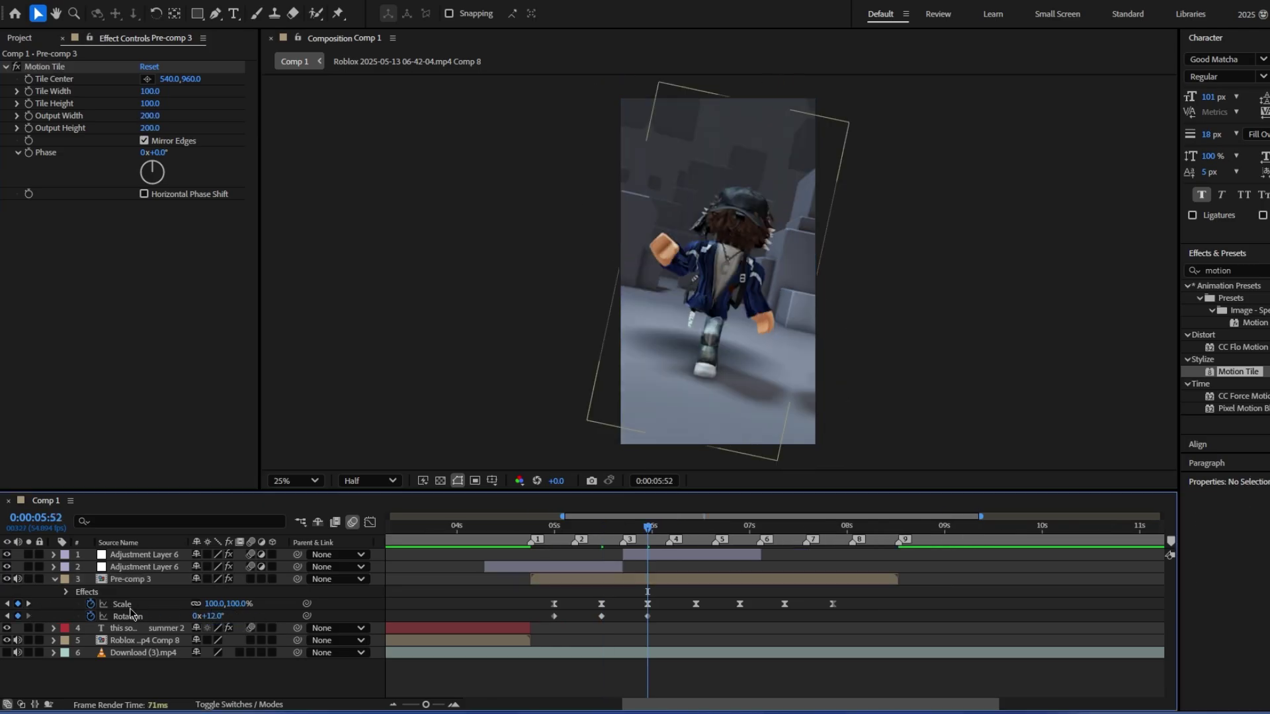
pyautogui.click(28, 604)
pyautogui.click(218, 615)
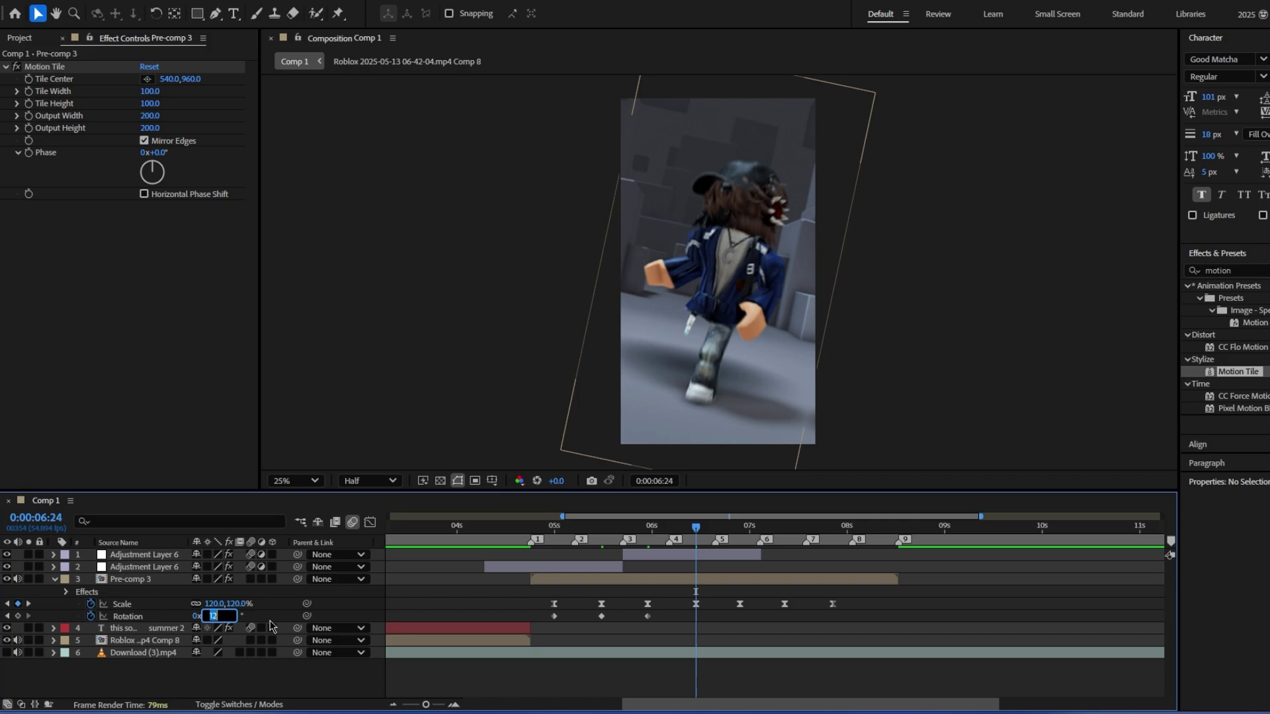
pyautogui.write('0')
pyautogui.press('Return')
# Step: Apply Easy Ease to Pre-comp 3's four Rotation keyframes
pyautogui.moveTo(542, 614); pyautogui.dragTo(700, 626)
pyautogui.press('F9')
pyautogui.click(713, 616)
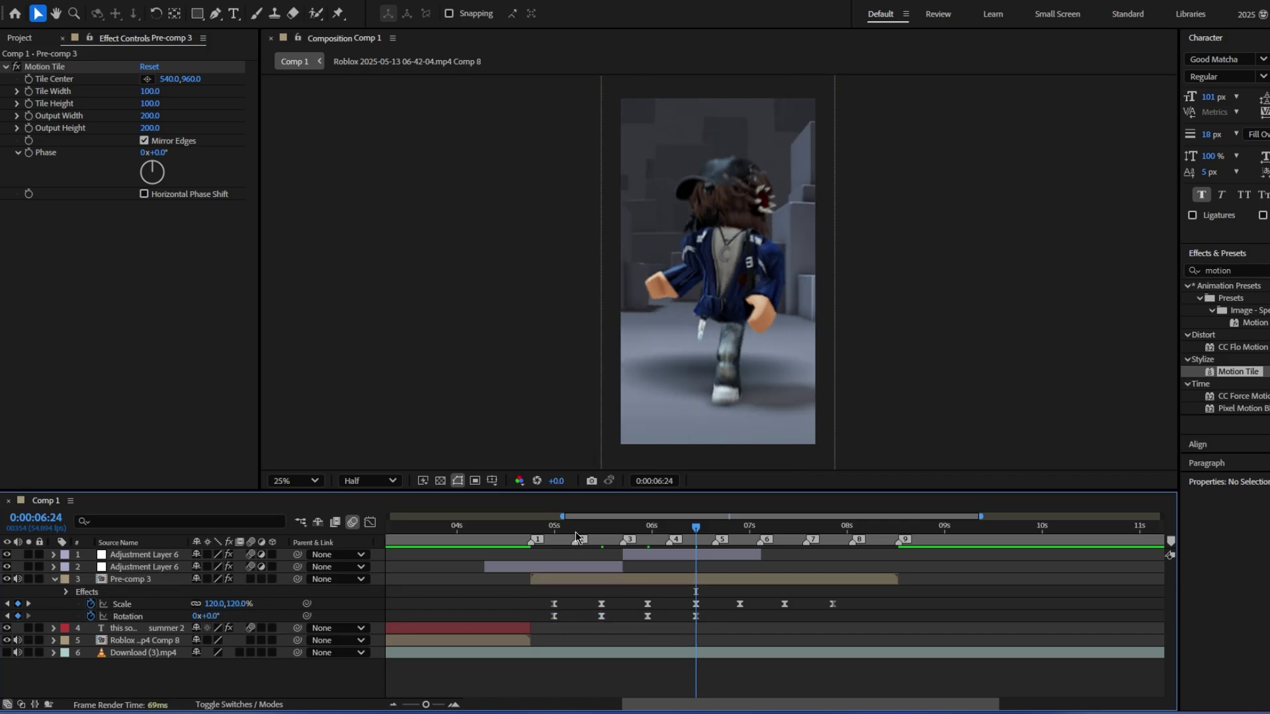
# Step: Shape Pre-comp 3's Rotation speed graph into sharp curves at beat markers 2, 3 and 4, and close the graph view
pyautogui.click(574, 529)
pyautogui.click(601, 616)
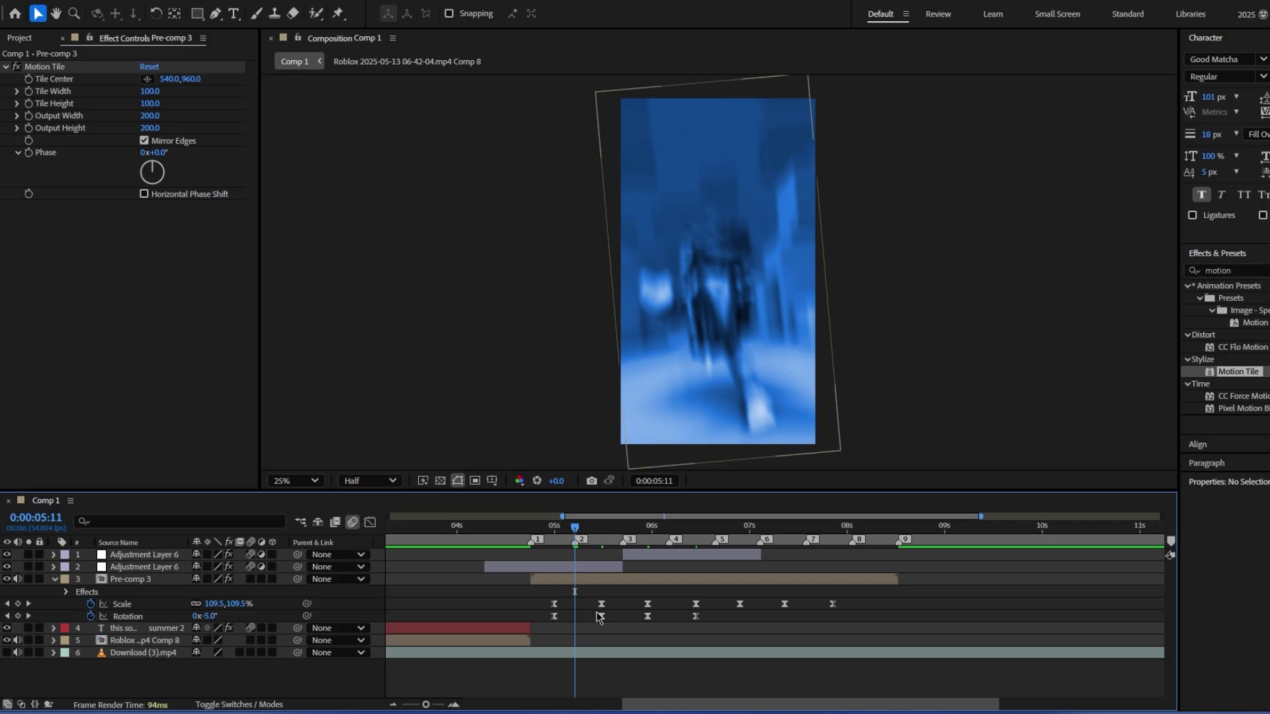
pyautogui.click(369, 522)
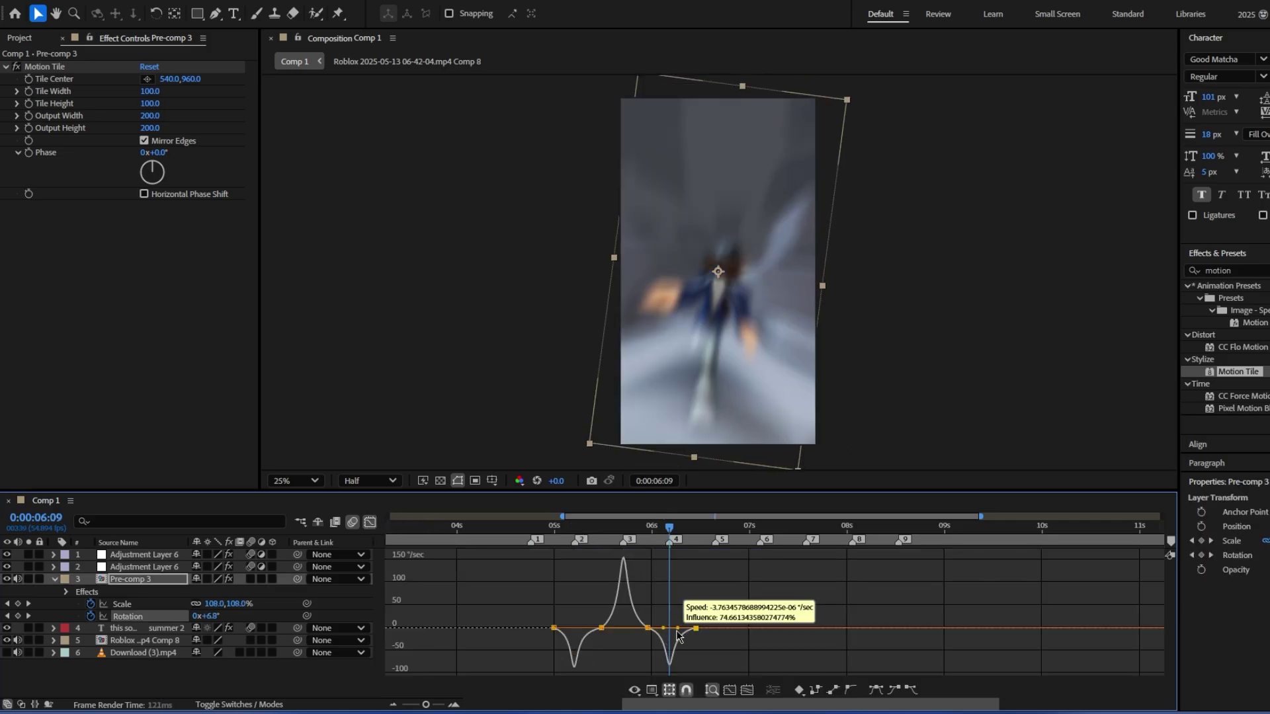
pyautogui.moveTo(668, 623); pyautogui.dragTo(666, 620)
pyautogui.click(370, 522)
# Step: Play back from 0:00:04:28 and check Pre-comp 3's tilt at the Rotation keyframes at 0:00:05:26 and 0:00:05:52
pyautogui.click(511, 529)
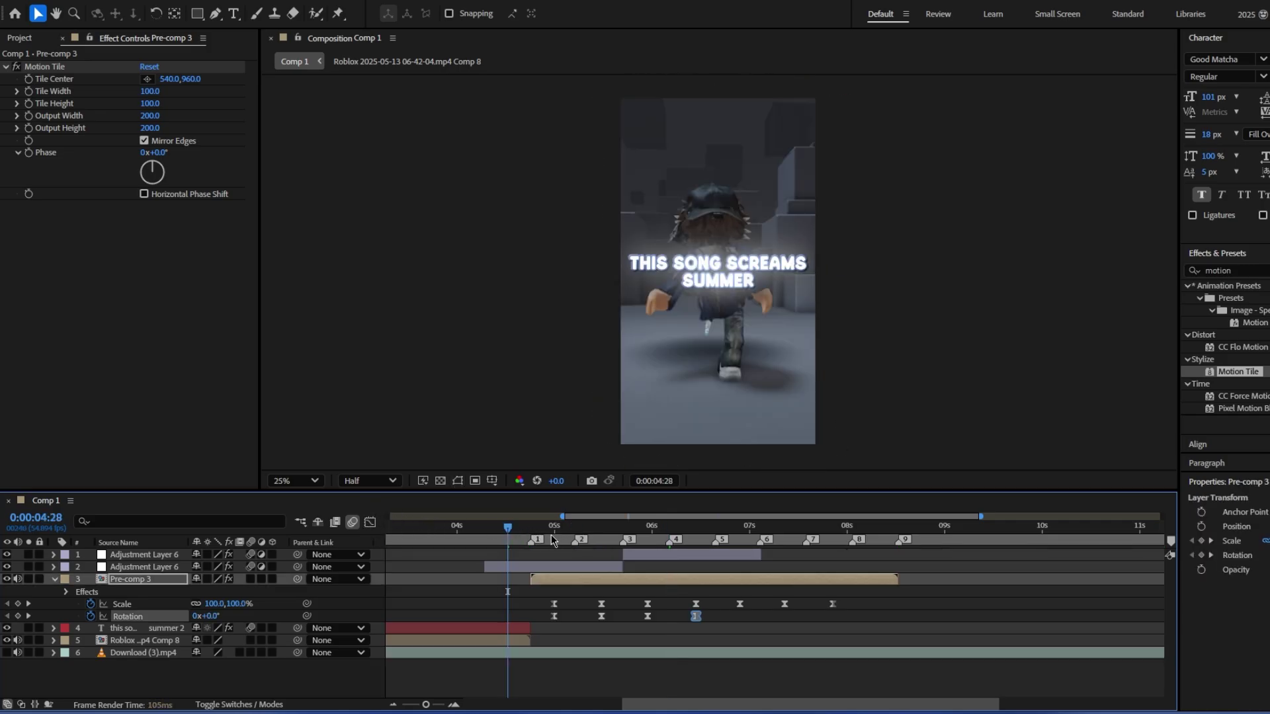
pyautogui.click(555, 533)
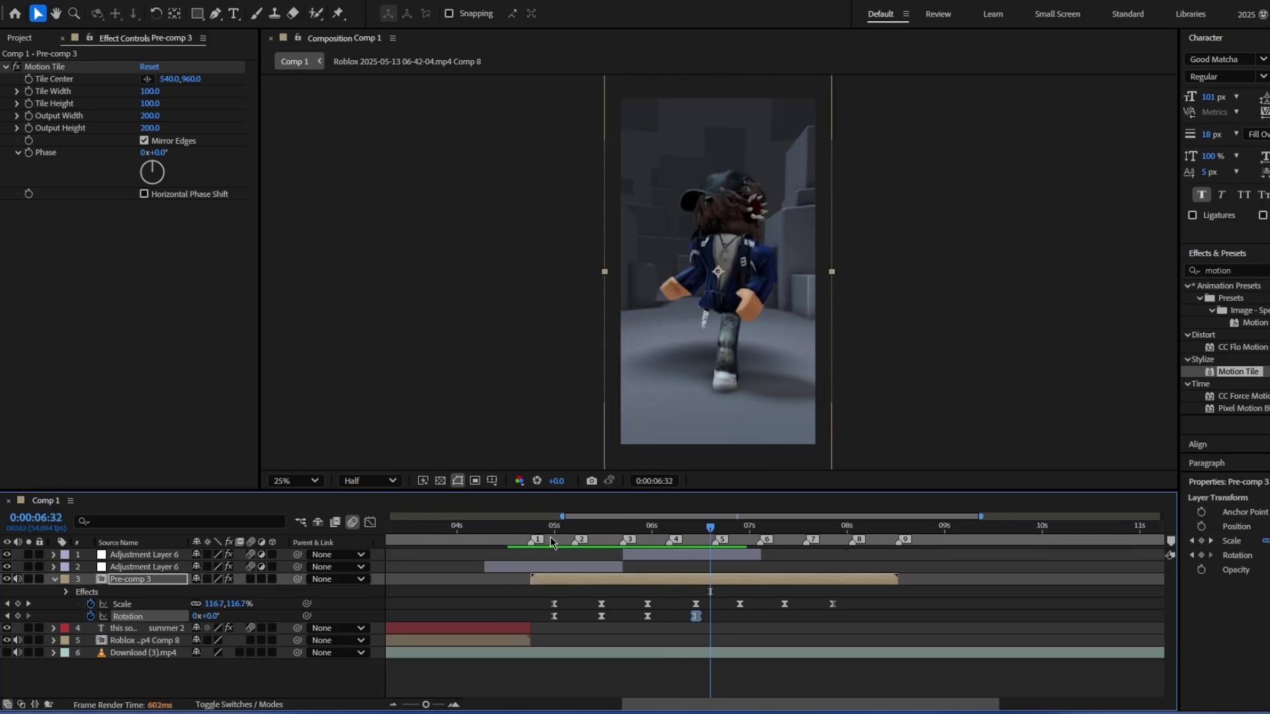
pyautogui.click(602, 541)
pyautogui.click(648, 538)
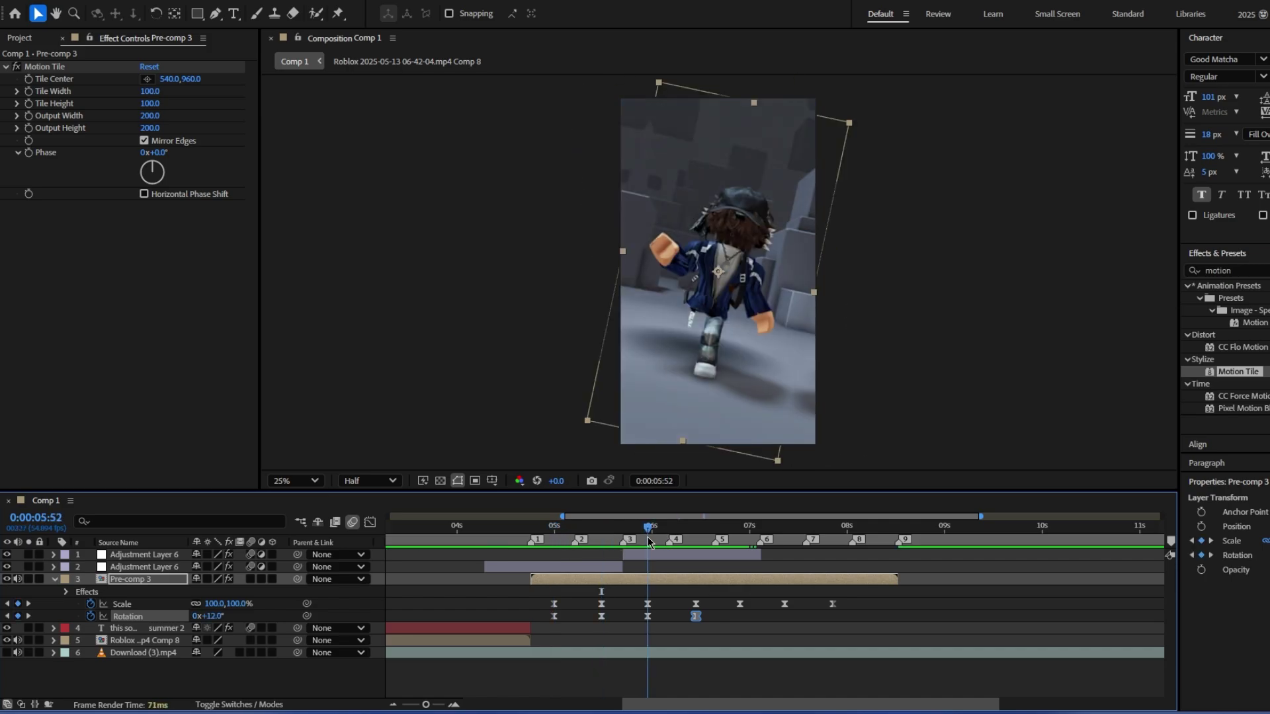
pyautogui.moveTo(648, 538); pyautogui.dragTo(602, 551)
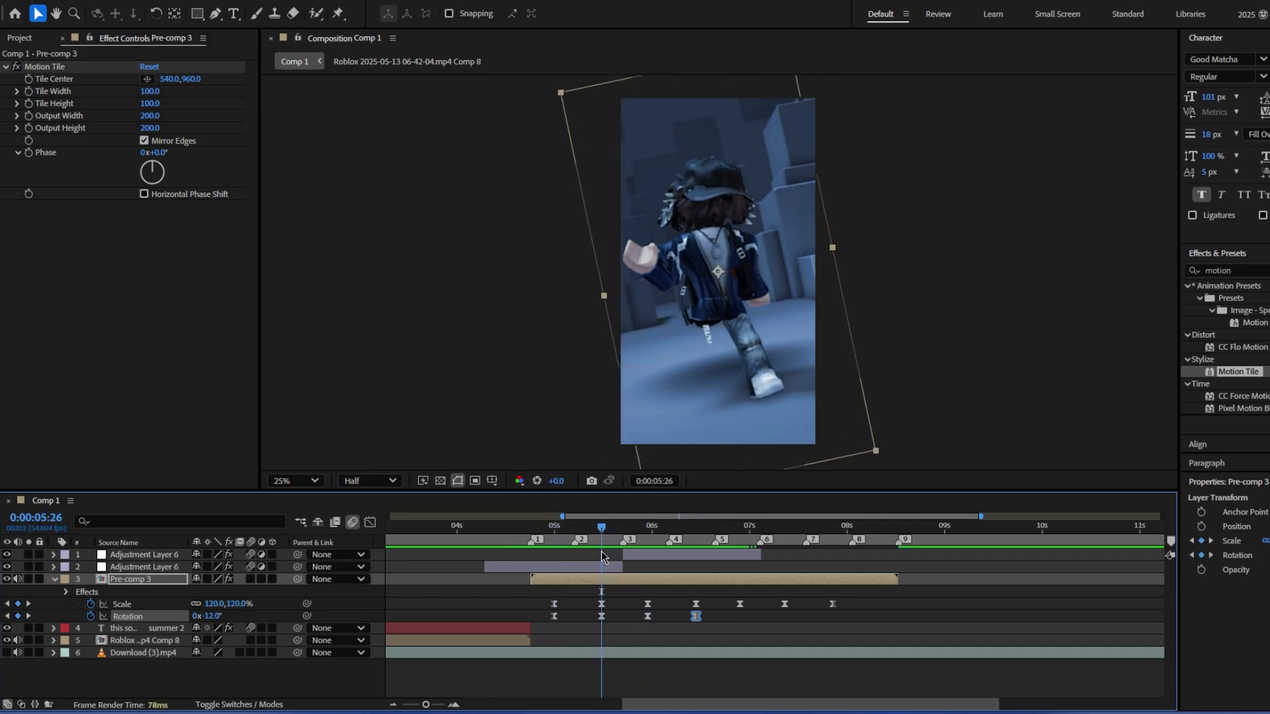
pyautogui.click(632, 614)
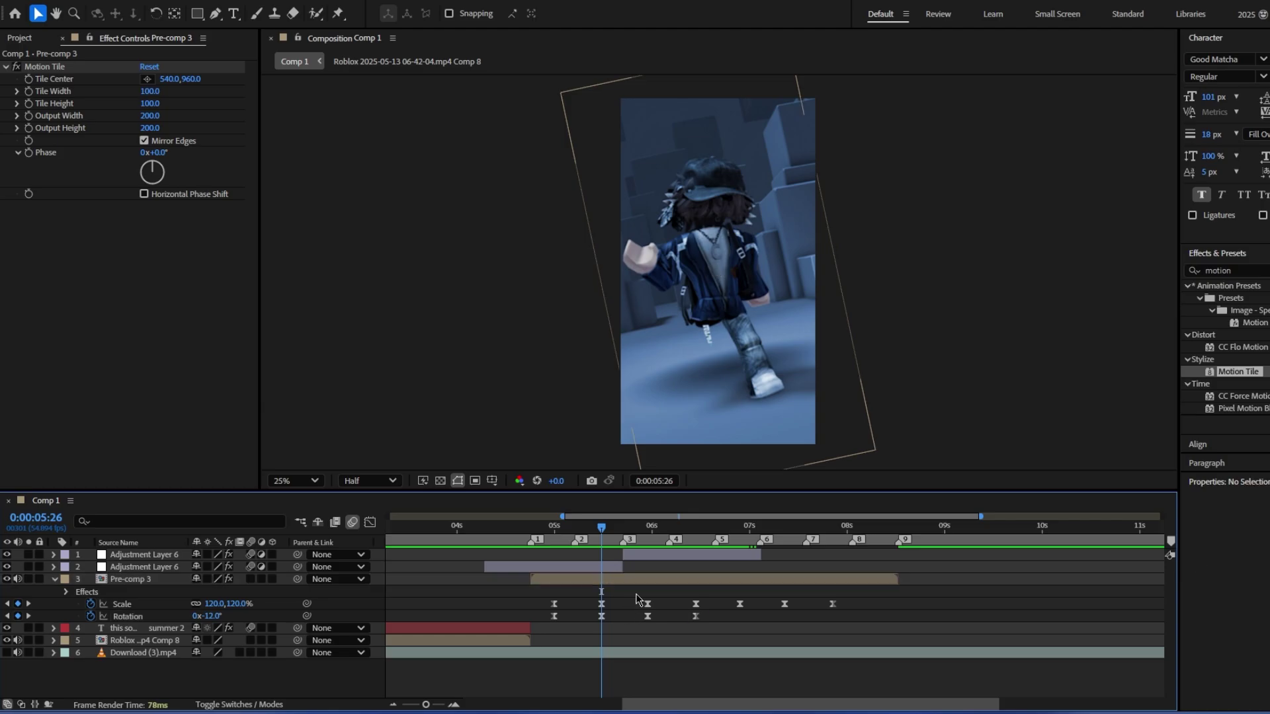
pyautogui.moveTo(216, 619); pyautogui.dragTo(244, 615)
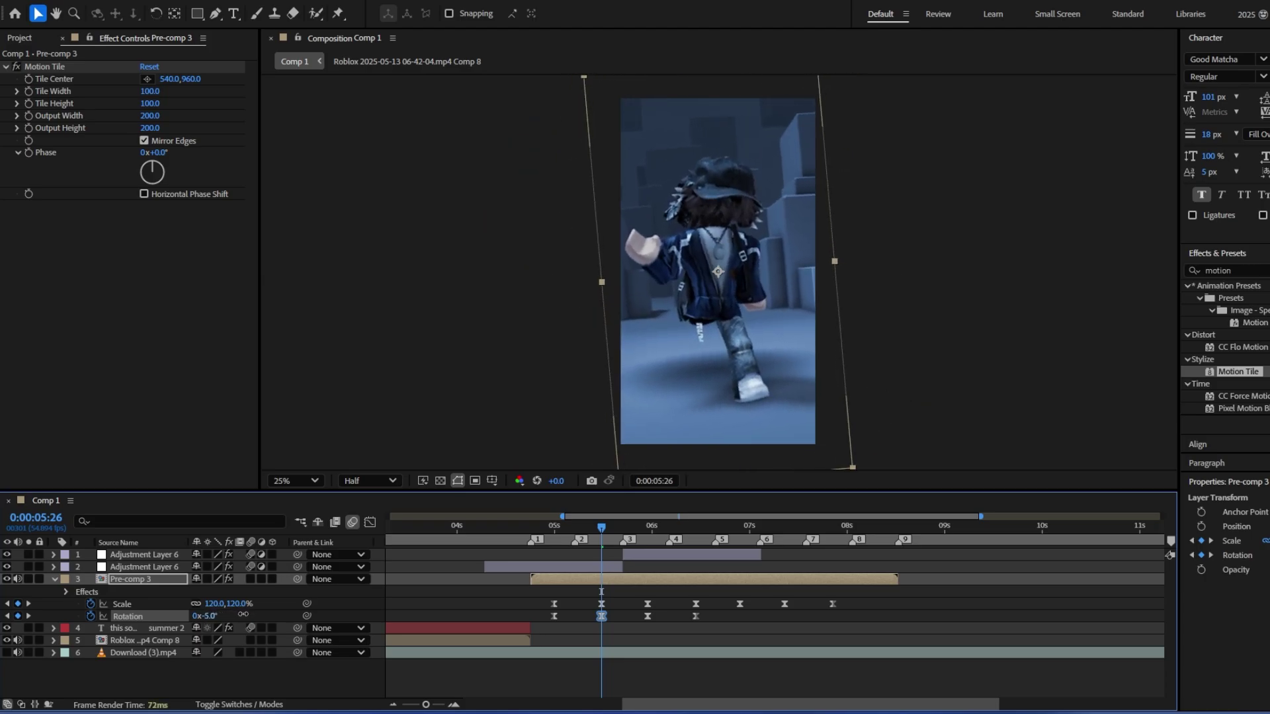
pyautogui.hotkey('ctrl', 'z')
pyautogui.hotkey('ctrl', 'z')
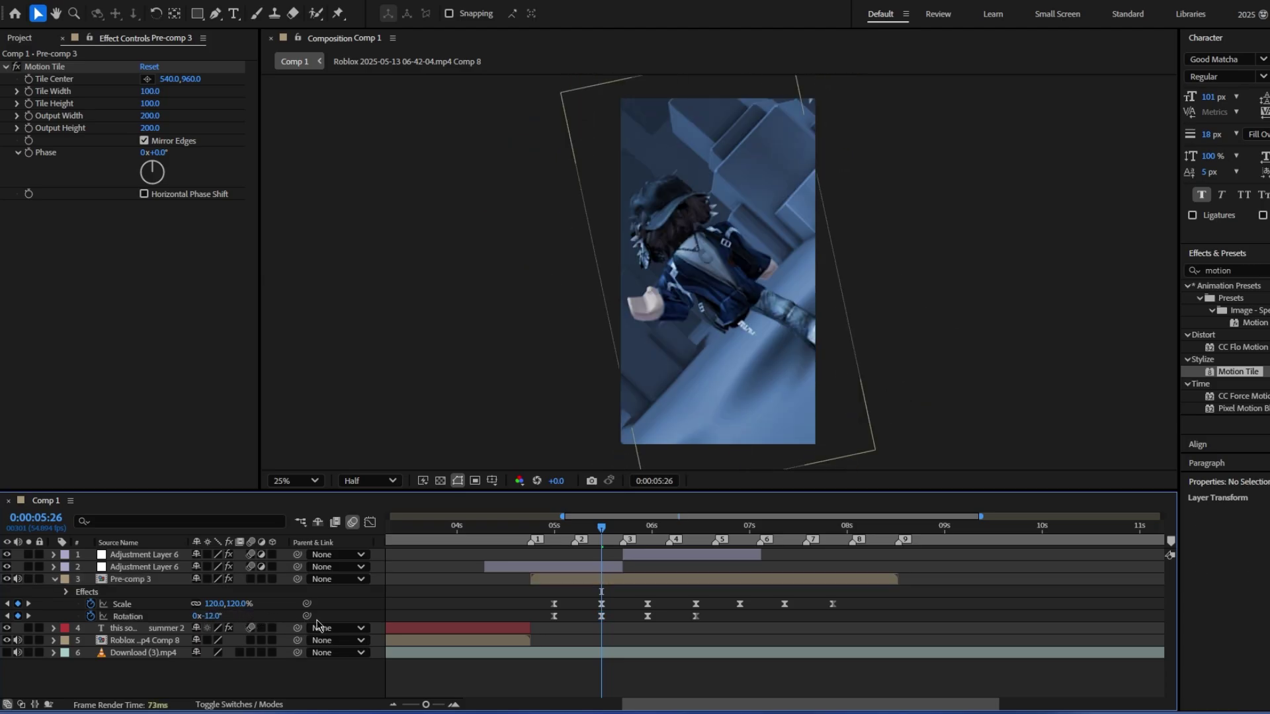
# Step: Add a Position keyframe to Pre-comp 3 at 0:00:06:24 and show all of the layer's keyframed properties
pyautogui.click(697, 527)
pyautogui.click(697, 541)
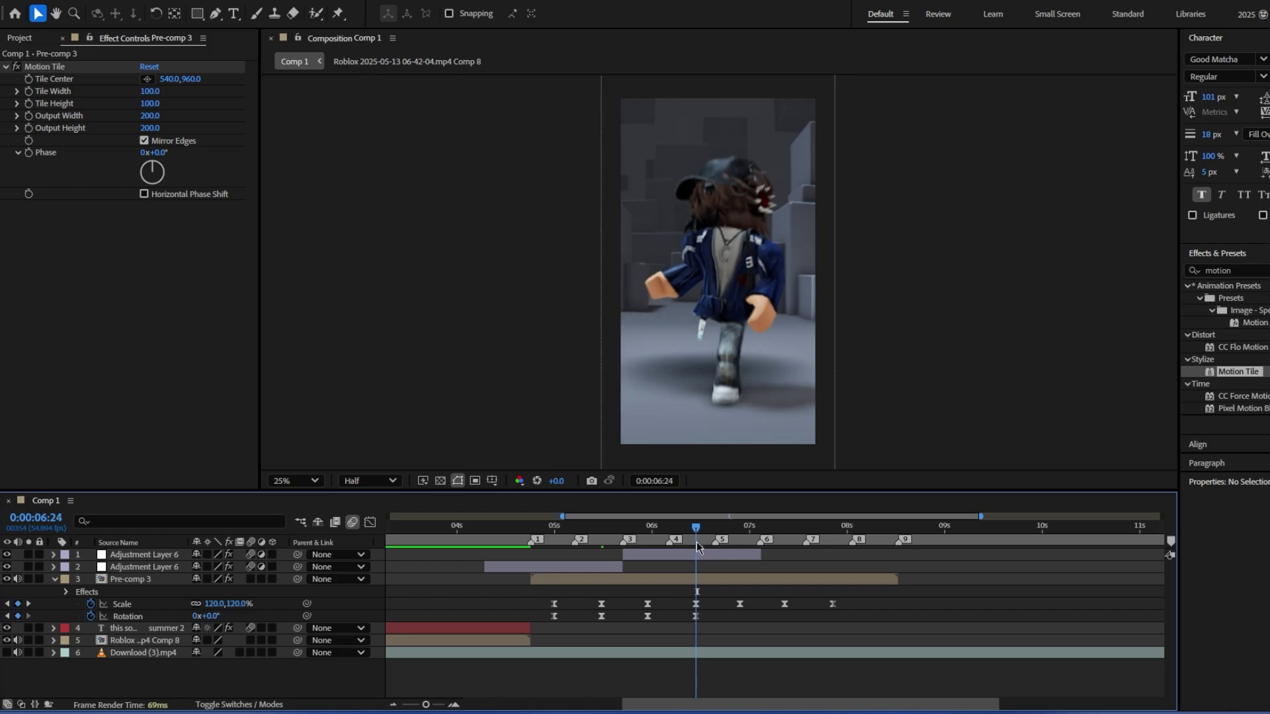
pyautogui.click(710, 581)
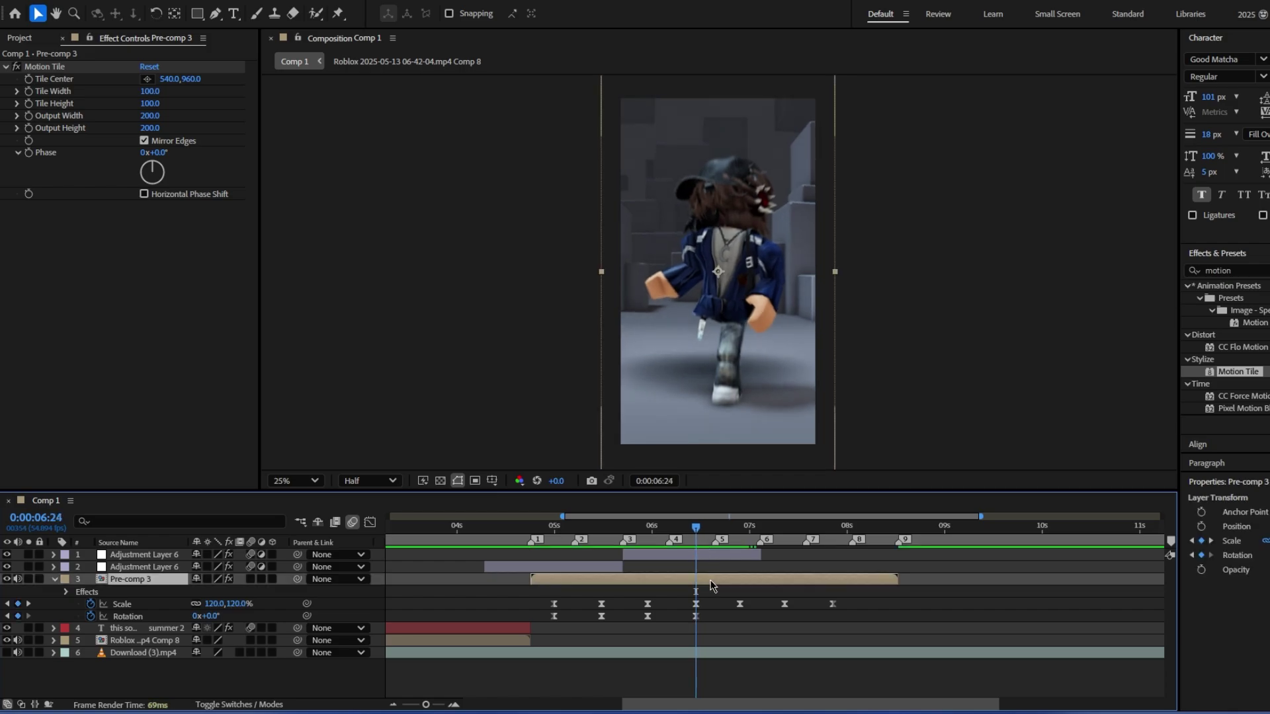
pyautogui.press('p')
pyautogui.click(90, 592)
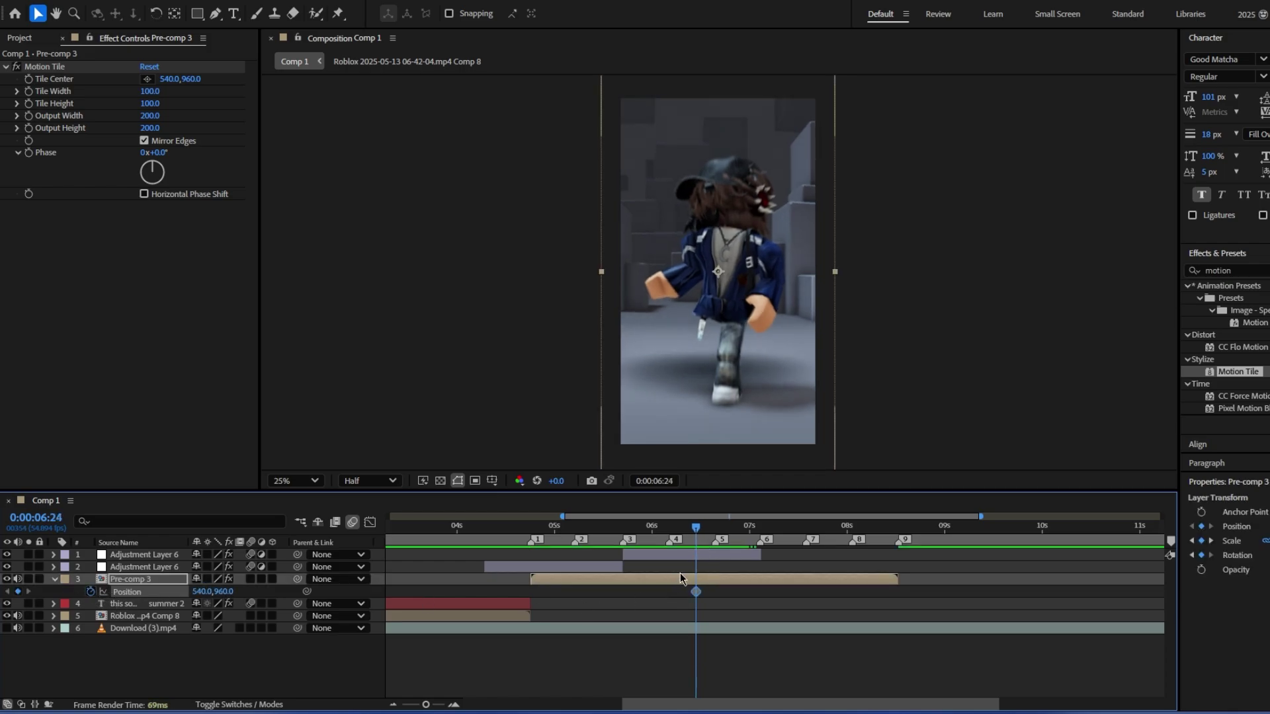
pyautogui.press('p')
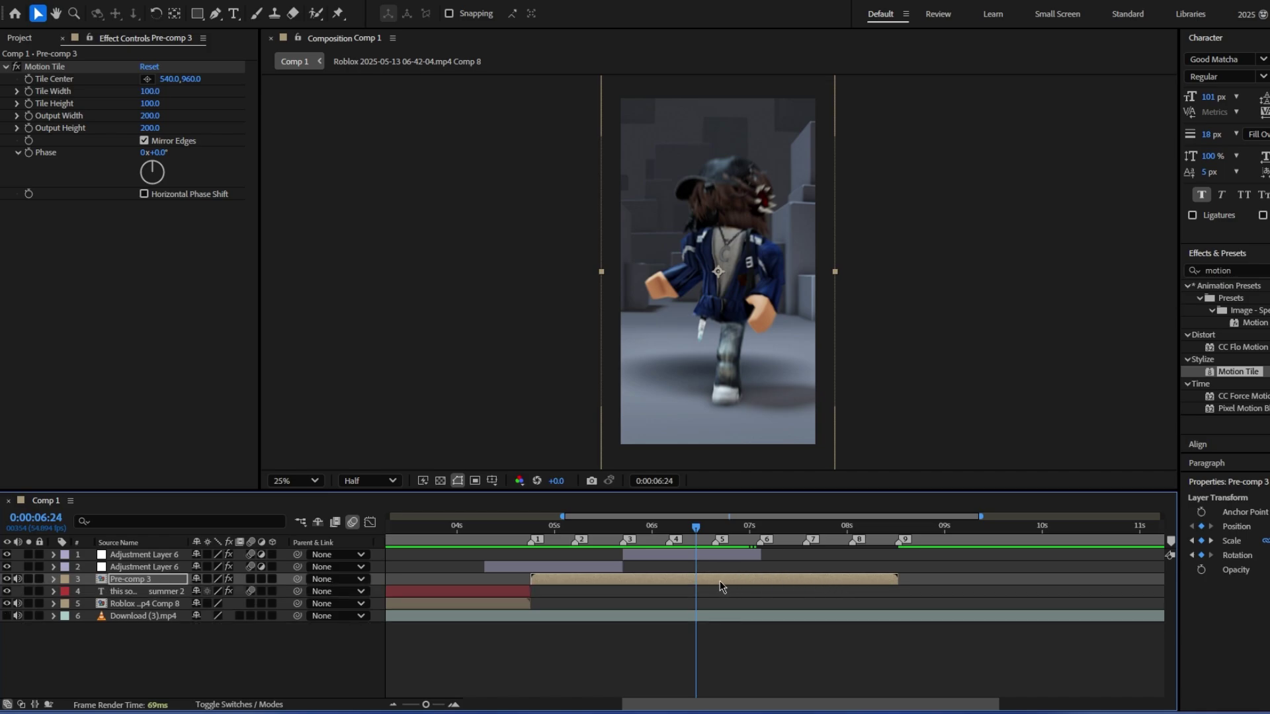
pyautogui.click(720, 581)
pyautogui.press('u')
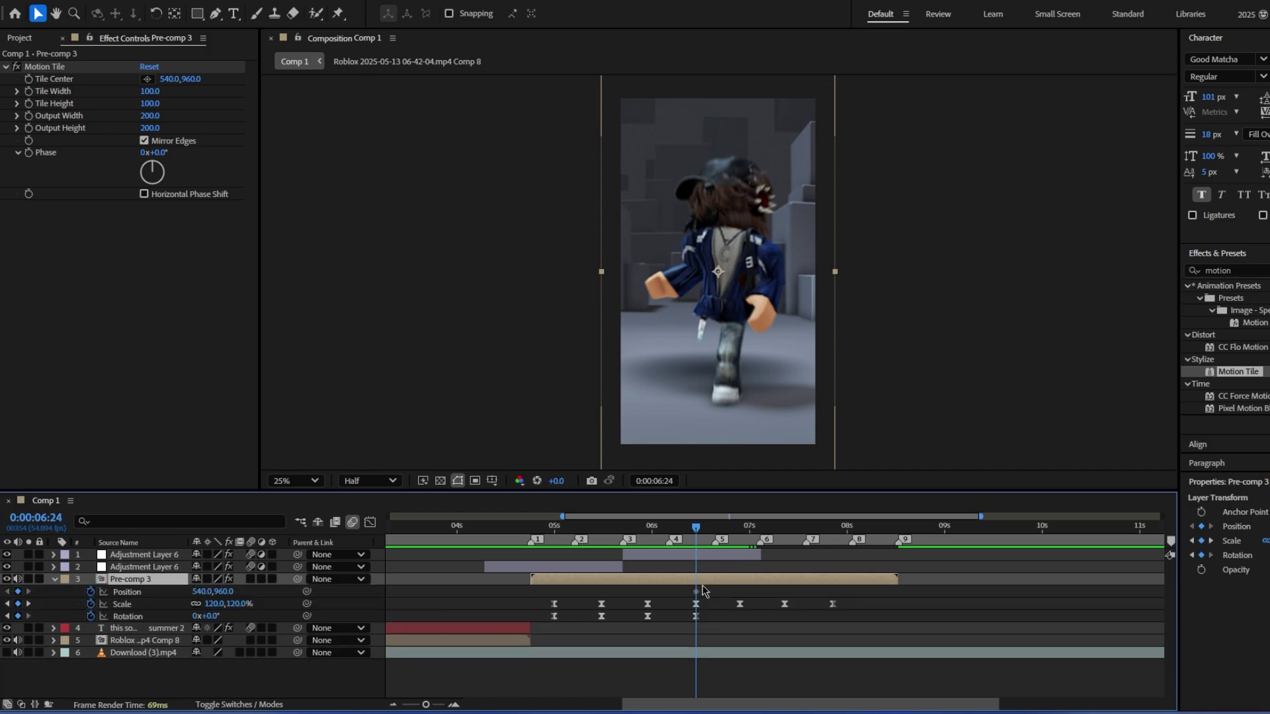
# Step: Set Pre-comp 3's Scale keyframe at 0:00:06:49 to 120%
pyautogui.click(29, 604)
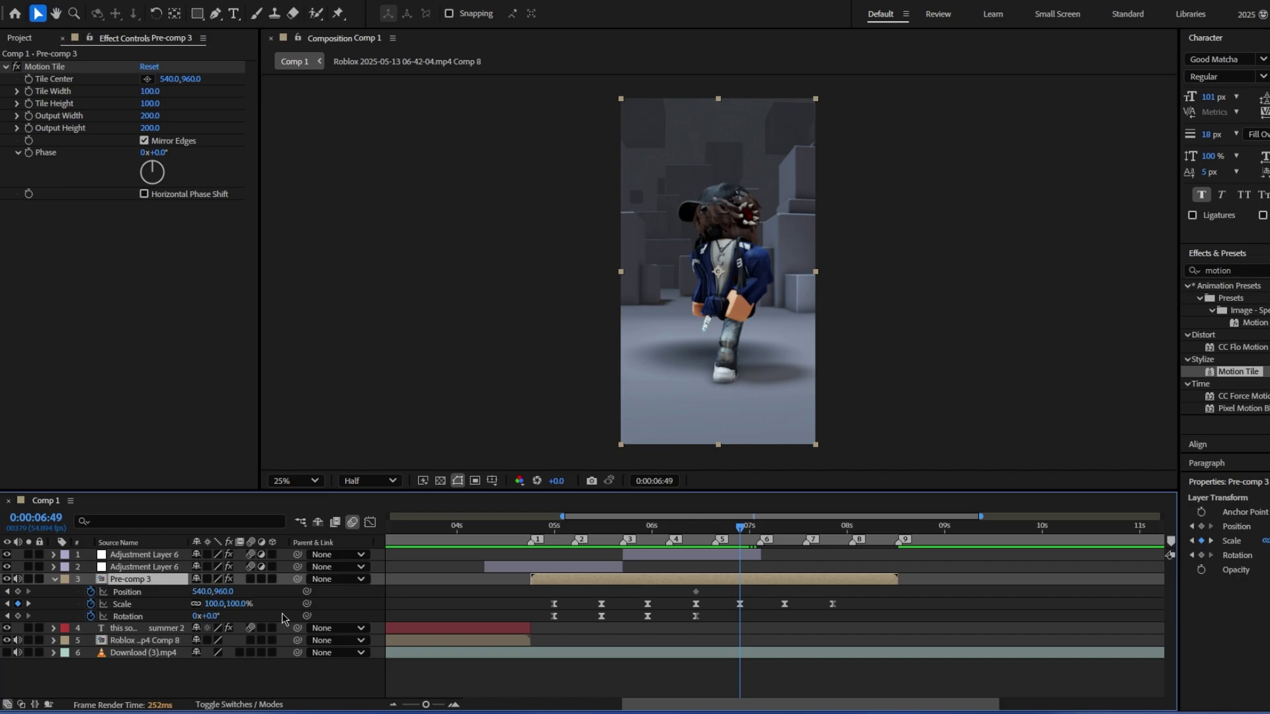
pyautogui.click(219, 604)
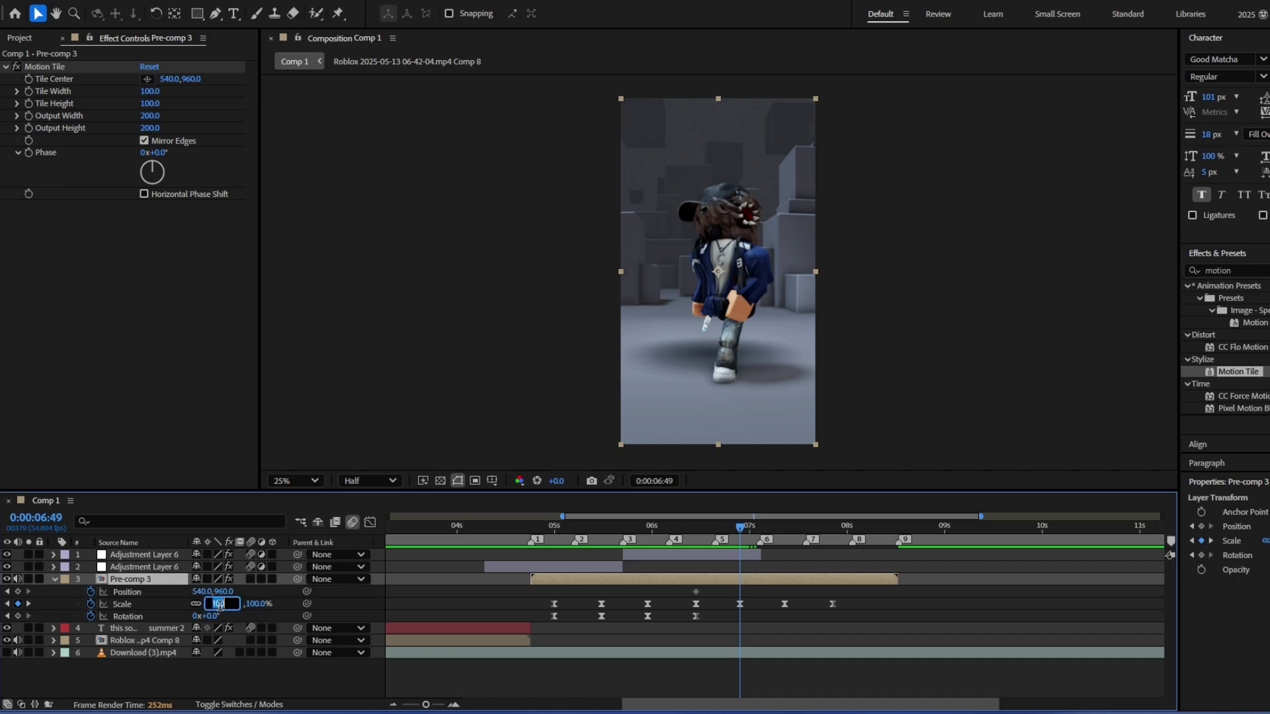
pyautogui.click(255, 619)
pyautogui.click(217, 603)
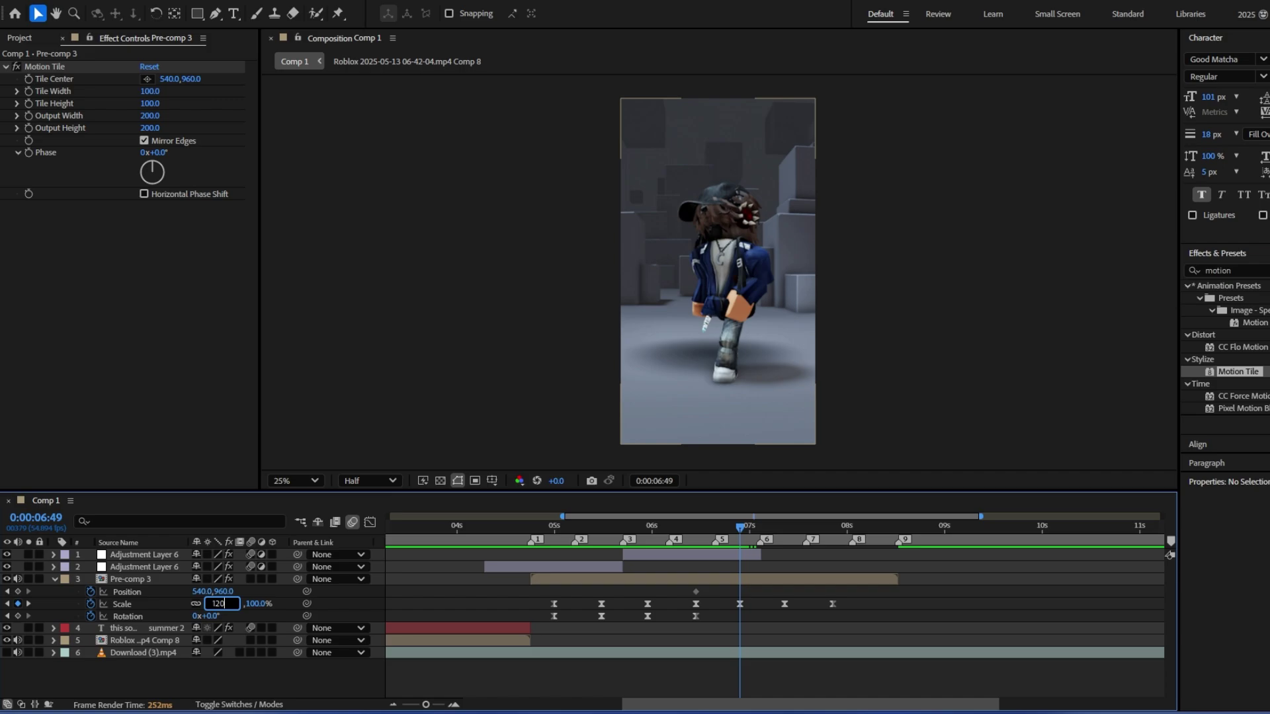
pyautogui.write('120')
pyautogui.press('Return')
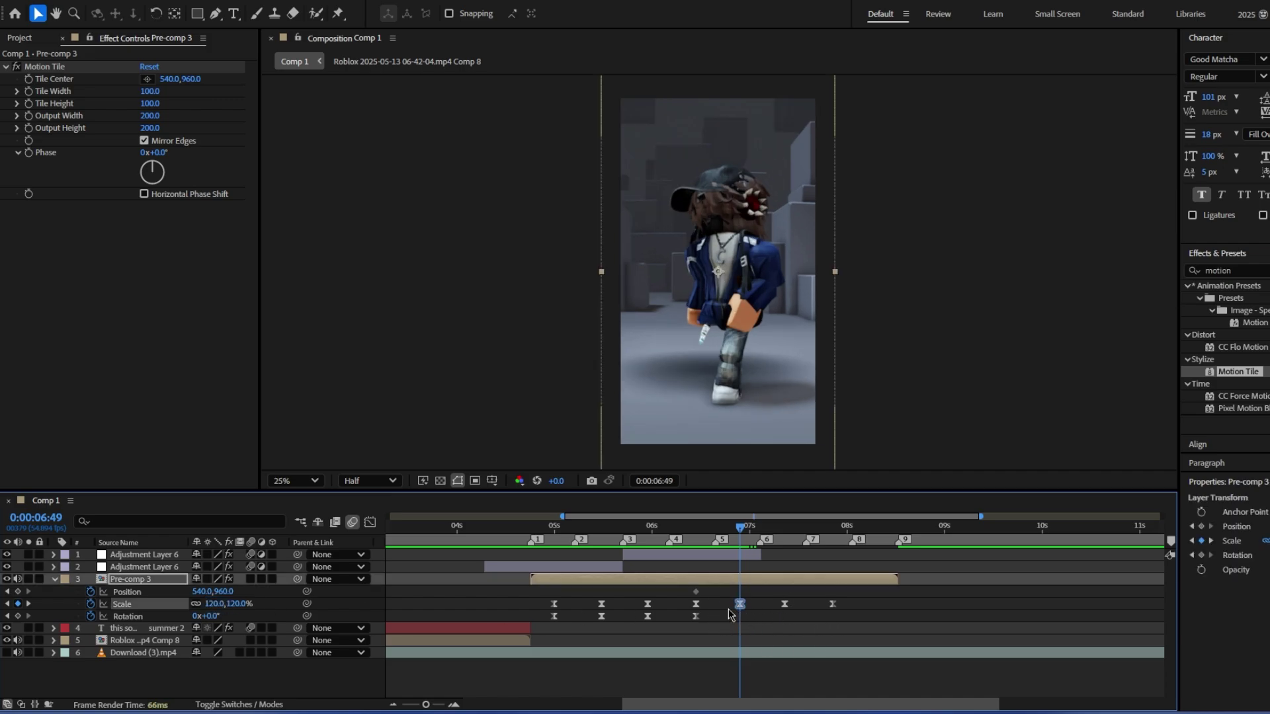
# Step: Raise Pre-comp 3's Scale keyframe at 0:00:06:49 to 155%
pyautogui.click(27, 605)
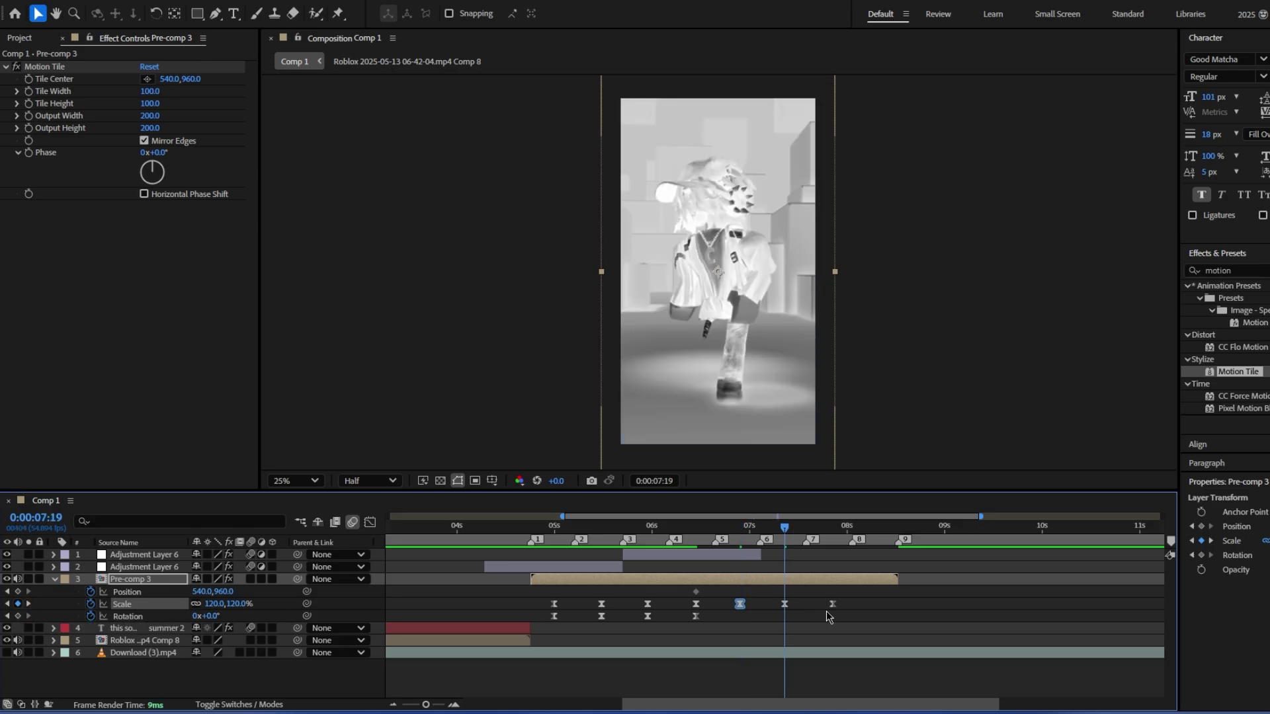
pyautogui.moveTo(783, 537); pyautogui.dragTo(739, 539)
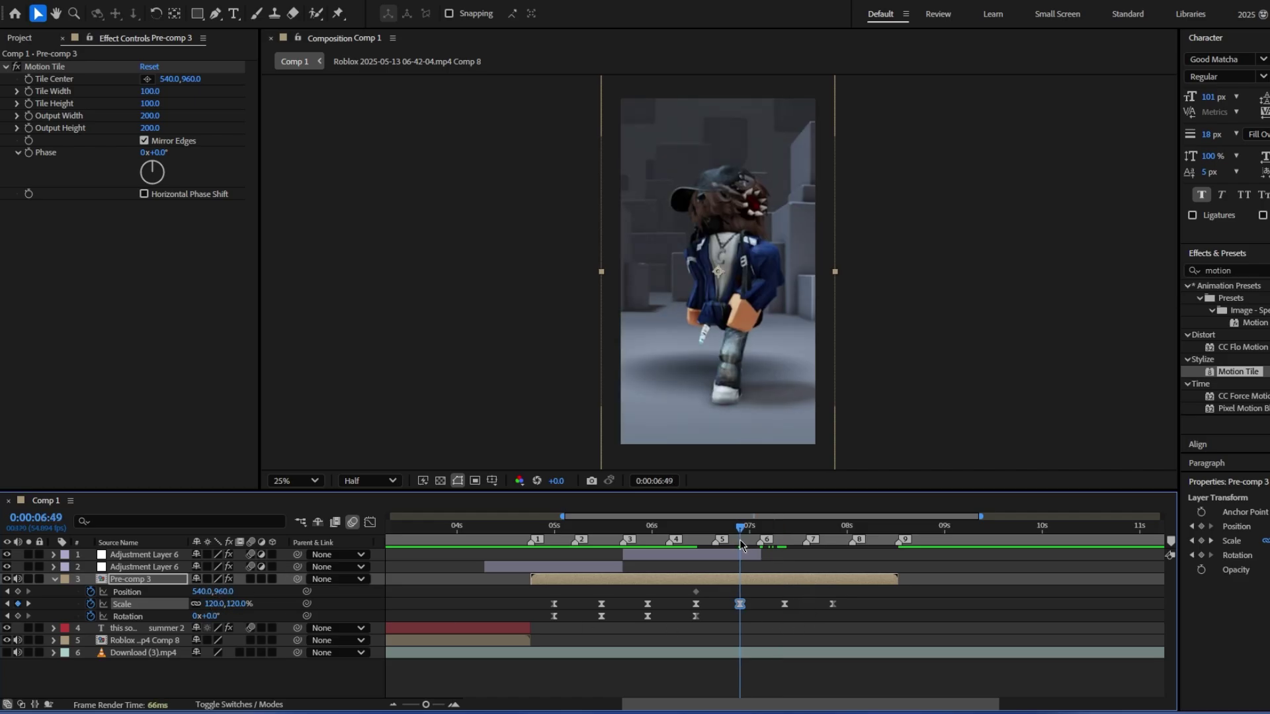
pyautogui.click(755, 602)
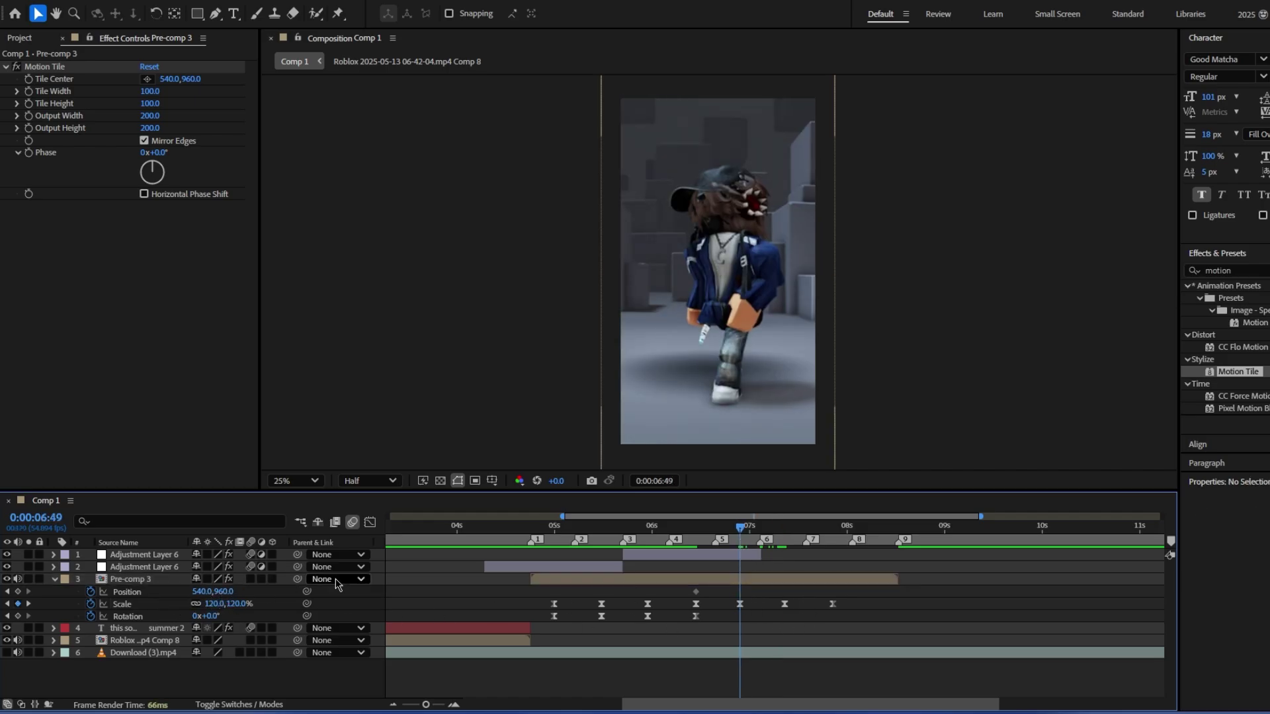
pyautogui.moveTo(225, 600); pyautogui.dragTo(239, 603)
pyautogui.click(216, 605)
pyautogui.write('155')
pyautogui.press('Return')
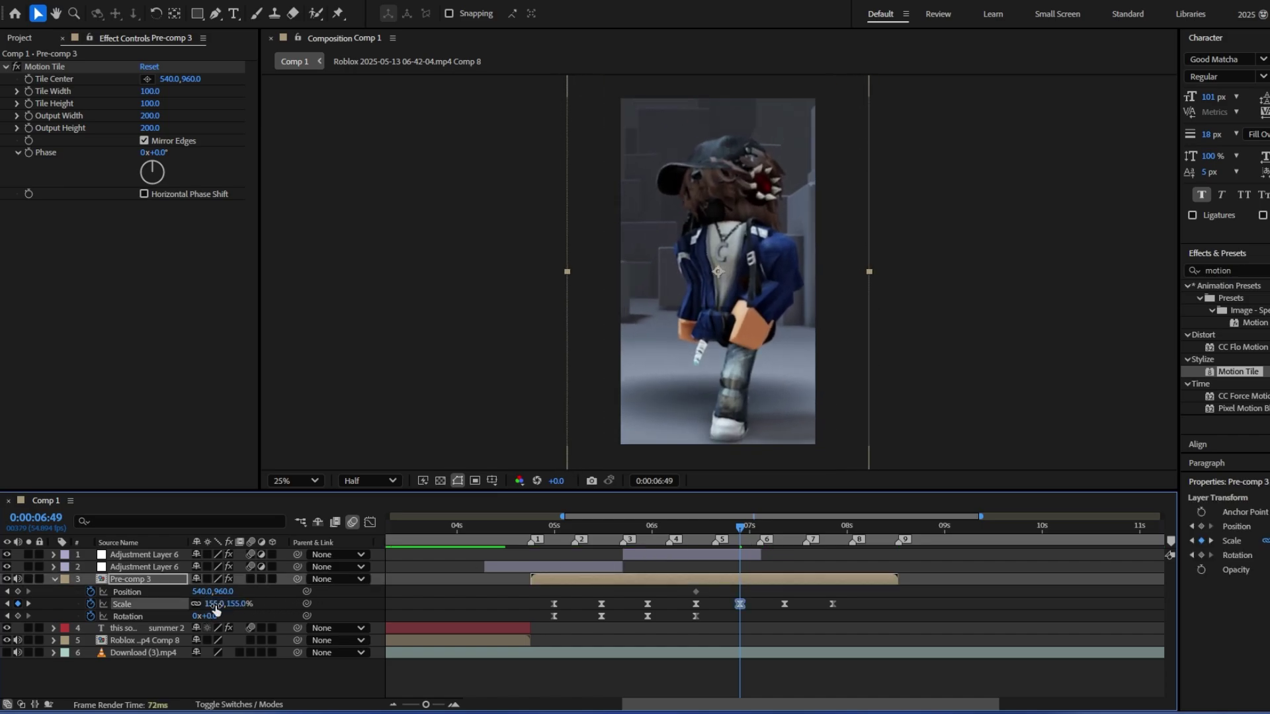
# Step: Check Pre-comp 3's Scale keyframes at 0:00:07:19, 0:00:07:46 and 0:00:06:24
pyautogui.click(28, 604)
pyautogui.click(848, 600)
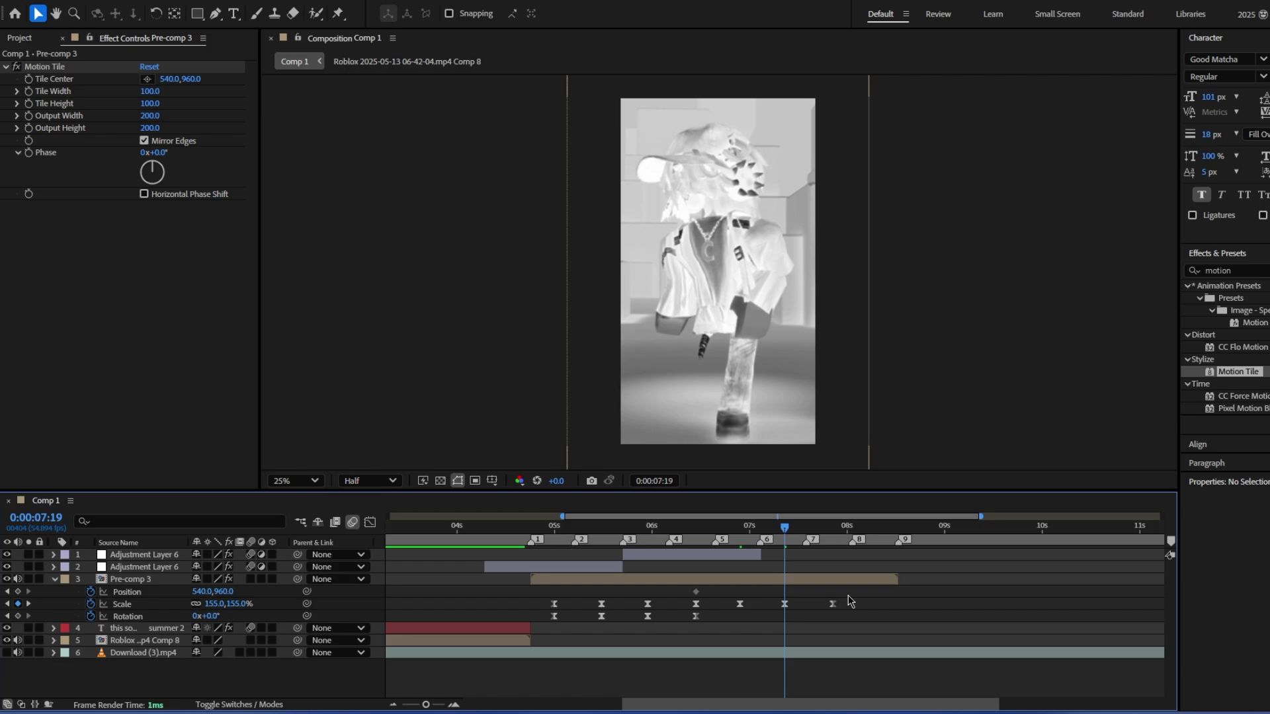
pyautogui.click(831, 537)
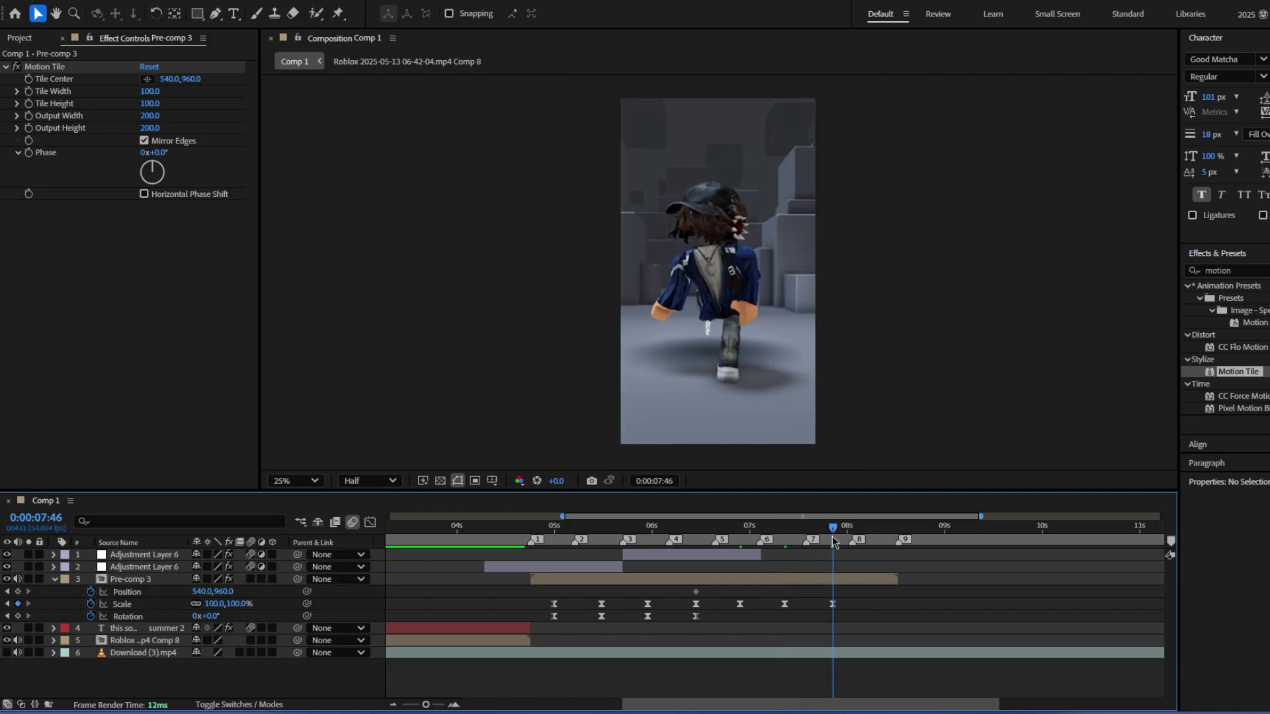
pyautogui.click(828, 602)
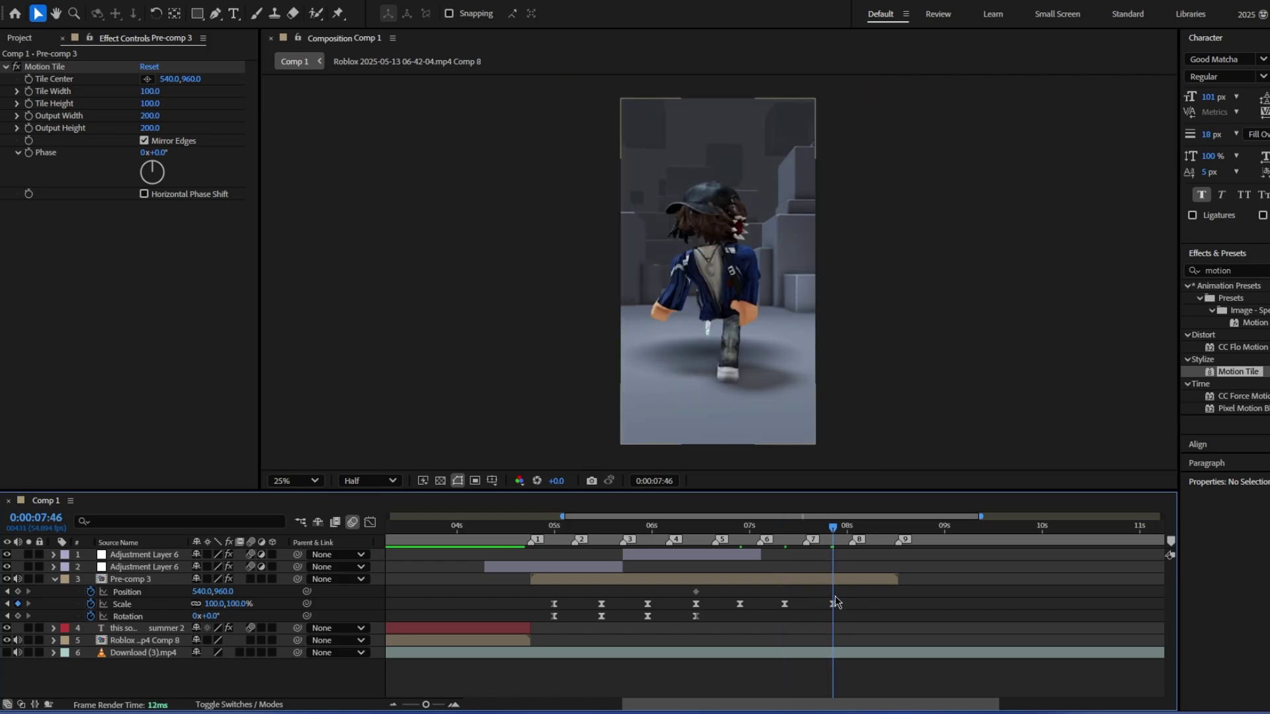
pyautogui.click(697, 539)
pyautogui.click(695, 605)
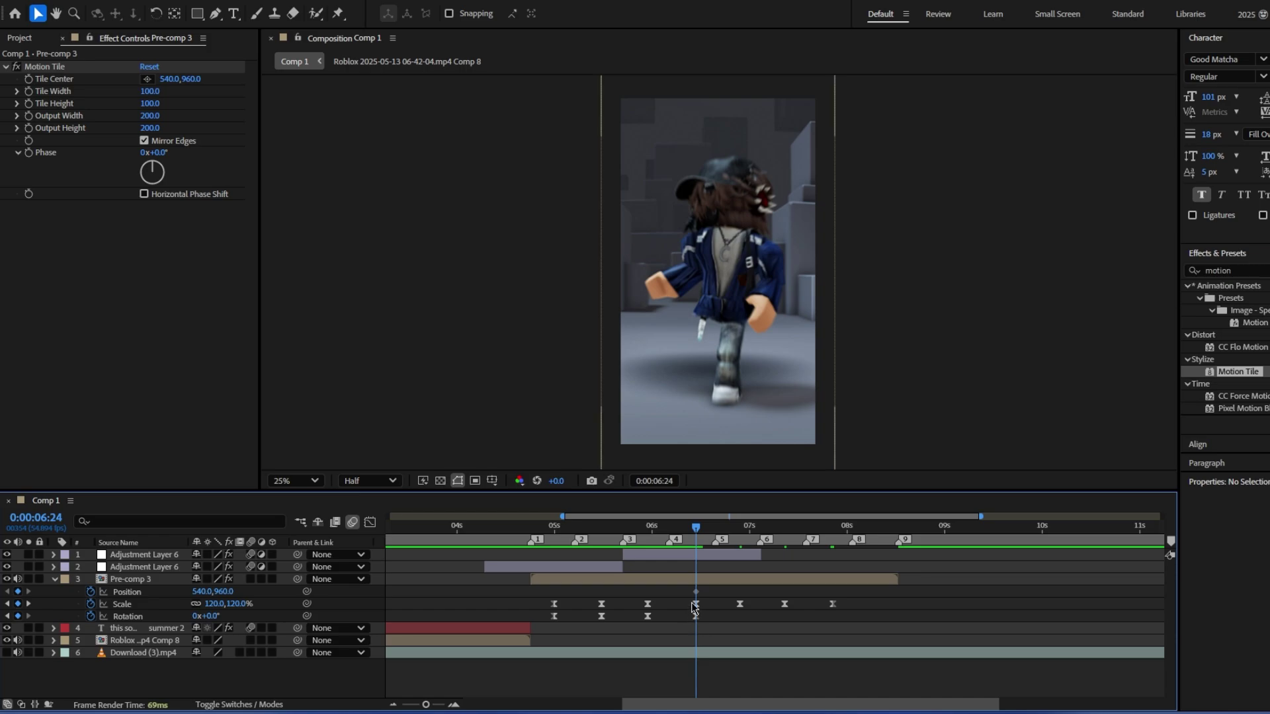
pyautogui.click(695, 604)
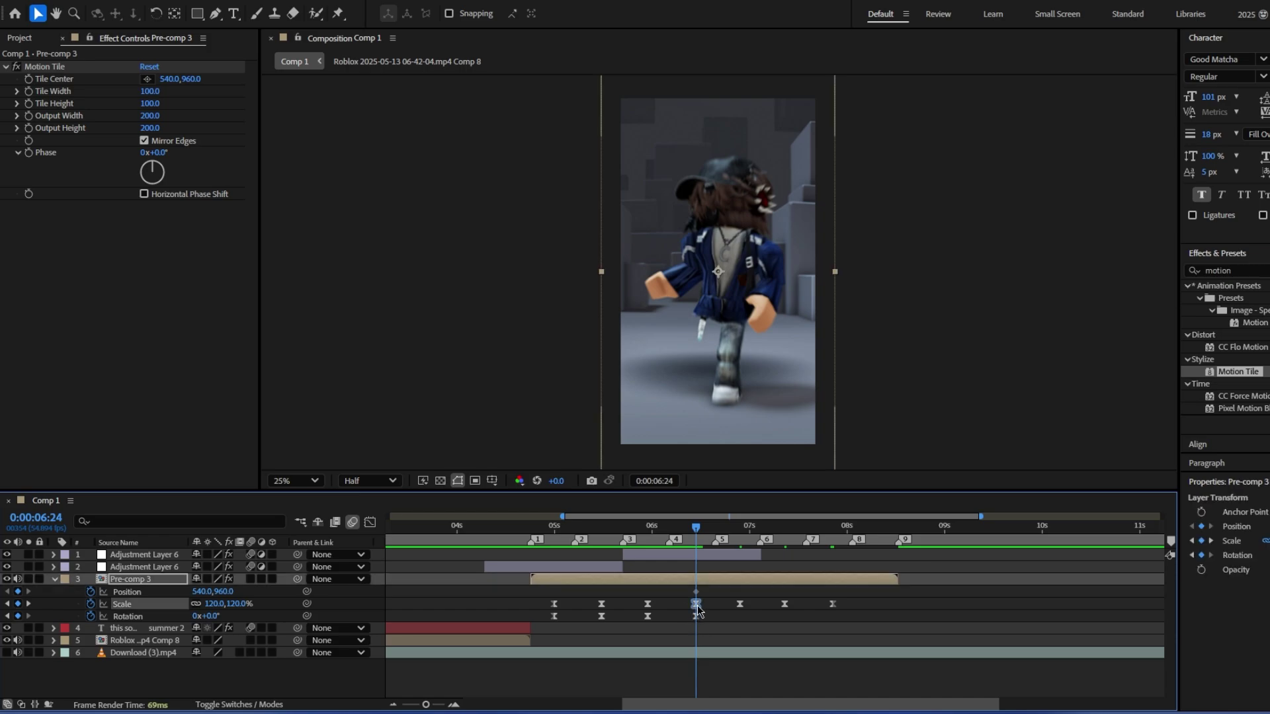
pyautogui.click(713, 605)
# Step: Add Position keyframes to Pre-comp 3, raising it to Y 439 at 0:00:06:49 and dropping it below centre at 0:00:07:19
pyautogui.moveTo(703, 537); pyautogui.dragTo(736, 554)
pyautogui.moveTo(223, 591); pyautogui.dragTo(138, 593)
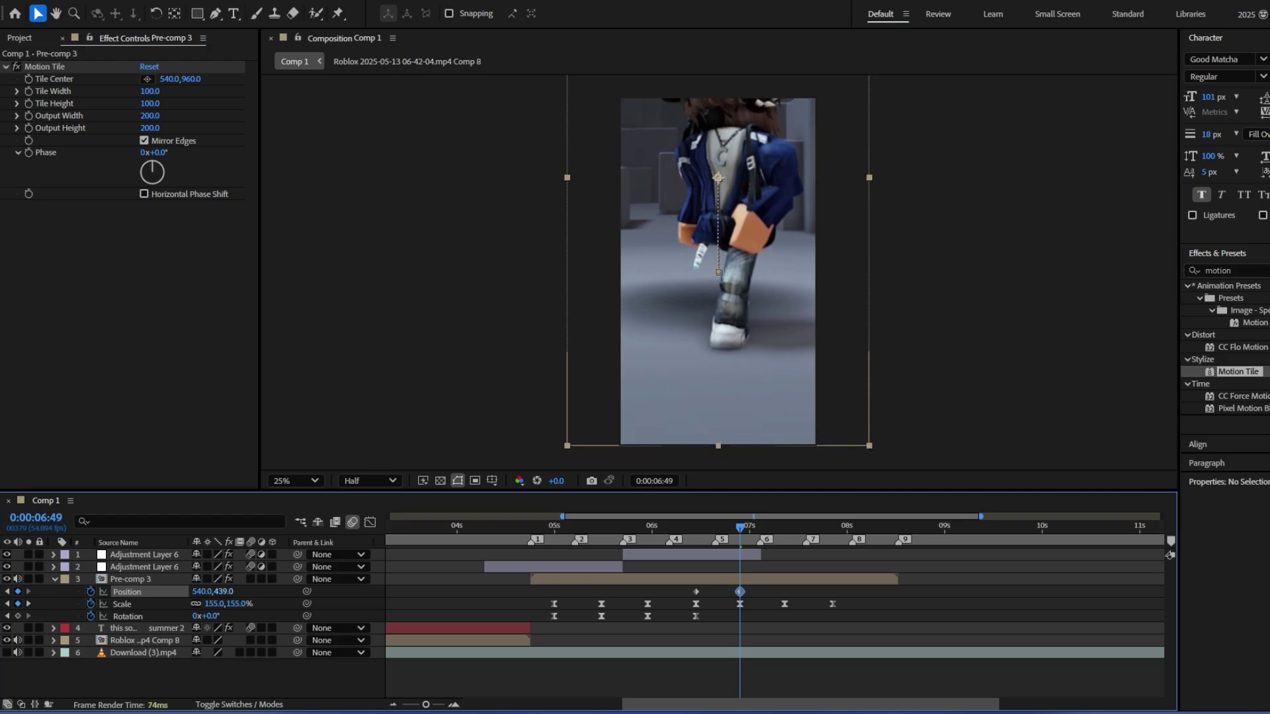
pyautogui.press('k')
pyautogui.moveTo(221, 592); pyautogui.dragTo(691, 670)
# Step: Return Pre-comp 3 to centre with a Position keyframe at 0:00:07:46, Y 960
pyautogui.press('k')
pyautogui.click(228, 591)
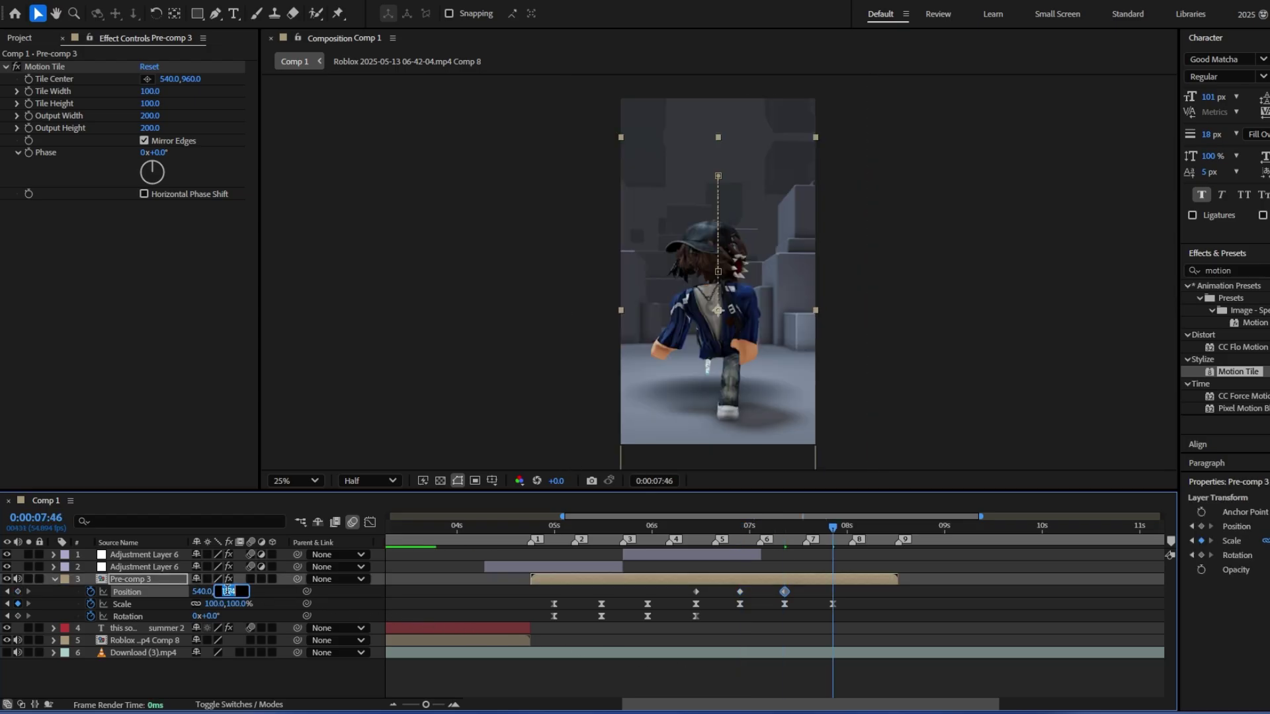
pyautogui.write('960')
pyautogui.press('Return')
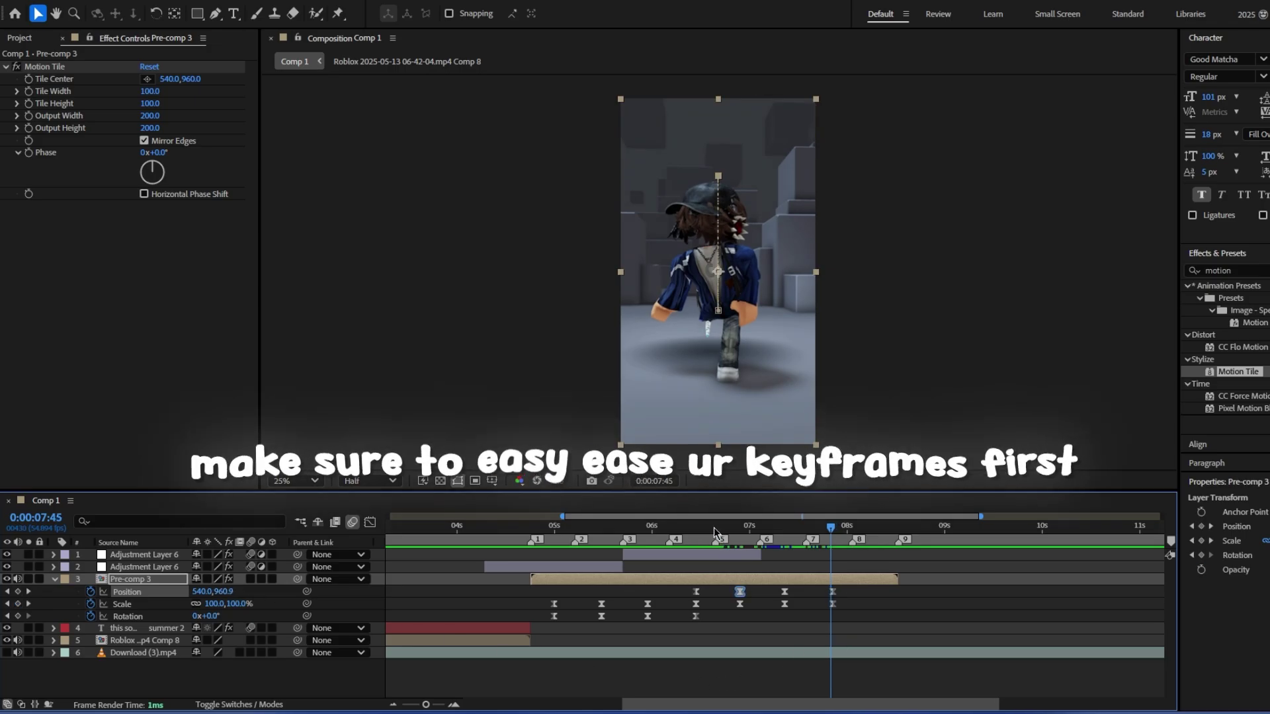
# Step: Easy Ease Pre-comp 3's Position keyframes and adjust their speed curves in the graph
pyautogui.click(714, 527)
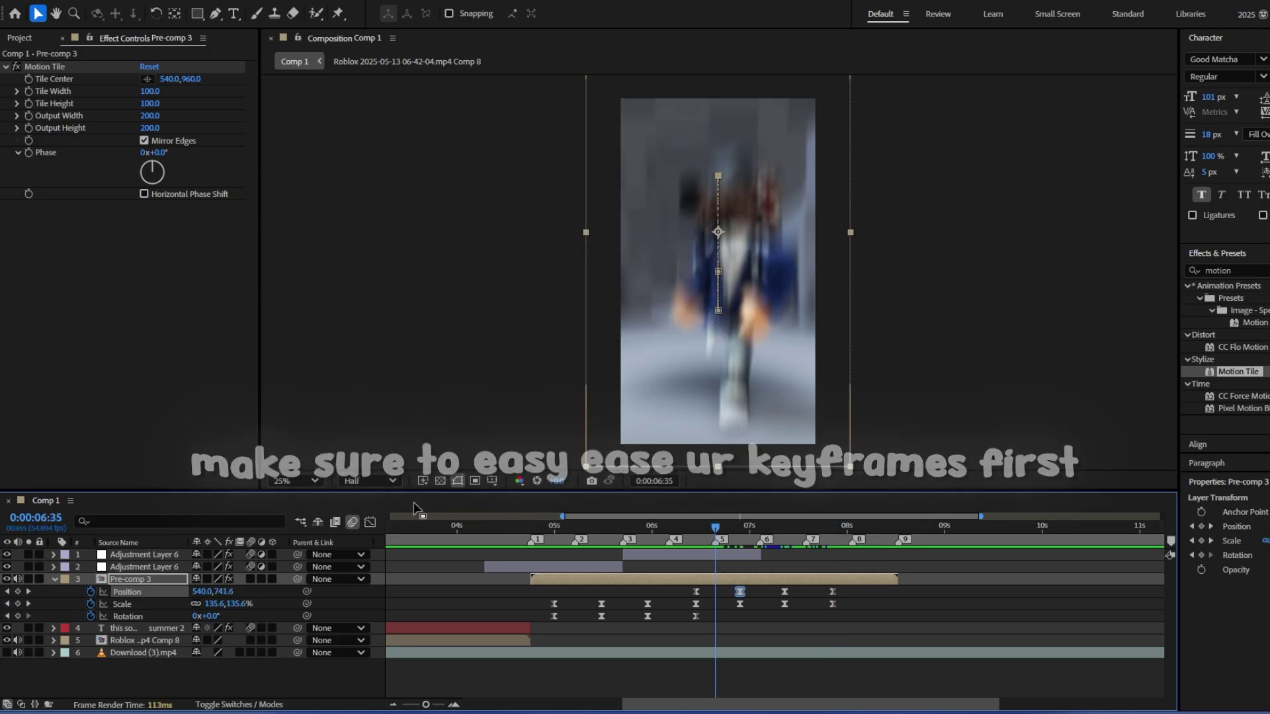
pyautogui.click(370, 523)
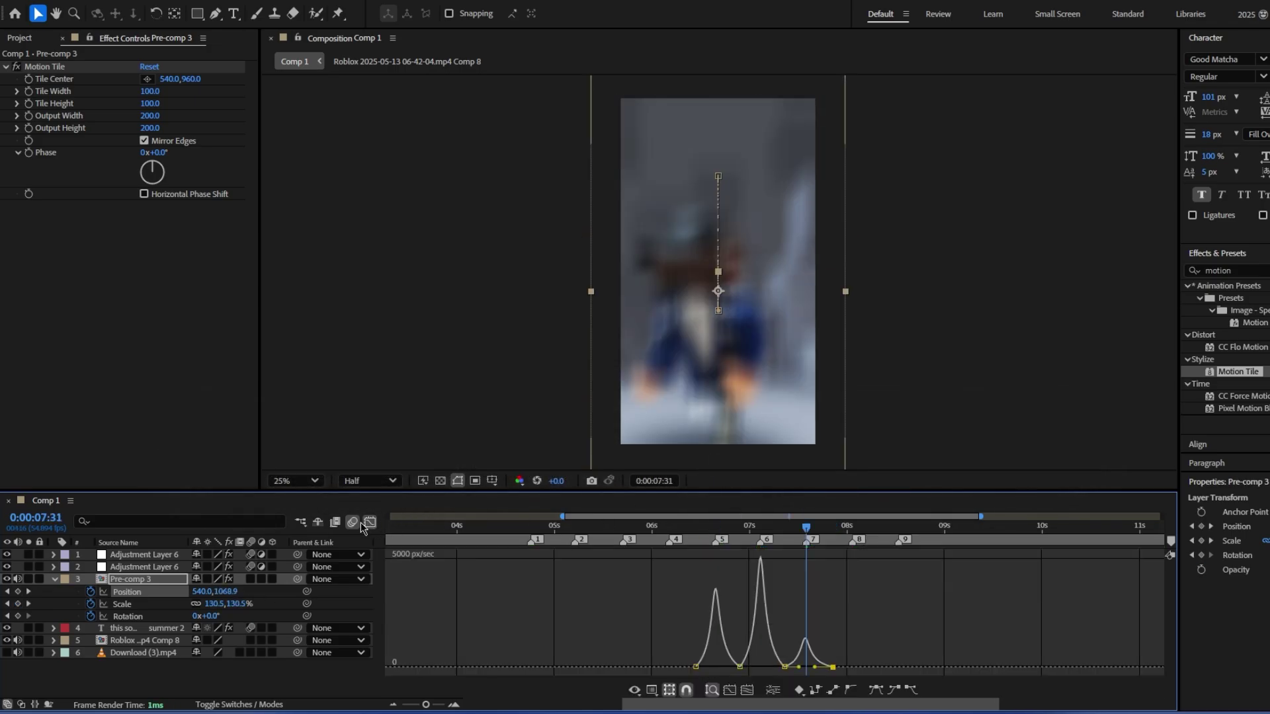
pyautogui.click(369, 522)
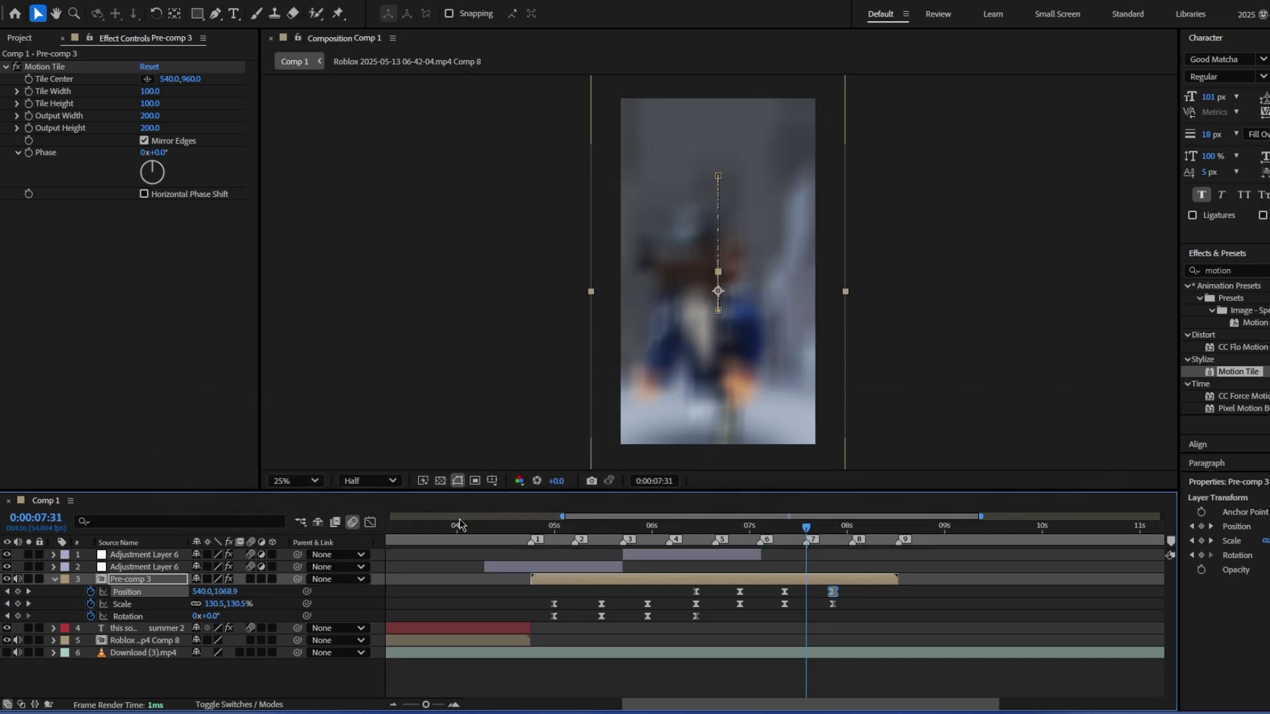
# Step: Play back from 0:00:04:42 and add an eased Scale keyframe between markers 8 and 9 that shrinks Pre-comp 3
pyautogui.click(535, 529)
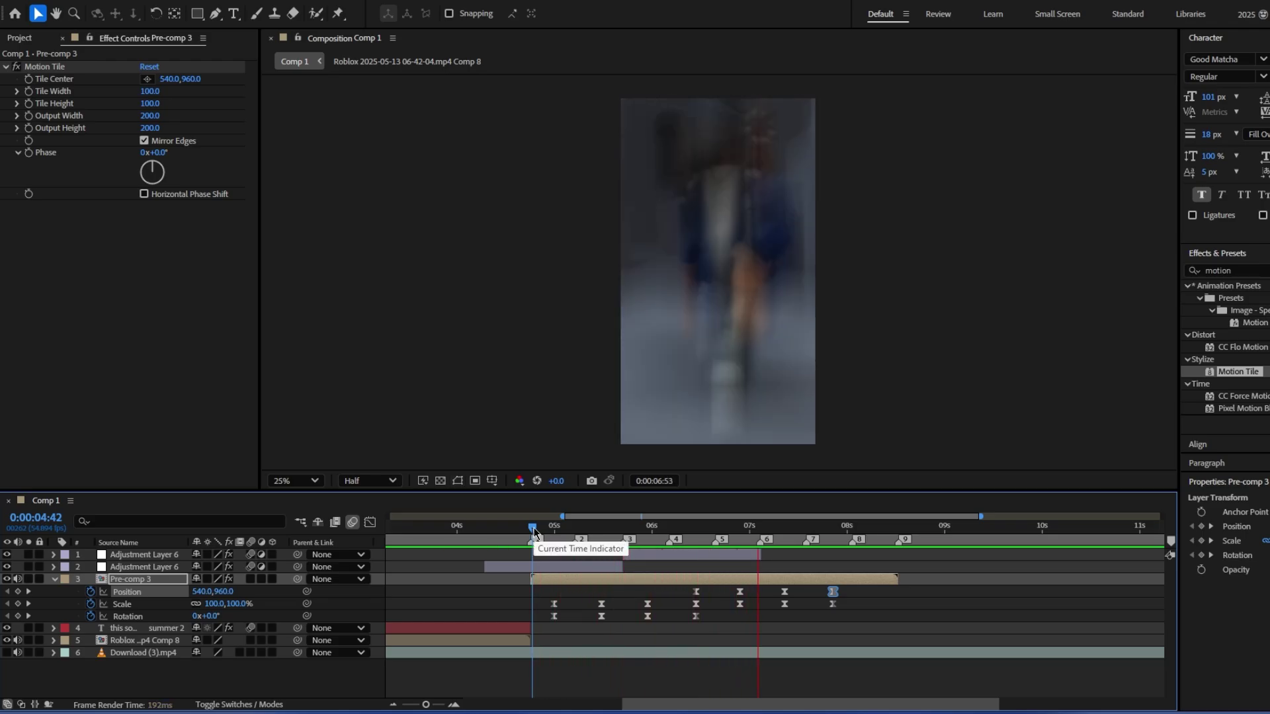
pyautogui.moveTo(637, 544); pyautogui.dragTo(846, 558)
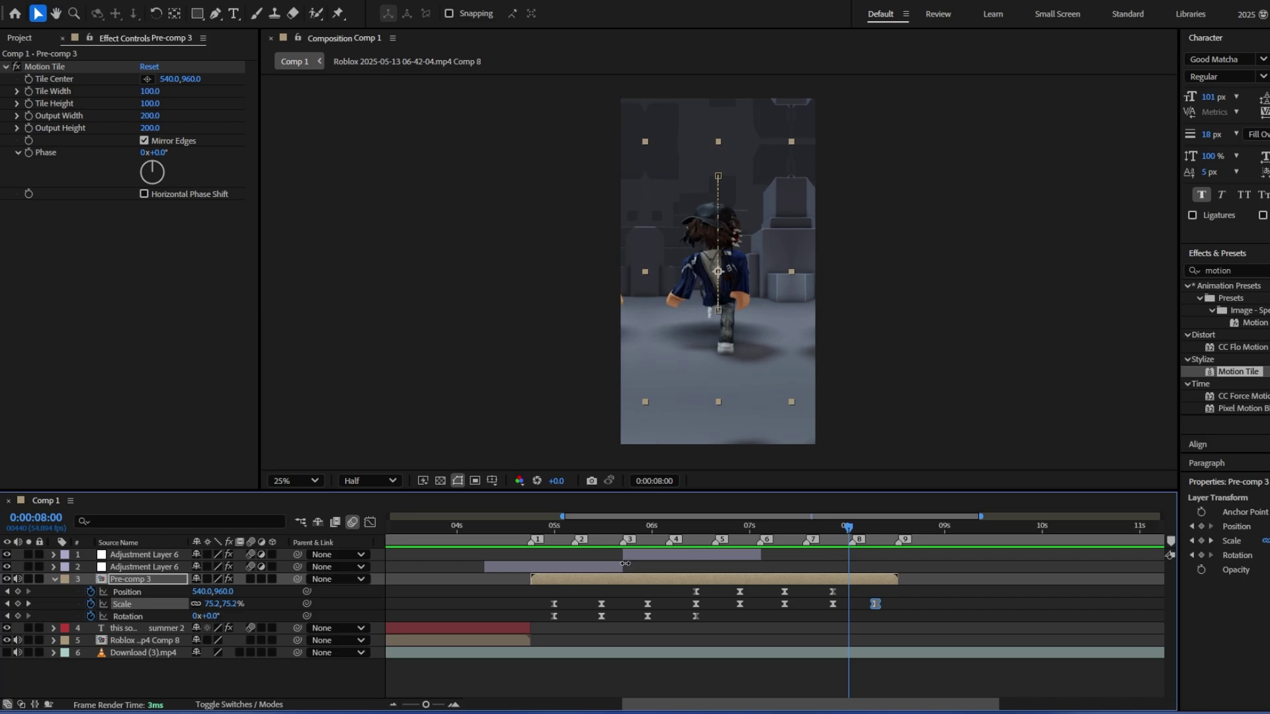
pyautogui.click(672, 566)
# Step: Split the first Adjustment Layer 6 at 0:00:04:41, where Pre-comp 3 begins
pyautogui.moveTo(525, 535)
pyautogui.mouseDown()
pyautogui.moveTo(513, 535)
pyautogui.moveTo(531, 534)
pyautogui.mouseUp()
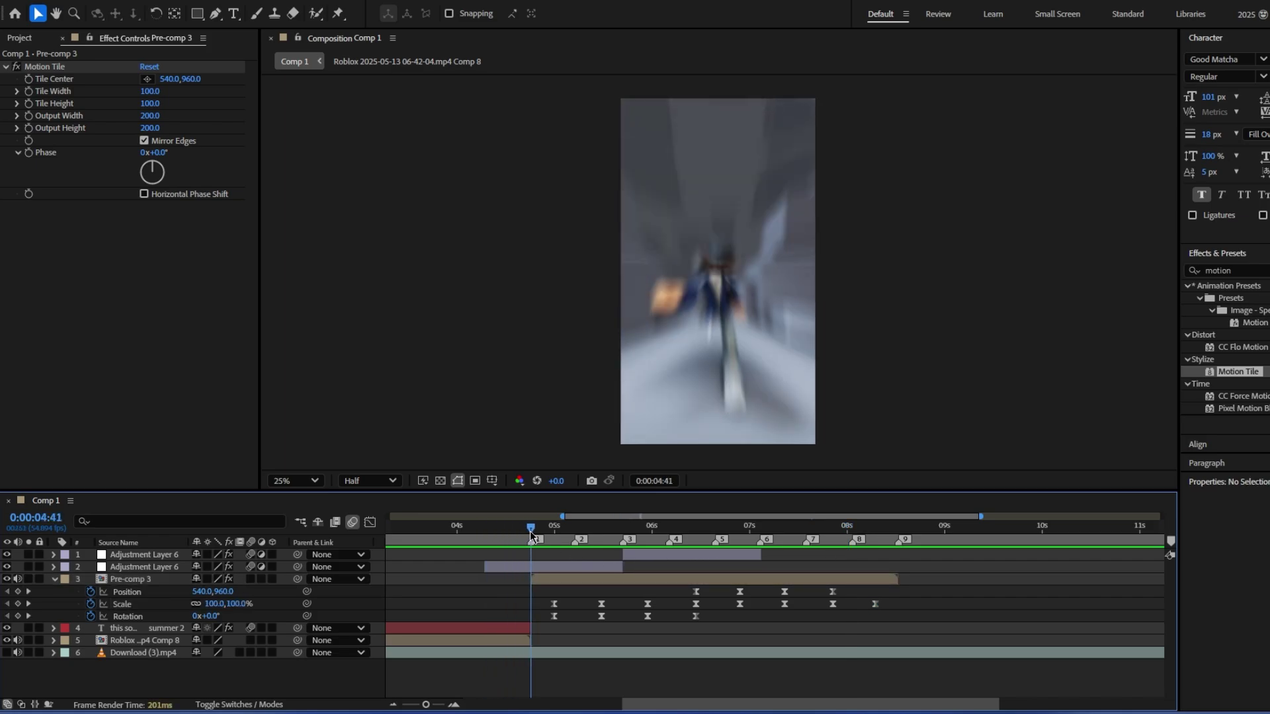
pyautogui.click(537, 567)
pyautogui.hotkey('ctrl', 'shift', 'd')
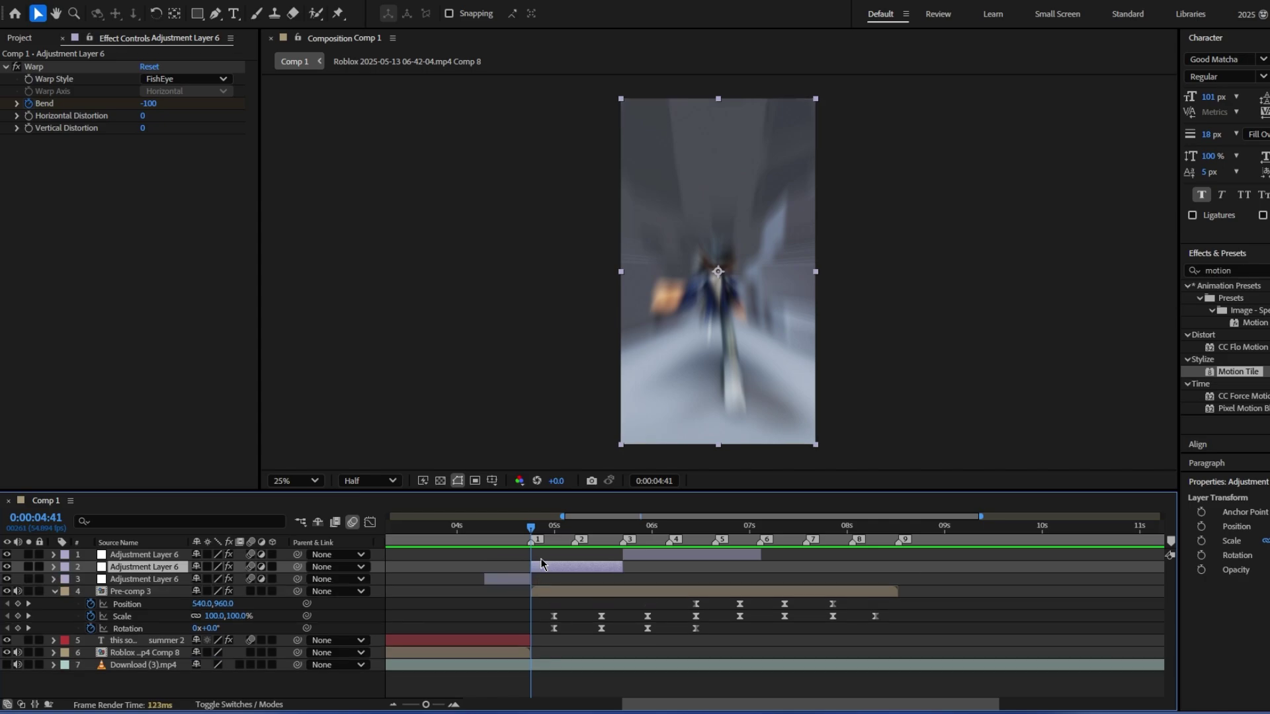
# Step: Pre-compose Pre-comp 3 with the two adjustment layers that follow 0:00:04:41 as Pre-comp 4, moving all attributes into it
pyautogui.keyDown('ctrl'); pyautogui.click(554, 593); pyautogui.keyUp('ctrl')
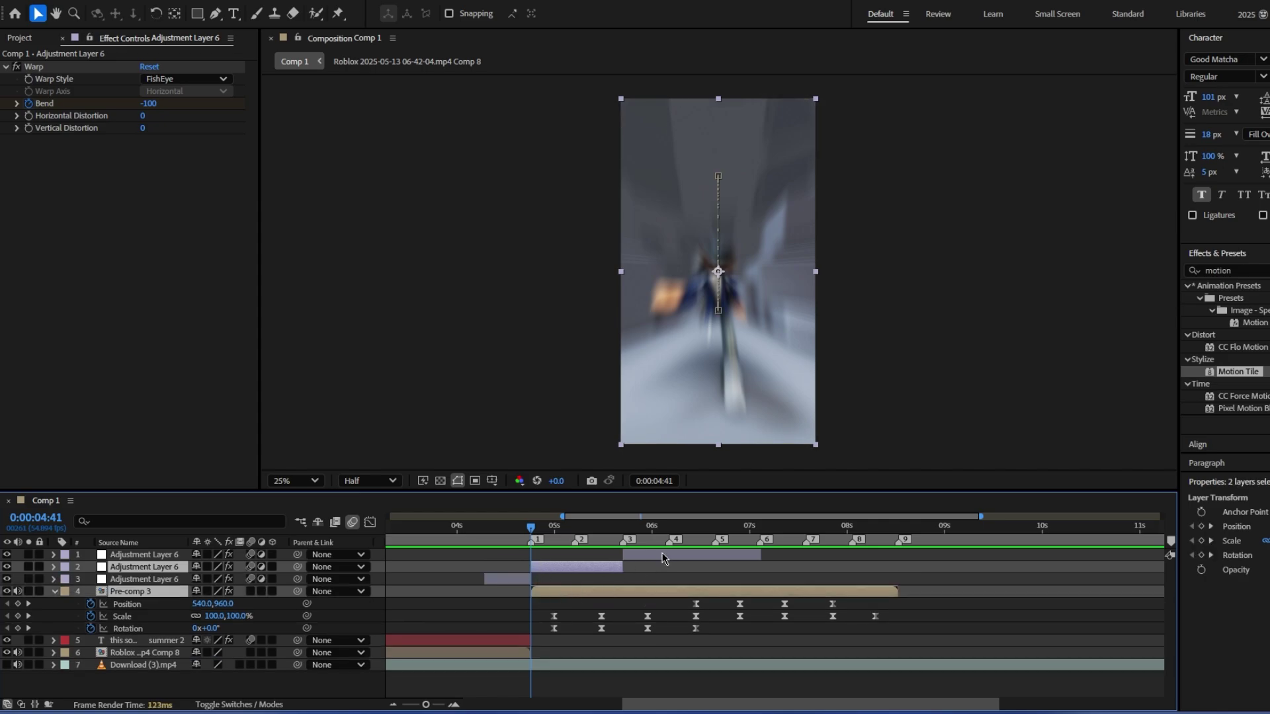
pyautogui.keyDown('ctrl'); pyautogui.click(662, 553); pyautogui.keyUp('ctrl')
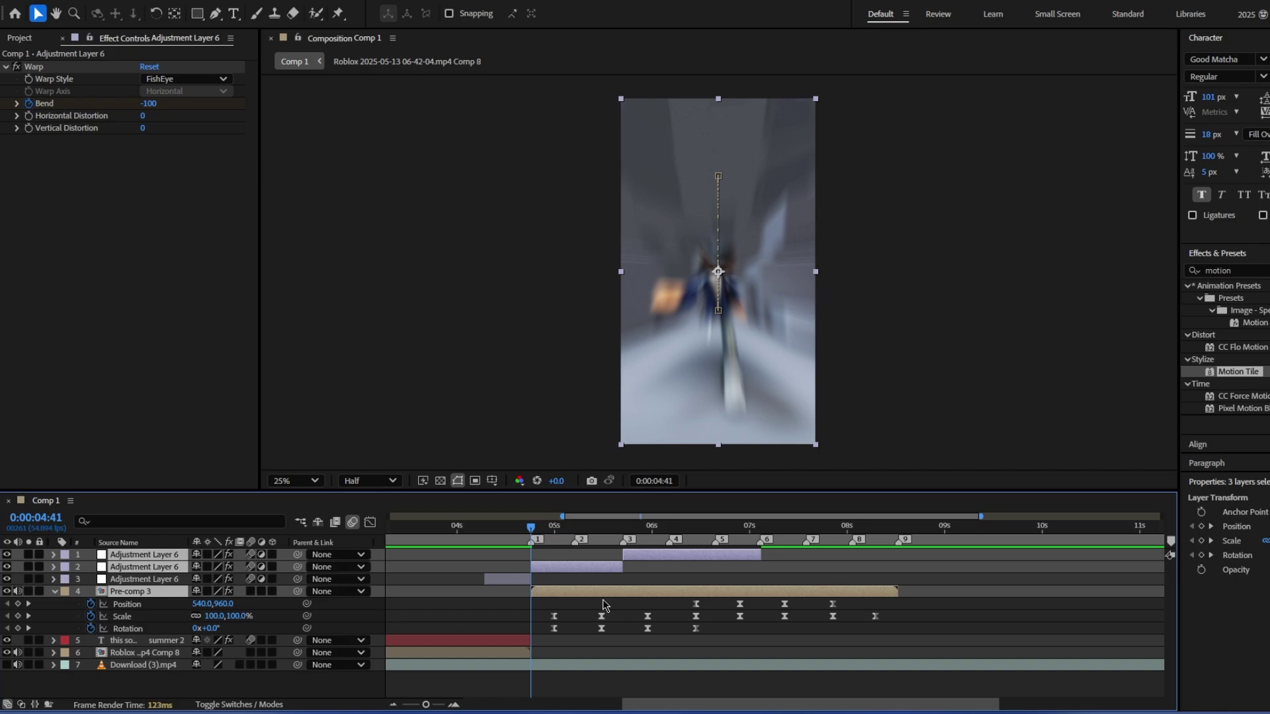
pyautogui.click(635, 573)
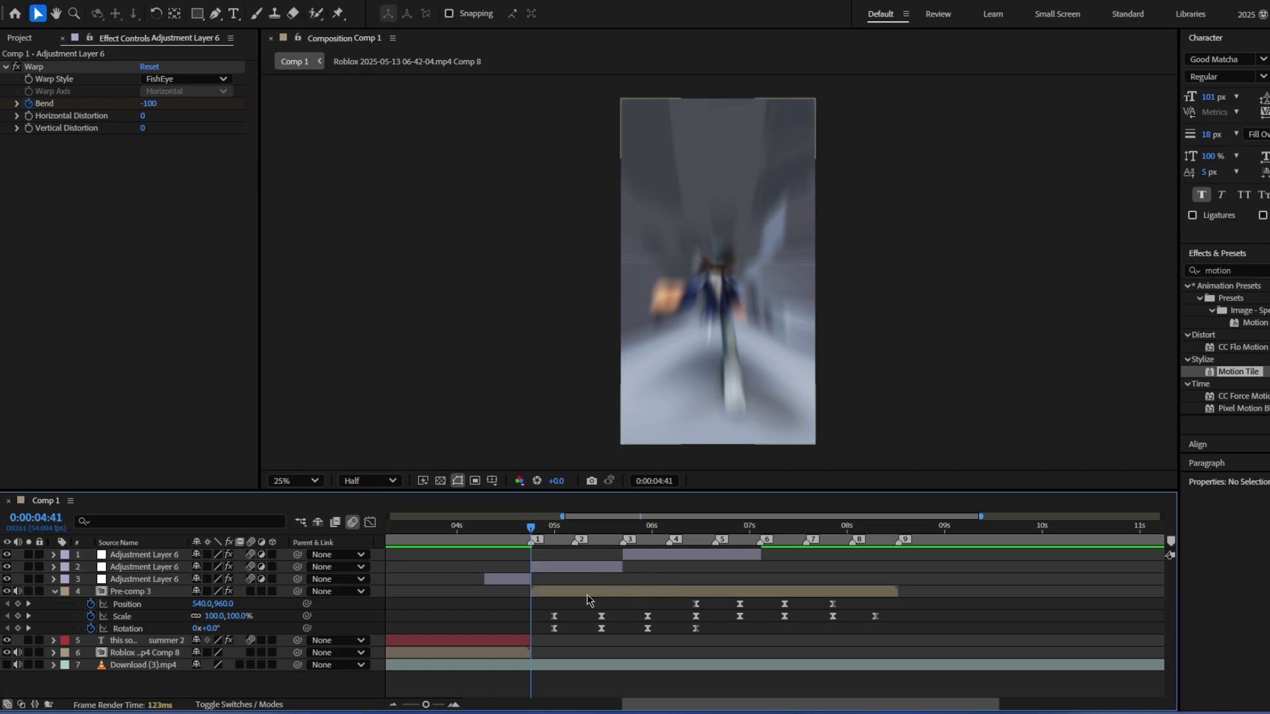
pyautogui.click(586, 593)
pyautogui.keyDown('shift'); pyautogui.click(646, 555); pyautogui.keyUp('shift')
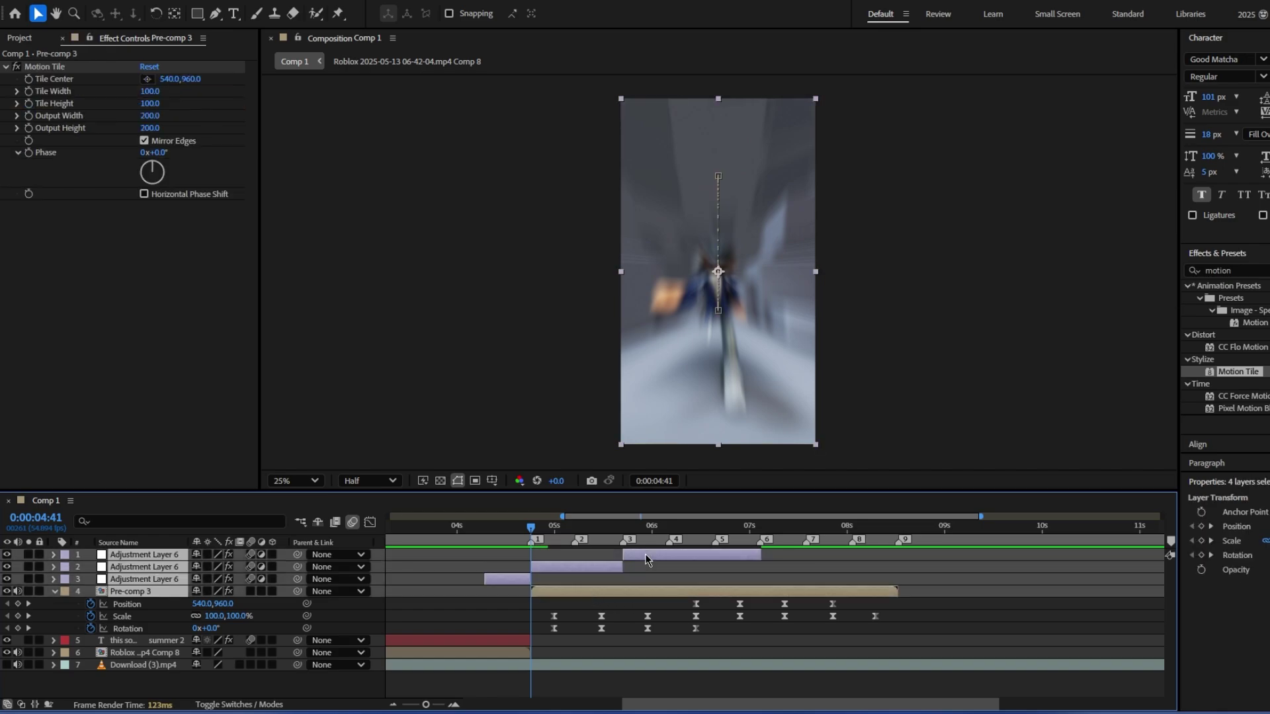
pyautogui.keyDown('ctrl'); pyautogui.click(513, 579); pyautogui.keyUp('ctrl')
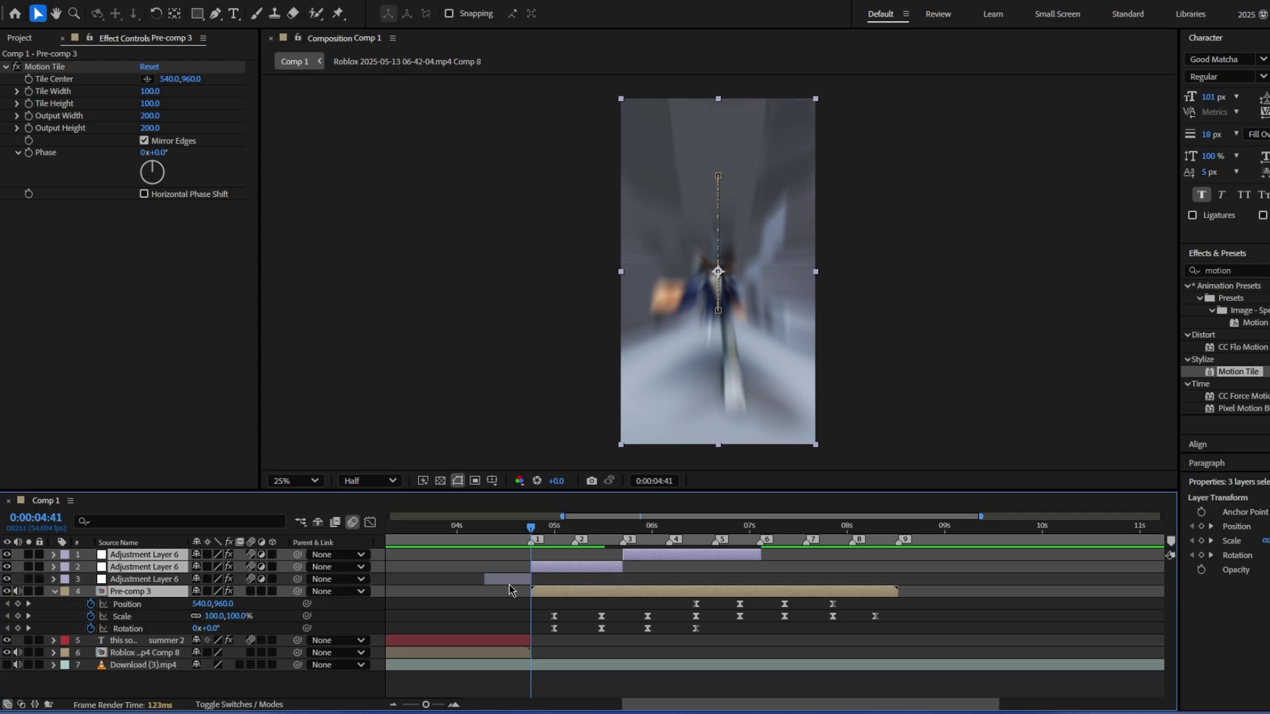
pyautogui.rightClick(610, 593)
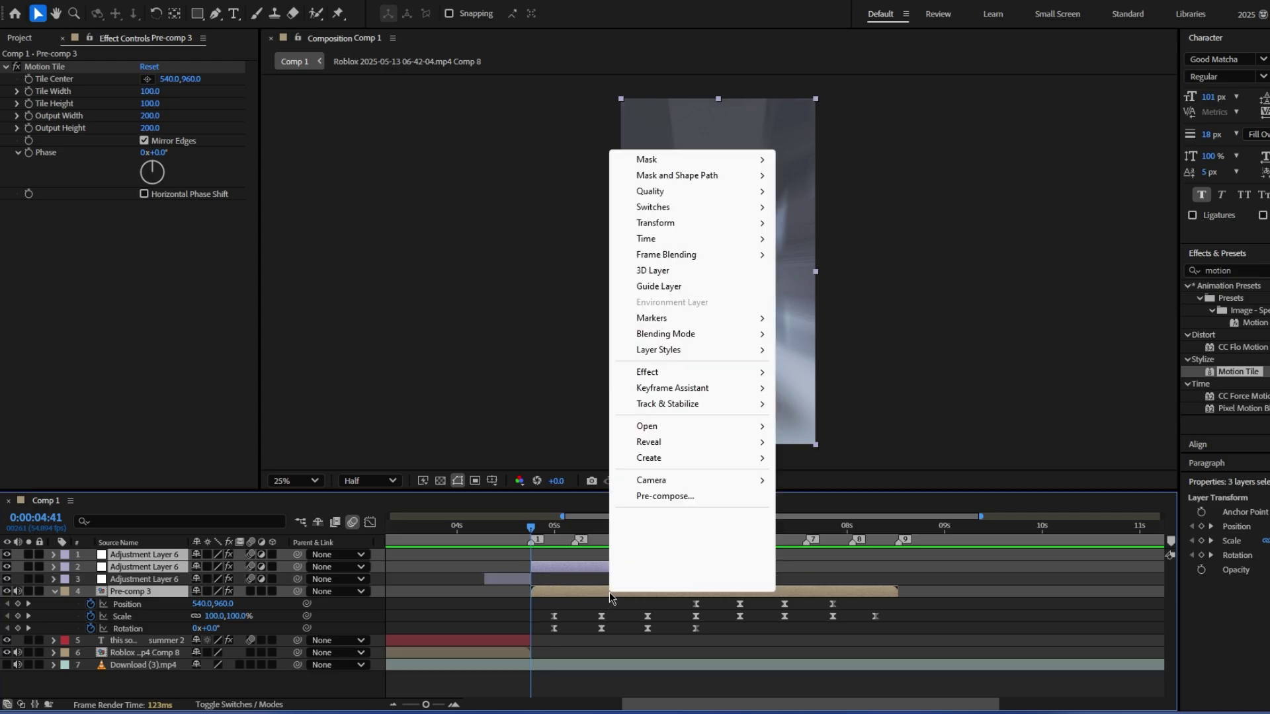
pyautogui.click(665, 496)
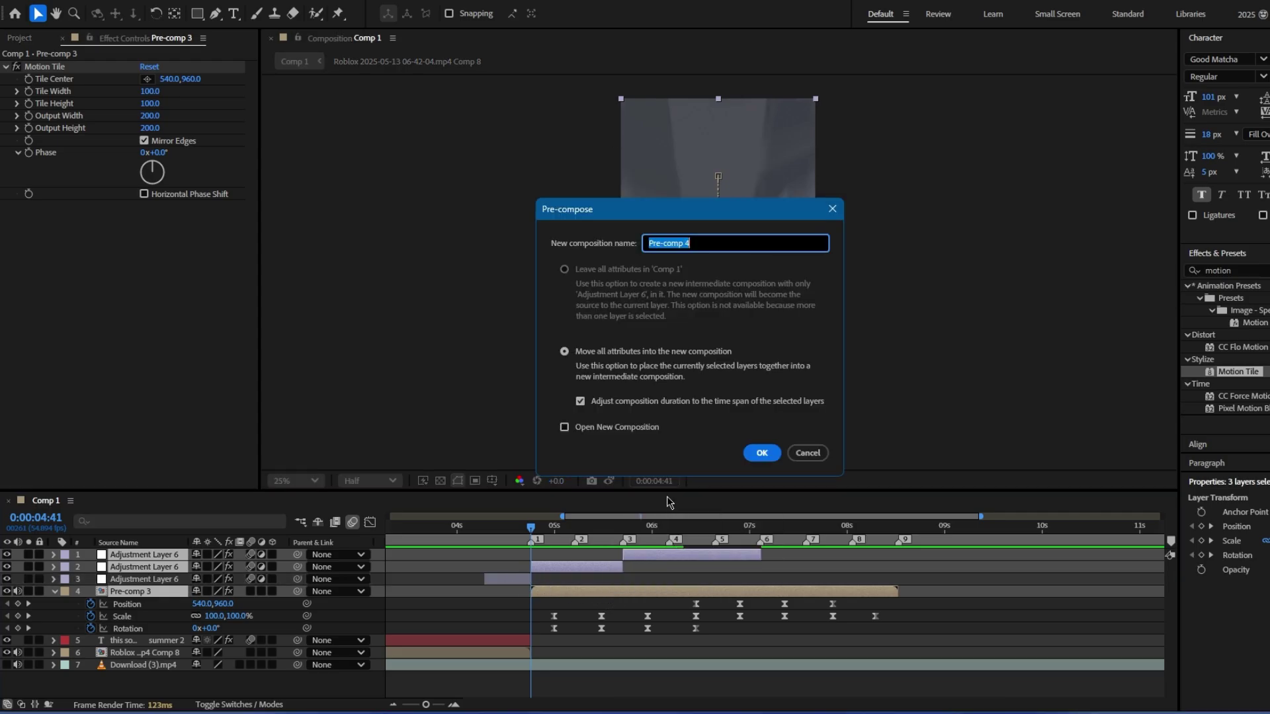
pyautogui.click(758, 452)
# Step: Duplicate Pre-comp 4 and place the copy directly after the original, starting at marker 9 (0:00:08:28)
pyautogui.moveTo(426, 705); pyautogui.dragTo(406, 704)
pyautogui.hotkey('ctrl', 'd')
pyautogui.moveTo(659, 558)
pyautogui.mouseDown()
pyautogui.moveTo(879, 574)
pyautogui.moveTo(860, 574)
pyautogui.mouseUp()
pyautogui.click(860, 573)
pyautogui.press('9')
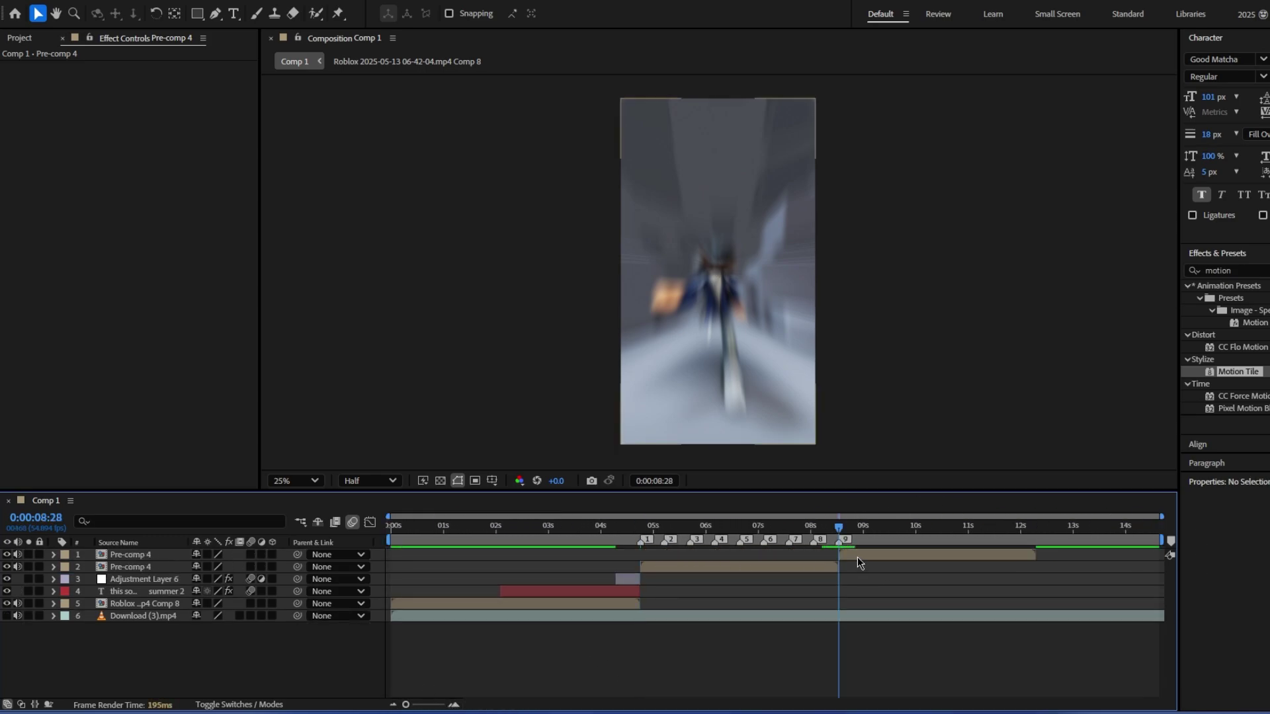
# Step: Time-reverse the second Pre-comp 4 and pre-compose it as Pre-comp 4 Comp 1
pyautogui.rightClick(857, 555)
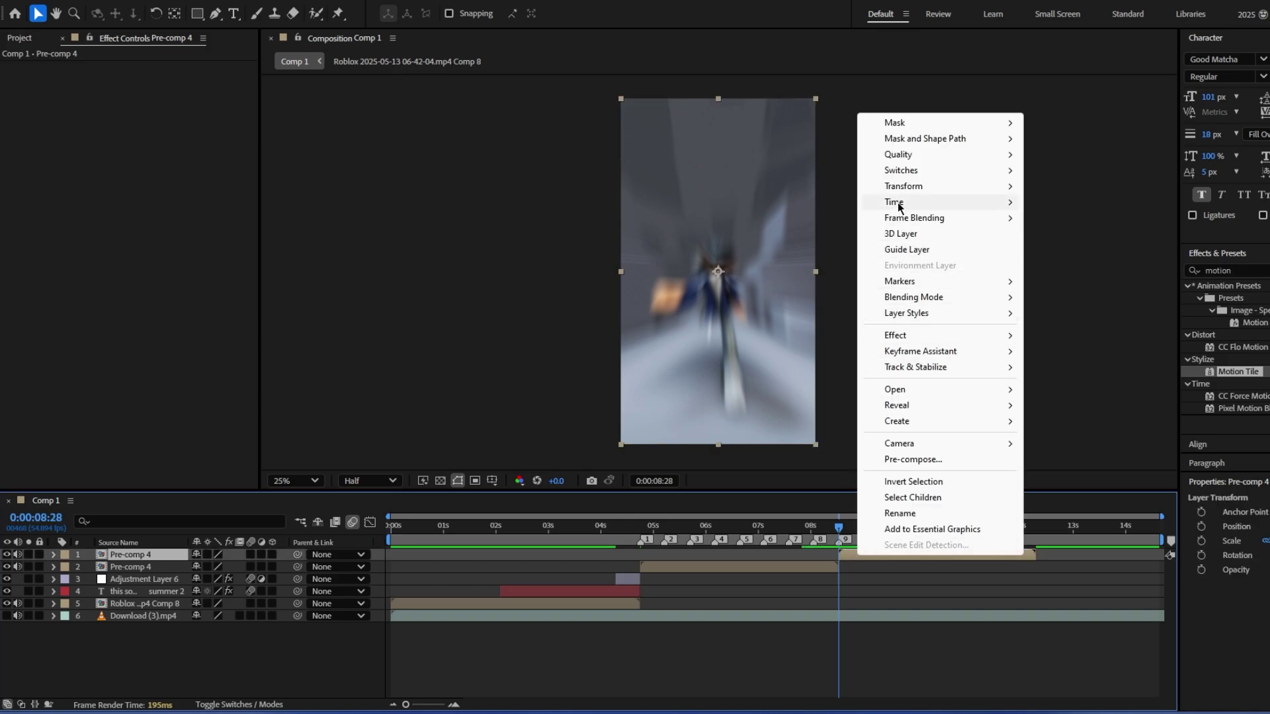
pyautogui.moveTo(903, 202)
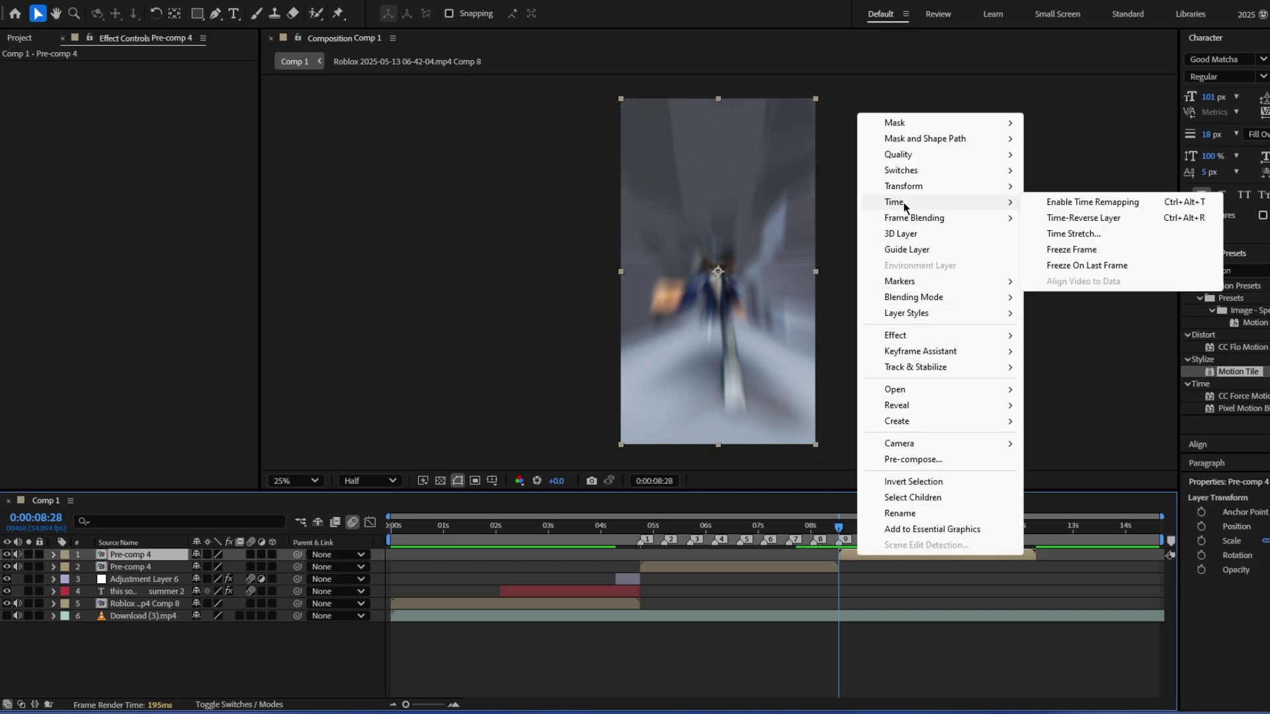
pyautogui.click(1056, 218)
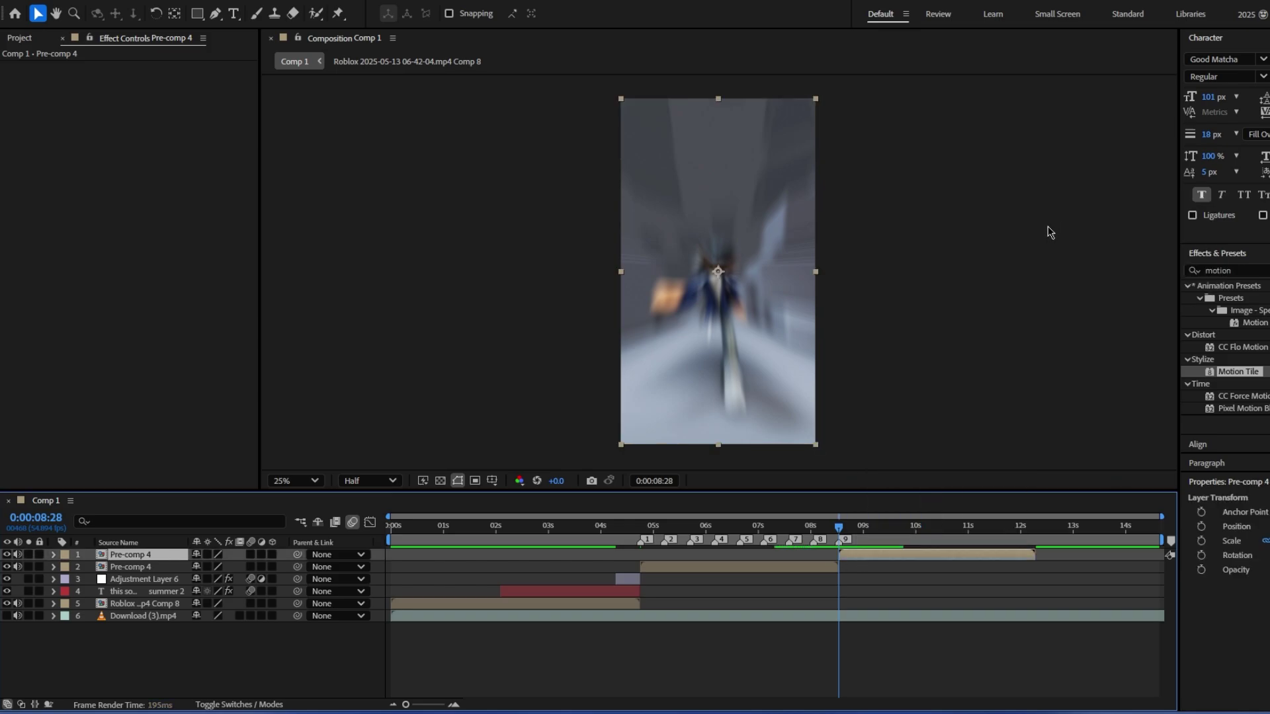
pyautogui.rightClick(861, 556)
pyautogui.click(913, 459)
pyautogui.click(760, 451)
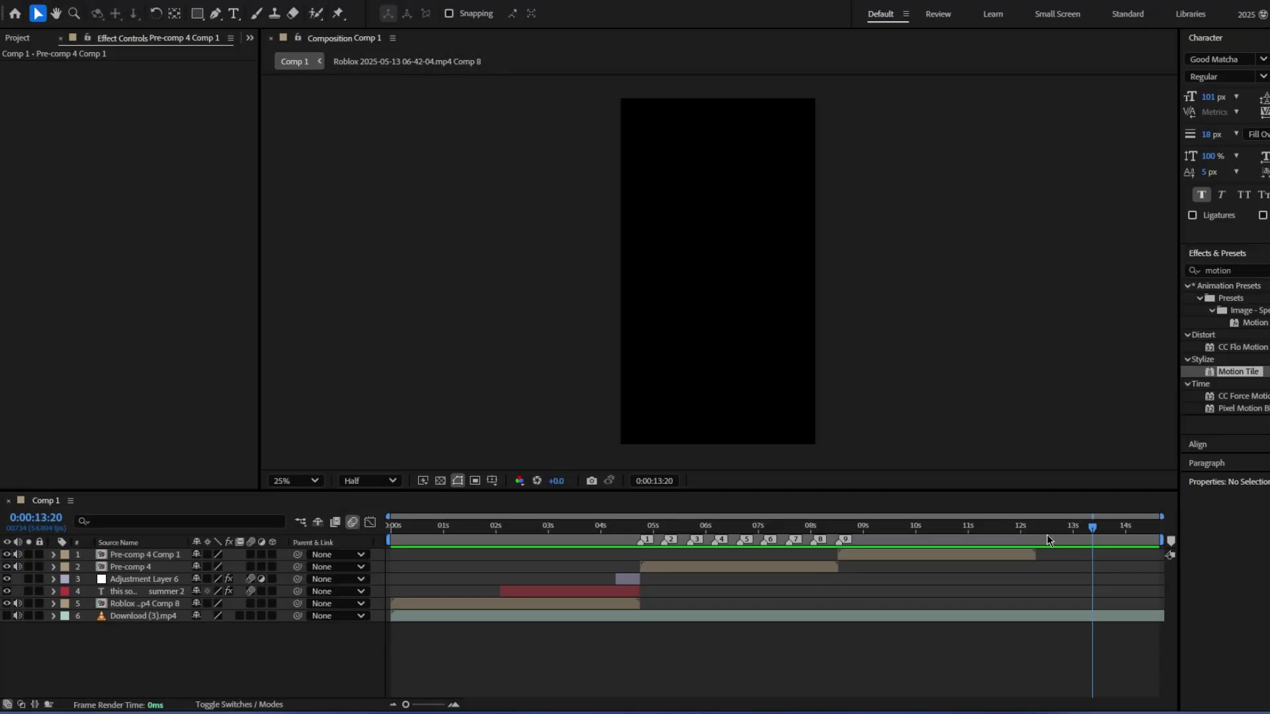
# Step: Go to the end of the reversed clip at 0:00:12:16 and create a black 1080 x 1920 px solid
pyautogui.moveTo(1095, 529); pyautogui.dragTo(983, 533)
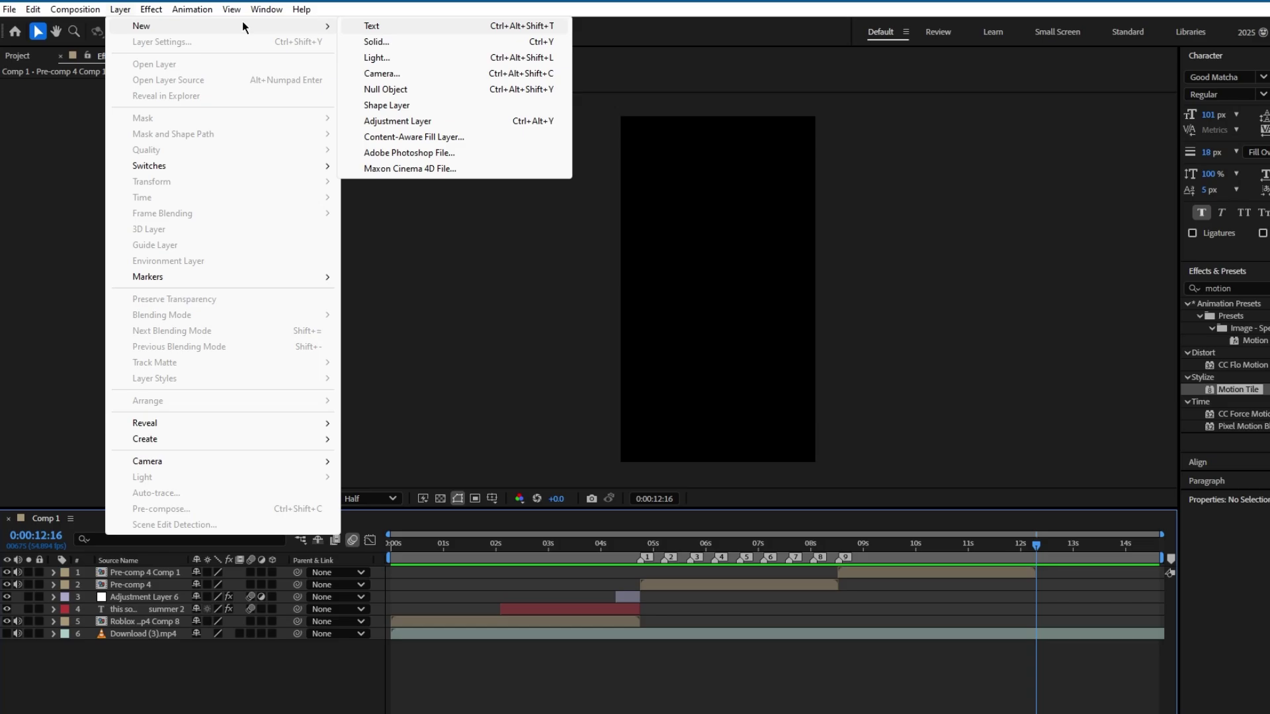
pyautogui.moveTo(137, 15)
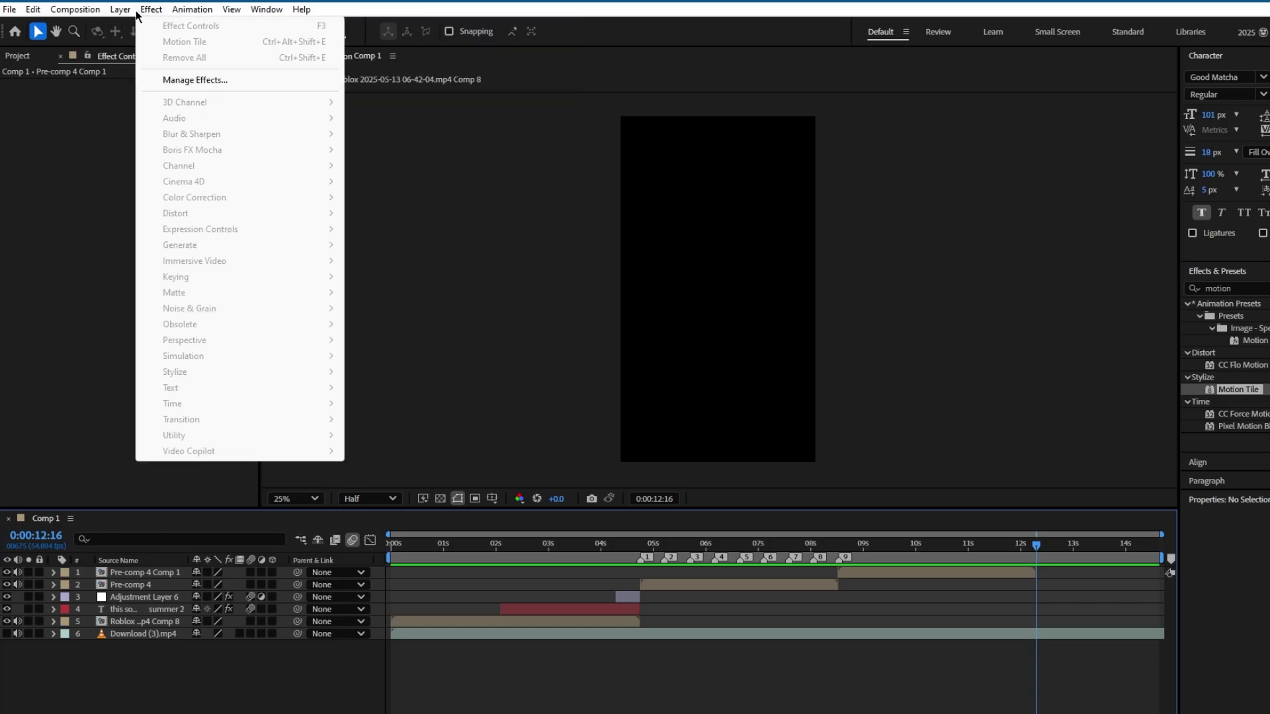
pyautogui.moveTo(172, 25)
pyautogui.click(410, 40)
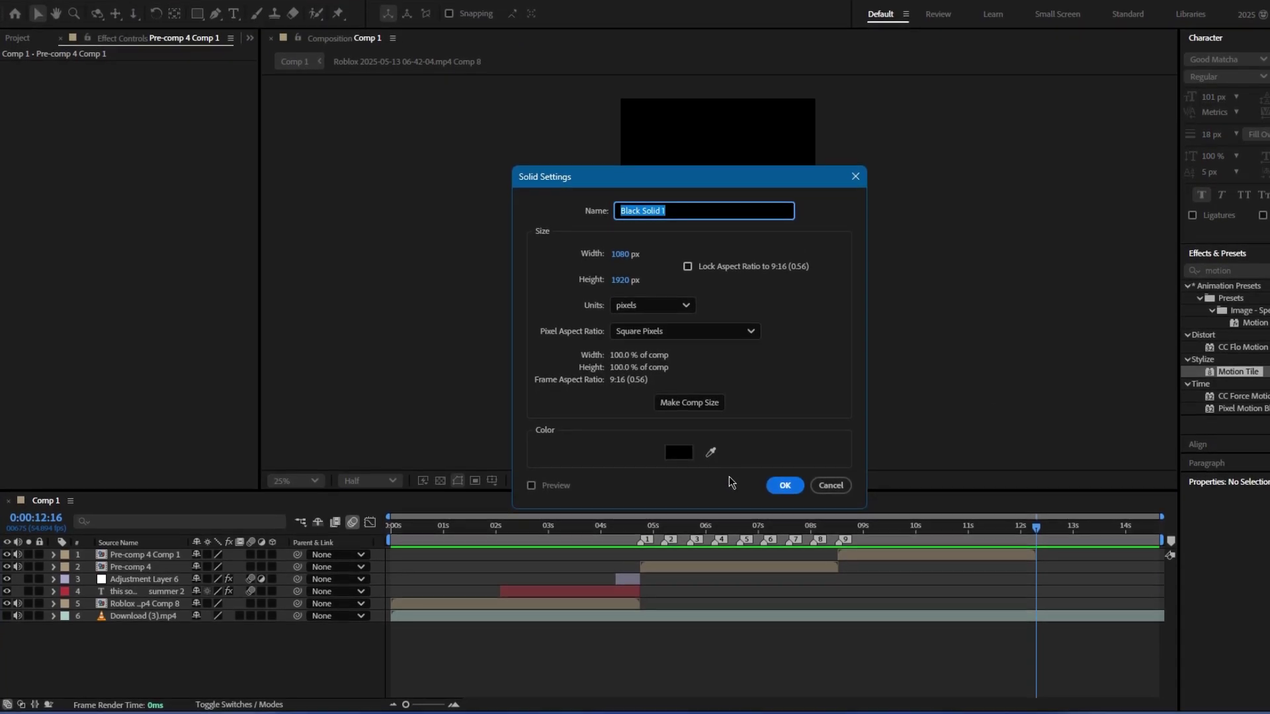
pyautogui.click(786, 487)
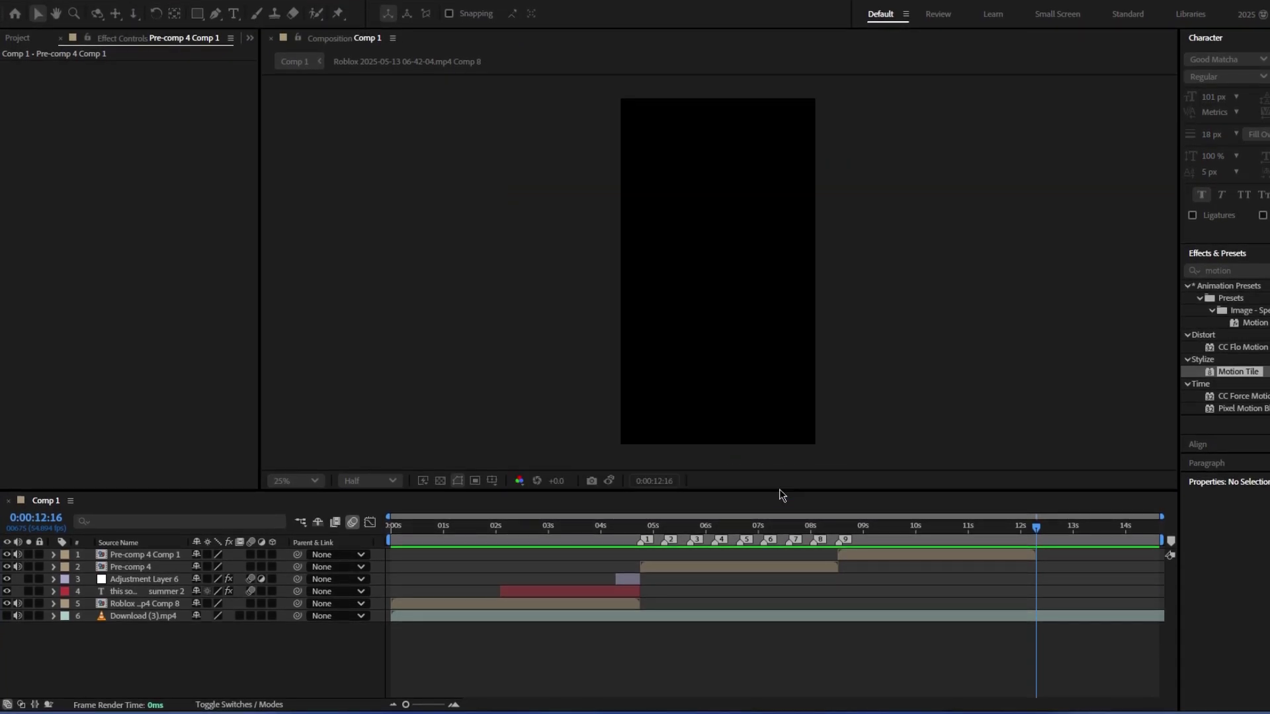
# Step: Split the black solid at 0:00:12:16 and delete the part before it
pyautogui.hotkey('ctrl', 'shift', 'd')
pyautogui.click(1009, 565)
pyautogui.press('Delete')
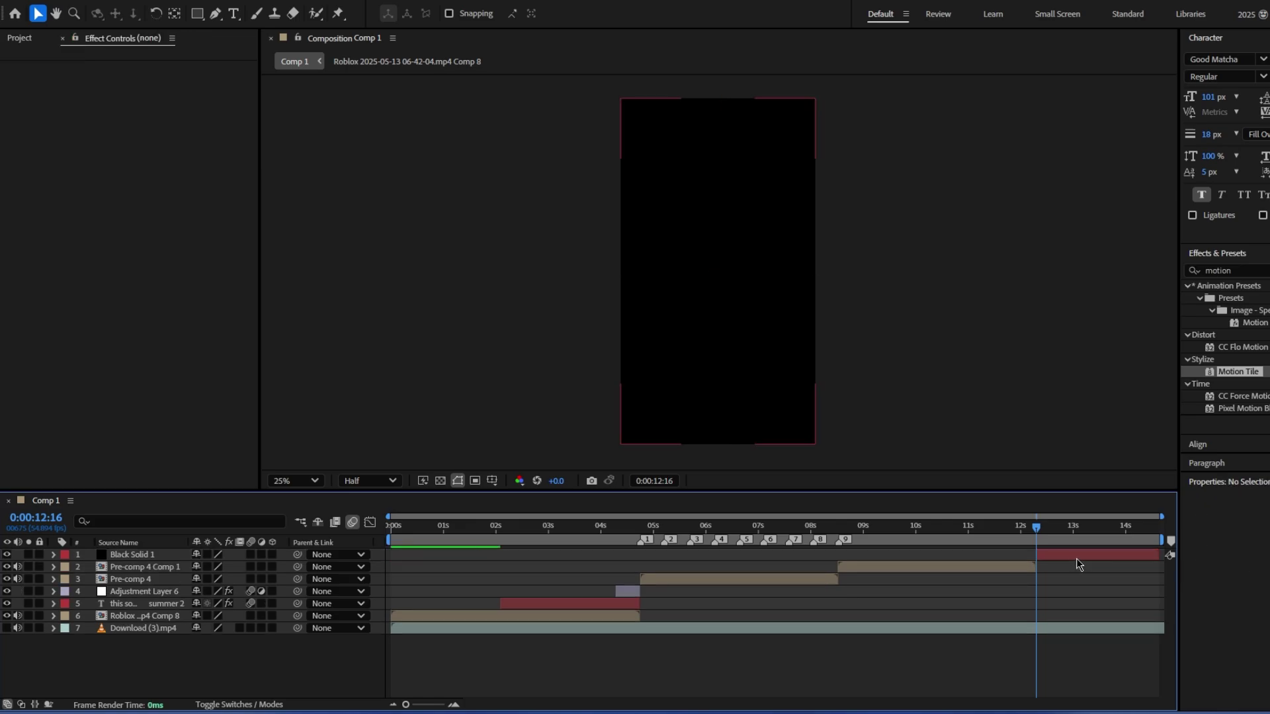
# Step: Apply Gradient Ramp to the black solid, swap its colors, and set the ramp shape to Radial Ramp
pyautogui.click(1076, 558)
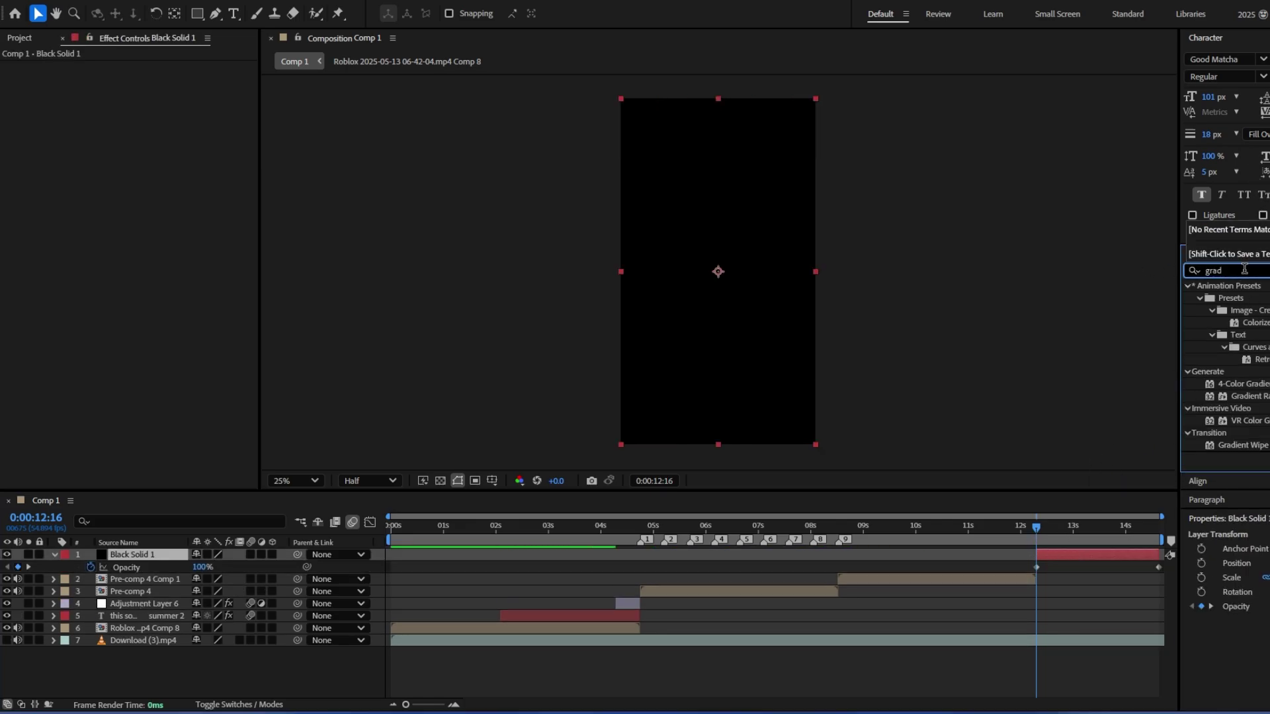
pyautogui.doubleClick(1243, 396)
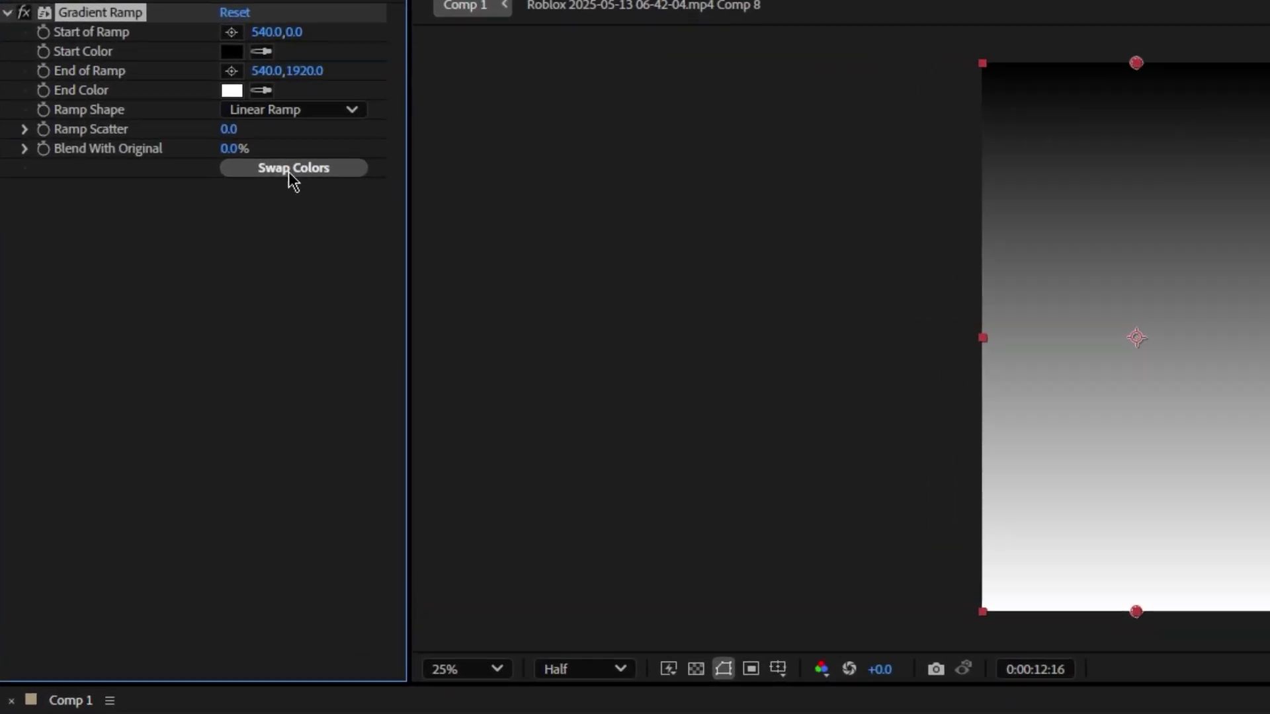
pyautogui.click(289, 172)
pyautogui.click(288, 111)
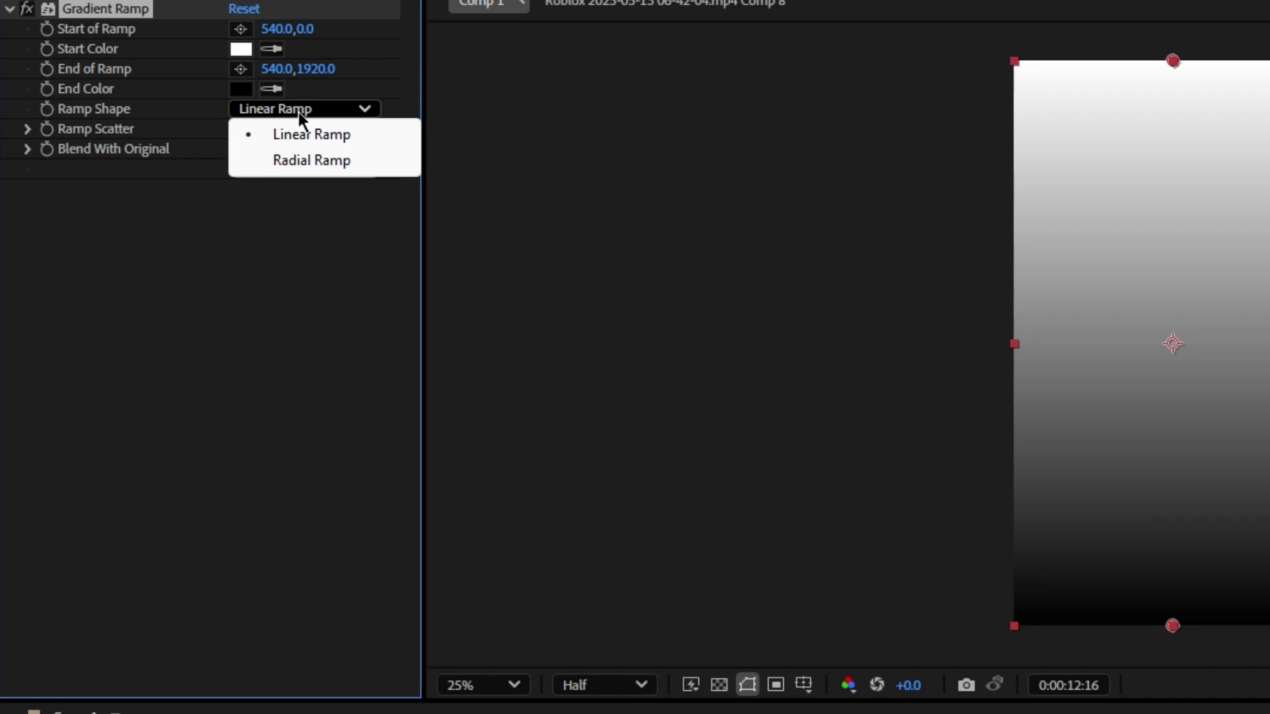
pyautogui.click(314, 160)
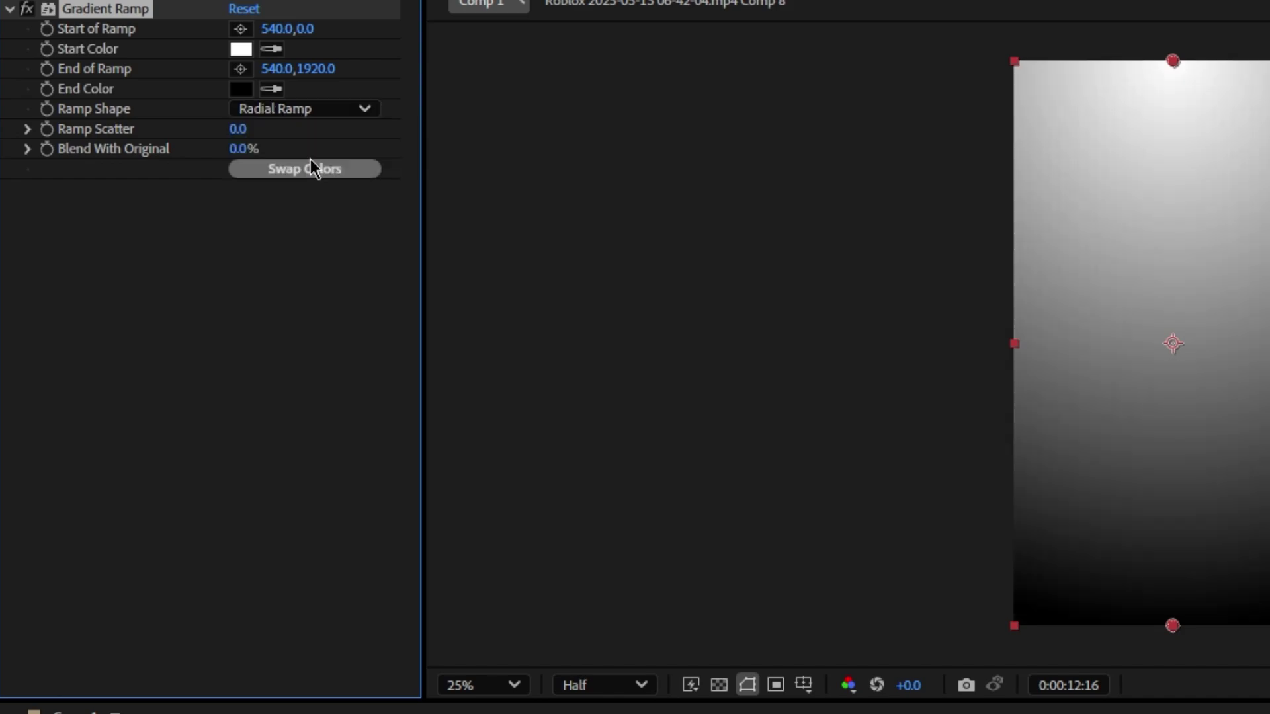
# Step: Set the ramp's Start Color to blue 3784CD and copy its hex value
pyautogui.click(242, 48)
pyautogui.click(1188, 443)
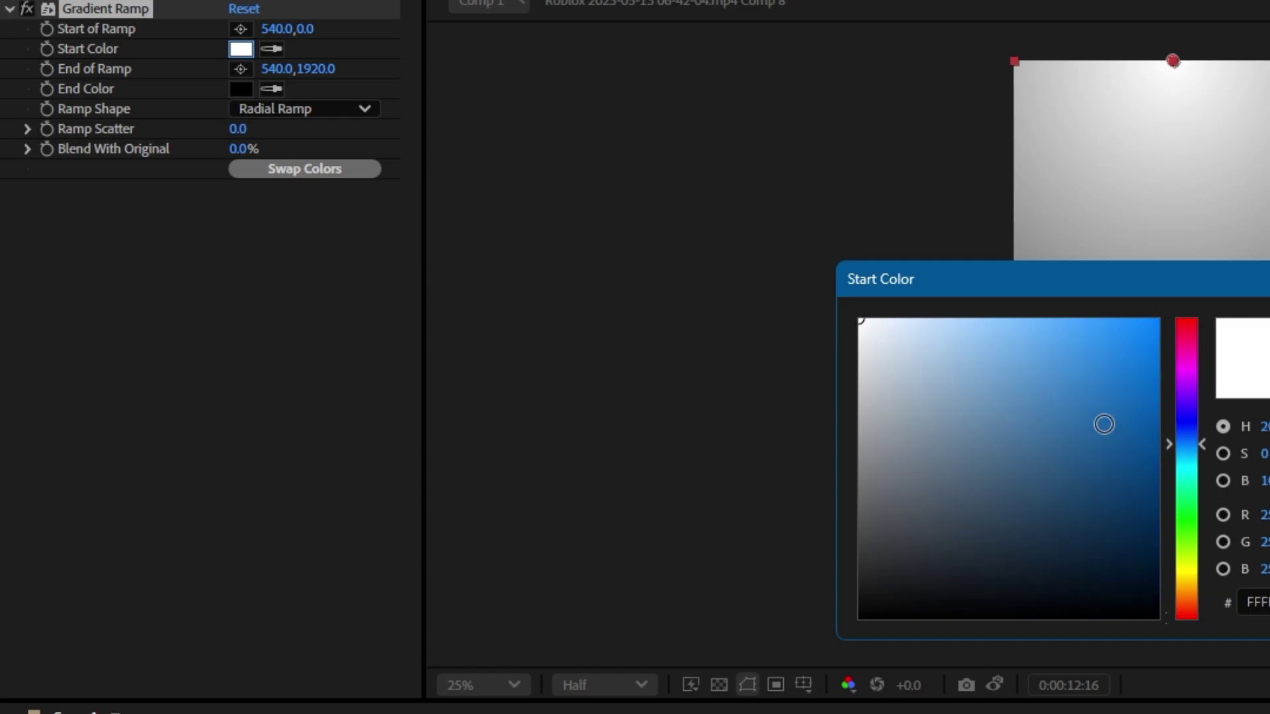
pyautogui.moveTo(1079, 390); pyautogui.dragTo(1078, 377)
pyautogui.press('Return')
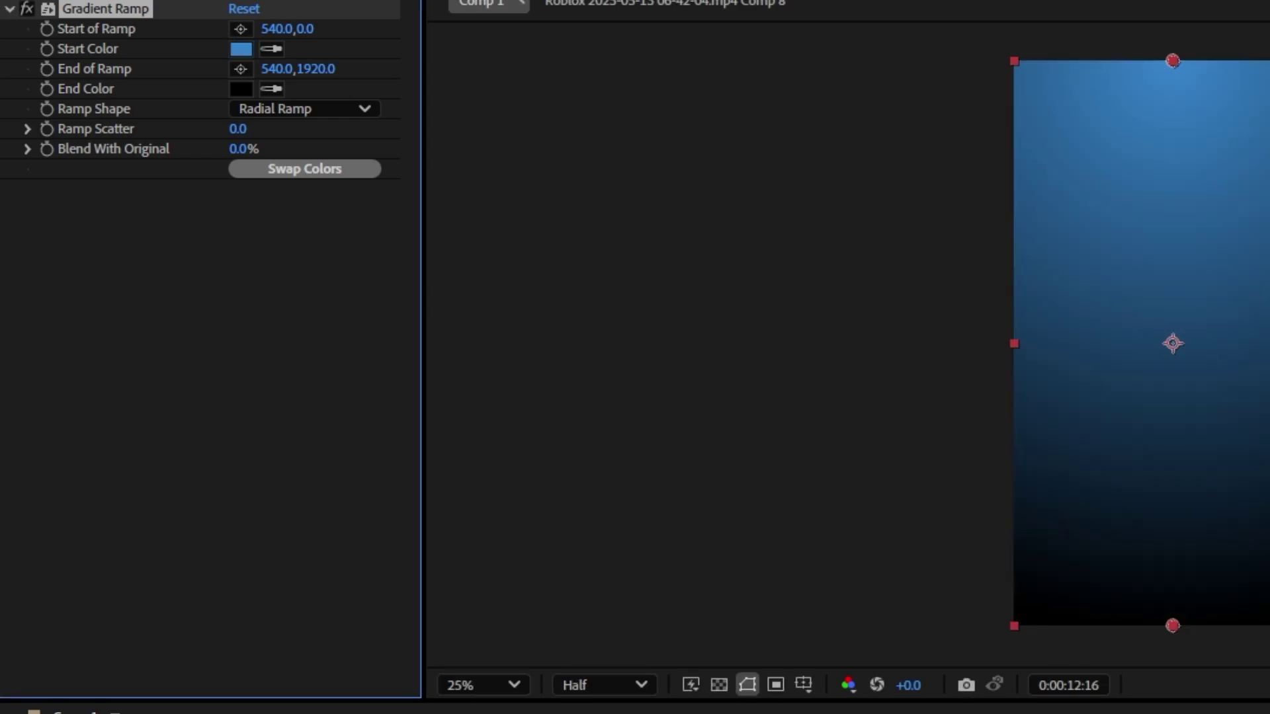
pyautogui.click(241, 49)
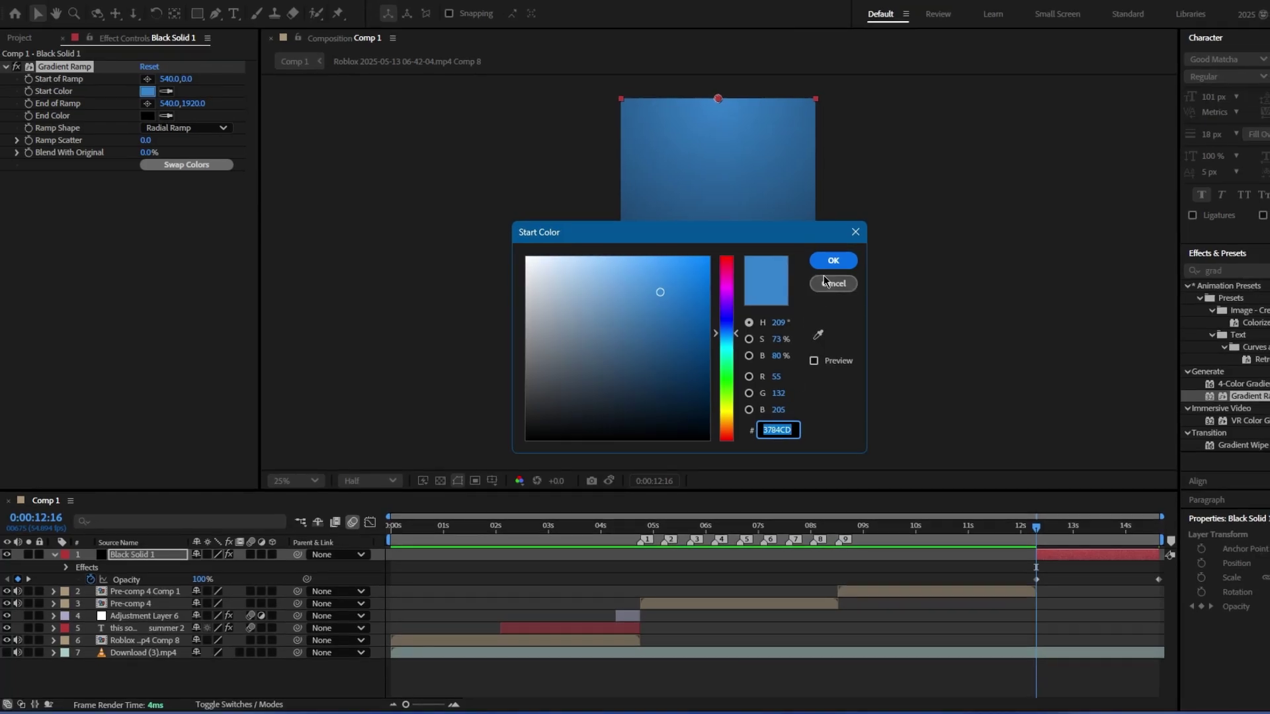
pyautogui.click(1071, 293)
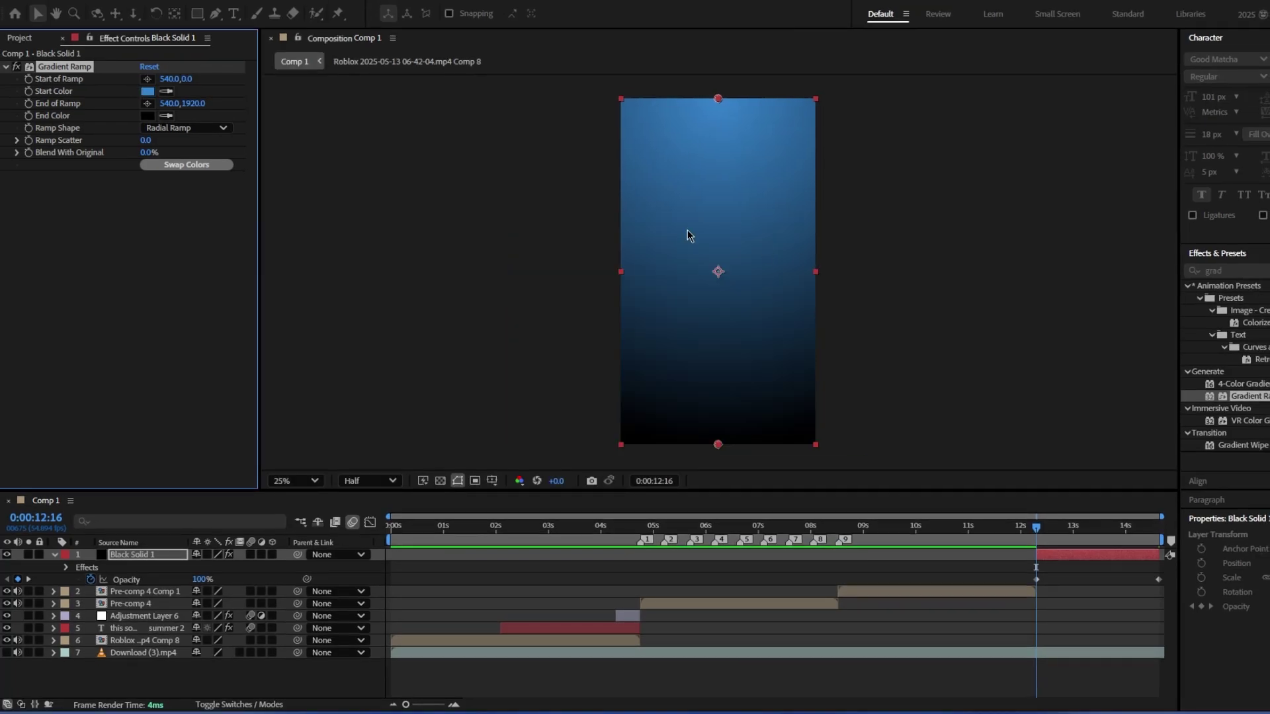
# Step: Set the ramp's End Color to 3784CD and darken it to a very dark navy of the same hue
pyautogui.click(151, 116)
pyautogui.write('3784CD')
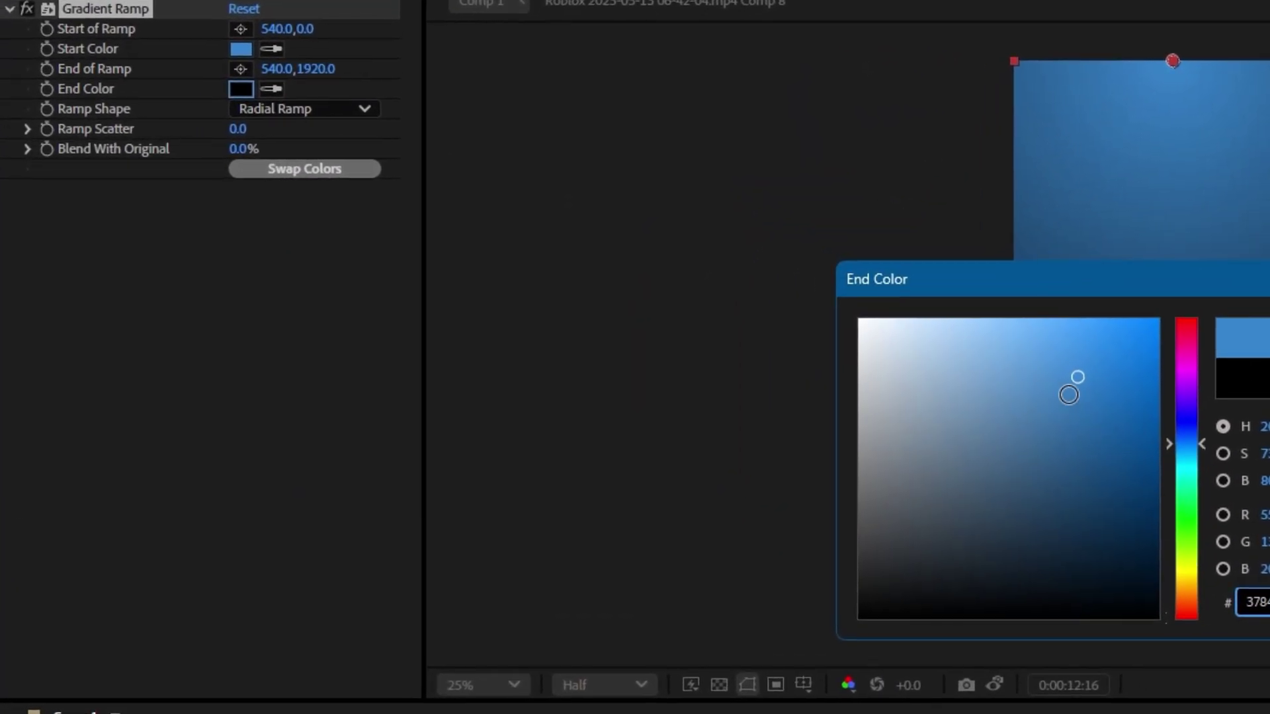
pyautogui.click(674, 400)
pyautogui.moveTo(1077, 546); pyautogui.dragTo(1077, 552)
pyautogui.press('Return')
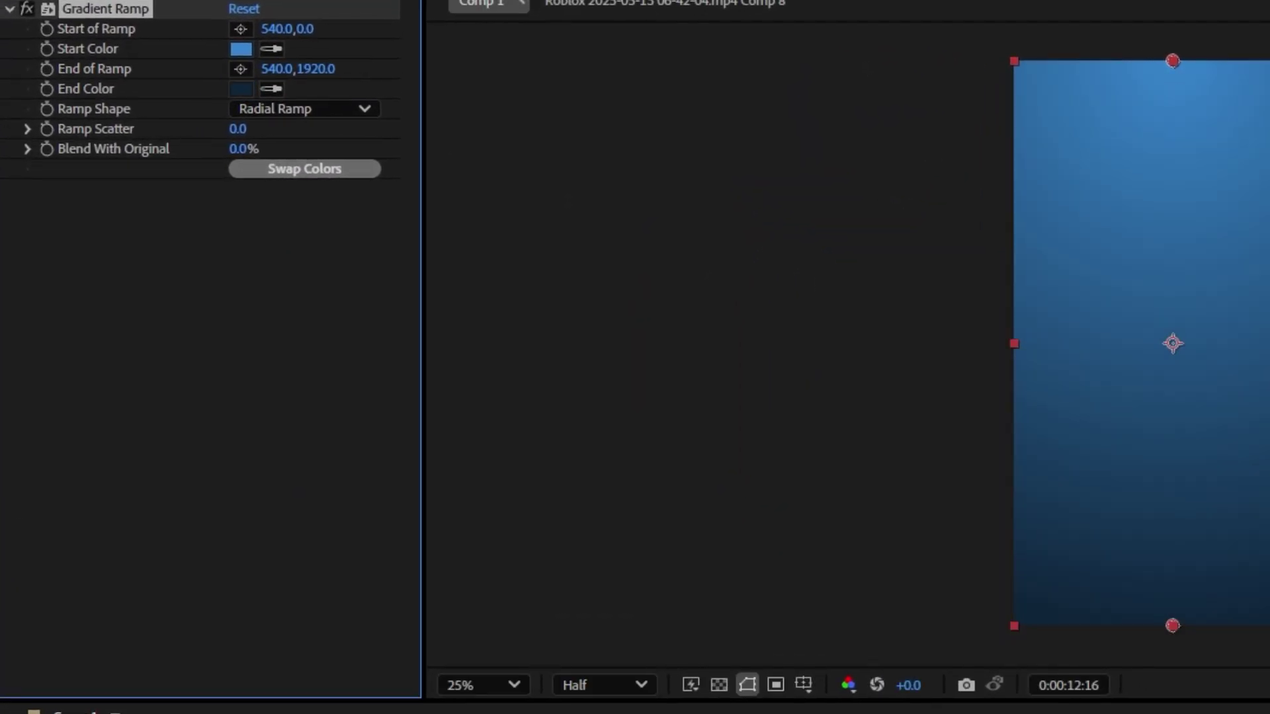
pyautogui.click(242, 89)
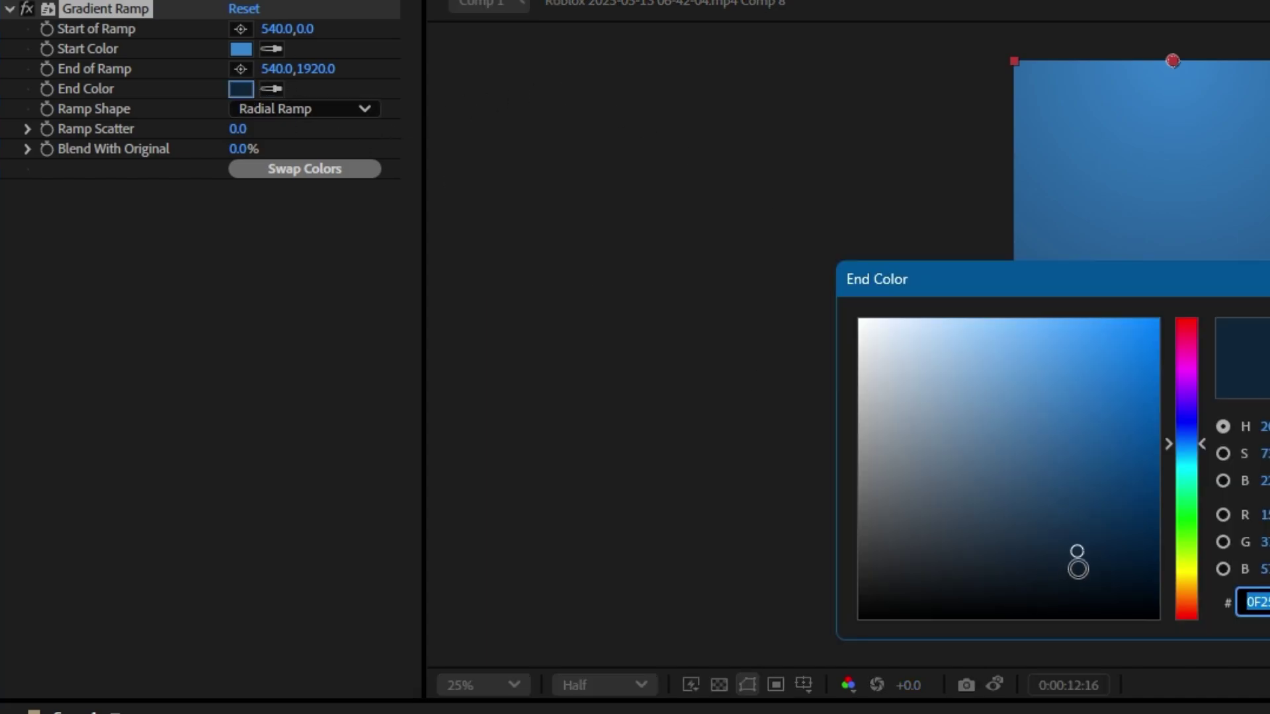
pyautogui.moveTo(1077, 561); pyautogui.dragTo(1075, 579)
pyautogui.press('Return')
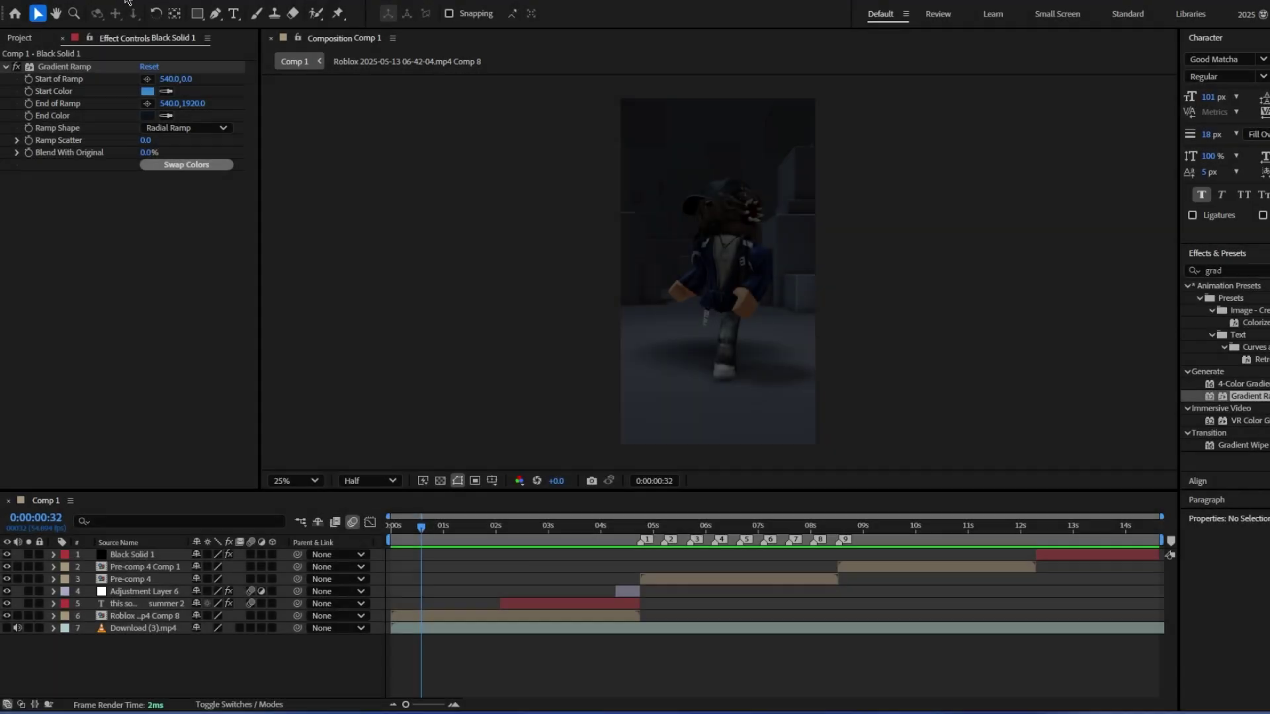
# Step: Create a new adjustment layer above all layers, spanning the whole composition
pyautogui.click(126, 2)
pyautogui.moveTo(141, 8)
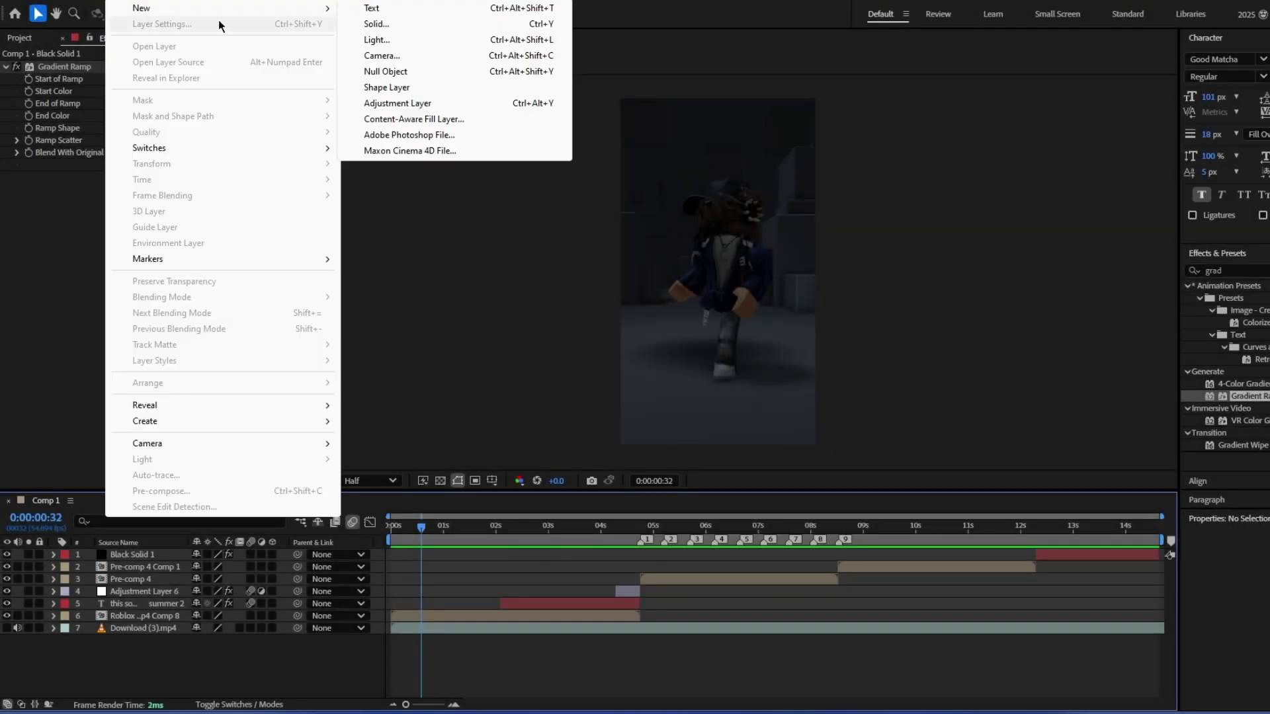
pyautogui.click(386, 104)
pyautogui.hotkey('ctrl', 'space')
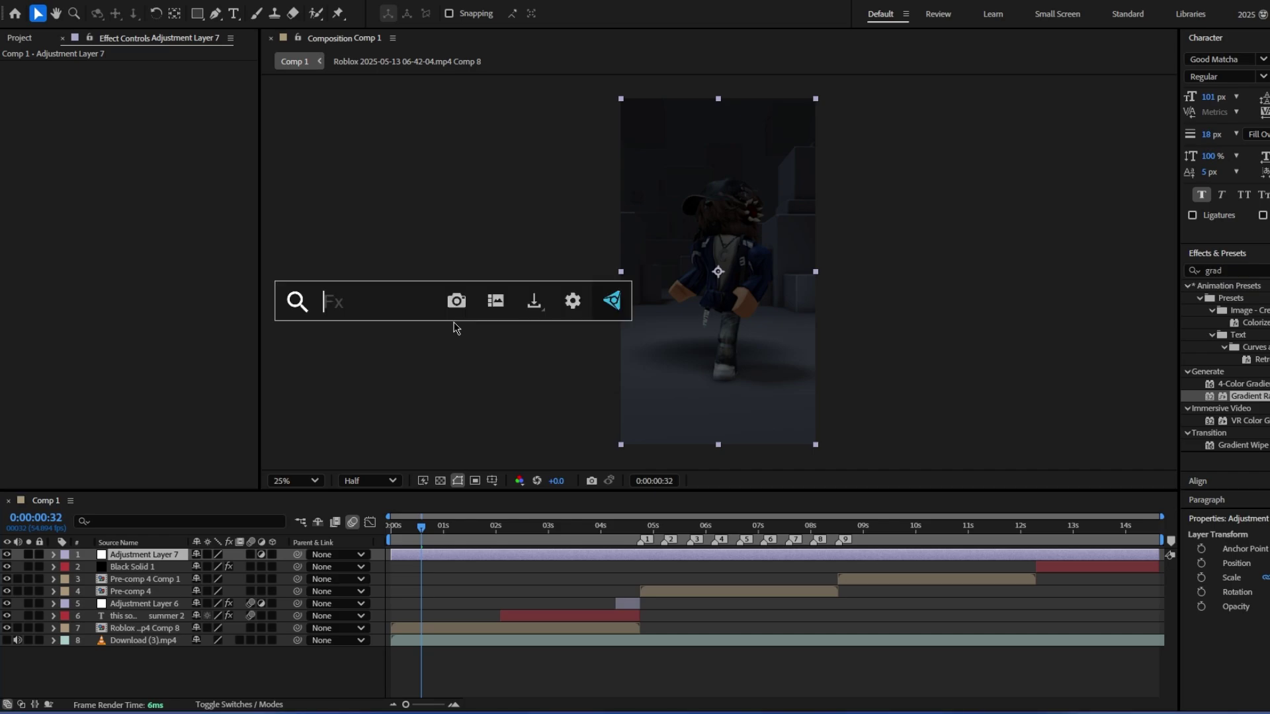
pyautogui.click(427, 557)
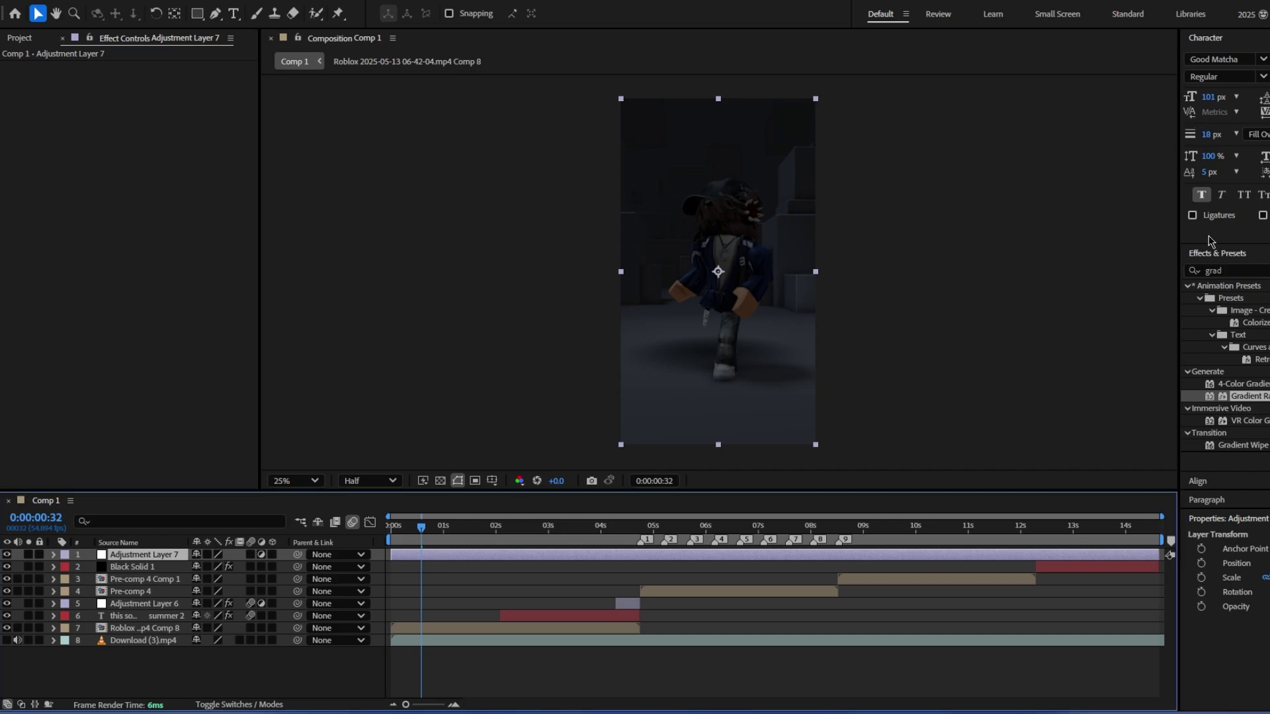
# Step: Find the wiggle presets and apply Wiggle - position and Wiggle - rotation to the new adjustment layer
pyautogui.click(1237, 270)
pyautogui.write('wiggle')
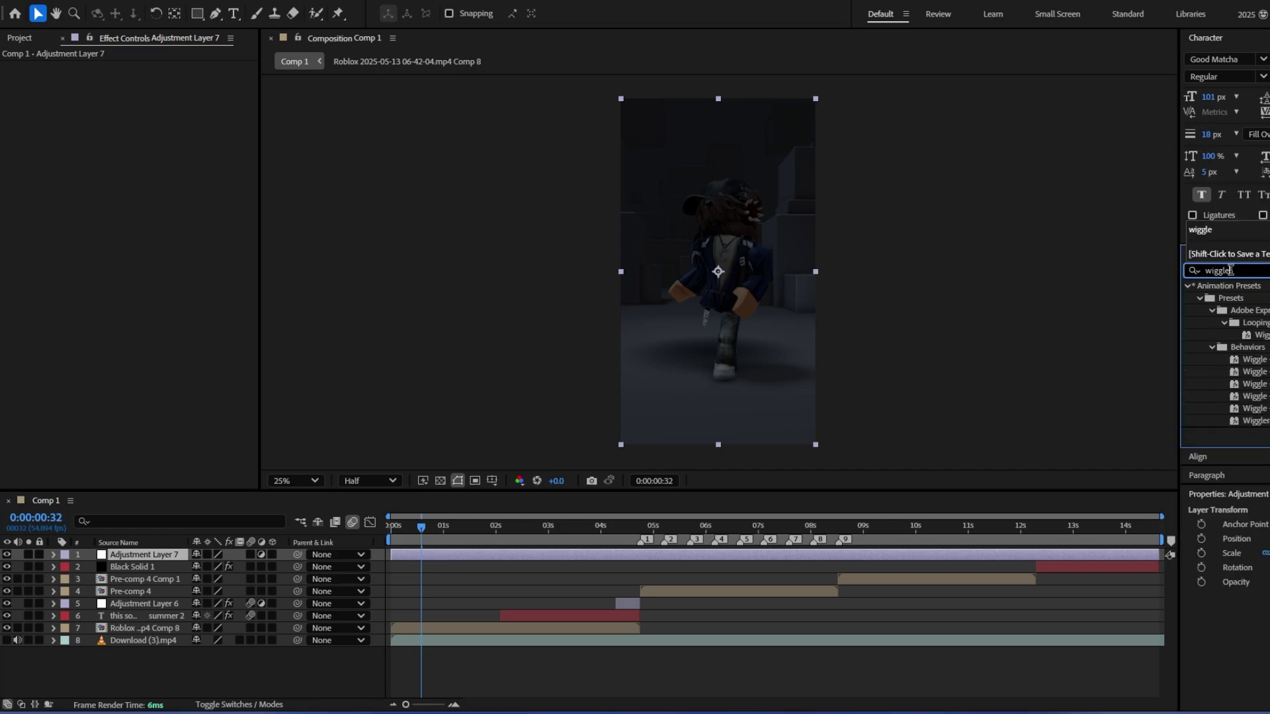
pyautogui.click(1254, 372)
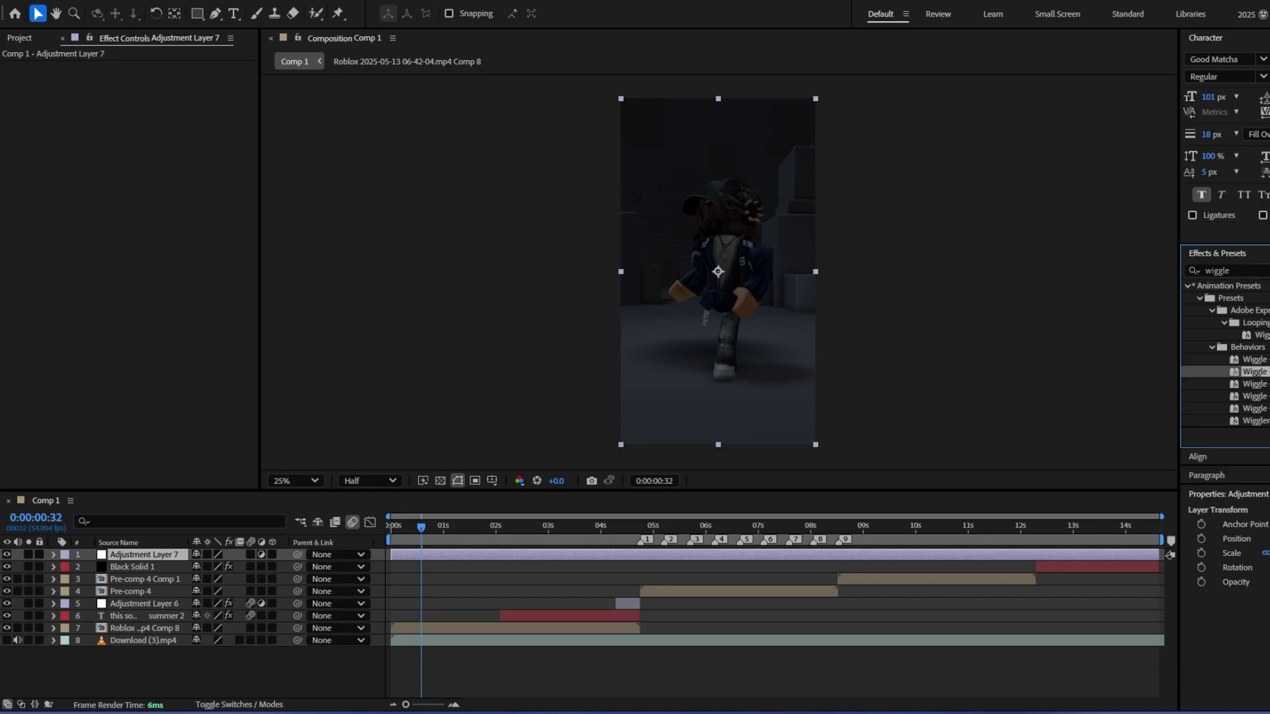
pyautogui.keyDown('ctrl'); pyautogui.click(1254, 383); pyautogui.keyUp('ctrl')
pyautogui.moveTo(1253, 384); pyautogui.dragTo(668, 299)
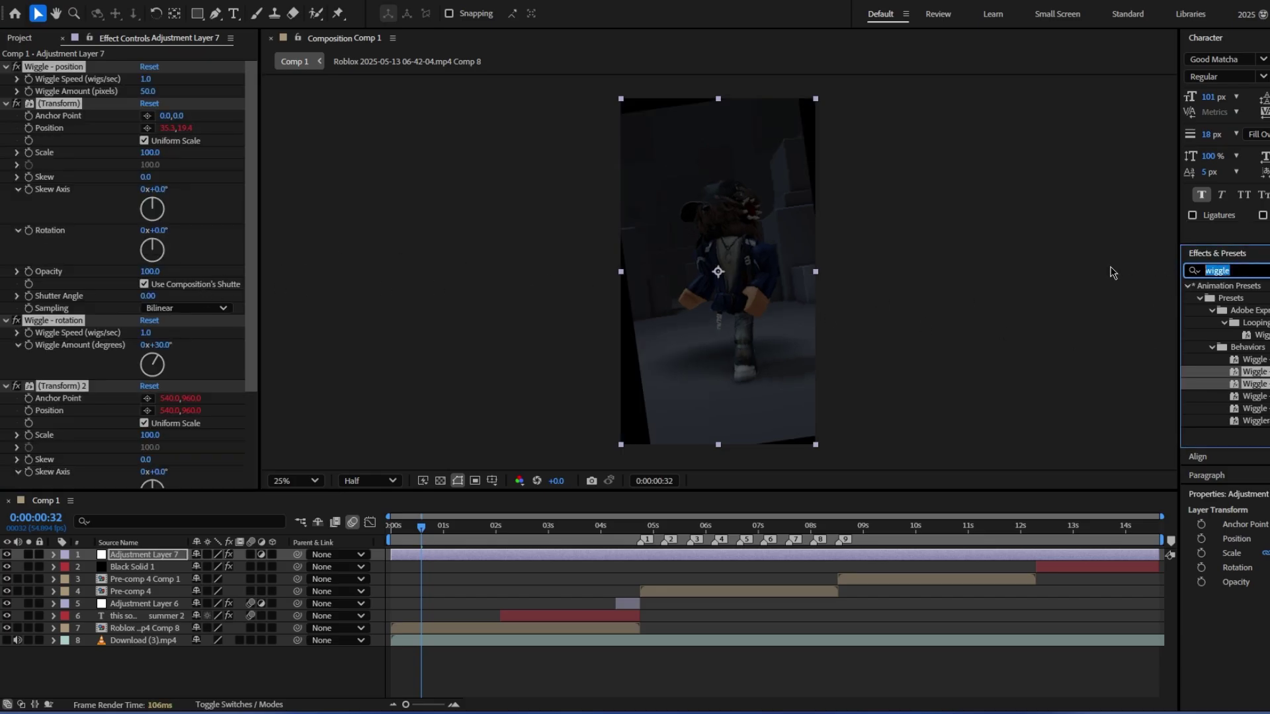
# Step: Add Motion Tile above the wiggle effects, with output width and height 200 and Mirror Edges enabled
pyautogui.write('motion')
pyautogui.moveTo(1223, 375); pyautogui.dragTo(133, 65)
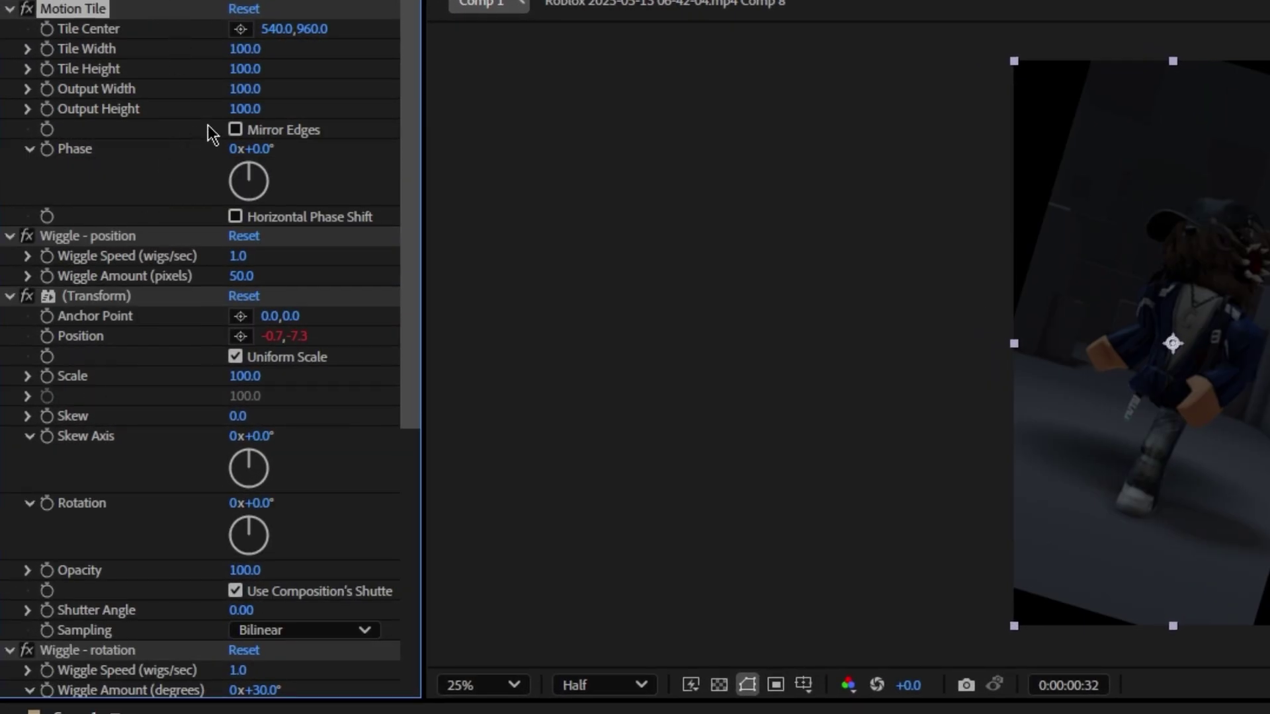
pyautogui.click(245, 109)
pyautogui.write('200')
pyautogui.press('Return')
pyautogui.click(244, 88)
pyautogui.write('2')
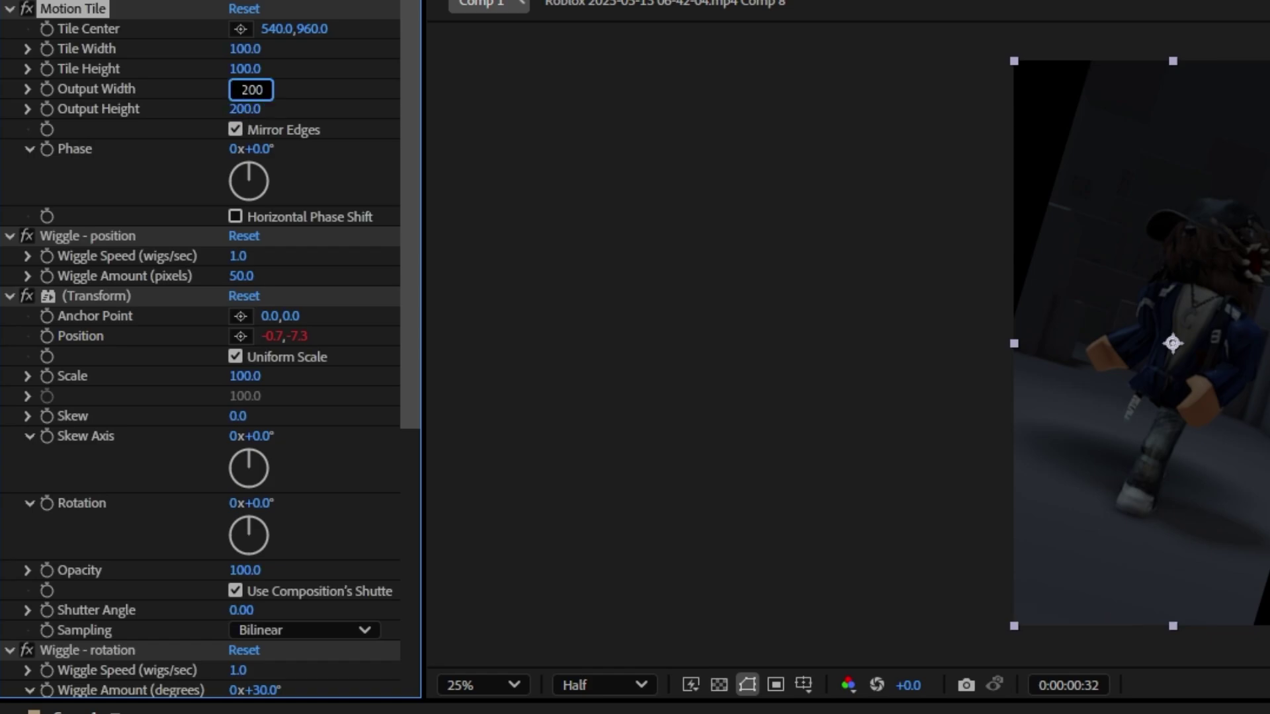
pyautogui.write('00')
pyautogui.press('Return')
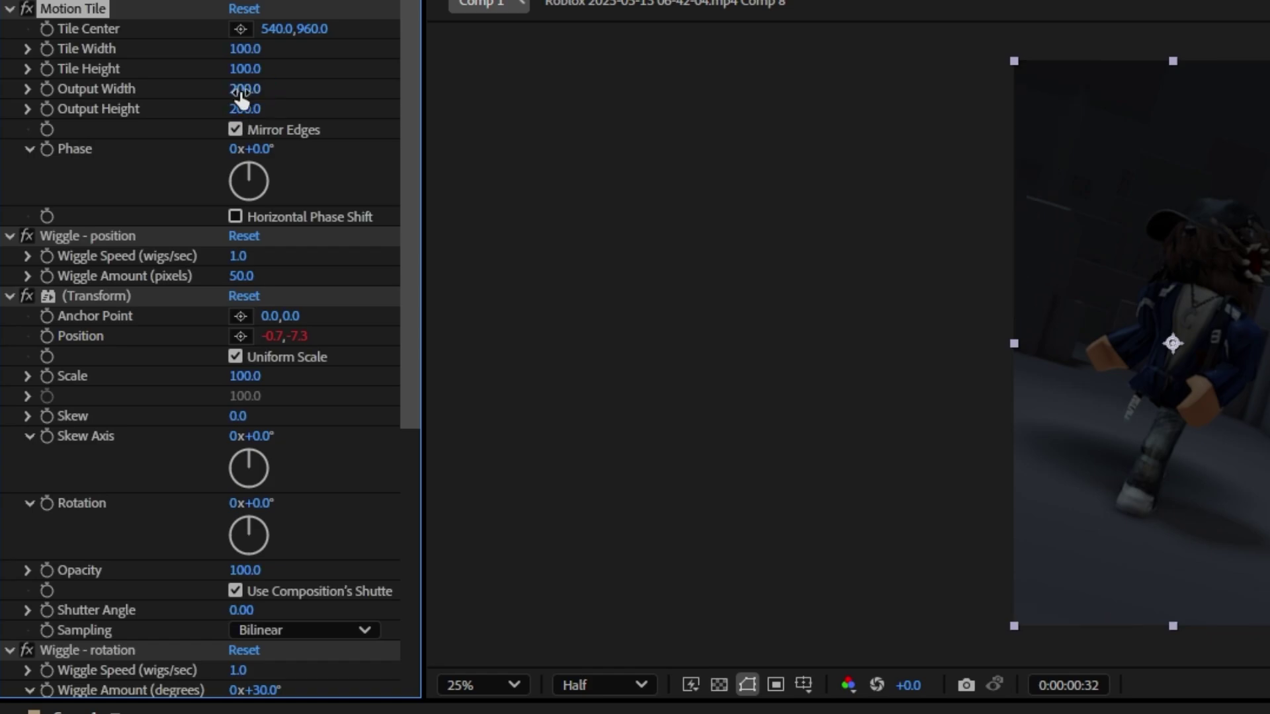
# Step: Set Wiggle - position to an amount of 4 pixels and a speed of 2 wigs/sec
pyautogui.click(240, 276)
pyautogui.write('4')
pyautogui.press('Return')
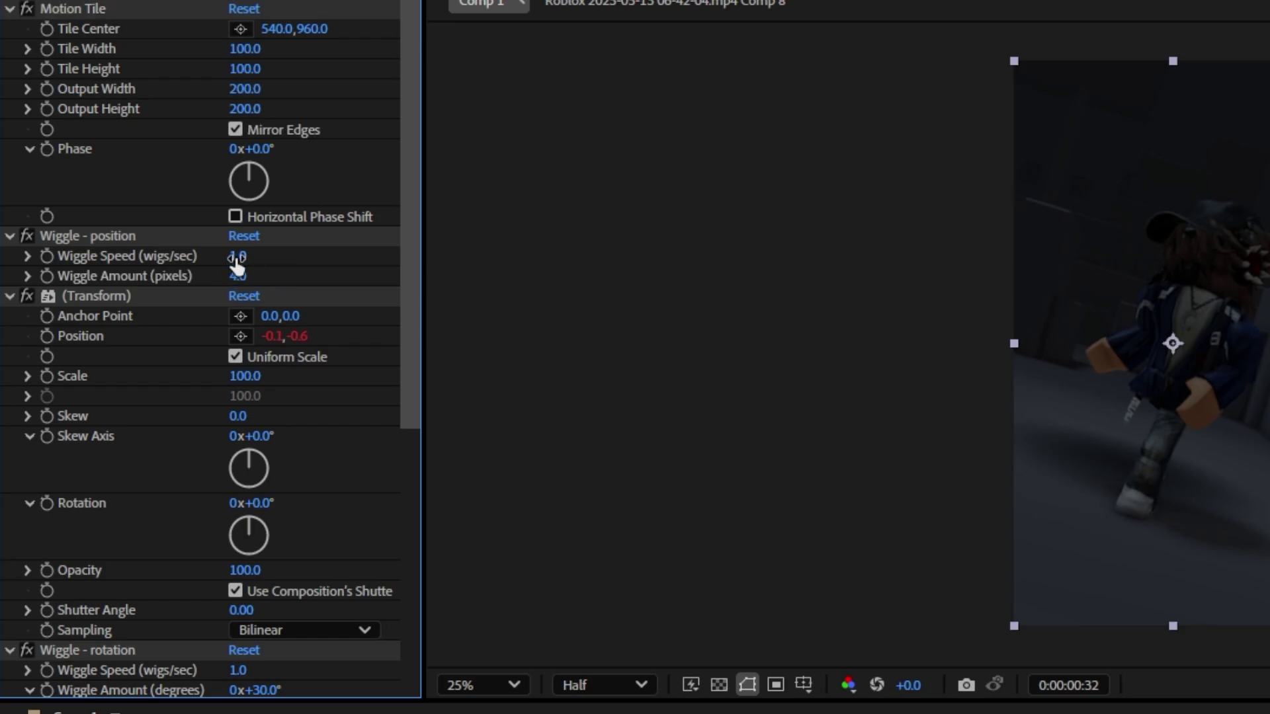
pyautogui.click(235, 257)
pyautogui.write('2')
pyautogui.press('Return')
# Step: Set Wiggle - rotation to a speed of 3 wigs/sec and an amount of 2 degrees
pyautogui.scroll(-3, 324, 436)
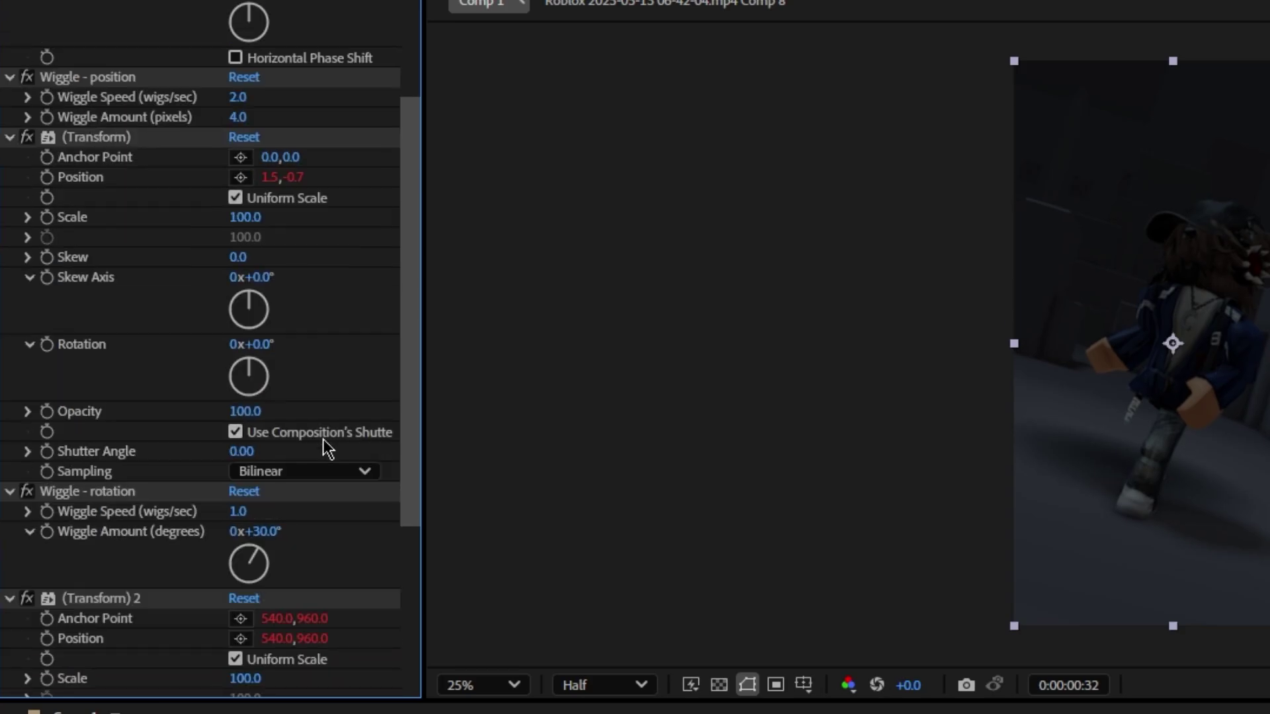
pyautogui.click(277, 535)
pyautogui.write('2')
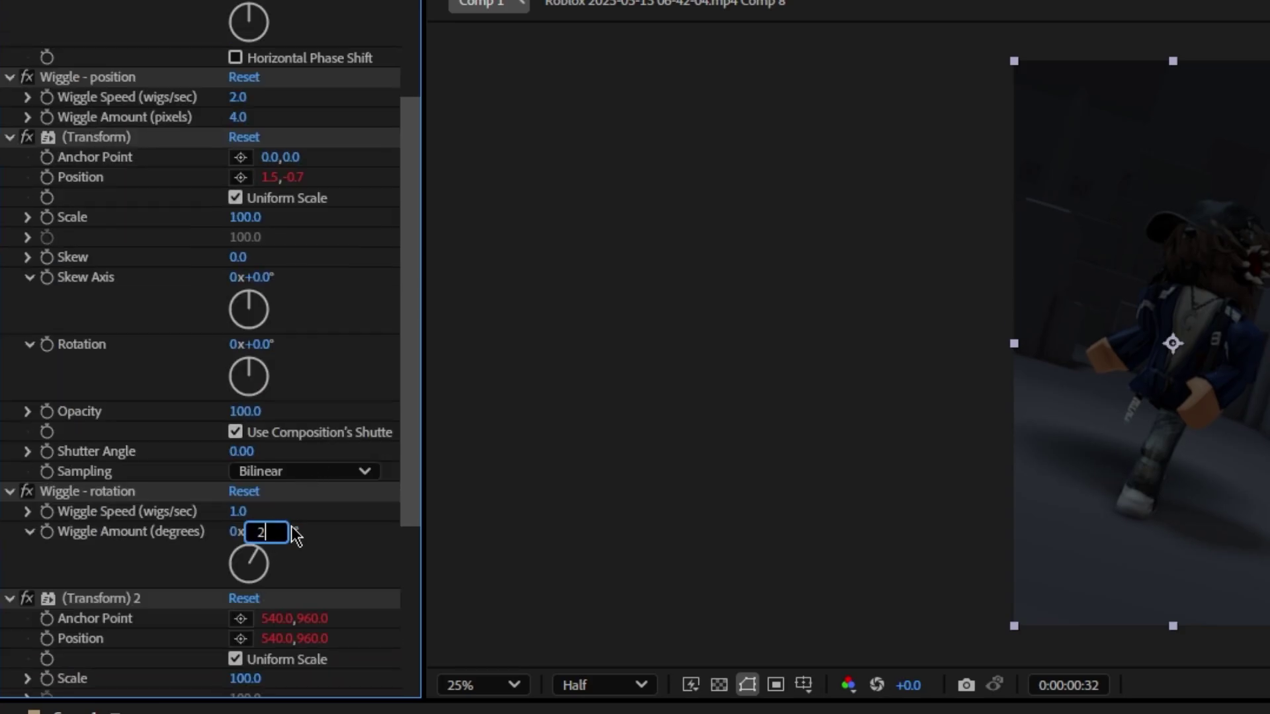
pyautogui.click(238, 512)
pyautogui.write('3')
pyautogui.press('Return')
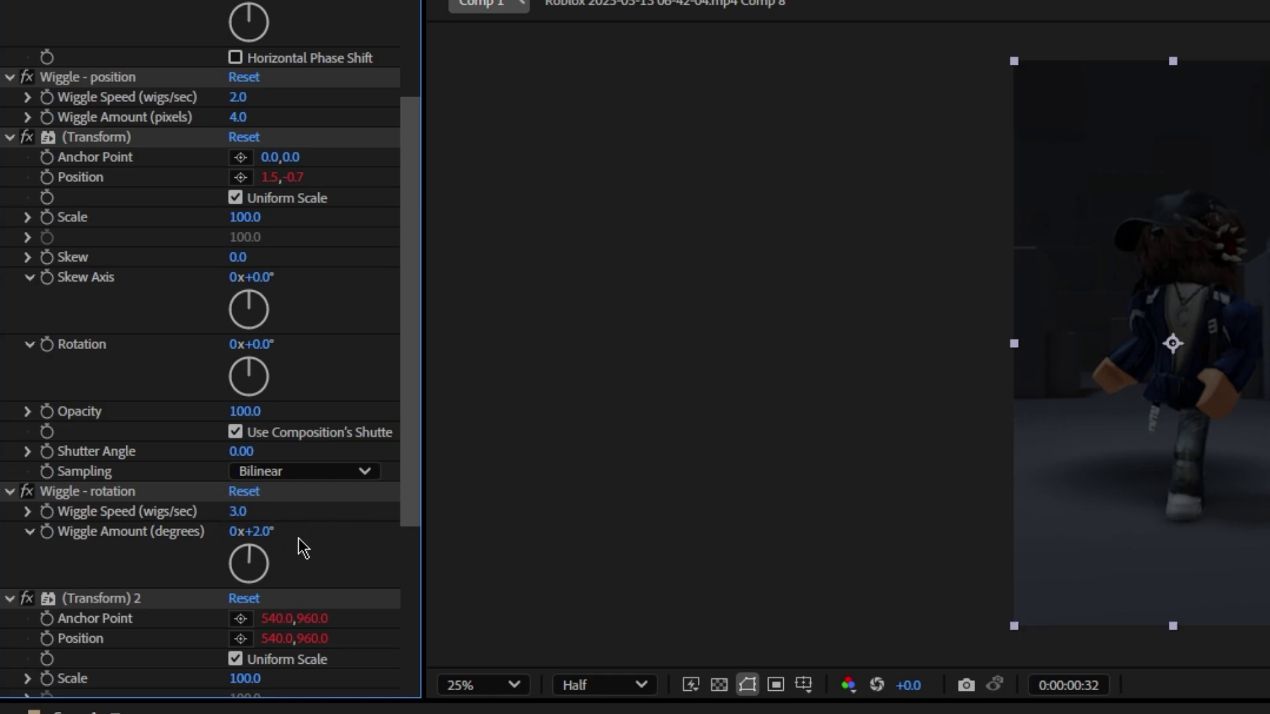
pyautogui.click(272, 533)
pyautogui.write('3')
pyautogui.press('Return')
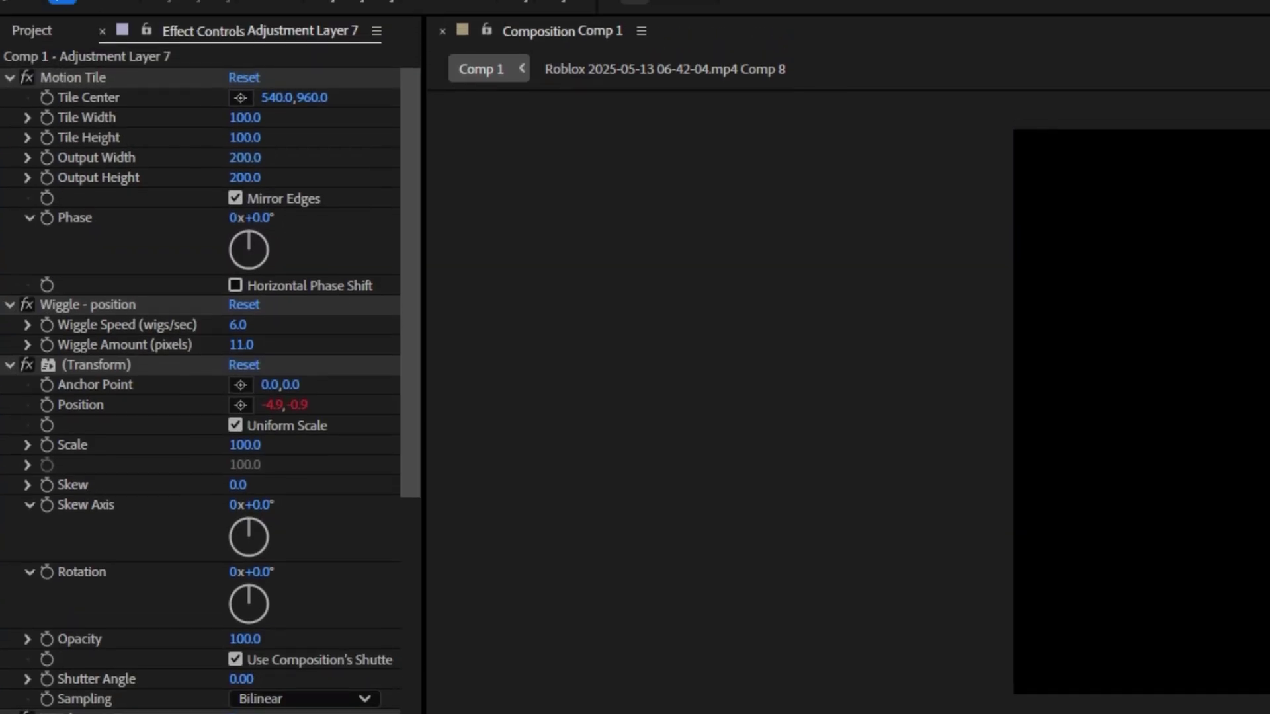
# Step: Create another full-length adjustment layer above the wiggle adjustment layer and keep it selected
pyautogui.click(197, 0)
pyautogui.moveTo(227, 0)
pyautogui.click(592, 135)
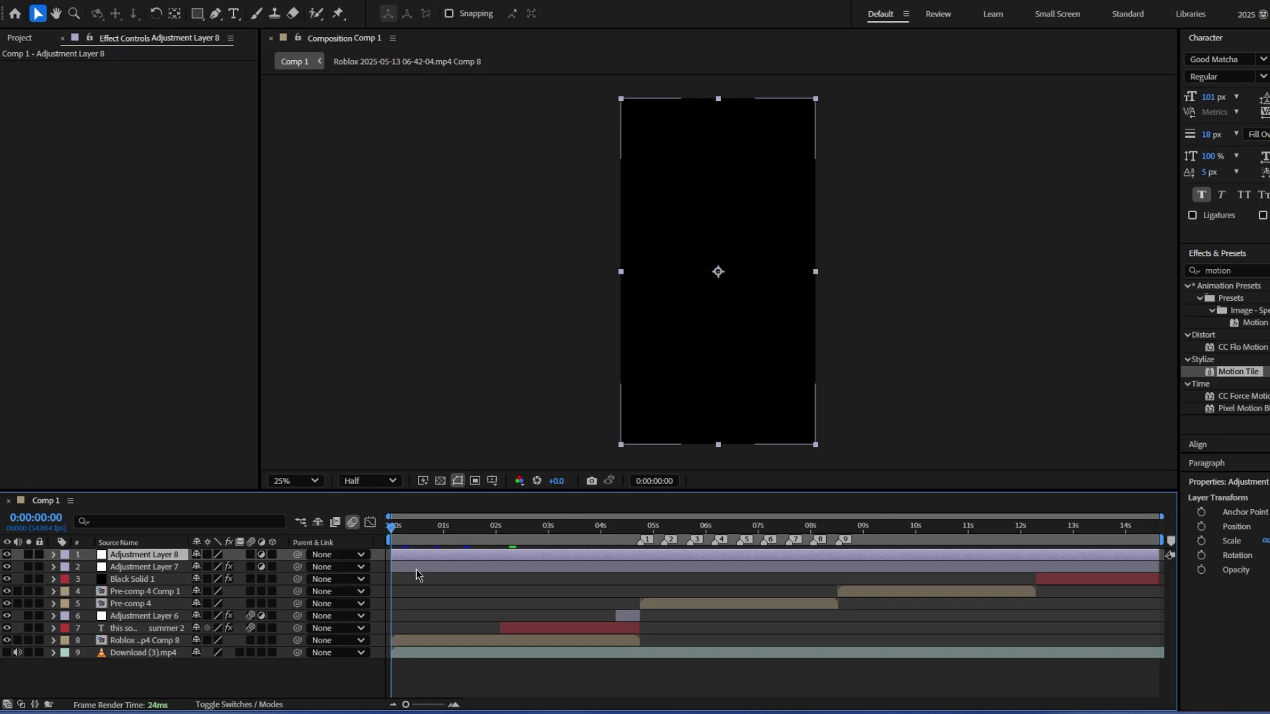
pyautogui.click(410, 566)
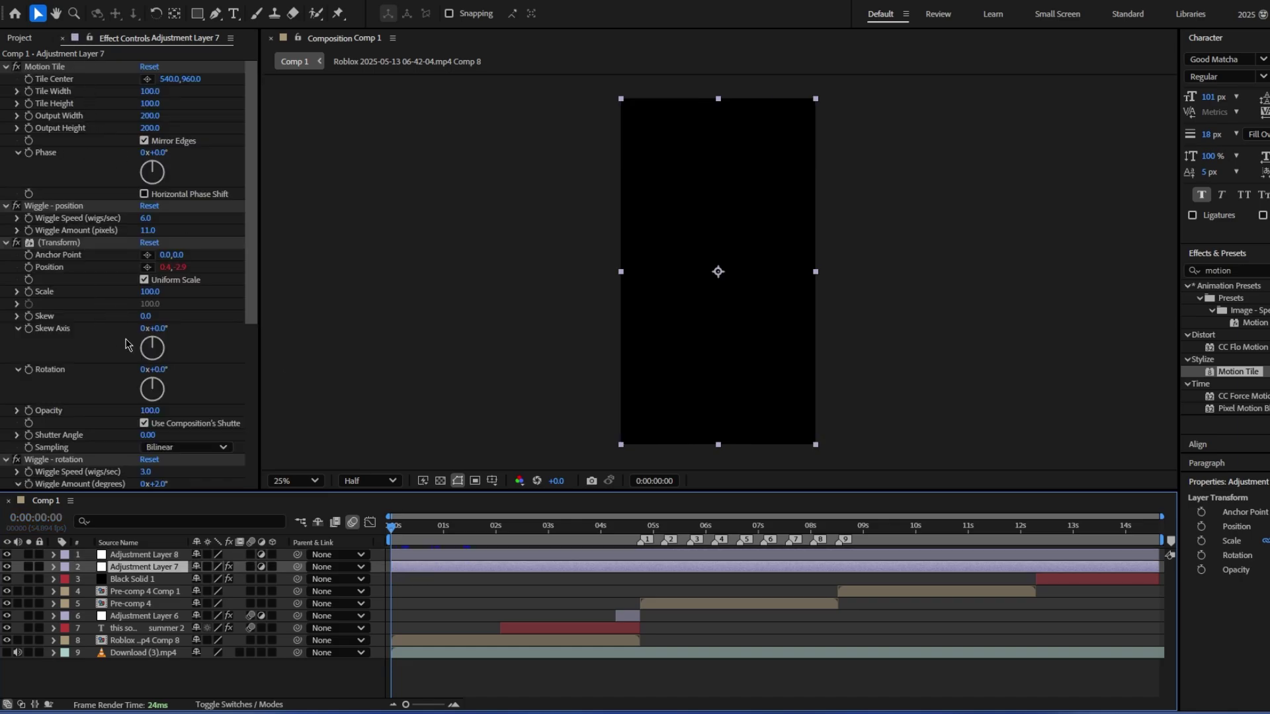
pyautogui.click(416, 553)
# Step: Go to 0:00:02:02 and set the composition preview resolution to Full
pyautogui.click(497, 528)
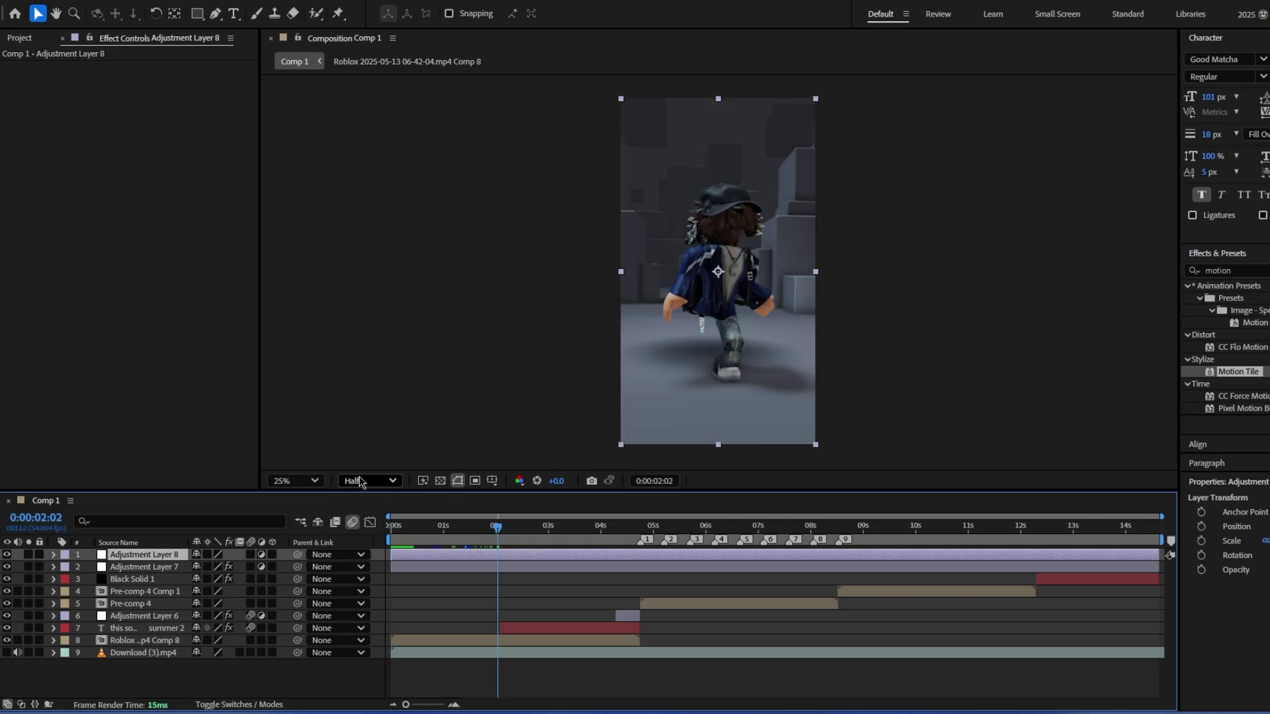
pyautogui.click(360, 482)
pyautogui.click(368, 524)
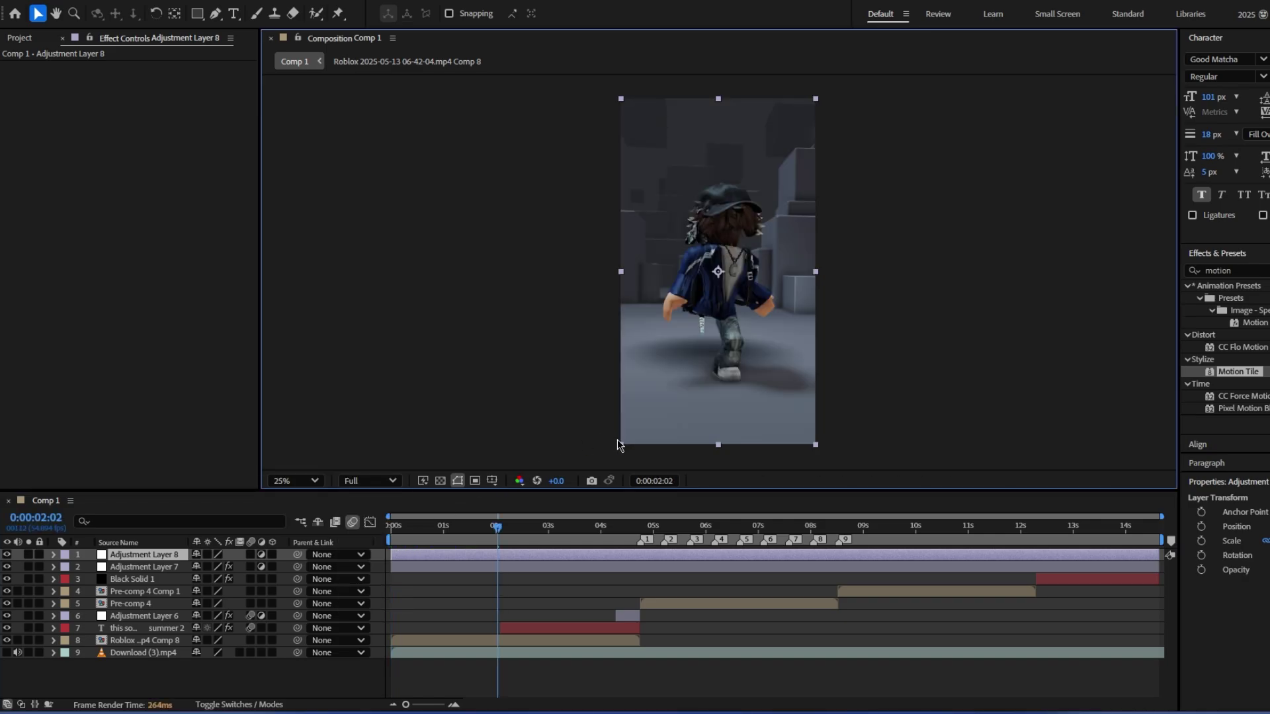
# Step: Apply Lumetri Color to the topmost adjustment layer and expand its Basic Correction settings
pyautogui.doubleClick(1219, 270)
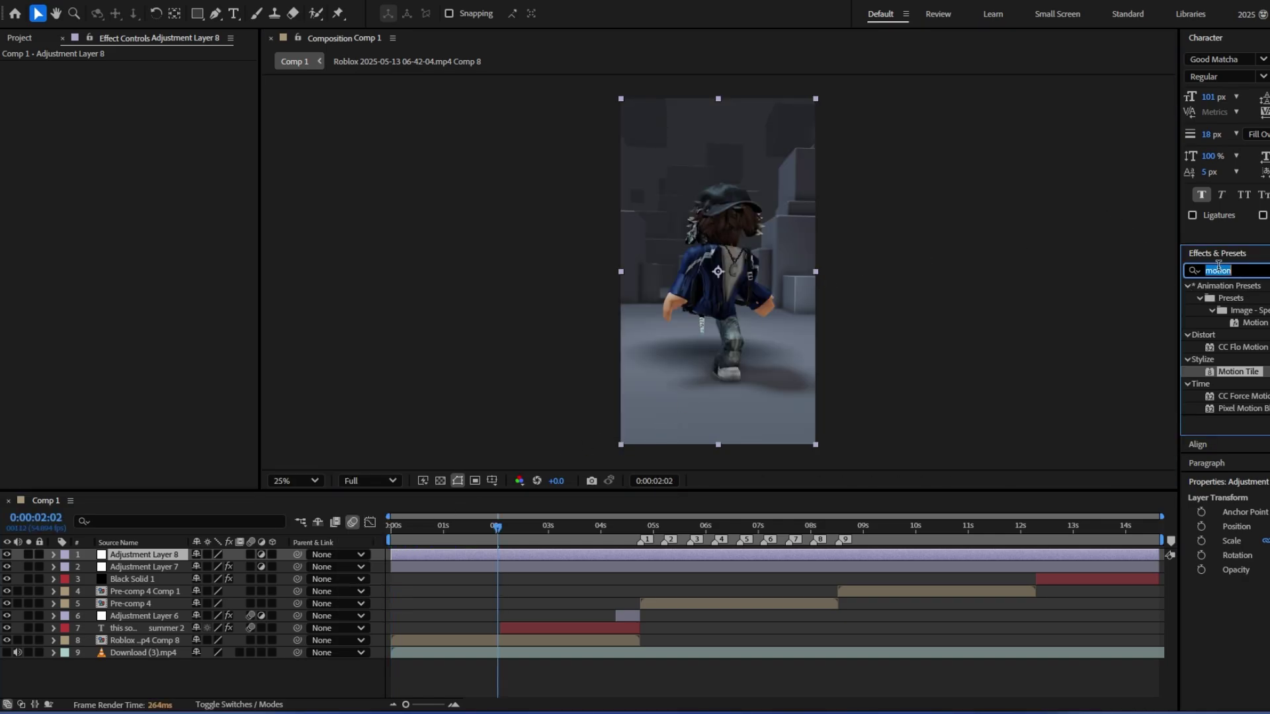
pyautogui.write('lume')
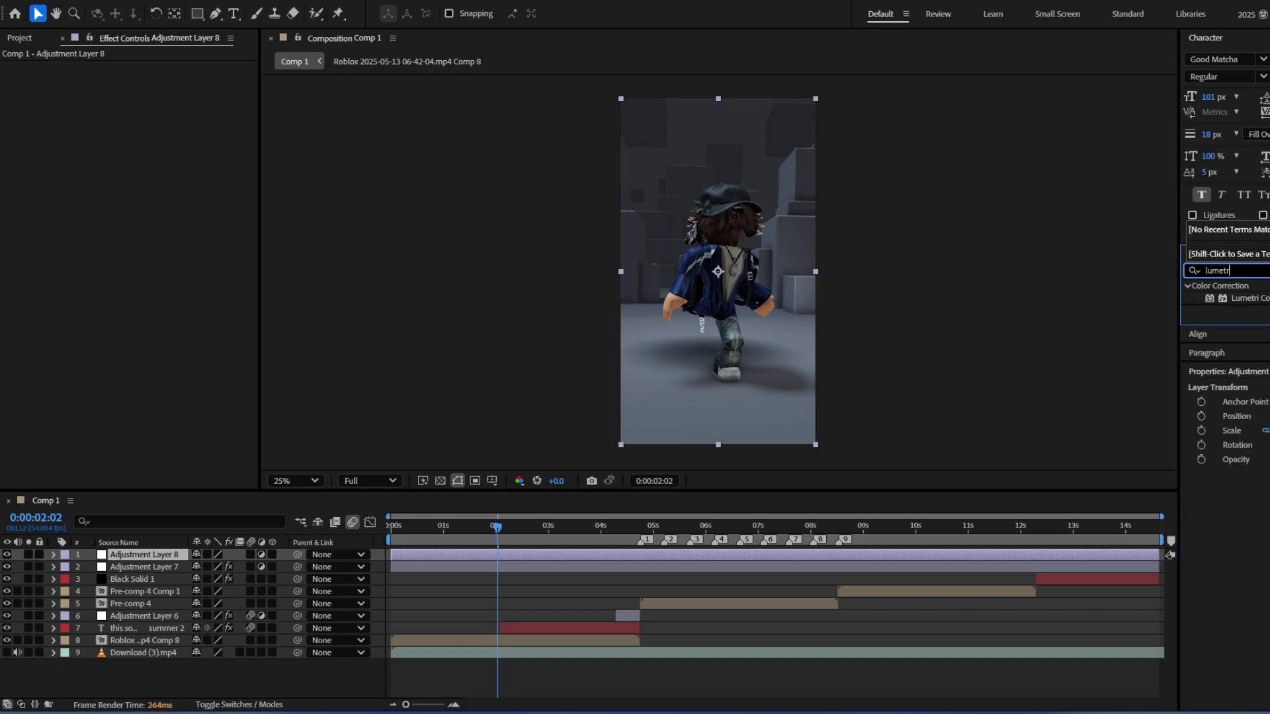
pyautogui.write('tr')
pyautogui.press('Return')
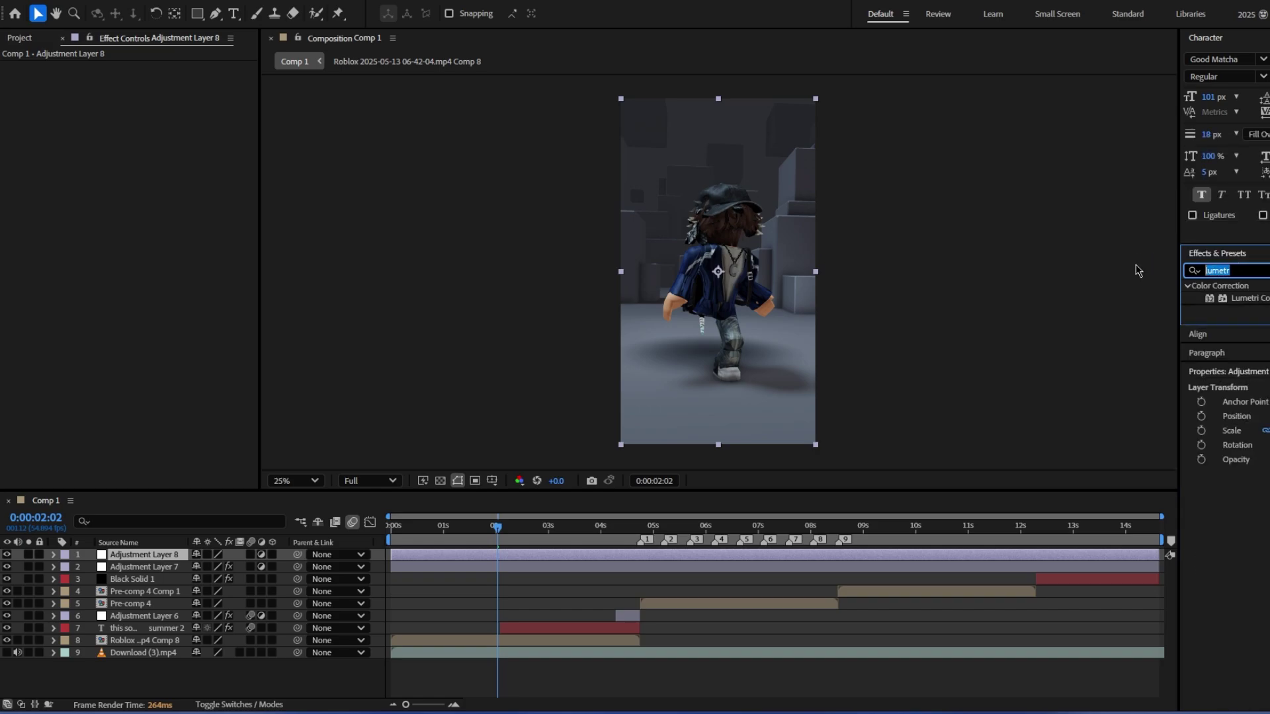
pyautogui.doubleClick(1247, 298)
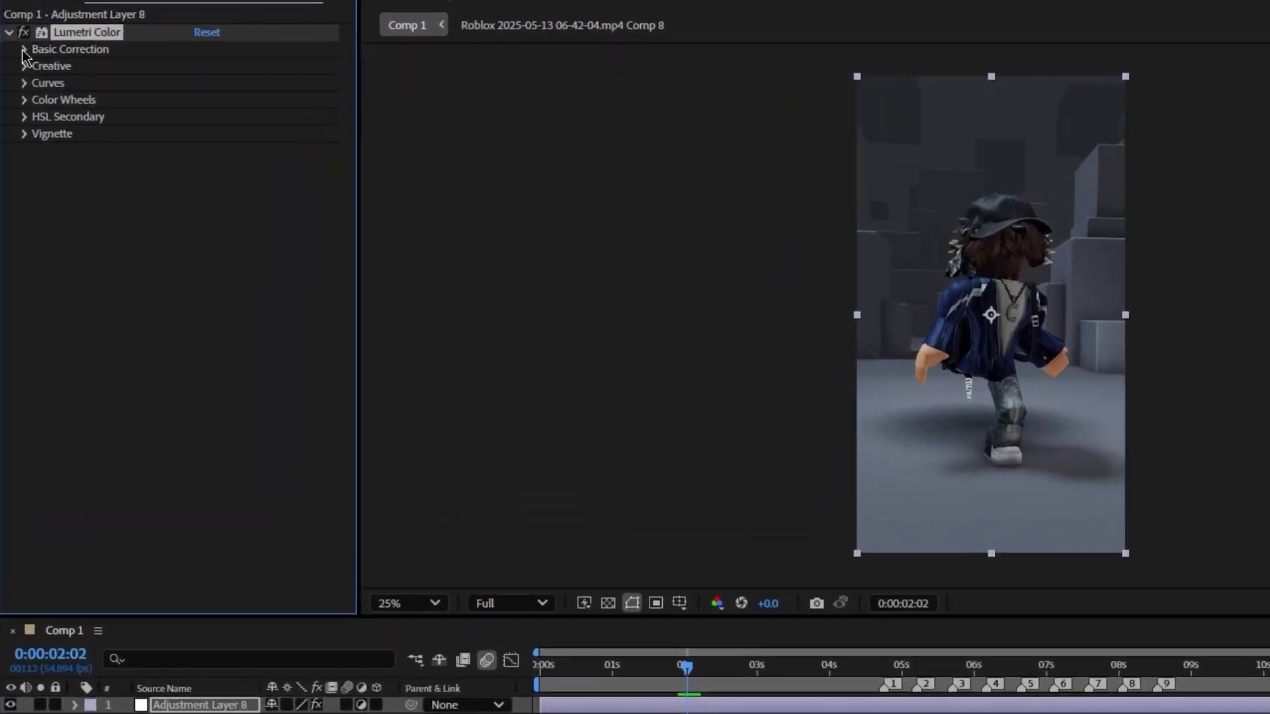
pyautogui.click(53, 79)
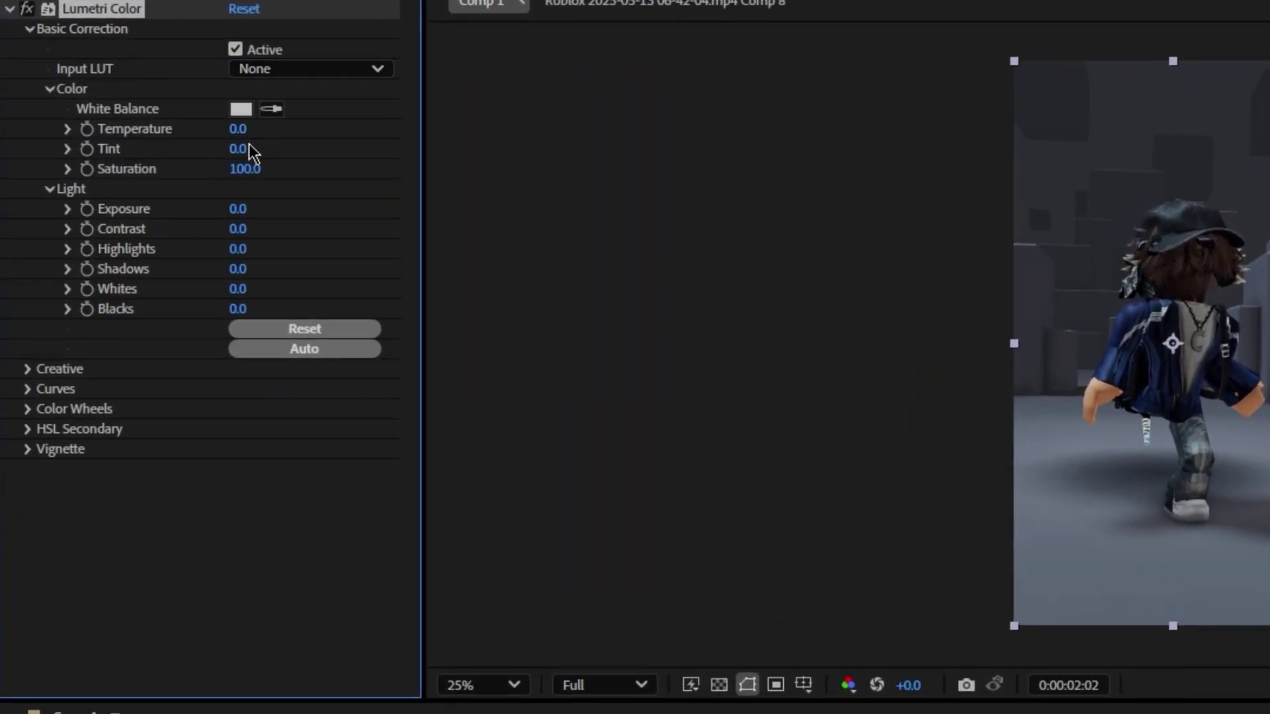
# Step: In Basic Correction, set Saturation to 120, shift Temperature cooler, raise Exposure slightly and adjust Contrast
pyautogui.click(243, 174)
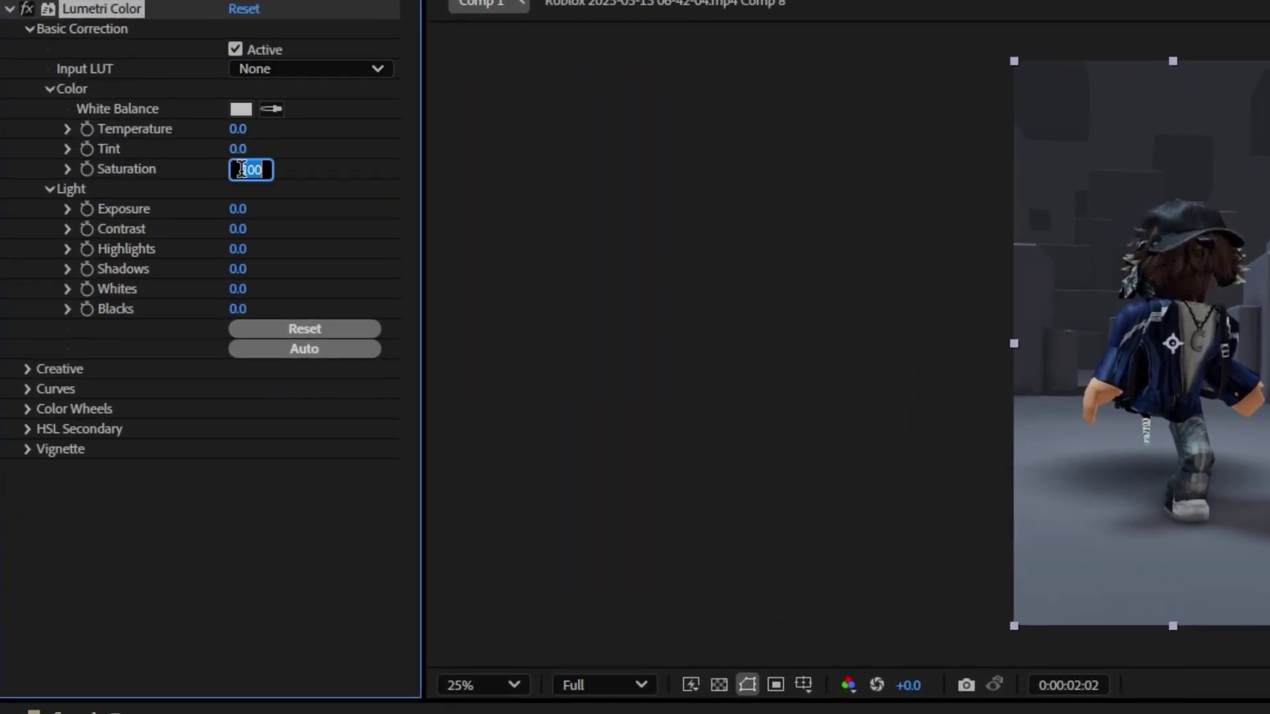
pyautogui.write('120')
pyautogui.press('Return')
pyautogui.moveTo(236, 128); pyautogui.dragTo(222, 127)
pyautogui.moveTo(240, 210); pyautogui.dragTo(243, 210)
pyautogui.moveTo(236, 229)
pyautogui.mouseDown()
pyautogui.moveTo(218, 238)
pyautogui.moveTo(276, 238)
pyautogui.moveTo(231, 246)
pyautogui.mouseUp()
# Step: Increase Sharpen in the Creative adjustments of Lumetri Color
pyautogui.click(80, 29)
pyautogui.click(60, 48)
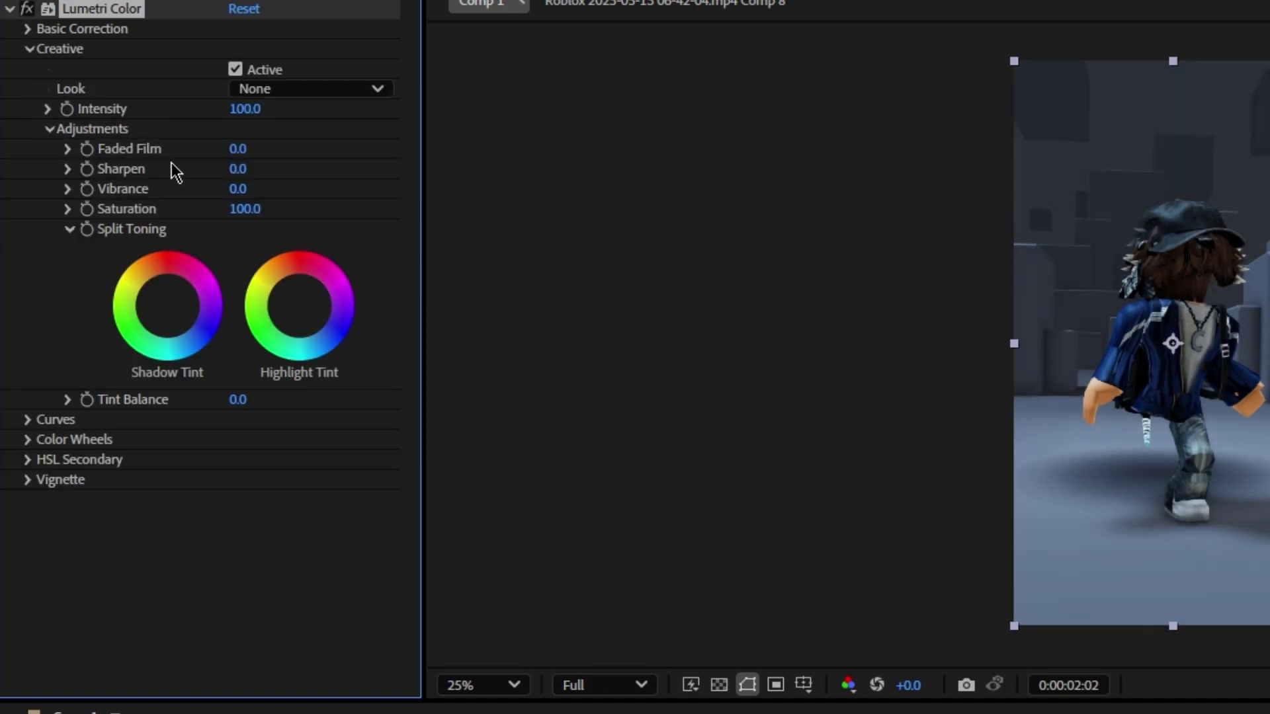
pyautogui.moveTo(234, 170); pyautogui.dragTo(257, 190)
# Step: Brighten the master RGB curve with a raised point in the highlights and a point just above the diagonal in the shadows
pyautogui.click(29, 48)
pyautogui.click(28, 69)
pyautogui.moveTo(290, 274); pyautogui.dragTo(276, 263)
pyautogui.moveTo(166, 392); pyautogui.dragTo(163, 407)
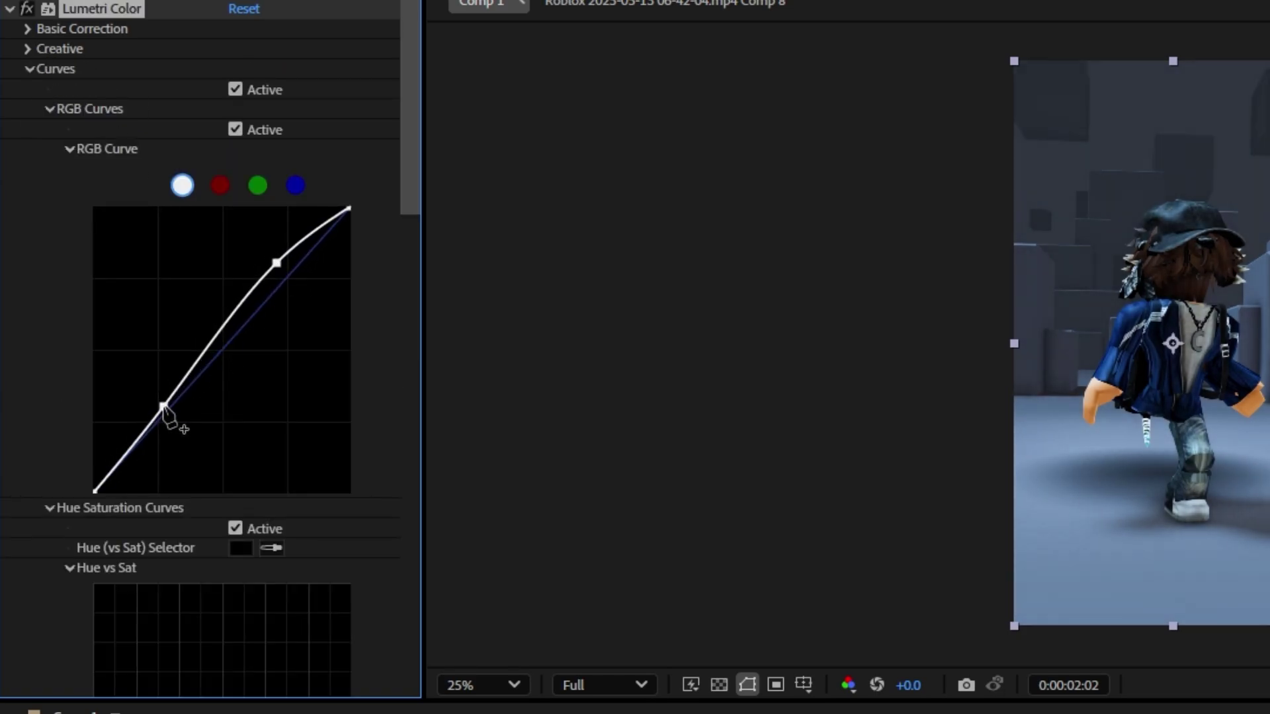
# Step: Set the Lumetri Color vignette Amount to -0.3, undoing any trial values first
pyautogui.click(28, 68)
pyautogui.click(28, 129)
pyautogui.moveTo(237, 170); pyautogui.dragTo(307, 210)
pyautogui.hotkey('ctrl', 'z')
pyautogui.hotkey('ctrl', 'z')
pyautogui.hotkey('ctrl', 'z')
pyautogui.hotkey('ctrl', 'z')
pyautogui.moveTo(240, 170); pyautogui.dragTo(203, 173)
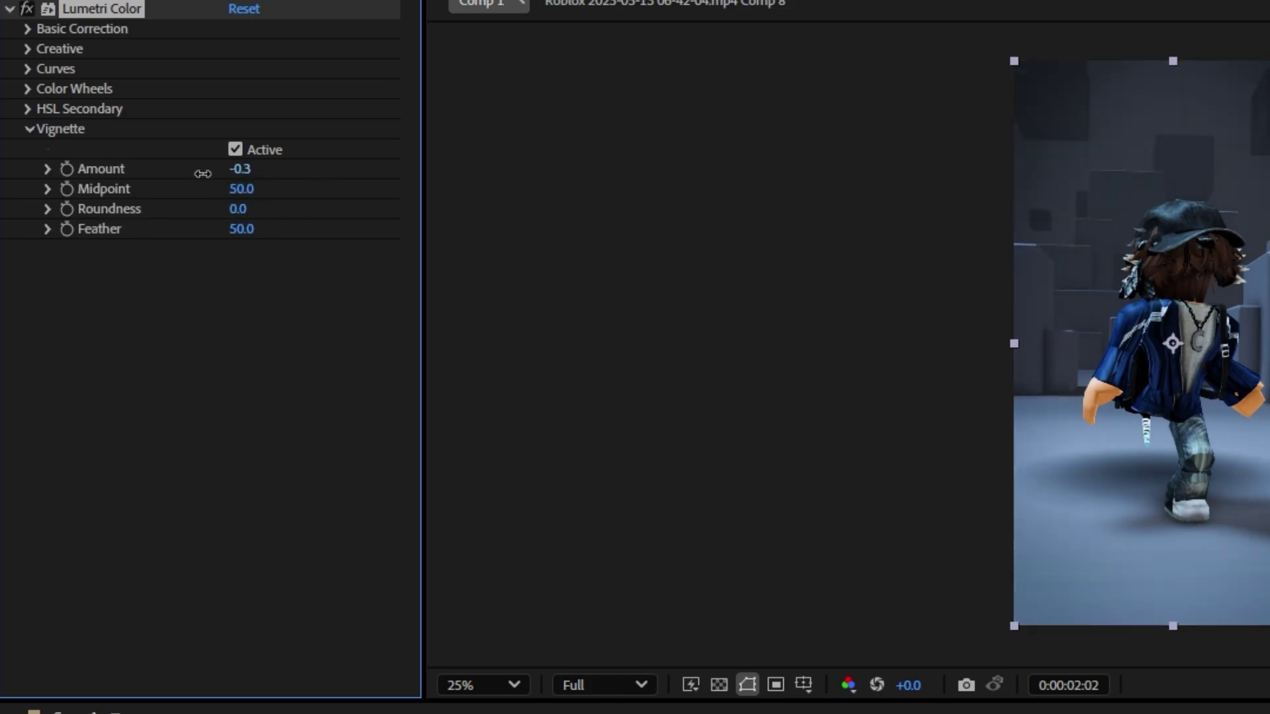
# Step: Preview the grade, split the Lumetri adjustment layer at 0:00:04:41 and delete the part before the split
pyautogui.click(605, 713)
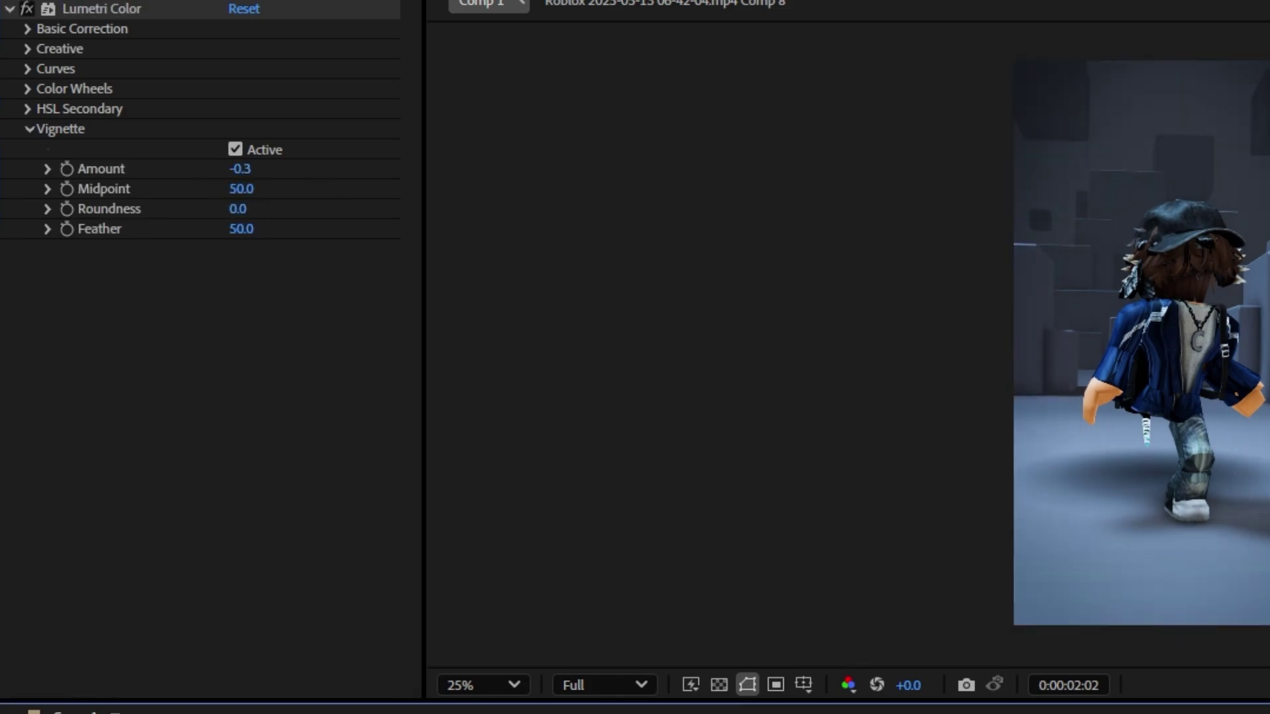
pyautogui.press('space')
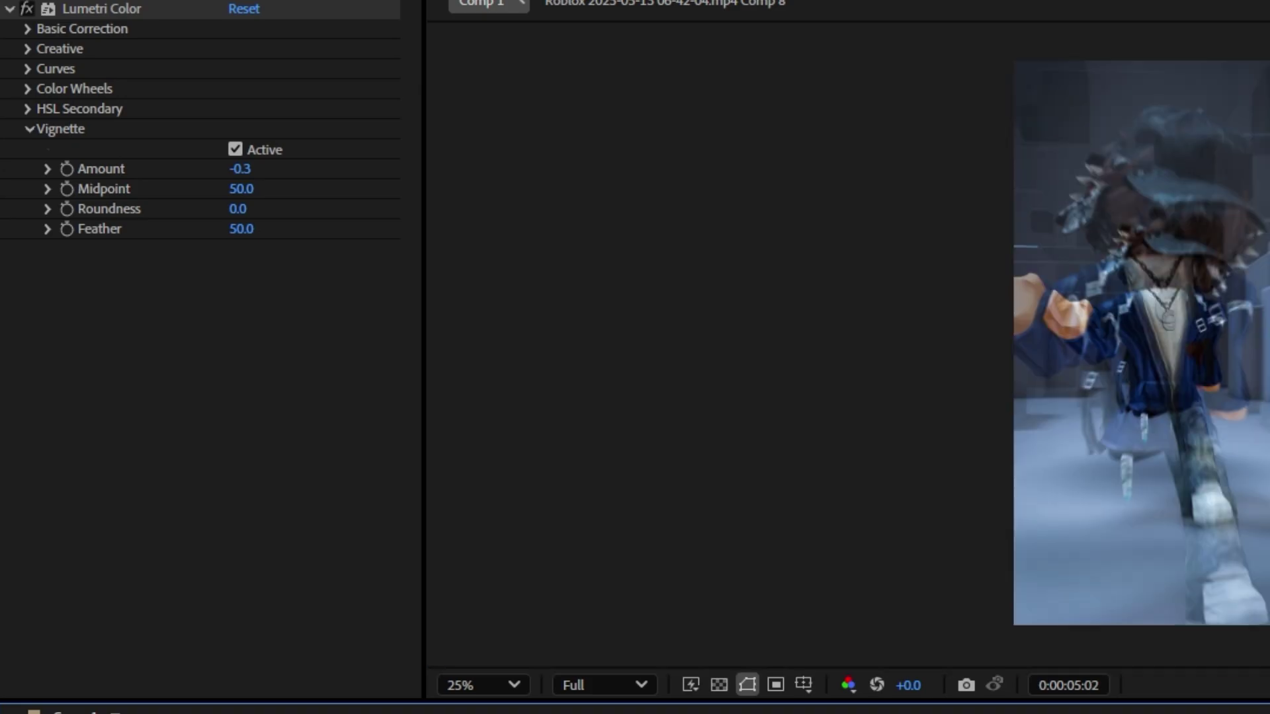
pyautogui.click(1172, 343)
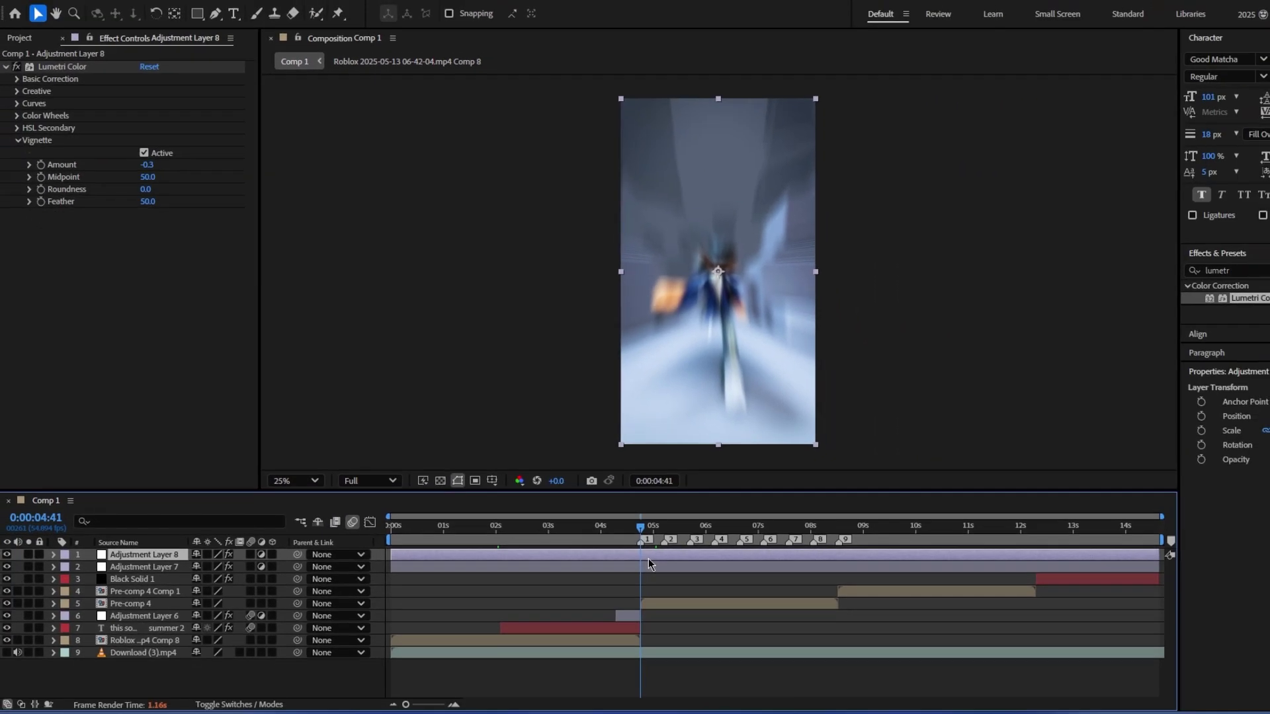
pyautogui.click(633, 567)
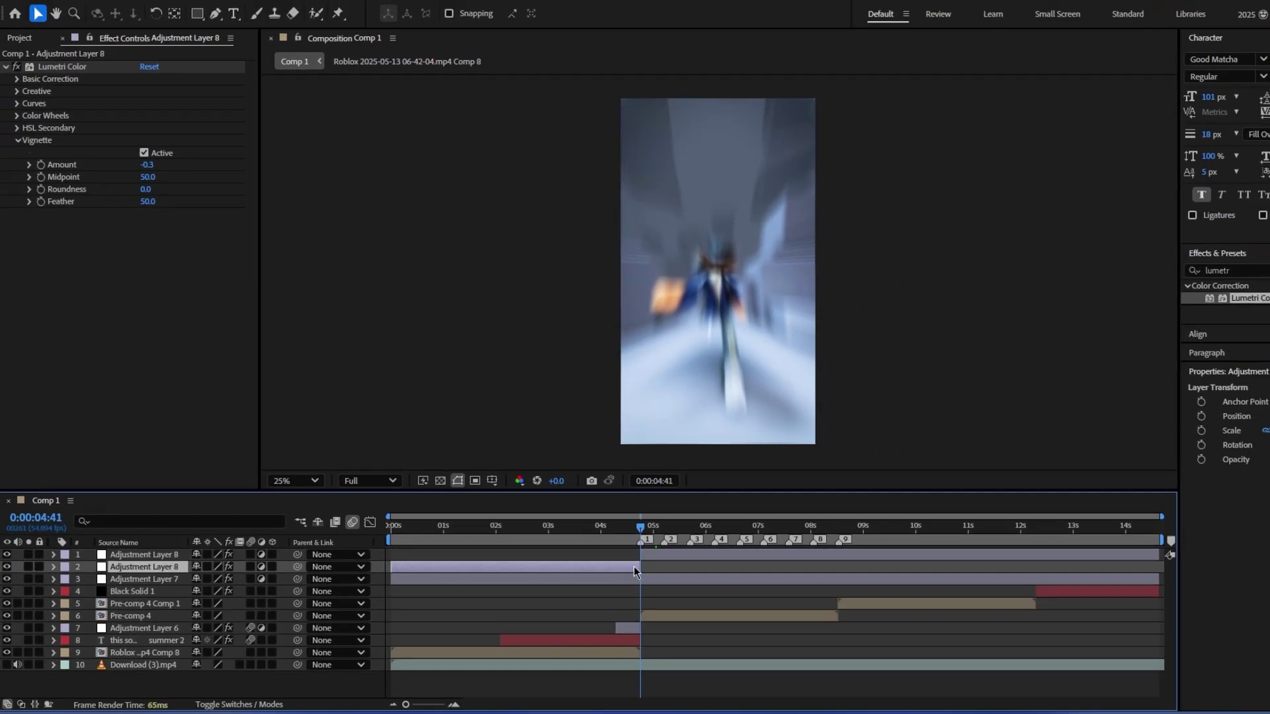
# Step: Compare frames before and after the start of the color grade, and set the composition preview resolution to Half
pyautogui.click(601, 528)
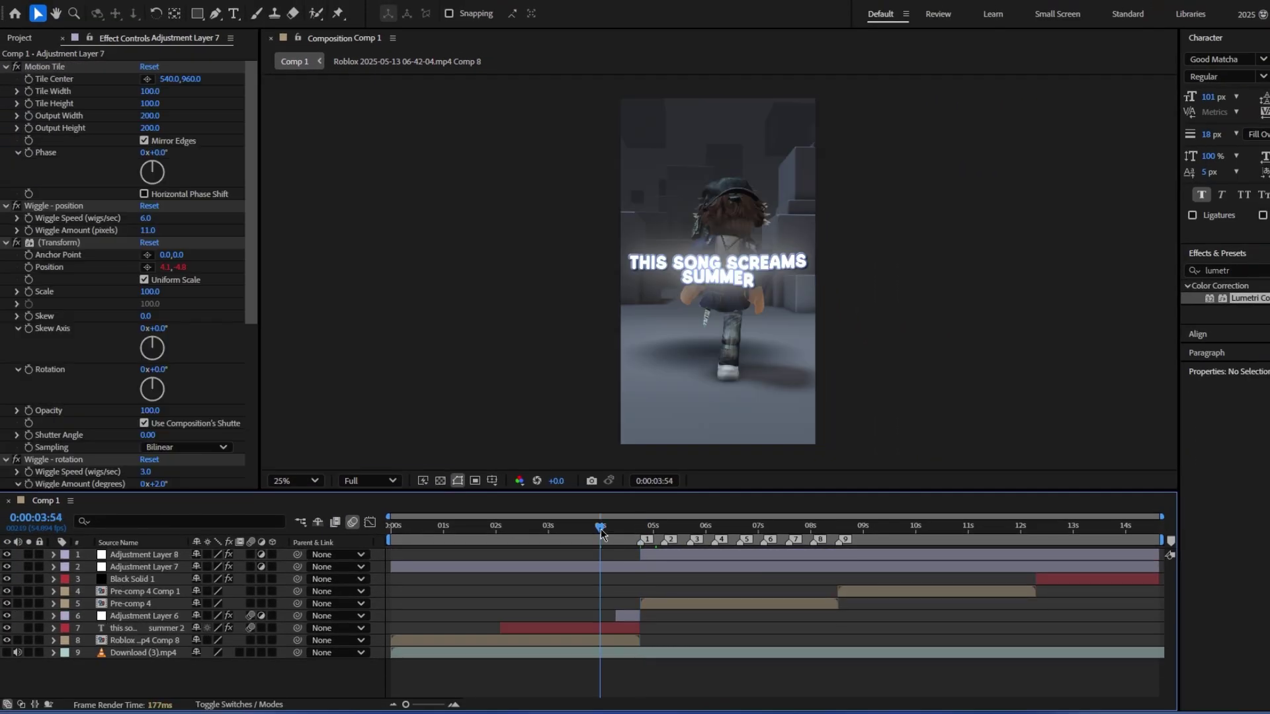
pyautogui.moveTo(601, 528); pyautogui.dragTo(627, 530)
pyautogui.click(653, 537)
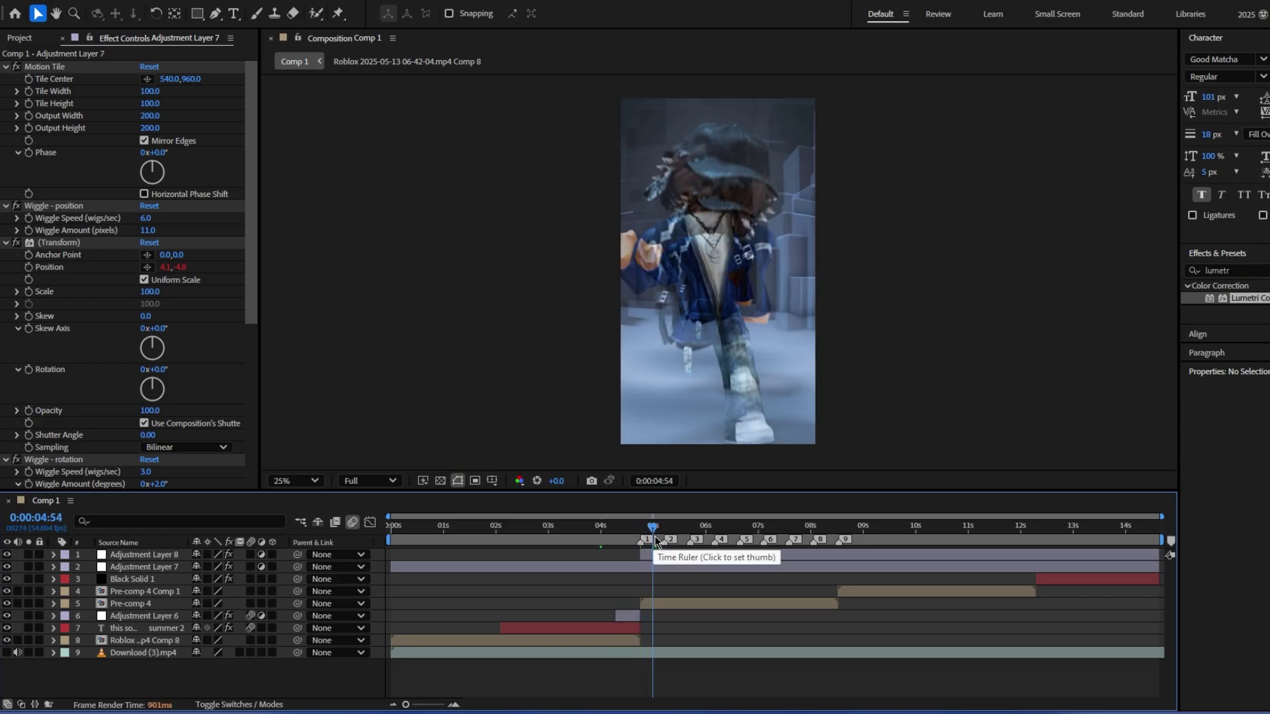
pyautogui.click(379, 486)
pyautogui.click(379, 545)
# Step: Create an adjustment layer, split it at the start of Pre-comp 4 (0:00:04:41) and delete the earlier part
pyautogui.click(665, 601)
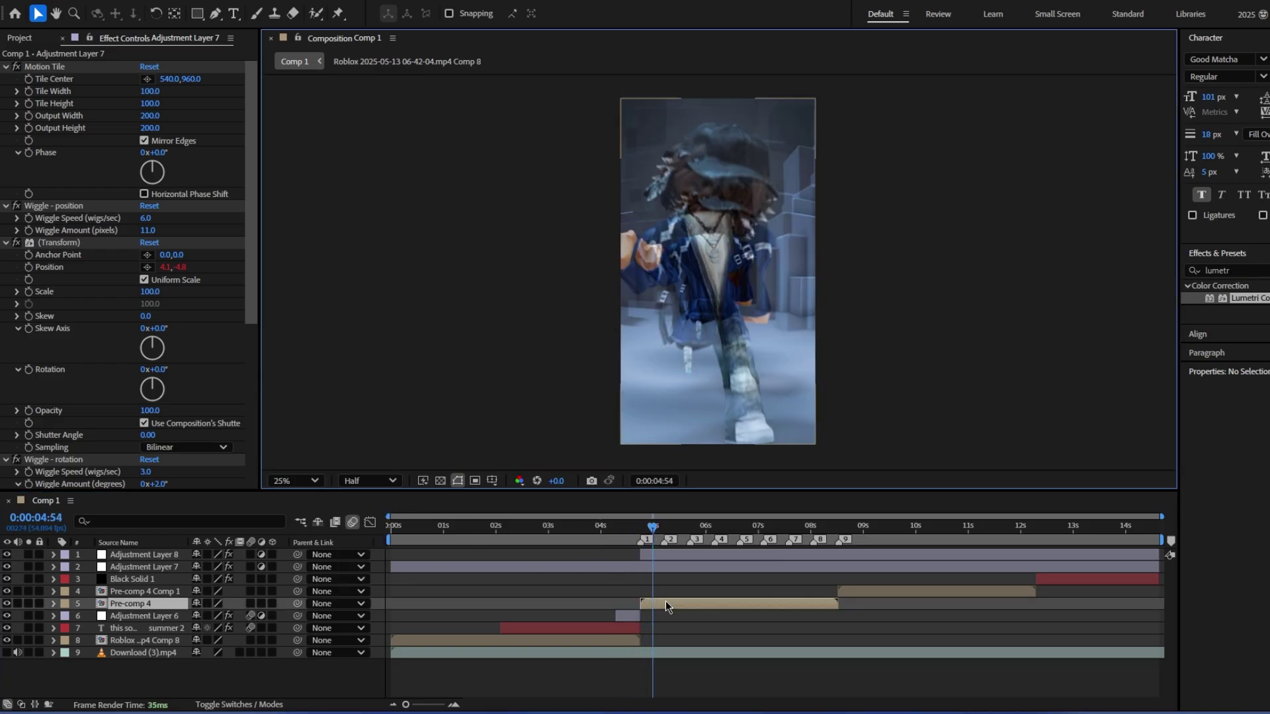
pyautogui.press('i')
pyautogui.click(137, 2)
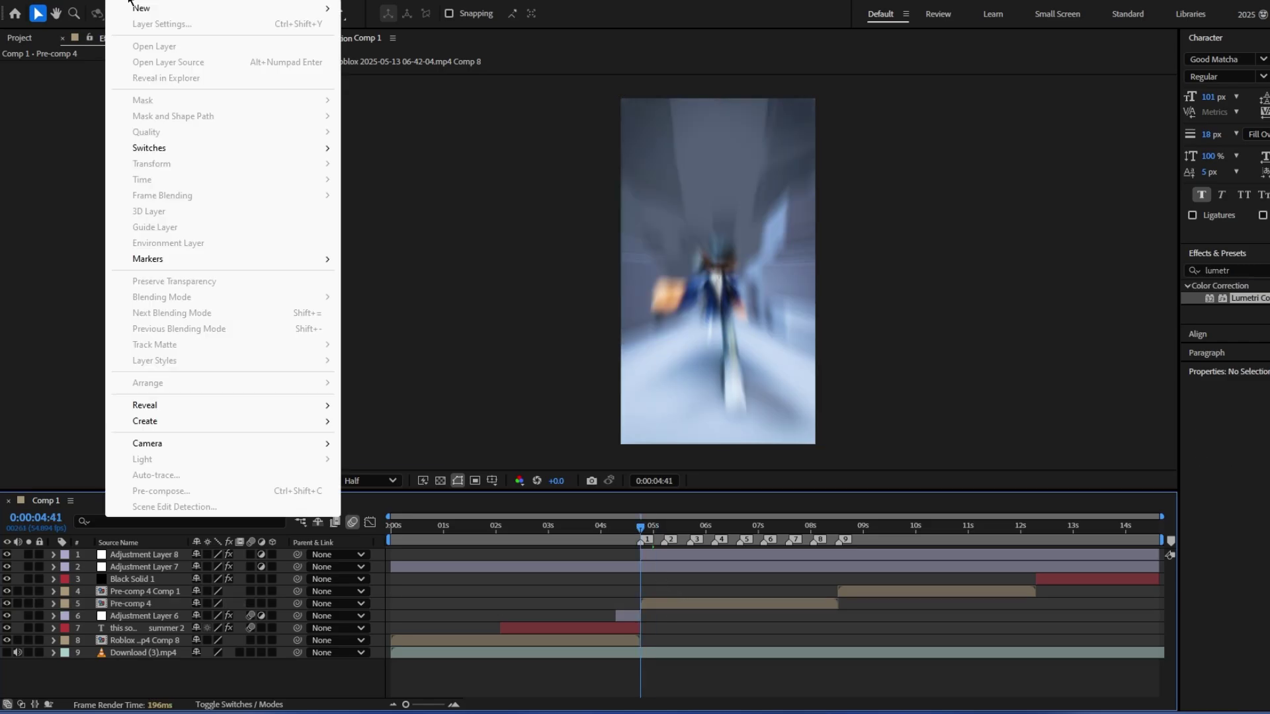
pyautogui.moveTo(278, 8)
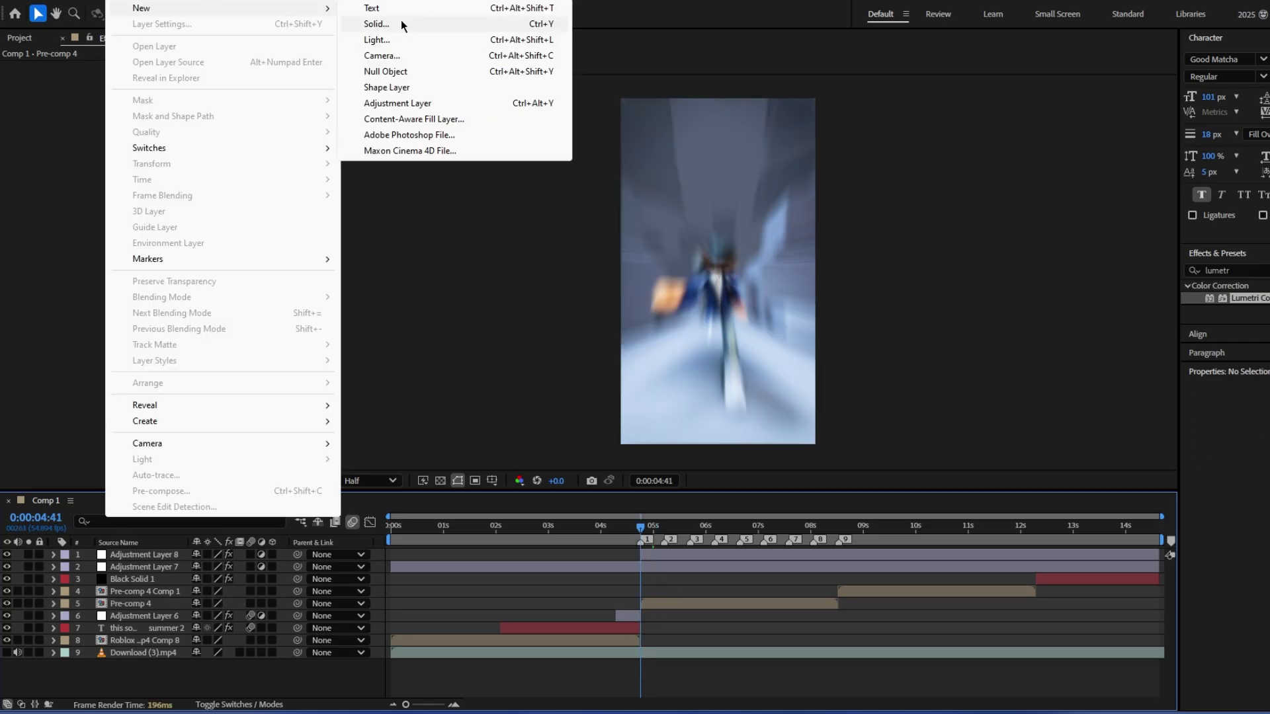
pyautogui.click(397, 104)
pyautogui.hotkey('ctrl', 'shift', 'd')
pyautogui.click(628, 569)
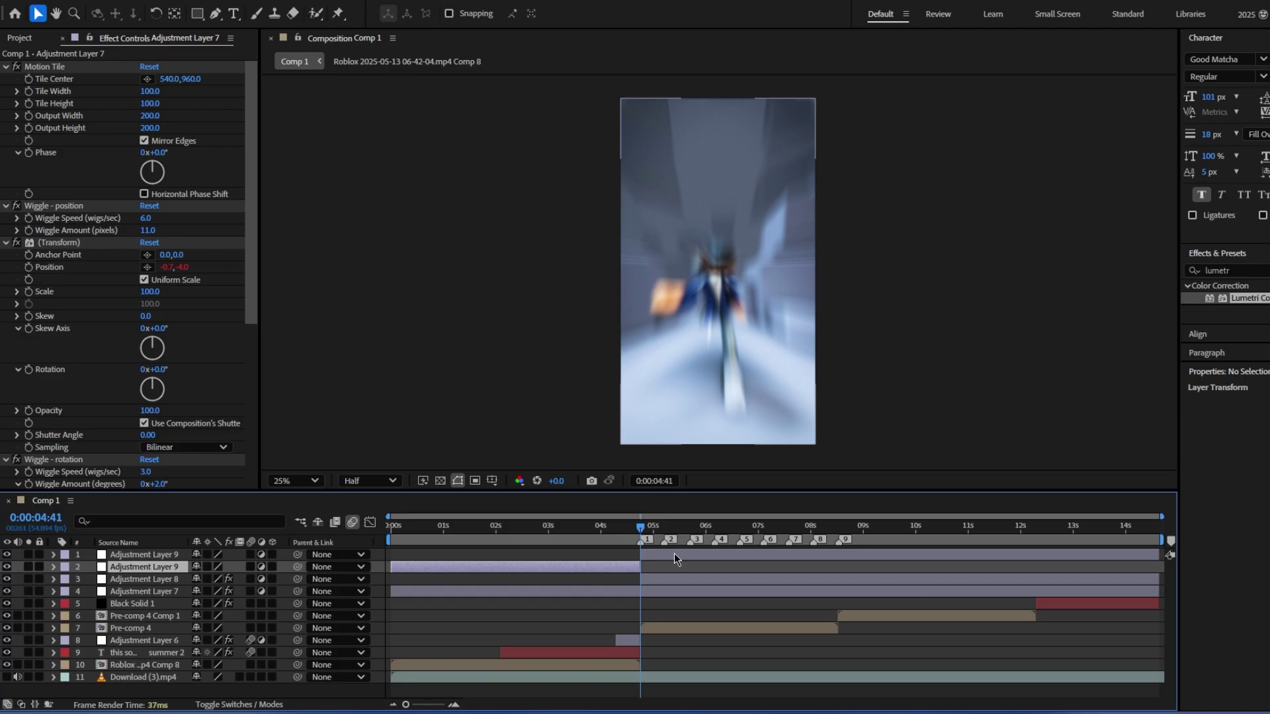
pyautogui.press('Delete')
# Step: Apply Gradient Ramp to the new trimmed adjustment layer and set its ramp shape to Radial Ramp
pyautogui.click(674, 554)
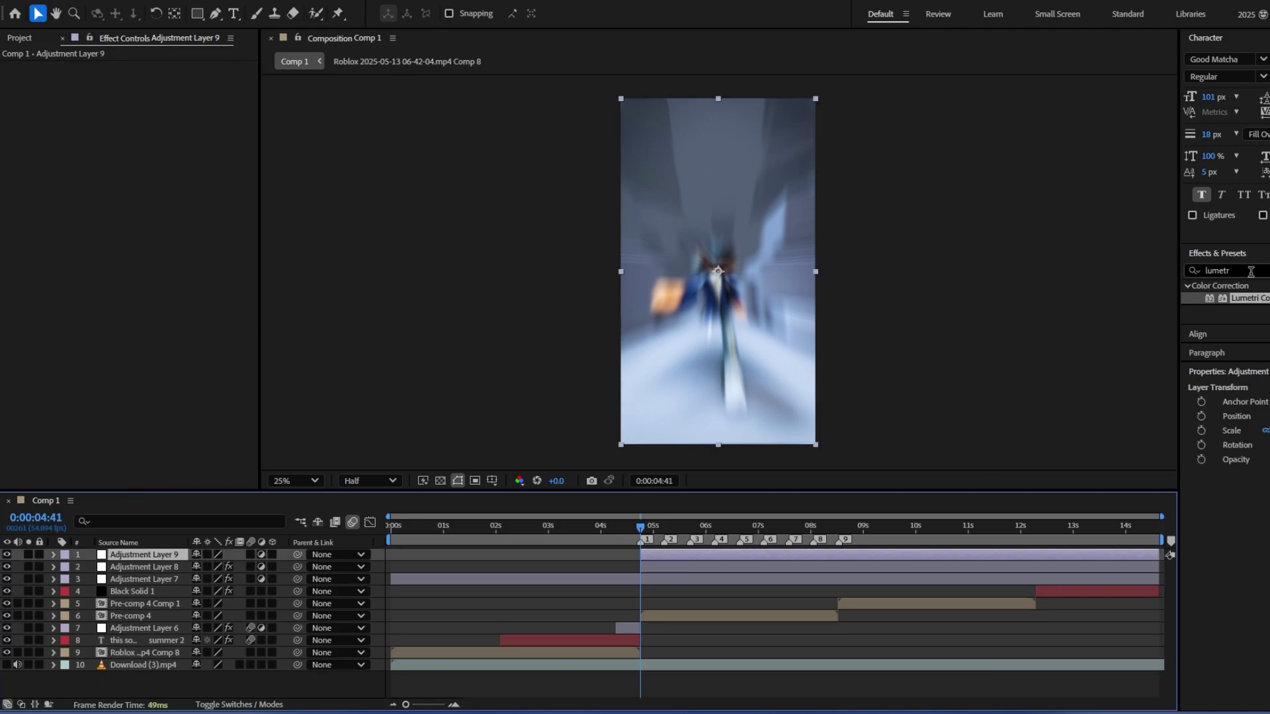
pyautogui.click(1224, 271)
pyautogui.write('grad')
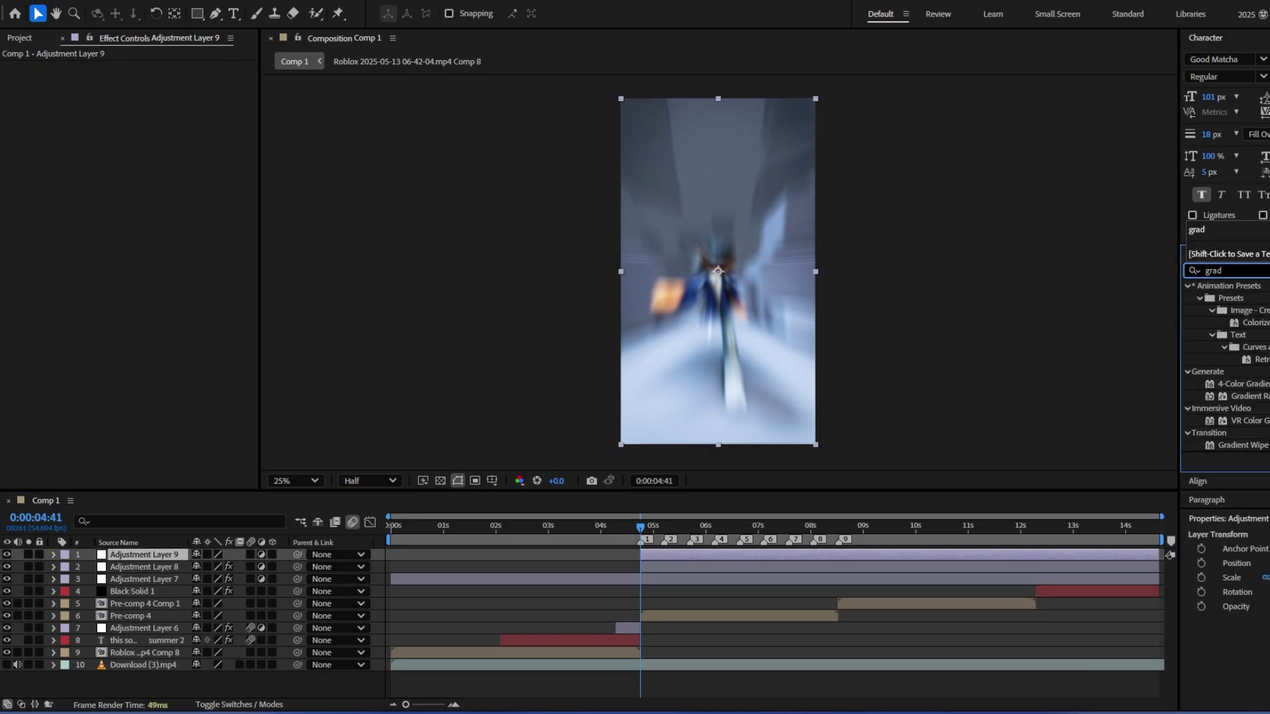
pyautogui.doubleClick(1244, 396)
pyautogui.click(214, 167)
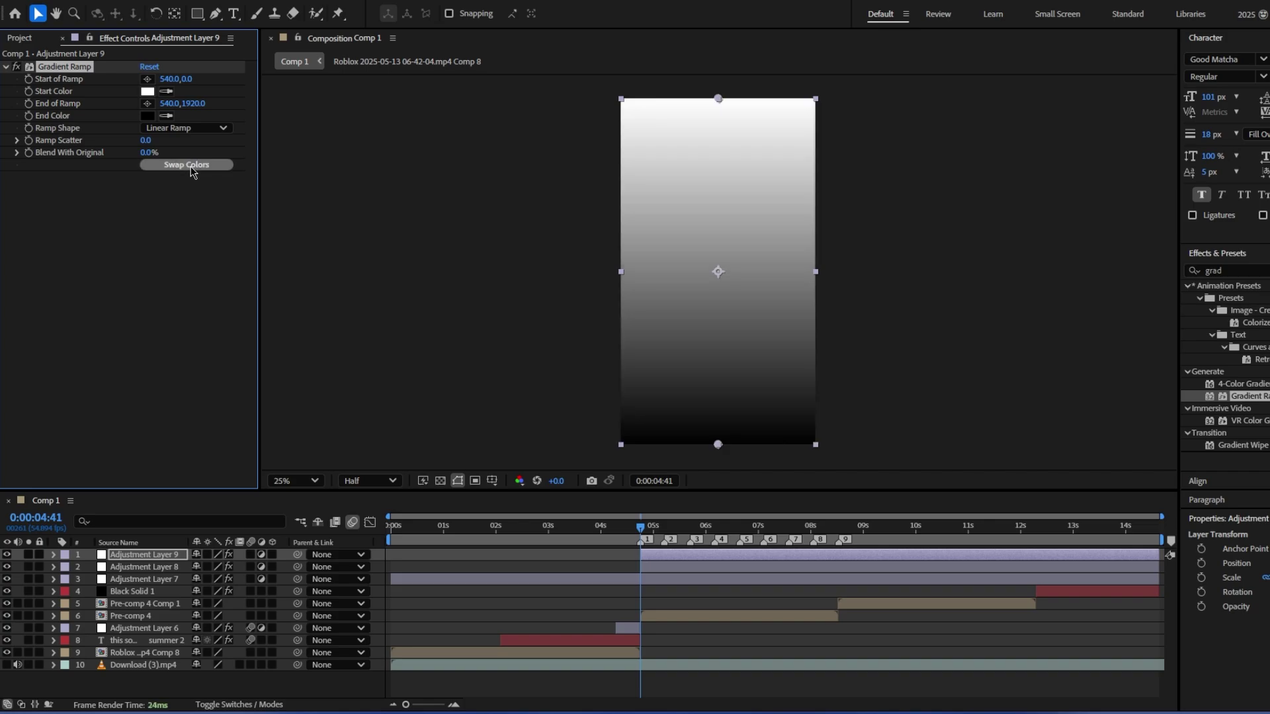
pyautogui.click(185, 128)
pyautogui.click(198, 159)
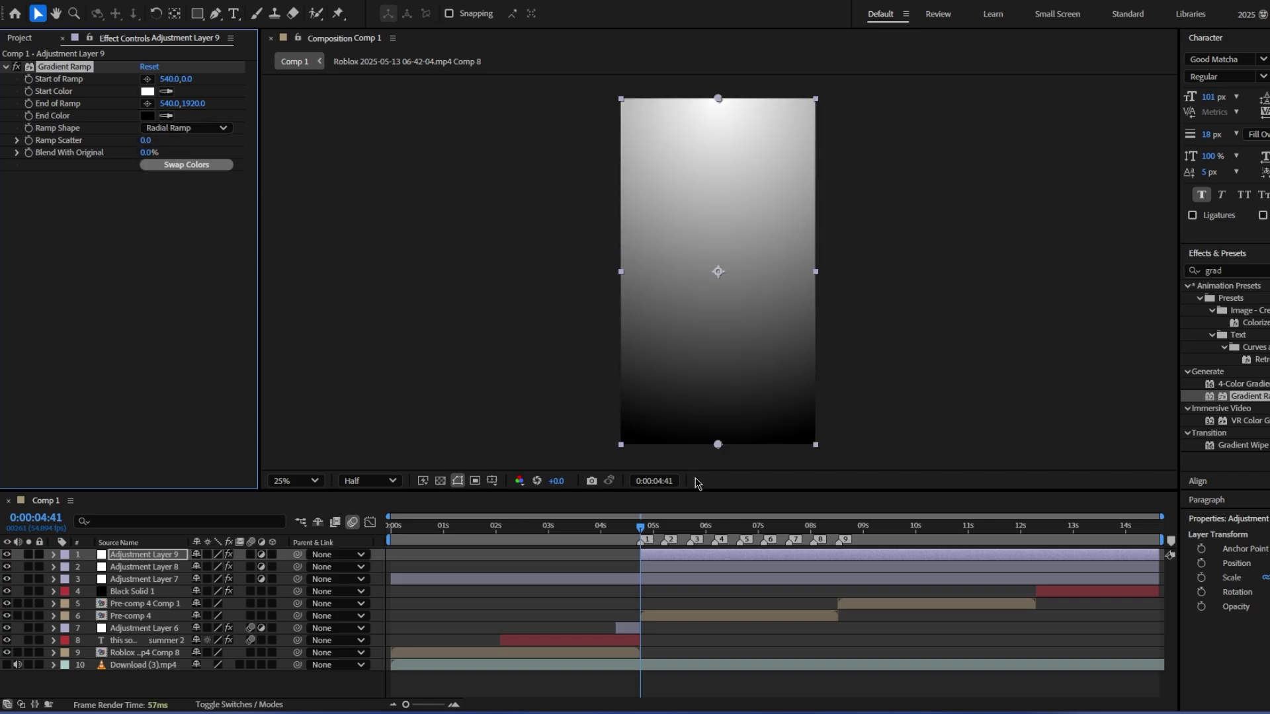
# Step: Change the gradient layer's blending mode so the ramp tints the footage, and check it around 0:00:06:29
pyautogui.rightClick(676, 553)
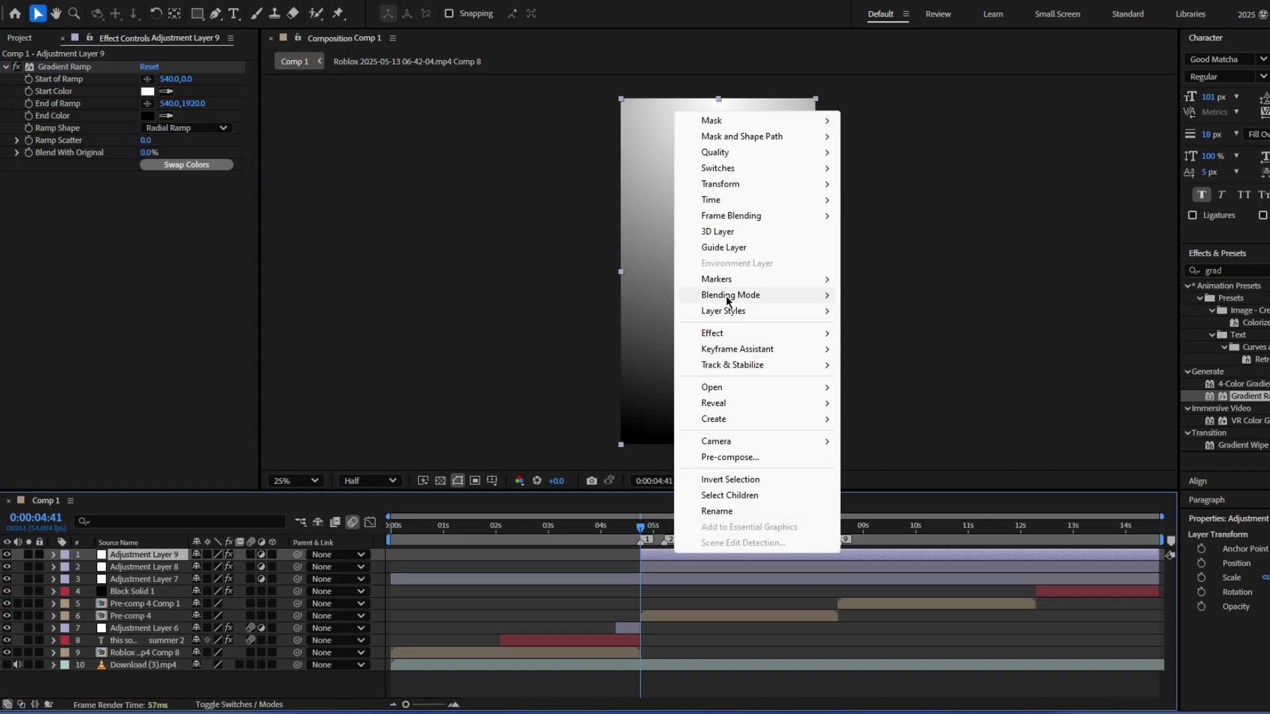
pyautogui.moveTo(727, 301)
pyautogui.click(879, 471)
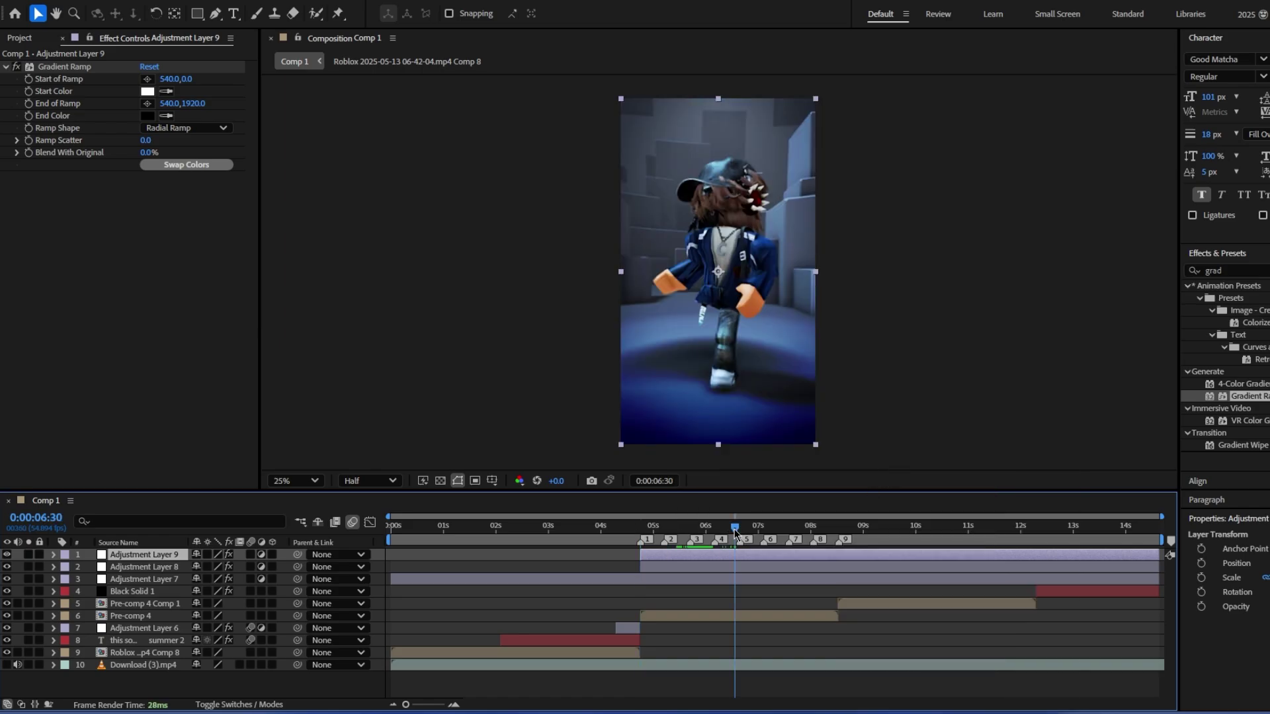
pyautogui.moveTo(735, 529); pyautogui.dragTo(734, 529)
pyautogui.click(370, 487)
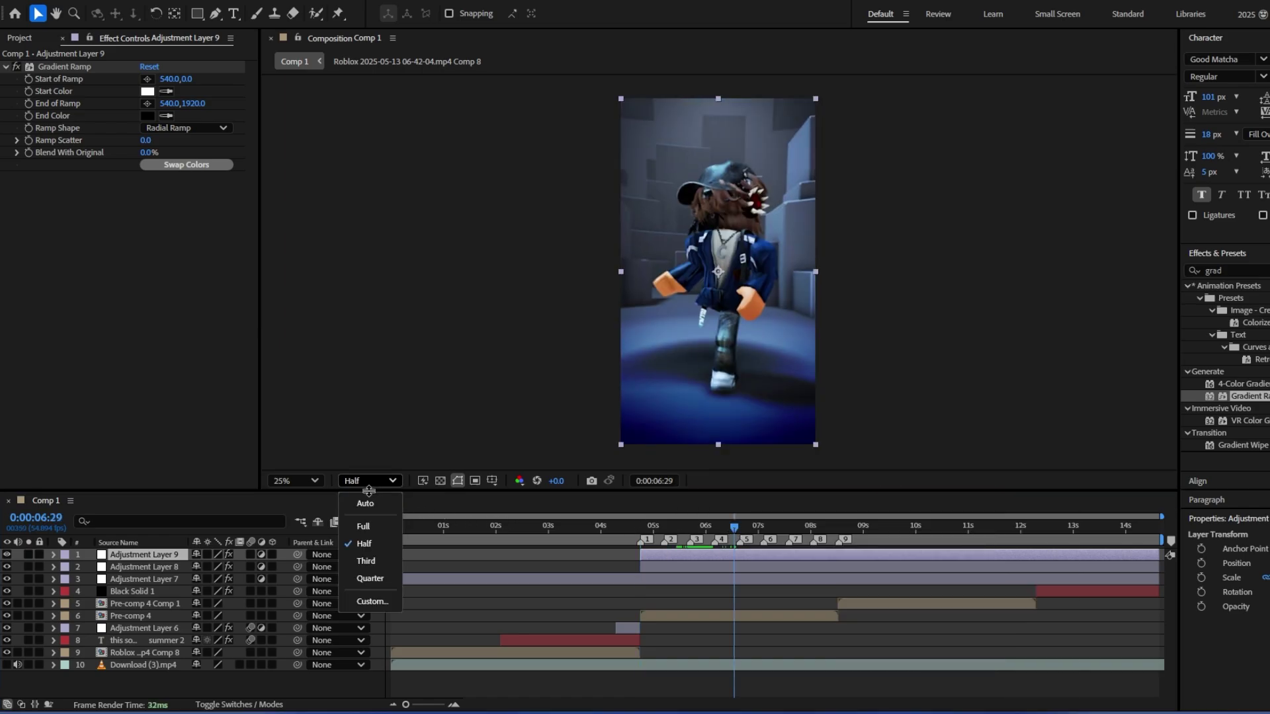
pyautogui.click(171, 219)
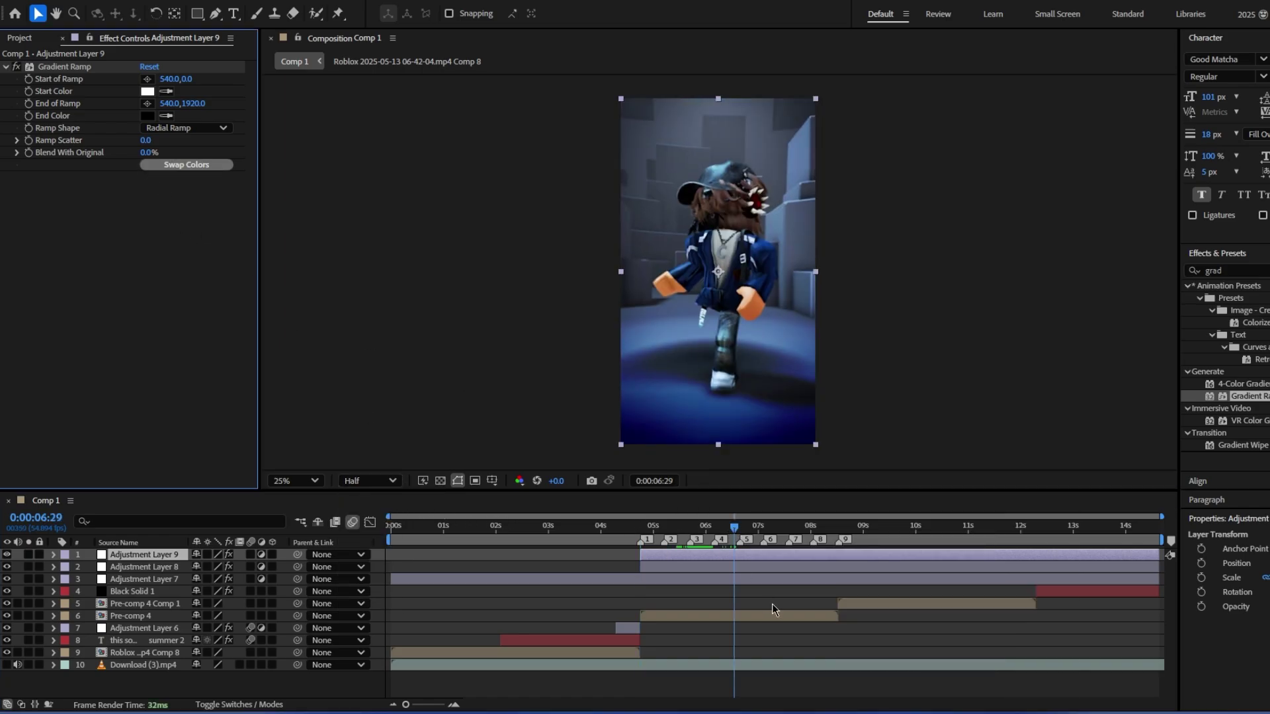
# Step: Lower the gradient adjustment layer's opacity to 58%
pyautogui.click(740, 557)
pyautogui.press('t')
pyautogui.moveTo(198, 566); pyautogui.dragTo(166, 567)
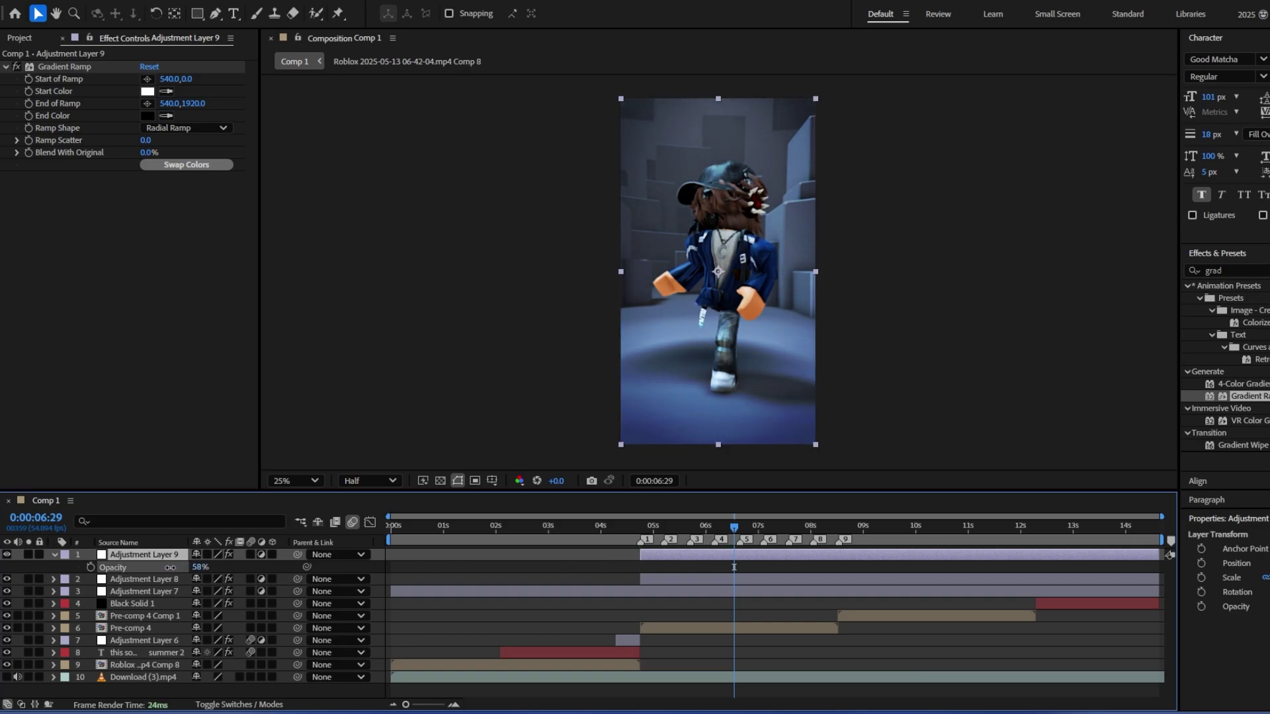
# Step: Toggle the gradient adjustment layer's visibility to compare the image with and without it, leaving it visible
pyautogui.click(6, 555)
pyautogui.click(7, 555)
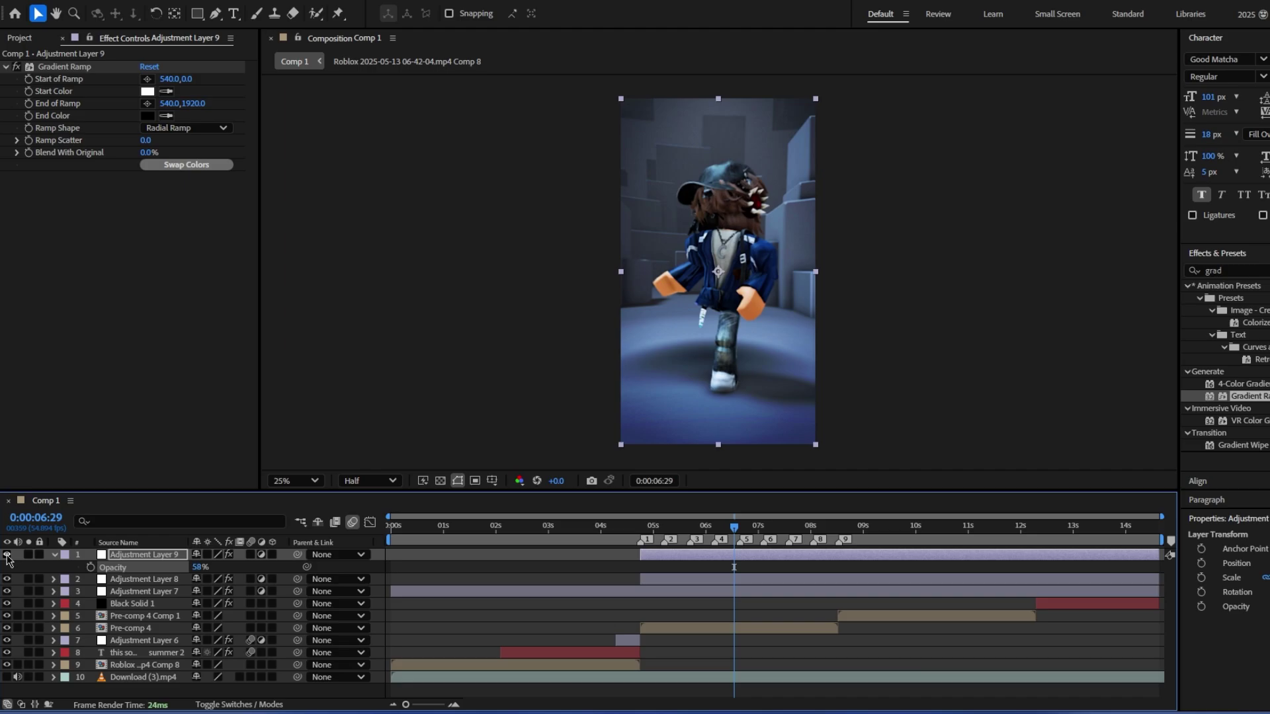
pyautogui.click(7, 556)
pyautogui.click(8, 556)
pyautogui.click(7, 556)
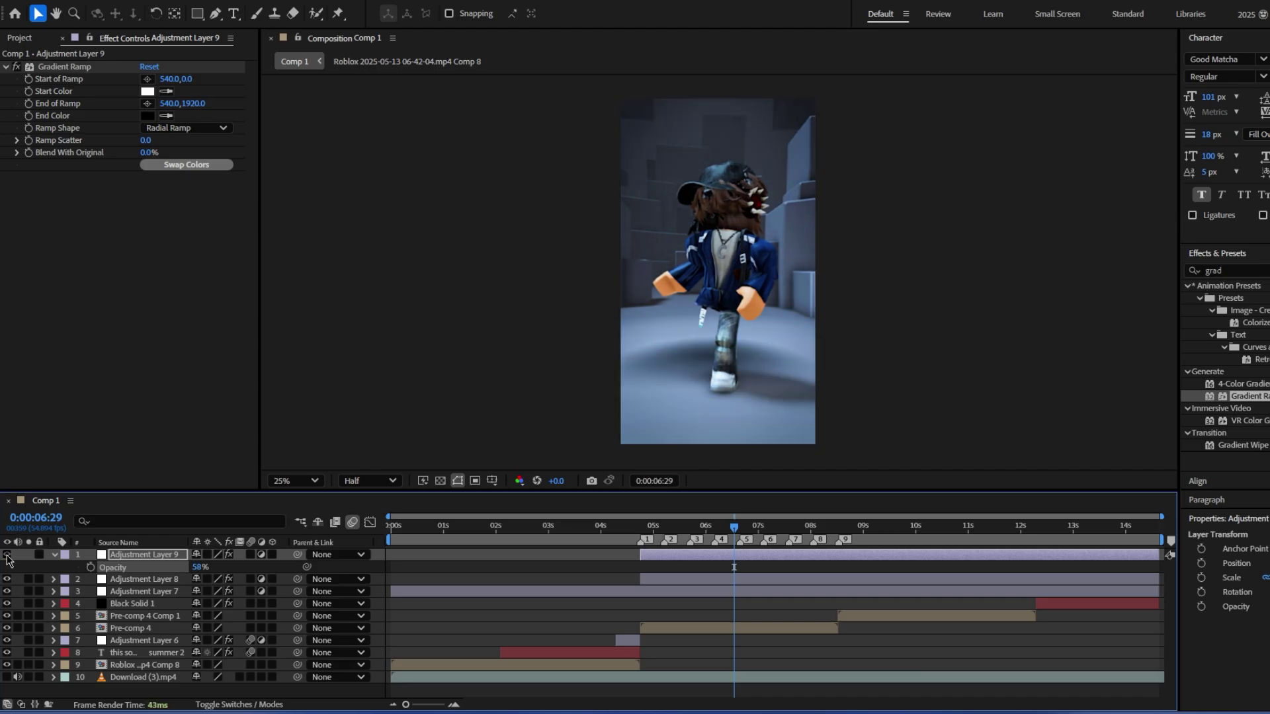
pyautogui.click(7, 556)
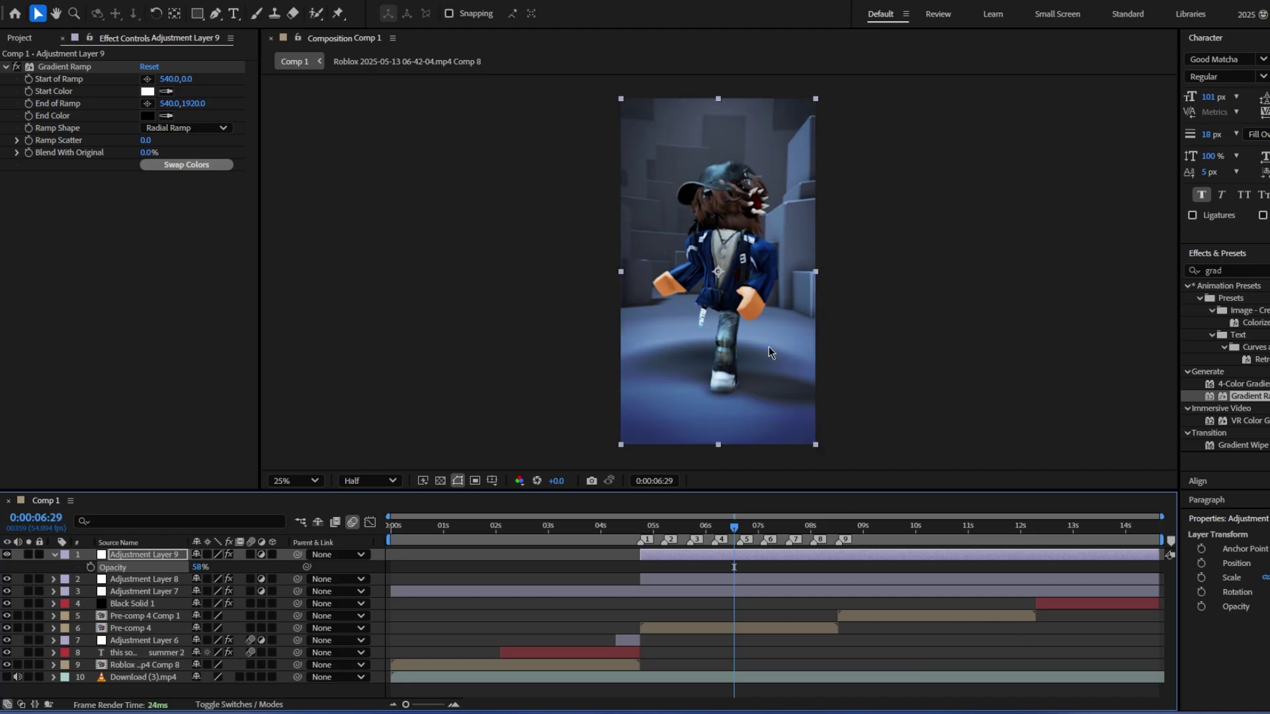
pyautogui.click(824, 645)
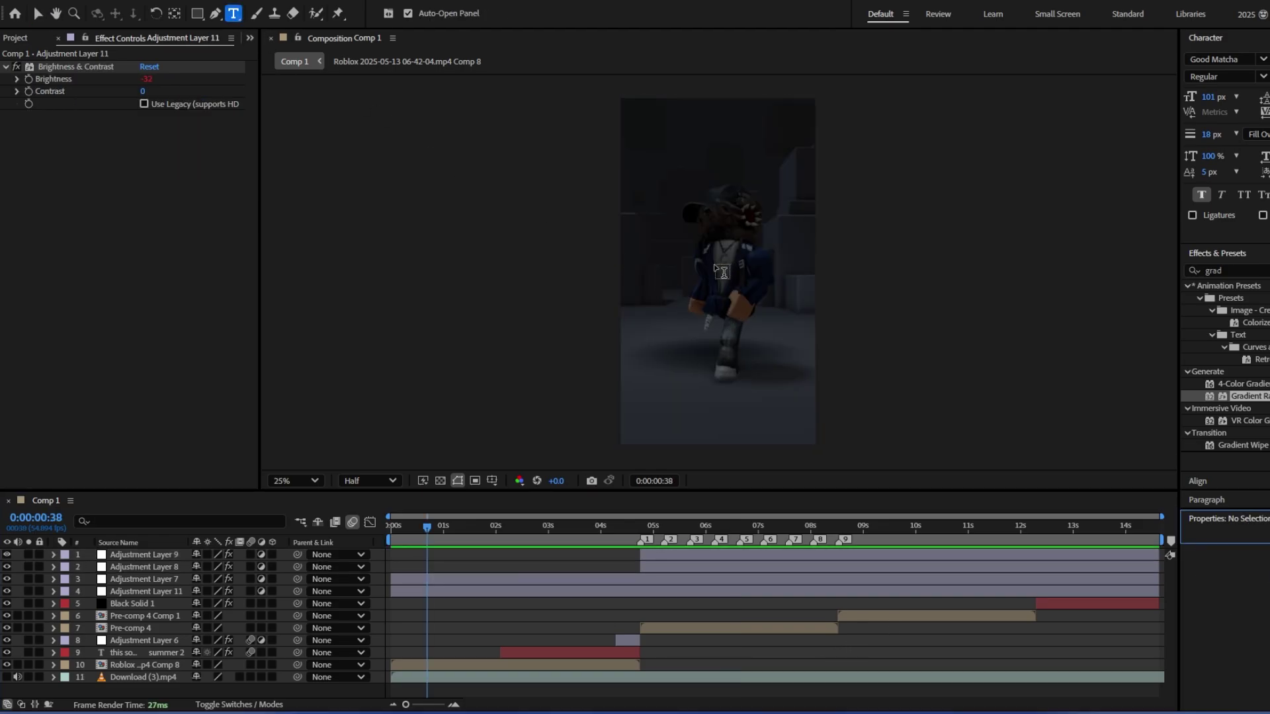
# Step: Add a text layer with the creator's username over the center of the frame at 0:00:00:38
pyautogui.click(722, 272)
pyautogui.write('clumxs')
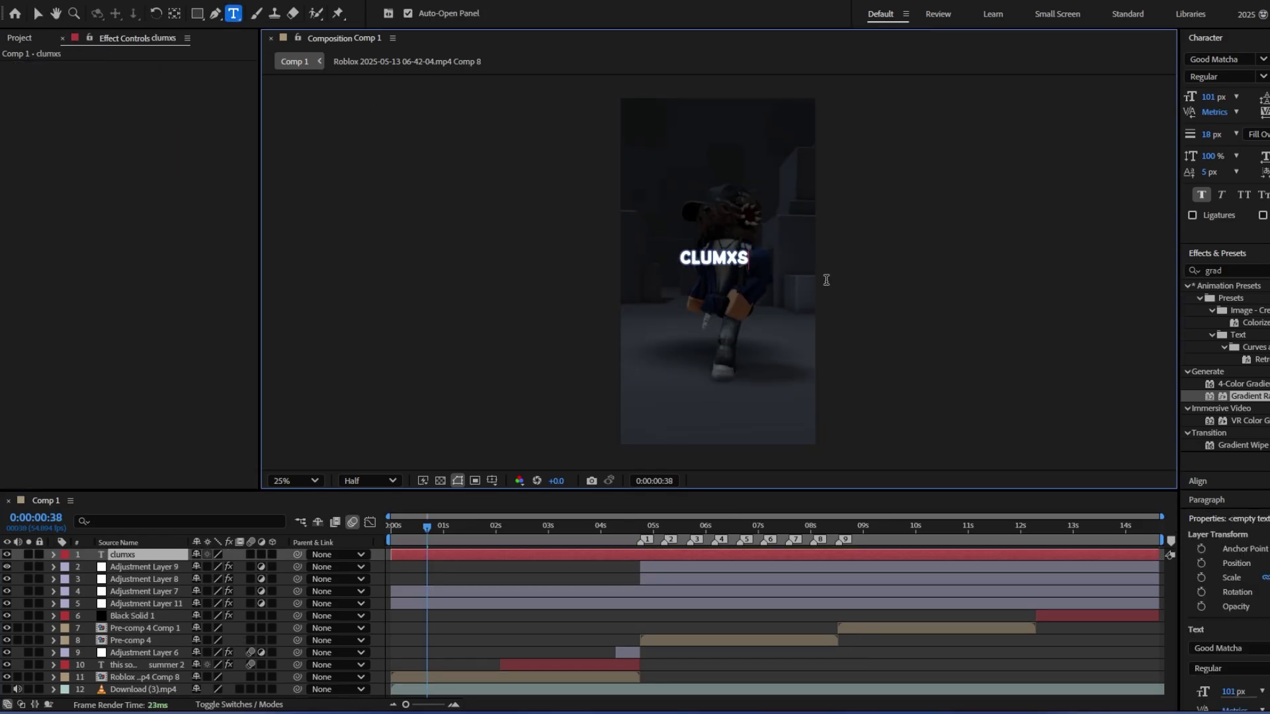
pyautogui.write('ee')
# Step: Set the username text to 50 px in the Couture Bold font
pyautogui.hotkey('ctrl', 'a')
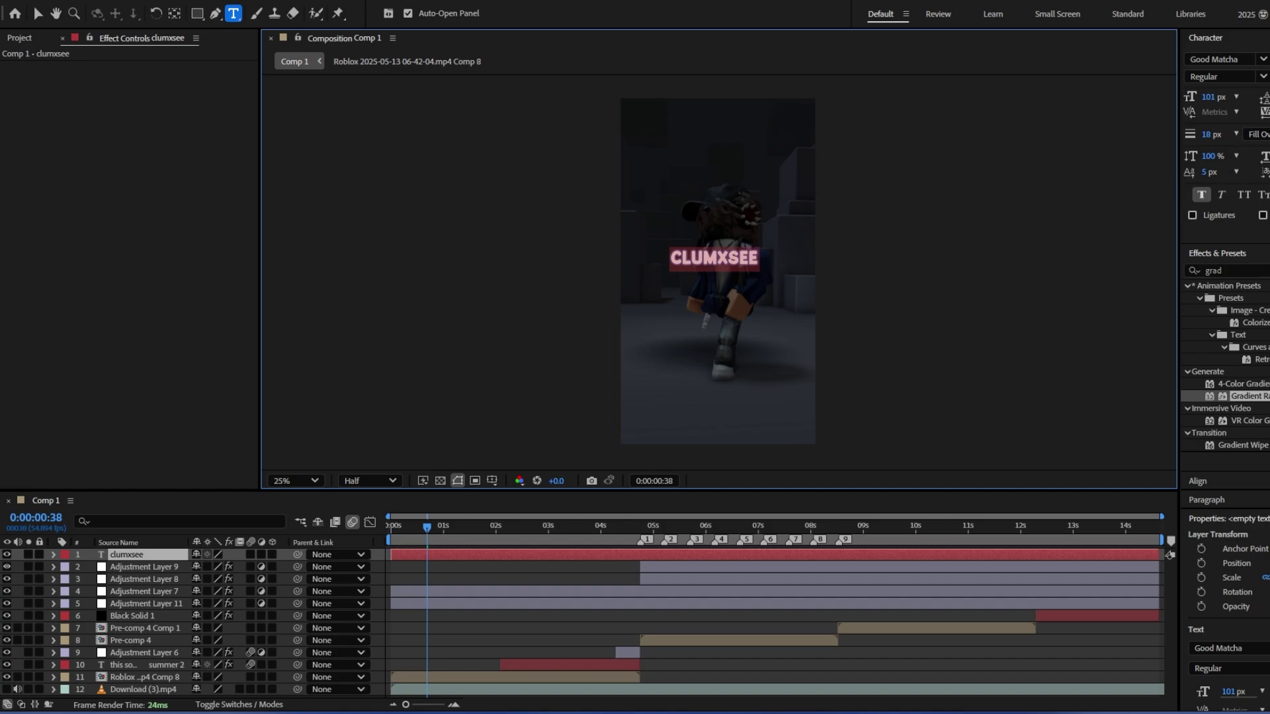
pyautogui.click(1269, 79)
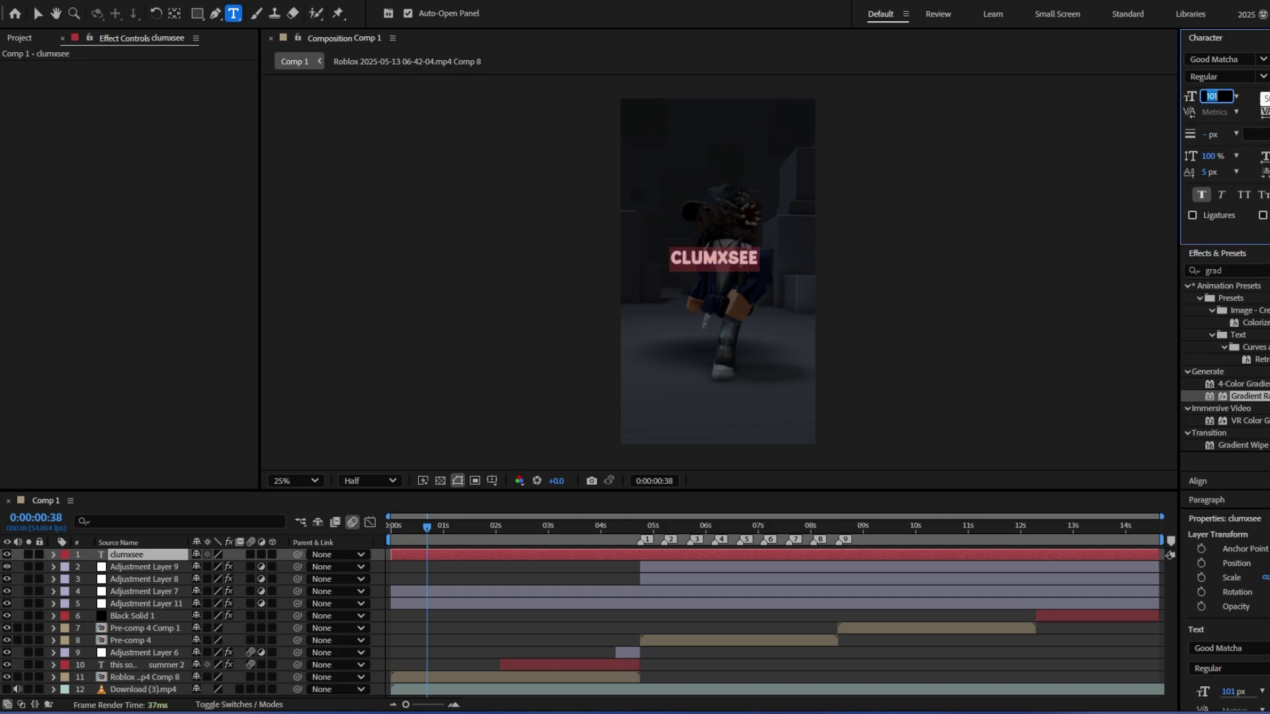
pyautogui.write('50')
pyautogui.press('Return')
pyautogui.click(1213, 65)
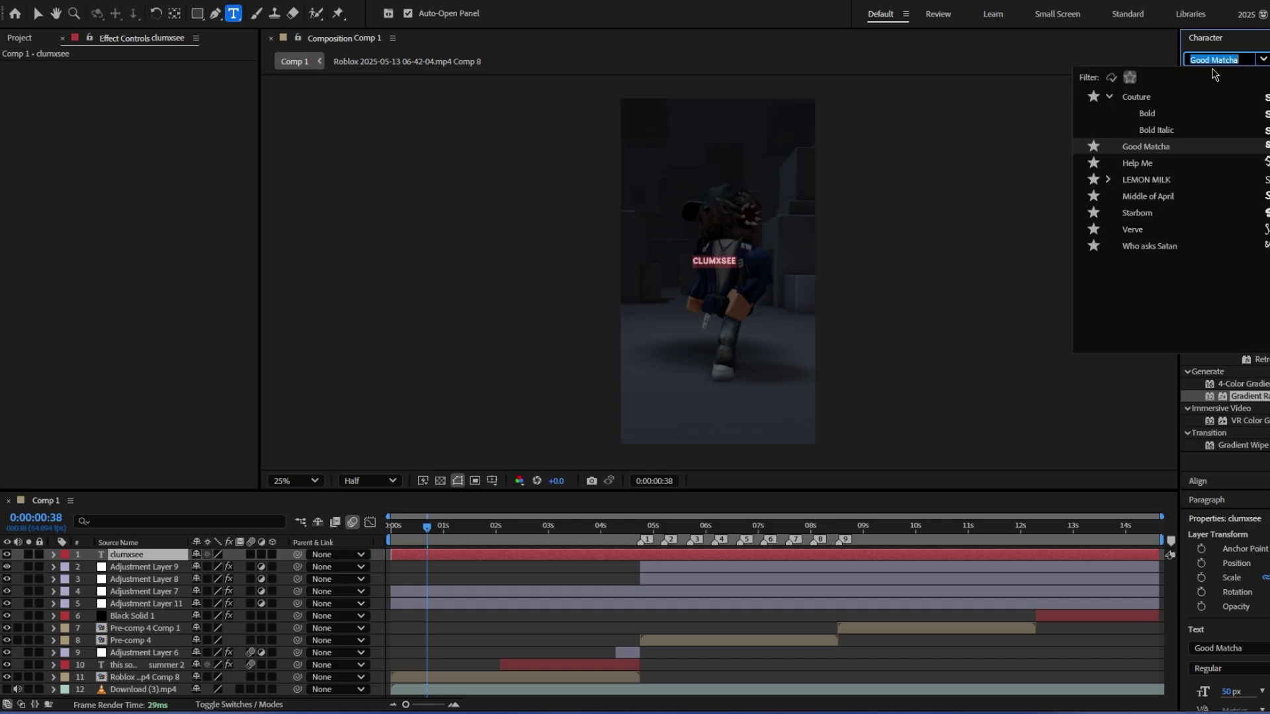
pyautogui.click(1147, 113)
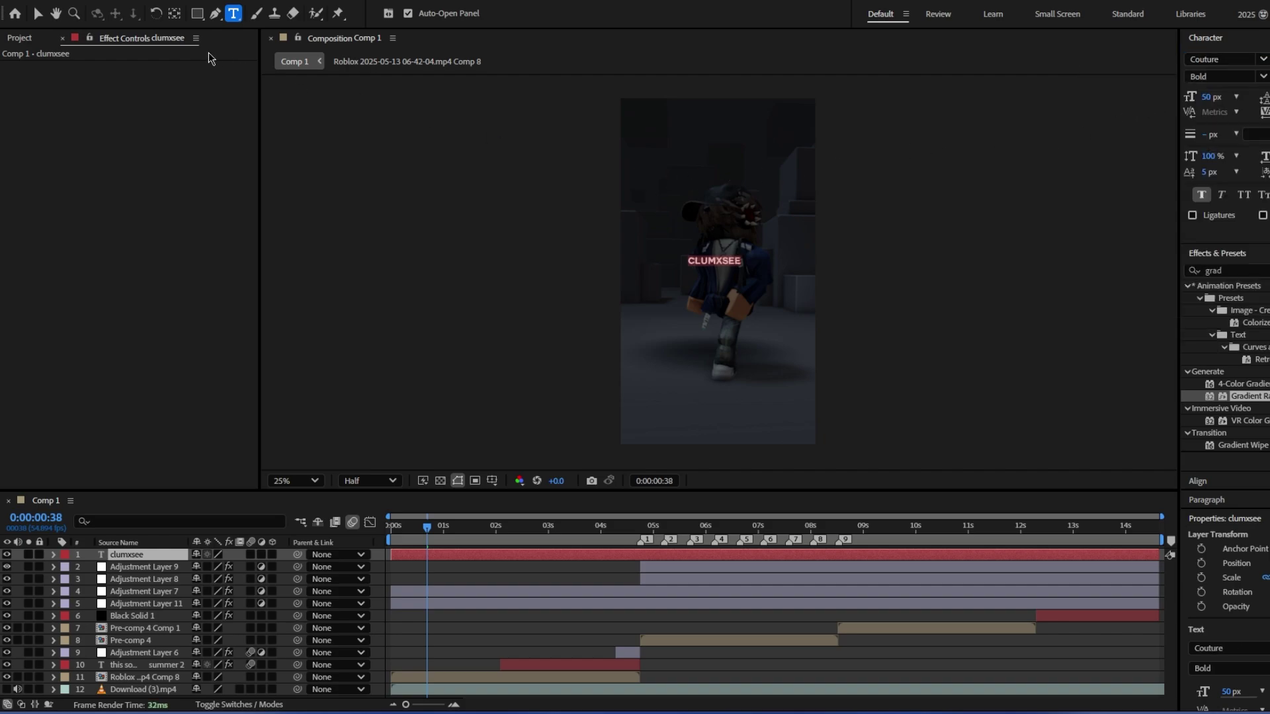
# Step: Move the username text to the lower part of the frame and center it horizontally in the composition
pyautogui.click(38, 14)
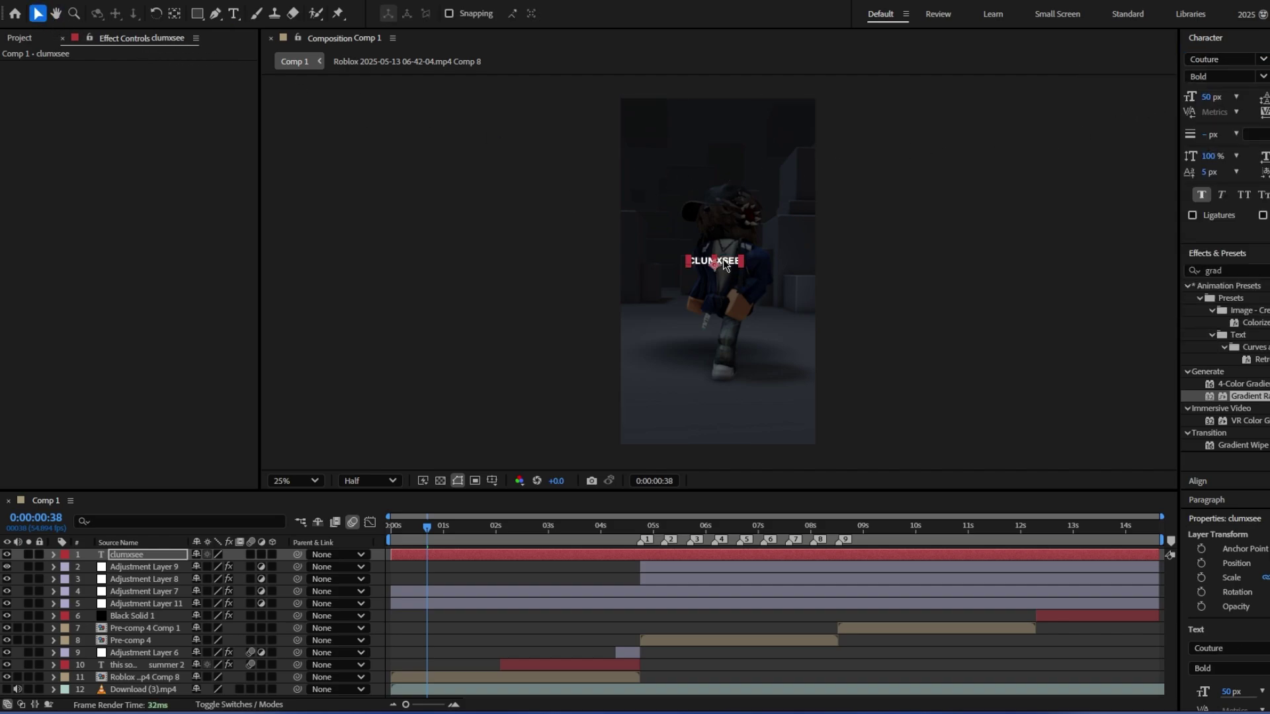
pyautogui.moveTo(724, 264); pyautogui.dragTo(728, 407)
pyautogui.click(1241, 526)
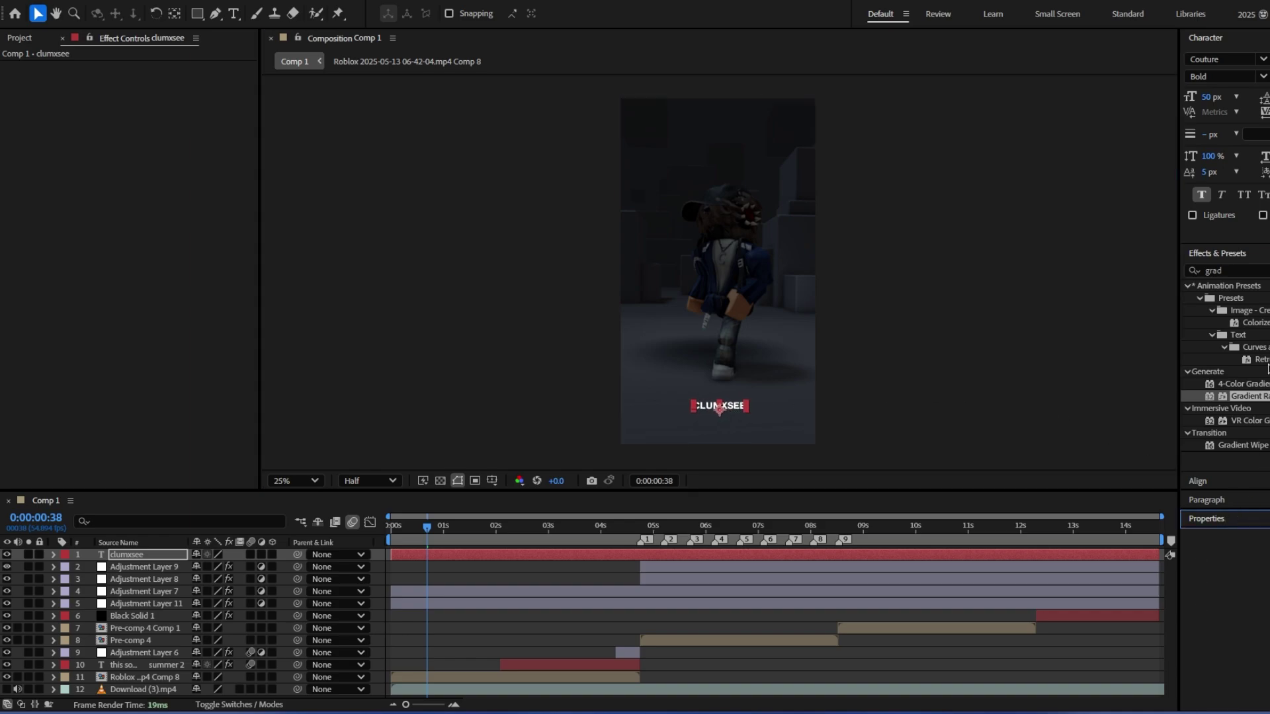
pyautogui.click(1198, 482)
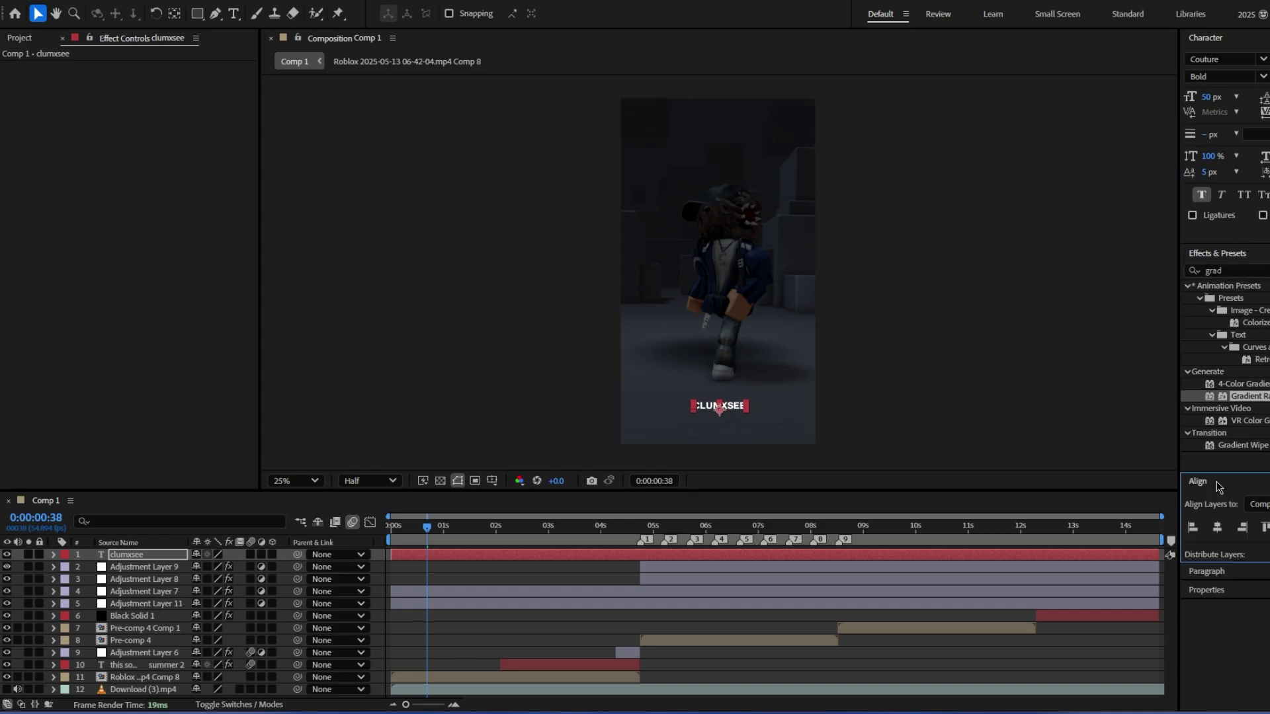
pyautogui.click(1219, 527)
# Step: Set the username text layer's blending mode to Overlay
pyautogui.rightClick(521, 554)
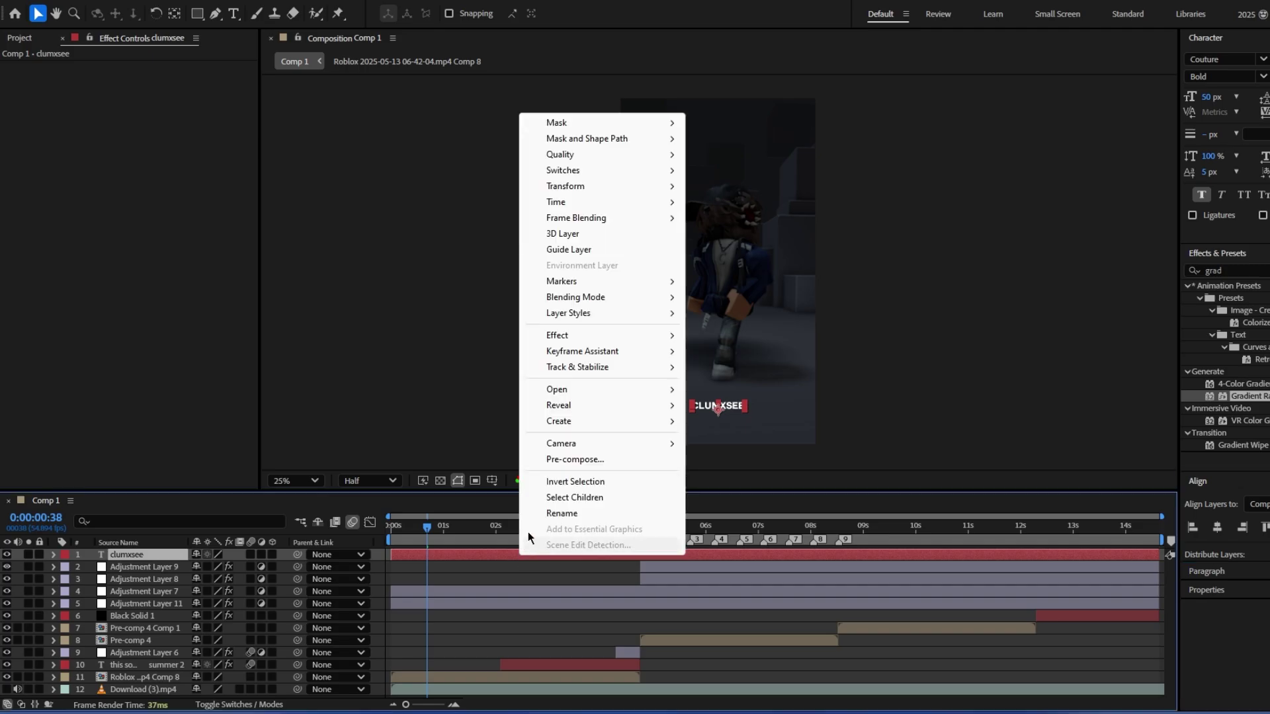
pyautogui.moveTo(577, 298)
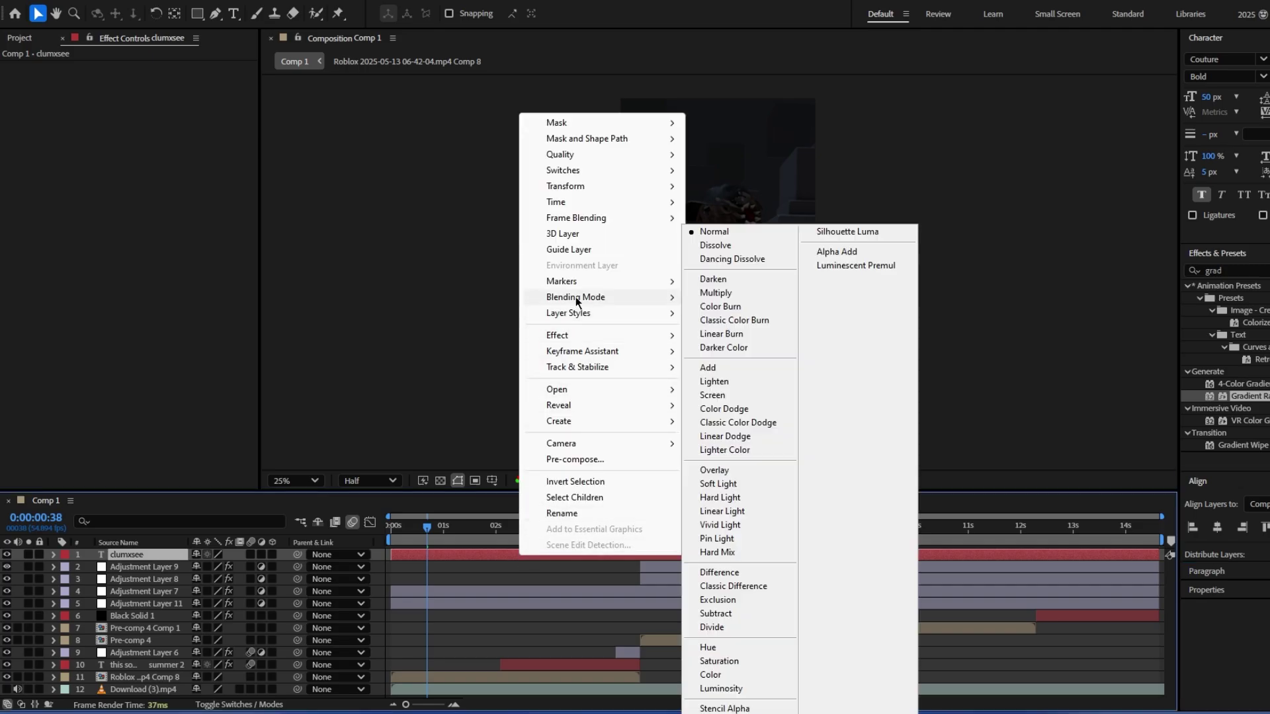
pyautogui.click(727, 472)
# Step: Apply the Drop Shadow effect to the username text with a distance of 7
pyautogui.click(1238, 269)
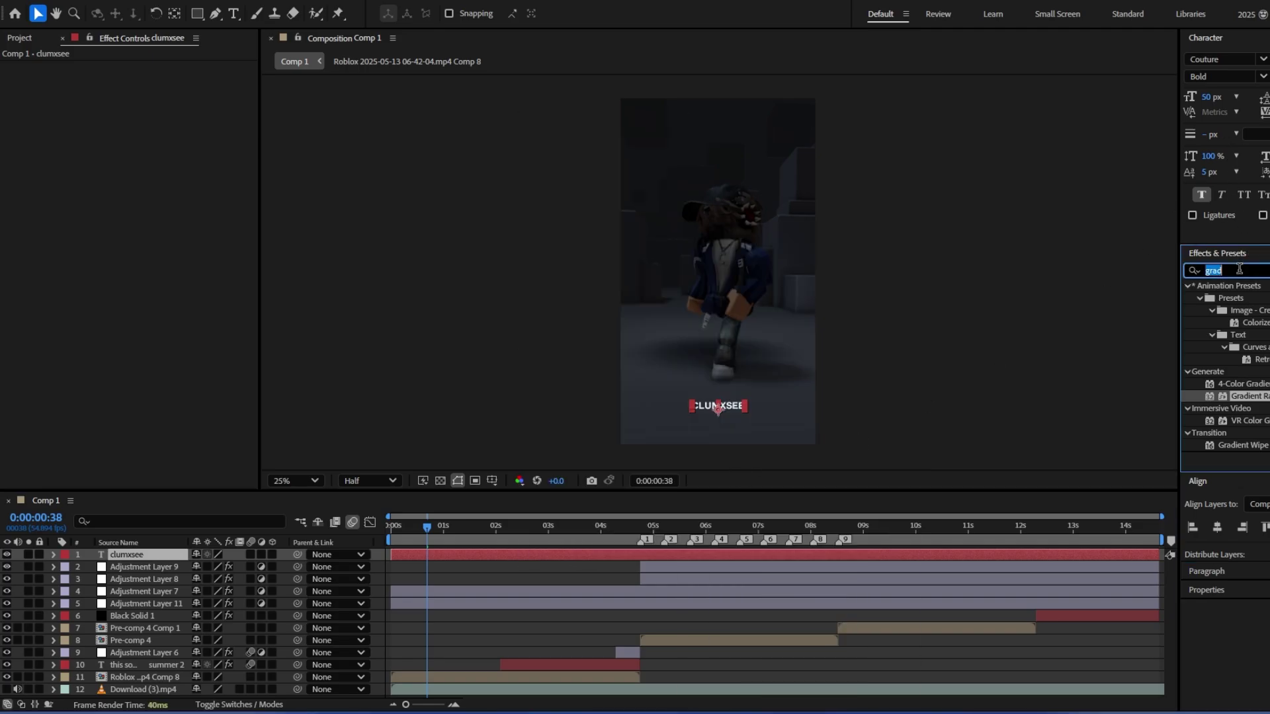
pyautogui.write('drop')
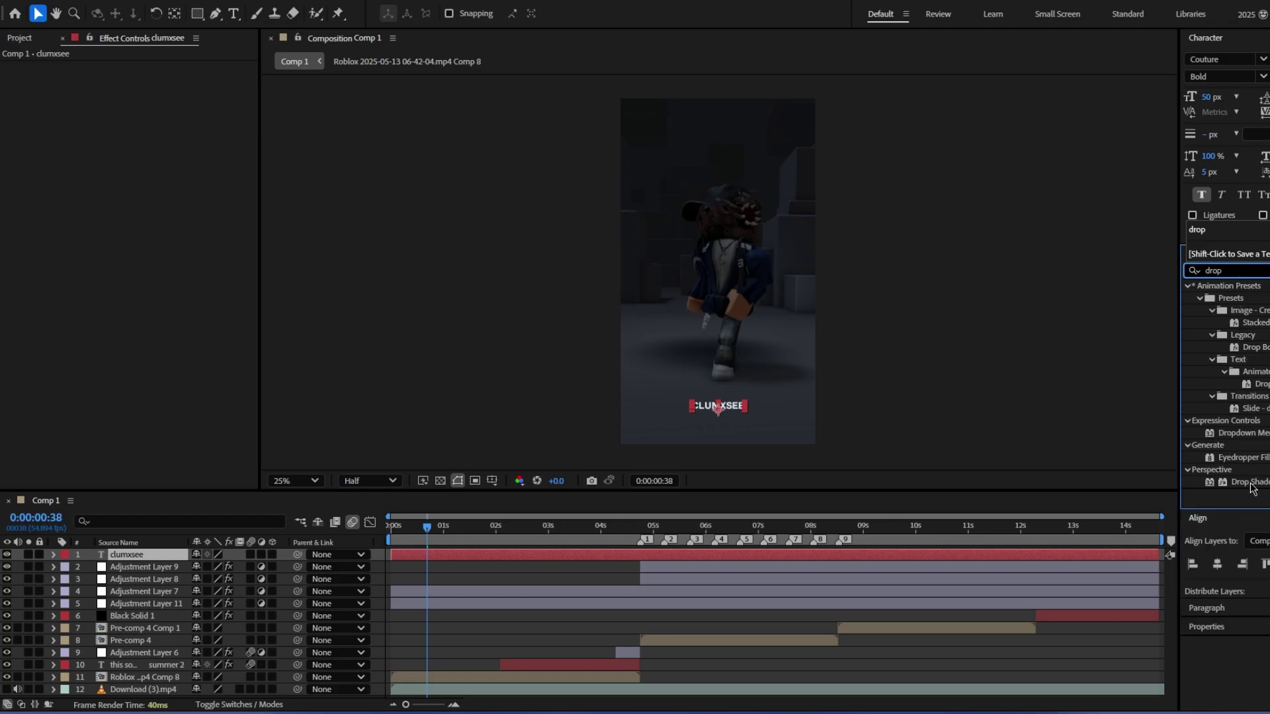
pyautogui.doubleClick(1252, 488)
pyautogui.click(145, 145)
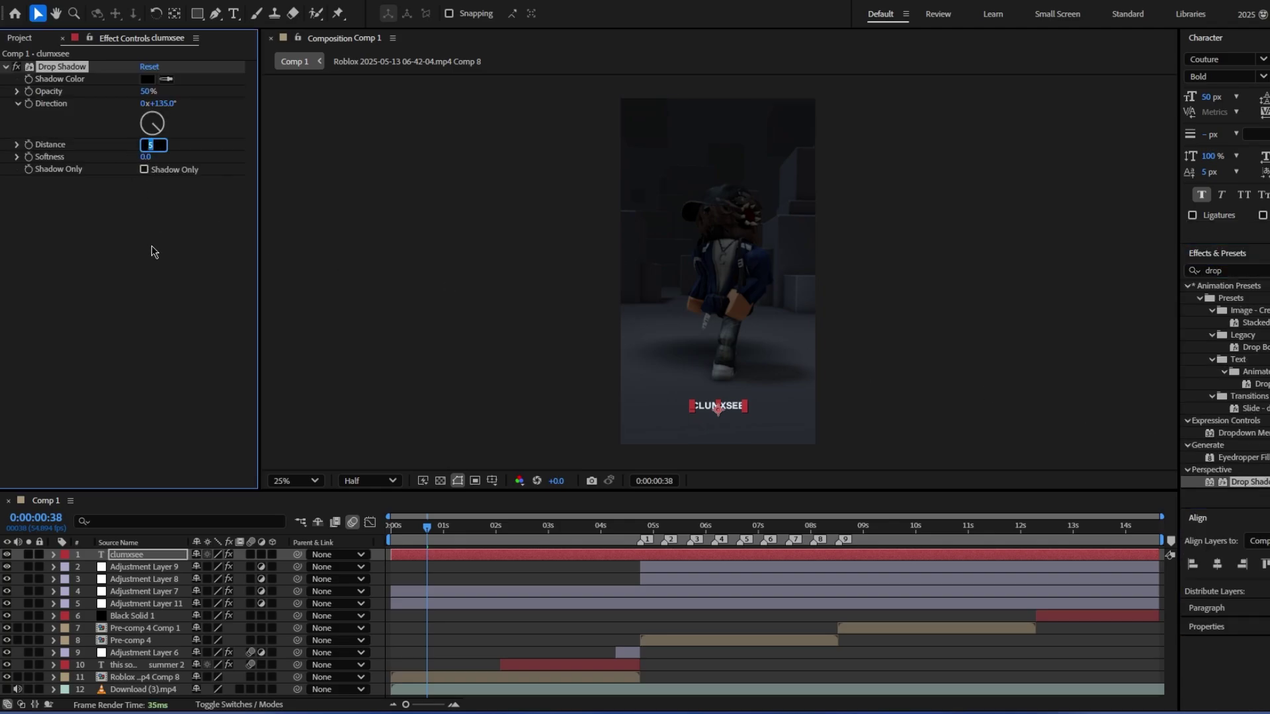
pyautogui.write('7')
pyautogui.press('Return')
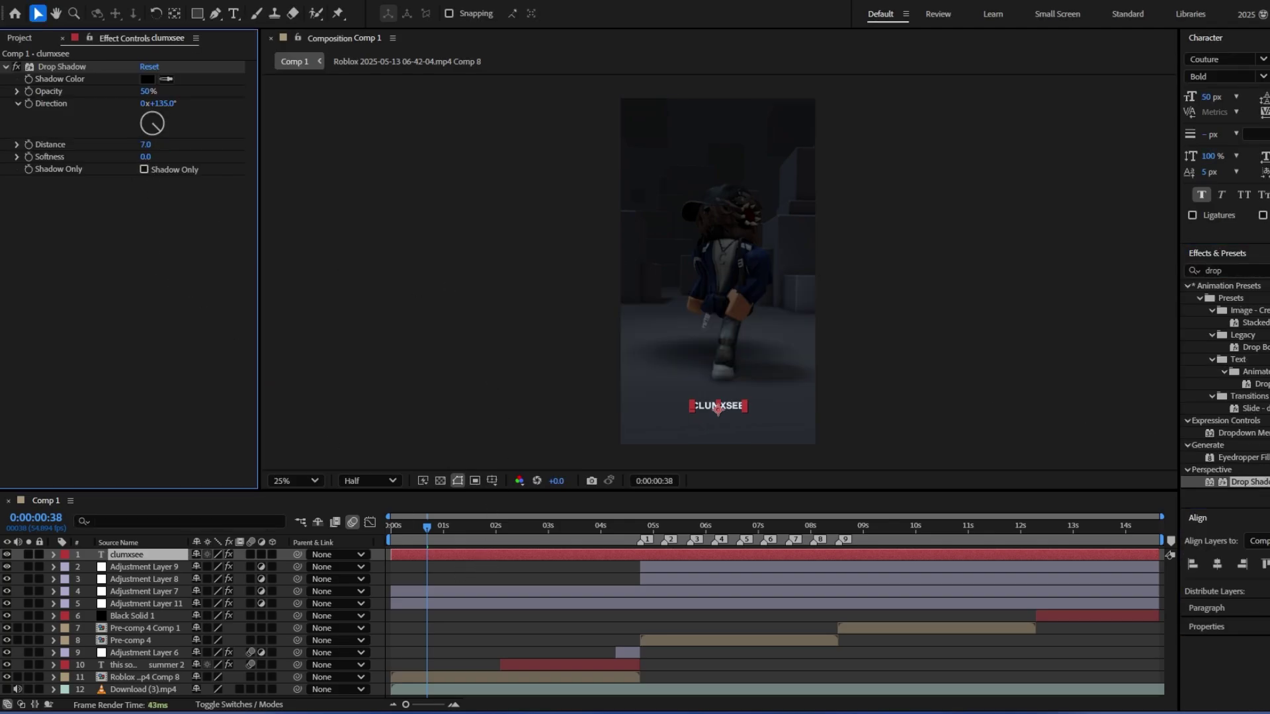
# Step: Add a full-frame black solid and place it directly beneath the Roblox Comp 8 layer as the background
pyautogui.click(127, 1)
pyautogui.moveTo(130, 7)
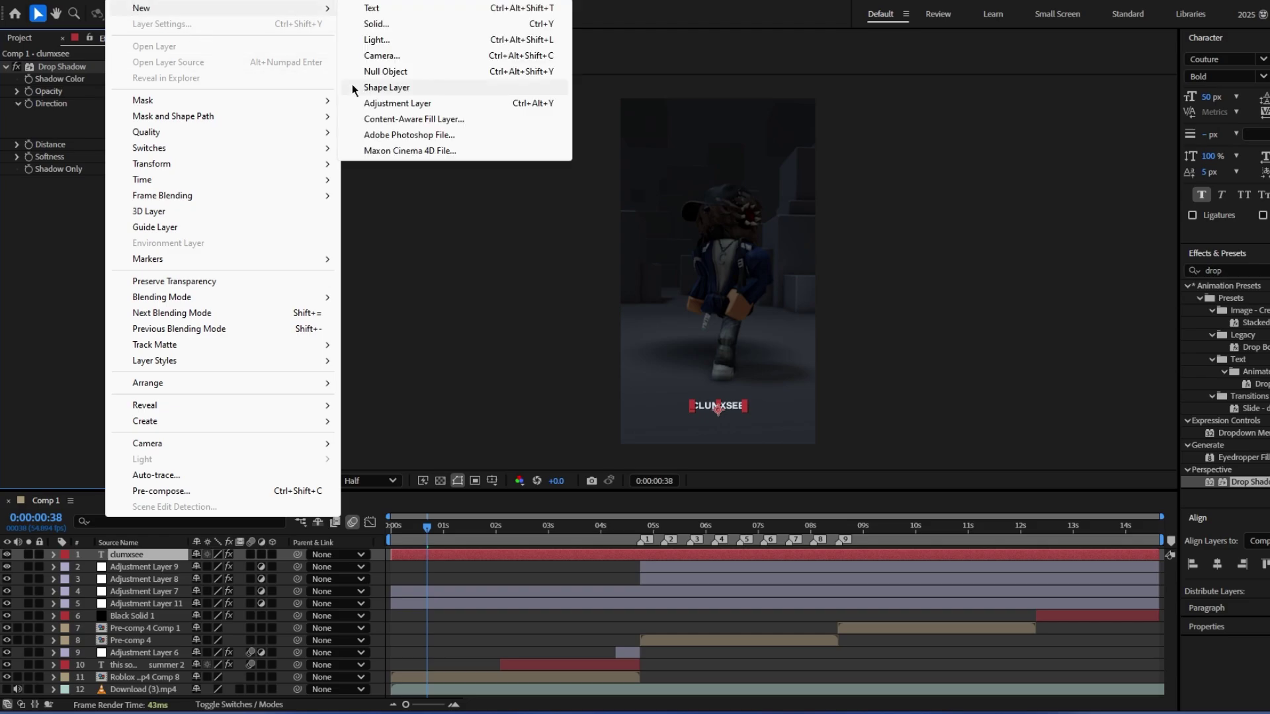
pyautogui.click(383, 27)
pyautogui.click(784, 486)
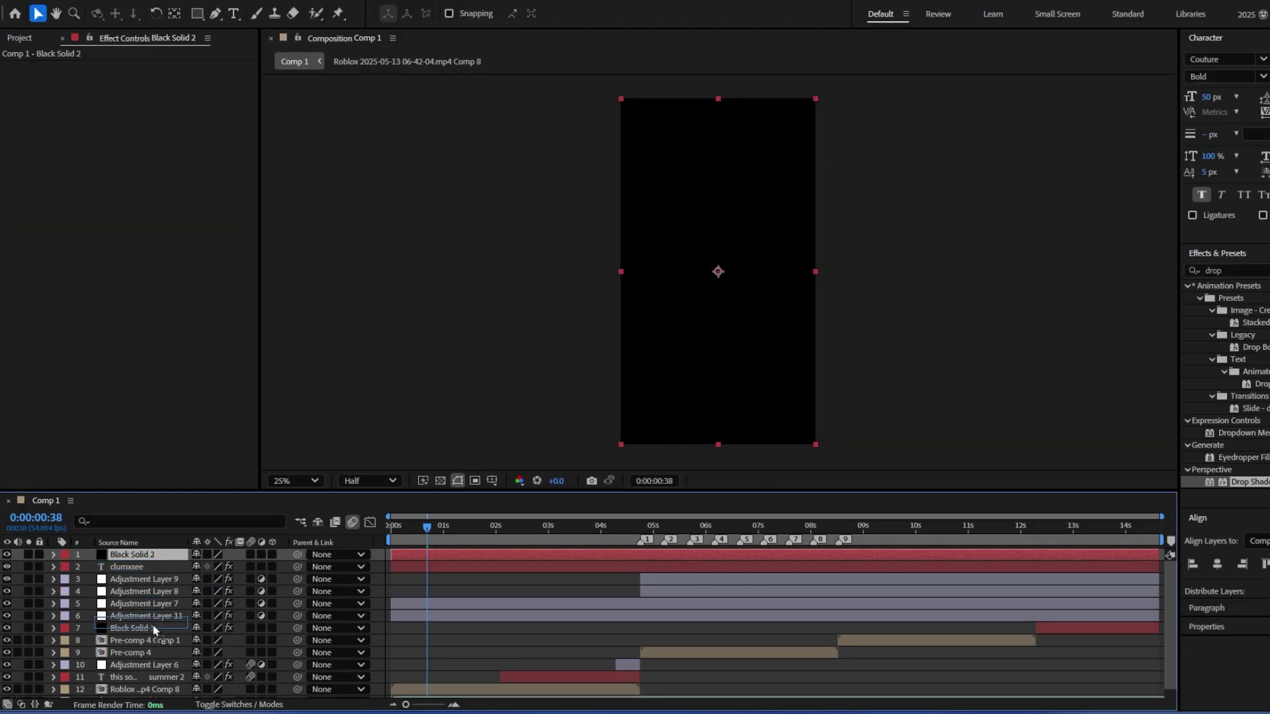
pyautogui.moveTo(153, 625); pyautogui.dragTo(141, 688)
pyautogui.moveTo(423, 537); pyautogui.dragTo(577, 557)
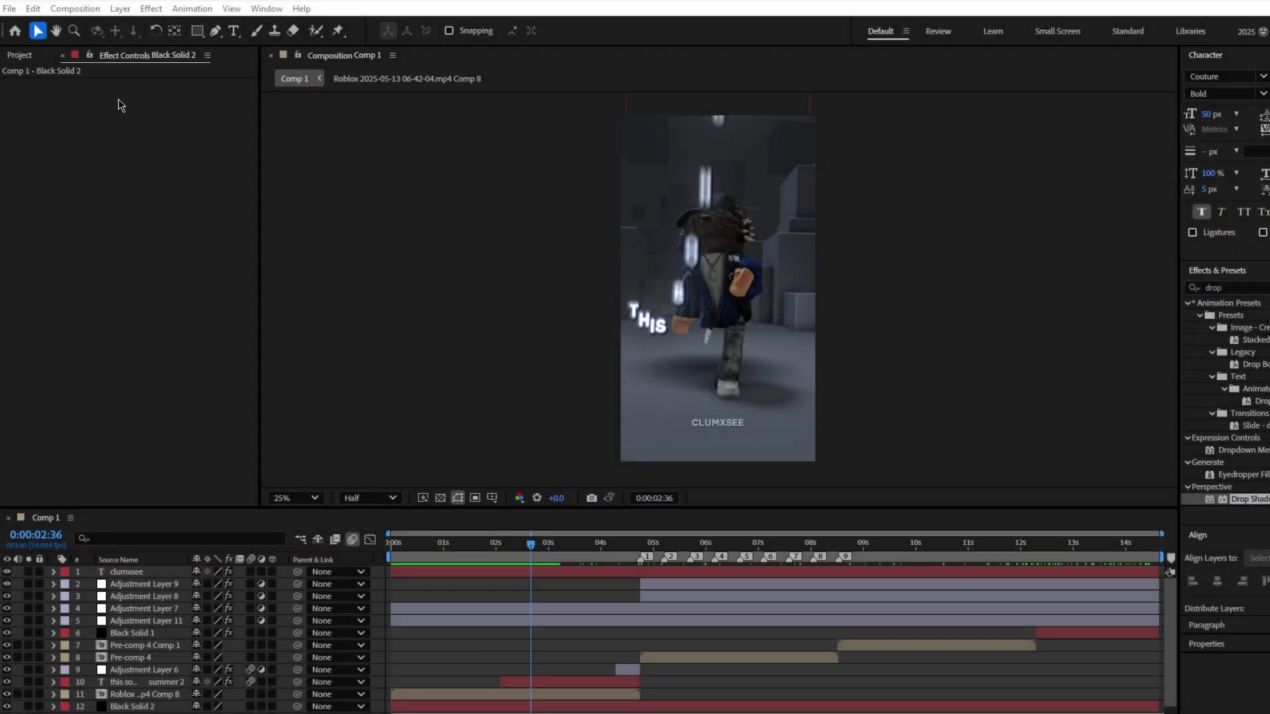
# Step: Start exporting Comp 1
pyautogui.click(9, 8)
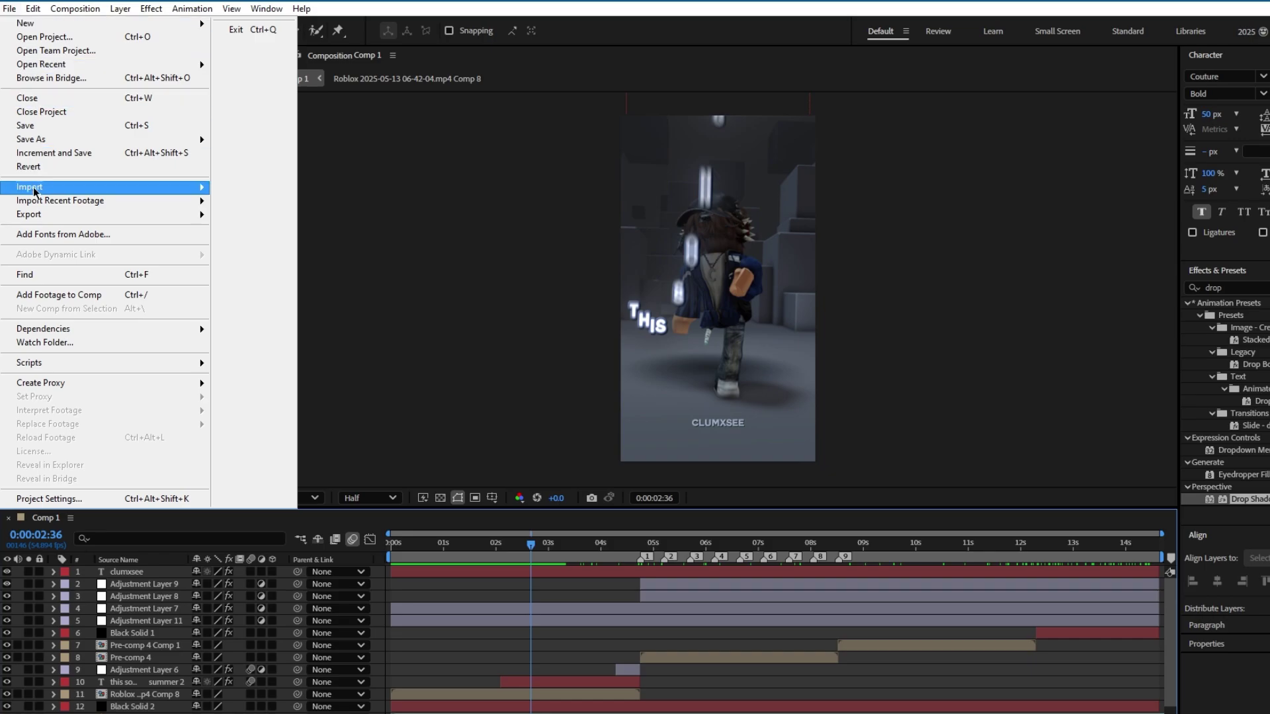
pyautogui.moveTo(37, 218)
pyautogui.click(244, 232)
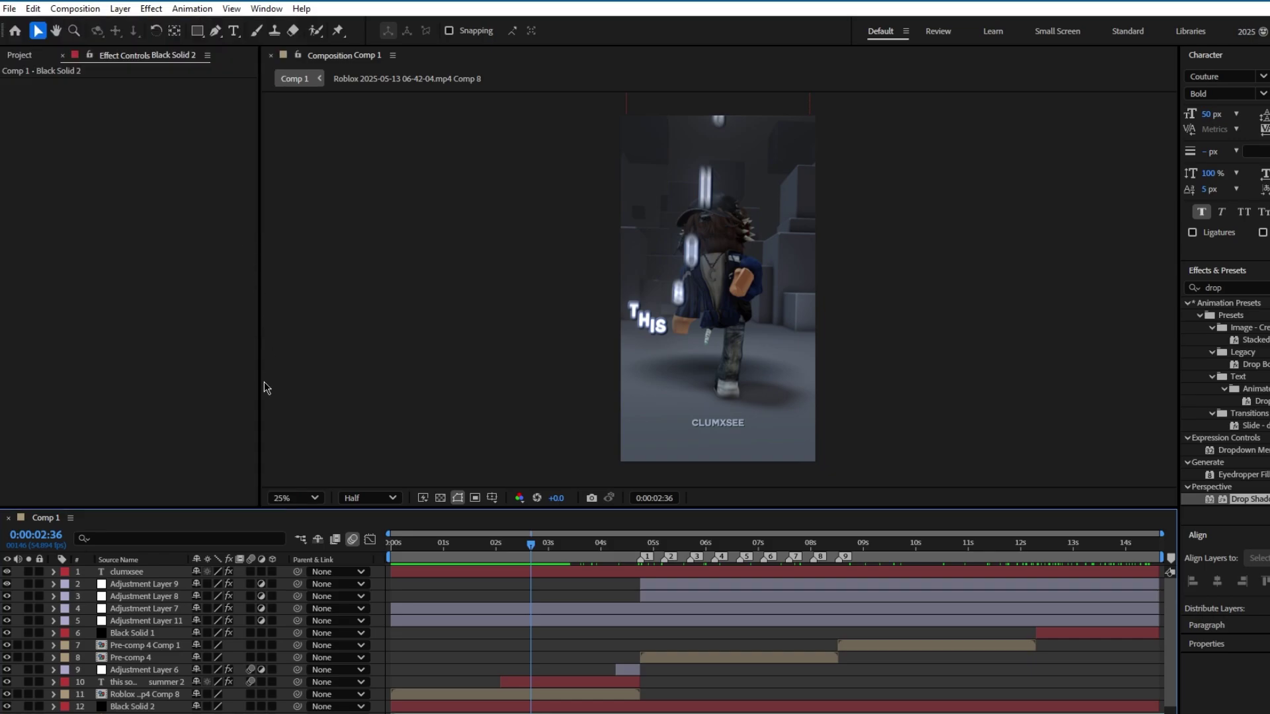